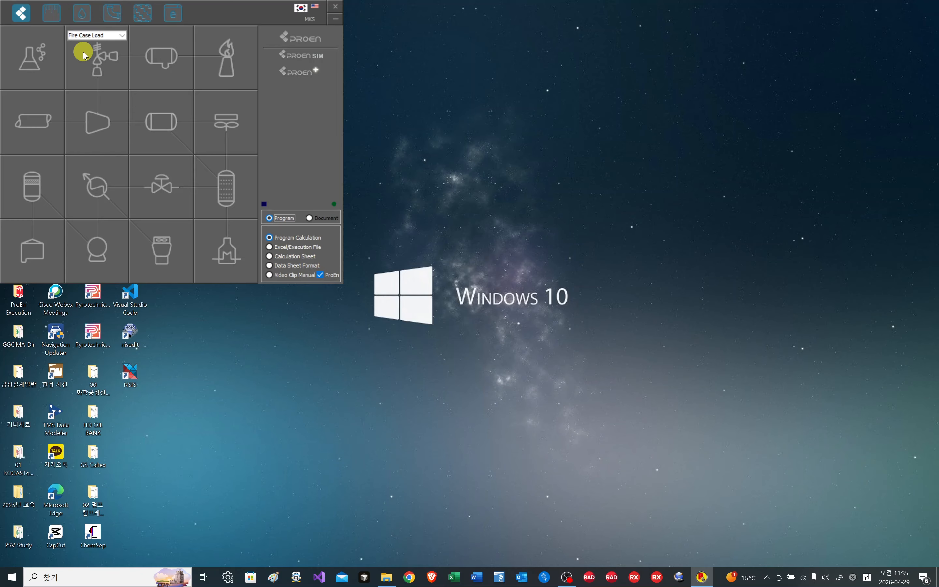
Step: Open the Physical Properties calculation and choose Steam Table as the physical property equation
{"action": "left_click_drag", "start_coordinate": [239, 12], "coordinate": [551, 13]}
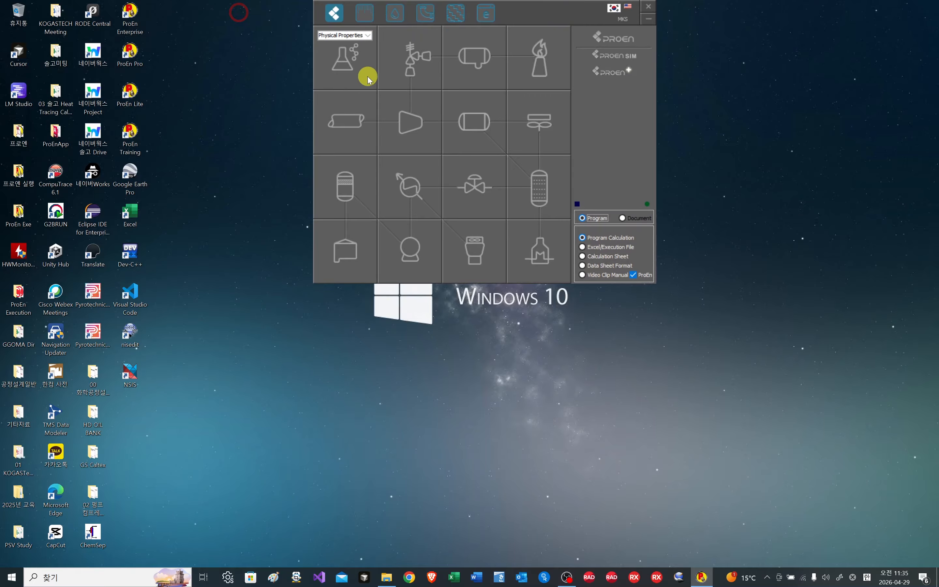
{"action": "left_click", "coordinate": [347, 66]}
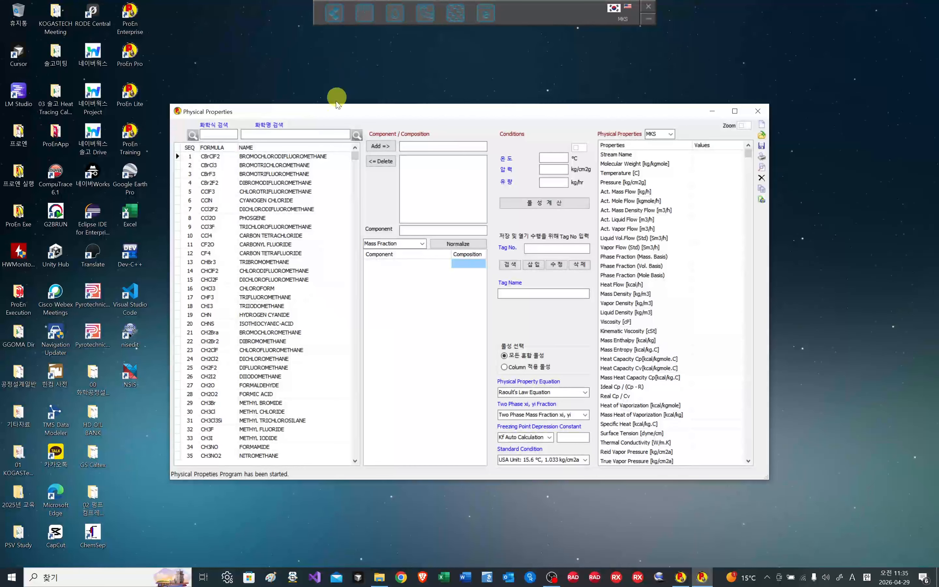
{"action": "left_click", "coordinate": [584, 392]}
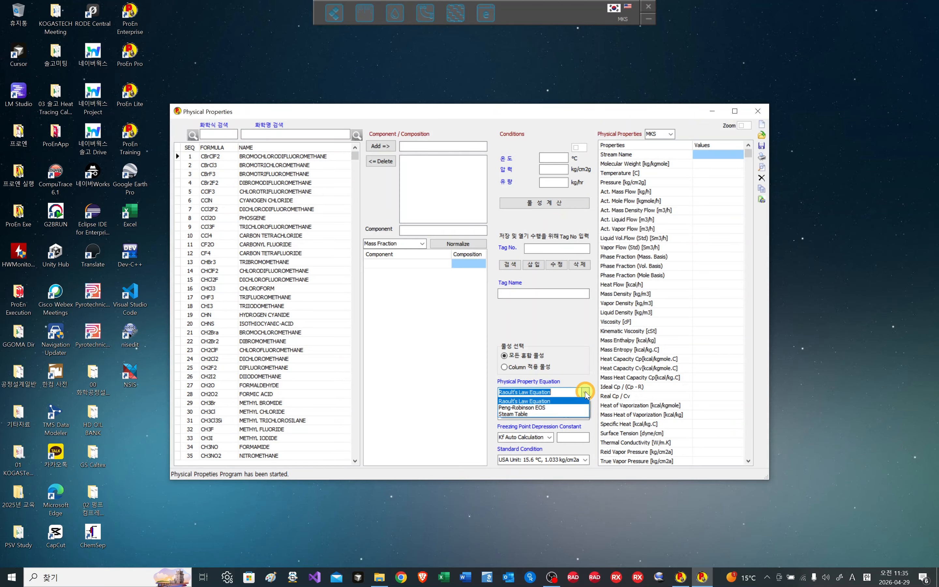
{"action": "left_click", "coordinate": [543, 414]}
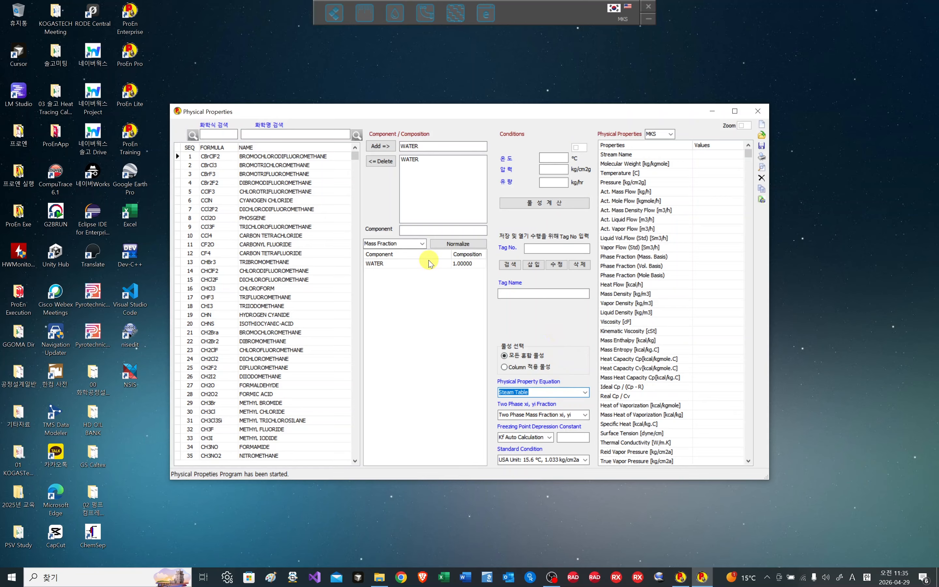
Step: Calculate the water properties at a temperature of 30 °C, pressure of 3 kg/cm2g and flow rate of 150000 kg/hr
{"action": "left_click", "coordinate": [554, 157]}
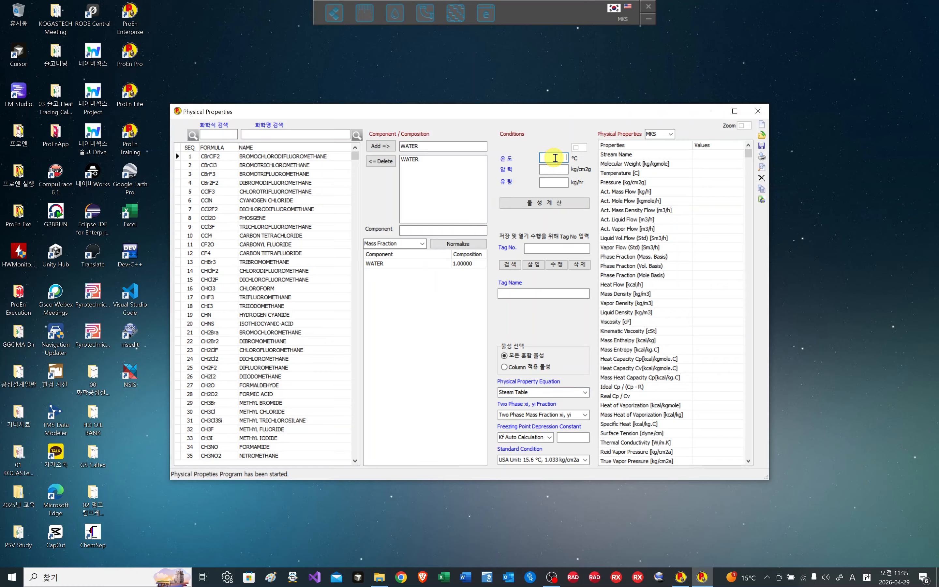
{"action": "type", "text": "30"}
{"action": "left_click", "coordinate": [555, 172]}
{"action": "type", "text": "3"}
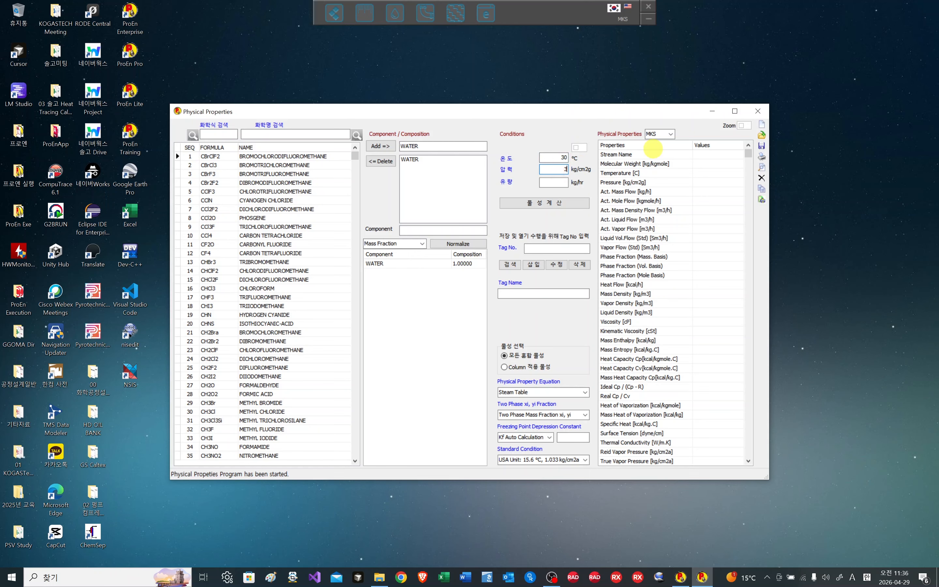
{"action": "left_click", "coordinate": [551, 183]}
{"action": "type", "text": "1"}
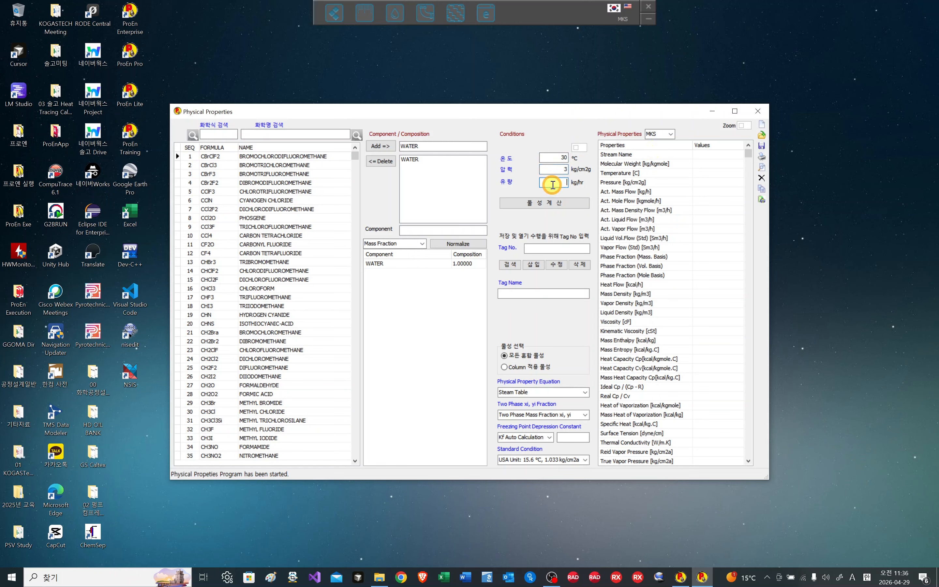
{"action": "type", "text": "50000"}
{"action": "left_click", "coordinate": [551, 204]}
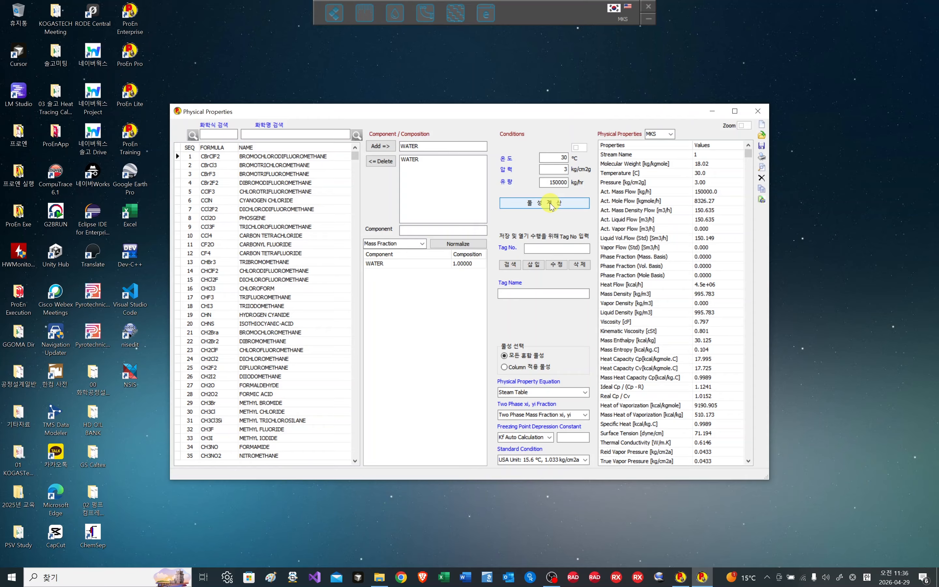
Step: Set the water temperature to 60 °C and recalculate the physical properties
{"action": "double_click", "coordinate": [561, 157]}
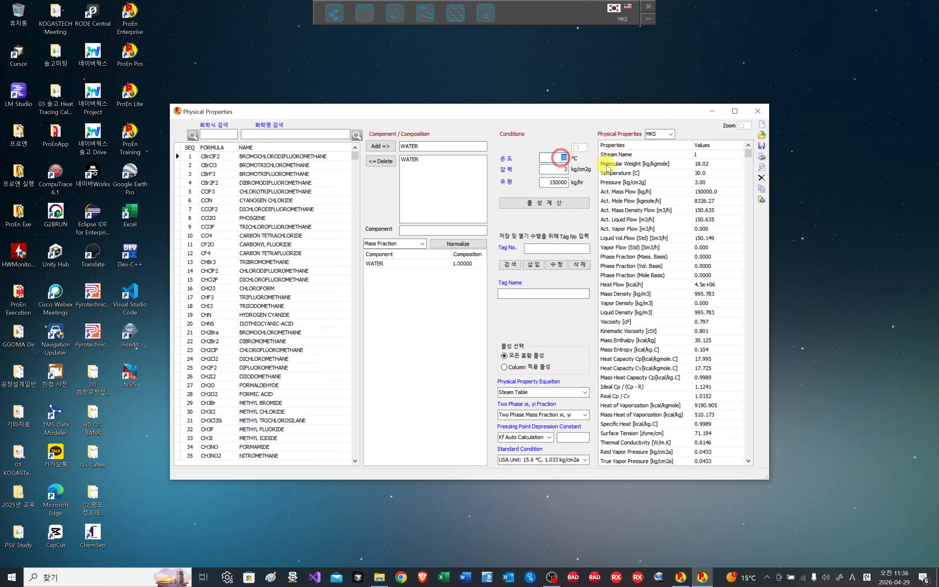
{"action": "type", "text": "60"}
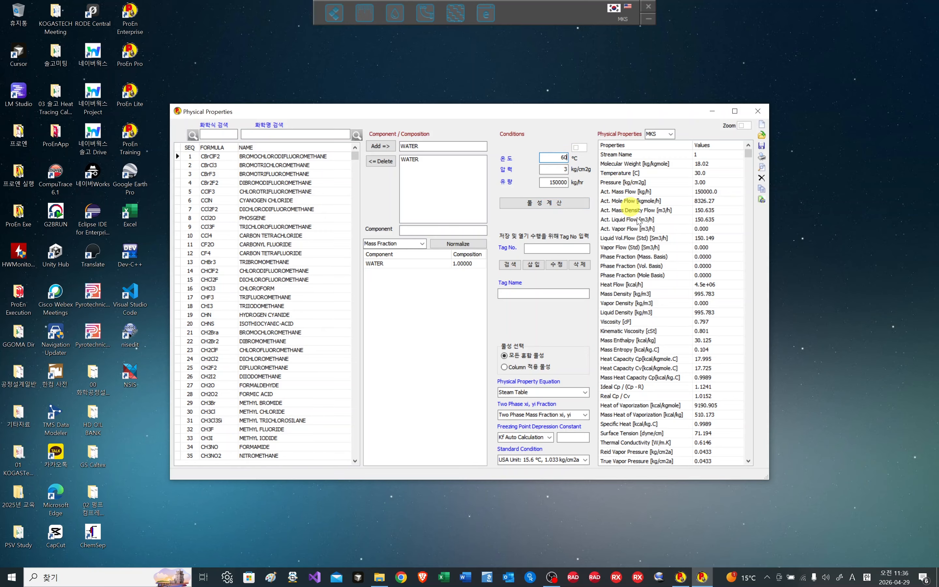
{"action": "left_click", "coordinate": [553, 204]}
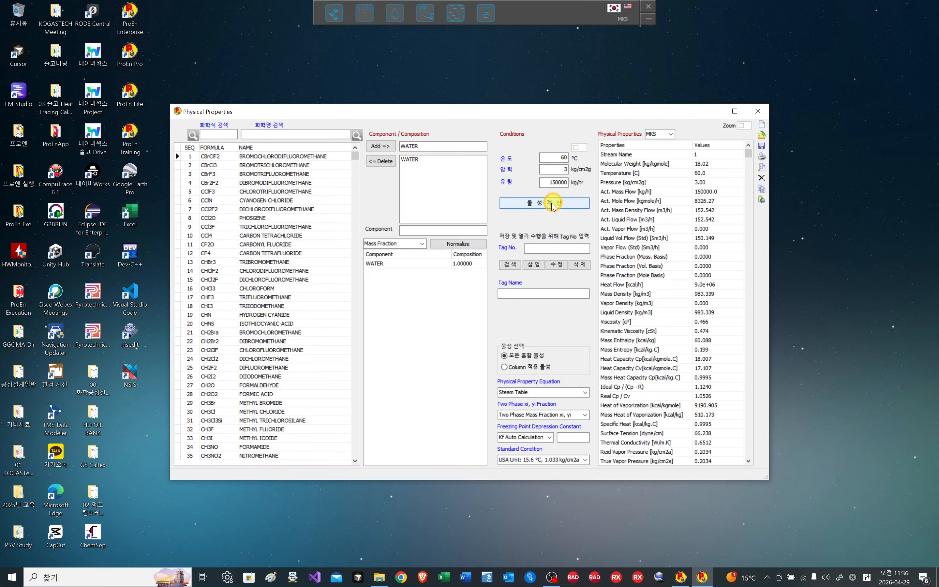
Step: Insert the water properties into the database with tag number W-101 and tag name Water Property, and check the stored record
{"action": "left_click", "coordinate": [543, 248]}
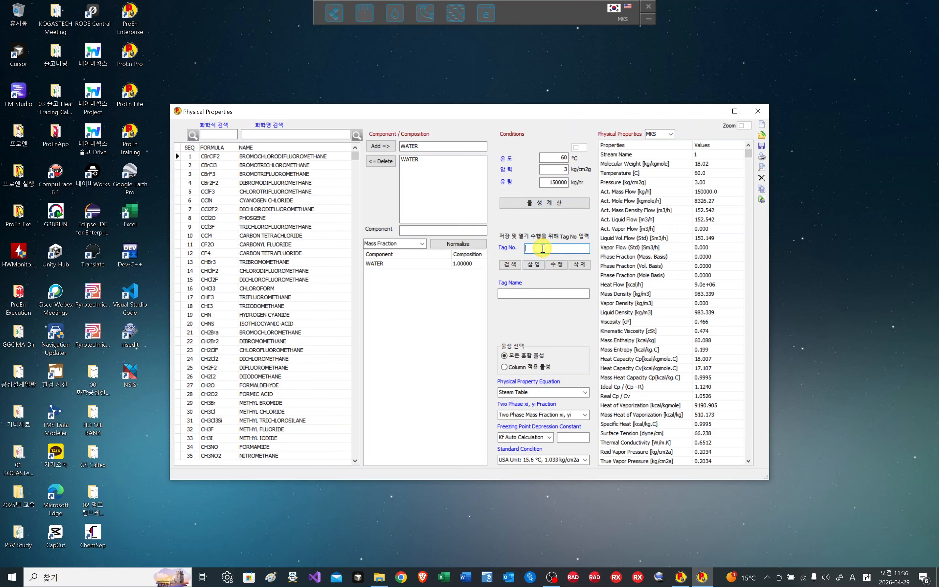
{"action": "type", "text": "W-101"}
{"action": "left_click", "coordinate": [522, 291]}
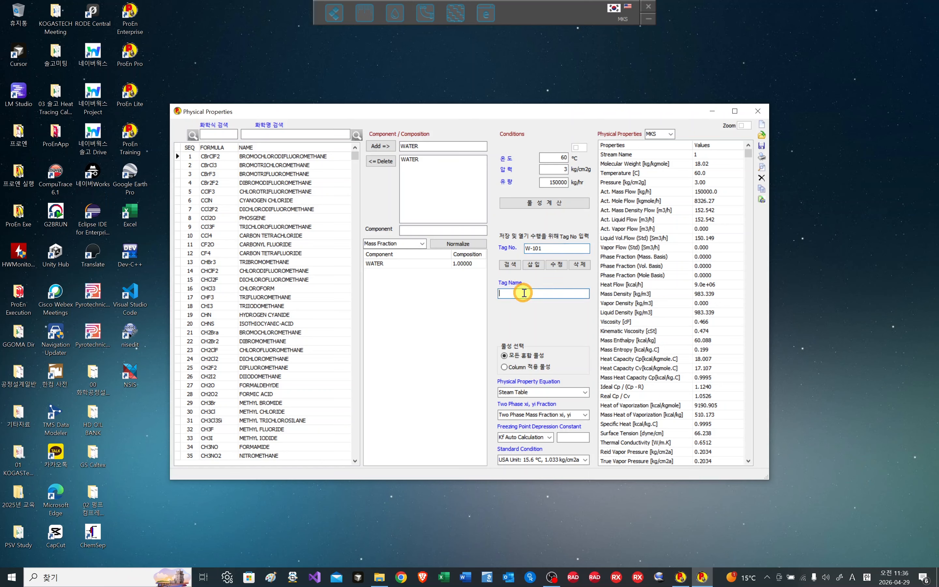
{"action": "type", "text": "Water Property"}
{"action": "left_click", "coordinate": [534, 264]}
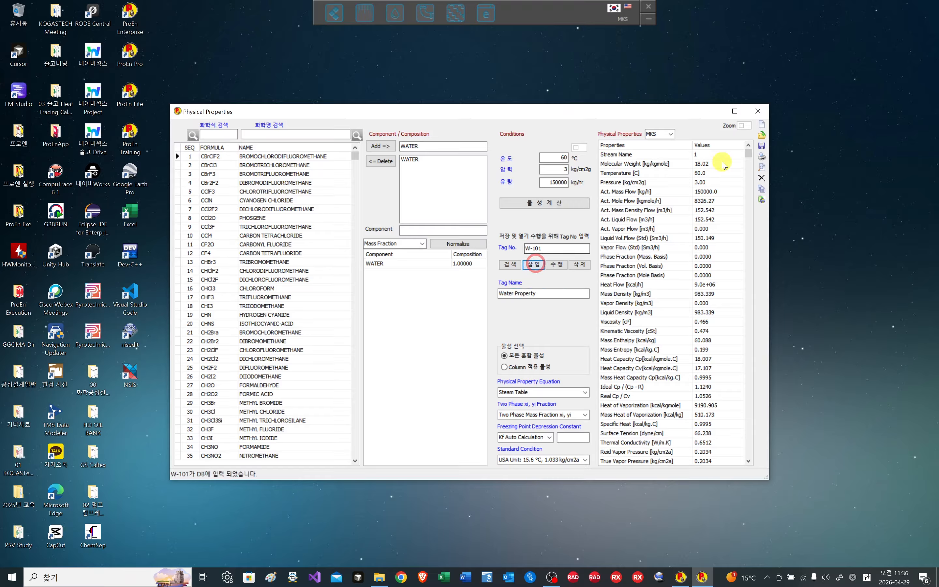
{"action": "left_click", "coordinate": [762, 167]}
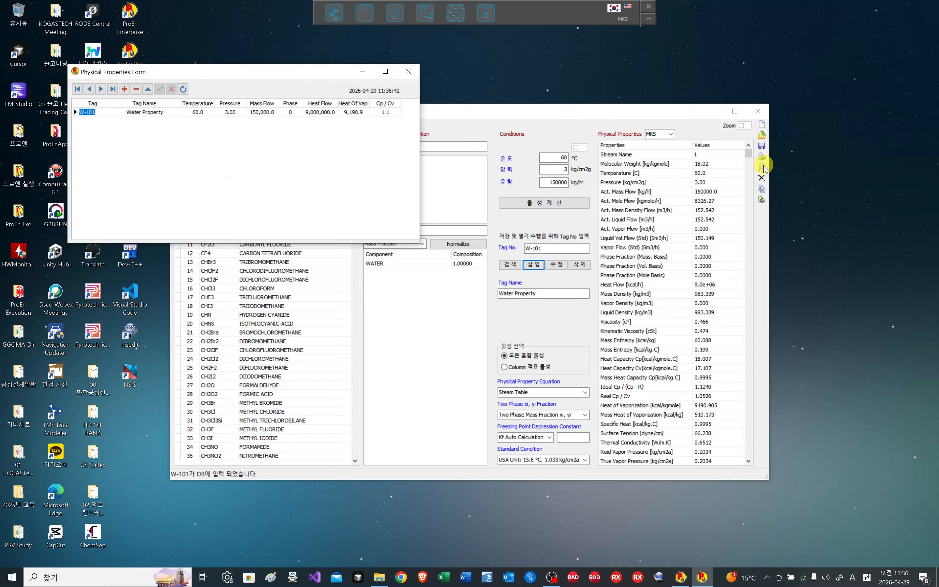
{"action": "left_click", "coordinate": [411, 72]}
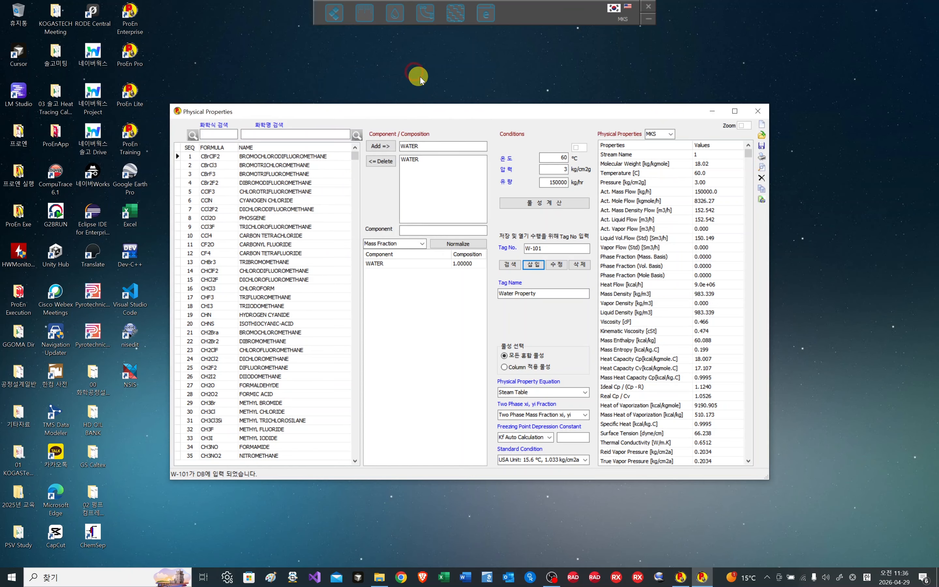
Step: Open the All Phase Line Sizing calculation, select the stored W-101 physical properties and apply them to the liquid line
{"action": "left_click", "coordinate": [336, 14]}
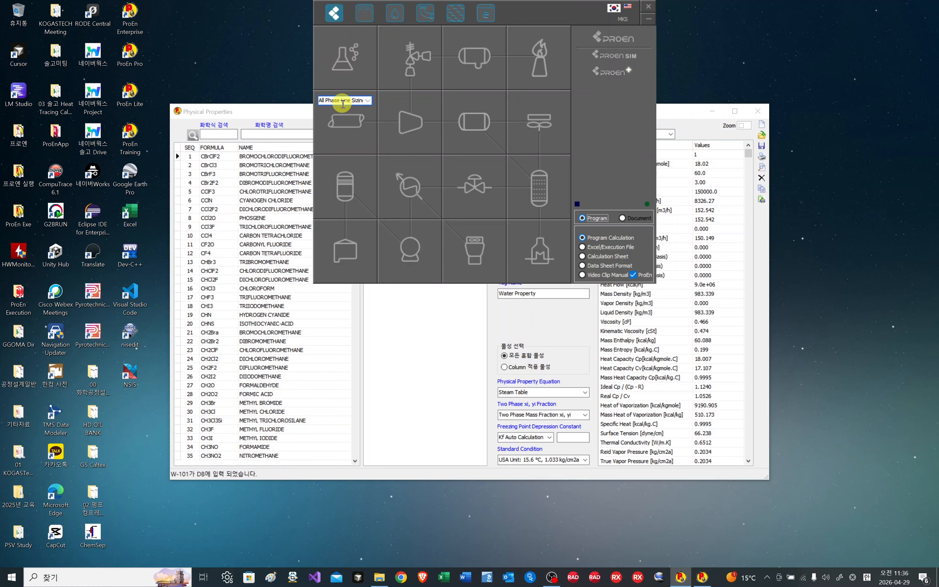
{"action": "left_click", "coordinate": [342, 124]}
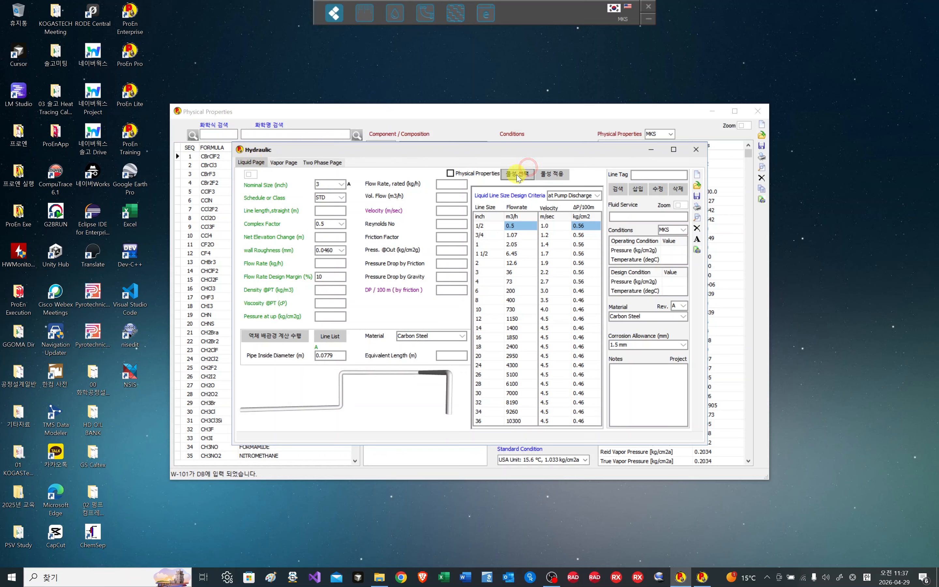
{"action": "left_click", "coordinate": [518, 175]}
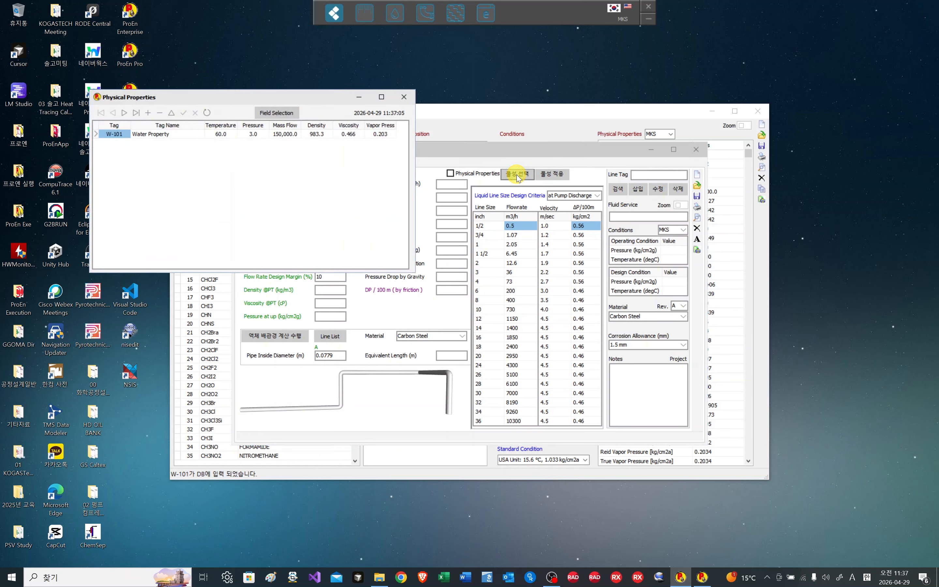
{"action": "left_click", "coordinate": [276, 113]}
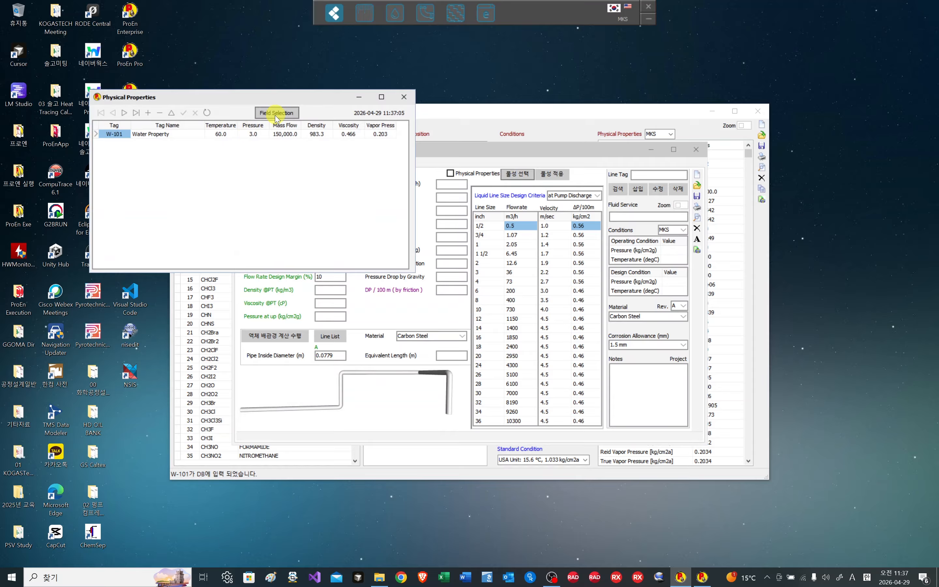
{"action": "left_click", "coordinate": [404, 96]}
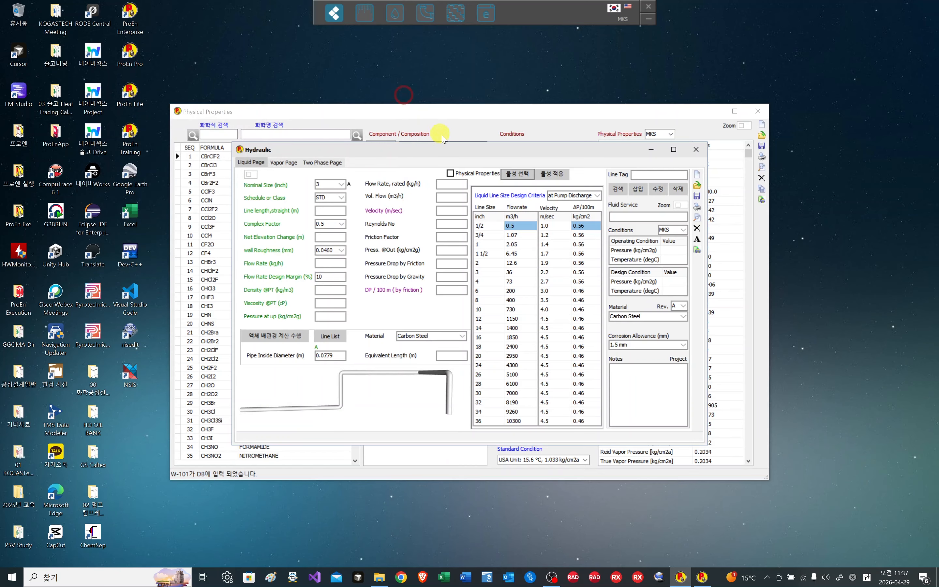
{"action": "left_click", "coordinate": [556, 175]}
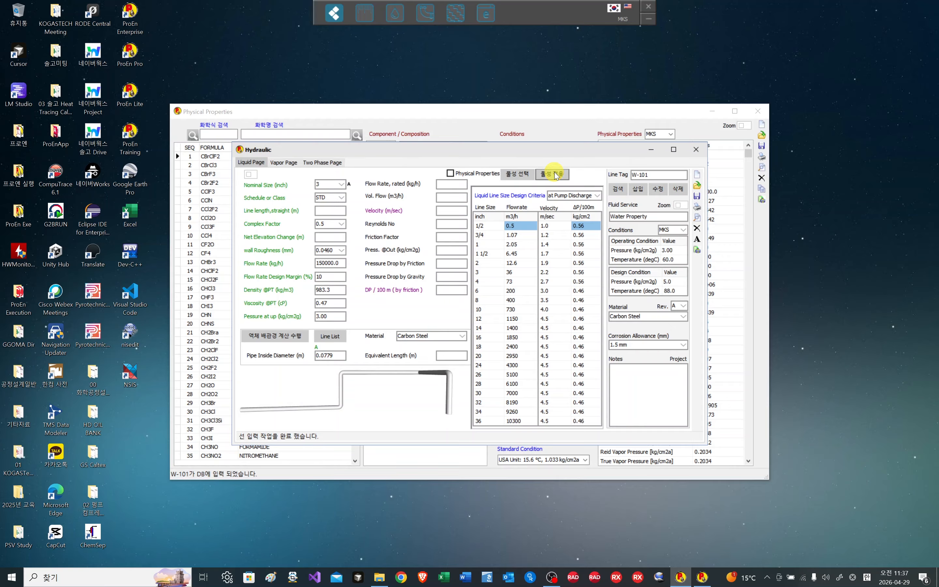
Step: Set the straight line length to 200 m and the net elevation change to 5 m, and run the liquid pipe sizing calculation
{"action": "left_click", "coordinate": [318, 210]}
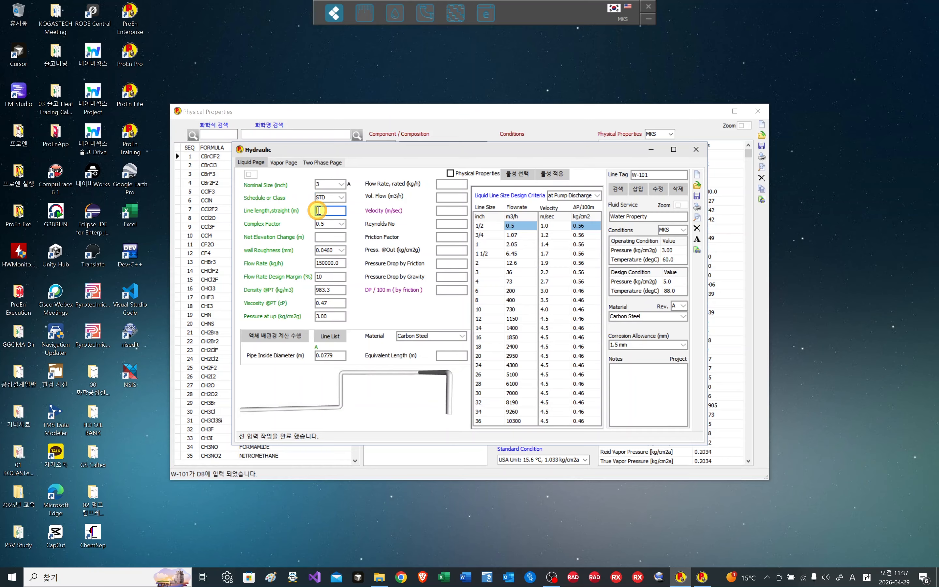
{"action": "type", "text": "200"}
{"action": "left_click", "coordinate": [342, 224]}
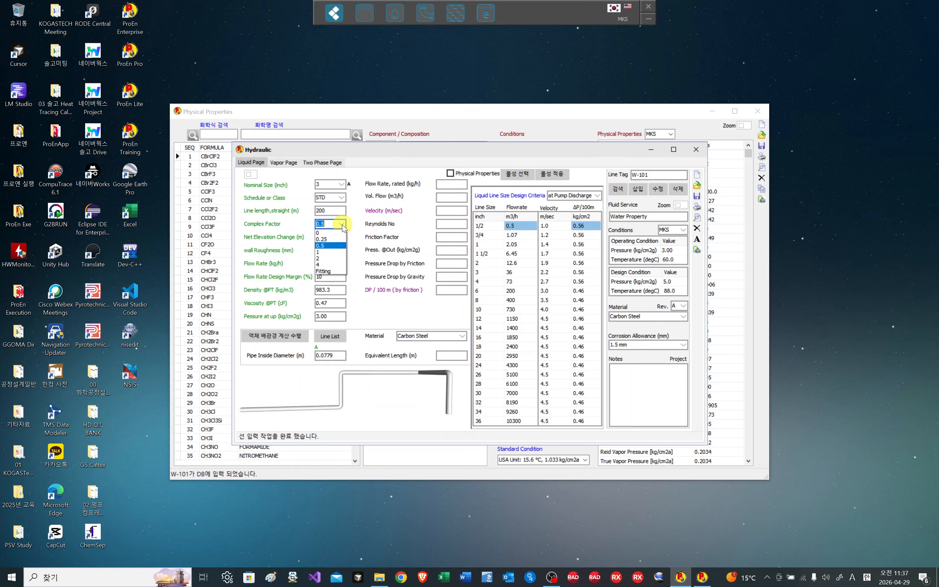
{"action": "left_click", "coordinate": [341, 224]}
{"action": "left_click", "coordinate": [329, 237]}
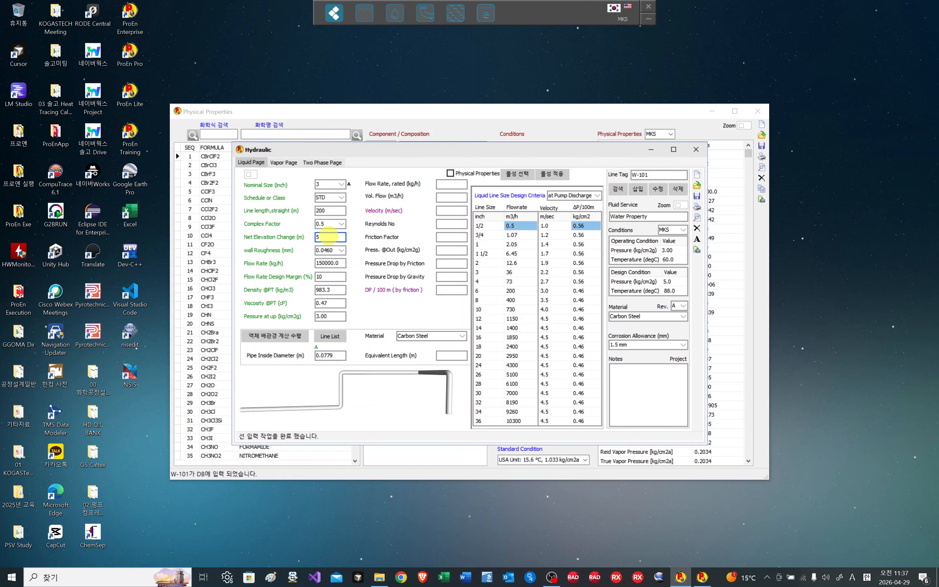
{"action": "left_click", "coordinate": [287, 339]}
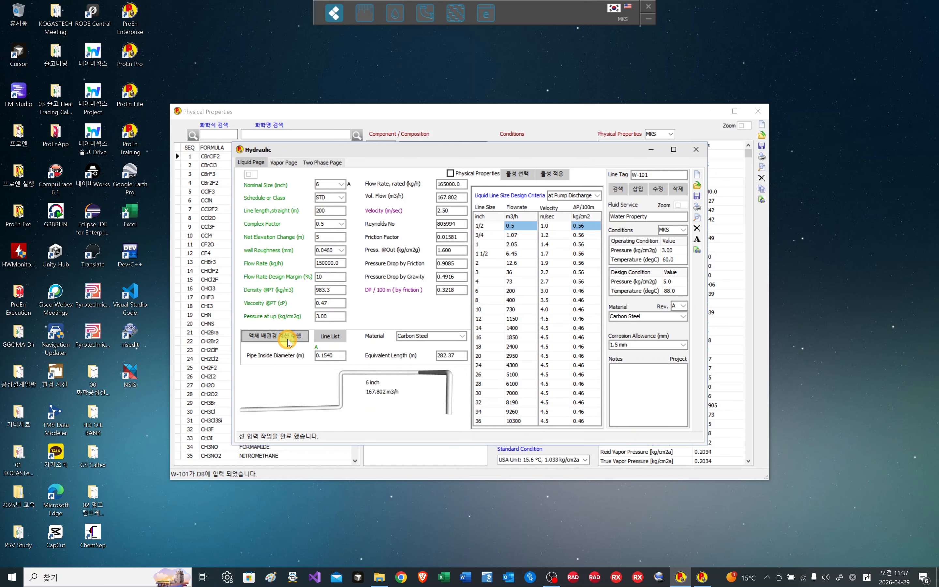
Step: Review the available liquid line size design criteria and the pressure drop limits for pump discharge lines
{"action": "left_click", "coordinate": [601, 196]}
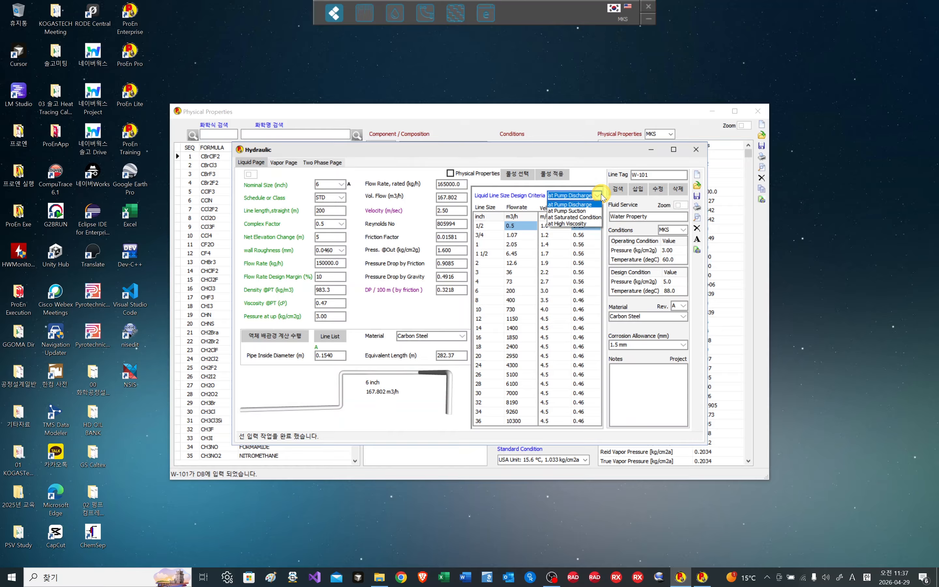
{"action": "left_click", "coordinate": [602, 196]}
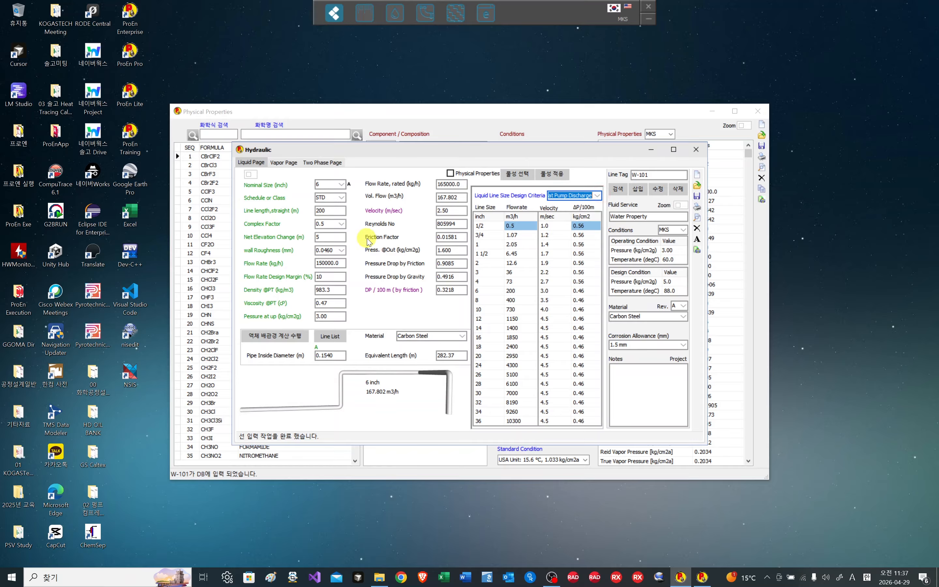
{"action": "double_click", "coordinate": [575, 244]}
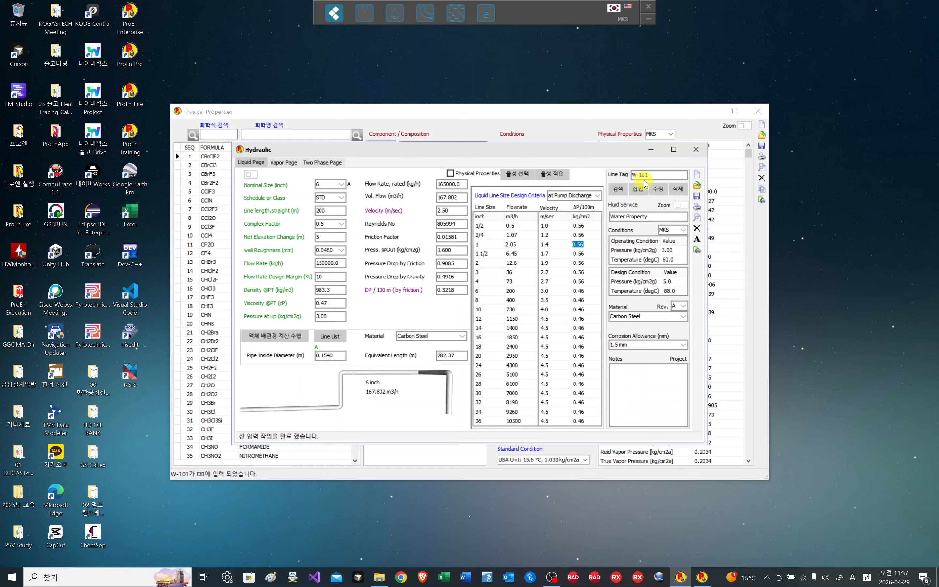
Step: Insert the sized line W-101 into the database and check its entry in the liquid line list
{"action": "left_click", "coordinate": [640, 189]}
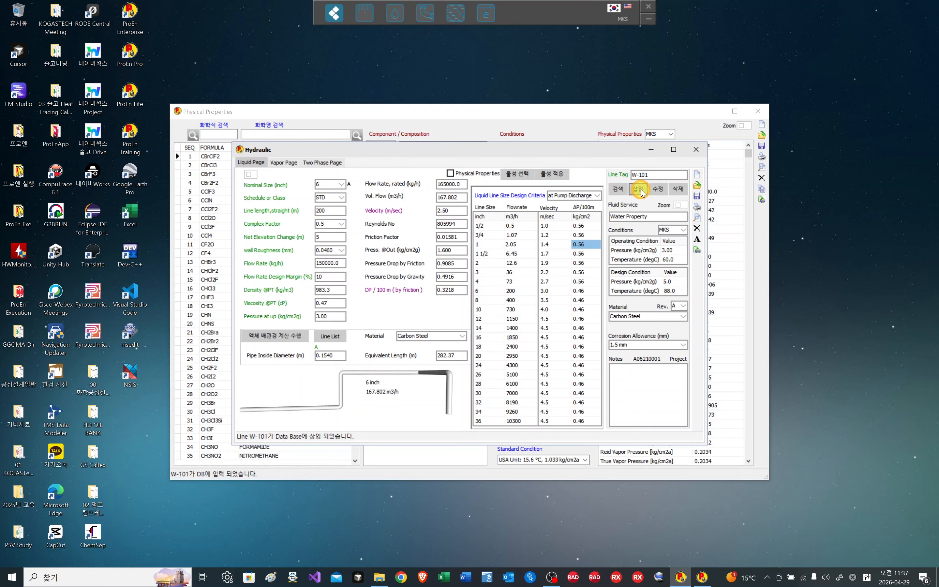
{"action": "left_click", "coordinate": [696, 218]}
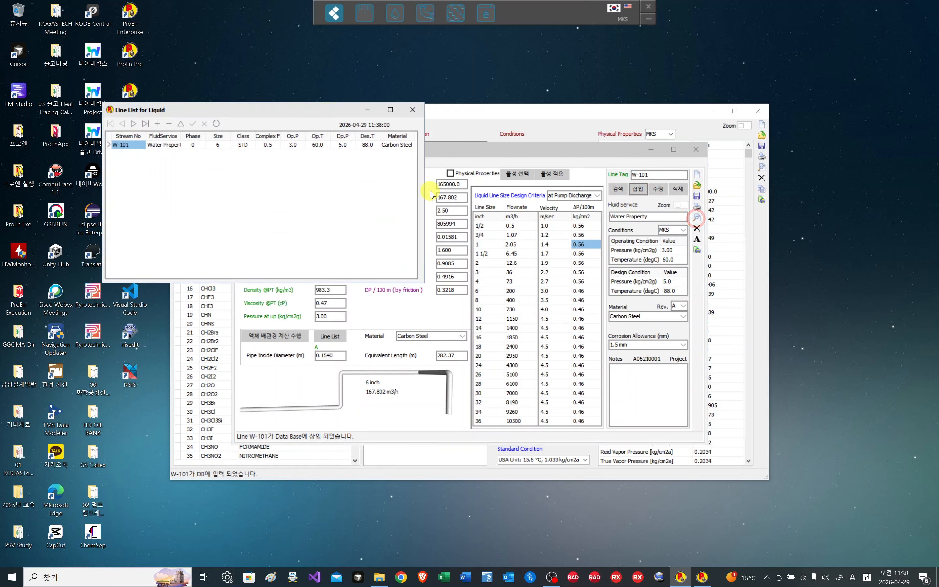
{"action": "left_click", "coordinate": [414, 113]}
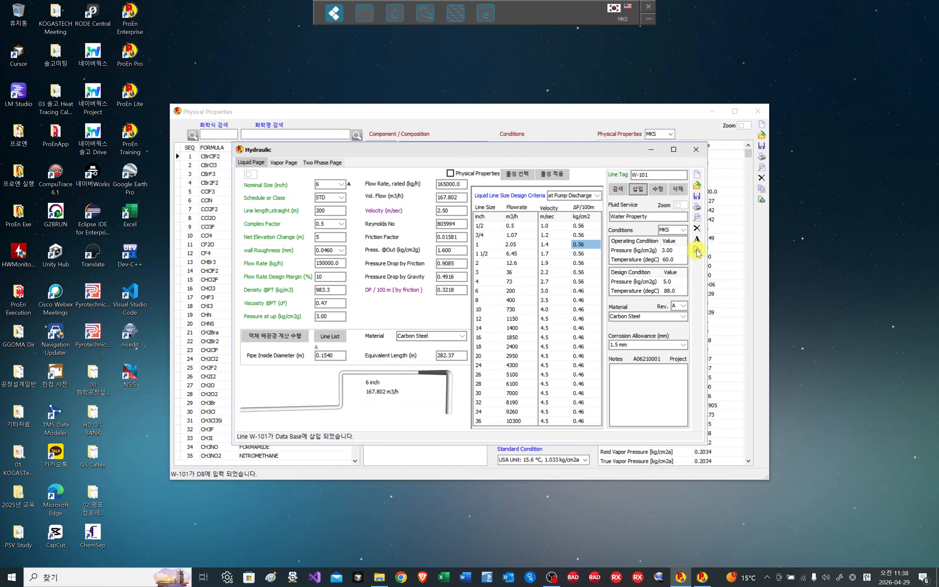
Step: Export the W-101 liquid line sizing sheet as a PDF named xxx, and close the line sizing and physical properties windows
{"action": "left_click", "coordinate": [696, 251]}
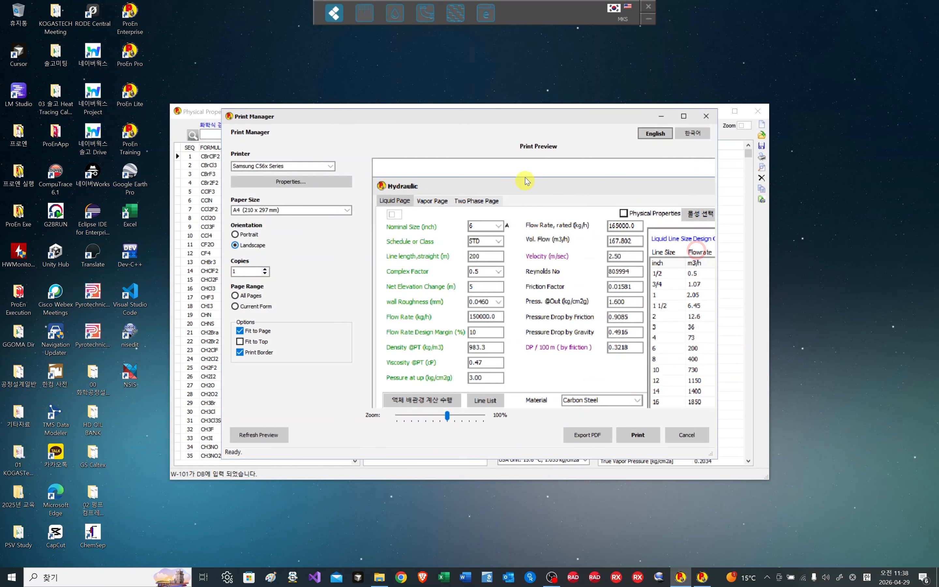
{"action": "double_click", "coordinate": [455, 117]}
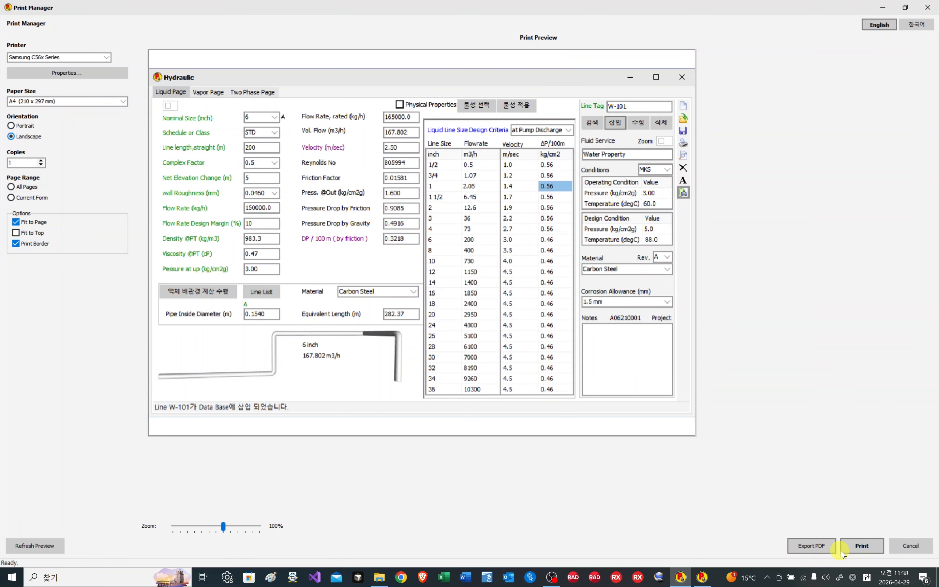
{"action": "left_click", "coordinate": [812, 547]}
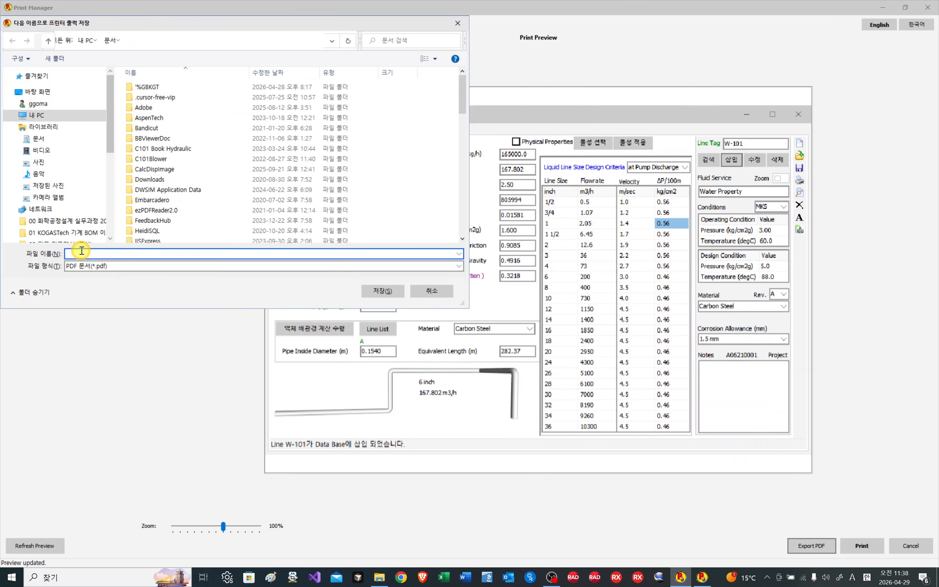
{"action": "type", "text": "xxx"}
{"action": "left_click", "coordinate": [382, 291]}
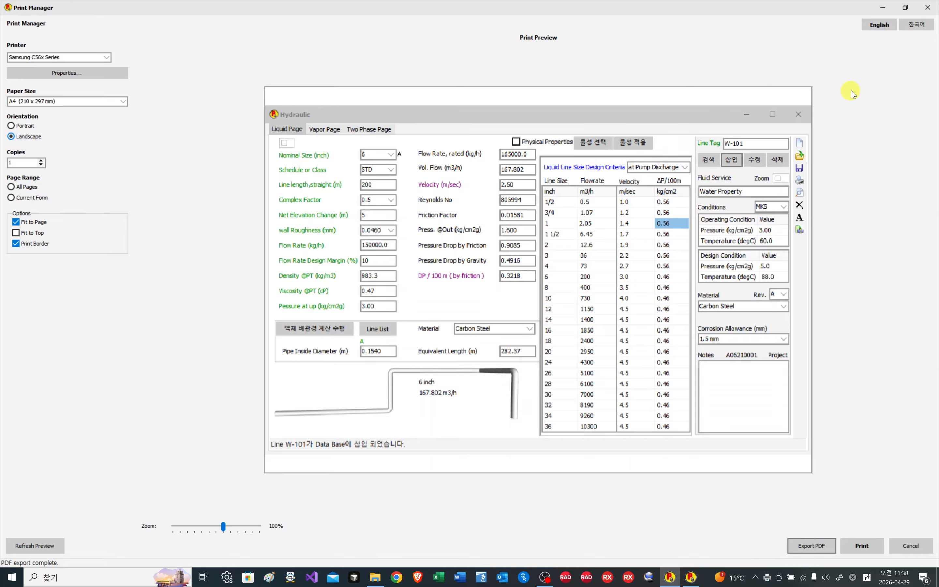
{"action": "left_click", "coordinate": [922, 17]}
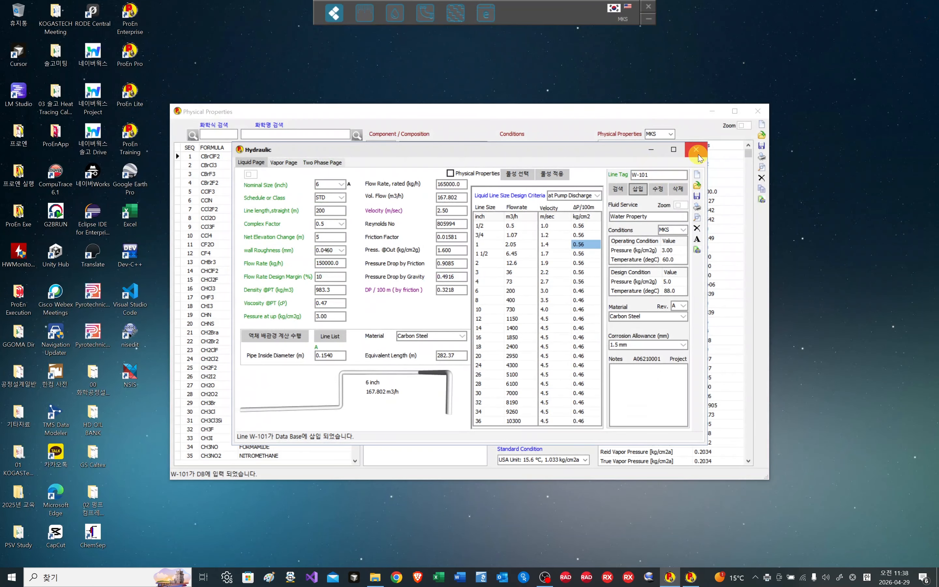
{"action": "left_click", "coordinate": [698, 153]}
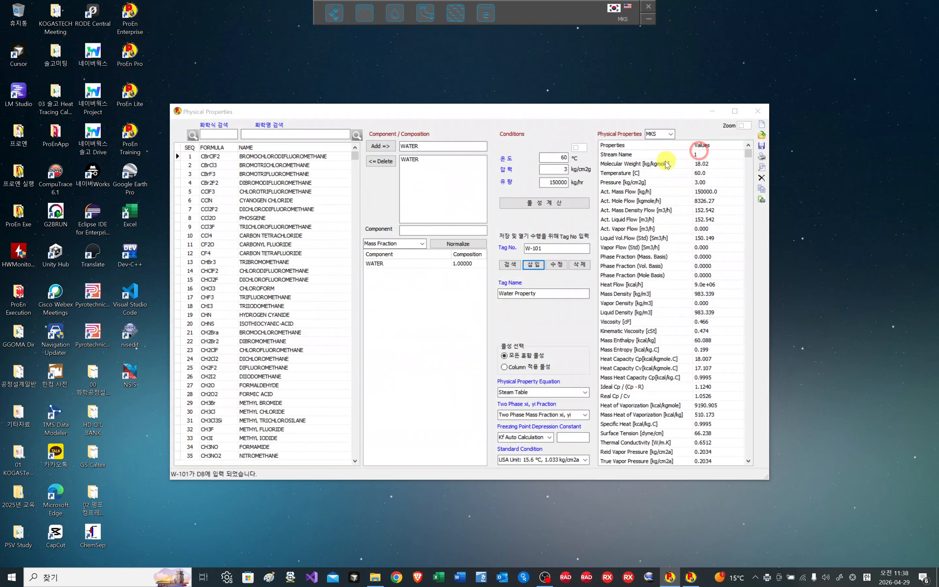
{"action": "left_click", "coordinate": [756, 113]}
Step: Open the Fire Case Load calculation and select the Fire Vapor (Dry) case
{"action": "mouse_move", "coordinate": [334, 15]}
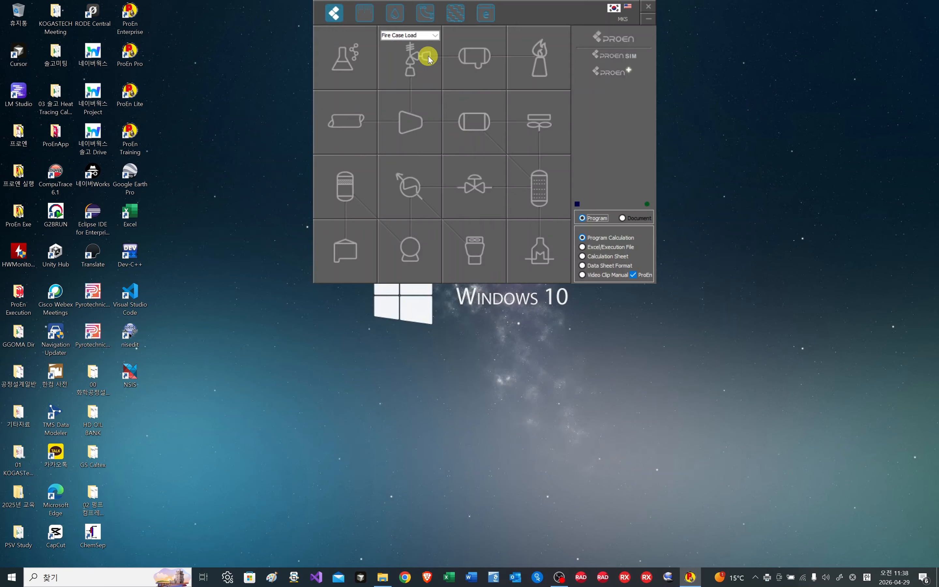
{"action": "left_click", "coordinate": [435, 37]}
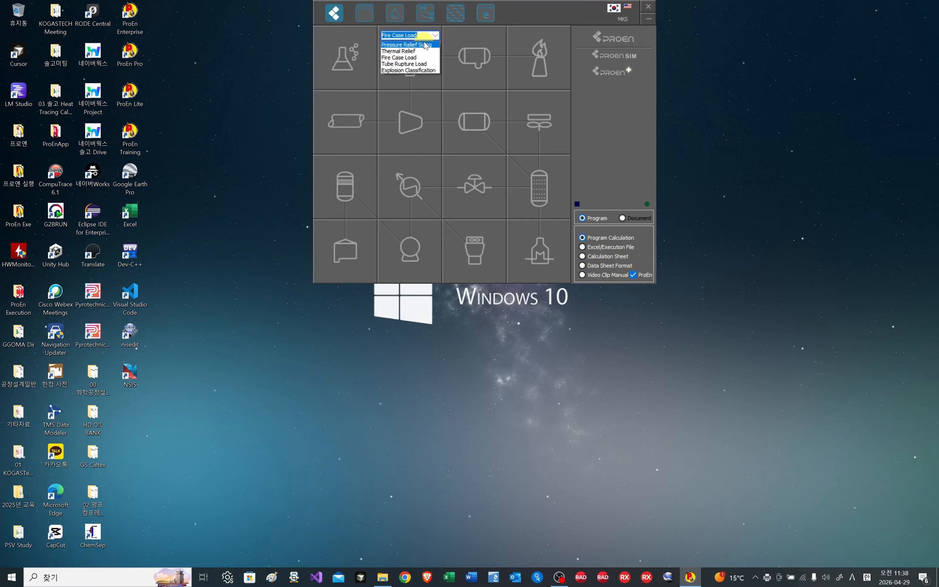
{"action": "left_click", "coordinate": [415, 60]}
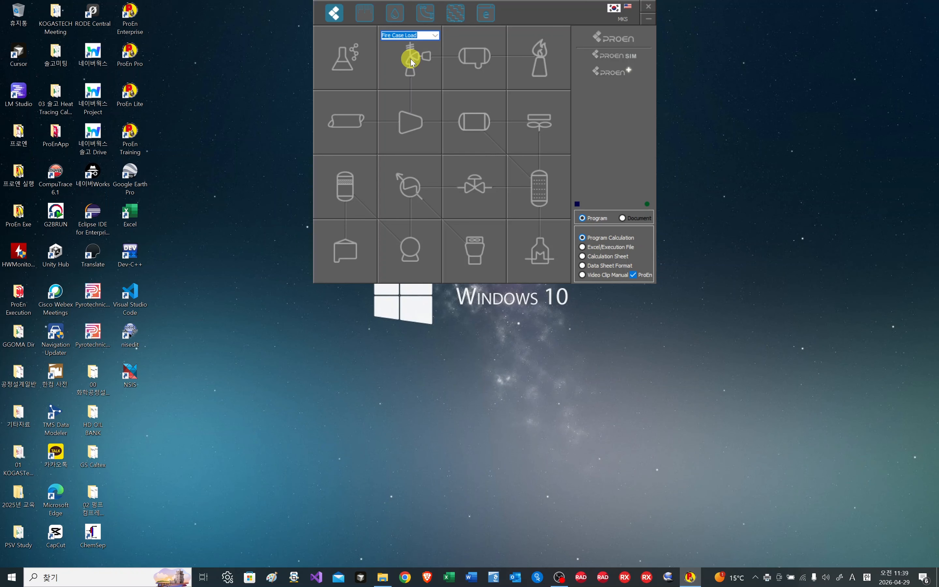
{"action": "left_click", "coordinate": [411, 61]}
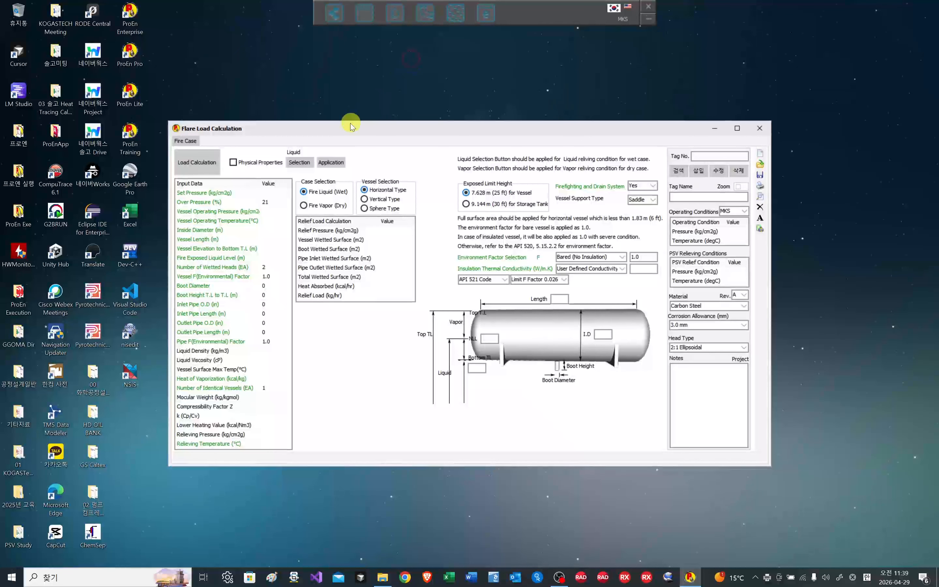
{"action": "left_click_drag", "start_coordinate": [332, 135], "coordinate": [335, 103]}
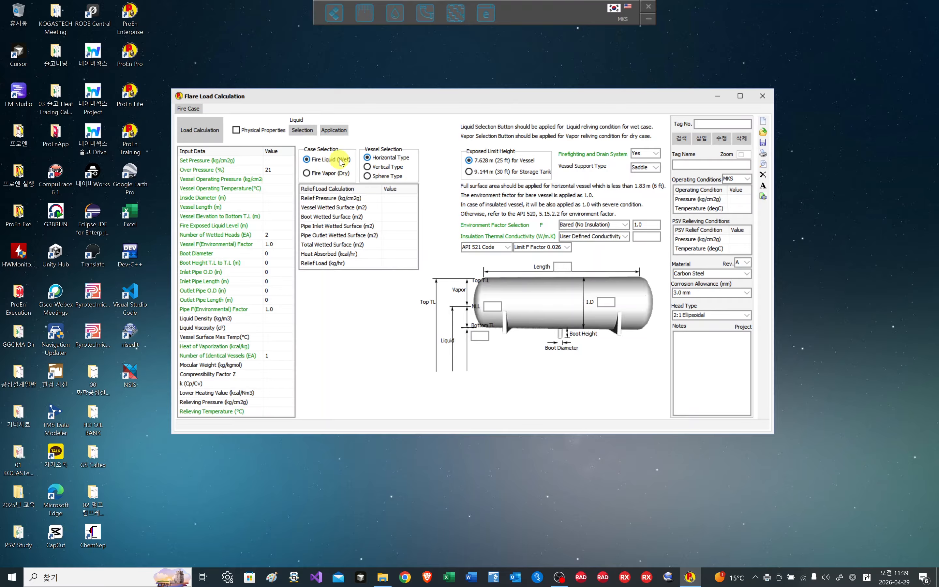
{"action": "left_click", "coordinate": [321, 177]}
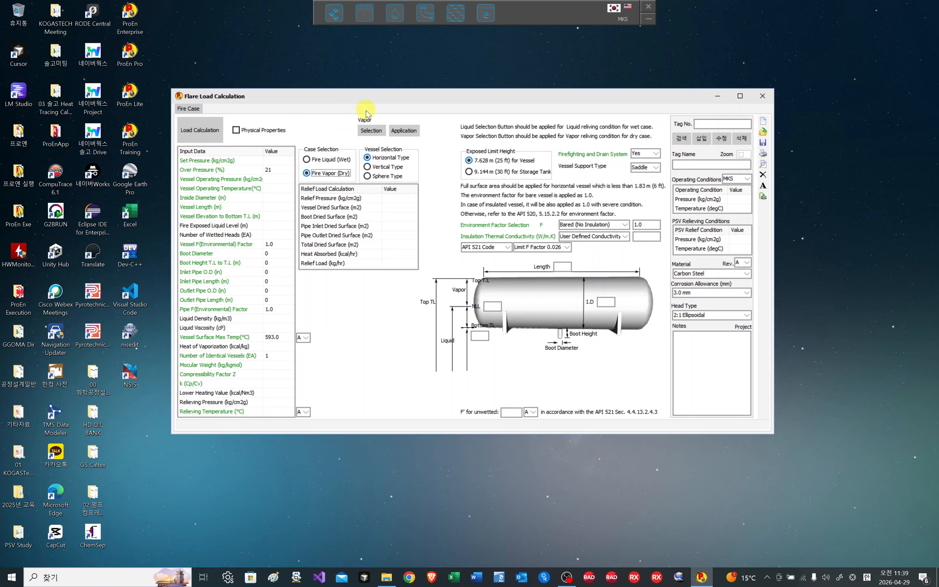
Step: Check the PSV case list and the stored physical properties available for the vapor case, and close the flare load calculation
{"action": "left_click", "coordinate": [763, 159]}
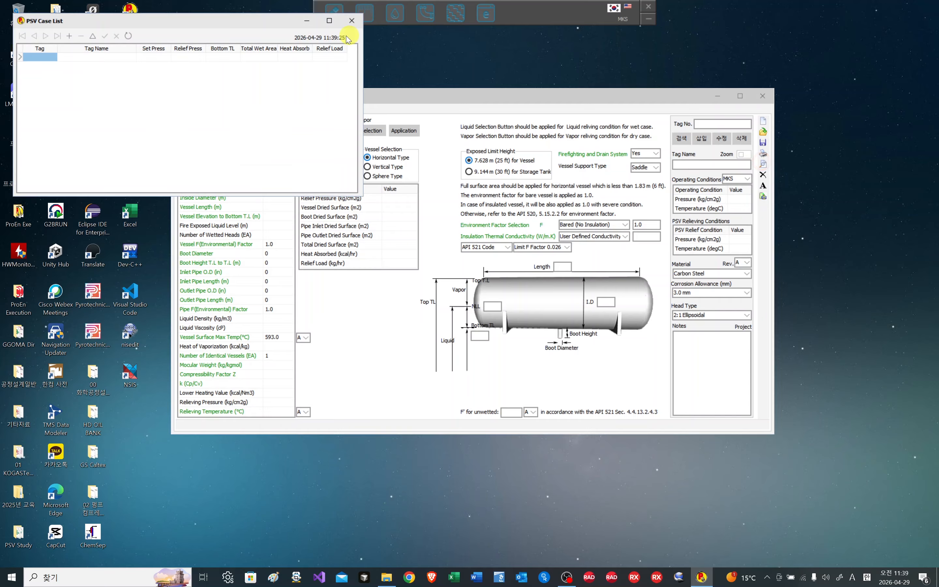
{"action": "left_click", "coordinate": [352, 20]}
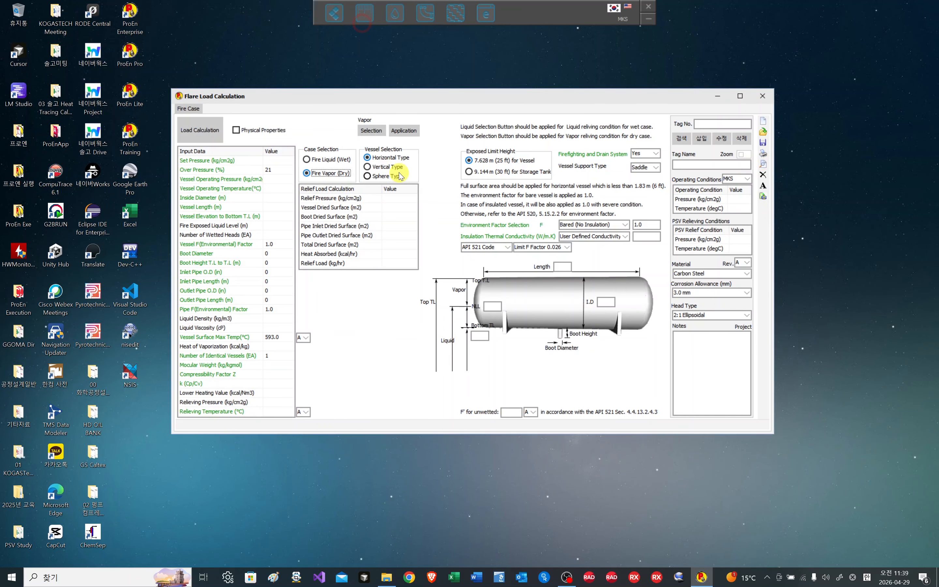
{"action": "left_click", "coordinate": [371, 131]}
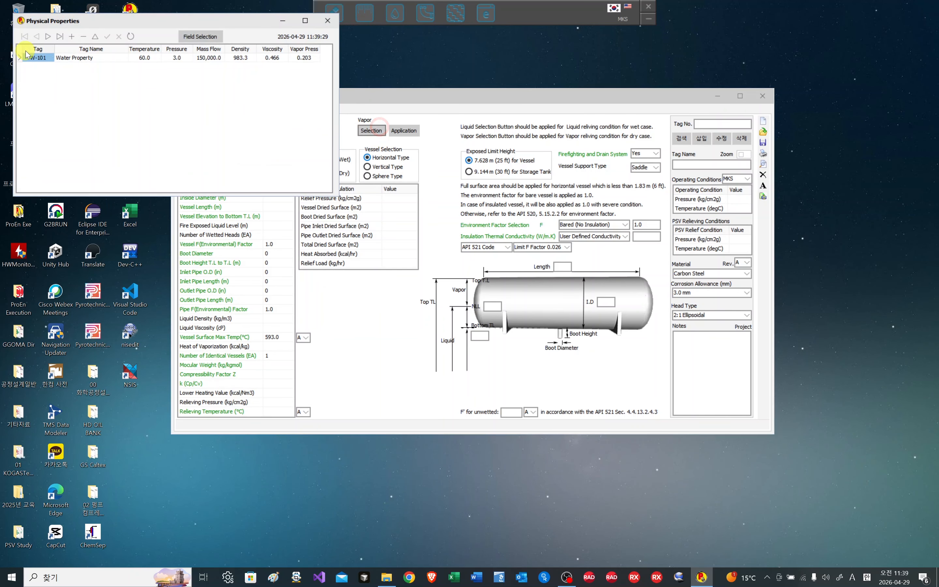
{"action": "left_click", "coordinate": [327, 20]}
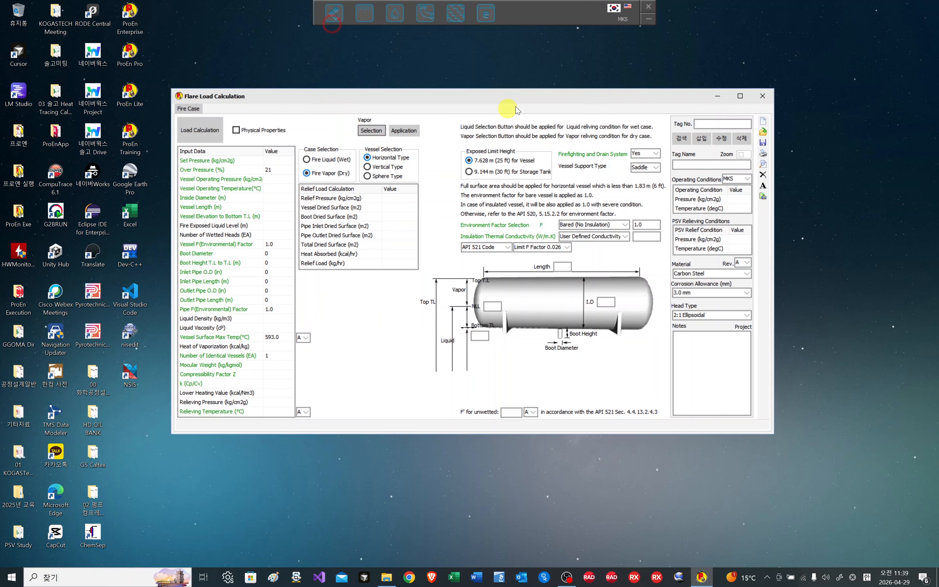
{"action": "left_click", "coordinate": [763, 96]}
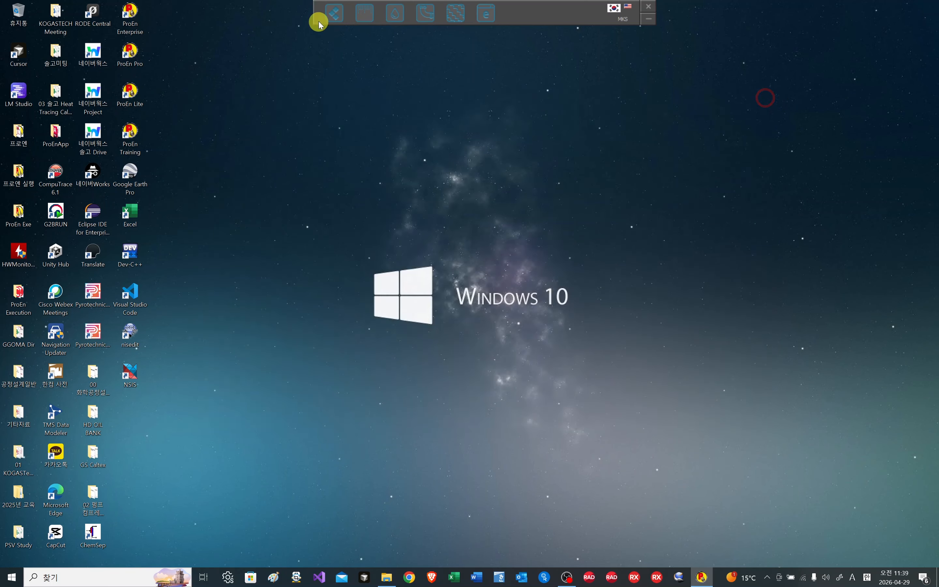
Step: Open the Physical Properties calculation, add methane as the component with a mass fraction of 1, and normalize the composition
{"action": "left_click", "coordinate": [338, 13]}
{"action": "left_click", "coordinate": [354, 61]}
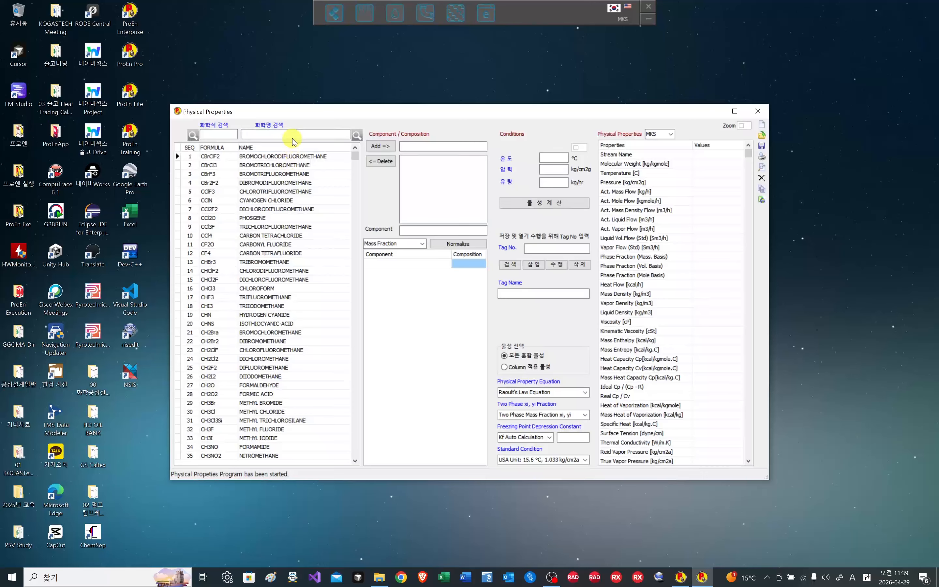
{"action": "left_click", "coordinate": [294, 134]}
{"action": "type", "text": "me"}
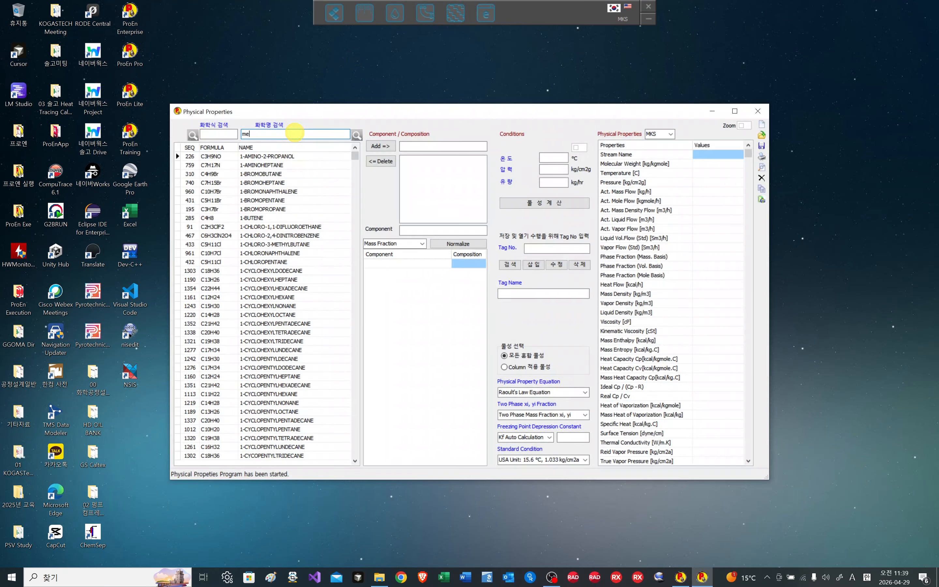
{"action": "type", "text": "thane"}
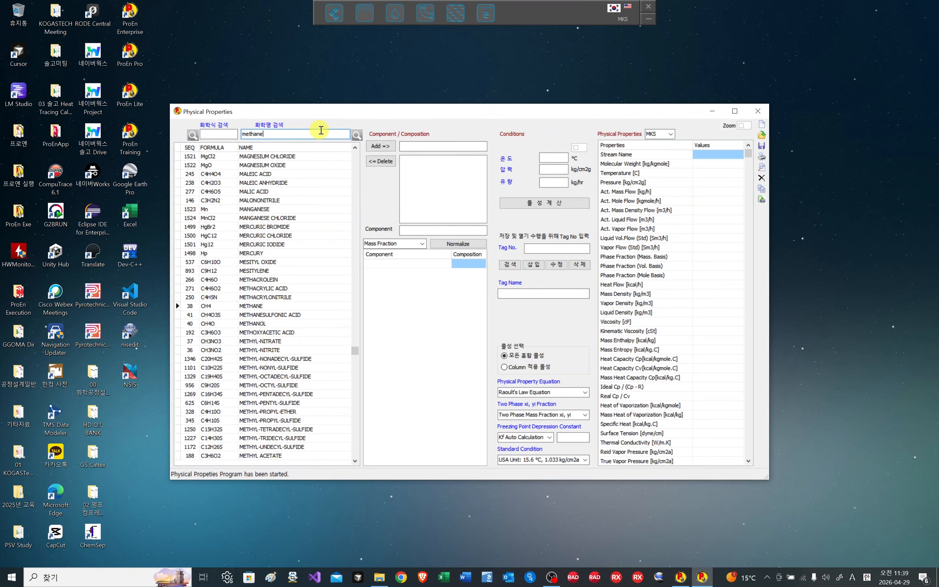
{"action": "left_click", "coordinate": [380, 146]}
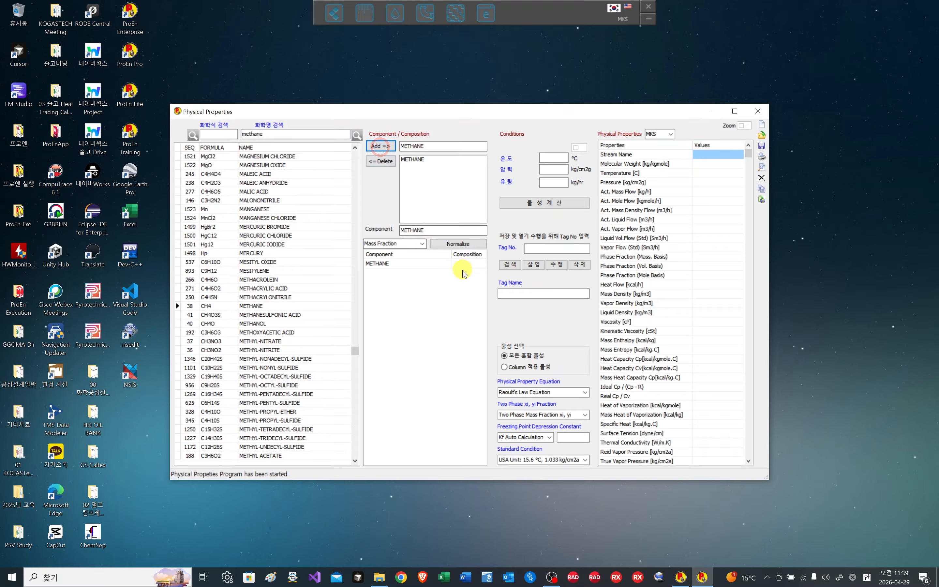
{"action": "left_click", "coordinate": [466, 261]}
{"action": "type", "text": "1"}
{"action": "left_click", "coordinate": [461, 244]}
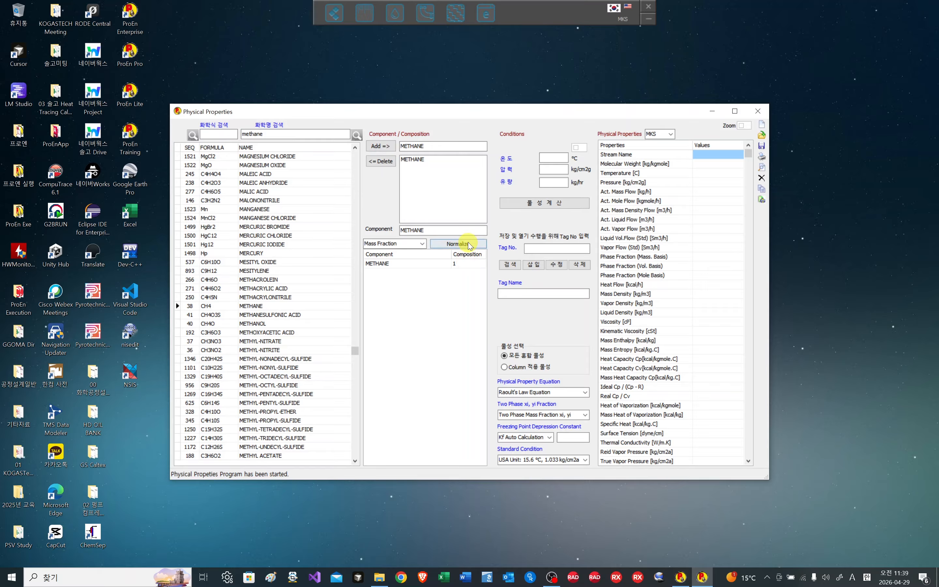
{"action": "left_click", "coordinate": [467, 246]}
Step: Set the methane conditions to 150 °C, 12 kg/cm2g and 2000 kg/hr, and run the physical property calculation
{"action": "left_click", "coordinate": [564, 159]}
{"action": "type", "text": "25"}
{"action": "left_click", "coordinate": [559, 173]}
{"action": "type", "text": "10"}
{"action": "double_click", "coordinate": [558, 169]}
{"action": "type", "text": "12"}
{"action": "double_click", "coordinate": [560, 157]}
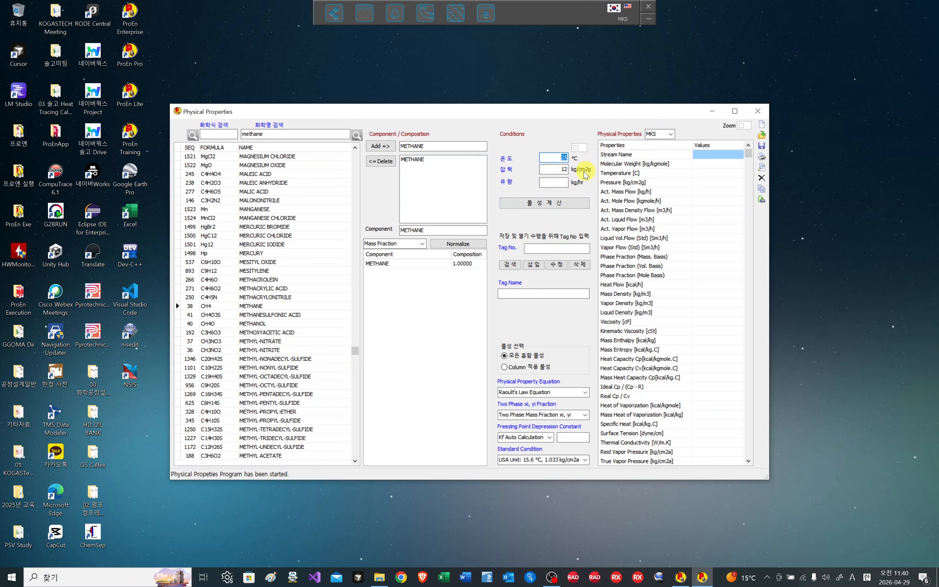
{"action": "type", "text": "150"}
{"action": "left_click", "coordinate": [564, 183]}
{"action": "type", "text": "2000"}
{"action": "left_click", "coordinate": [554, 208]}
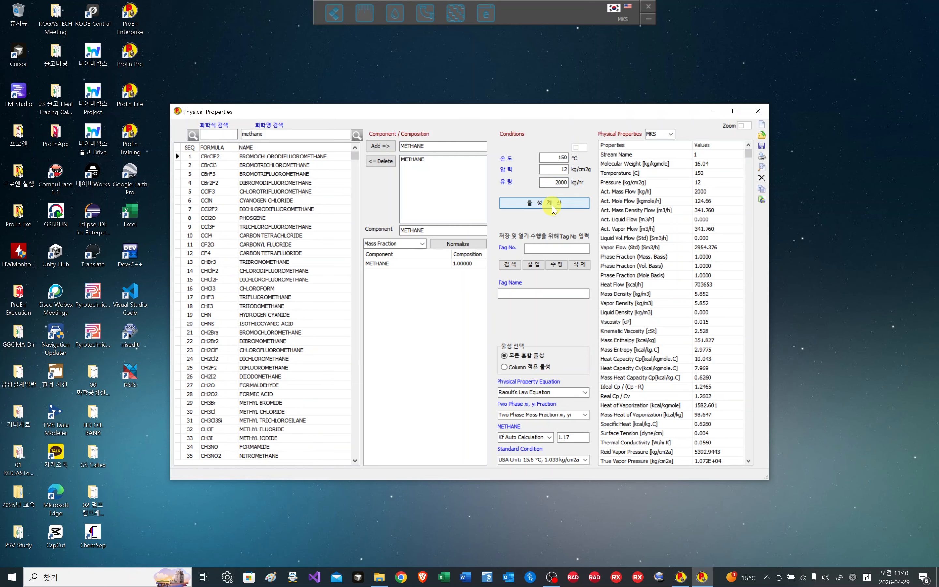
Step: Store the methane properties in the database as PSV-101 with the tag name Methane PSV, and check the entry in the properties list
{"action": "left_click", "coordinate": [540, 247]}
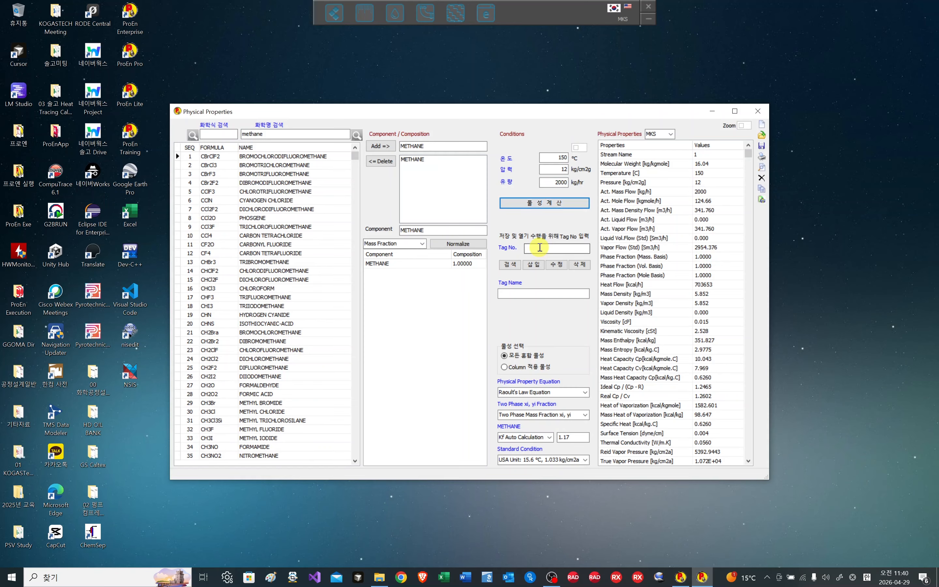
{"action": "type", "text": "PSV-101"}
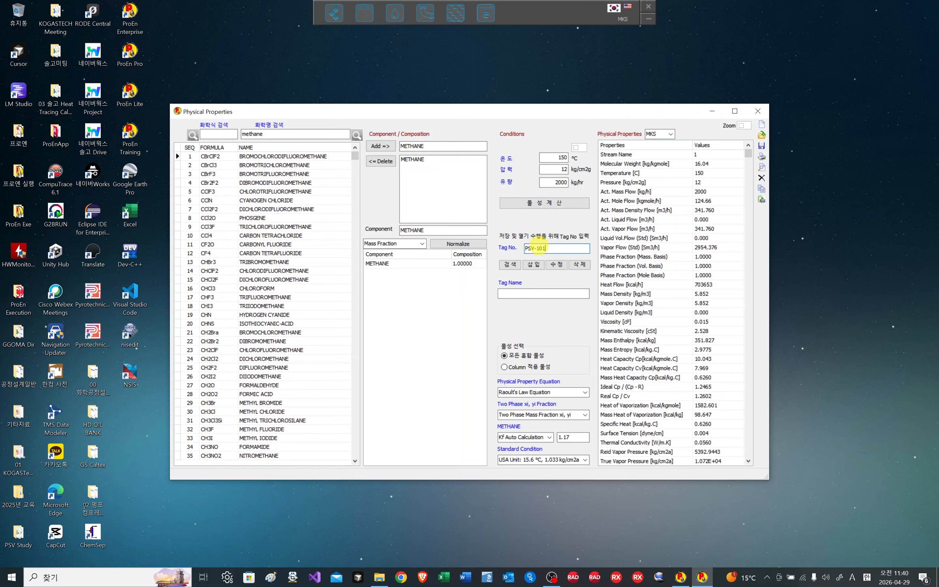
{"action": "left_click", "coordinate": [510, 293]}
{"action": "type", "text": "Methane PSV"}
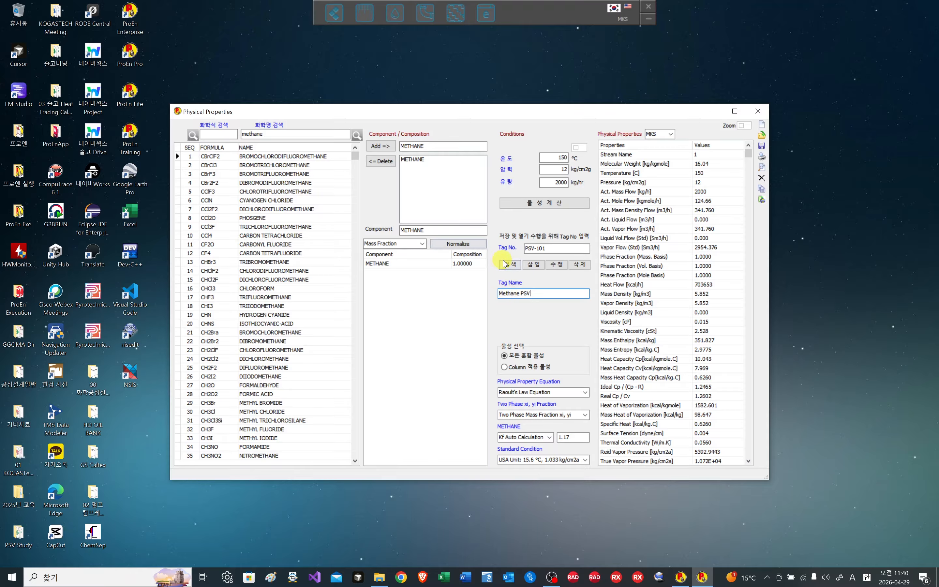
{"action": "left_click", "coordinate": [533, 264]}
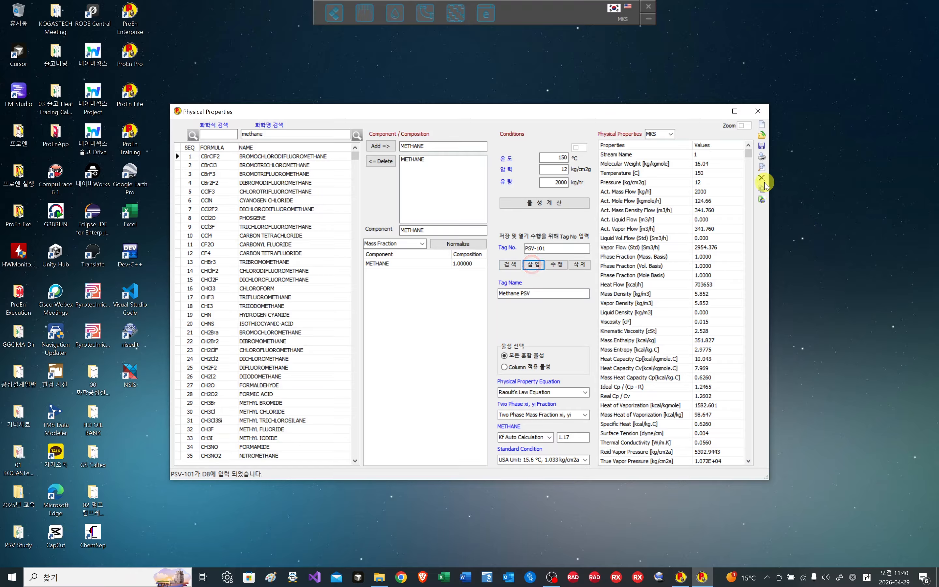
{"action": "left_click", "coordinate": [761, 167]}
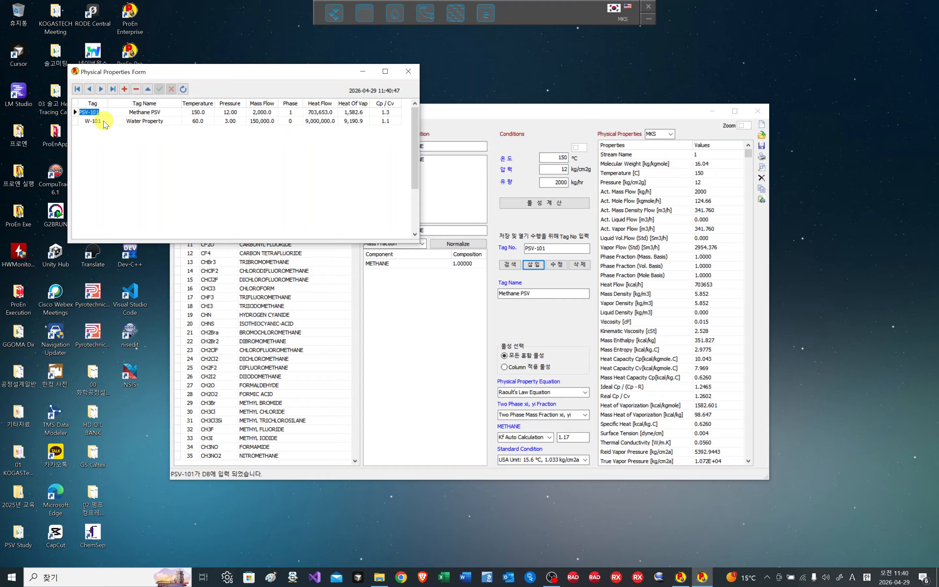
{"action": "left_click", "coordinate": [409, 72]}
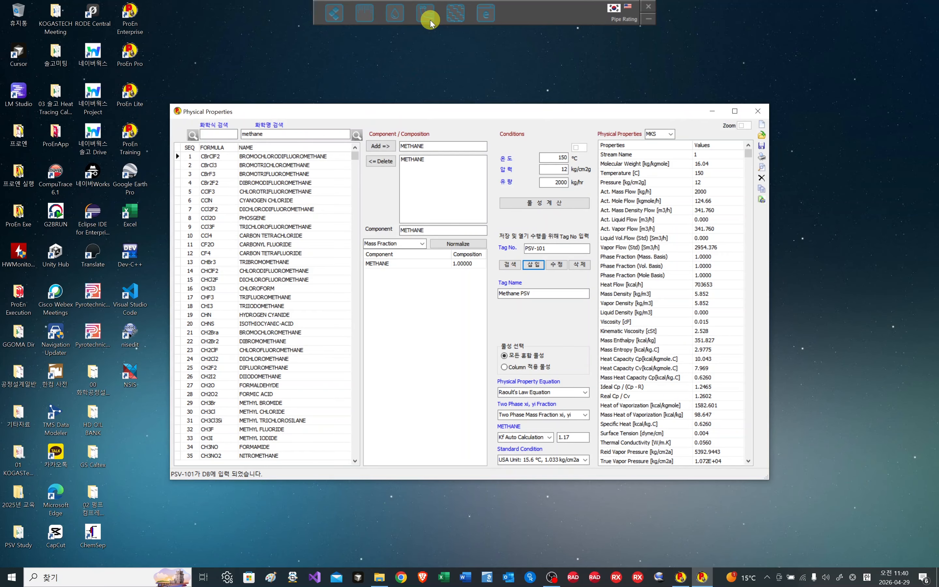
Step: Open the Fire Case Load calculation and set it to the Fire Vapor (Dry) case with a vertical type vessel
{"action": "left_click", "coordinate": [334, 15]}
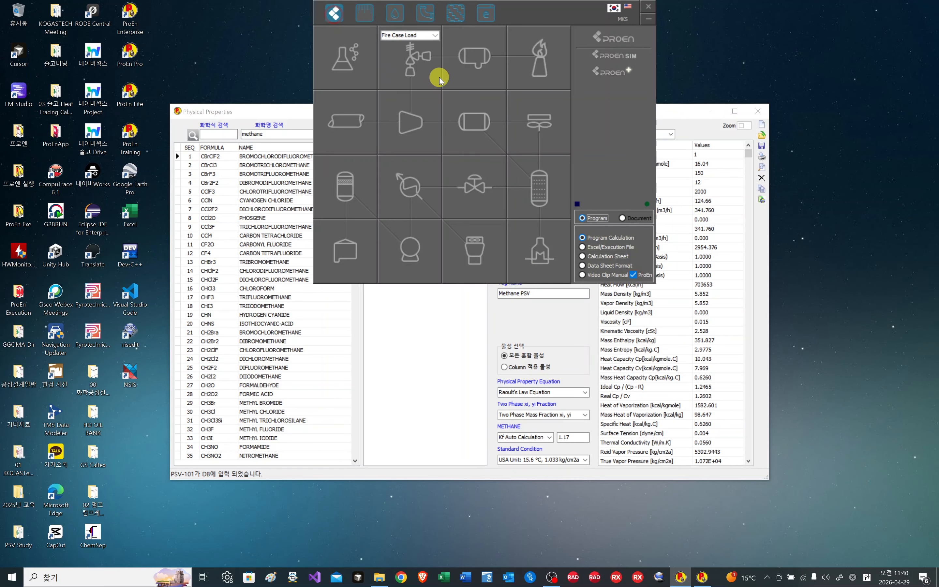
{"action": "left_click", "coordinate": [420, 71]}
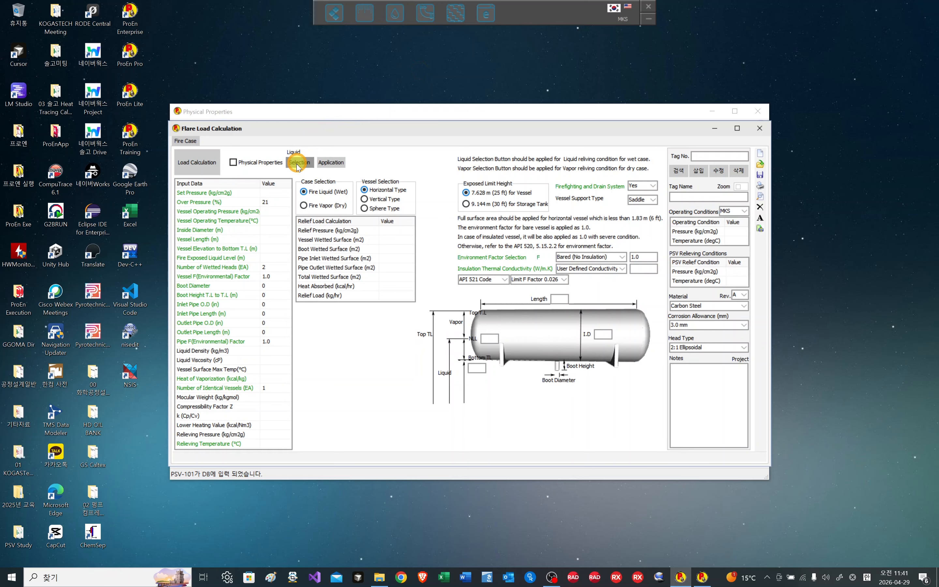
{"action": "left_click", "coordinate": [306, 206]}
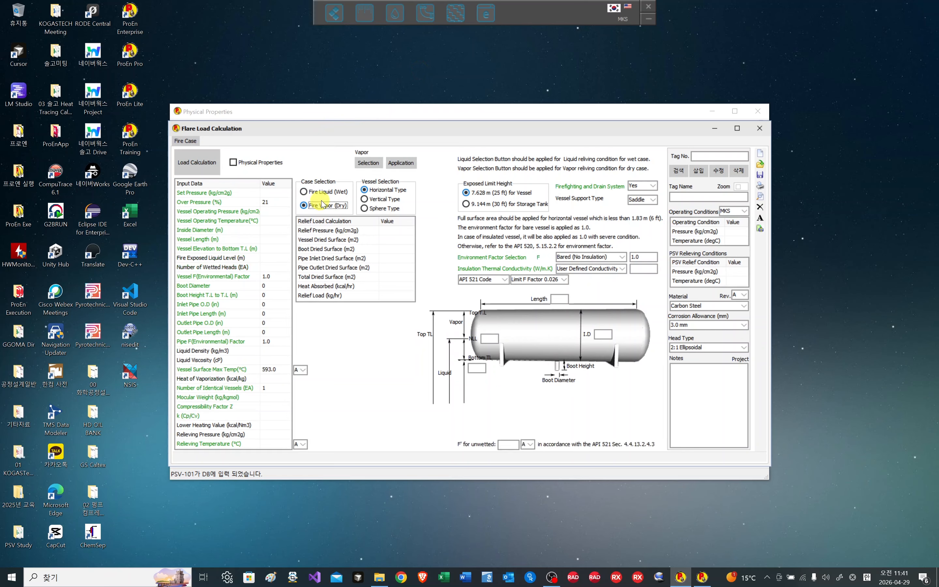
{"action": "left_click", "coordinate": [377, 201]}
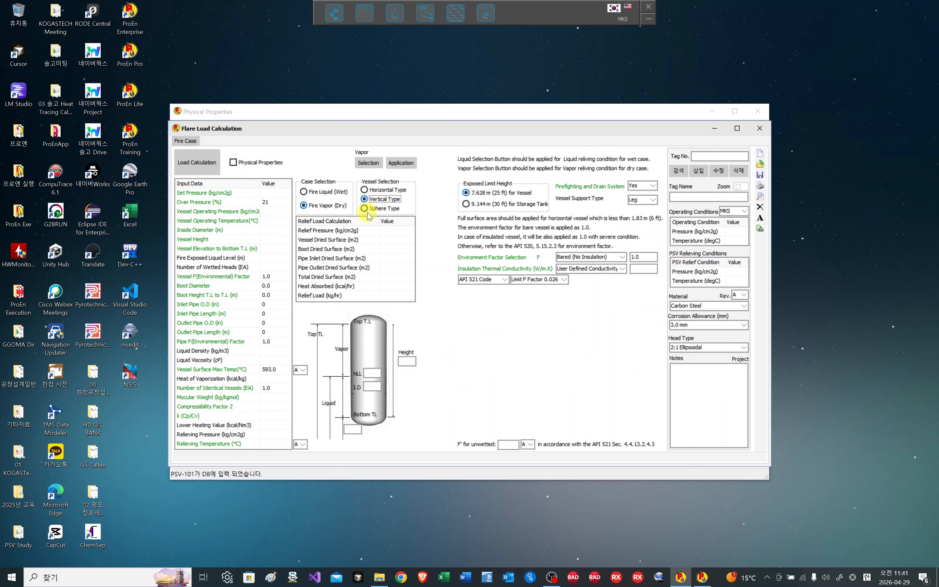
Step: Look up the stored vapor properties of PSV-101 Methane PSV and apply them to the fire case input data
{"action": "left_click", "coordinate": [378, 165]}
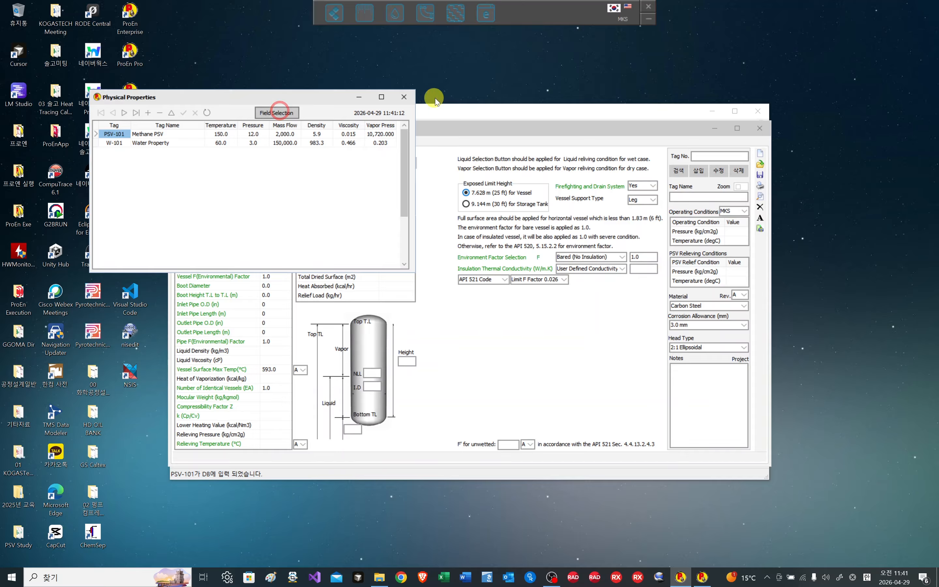
{"action": "left_click", "coordinate": [404, 97]}
{"action": "left_click", "coordinate": [402, 164]}
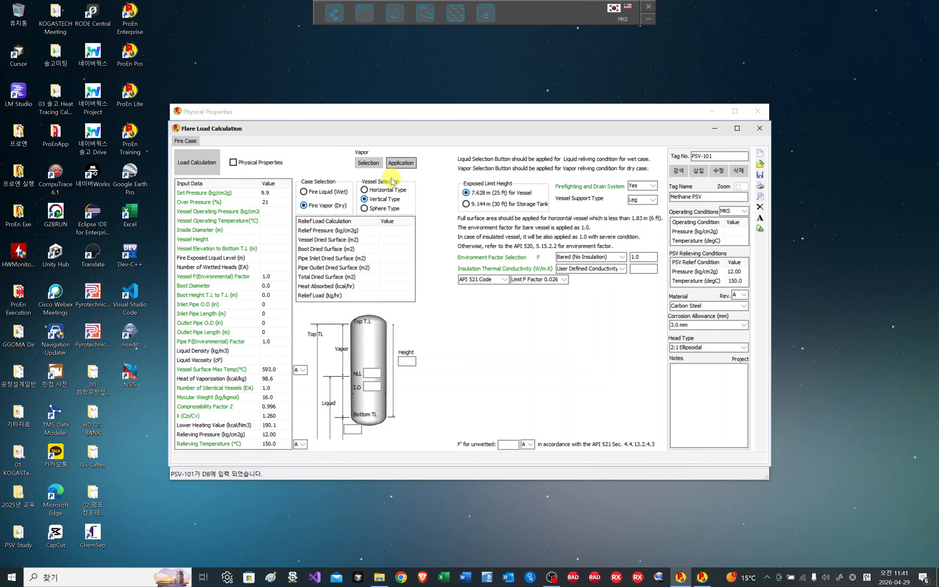
Step: Check the set pressure and over pressure inputs and the available options for the firefighting and drain system
{"action": "left_click", "coordinate": [270, 194]}
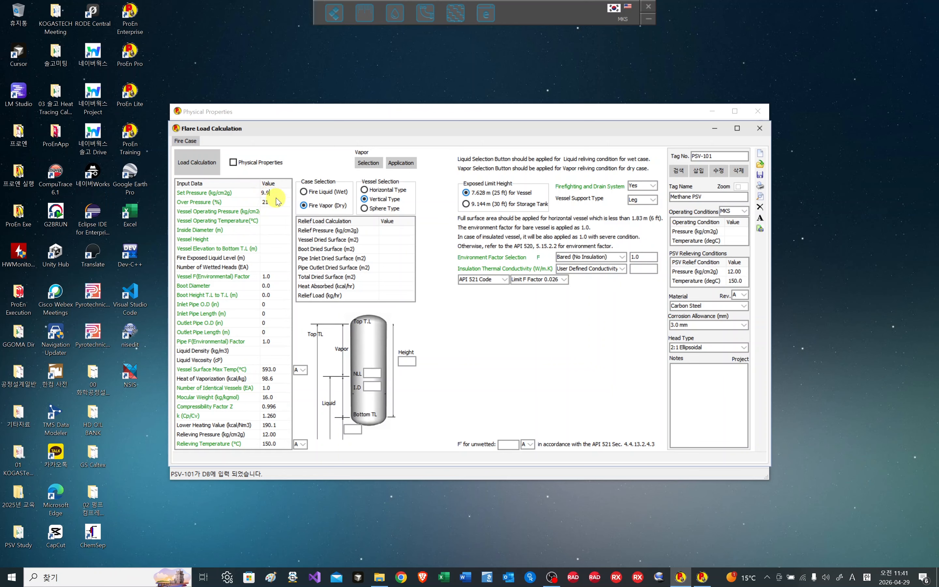
{"action": "double_click", "coordinate": [276, 200]}
{"action": "left_click", "coordinate": [274, 201]}
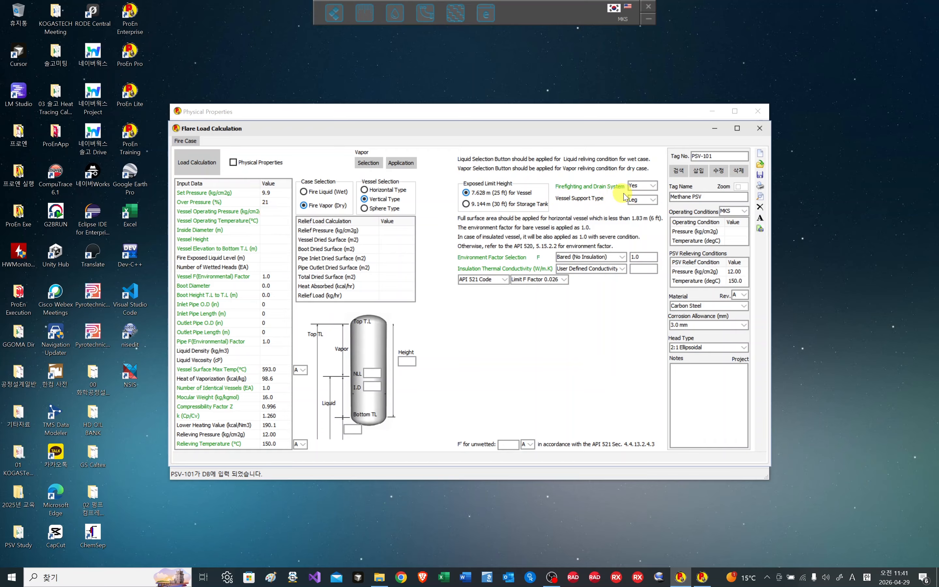
{"action": "left_click", "coordinate": [654, 187]}
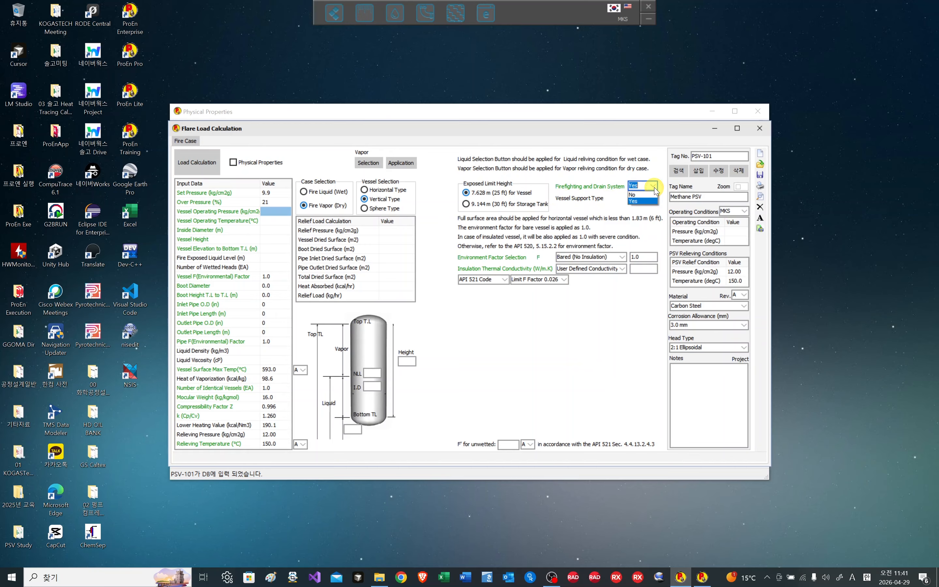
{"action": "left_click", "coordinate": [654, 190]}
{"action": "left_click", "coordinate": [604, 197]}
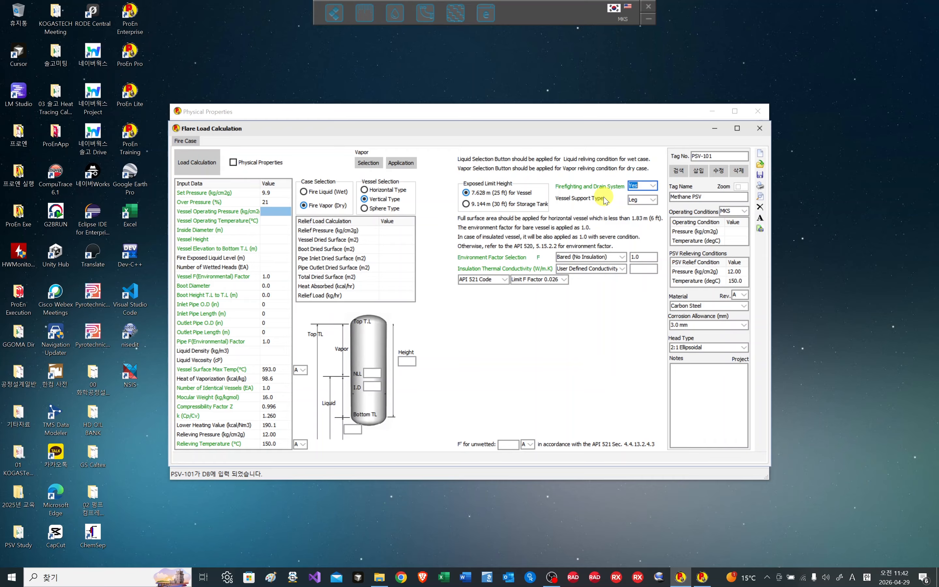
Step: Set the vessel operating pressure to 7 kg/cm2g and the operating temperature to 40 °C
{"action": "left_click", "coordinate": [280, 211]}
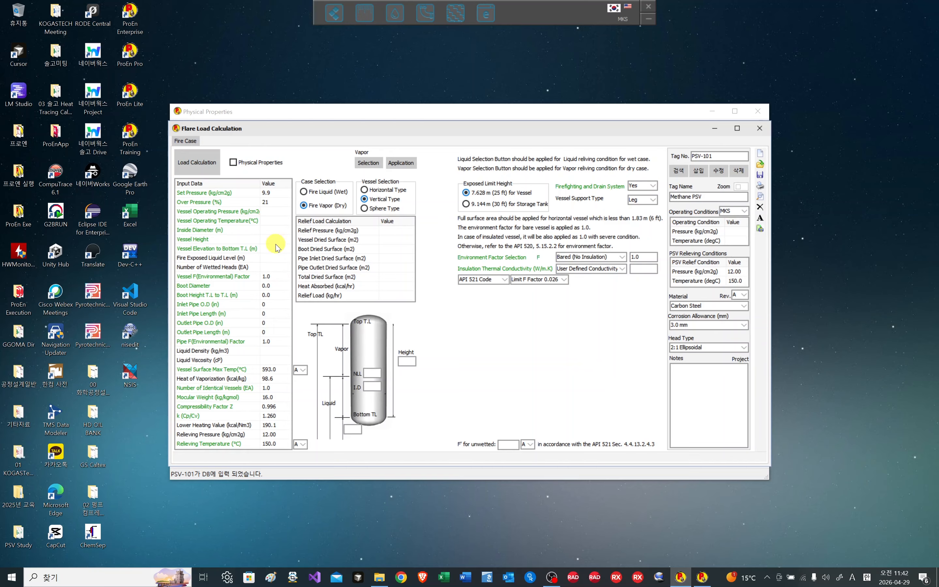
{"action": "type", "text": "25"}
{"action": "left_click", "coordinate": [274, 227]}
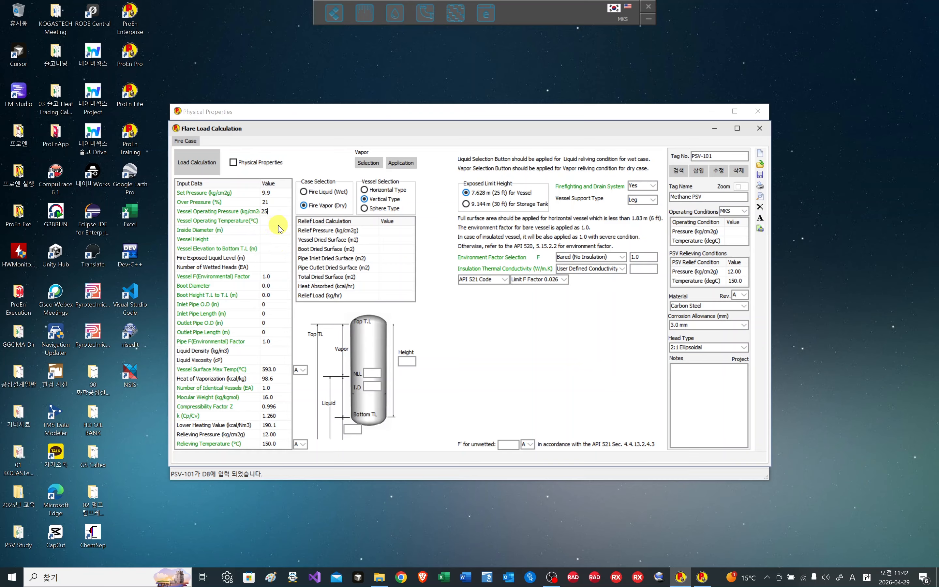
{"action": "left_click", "coordinate": [274, 219]}
{"action": "left_click", "coordinate": [275, 211]}
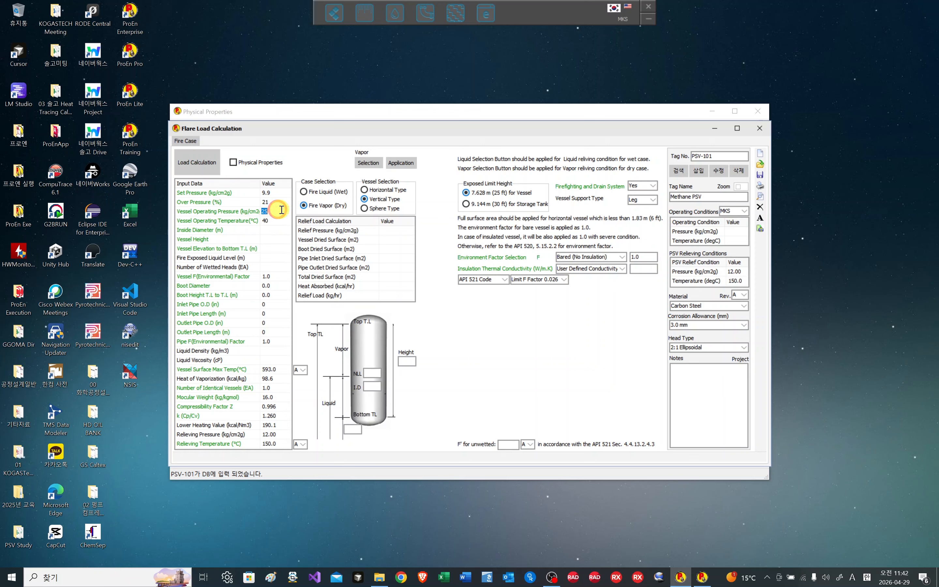
{"action": "type", "text": "7"}
{"action": "left_click", "coordinate": [276, 221]}
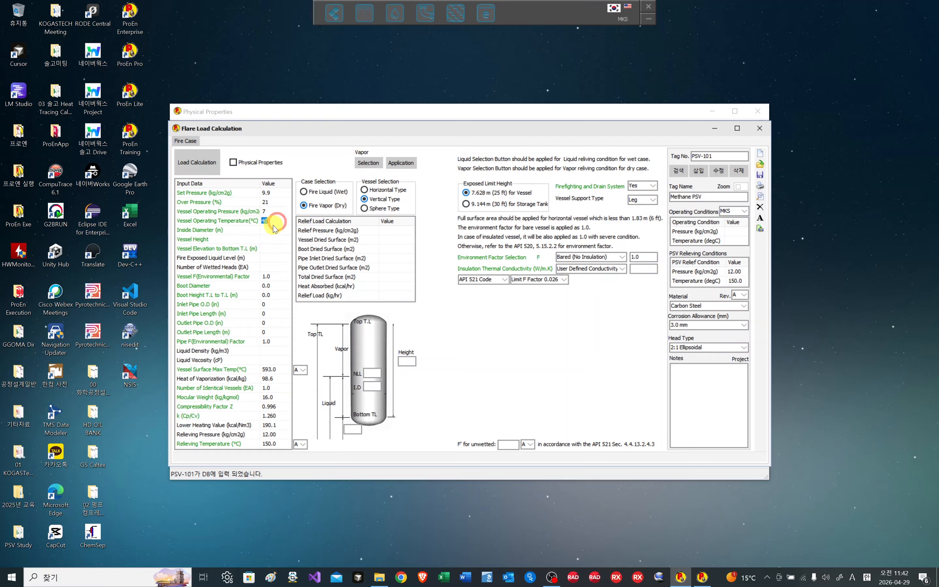
Step: Enter an inside diameter of 2 m, vessel height of 6 and bottom T.L elevation of 2 m, and run the load calculation
{"action": "left_click", "coordinate": [282, 228]}
{"action": "type", "text": "2"}
{"action": "left_click", "coordinate": [259, 242]}
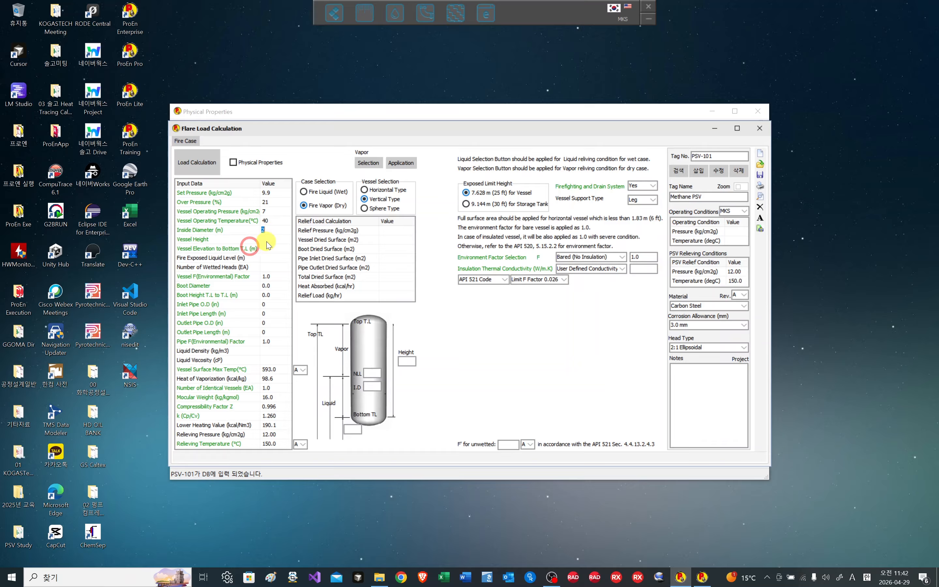
{"action": "type", "text": "6"}
{"action": "left_click", "coordinate": [277, 246]}
{"action": "type", "text": "2"}
{"action": "left_click", "coordinate": [191, 165]}
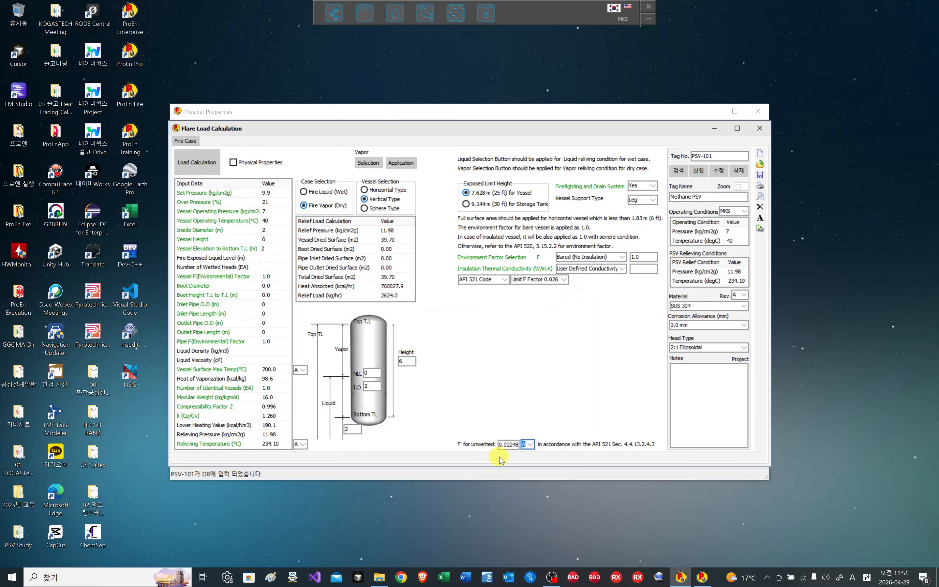
Step: Try option M for the unwetted F' factor with a load calculation, and return the option to A
{"action": "left_click", "coordinate": [531, 444]}
{"action": "left_click", "coordinate": [523, 460]}
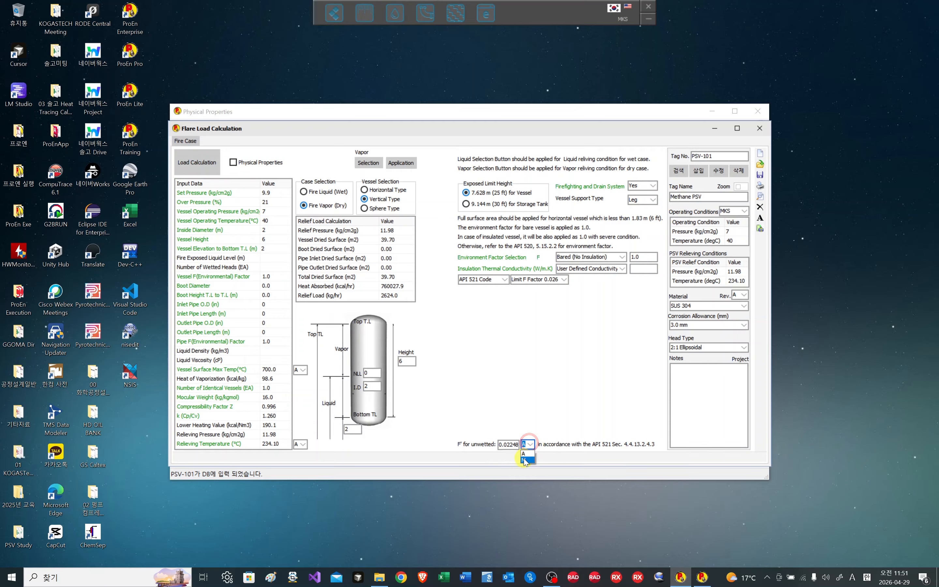
{"action": "left_click", "coordinate": [190, 167]}
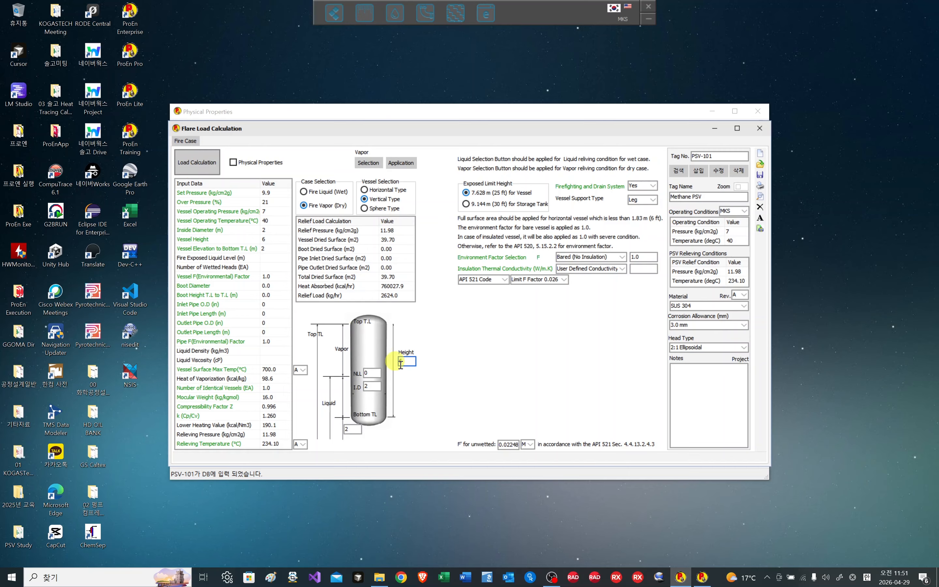
{"action": "left_click", "coordinate": [531, 447]}
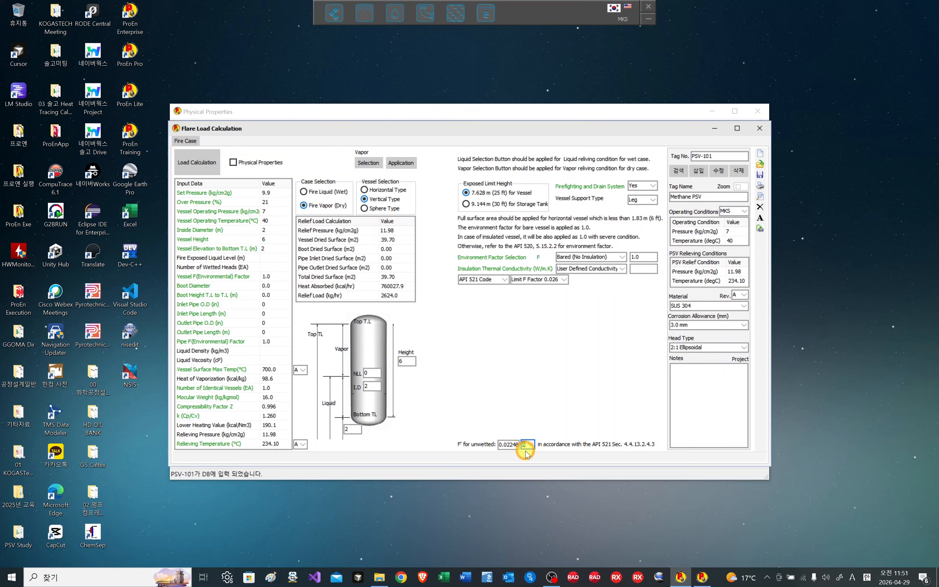
Step: Change the vessel material to LTCS and rerun the load calculation
{"action": "left_click", "coordinate": [742, 306]}
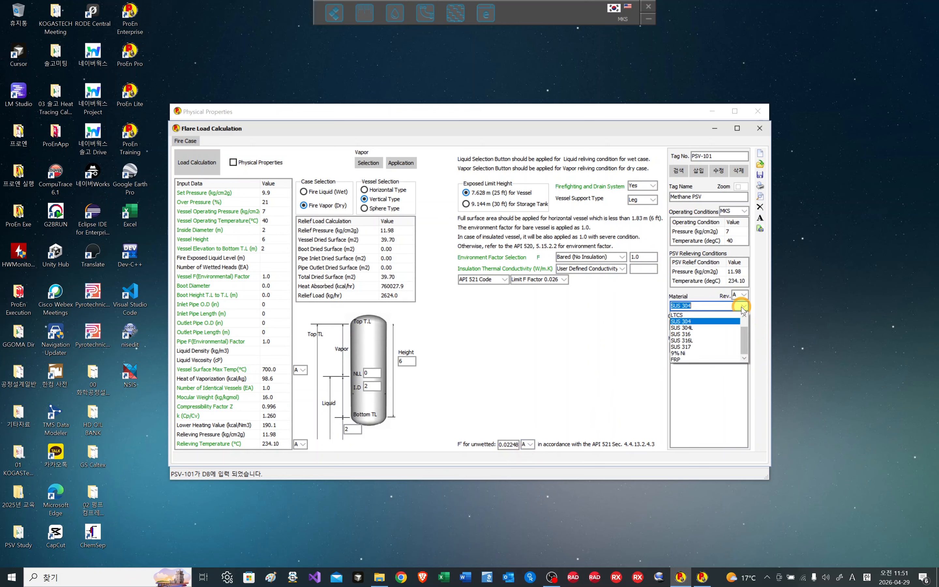
{"action": "left_click", "coordinate": [718, 315]}
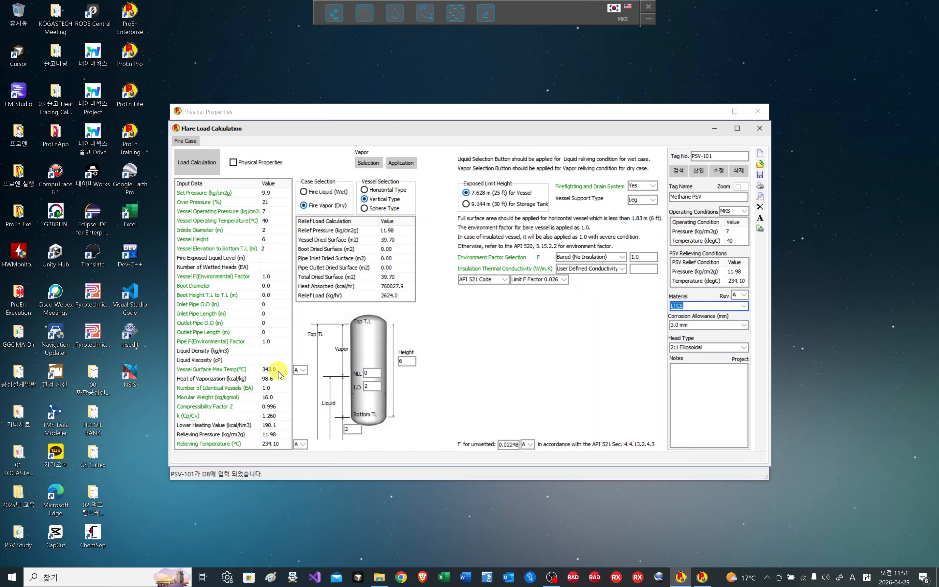
{"action": "left_click", "coordinate": [188, 167]}
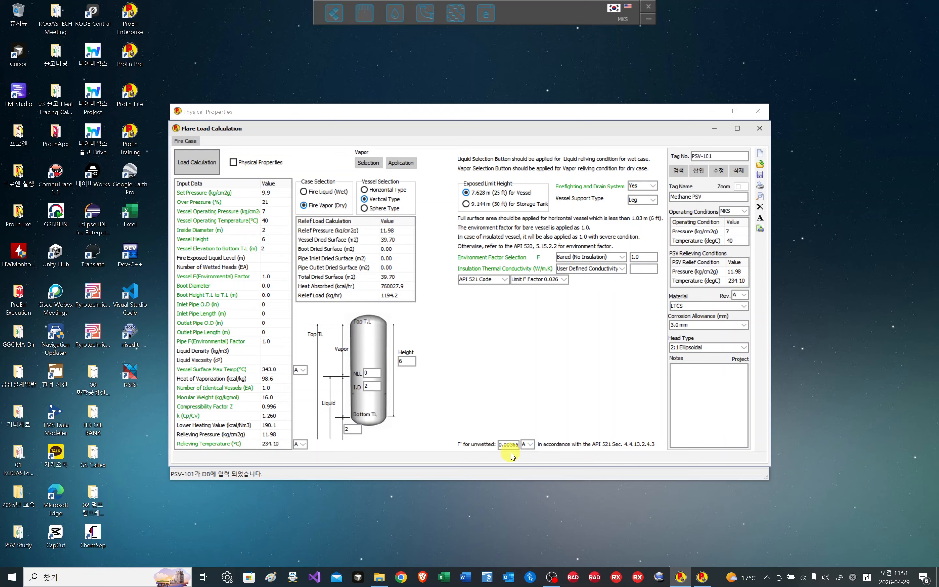
Step: Compare the LTCS relief load using option M for the unwetted F' factor, and recalculate with the option back on A
{"action": "left_click", "coordinate": [530, 443]}
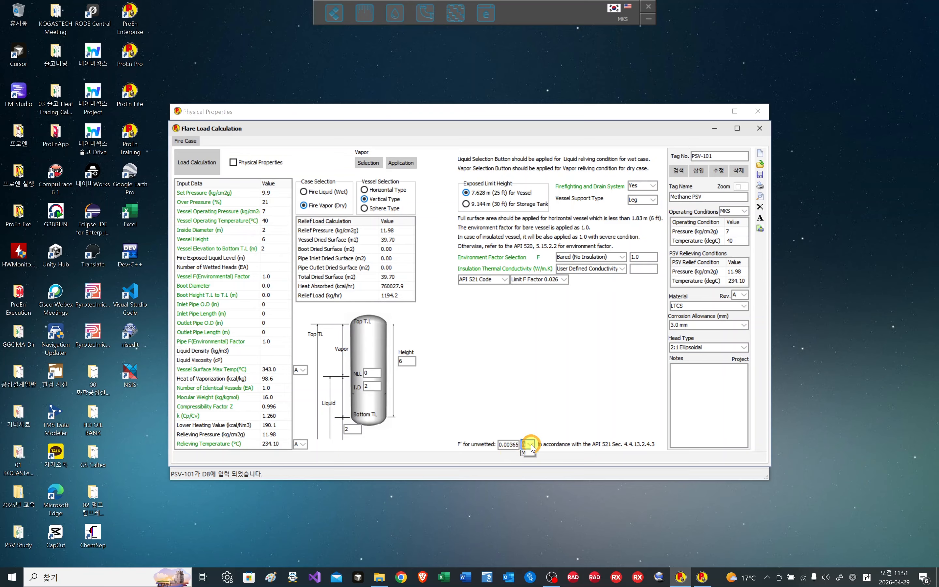
{"action": "left_click", "coordinate": [525, 459]}
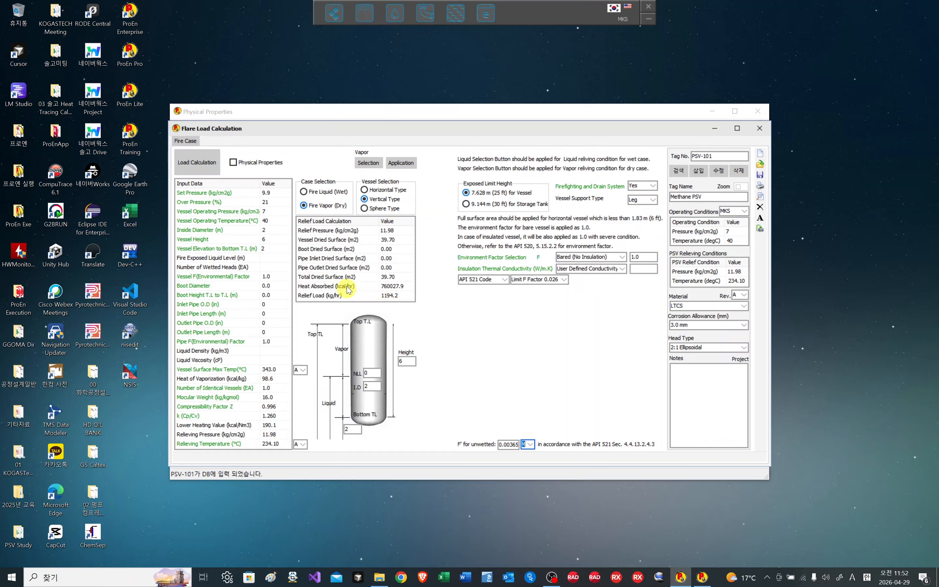
{"action": "left_click", "coordinate": [205, 170]}
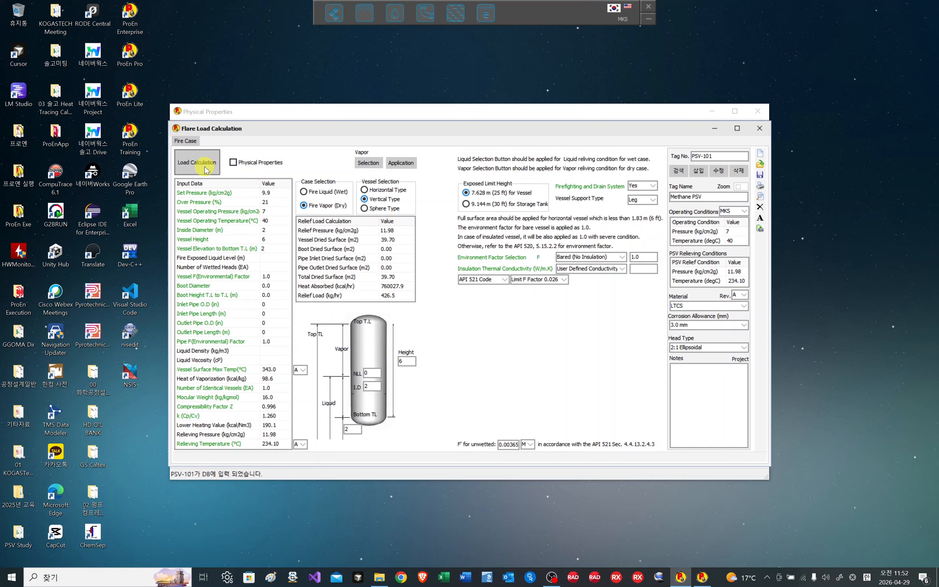
{"action": "left_click", "coordinate": [533, 444]}
{"action": "left_click", "coordinate": [527, 453]}
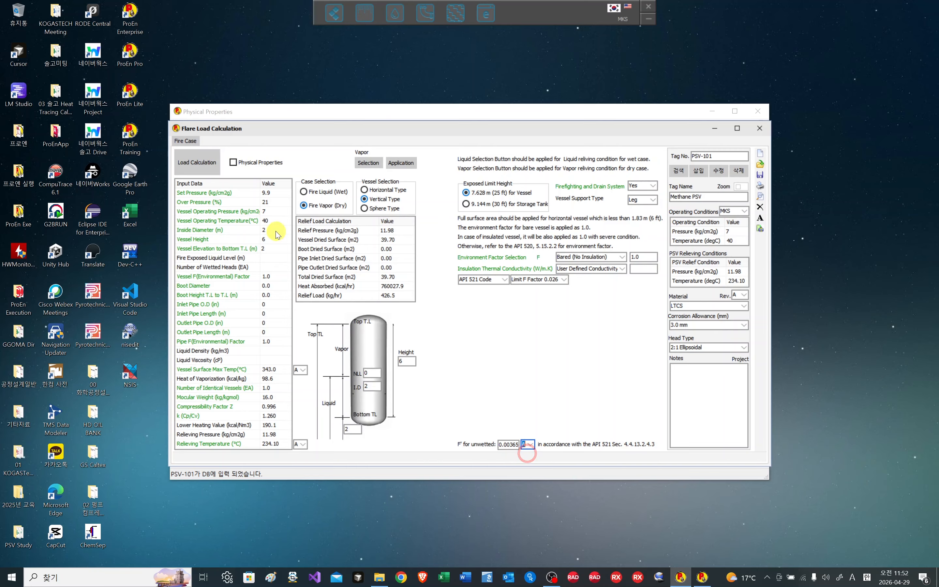
{"action": "left_click", "coordinate": [206, 166]}
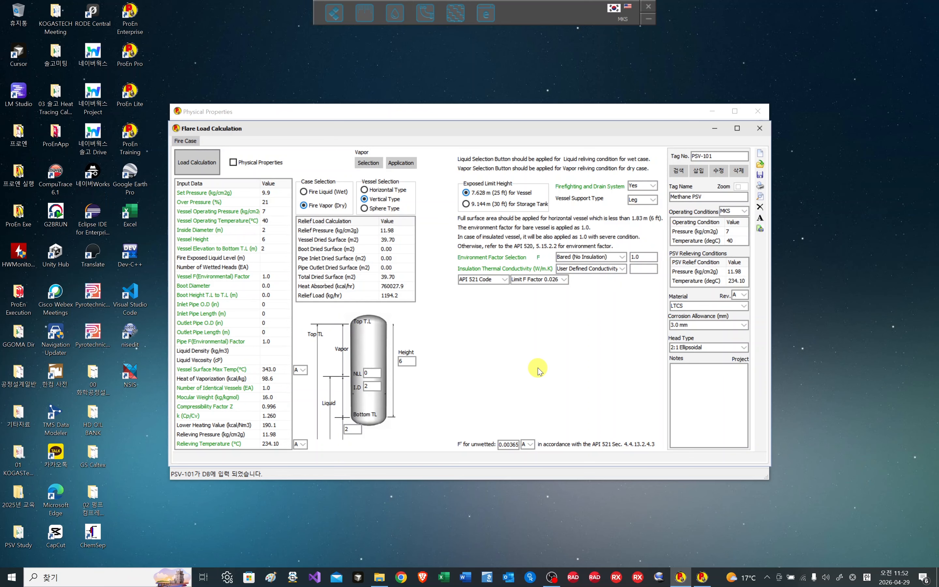
Step: Close the flare load and physical properties calculations, and launch ProEn+ from the process calculation menu
{"action": "left_click", "coordinate": [763, 131]}
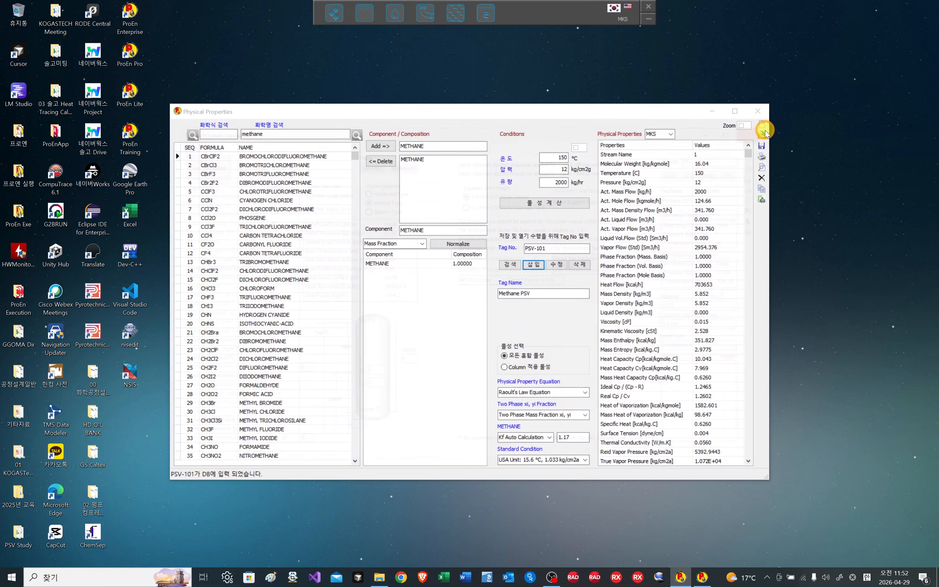
{"action": "left_click", "coordinate": [757, 111]}
{"action": "left_click", "coordinate": [336, 13]}
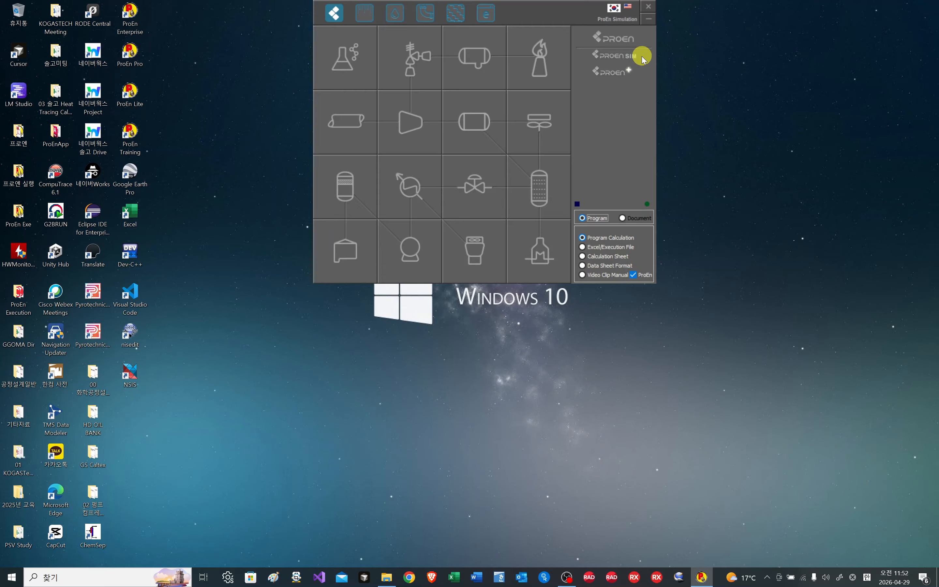
{"action": "left_click", "coordinate": [617, 76]}
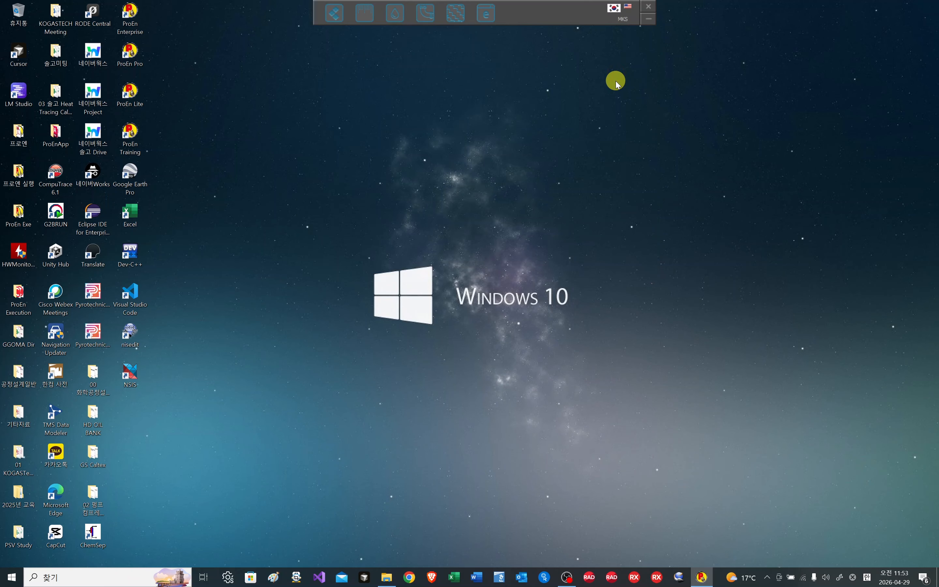
Step: Arrange the ProEn toolbar and the ProEn+ window side by side along the screen's upper edge, with the ProEn+ process calculation grid expanded
{"action": "left_click_drag", "start_coordinate": [667, 10], "coordinate": [410, 60]}
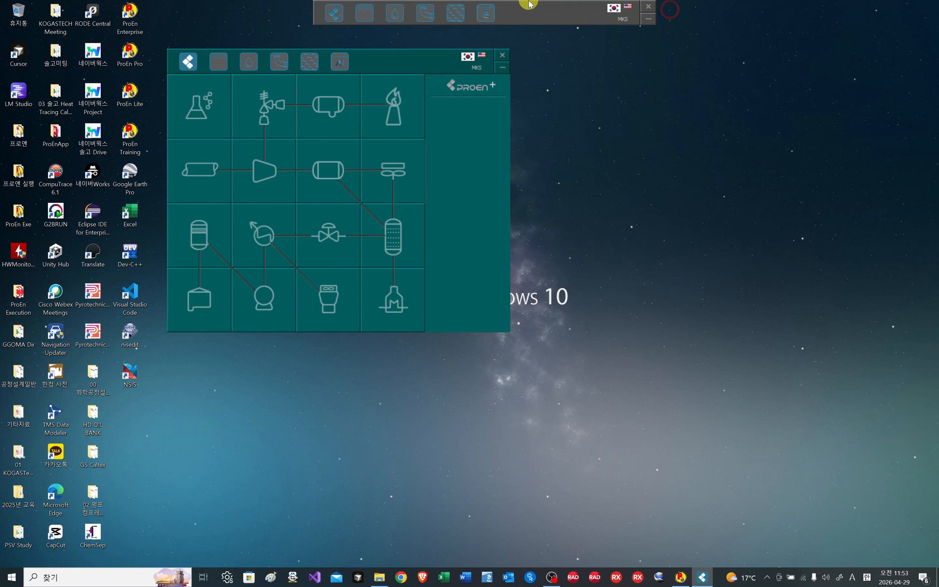
{"action": "left_click_drag", "start_coordinate": [528, 9], "coordinate": [233, 9]}
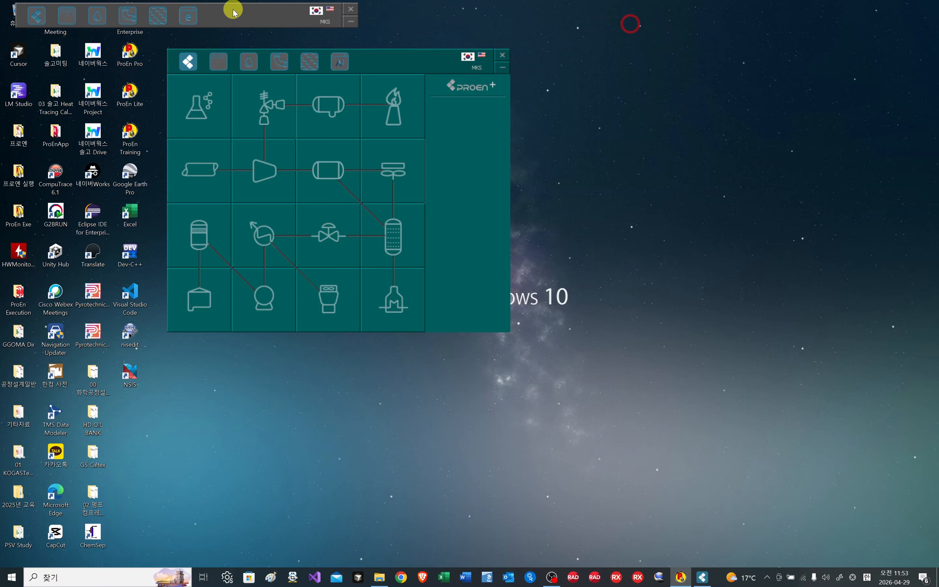
{"action": "left_click_drag", "start_coordinate": [434, 70], "coordinate": [640, 21]}
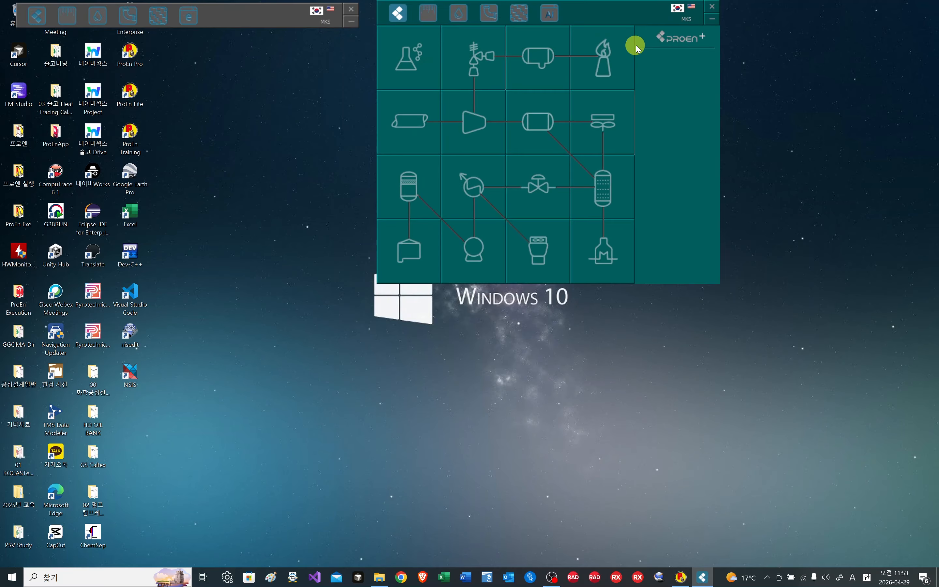
{"action": "left_click", "coordinate": [400, 16]}
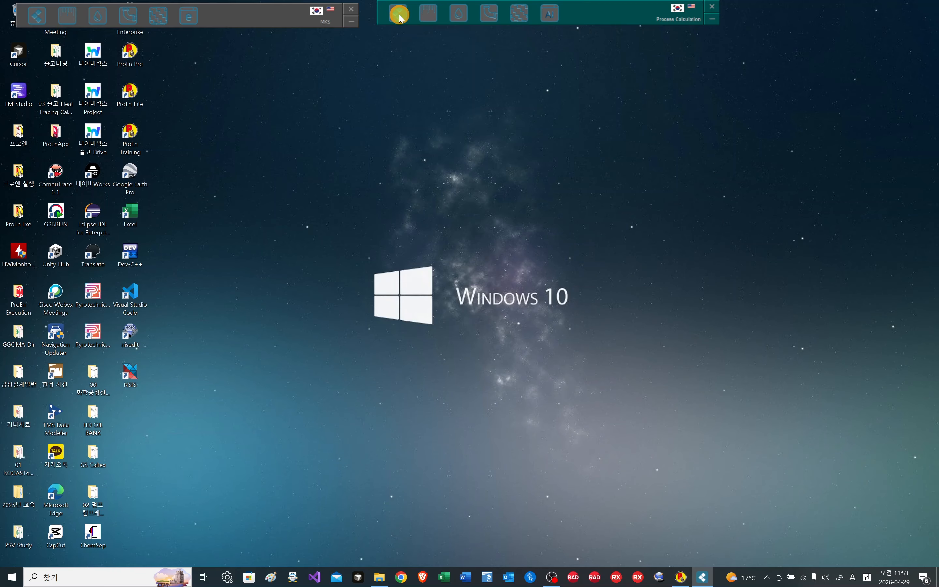
{"action": "left_click", "coordinate": [400, 16]}
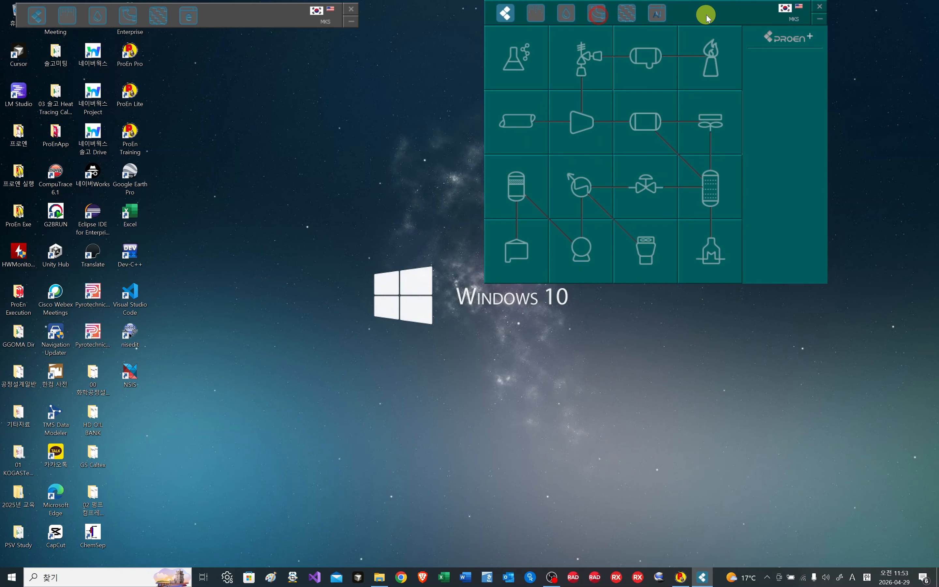
Step: Open ProEn's unit conversion and ProEn+'s scientific calculator, and arrange both windows next to each other beneath the two toolbars
{"action": "left_click_drag", "start_coordinate": [706, 18], "coordinate": [670, 20]}
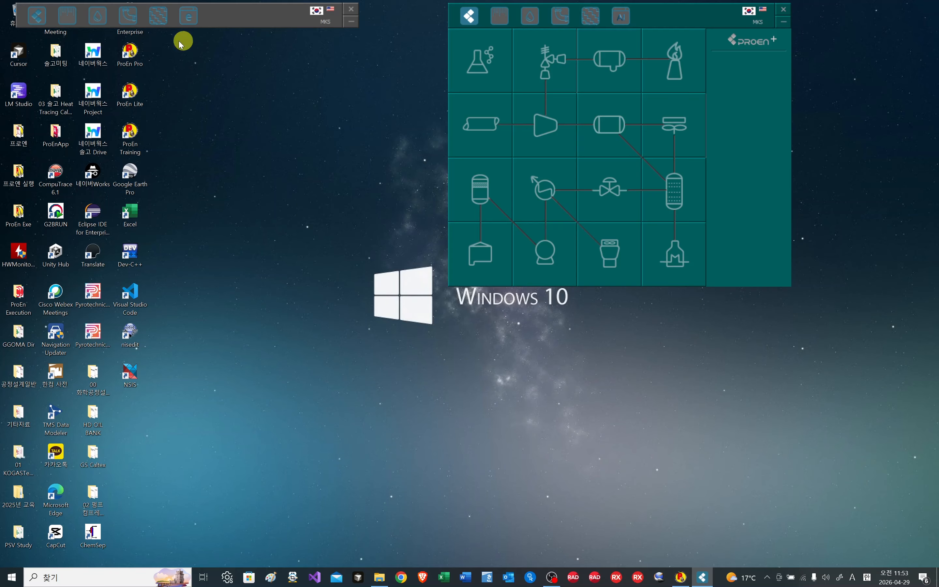
{"action": "left_click", "coordinate": [68, 17]}
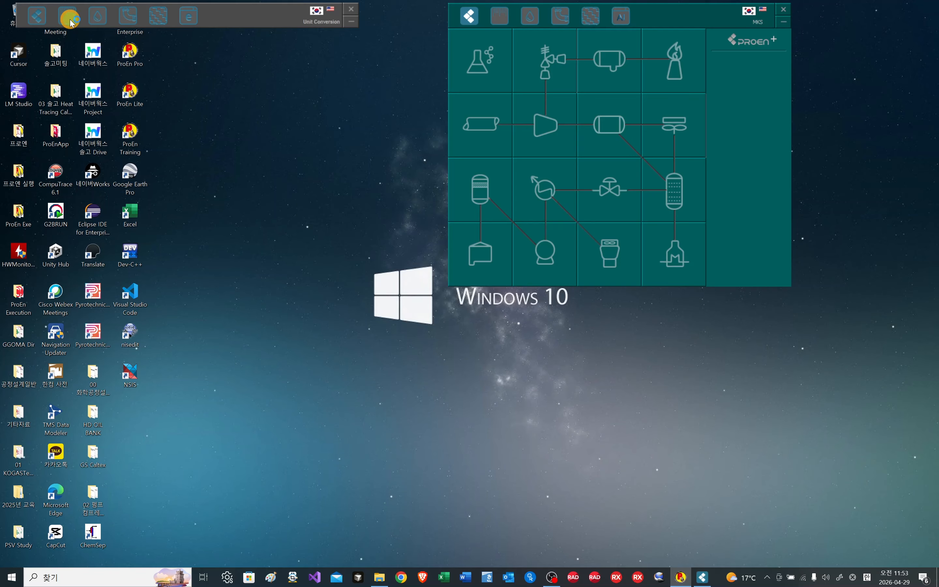
{"action": "left_click_drag", "start_coordinate": [274, 132], "coordinate": [84, 138]}
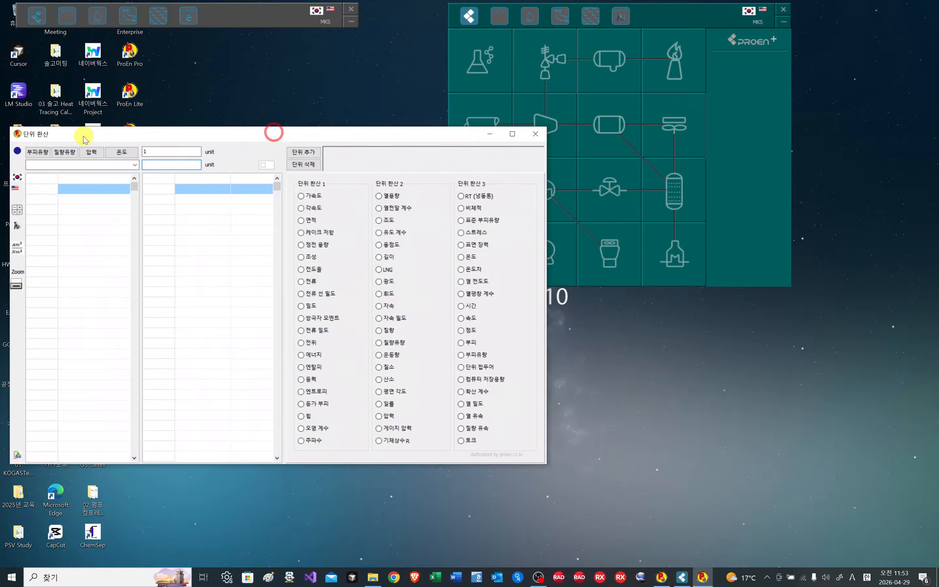
{"action": "left_click", "coordinate": [512, 17]}
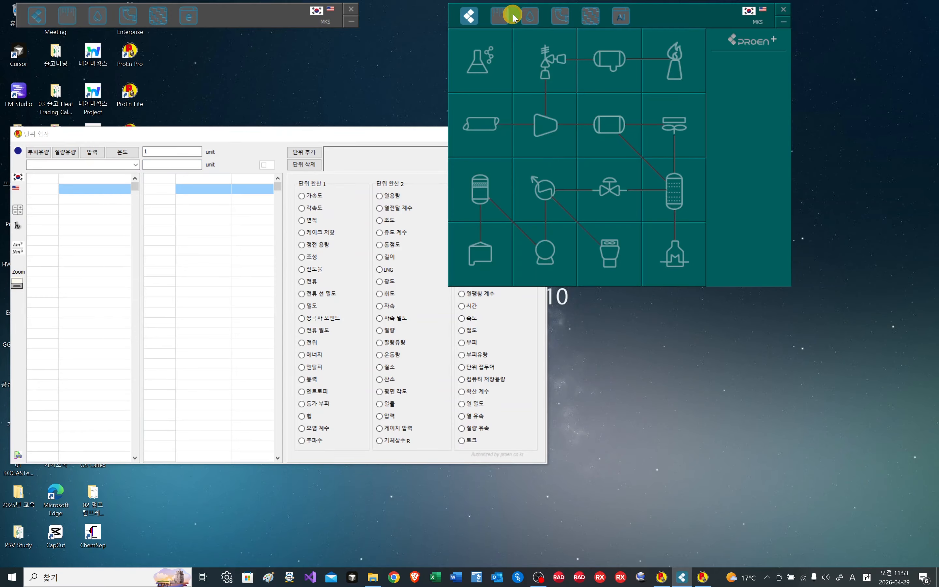
{"action": "left_click", "coordinate": [500, 15]}
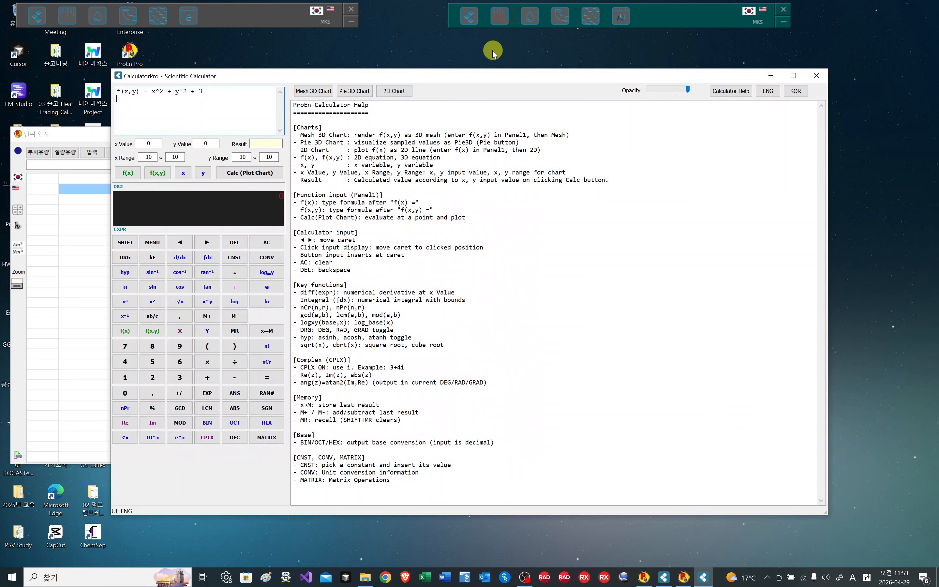
{"action": "left_click_drag", "start_coordinate": [461, 79], "coordinate": [666, 77]}
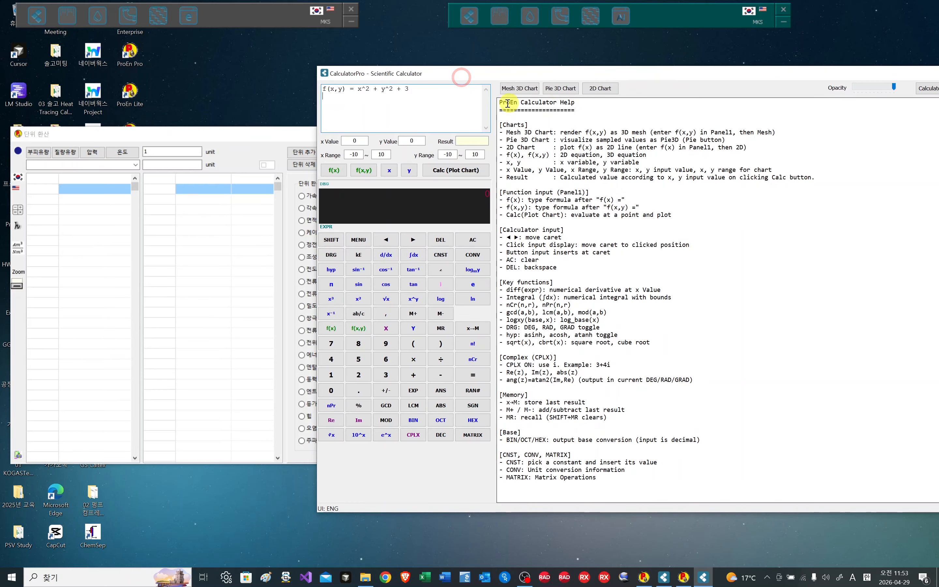
Step: Close the unit conversion window and move the scientific calculator toward the middle of the screen
{"action": "left_click", "coordinate": [265, 133]}
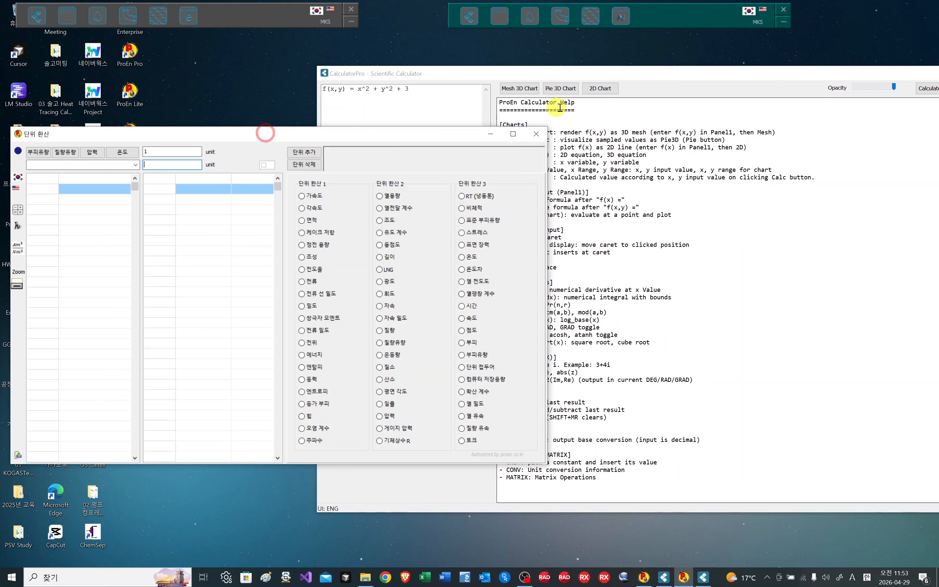
{"action": "left_click", "coordinate": [534, 138]}
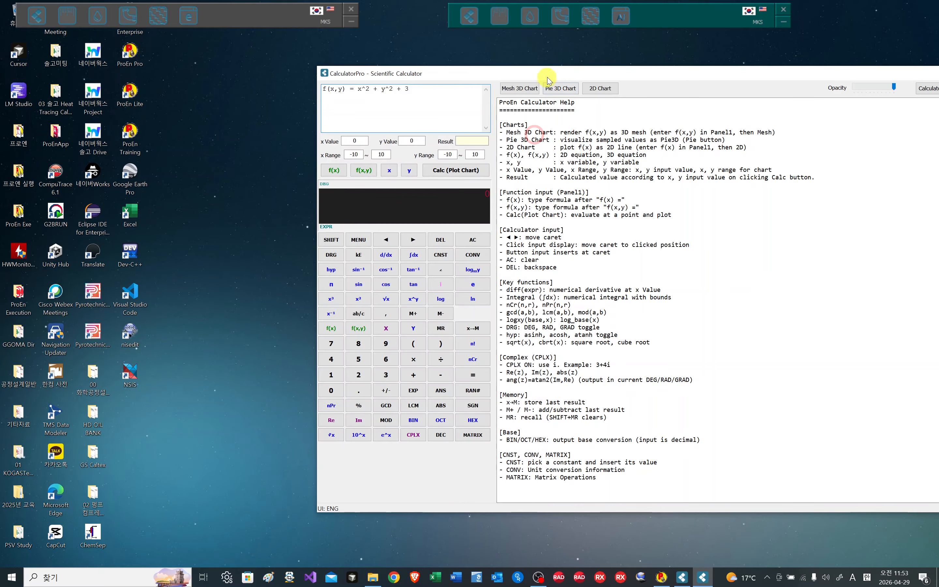
{"action": "left_click_drag", "start_coordinate": [547, 74], "coordinate": [413, 78]}
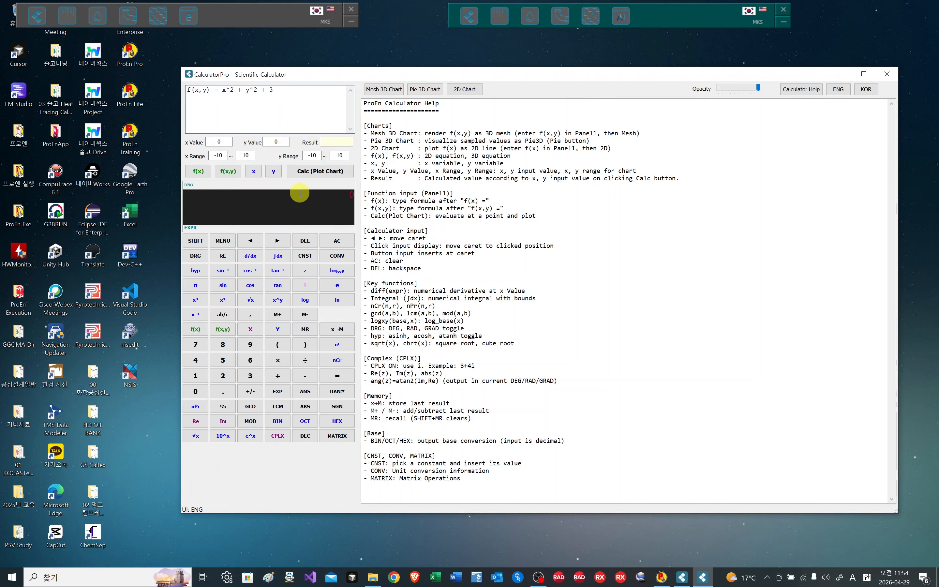
Step: Calculate and plot f(x,y) = x^2 + y^2 + 3 as a 3D mesh, tilt the surface, and display the function as a 2D chart
{"action": "left_click", "coordinate": [315, 175]}
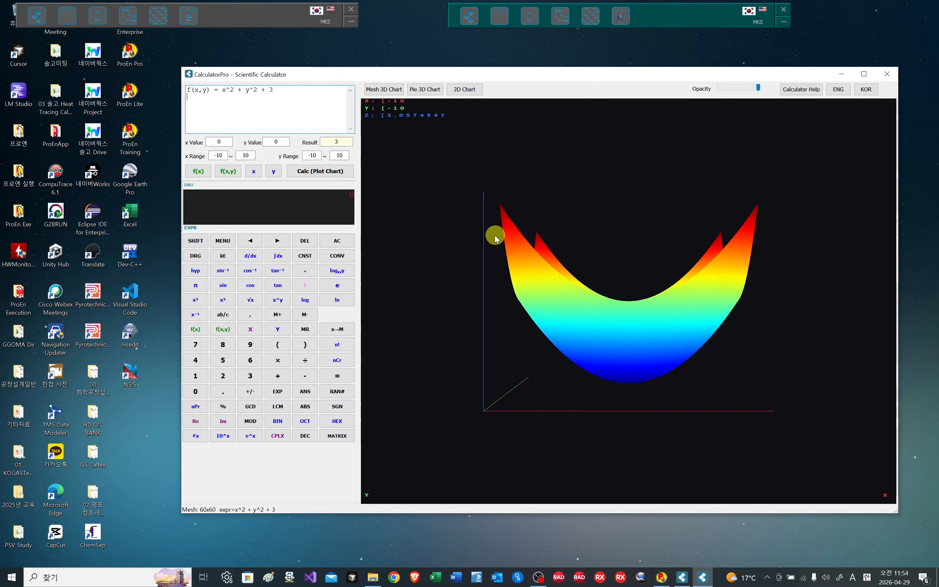
{"action": "mouse_move", "coordinate": [477, 239]}
{"action": "left_mouse_down"}
{"action": "mouse_move", "coordinate": [472, 261]}
{"action": "mouse_move", "coordinate": [494, 233]}
{"action": "mouse_move", "coordinate": [479, 256]}
{"action": "mouse_move", "coordinate": [489, 251]}
{"action": "left_mouse_up"}
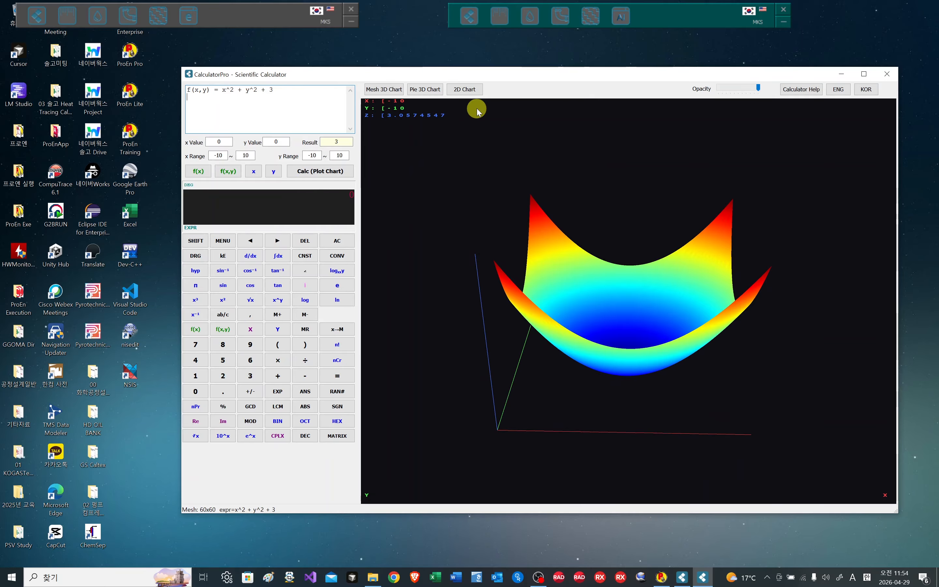
{"action": "left_click", "coordinate": [465, 89]}
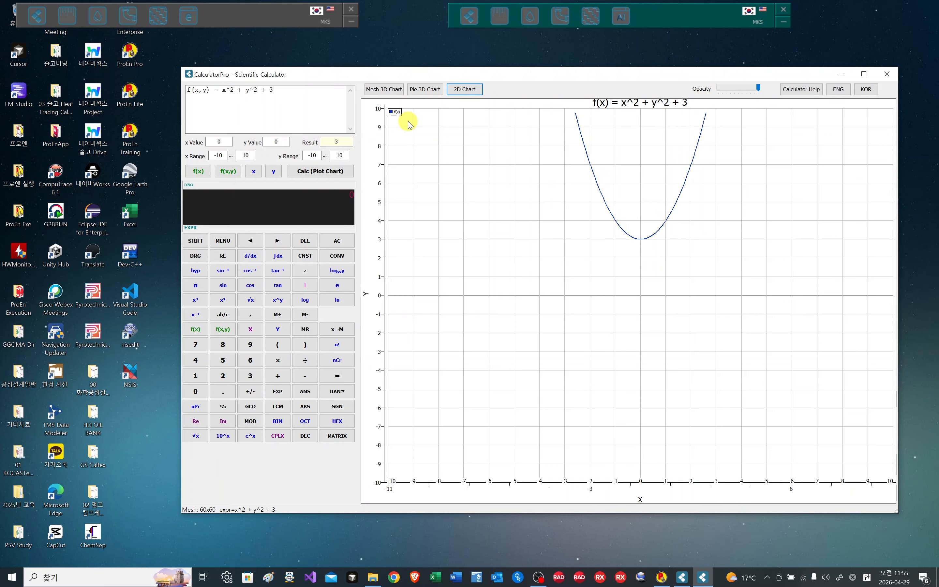
Step: Display the function x^2 + y^2 + 3 as a 3D pie chart and enlarge the pie for inspection
{"action": "left_click", "coordinate": [435, 89]}
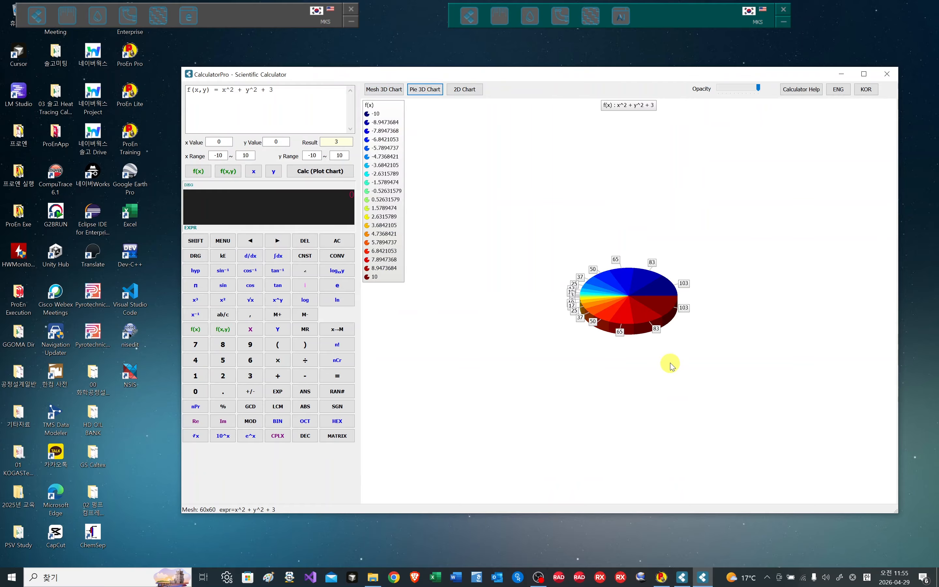
{"action": "left_click", "coordinate": [642, 303]}
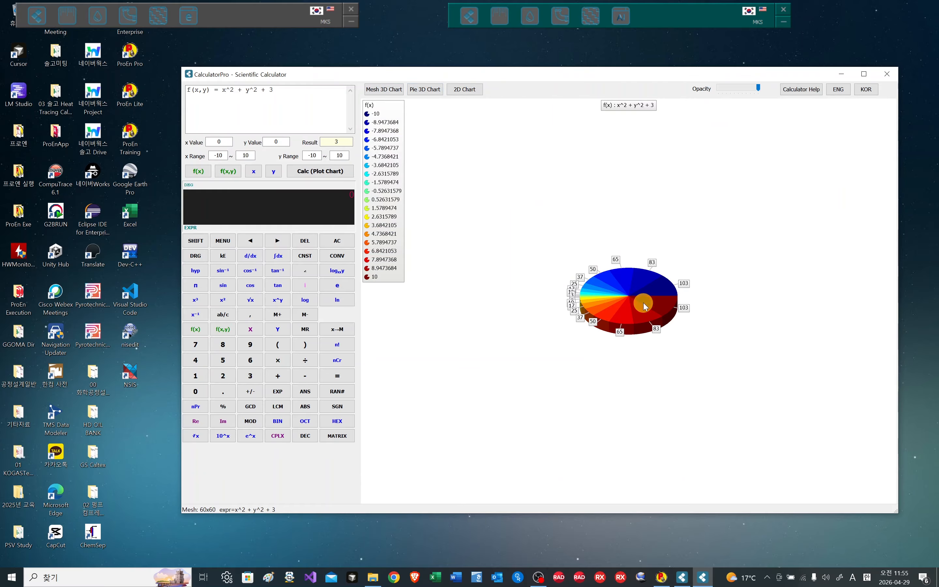
{"action": "scroll", "coordinate": [643, 302], "scroll_direction": "down", "scroll_amount": 5}
{"action": "scroll", "coordinate": [643, 302], "scroll_direction": "up", "scroll_amount": 3}
{"action": "scroll", "coordinate": [638, 299], "scroll_direction": "up", "scroll_amount": 4}
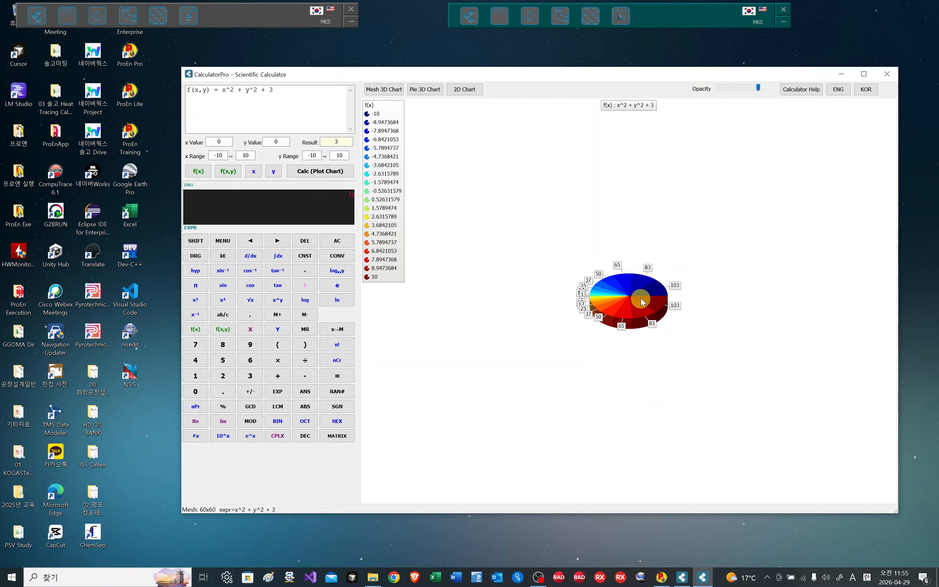
{"action": "scroll", "coordinate": [632, 288], "scroll_direction": "up", "scroll_amount": 2}
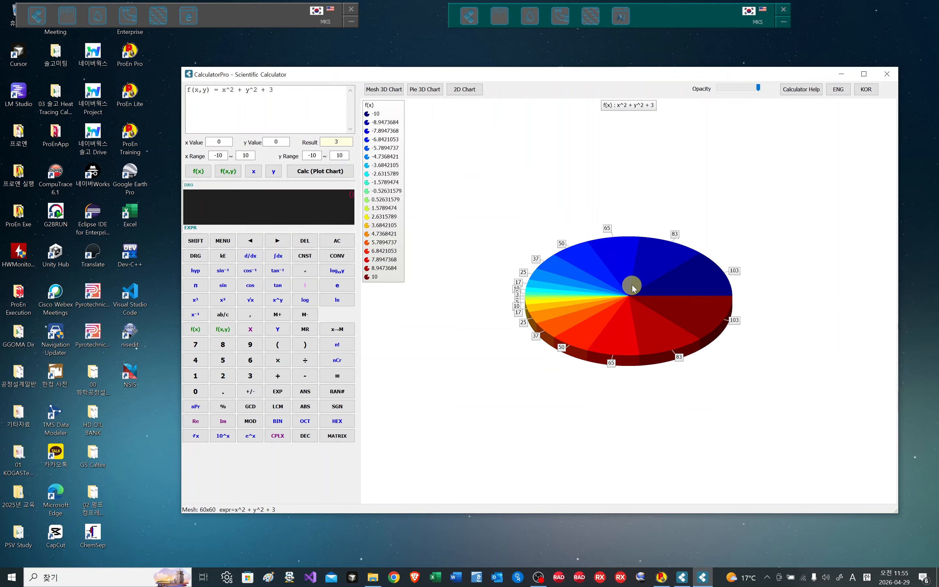
Step: Return to the 3D mesh chart of x^2 + y^2 + 3 and tilt it to view the inside of the surface
{"action": "left_click", "coordinate": [384, 90]}
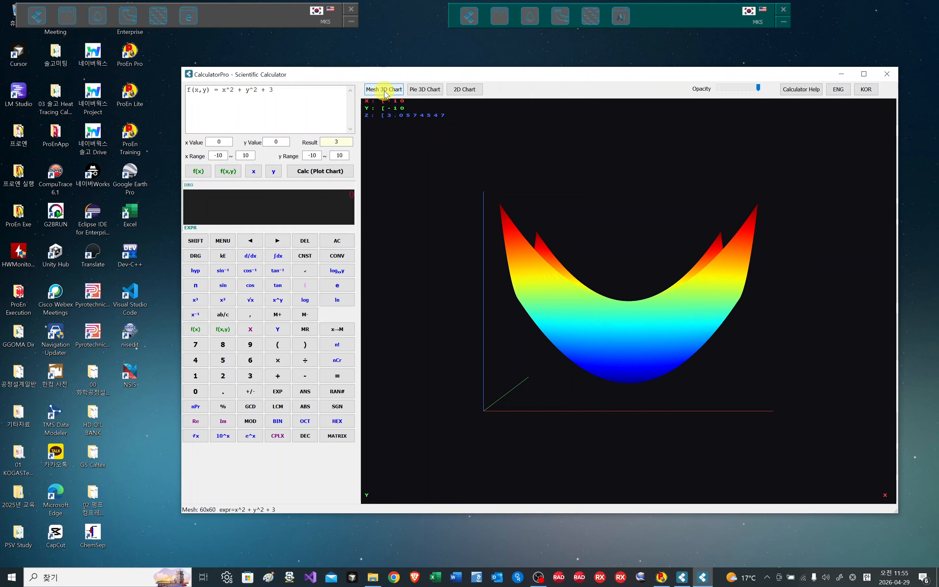
{"action": "left_click", "coordinate": [476, 85]}
{"action": "left_click", "coordinate": [388, 92]}
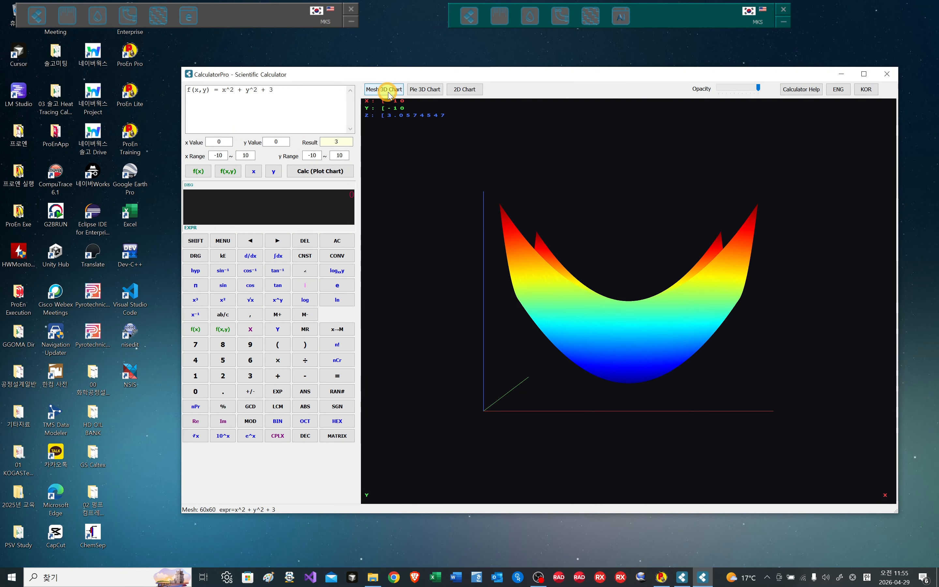
{"action": "mouse_move", "coordinate": [486, 218]}
{"action": "left_mouse_down"}
{"action": "mouse_move", "coordinate": [478, 242]}
{"action": "mouse_move", "coordinate": [492, 219]}
{"action": "mouse_move", "coordinate": [491, 235]}
{"action": "left_mouse_up"}
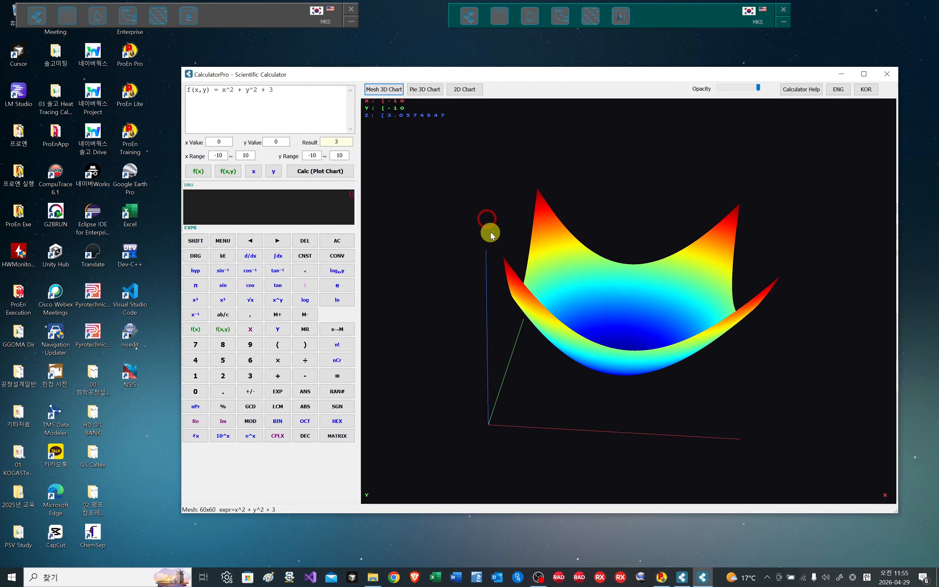
Step: Evaluate the function at x = 5 and y = 3
{"action": "double_click", "coordinate": [227, 140]}
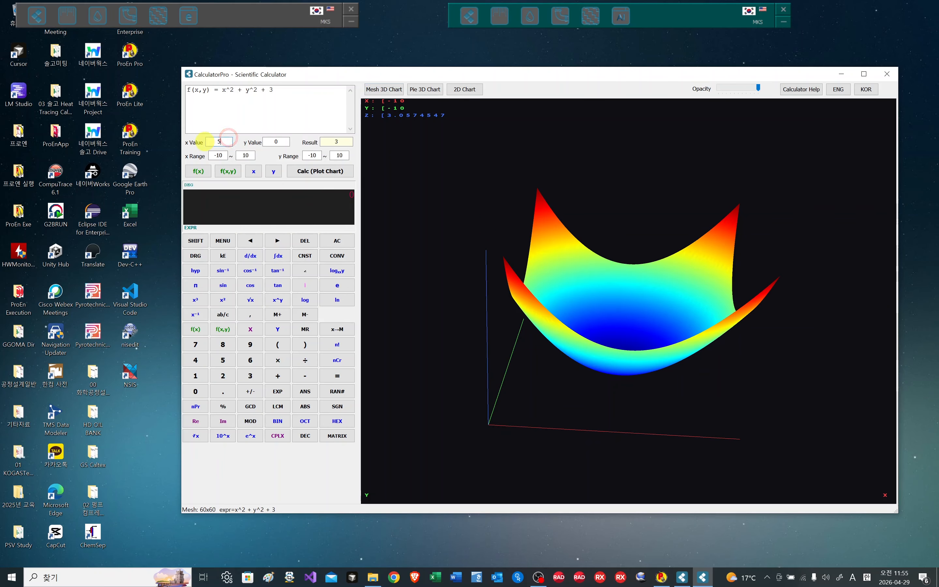
{"action": "type", "text": "5"}
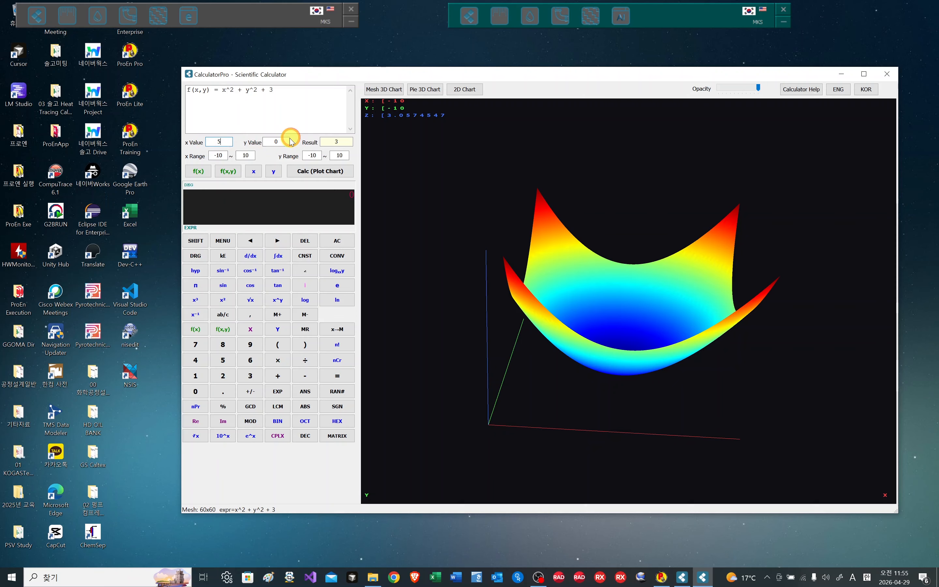
{"action": "double_click", "coordinate": [278, 142]}
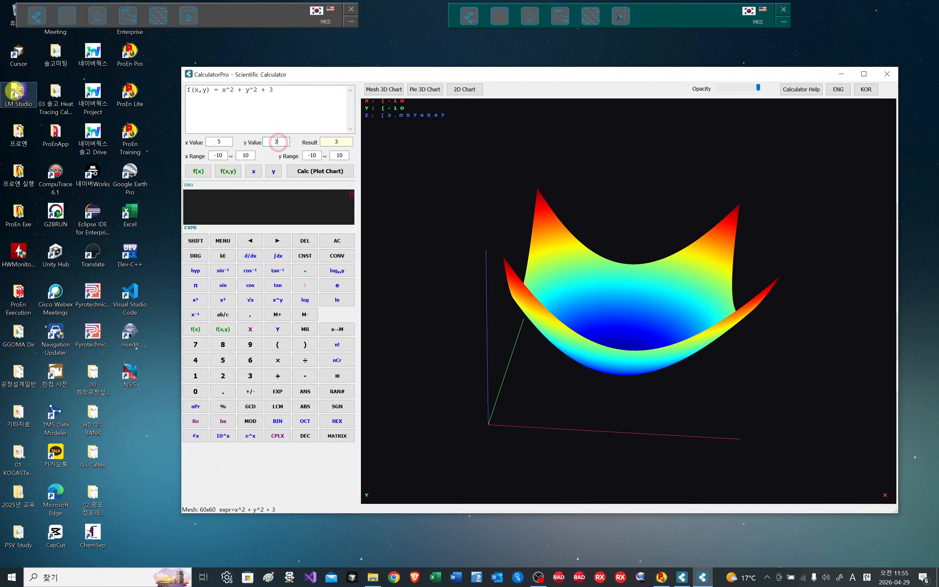
{"action": "left_click", "coordinate": [313, 172]}
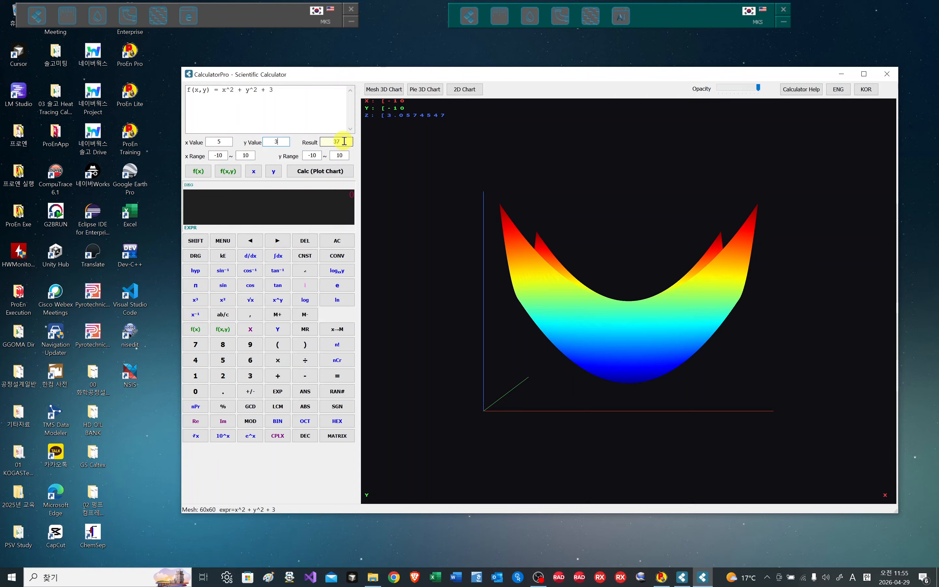
Step: Replace the two-variable function with f(x,y) = x^8+y^3+2, then calculate and plot it
{"action": "left_click", "coordinate": [237, 177]}
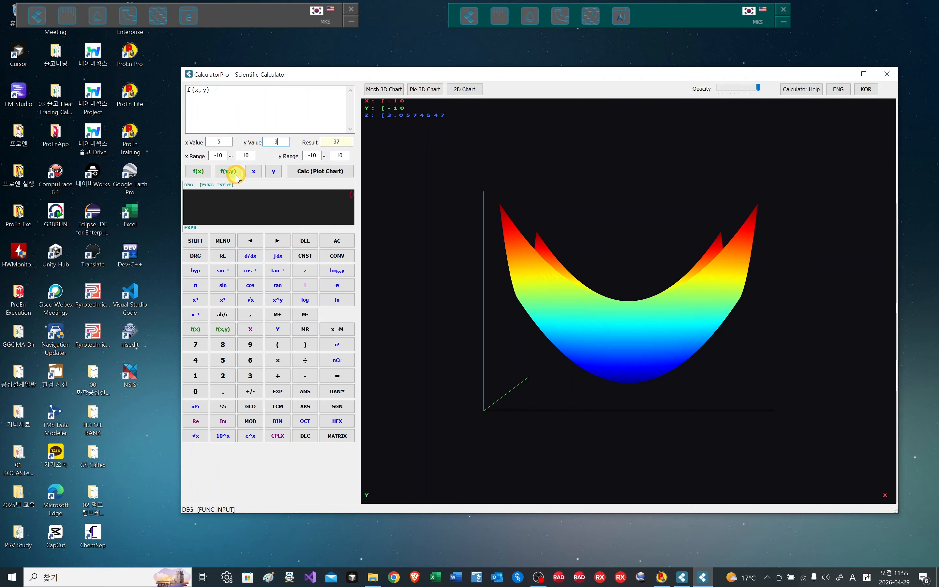
{"action": "left_click", "coordinate": [204, 106]}
{"action": "type", "text": "2"}
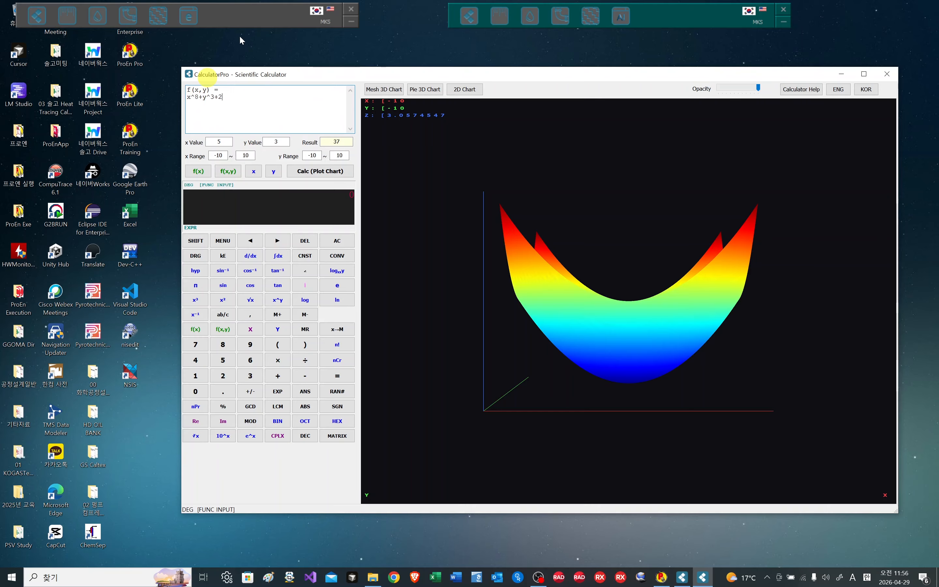
{"action": "left_click", "coordinate": [303, 178]}
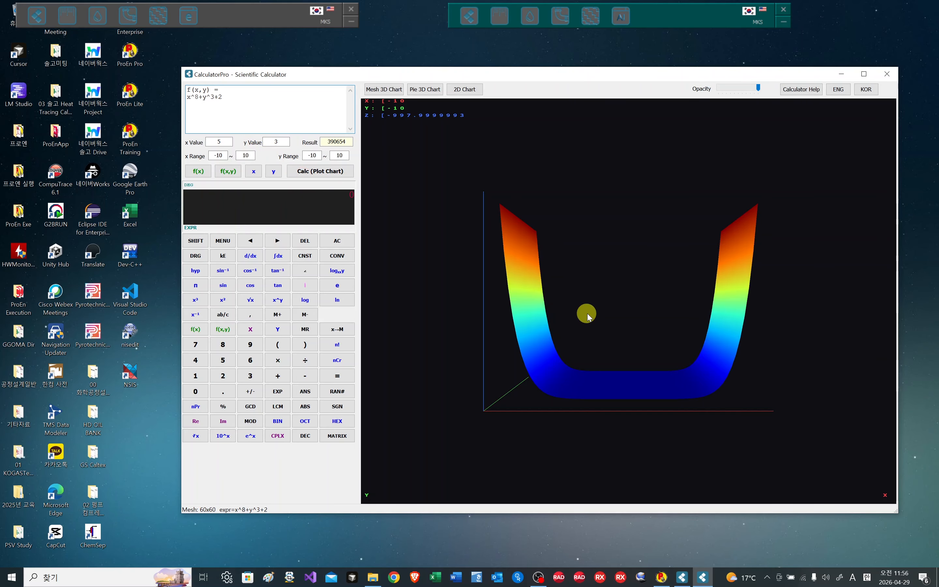
Step: Examine the x^8+y^3+2 surface from different angles and compare it with its 2D chart, ending on the 3D mesh
{"action": "left_click_drag", "start_coordinate": [588, 312], "coordinate": [594, 325]}
{"action": "mouse_move", "coordinate": [788, 352]}
{"action": "left_mouse_down"}
{"action": "mouse_move", "coordinate": [780, 329]}
{"action": "mouse_move", "coordinate": [792, 346]}
{"action": "left_mouse_up"}
{"action": "left_click_drag", "start_coordinate": [365, 419], "coordinate": [432, 334]}
{"action": "left_click_drag", "start_coordinate": [824, 315], "coordinate": [746, 209]}
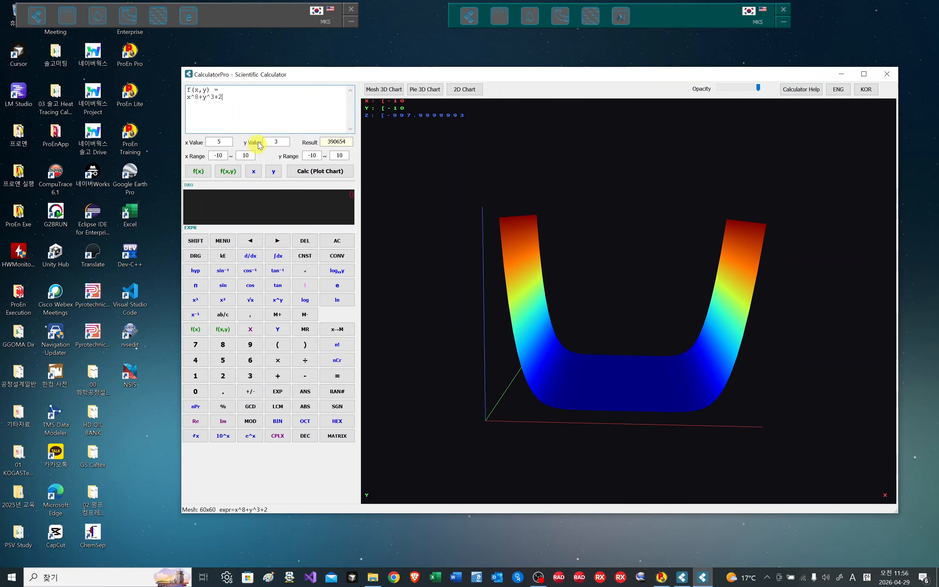
{"action": "left_click", "coordinate": [468, 94]}
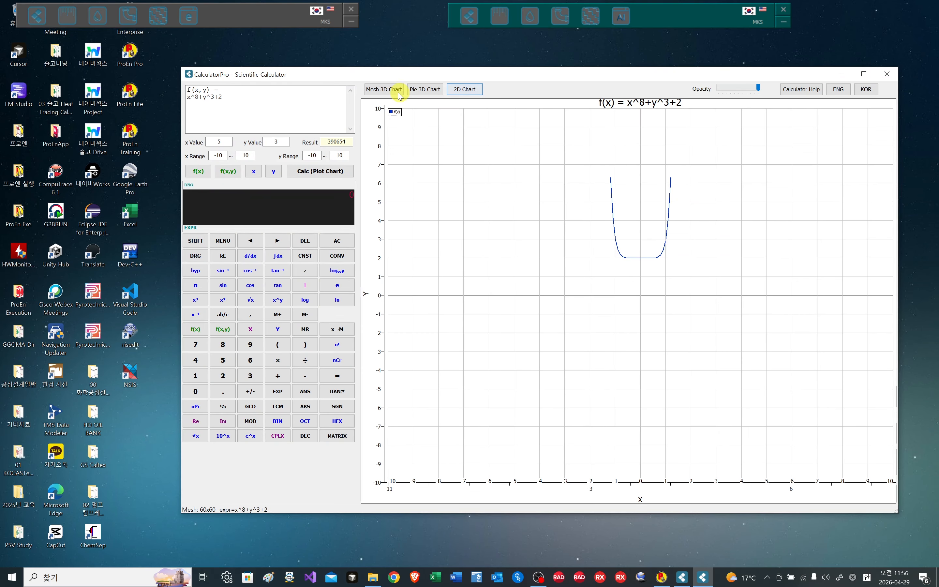
{"action": "left_click", "coordinate": [374, 90]}
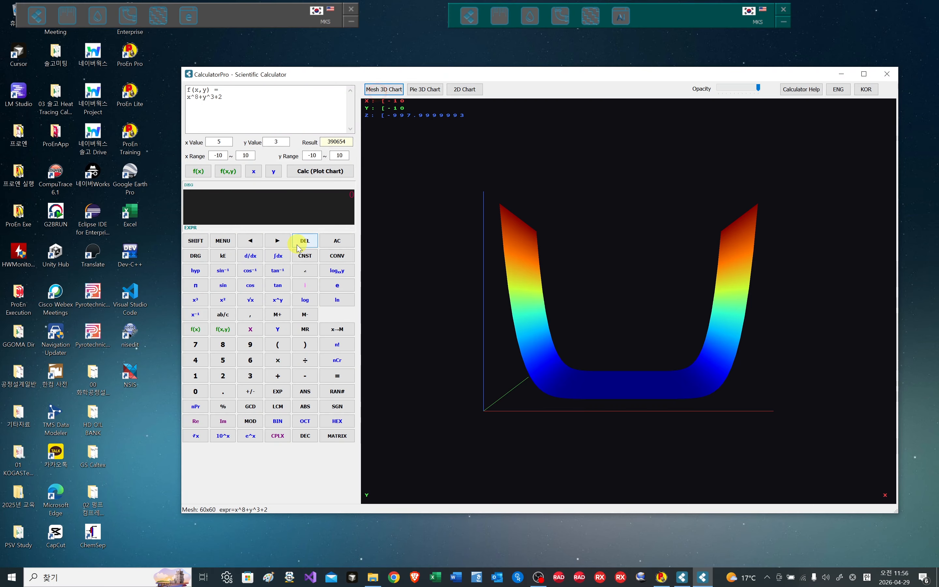
Step: Compute the function's numerical derivative at x = 5 and its numerical integral from 0 to 1
{"action": "left_click", "coordinate": [340, 141]}
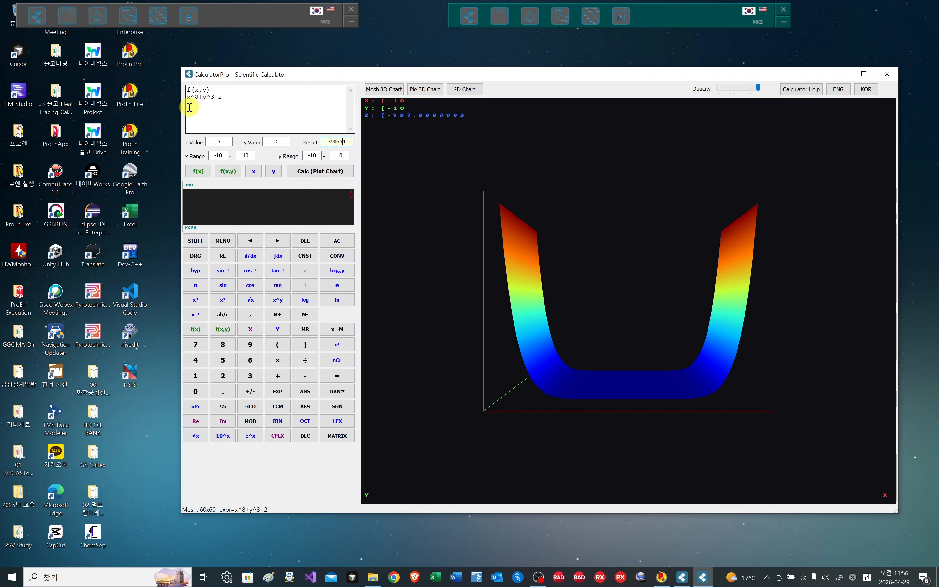
{"action": "left_click", "coordinate": [251, 256]}
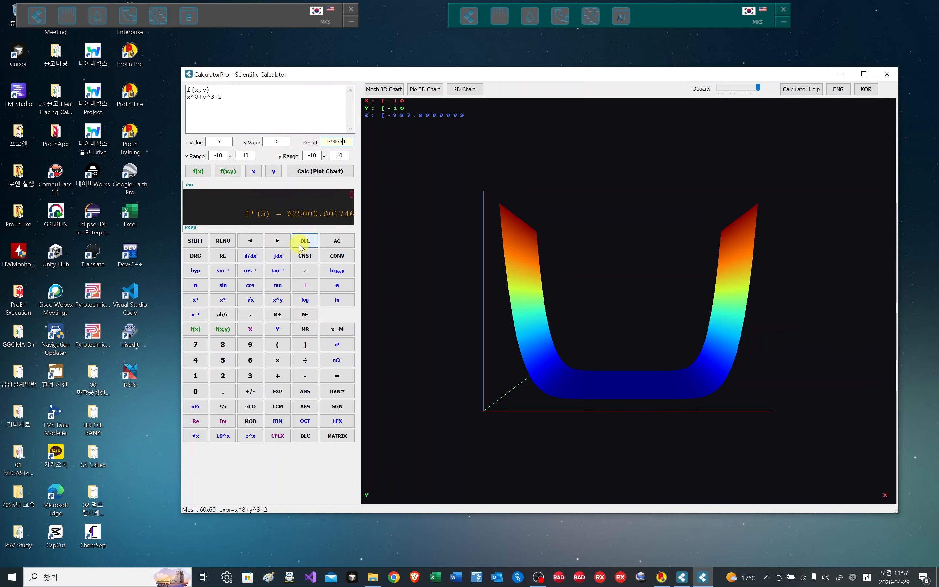
{"action": "left_click", "coordinate": [277, 257]}
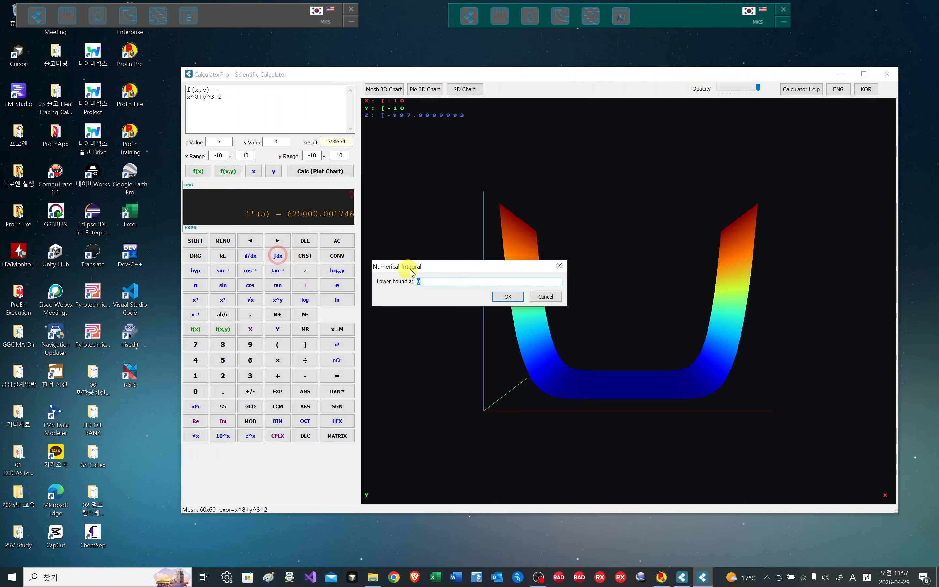
{"action": "left_click", "coordinate": [507, 297]}
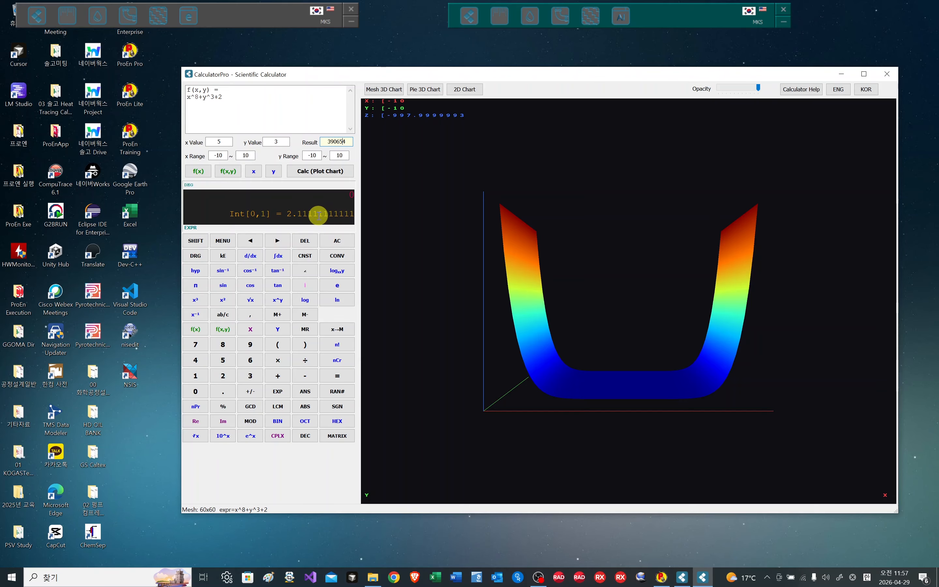
Step: Clear the calculator display and bring up the calculator help text
{"action": "left_click", "coordinate": [341, 244]}
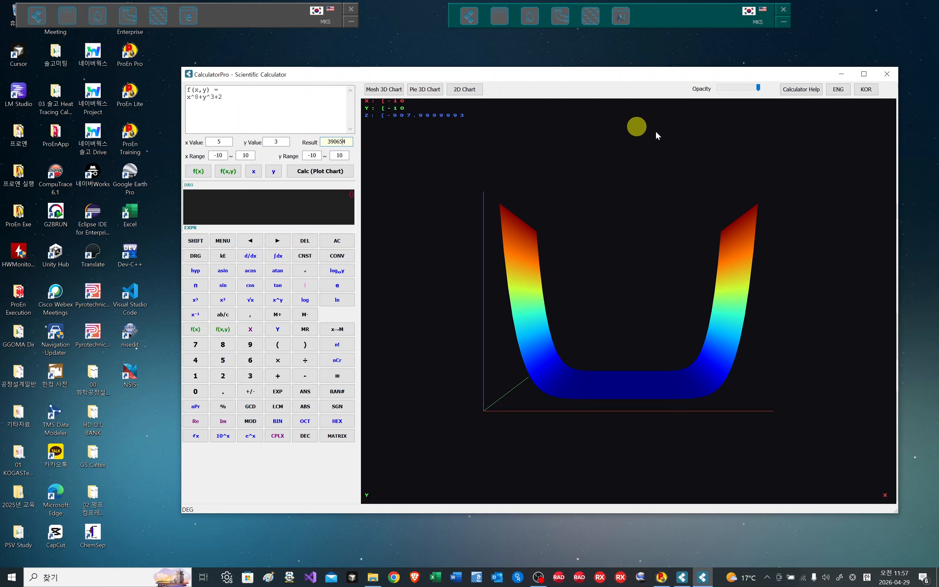
{"action": "left_click", "coordinate": [806, 92]}
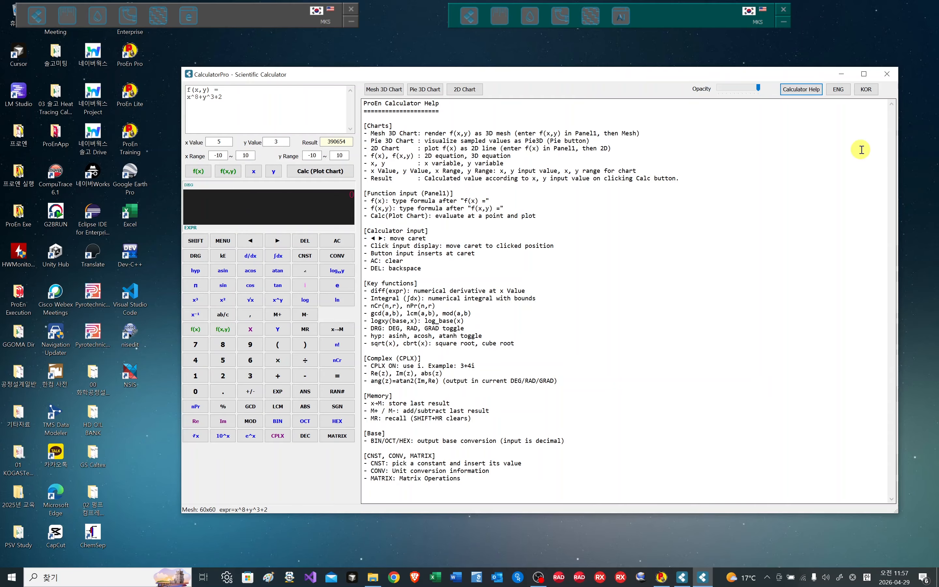
Step: Switch the calculator help to Korean and calculate 5+3*6 on the calculator
{"action": "left_click", "coordinate": [861, 90]}
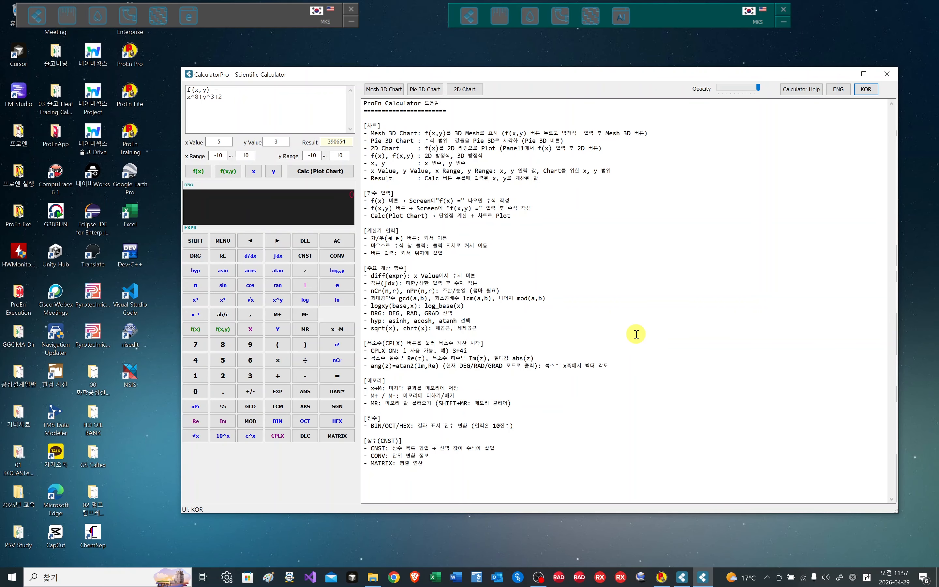
{"action": "left_click", "coordinate": [230, 364]}
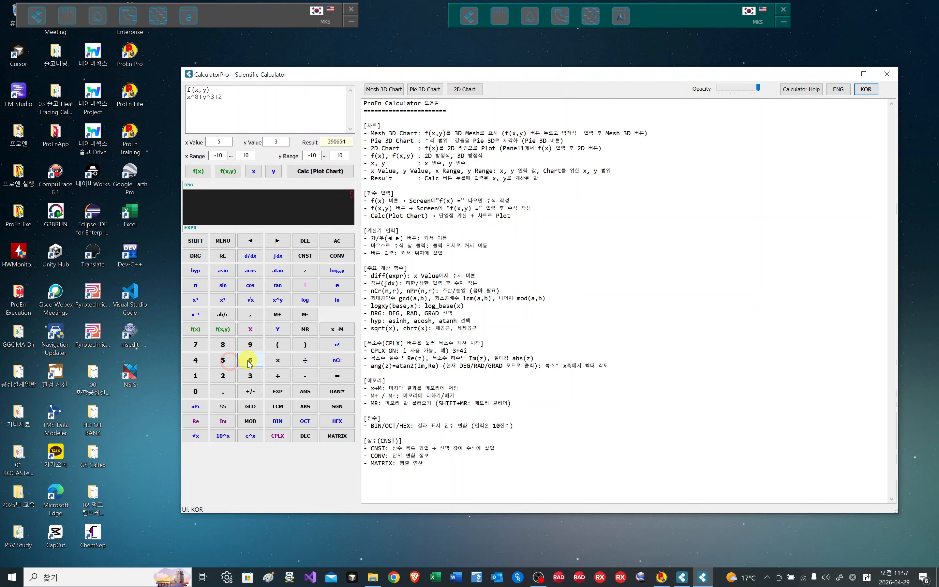
{"action": "left_click", "coordinate": [278, 375]}
{"action": "left_click", "coordinate": [251, 375]}
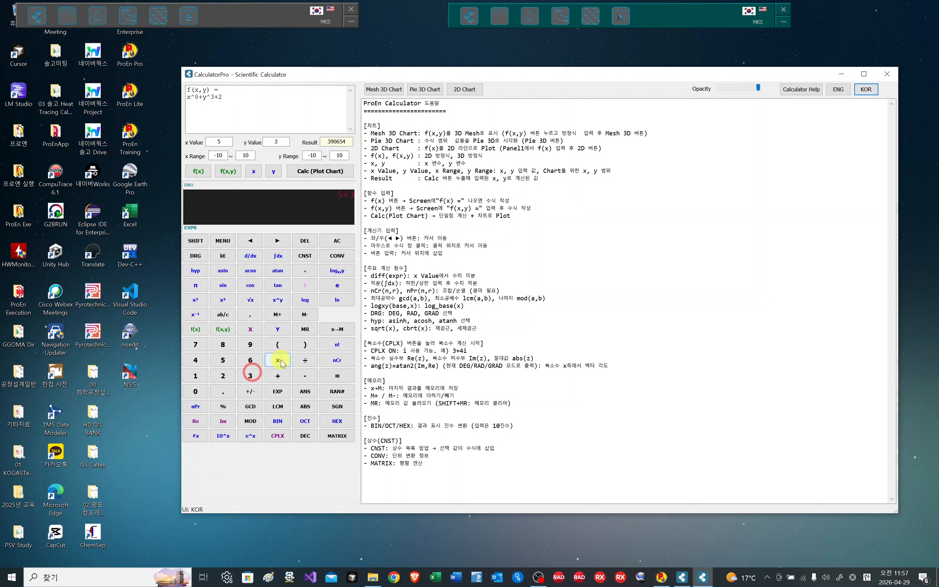
{"action": "left_click", "coordinate": [279, 361]}
{"action": "left_click", "coordinate": [251, 360]}
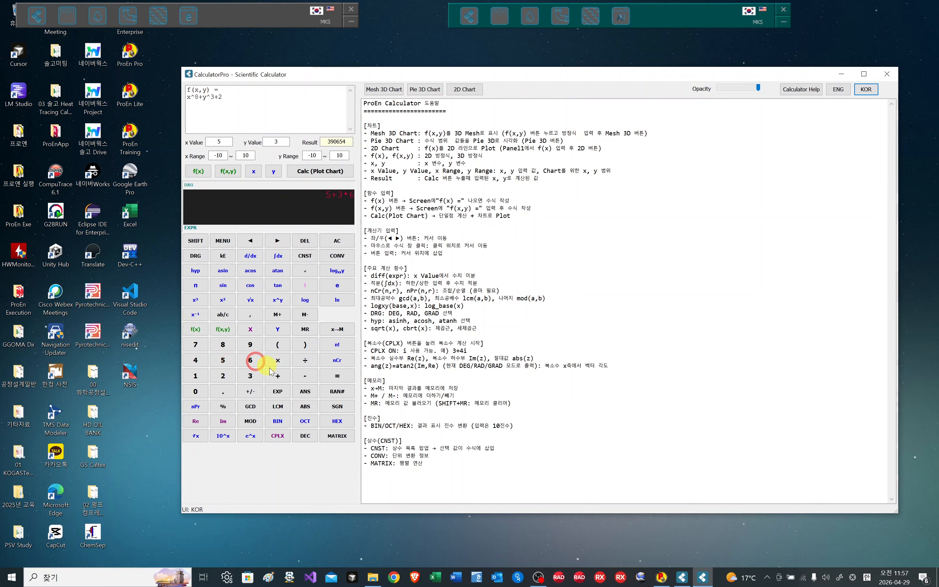
{"action": "left_click", "coordinate": [335, 381]}
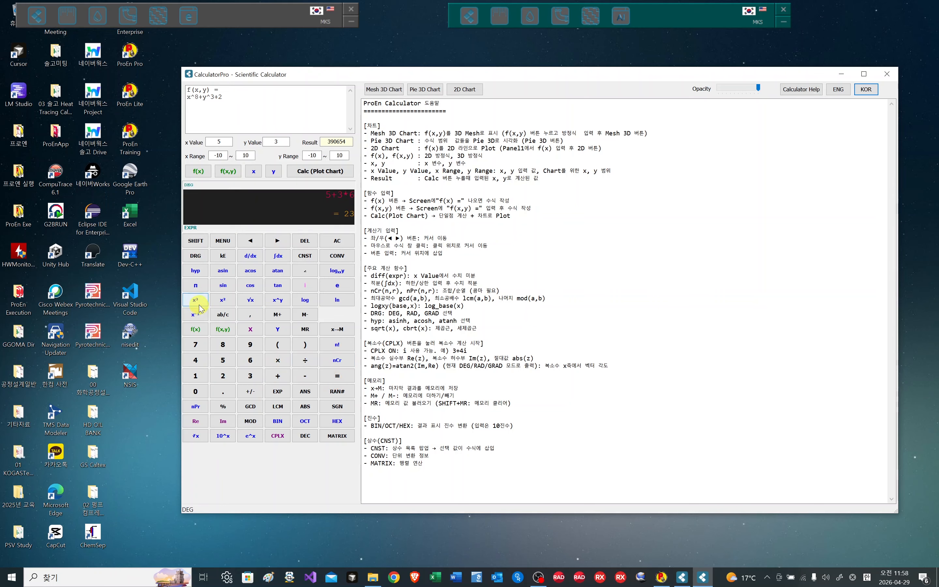
Step: Square the previous answer, and evaluate the squared answer multiplied by log(10)
{"action": "left_click", "coordinate": [223, 299]}
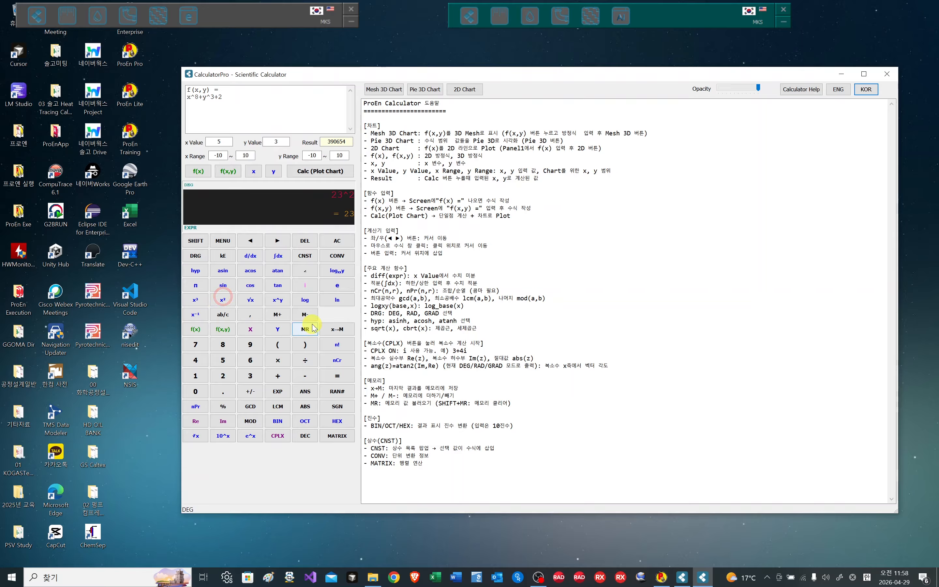
{"action": "left_click", "coordinate": [337, 377]}
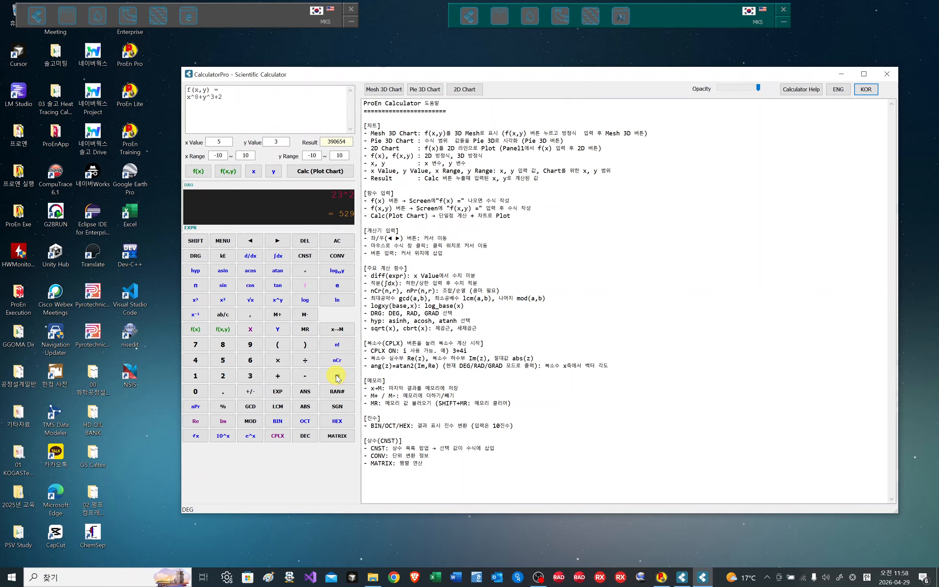
{"action": "left_click", "coordinate": [307, 301]}
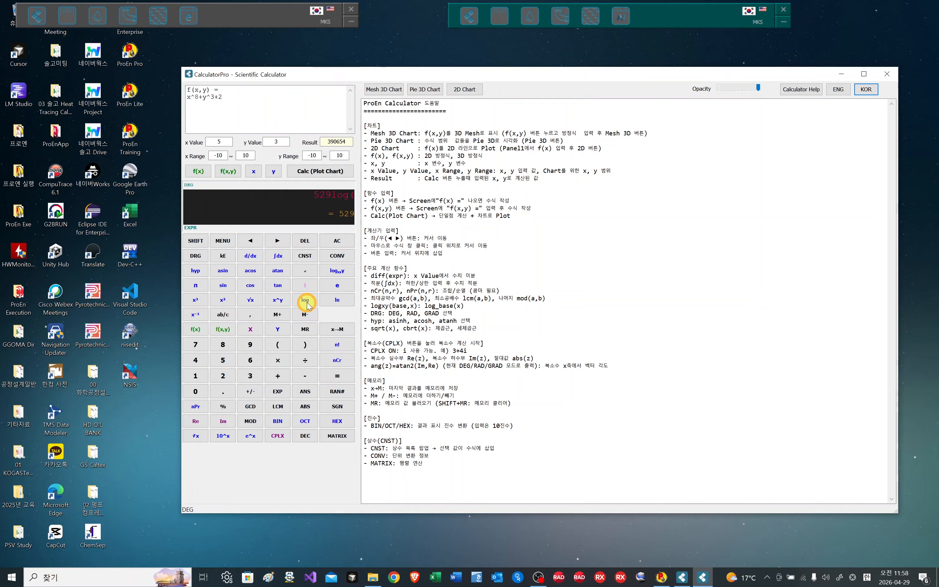
{"action": "left_click", "coordinate": [196, 375]}
{"action": "left_click", "coordinate": [196, 390]}
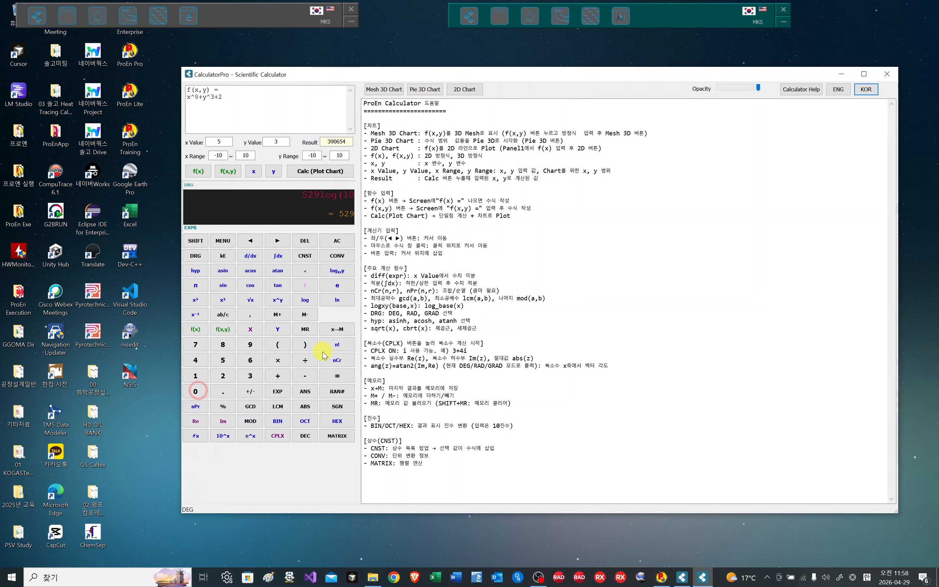
{"action": "left_click", "coordinate": [304, 344]}
{"action": "left_click", "coordinate": [336, 379]}
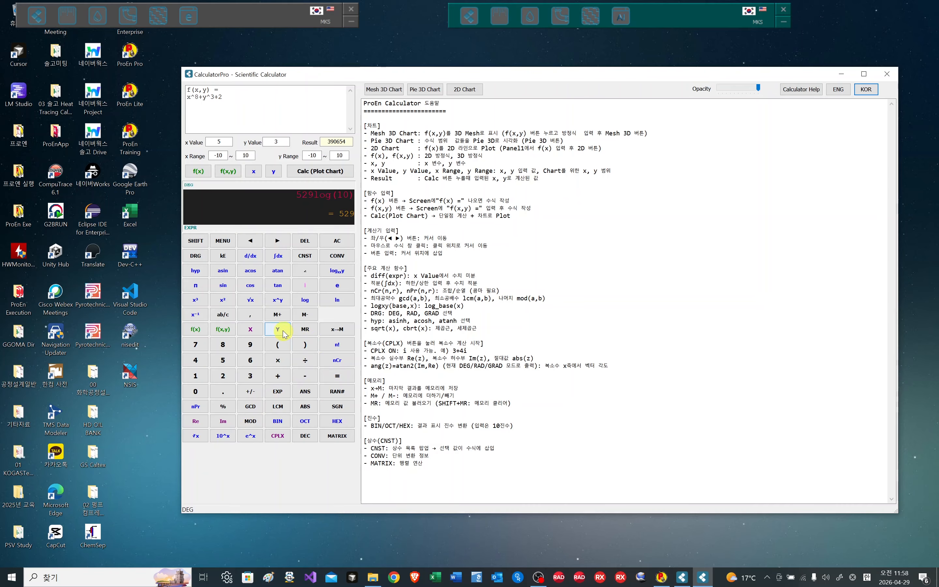
Step: Multiply the running answer by the square root of 6 and that result by the cube root of 3
{"action": "left_click", "coordinate": [249, 300]}
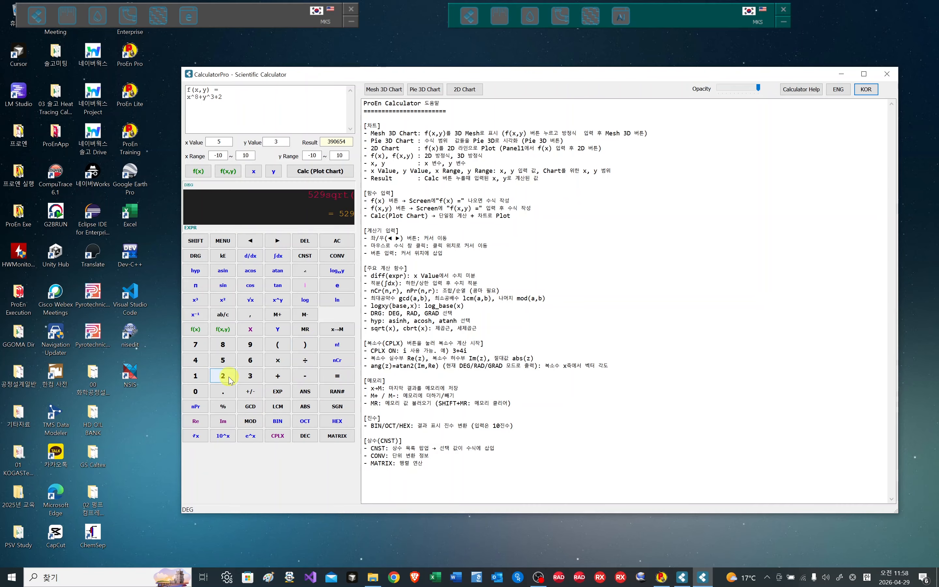
{"action": "left_click", "coordinate": [250, 363]}
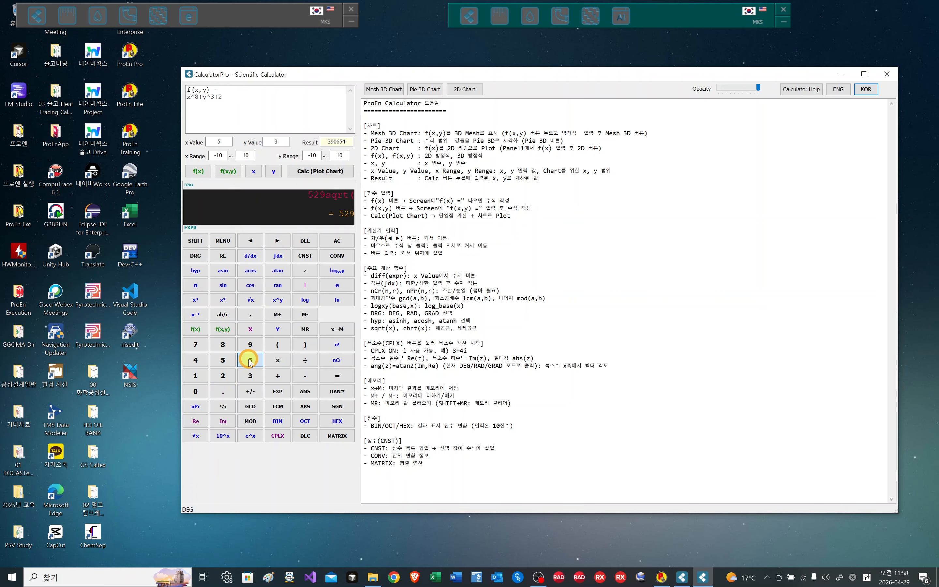
{"action": "left_click", "coordinate": [298, 344]}
{"action": "left_click", "coordinate": [337, 377]}
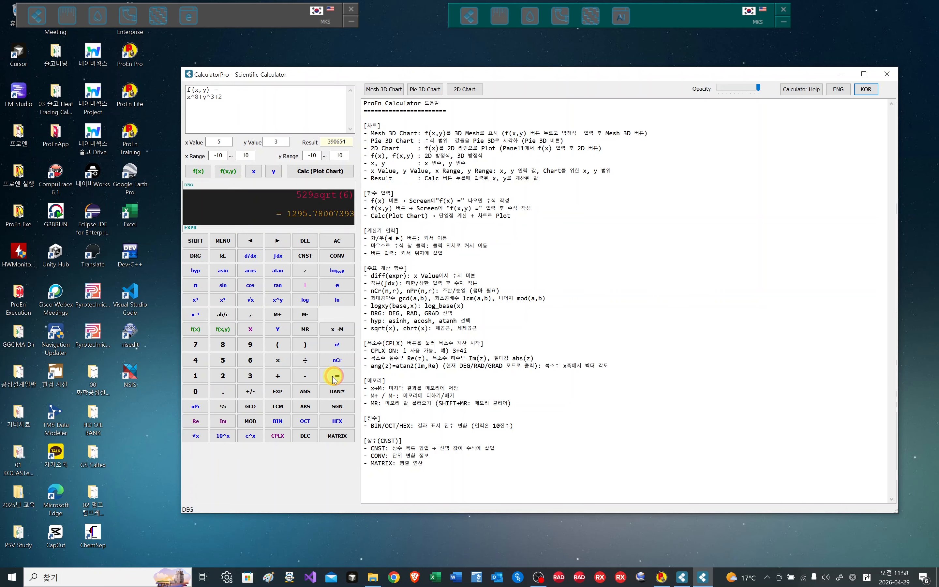
{"action": "left_click", "coordinate": [196, 437]}
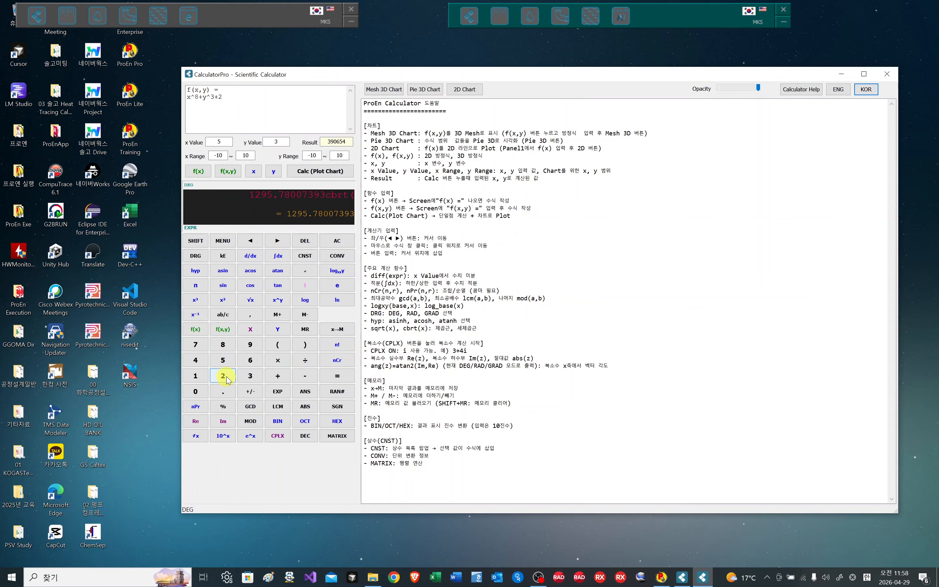
{"action": "left_click", "coordinate": [249, 375]}
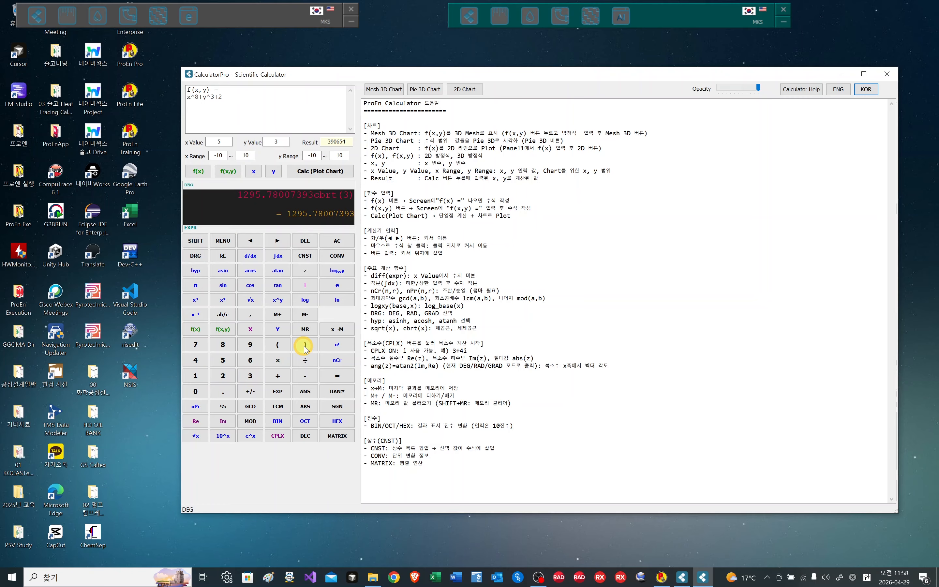
{"action": "left_click", "coordinate": [337, 375]}
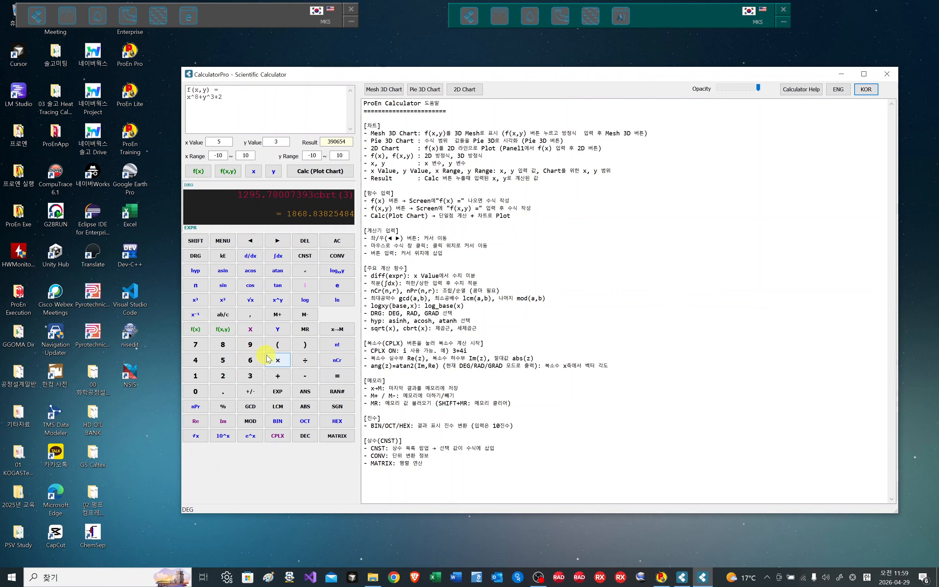
Step: Clear the display and calculate the permutation nPr(10,3)
{"action": "left_click", "coordinate": [353, 242]}
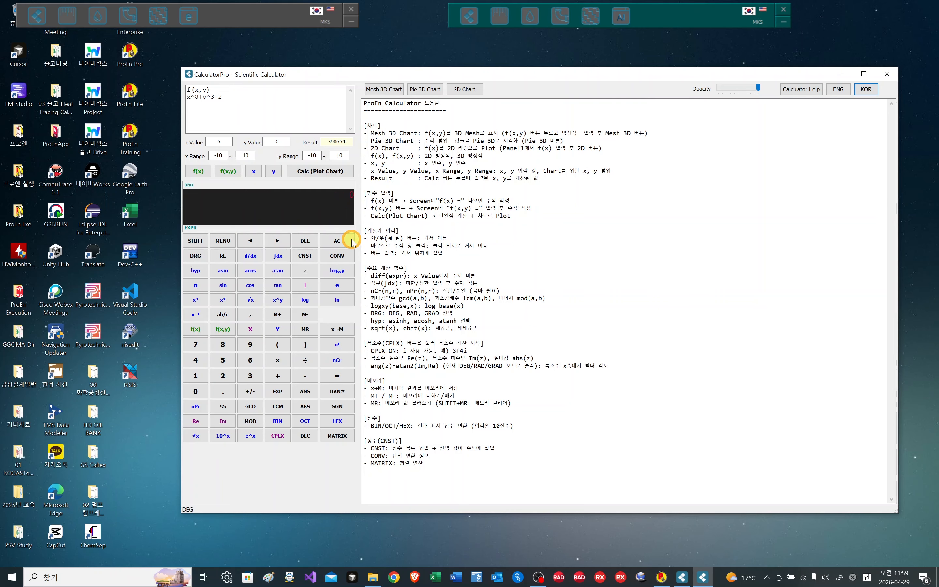
{"action": "left_click", "coordinate": [197, 412]}
{"action": "left_click", "coordinate": [202, 376]}
{"action": "left_click", "coordinate": [196, 393]}
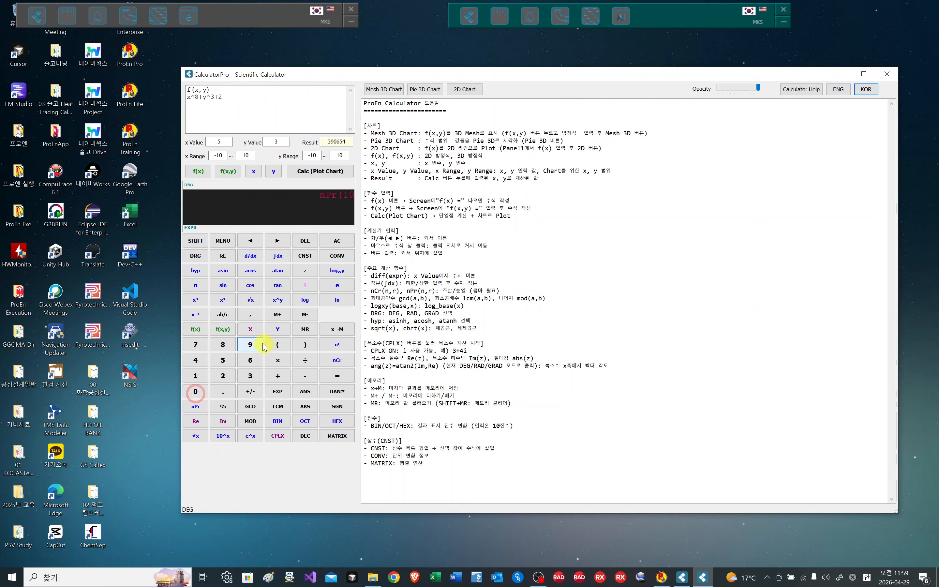
{"action": "left_click", "coordinate": [253, 317]}
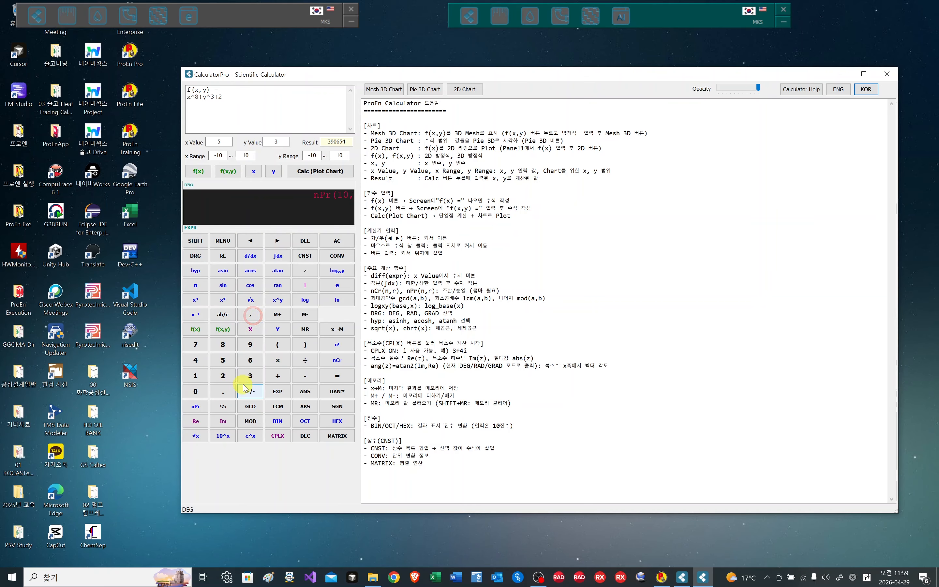
{"action": "left_click", "coordinate": [255, 376]}
{"action": "left_click", "coordinate": [301, 344]}
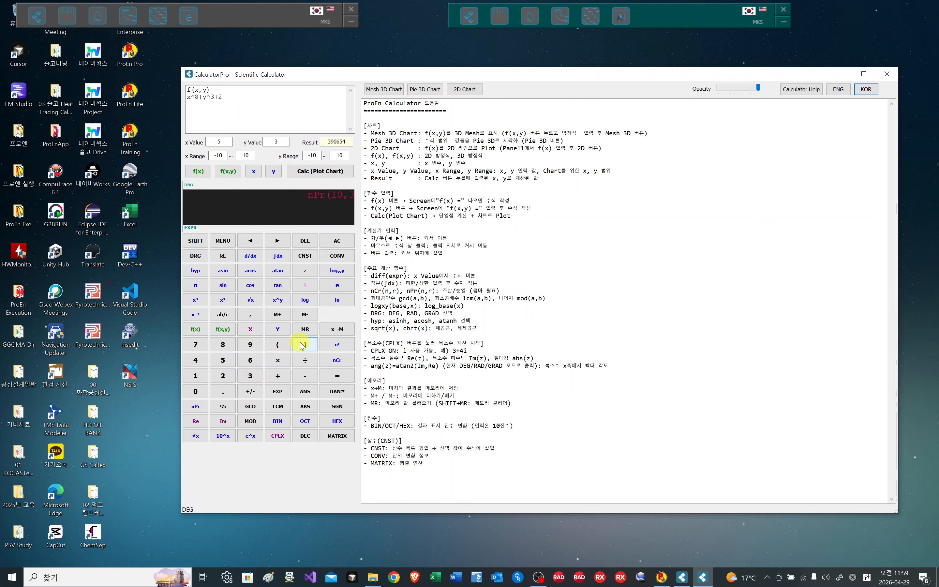
{"action": "left_click", "coordinate": [337, 377]}
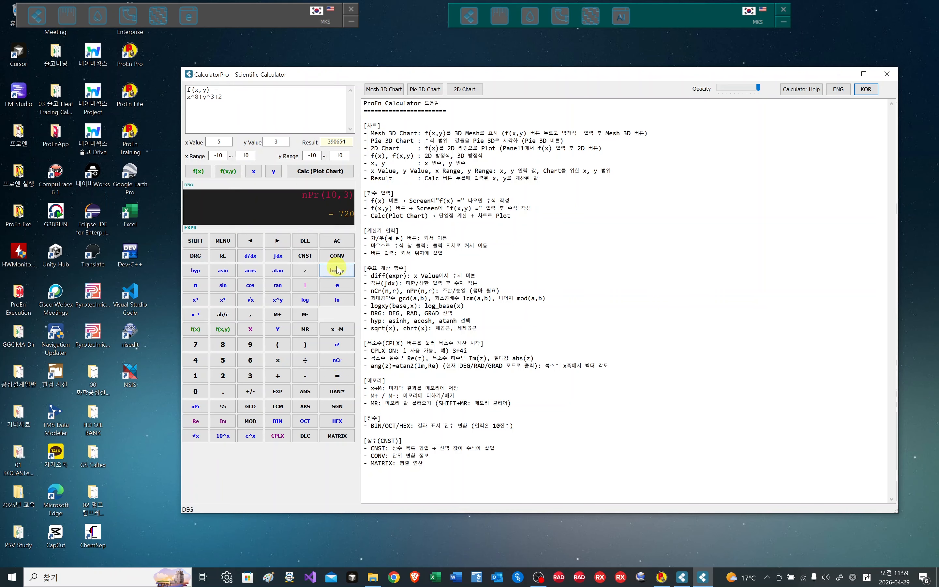
Step: Clear the permutation and calculate the combination nCr(10,3)
{"action": "left_click", "coordinate": [341, 236]}
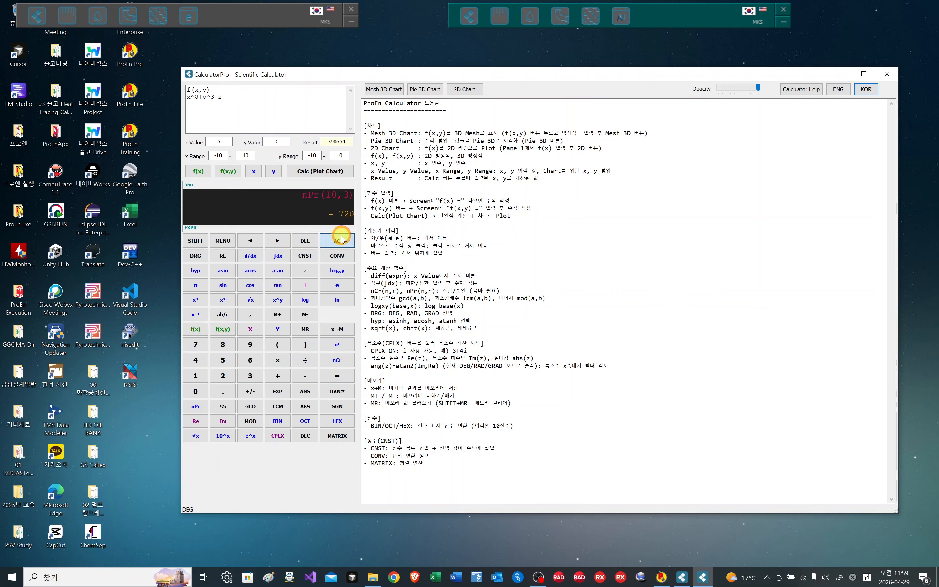
{"action": "left_click", "coordinate": [336, 361]}
{"action": "left_click", "coordinate": [206, 377]}
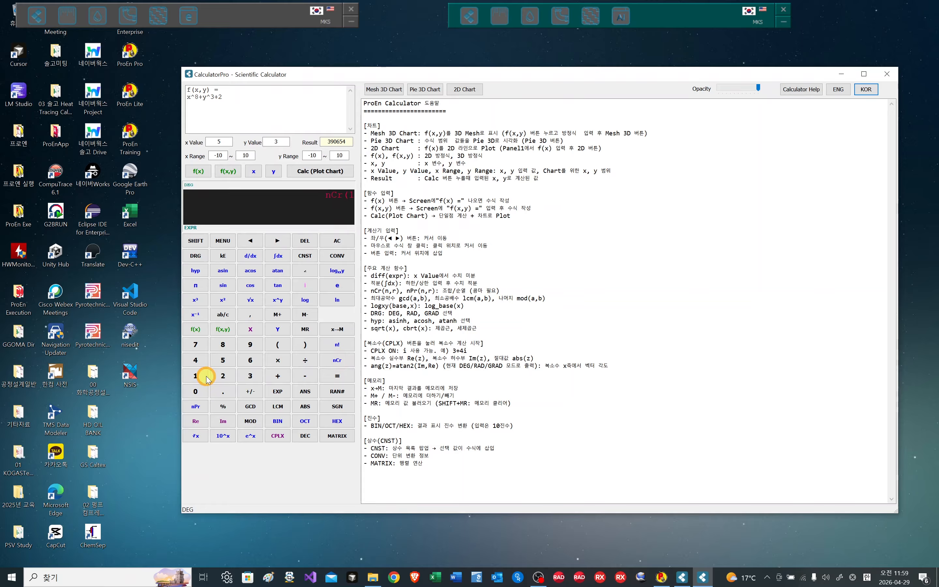
{"action": "left_click", "coordinate": [206, 390]}
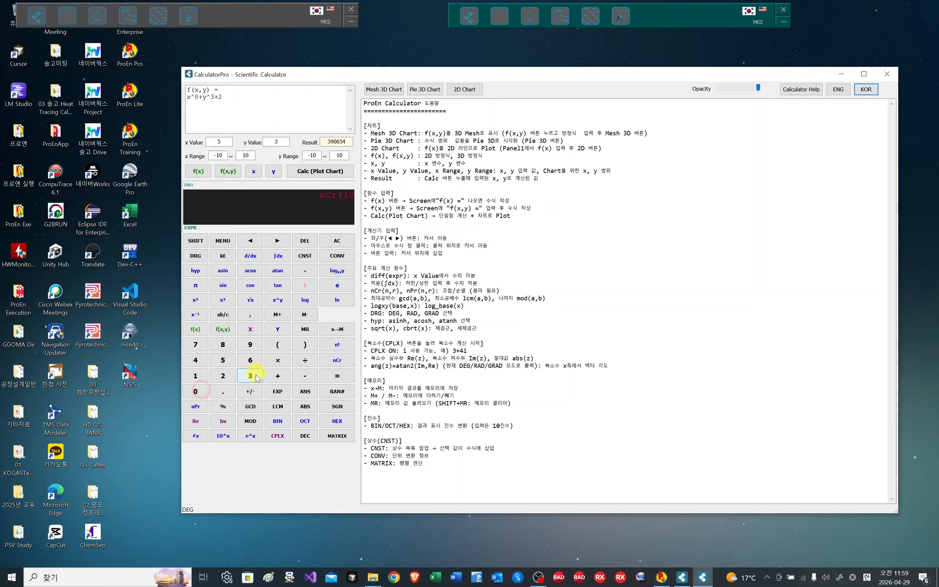
{"action": "left_click", "coordinate": [248, 316]}
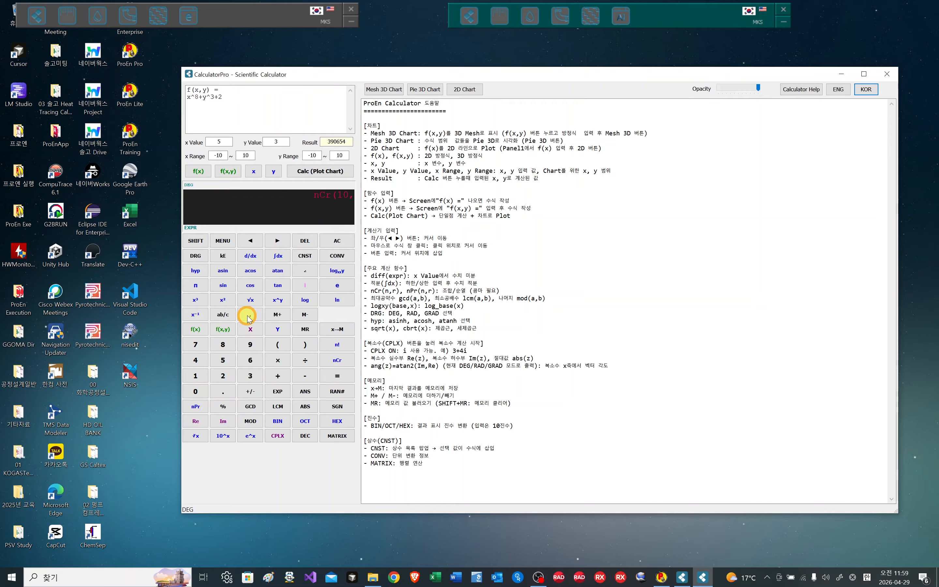
{"action": "left_click", "coordinate": [251, 377]}
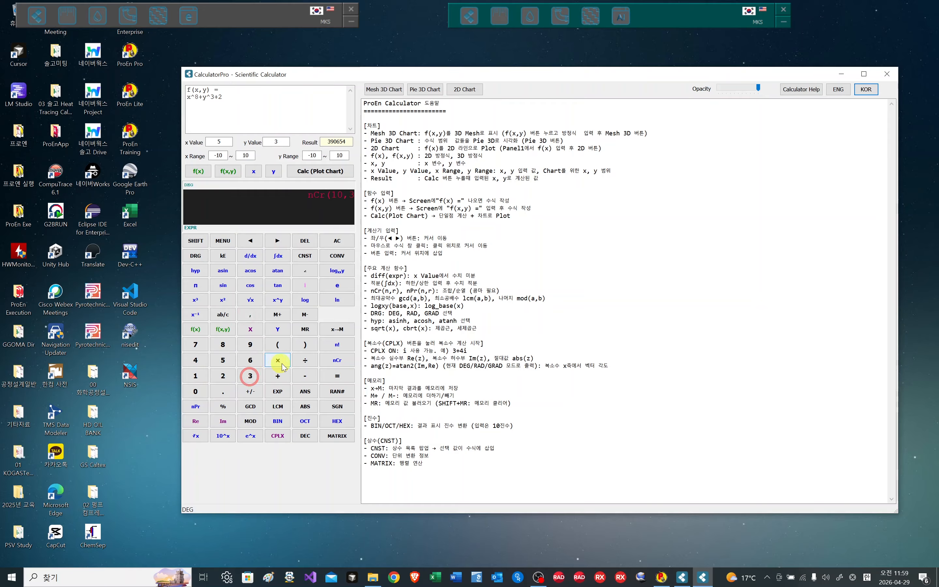
{"action": "left_click", "coordinate": [304, 344]}
{"action": "left_click", "coordinate": [336, 375]}
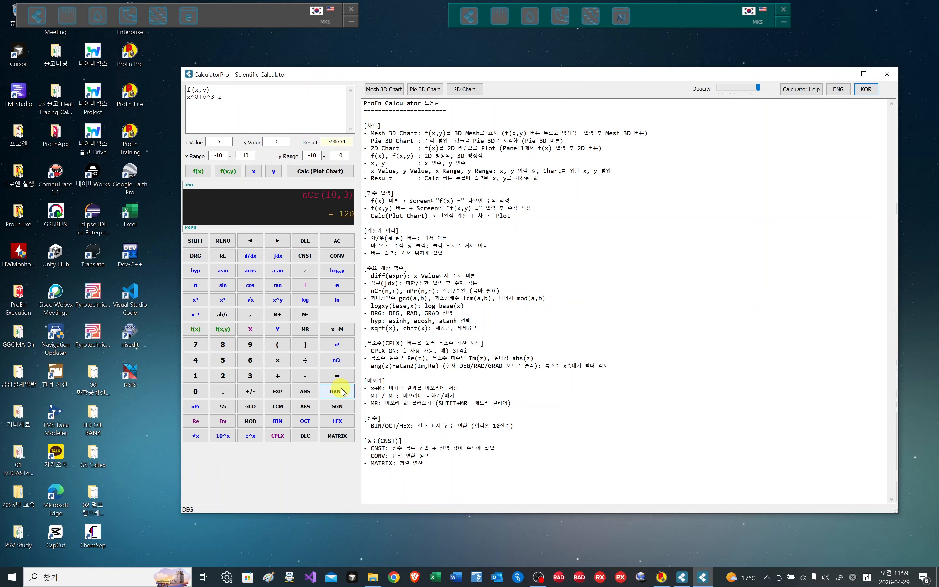
Step: Generate a series of random numbers with the RAN# function
{"action": "left_click", "coordinate": [348, 397]}
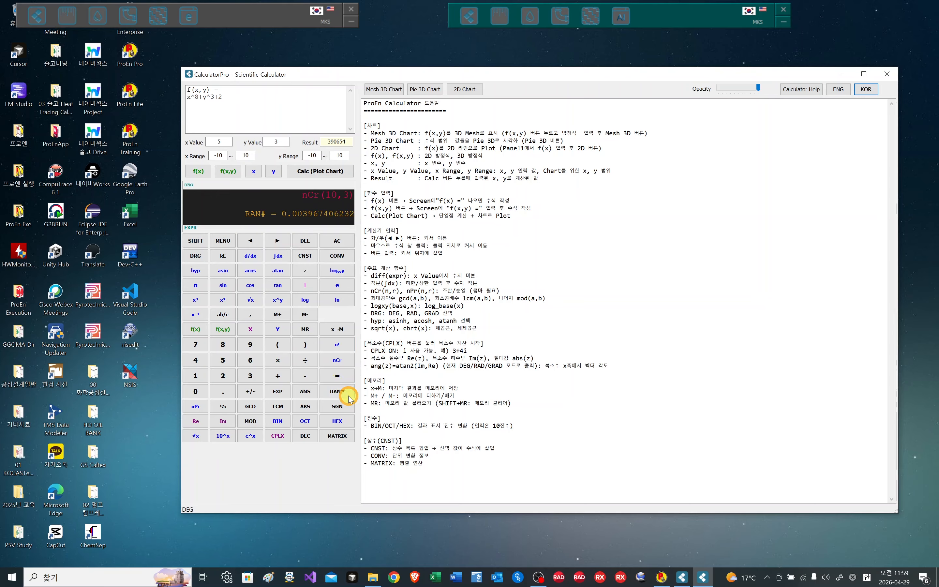
{"action": "left_click", "coordinate": [349, 398]}
{"action": "left_click", "coordinate": [349, 398]}
{"action": "left_click", "coordinate": [350, 398]}
{"action": "left_click", "coordinate": [349, 397]}
{"action": "left_click", "coordinate": [349, 397]}
{"action": "left_click", "coordinate": [349, 398]}
{"action": "left_click", "coordinate": [350, 398]}
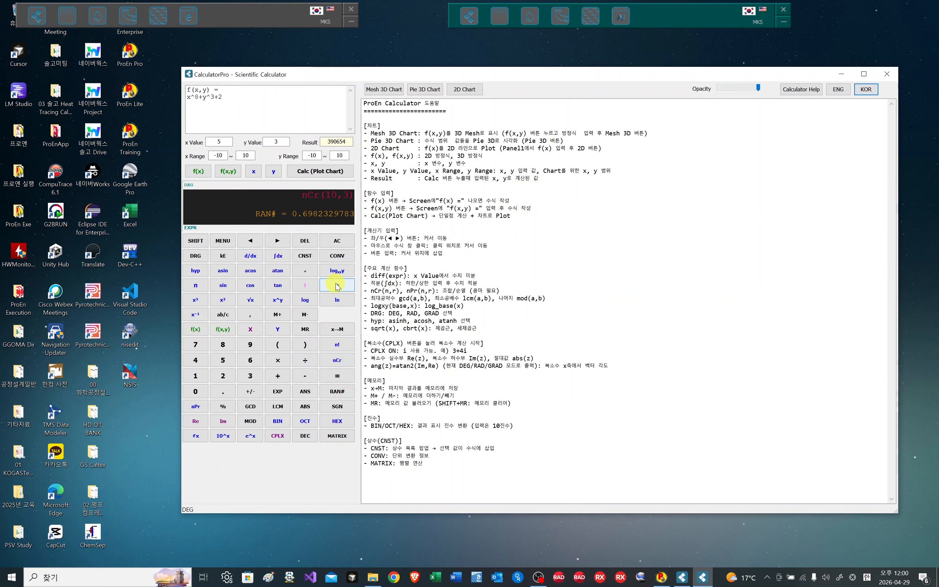
Step: Clear the display, enter 563, and convert it to binary, octal and hexadecimal, ending back in decimal
{"action": "left_click", "coordinate": [337, 241]}
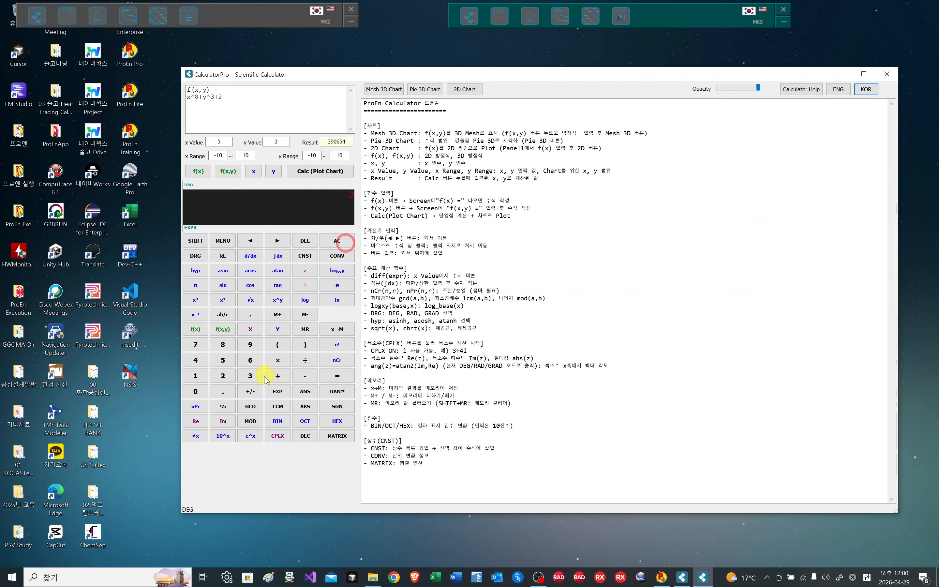
{"action": "left_click", "coordinate": [229, 355]}
{"action": "left_click", "coordinate": [251, 359]}
{"action": "left_click", "coordinate": [247, 375]}
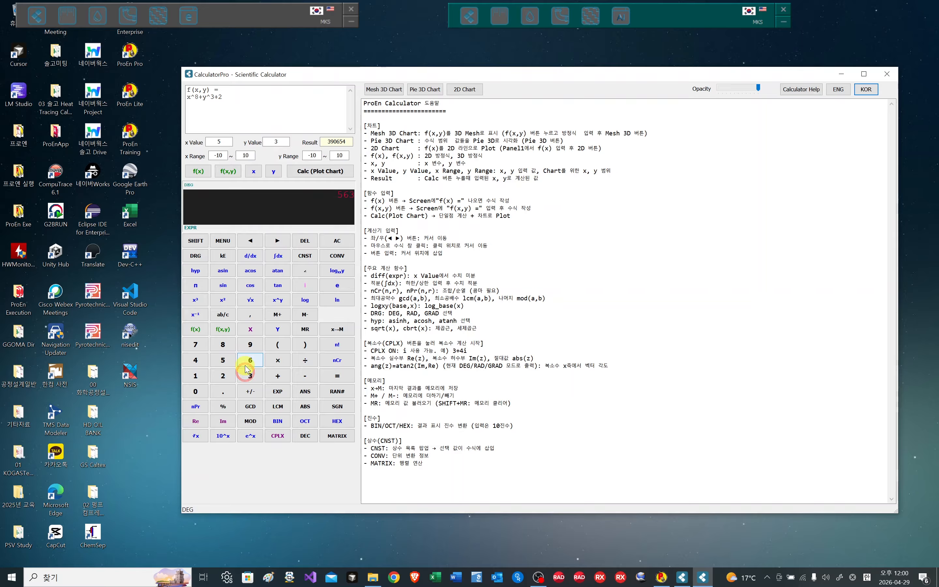
{"action": "left_click", "coordinate": [281, 424]}
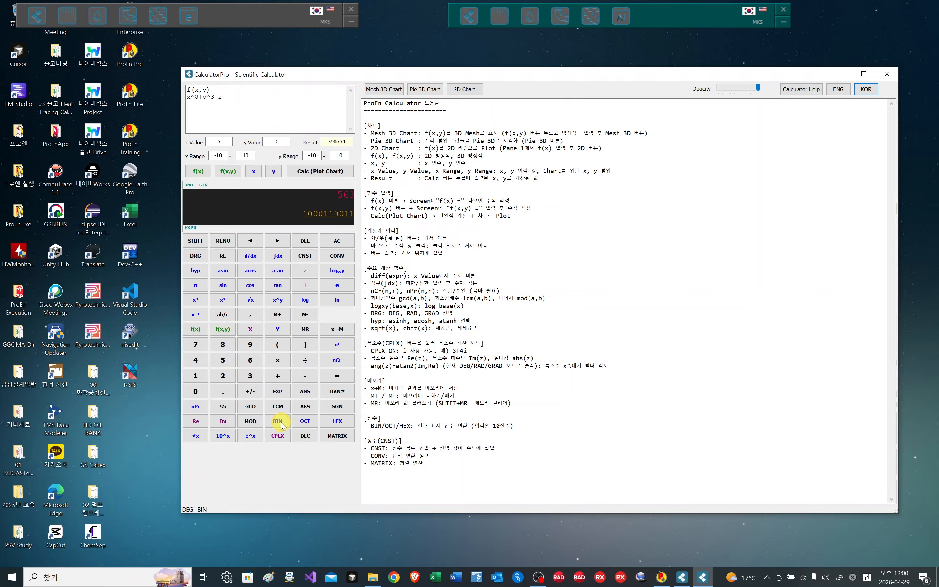
{"action": "left_click", "coordinate": [304, 422]}
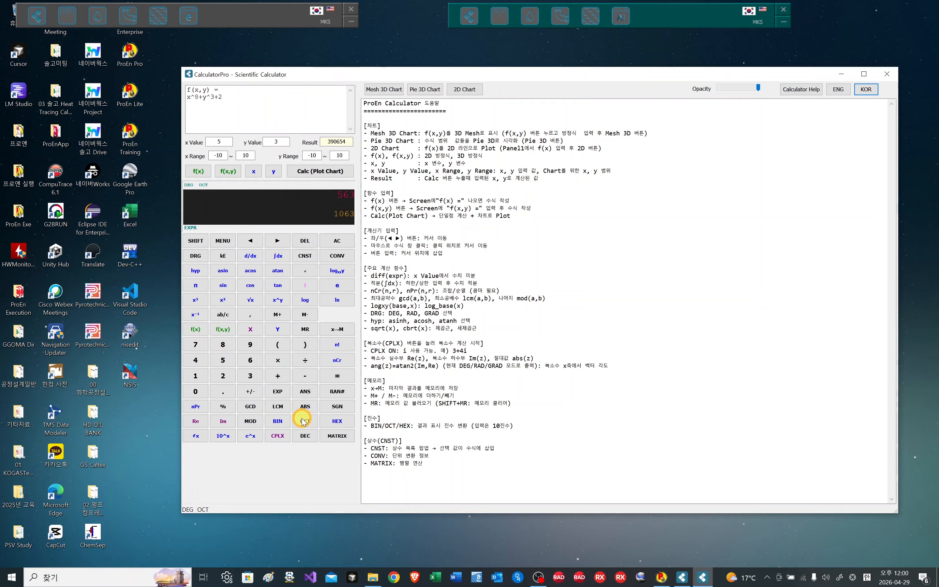
{"action": "left_click", "coordinate": [342, 423]}
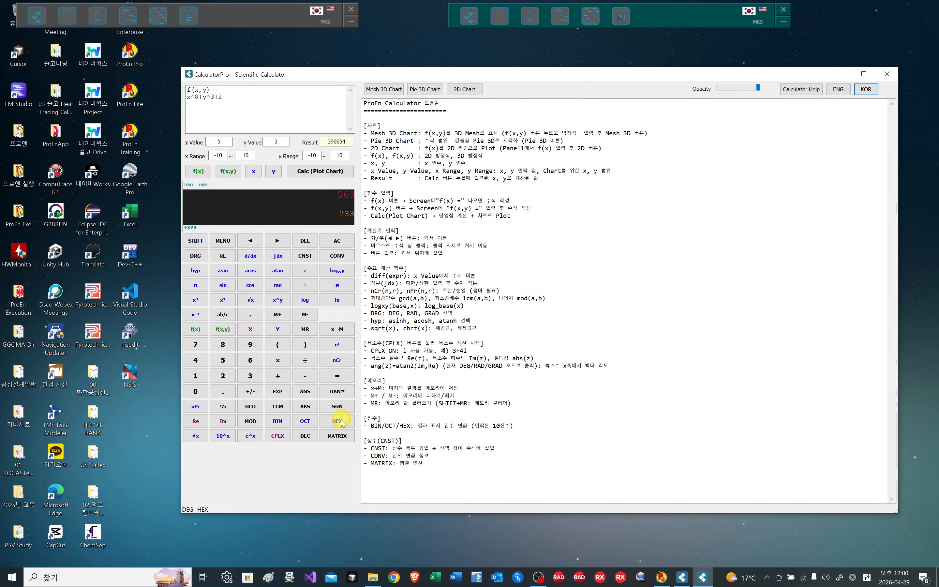
{"action": "left_click", "coordinate": [305, 437]}
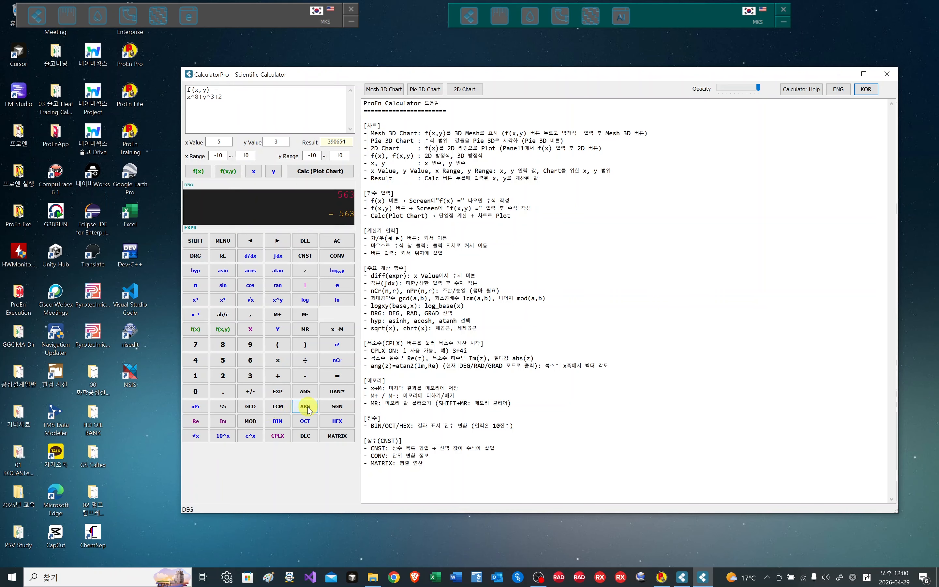
Step: Clear the display and calculate the greatest common divisor gcd(45,3)
{"action": "left_click", "coordinate": [348, 236]}
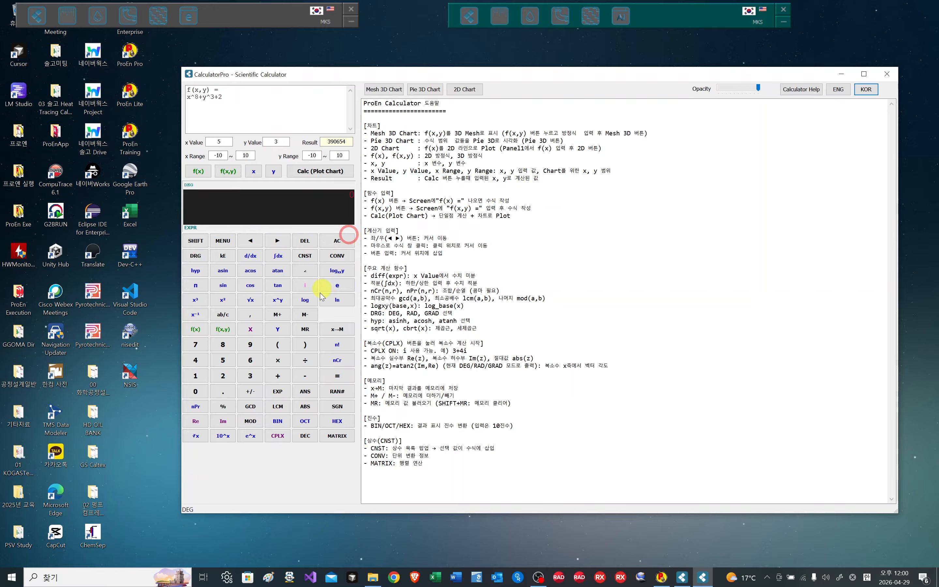
{"action": "left_click", "coordinate": [257, 407]}
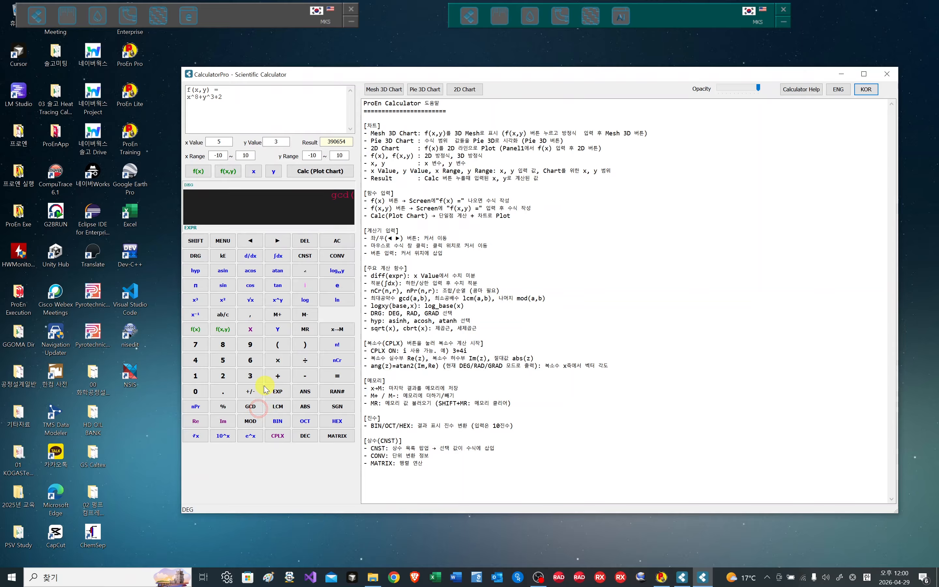
{"action": "left_click", "coordinate": [199, 367]}
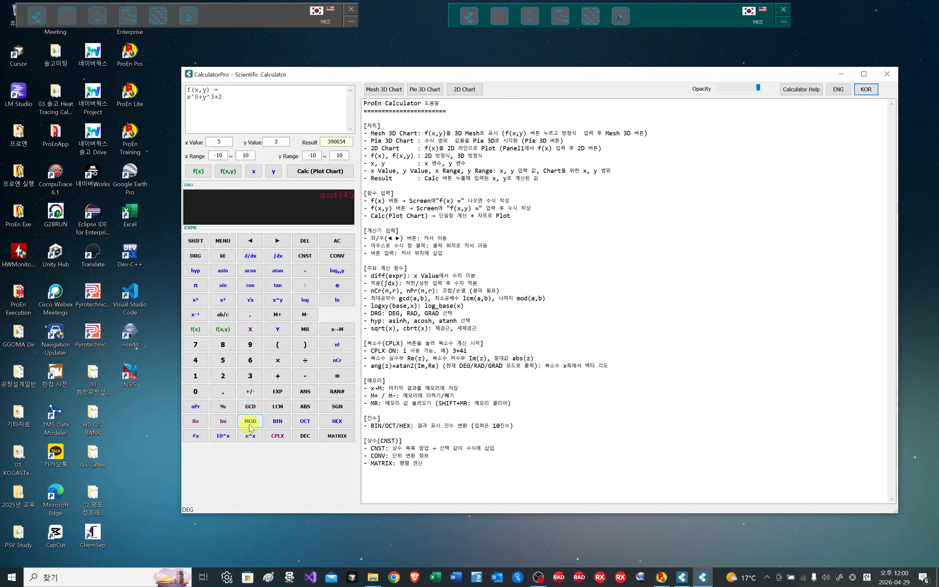
{"action": "left_click", "coordinate": [251, 314]}
{"action": "left_click", "coordinate": [250, 379]}
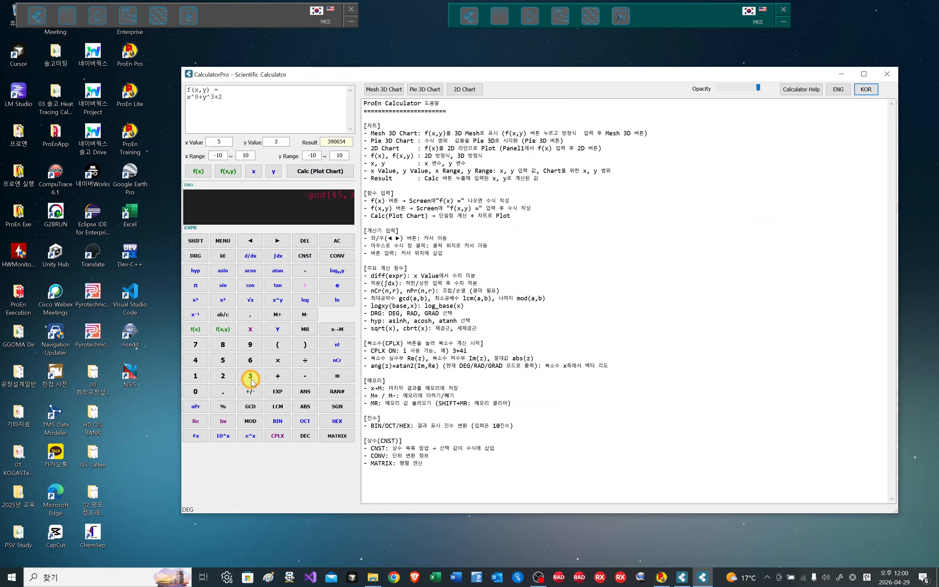
{"action": "left_click", "coordinate": [306, 343]}
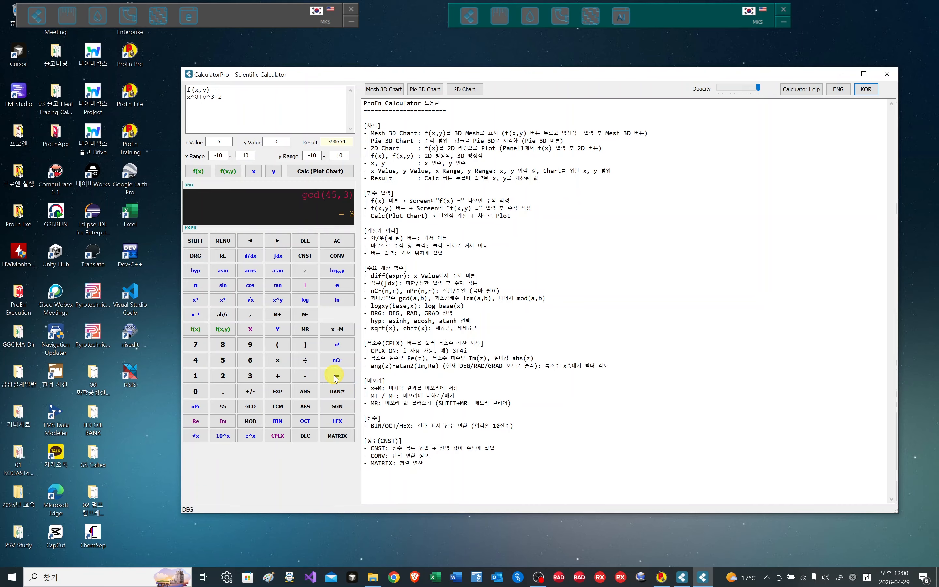
Step: Append the least common multiple lcm(10,2) to the previous result and evaluate the expression
{"action": "left_click", "coordinate": [278, 406]}
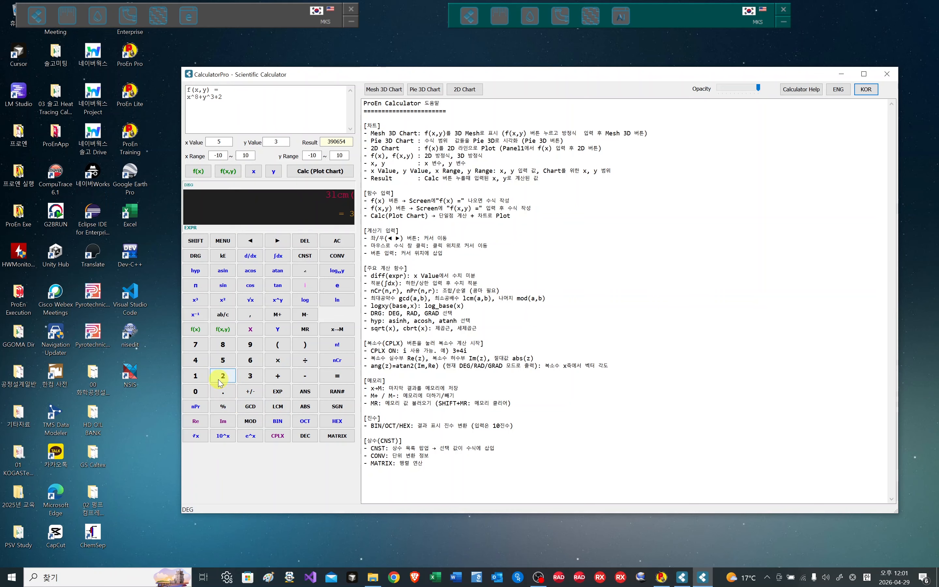
{"action": "left_click", "coordinate": [195, 375]}
{"action": "left_click", "coordinate": [196, 390]}
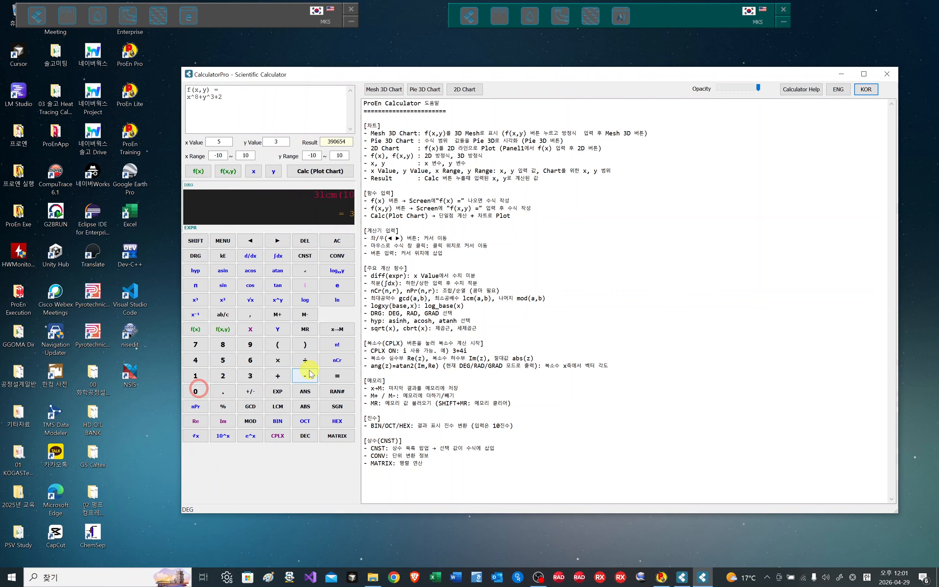
{"action": "left_click", "coordinate": [251, 315]}
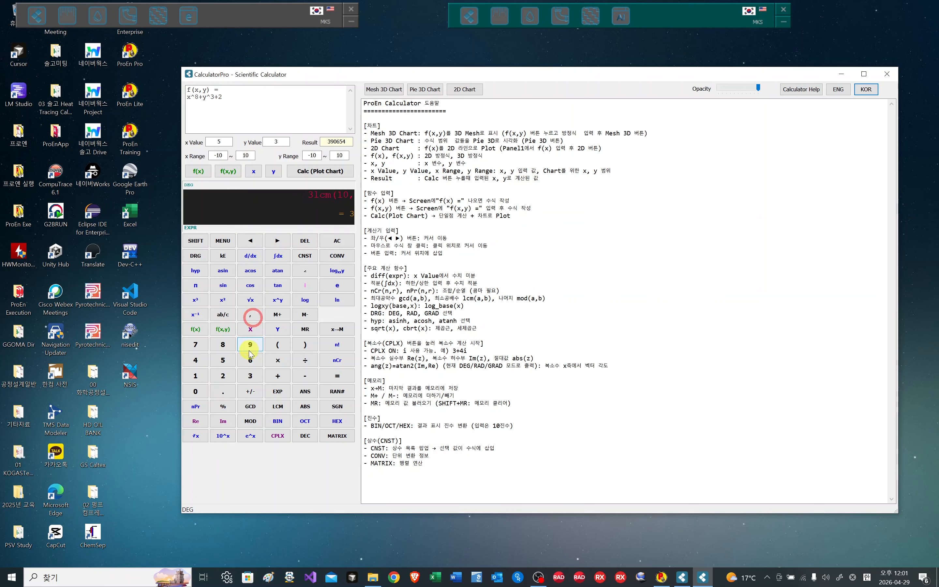
{"action": "left_click", "coordinate": [229, 383]}
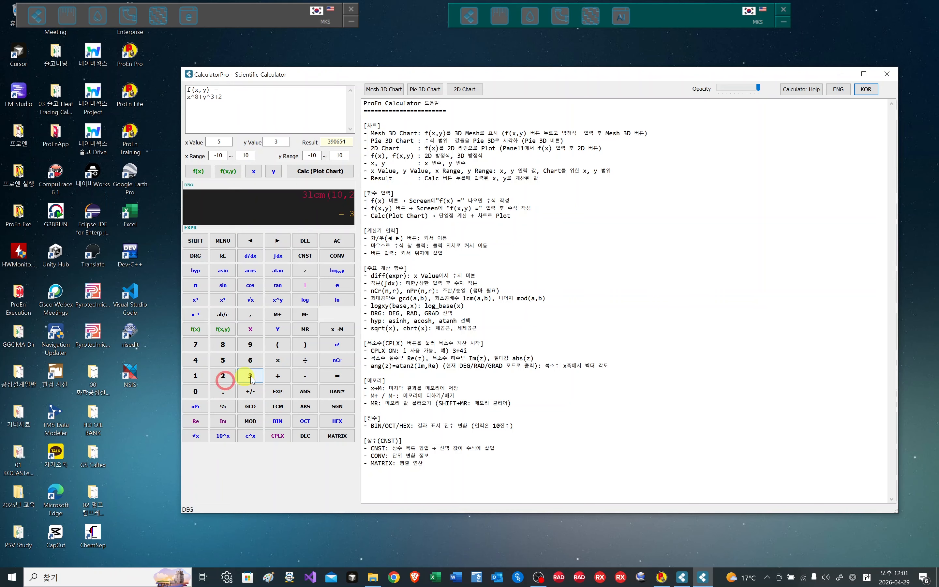
{"action": "left_click", "coordinate": [305, 349]}
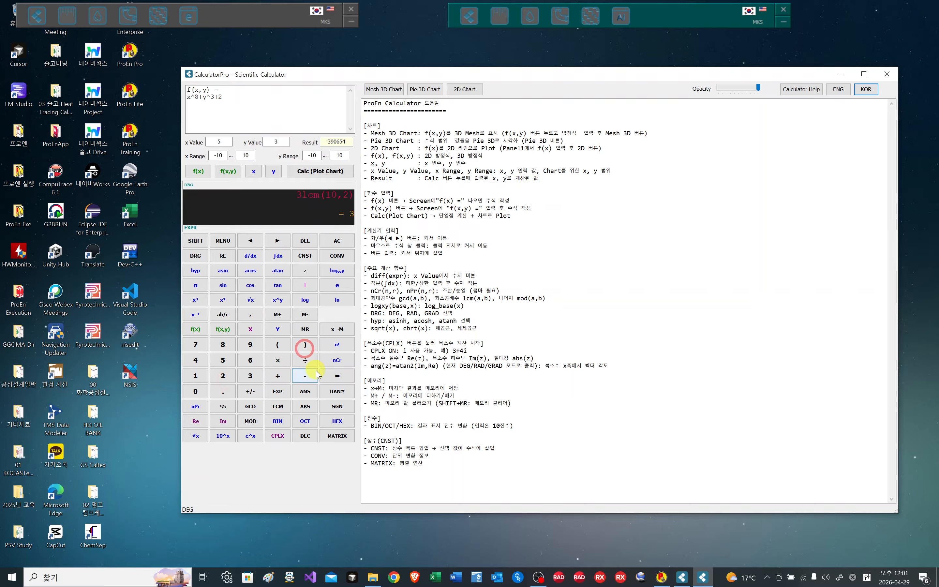
{"action": "left_click", "coordinate": [337, 379]}
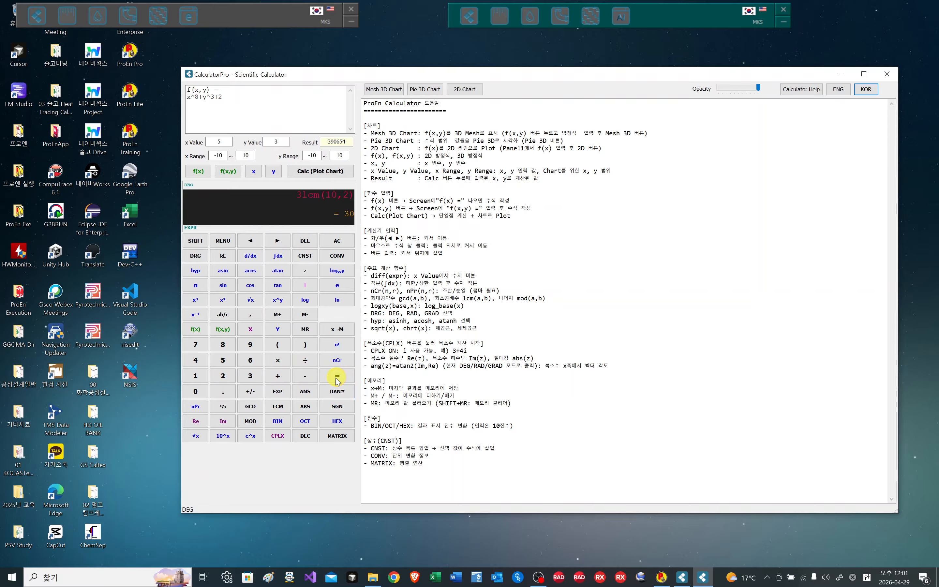
Step: Open the matrix calculator, enlarge Matrix A to 3 x 3 and return it to 2 x 2
{"action": "left_click", "coordinate": [336, 436]}
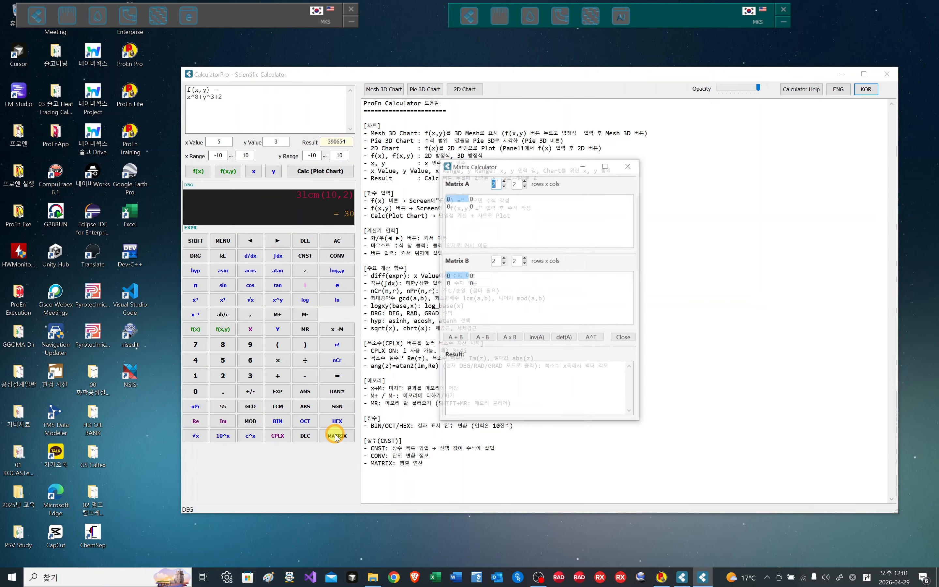
{"action": "left_click", "coordinate": [504, 185]}
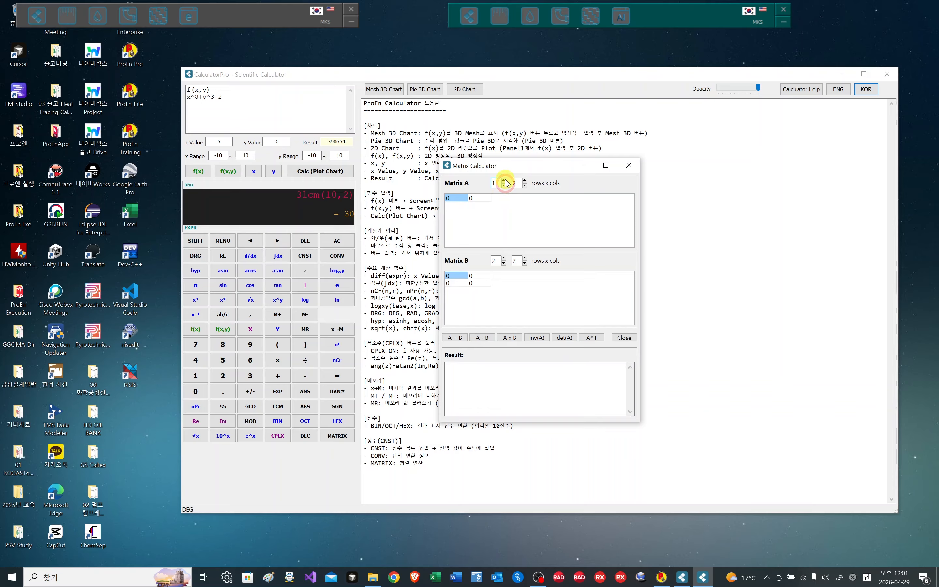
{"action": "left_click", "coordinate": [504, 179]}
{"action": "left_click", "coordinate": [504, 180]}
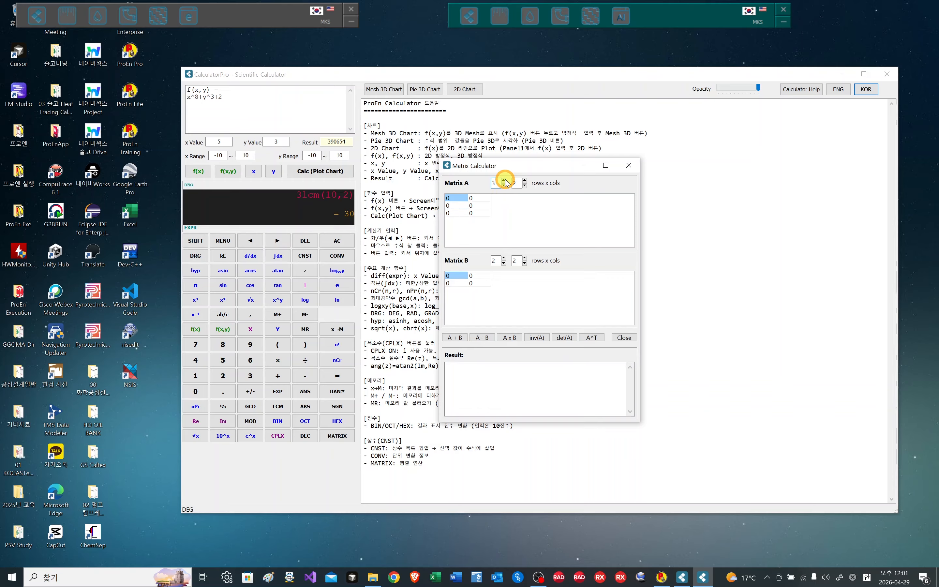
{"action": "left_click", "coordinate": [524, 180]}
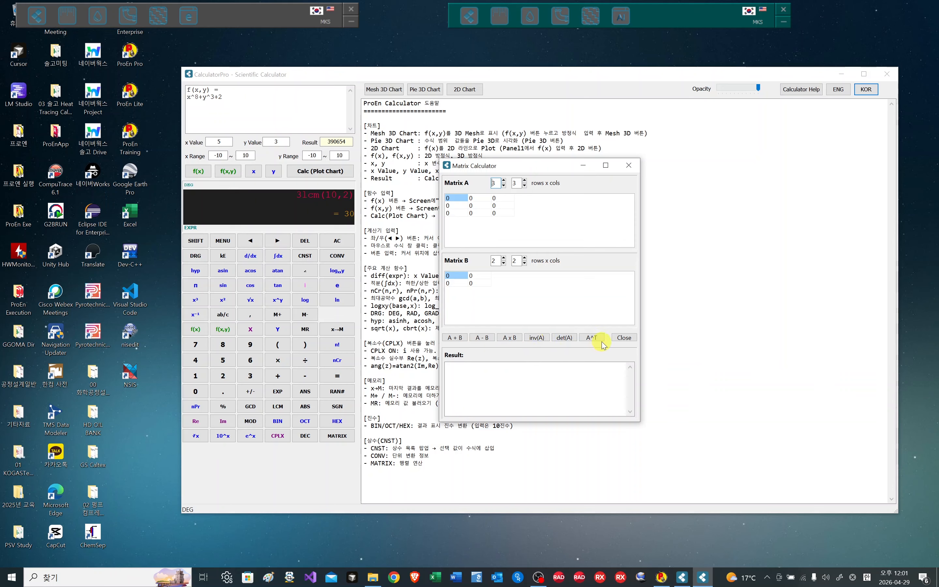
{"action": "left_click", "coordinate": [503, 185]}
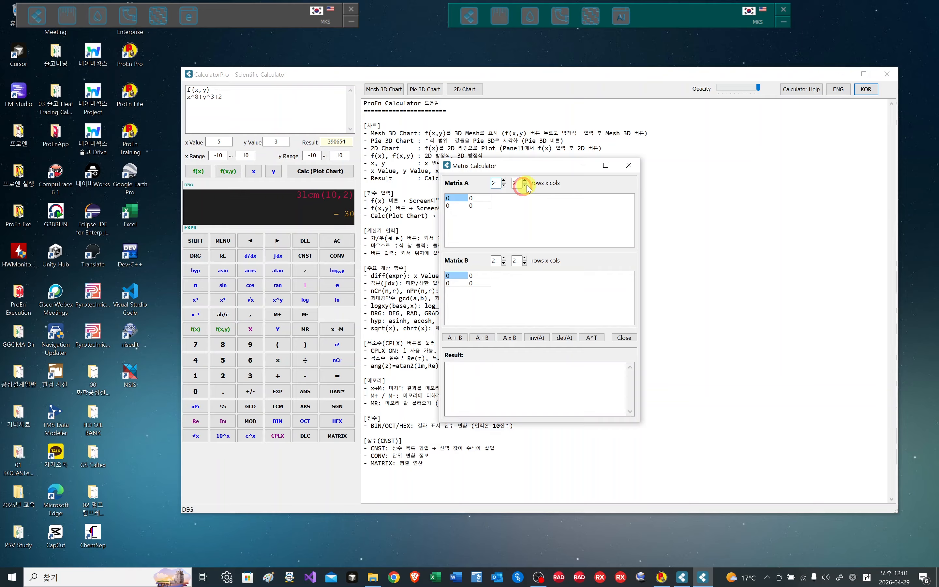
Step: Fill Matrix A with 5 and 7 in the first row and 3 and 1 in the second
{"action": "left_click", "coordinate": [449, 198]}
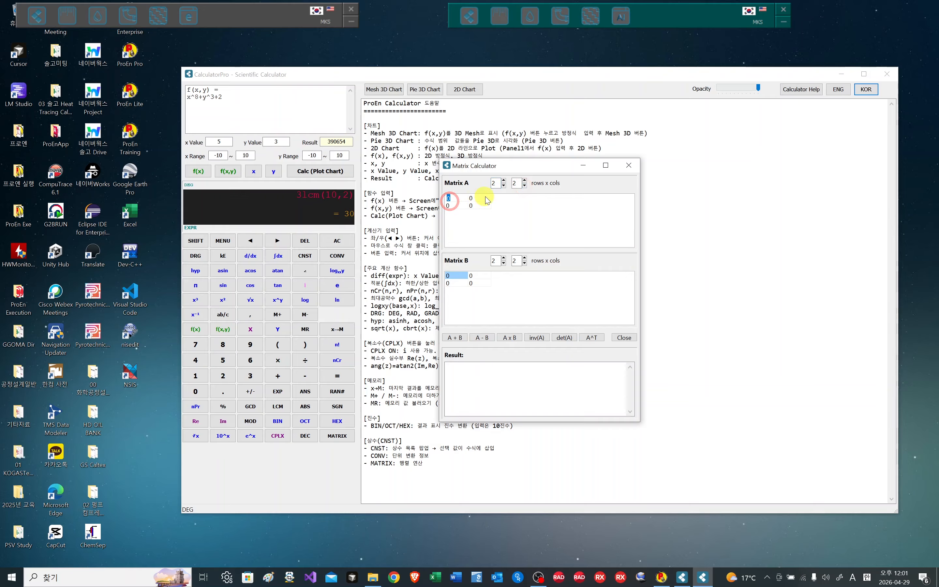
{"action": "type", "text": "5"}
{"action": "left_click", "coordinate": [471, 198]}
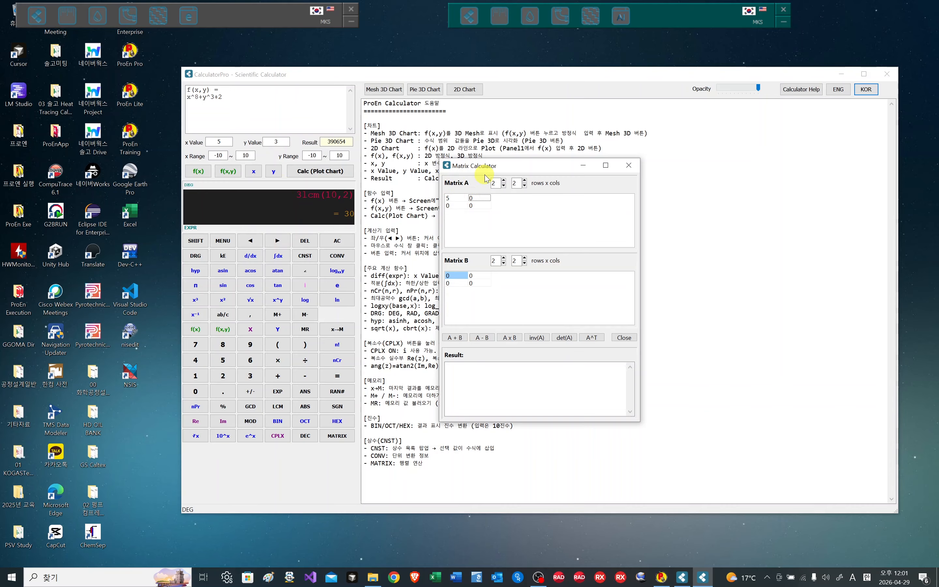
{"action": "type", "text": "7"}
{"action": "left_click", "coordinate": [452, 204]}
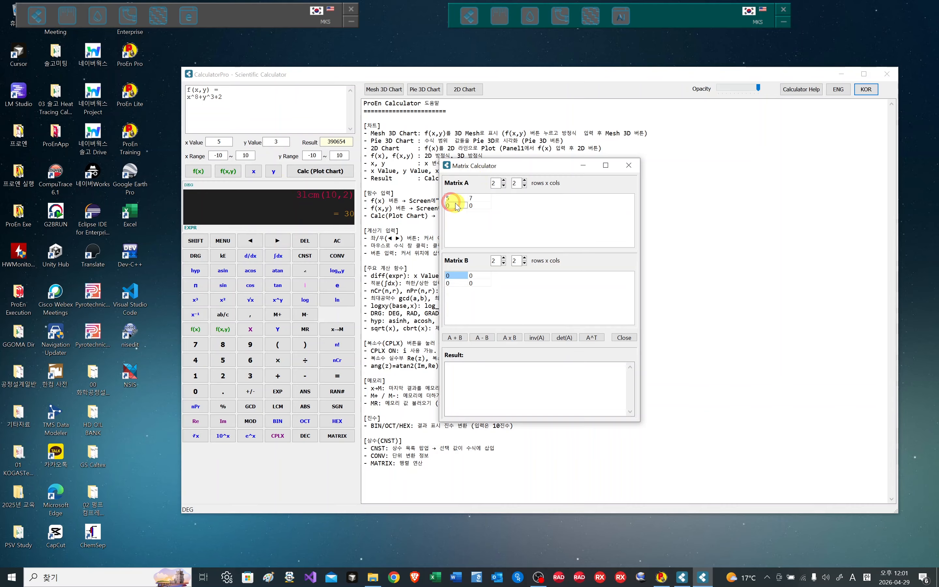
{"action": "type", "text": "3"}
{"action": "left_click", "coordinate": [471, 205]}
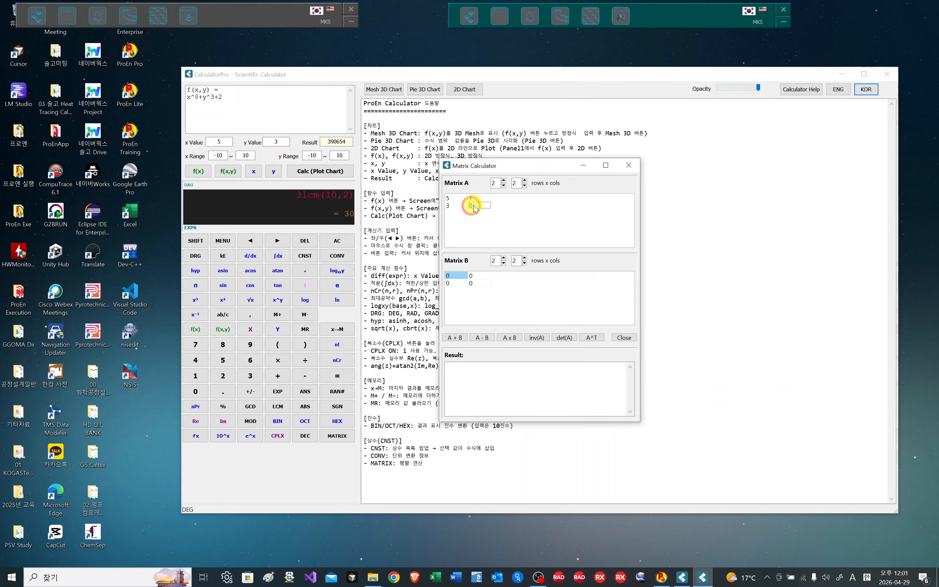
{"action": "type", "text": "1"}
Step: Fill Matrix B with 4 and 3 in the first row and 8 and 9 in the second
{"action": "left_click", "coordinate": [457, 275]}
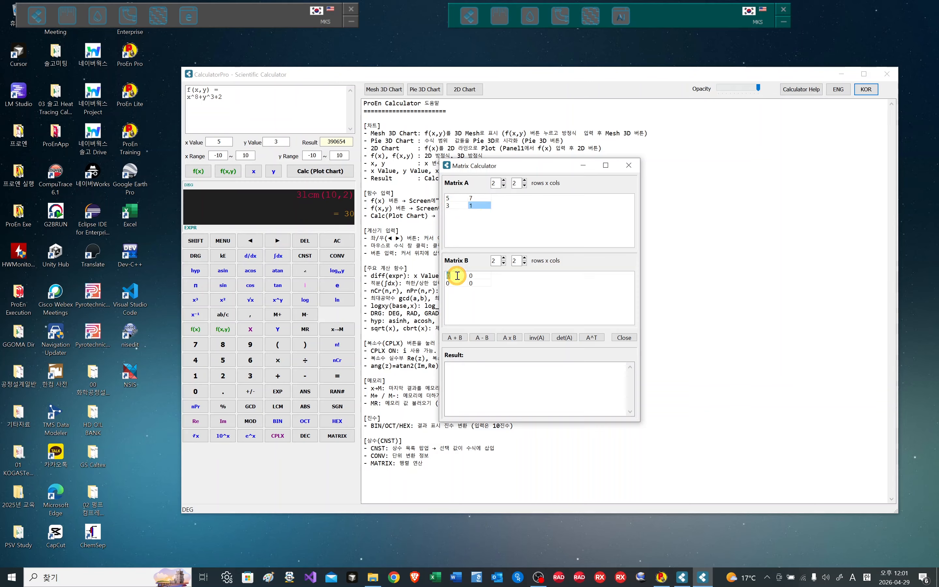
{"action": "left_click", "coordinate": [472, 276]}
{"action": "type", "text": "3"}
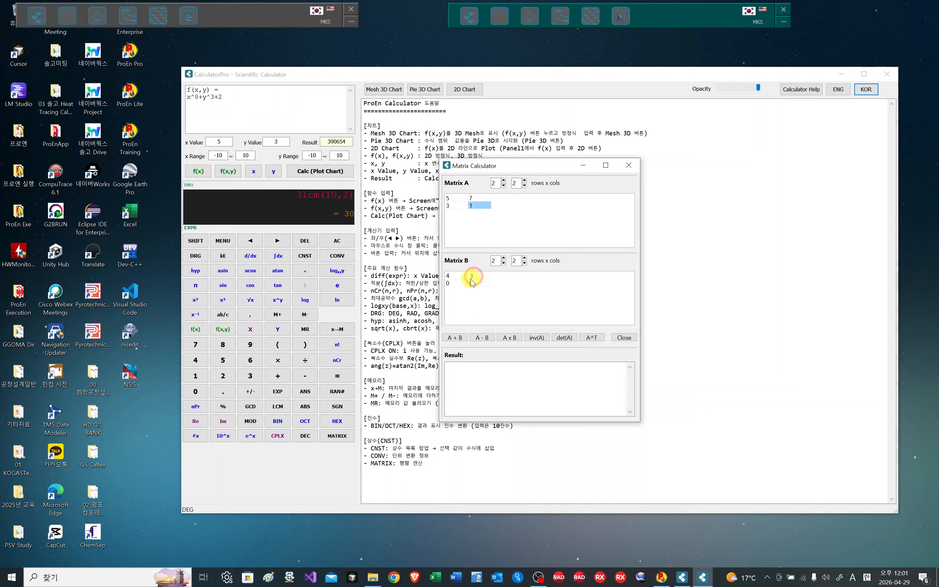
{"action": "left_click", "coordinate": [461, 282]}
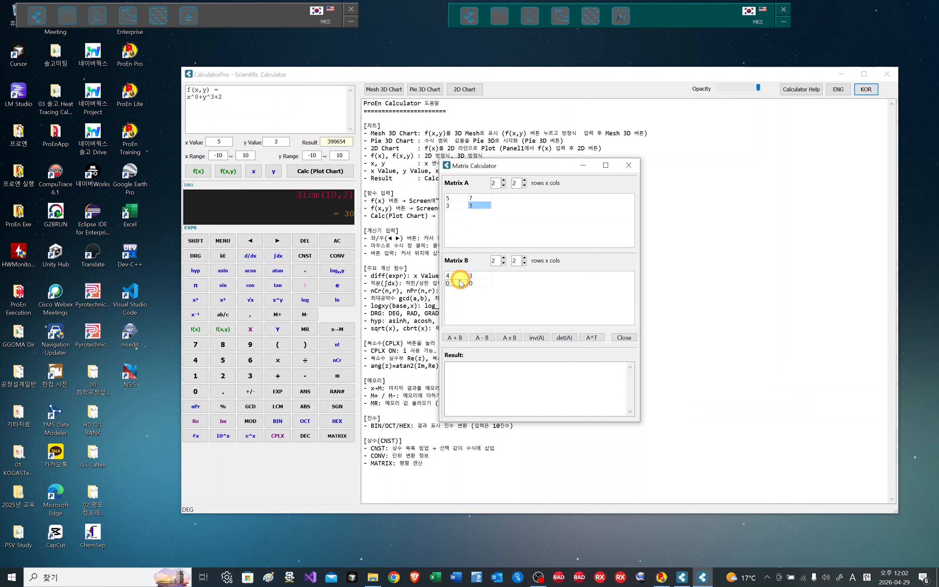
{"action": "type", "text": "8"}
{"action": "left_click", "coordinate": [476, 286]}
{"action": "type", "text": "9"}
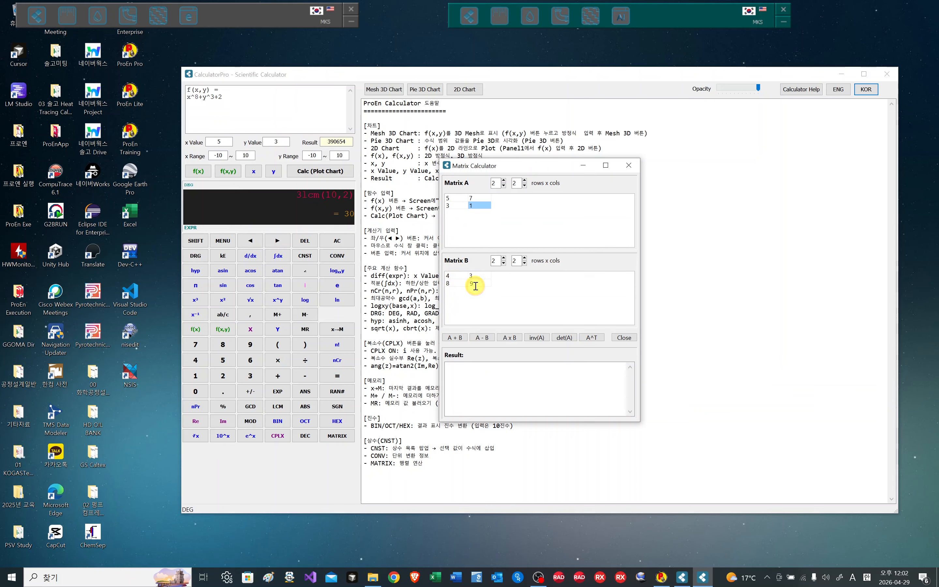
Step: Compute A + B, A - B, A x B and inv(A), and close the matrix calculator
{"action": "left_click", "coordinate": [456, 337]}
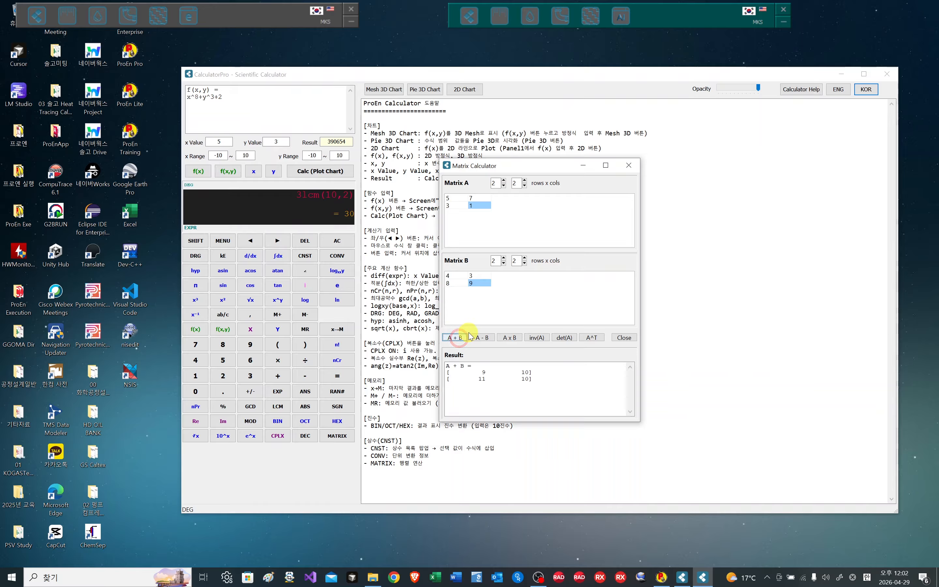
{"action": "left_click", "coordinate": [483, 338]}
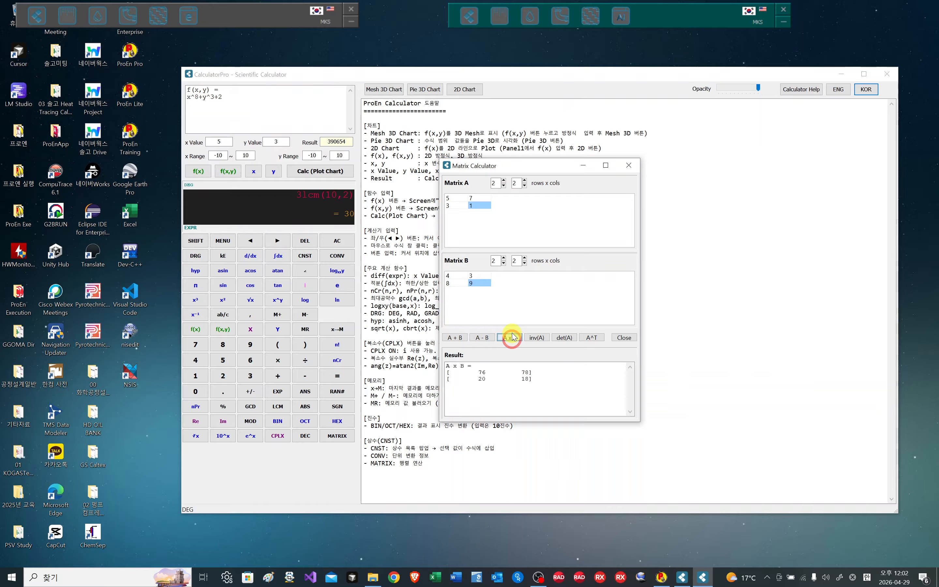
{"action": "left_click", "coordinate": [537, 338]}
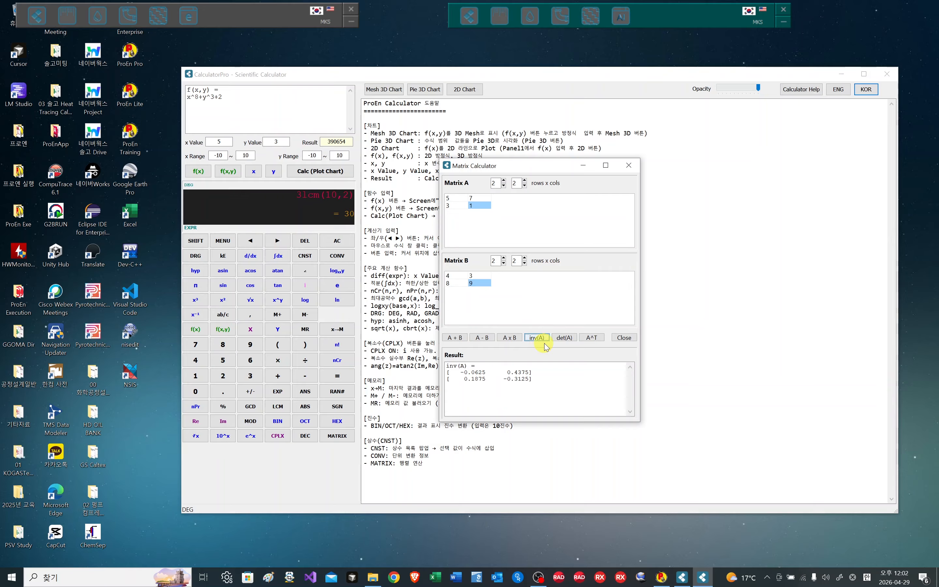
{"action": "left_click", "coordinate": [635, 163]}
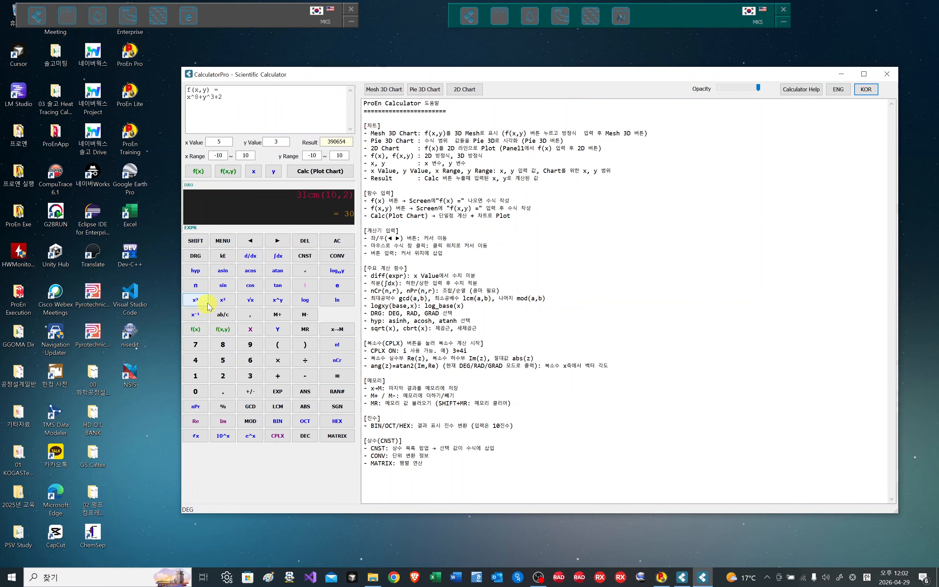
Step: Multiply the previous result by pi and cycle the angle unit through RAD and GRAD back to DEG
{"action": "left_click", "coordinate": [199, 288]}
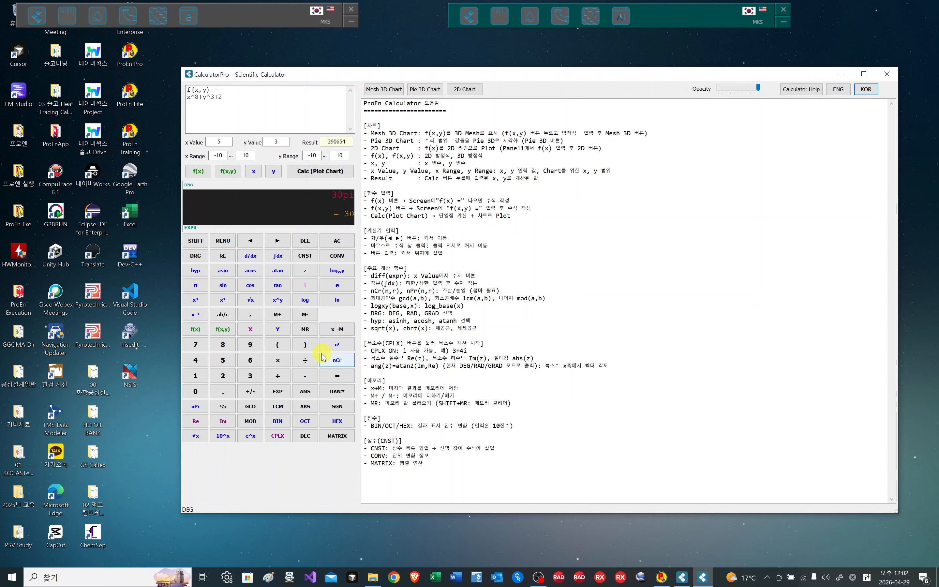
{"action": "left_click", "coordinate": [339, 377]}
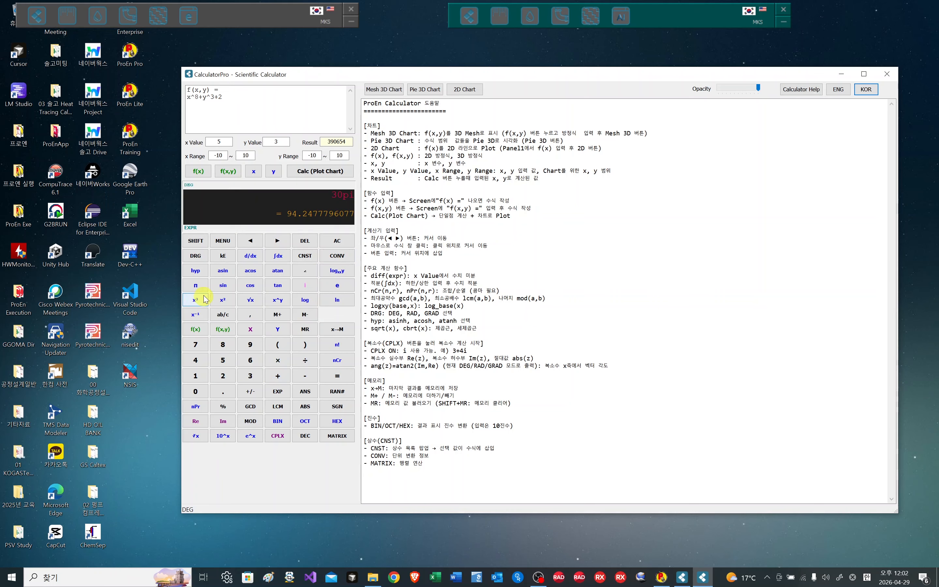
{"action": "left_click", "coordinate": [199, 257]}
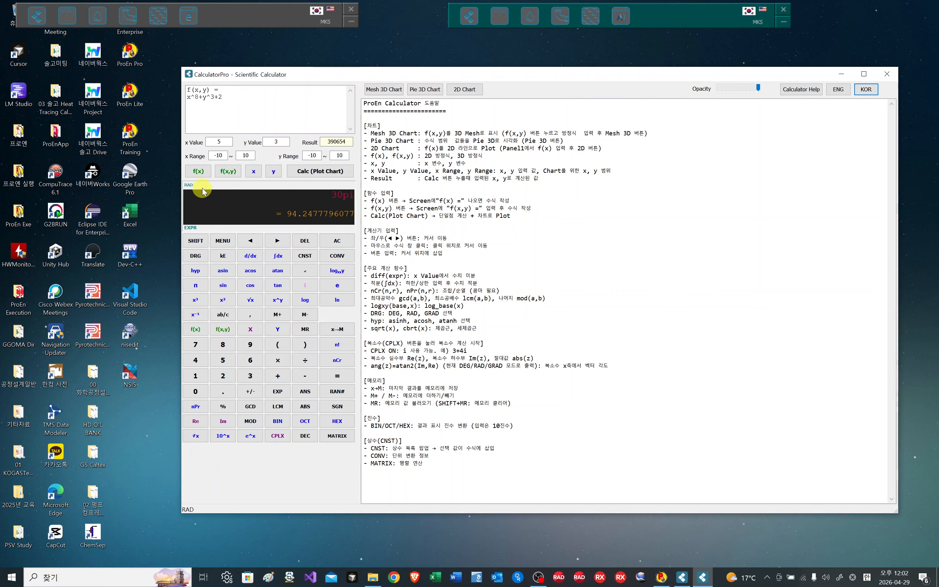
{"action": "left_click", "coordinate": [197, 256]}
{"action": "left_click", "coordinate": [198, 251]}
Step: Toggle the hyperbolic function mode on and off several times, leave it off, and close the scientific calculator
{"action": "left_click", "coordinate": [198, 276]}
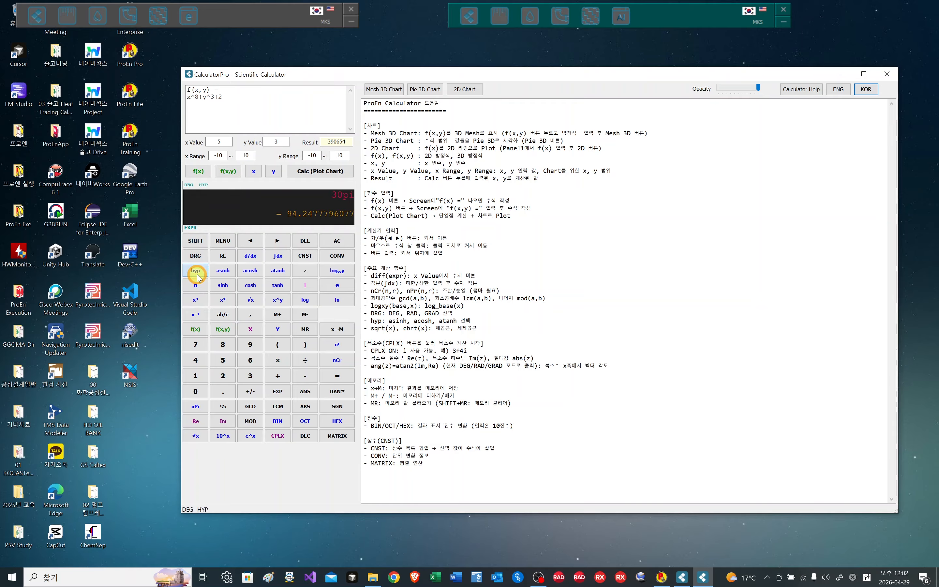
{"action": "left_click", "coordinate": [198, 276]}
{"action": "left_click", "coordinate": [197, 275]}
{"action": "left_click", "coordinate": [198, 275]}
{"action": "left_click", "coordinate": [197, 277]}
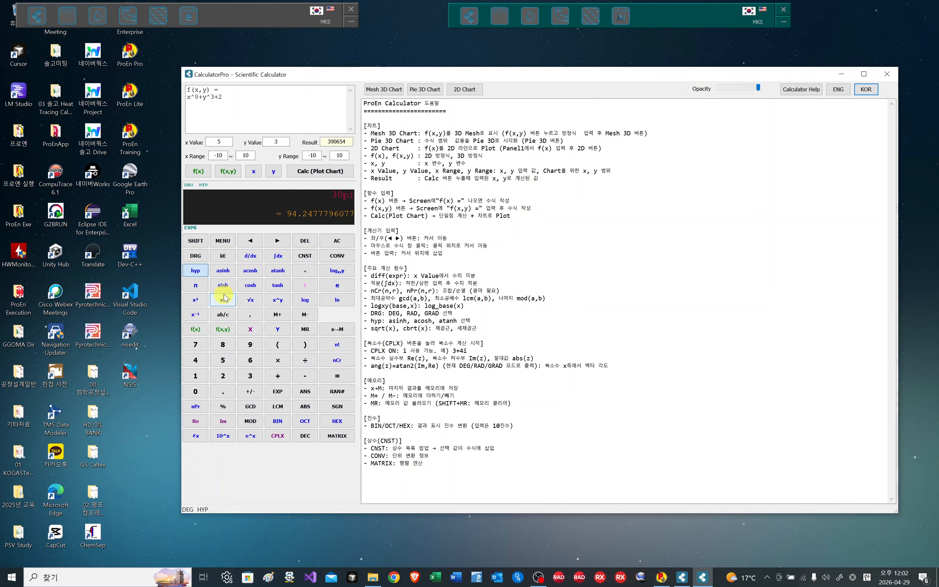
{"action": "left_click", "coordinate": [192, 271]}
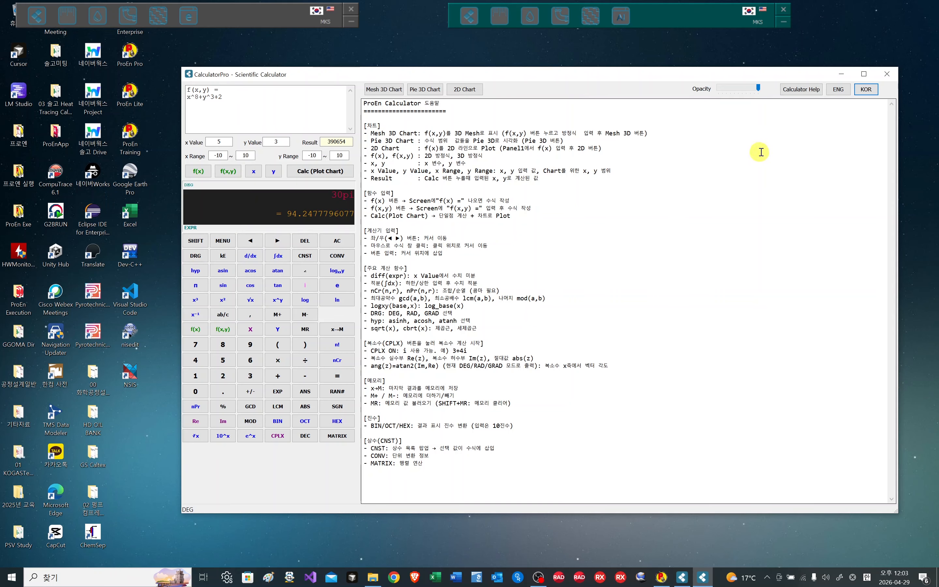
{"action": "left_click", "coordinate": [888, 74]}
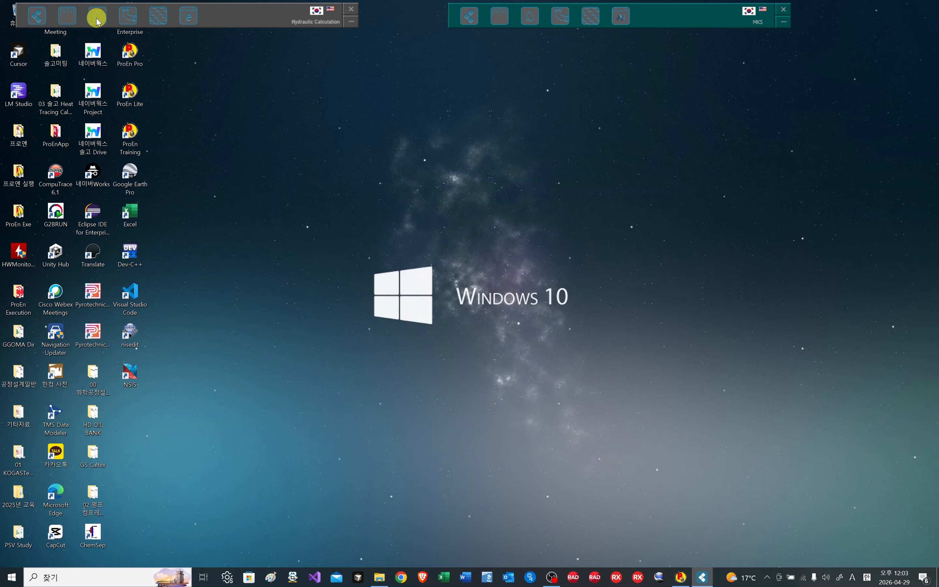
Step: Open the Hydraulic Calculation and look through the suction, discharge, performance curve and stream sections of the P-101 pump sheet
{"action": "left_click", "coordinate": [532, 17]}
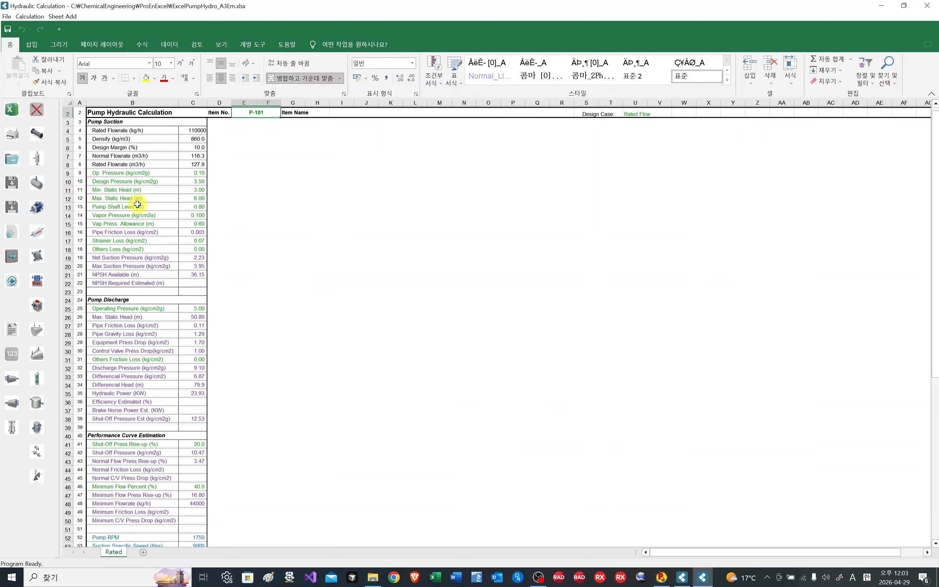
{"action": "scroll", "coordinate": [140, 202], "scroll_direction": "down", "scroll_amount": 6}
{"action": "scroll", "coordinate": [136, 204], "scroll_direction": "up", "scroll_amount": 6}
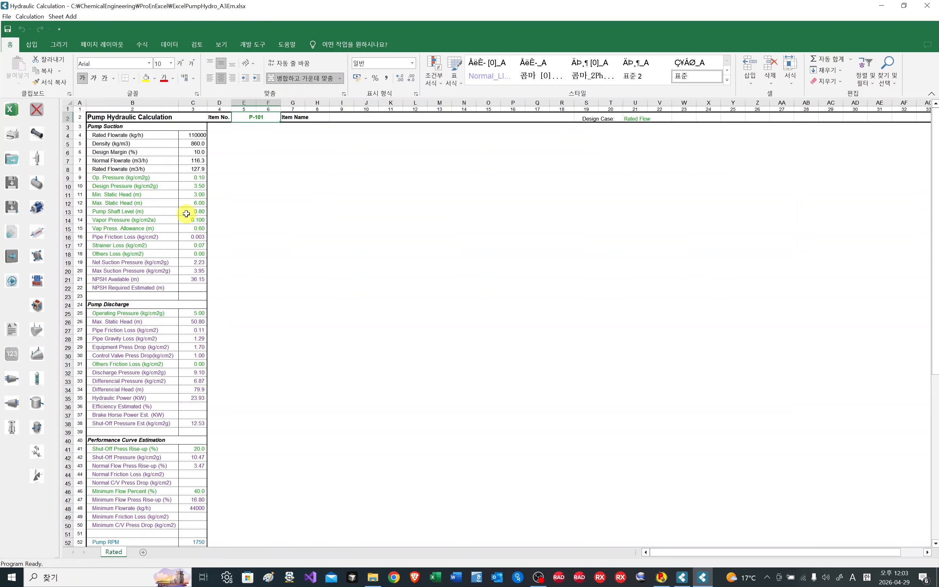
{"action": "scroll", "coordinate": [186, 213], "scroll_direction": "down", "scroll_amount": 5}
{"action": "scroll", "coordinate": [186, 214], "scroll_direction": "up", "scroll_amount": 5}
{"action": "scroll", "coordinate": [142, 225], "scroll_direction": "down", "scroll_amount": 4}
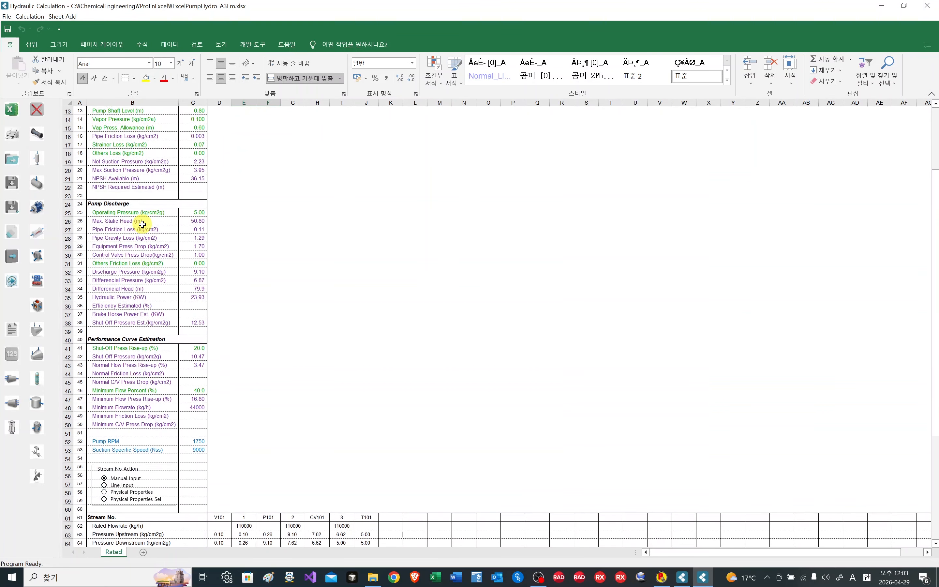
{"action": "scroll", "coordinate": [143, 224], "scroll_direction": "down", "scroll_amount": 2}
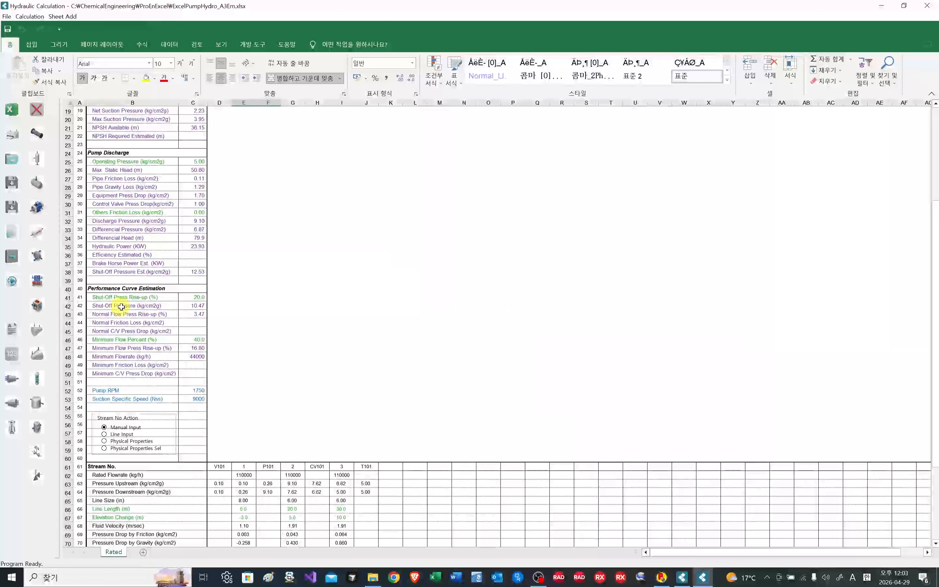
{"action": "scroll", "coordinate": [131, 306], "scroll_direction": "down", "scroll_amount": 4}
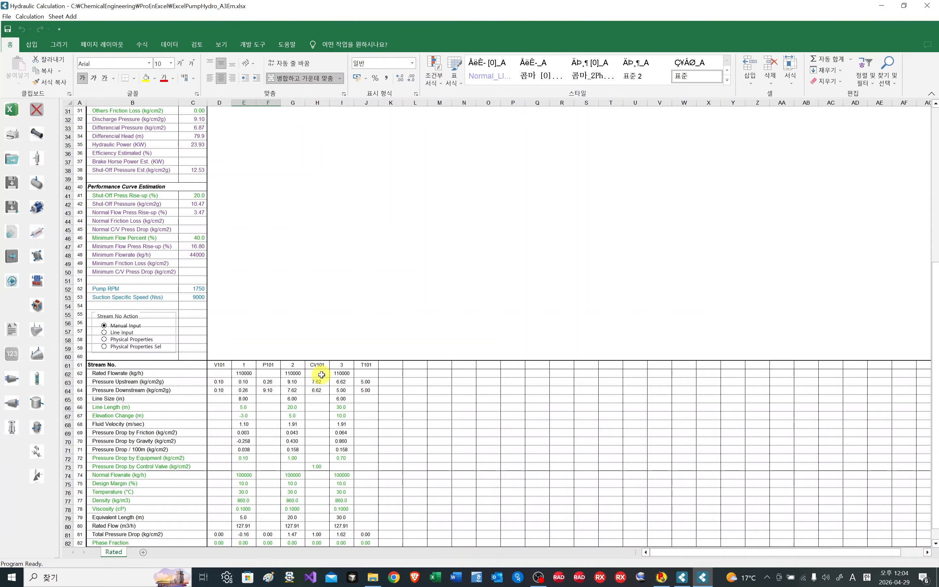
{"action": "scroll", "coordinate": [320, 375], "scroll_direction": "up", "scroll_amount": 1}
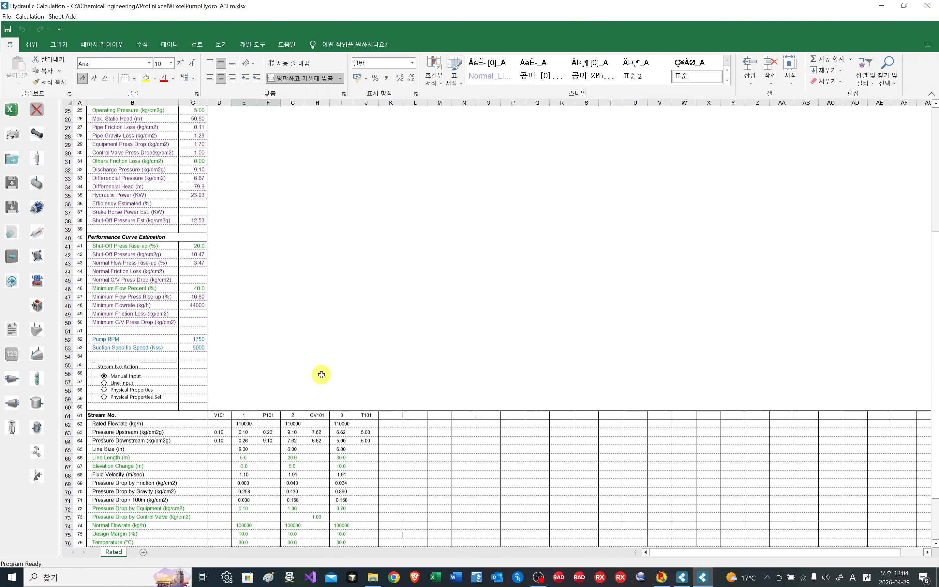
{"action": "scroll", "coordinate": [320, 373], "scroll_direction": "down", "scroll_amount": 3}
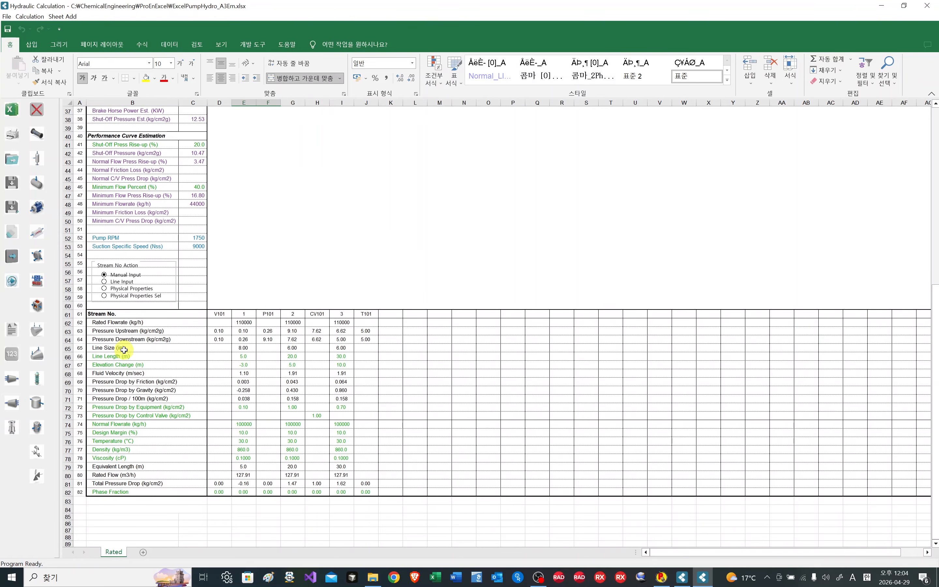
{"action": "scroll", "coordinate": [173, 340], "scroll_direction": "up", "scroll_amount": 12}
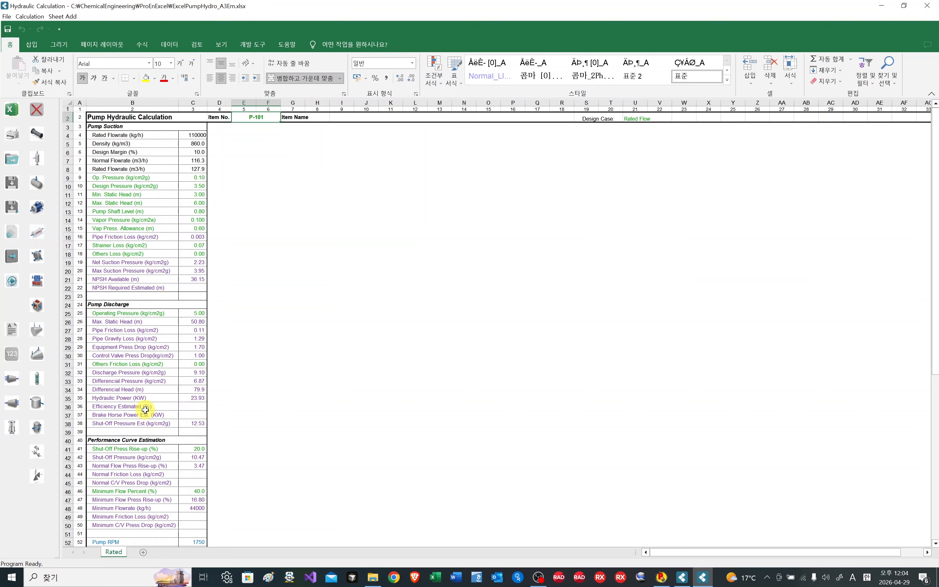
{"action": "scroll", "coordinate": [145, 409], "scroll_direction": "down", "scroll_amount": 4}
{"action": "scroll", "coordinate": [145, 409], "scroll_direction": "up", "scroll_amount": 4}
{"action": "left_click", "coordinate": [11, 18]}
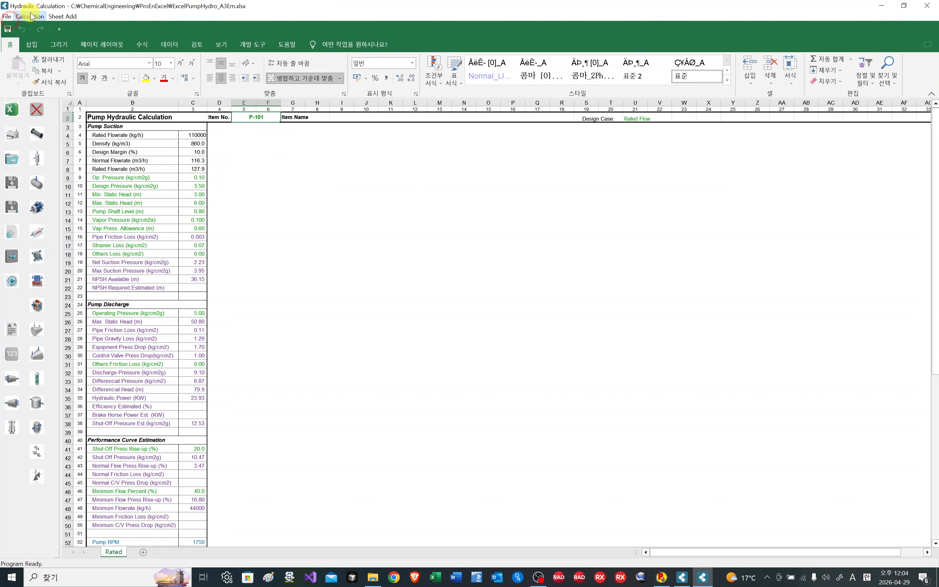
{"action": "left_click", "coordinate": [74, 17]}
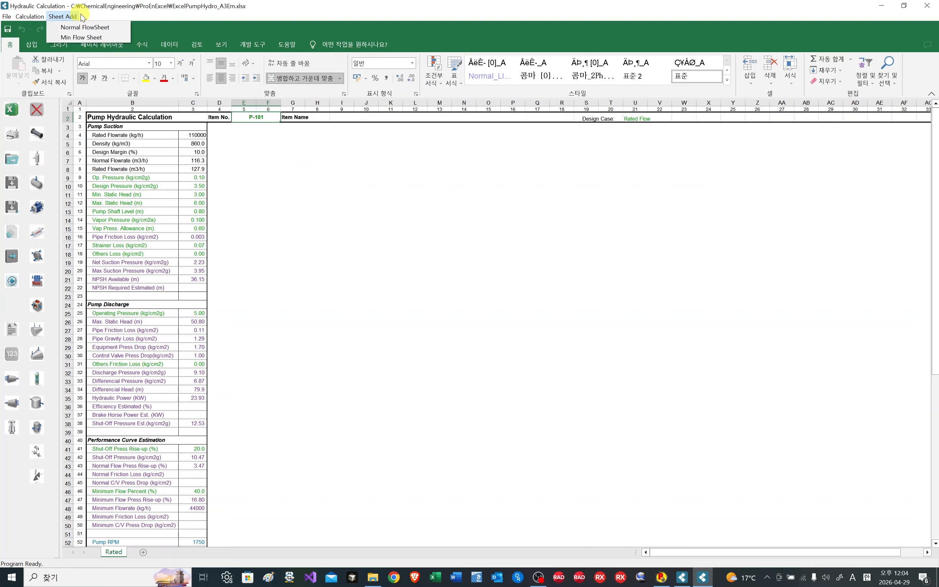
{"action": "left_click", "coordinate": [110, 18]}
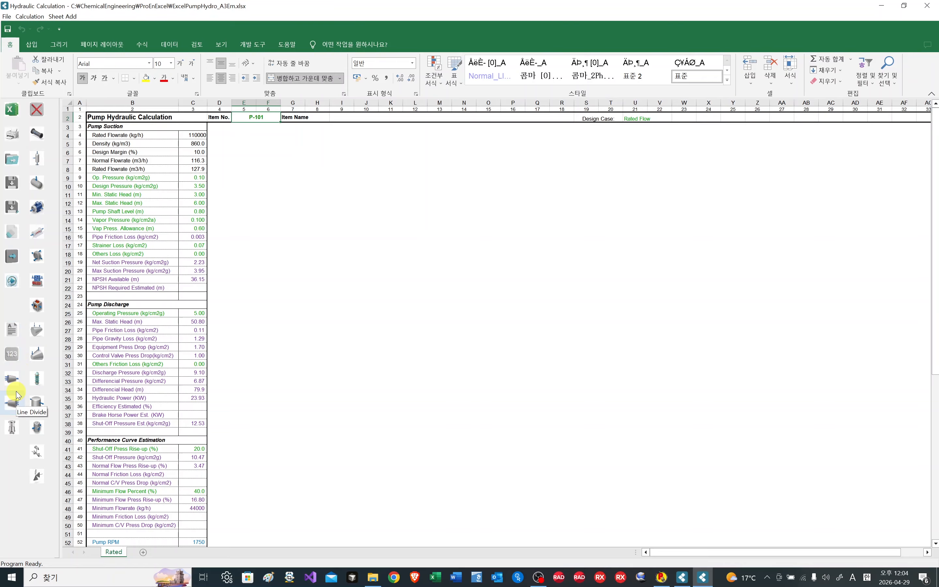
{"action": "left_click", "coordinate": [415, 178]}
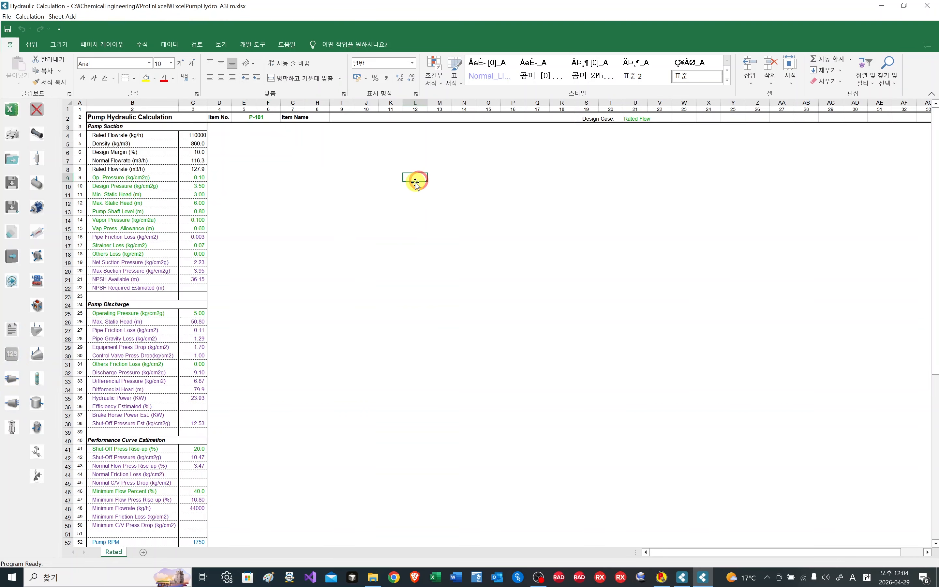
{"action": "left_click", "coordinate": [138, 154]}
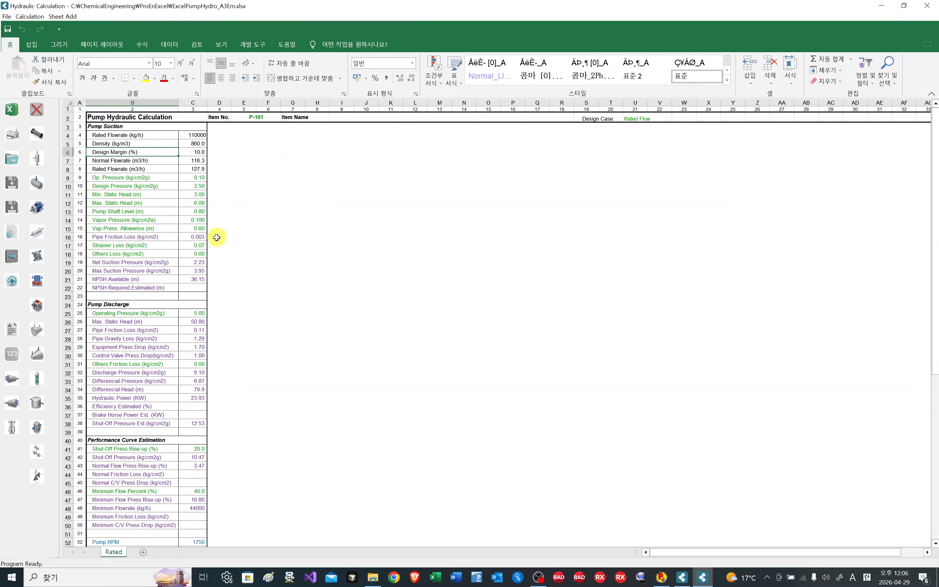
Step: Examine the item name and design case cells, the pump suction inputs and the discharge operating pressure on the Rated sheet
{"action": "scroll", "coordinate": [203, 208], "scroll_direction": "down", "scroll_amount": 2}
{"action": "scroll", "coordinate": [203, 208], "scroll_direction": "up", "scroll_amount": 2}
{"action": "scroll", "coordinate": [170, 235], "scroll_direction": "down", "scroll_amount": 5}
{"action": "scroll", "coordinate": [165, 226], "scroll_direction": "up", "scroll_amount": 5}
{"action": "left_click", "coordinate": [354, 117]}
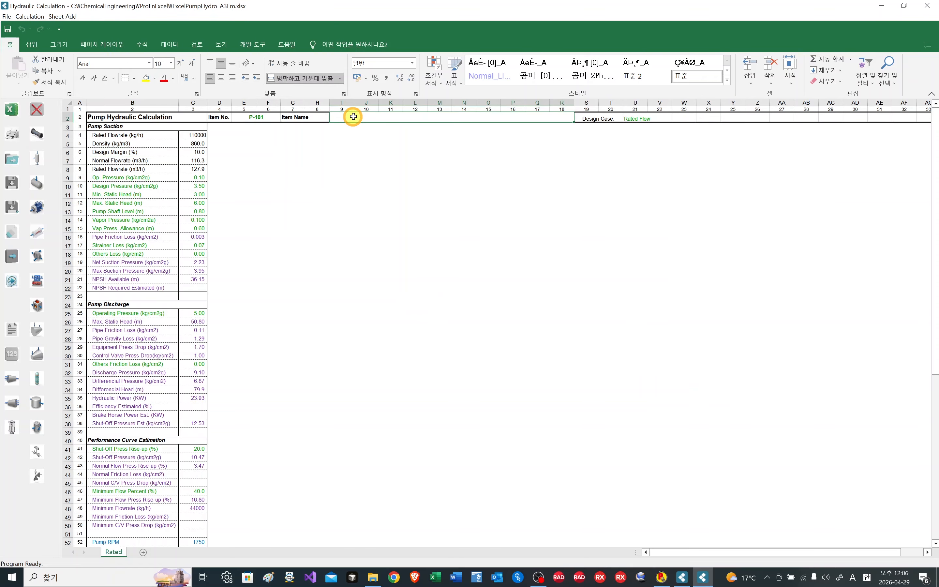
{"action": "left_click", "coordinate": [625, 119]}
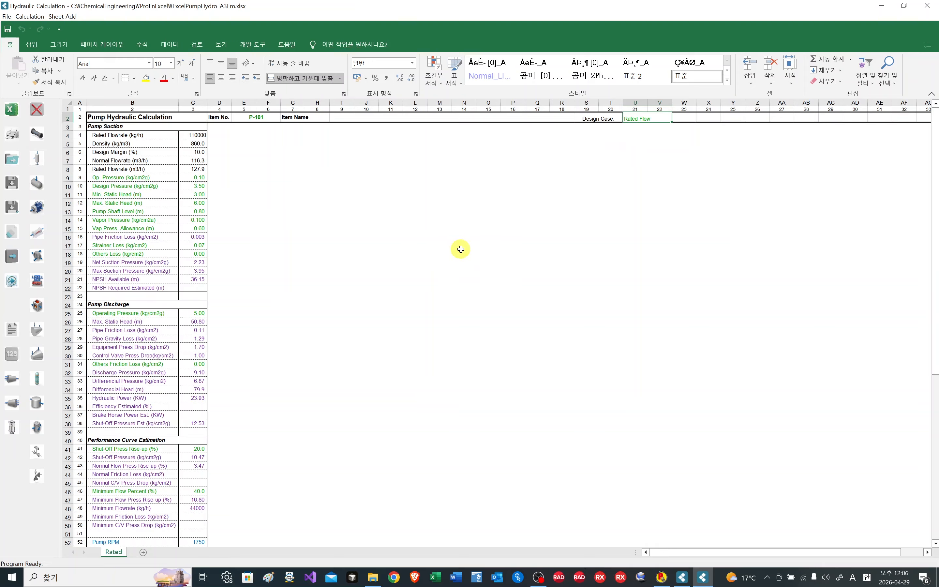
{"action": "left_click", "coordinate": [142, 212]}
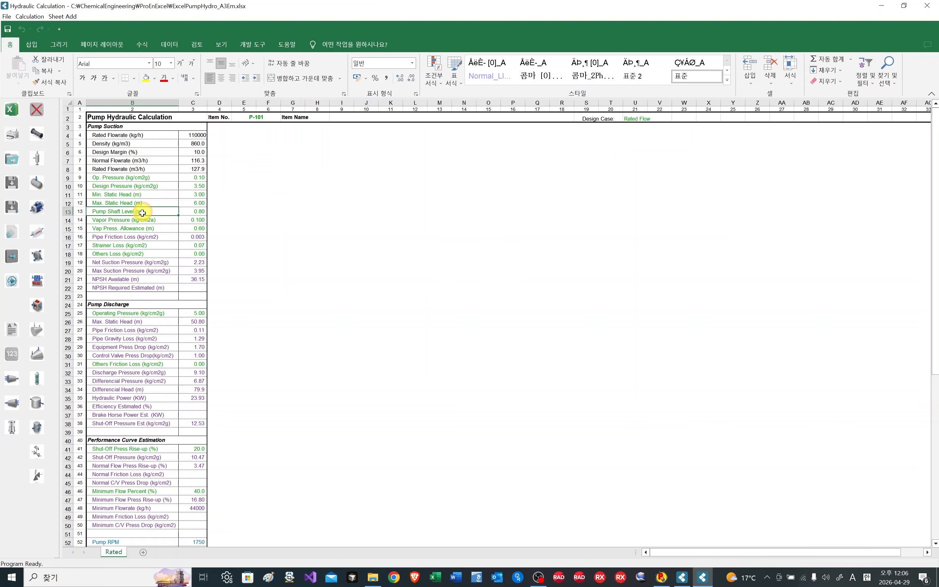
{"action": "left_click_drag", "start_coordinate": [198, 177], "coordinate": [200, 251]}
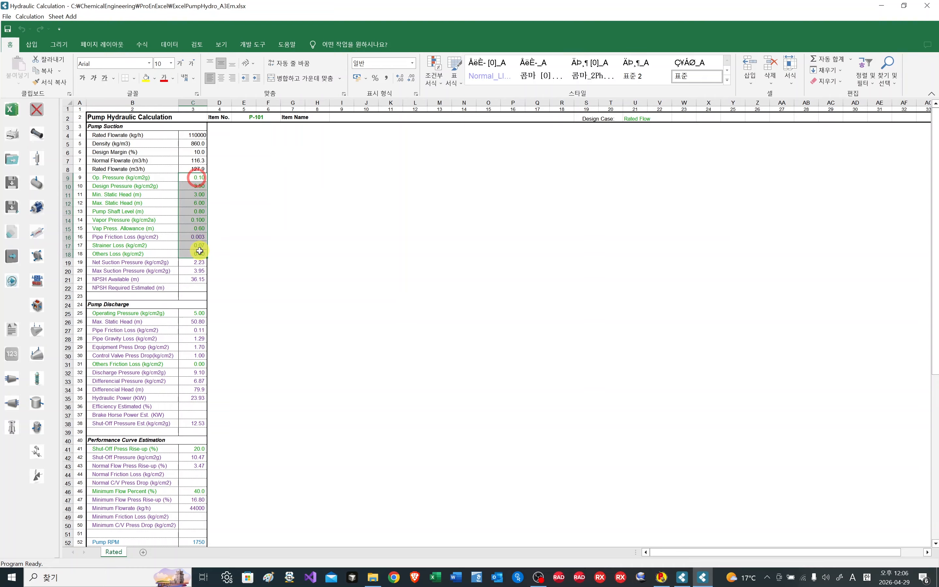
{"action": "left_click", "coordinate": [188, 313]}
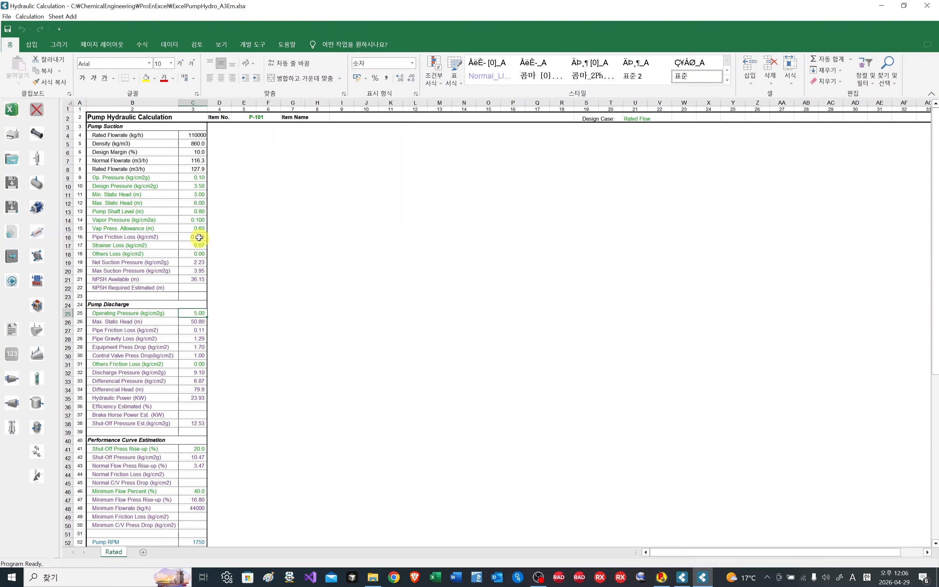
{"action": "left_click", "coordinate": [186, 183]}
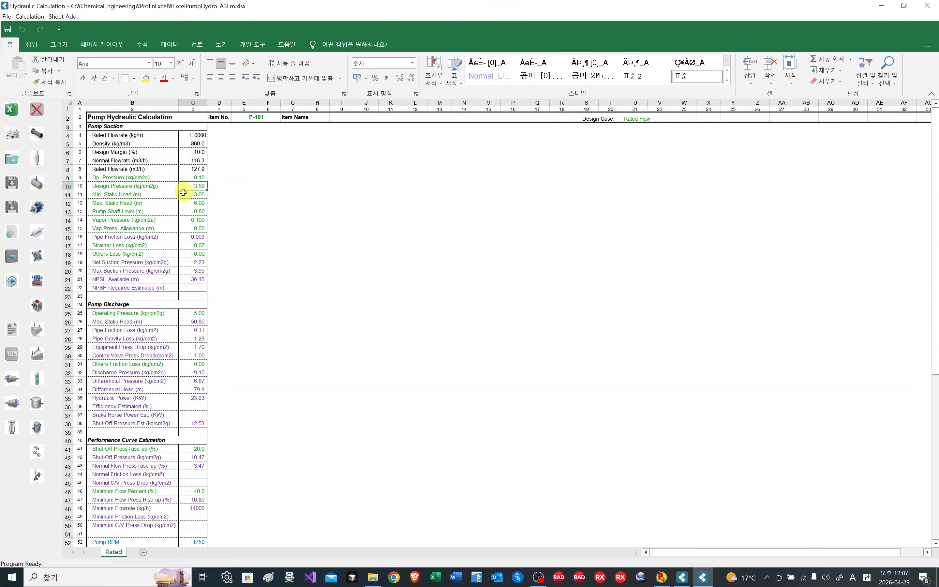
Step: Examine the Stream No. row from V101 through stream 3 and the rated flowrate of stream 3
{"action": "scroll", "coordinate": [183, 192], "scroll_direction": "down", "scroll_amount": 9}
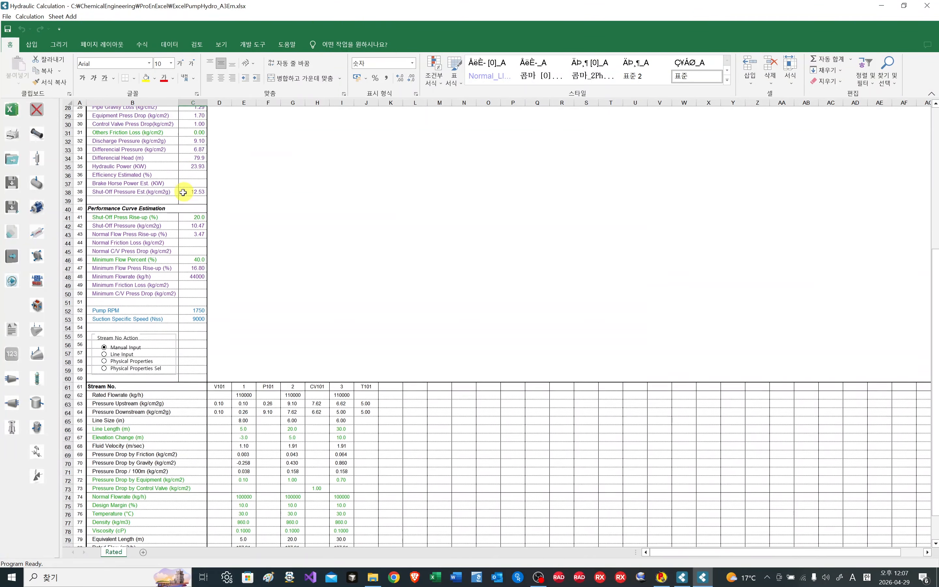
{"action": "scroll", "coordinate": [183, 193], "scroll_direction": "down", "scroll_amount": 2}
{"action": "left_click", "coordinate": [221, 338]}
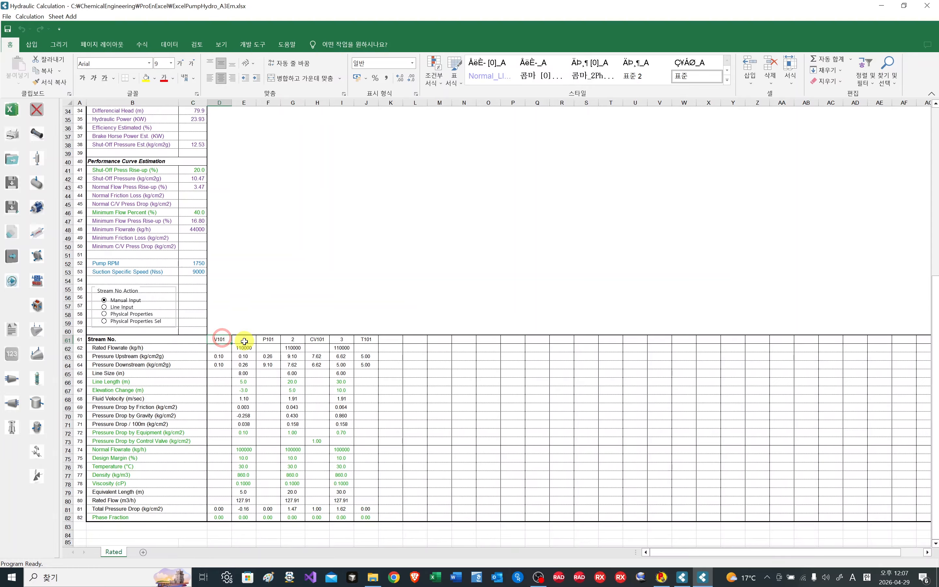
{"action": "left_click", "coordinate": [244, 340]}
{"action": "left_click", "coordinate": [268, 339]}
{"action": "left_click", "coordinate": [294, 339]}
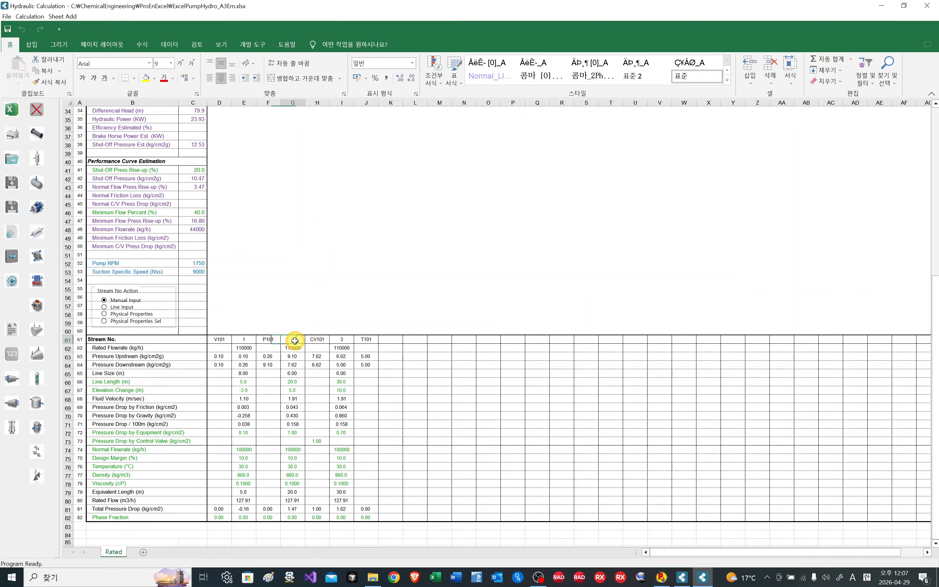
{"action": "left_click", "coordinate": [317, 339]}
{"action": "left_click", "coordinate": [338, 340]}
{"action": "left_click", "coordinate": [340, 346]}
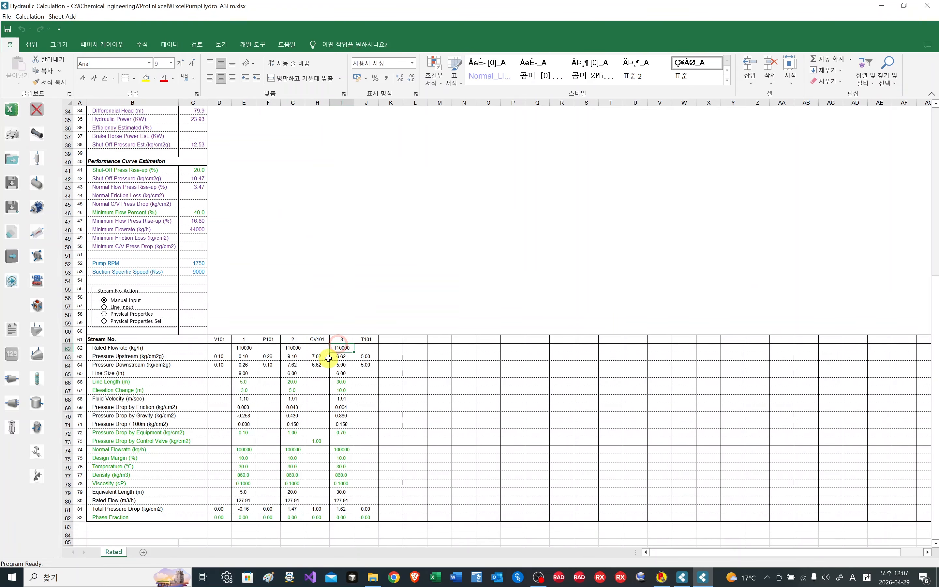
Step: Place a vertical vessel in the blank drawing area beside the Pump Discharge rows, labelled V101 with elevation EL3000
{"action": "scroll", "coordinate": [329, 357], "scroll_direction": "up", "scroll_amount": 7}
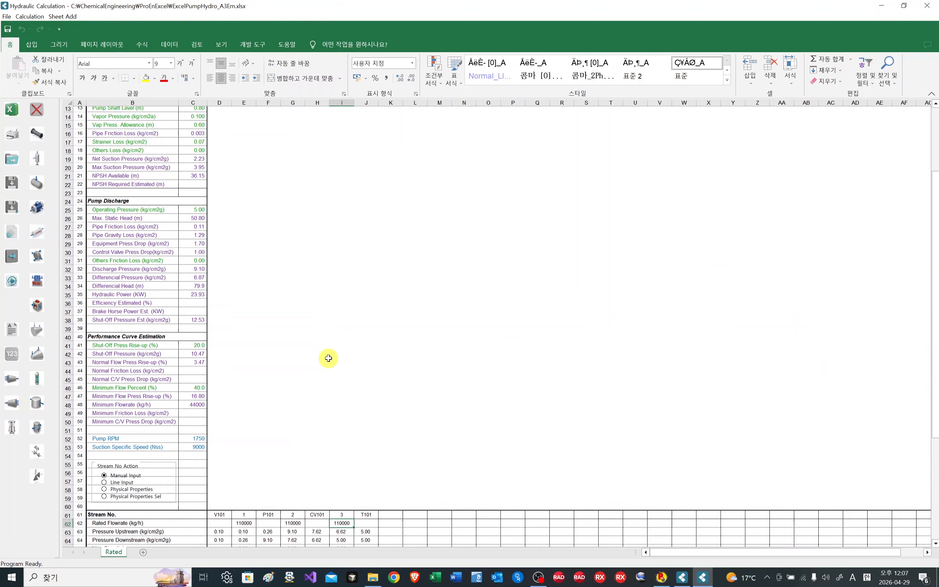
{"action": "left_click", "coordinate": [37, 158]}
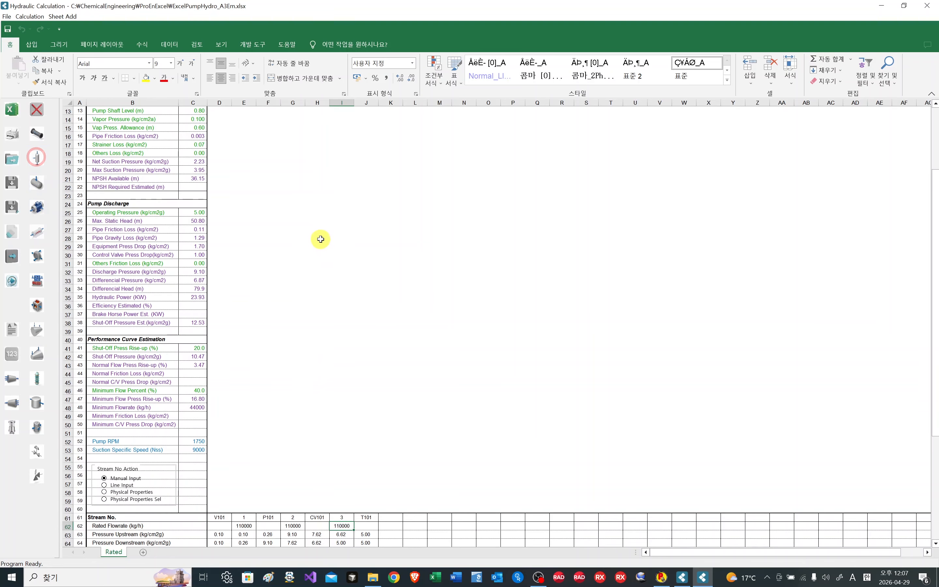
{"action": "left_click", "coordinate": [317, 219]}
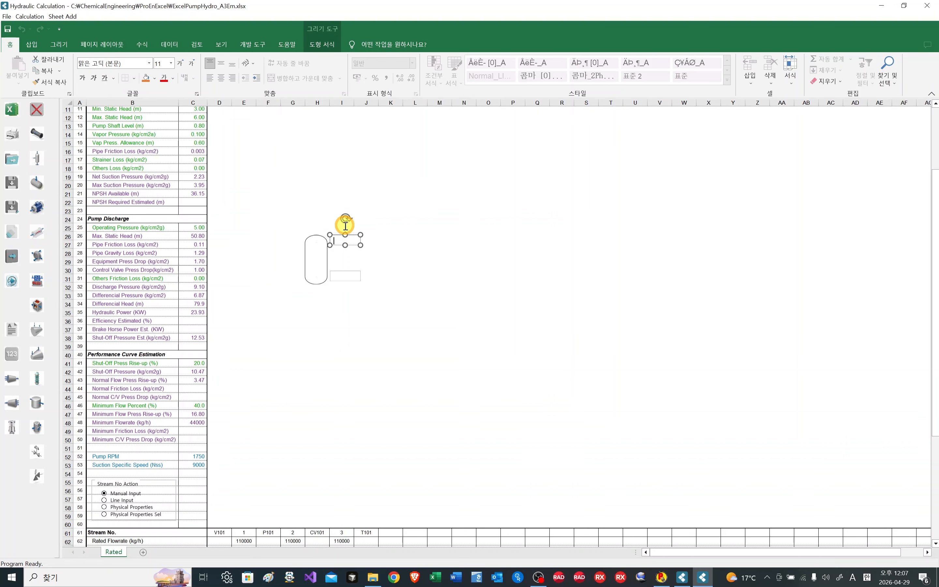
{"action": "left_click", "coordinate": [343, 238]}
{"action": "type", "text": "V"}
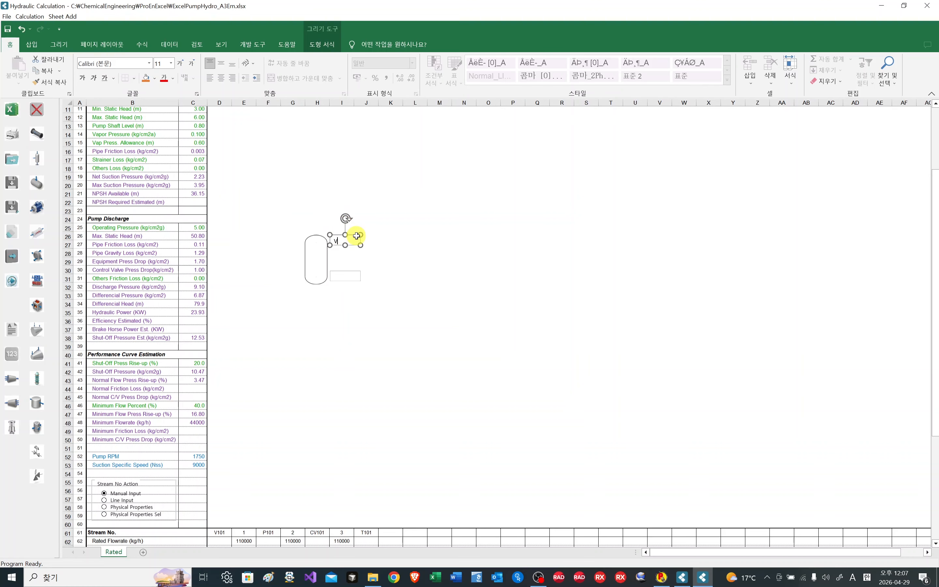
{"action": "type", "text": "101"}
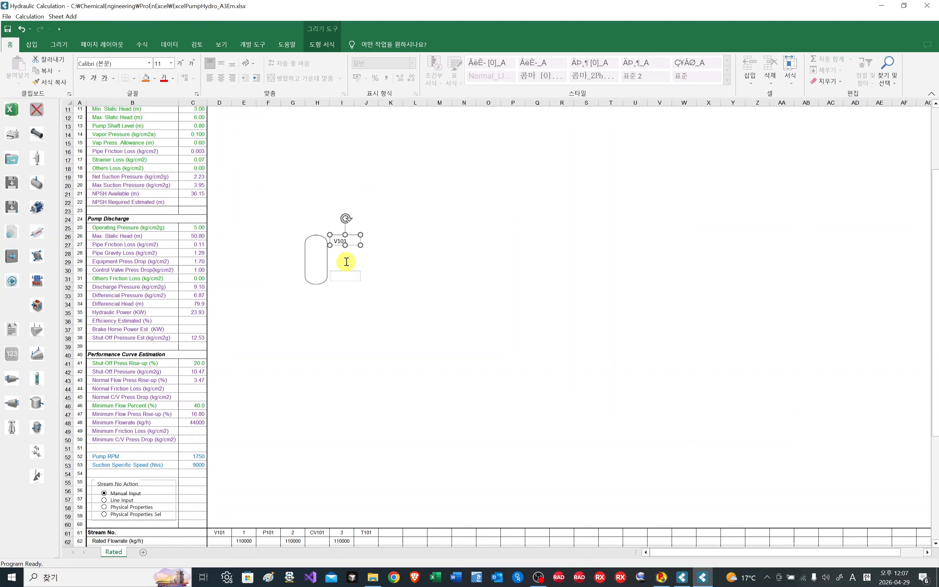
{"action": "left_click", "coordinate": [346, 272]}
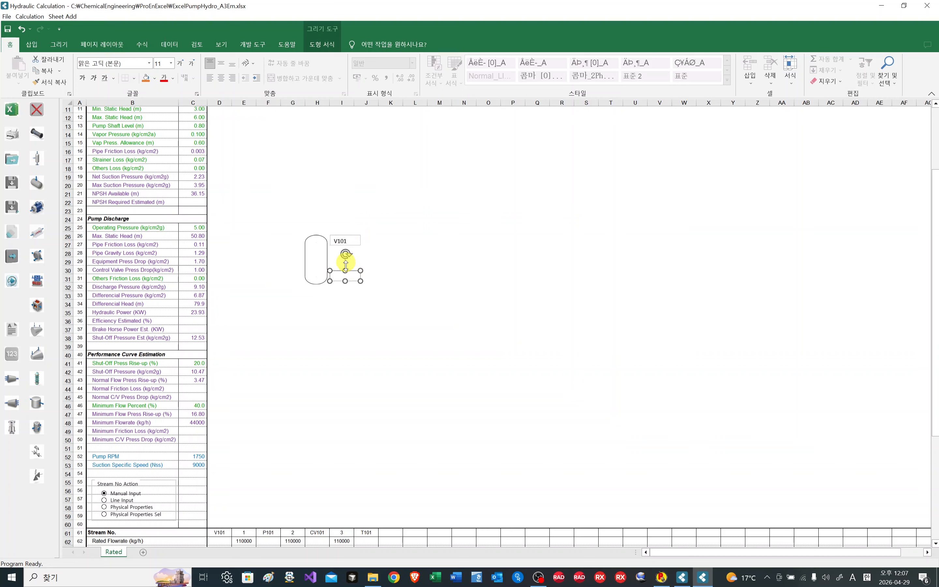
{"action": "type", "text": "EL3000"}
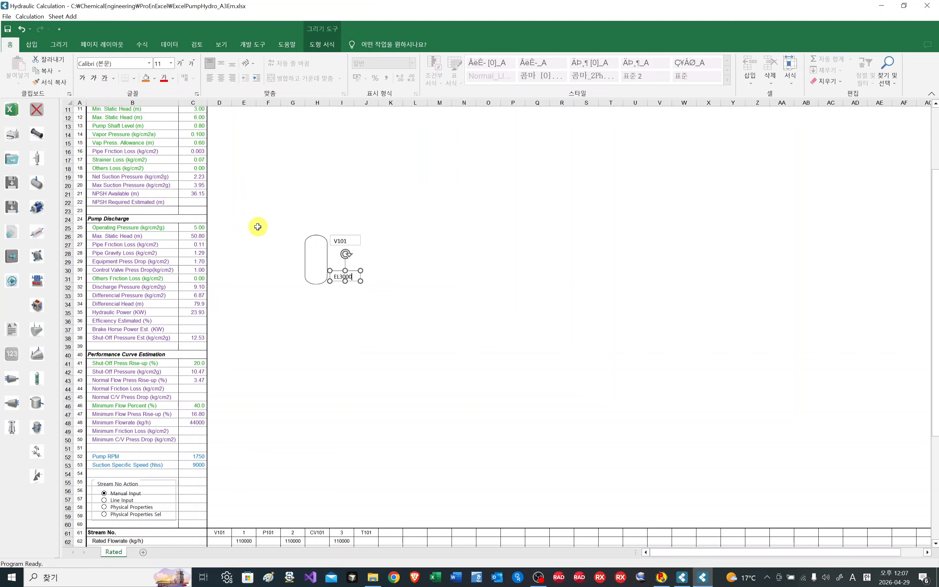
Step: Place a pump below and to the right of vessel V101 and label it P101
{"action": "scroll", "coordinate": [260, 213], "scroll_direction": "up", "scroll_amount": 2}
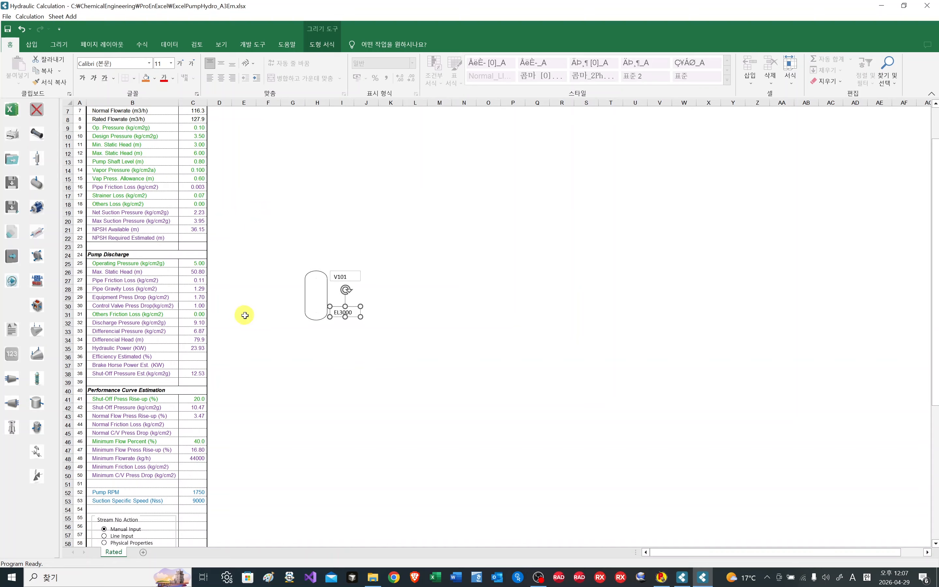
{"action": "left_click", "coordinate": [38, 208]}
{"action": "left_click", "coordinate": [407, 371]}
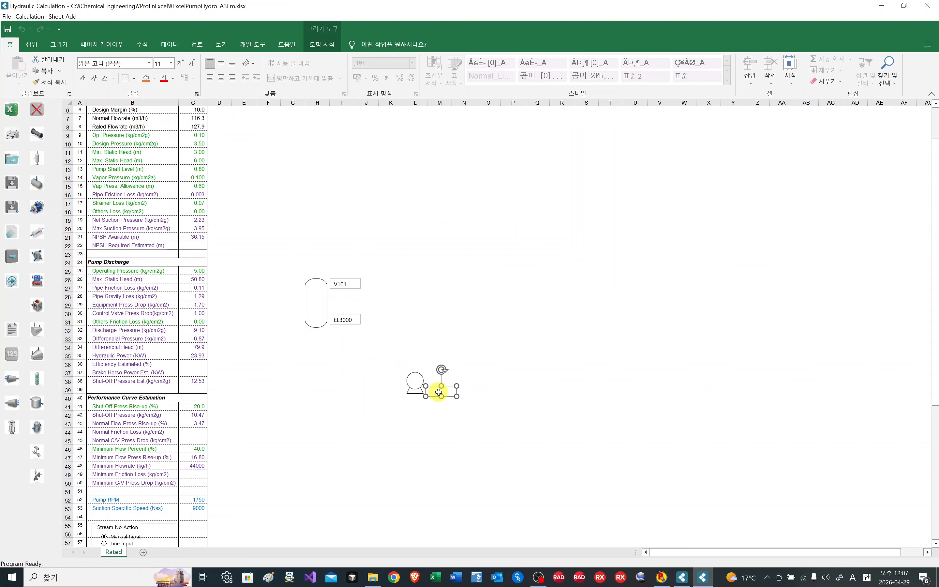
{"action": "left_click", "coordinate": [441, 387]}
{"action": "left_click", "coordinate": [447, 391]}
{"action": "type", "text": "P101"}
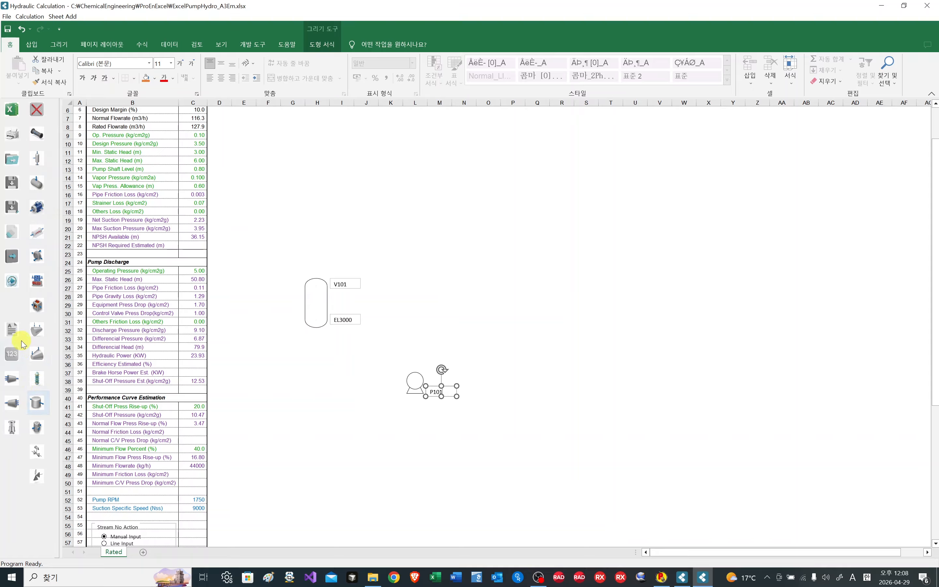
Step: Place a control valve to the right of vessel V101, above the pump's level, and label it CV101
{"action": "left_click", "coordinate": [36, 451]}
{"action": "left_click", "coordinate": [575, 279]}
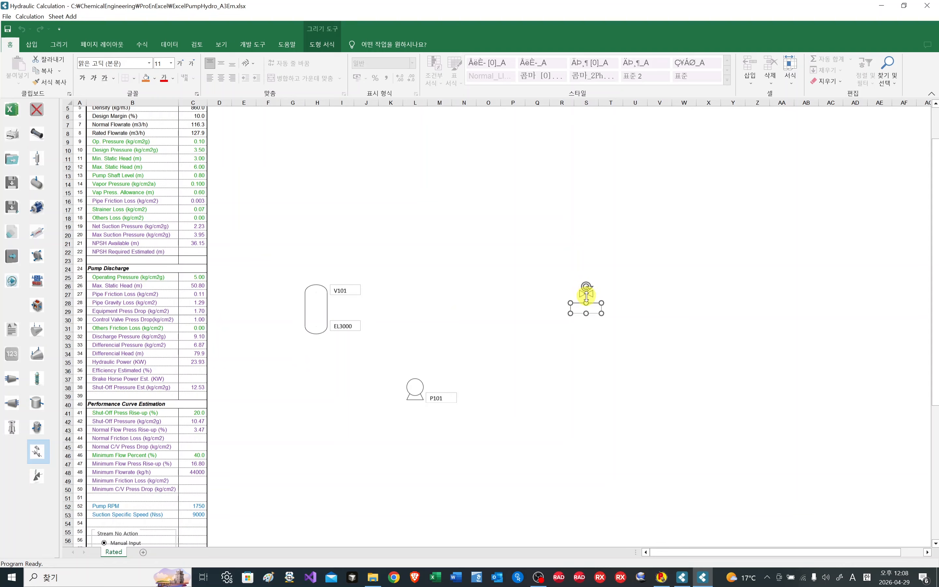
{"action": "left_click", "coordinate": [587, 293]}
{"action": "type", "text": "c"}
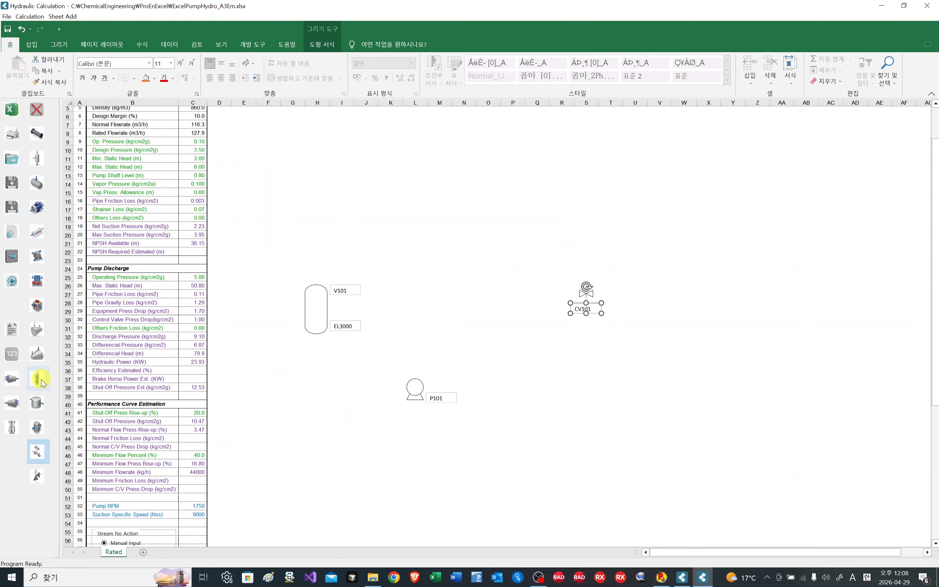
Step: Place a tray column above and to the right of control valve CV101 and label it T101
{"action": "left_click", "coordinate": [749, 202]}
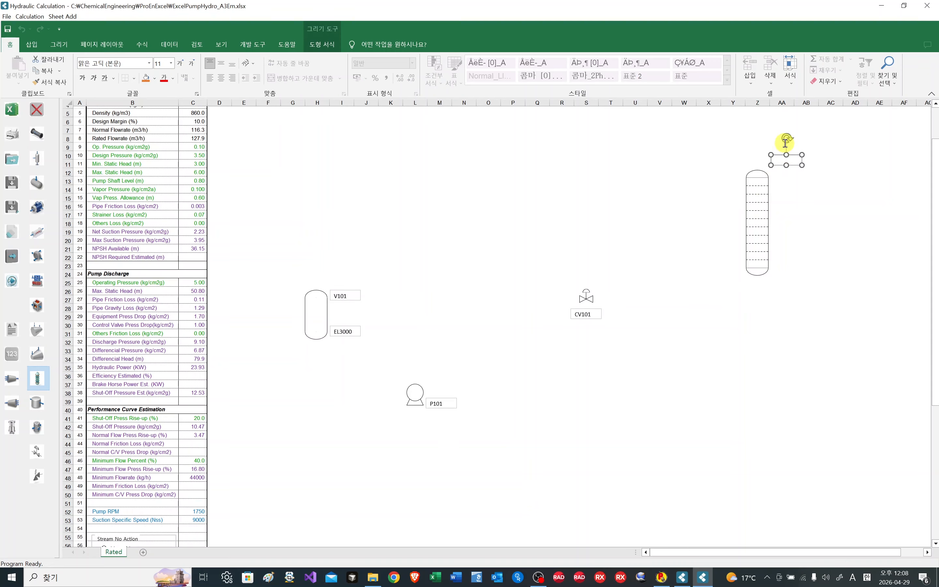
{"action": "left_click", "coordinate": [784, 142]}
{"action": "type", "text": "T101"}
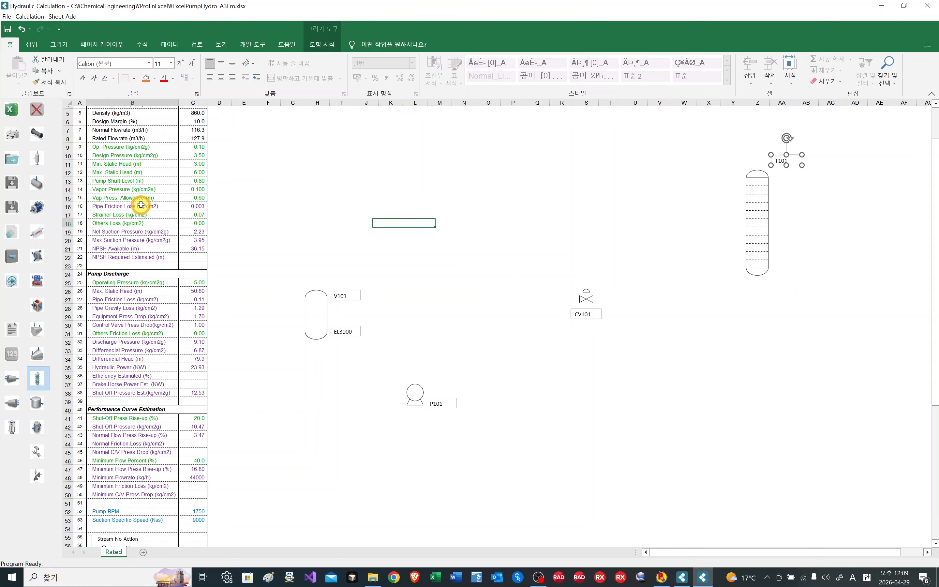
{"action": "key", "text": "Escape"}
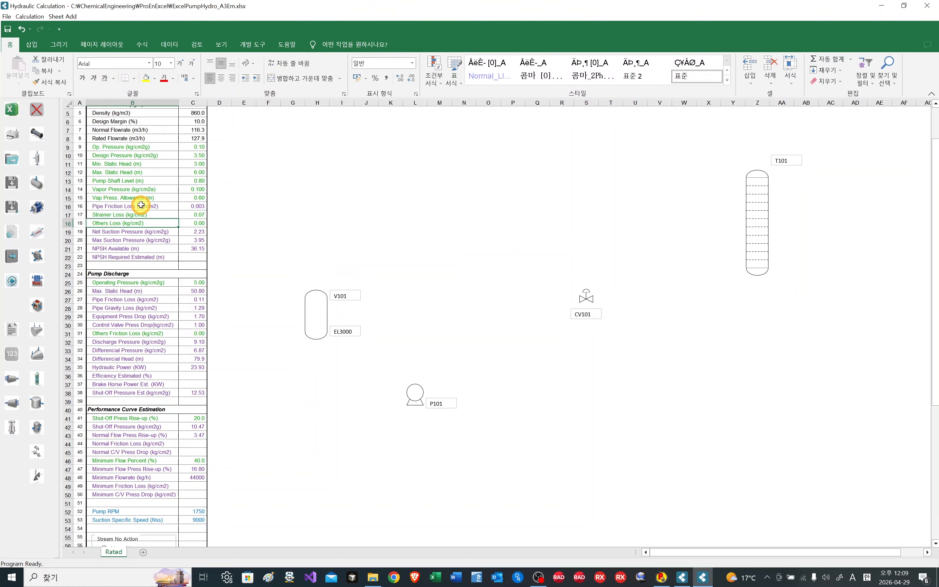
Step: Place three stream lines with number markers: between V101 and P101, between P101 and CV101, and between CV101 and T101
{"action": "left_click", "coordinate": [42, 135]}
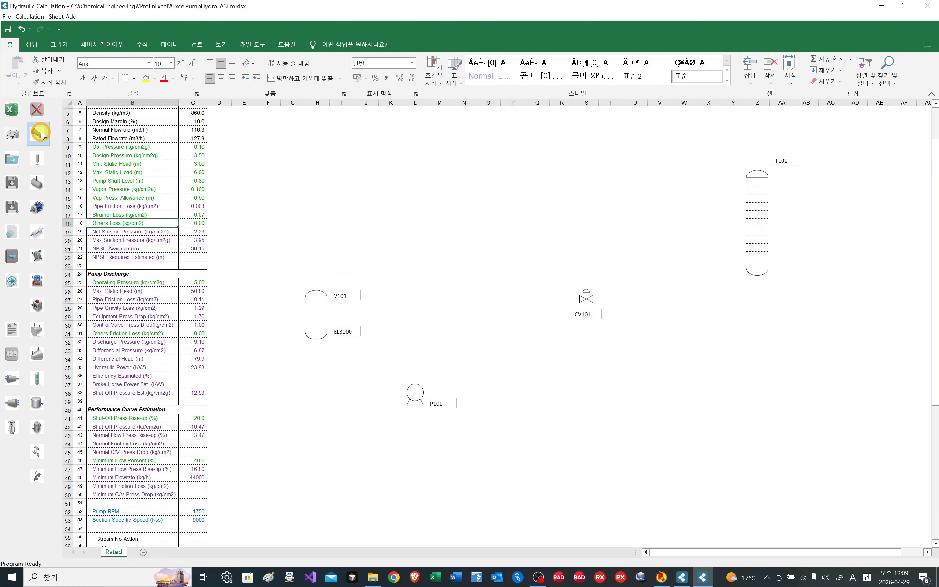
{"action": "left_click", "coordinate": [343, 357]}
{"action": "scroll", "coordinate": [344, 358], "scroll_direction": "up", "scroll_amount": 1}
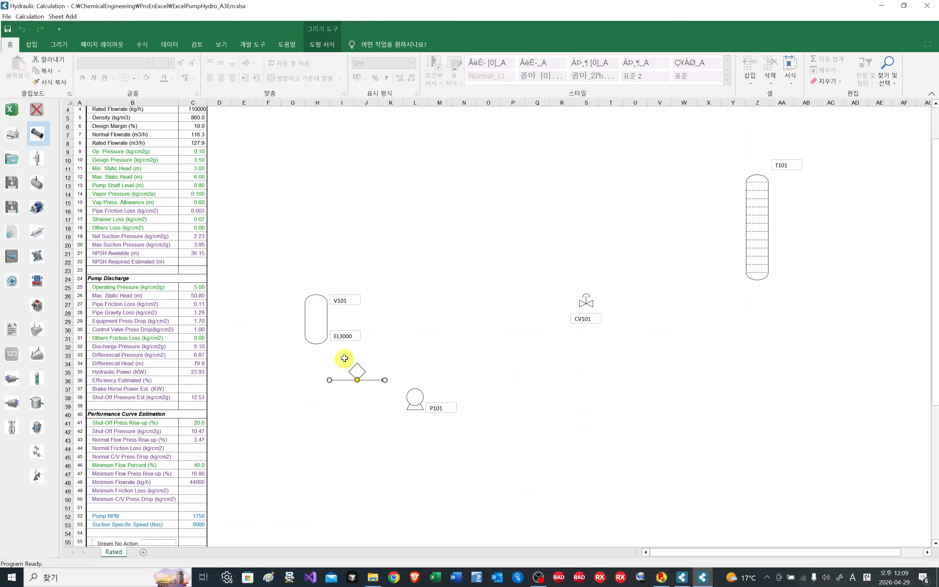
{"action": "left_click", "coordinate": [482, 324]}
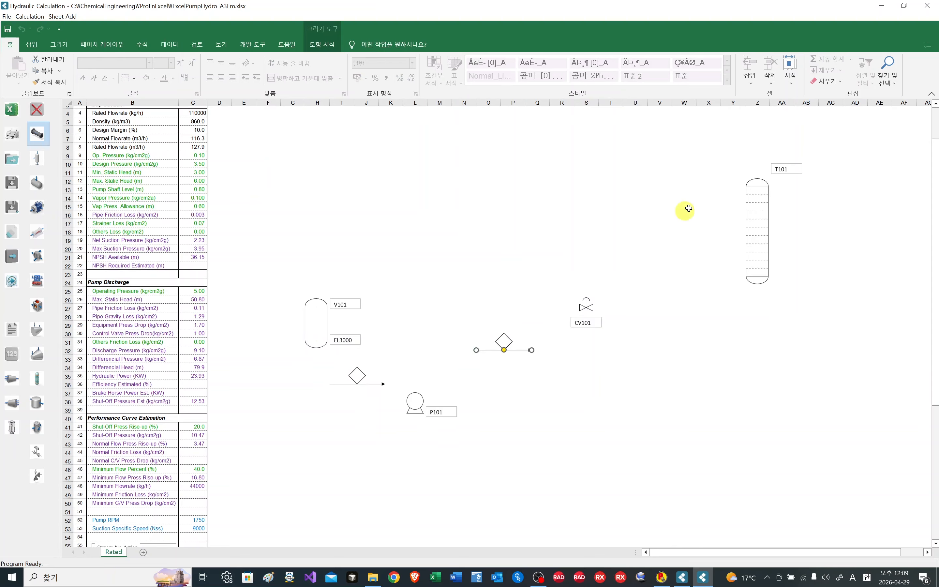
{"action": "left_click", "coordinate": [654, 242]}
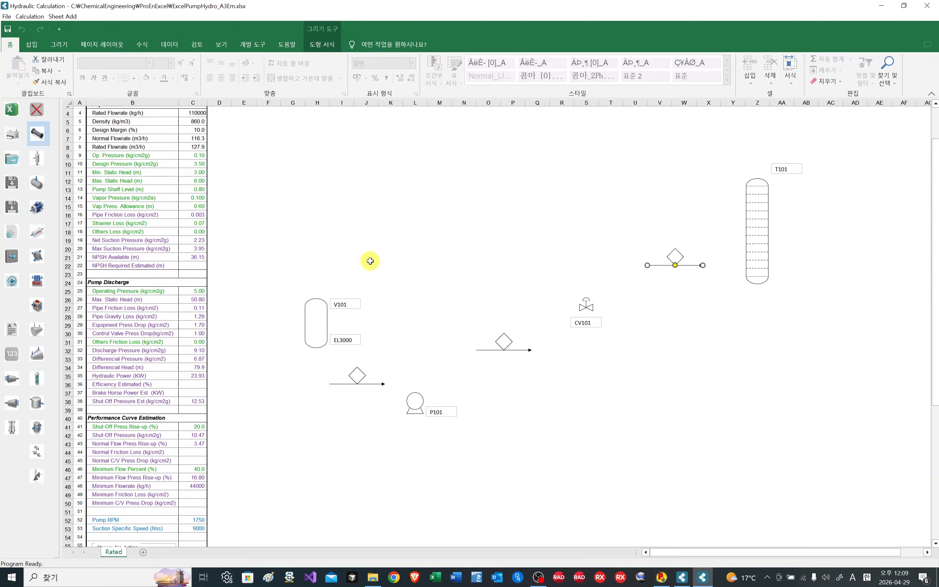
{"action": "key", "text": "Escape"}
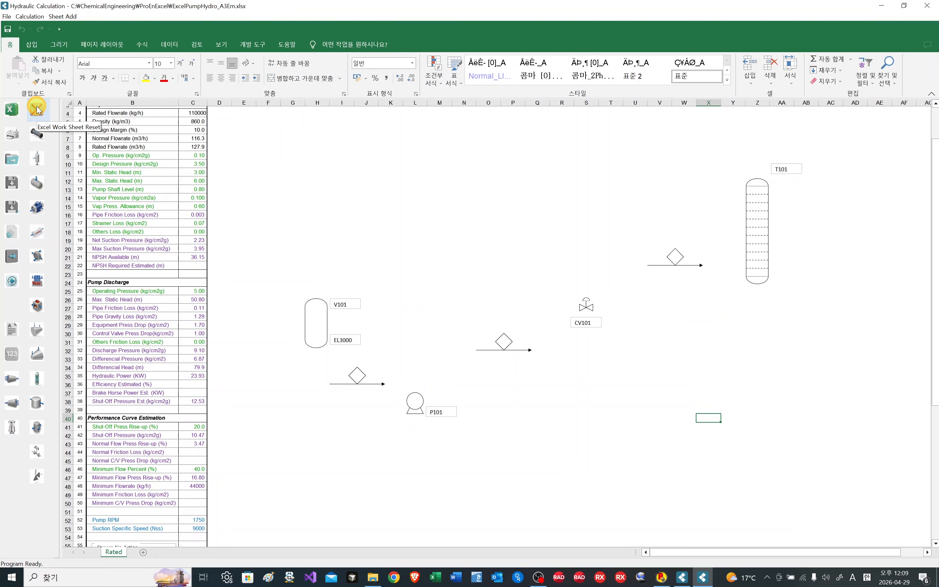
{"action": "left_click", "coordinate": [365, 187]}
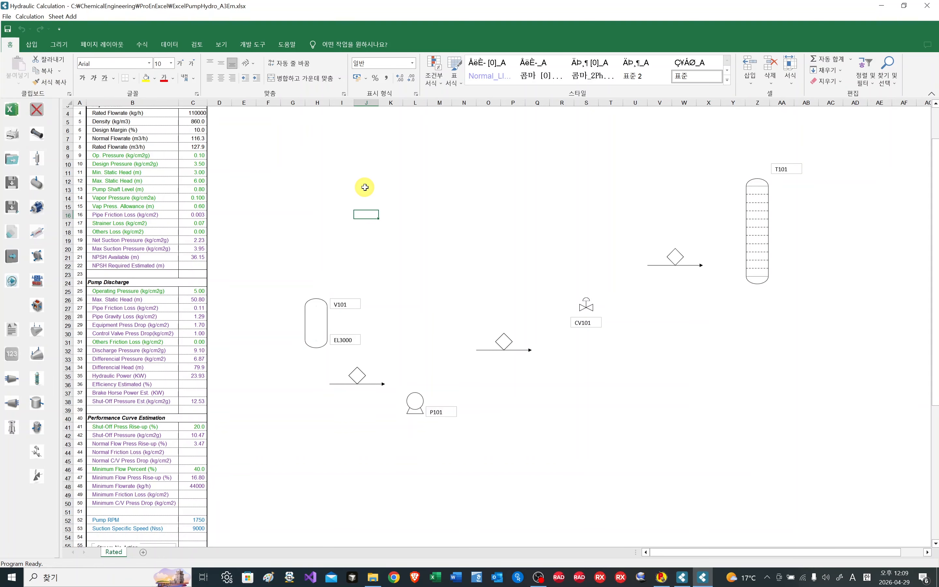
{"action": "scroll", "coordinate": [387, 201], "scroll_direction": "up", "scroll_amount": 1}
{"action": "scroll", "coordinate": [388, 201], "scroll_direction": "down", "scroll_amount": 3}
{"action": "scroll", "coordinate": [386, 201], "scroll_direction": "down", "scroll_amount": 1}
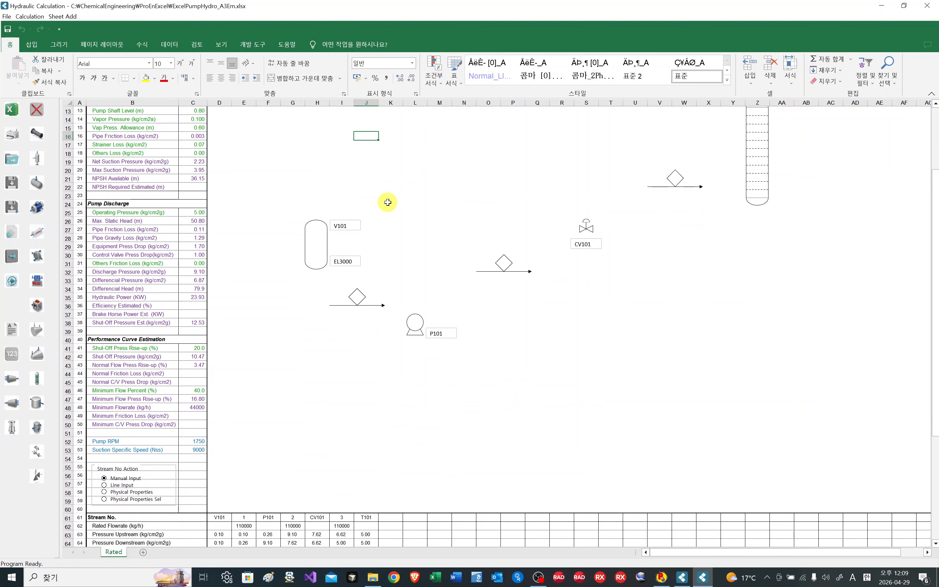
{"action": "scroll", "coordinate": [394, 196], "scroll_direction": "up", "scroll_amount": 2}
{"action": "left_click", "coordinate": [397, 196]}
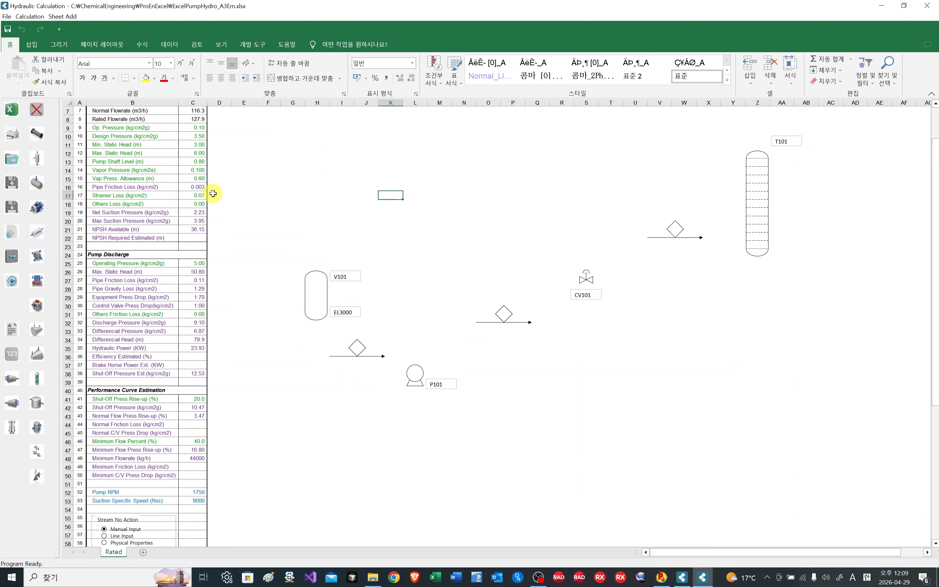
Step: Connect the first stream line from the bottom of V101 straight down and across to pump P101, with its marker numbered 1
{"action": "left_click", "coordinate": [381, 357]}
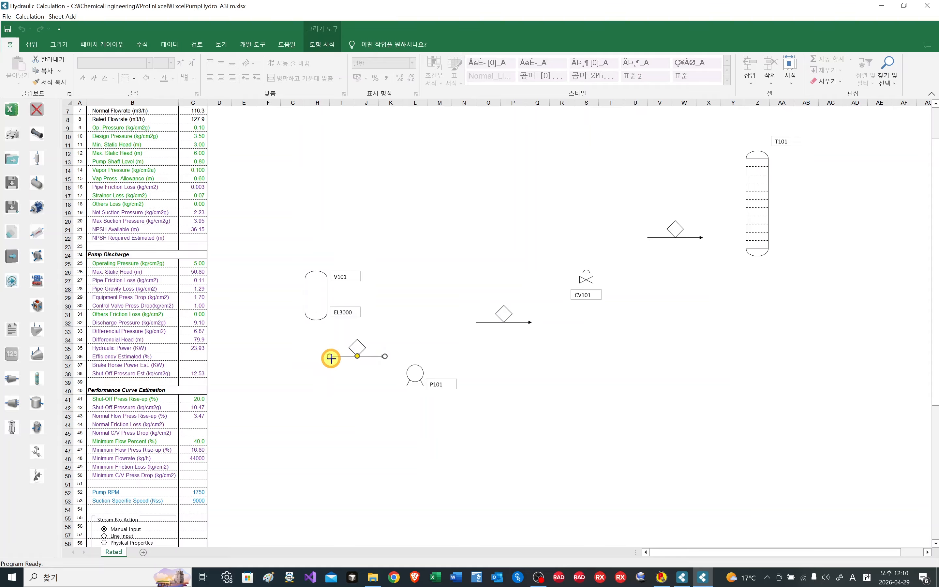
{"action": "left_click_drag", "start_coordinate": [330, 356], "coordinate": [316, 321]}
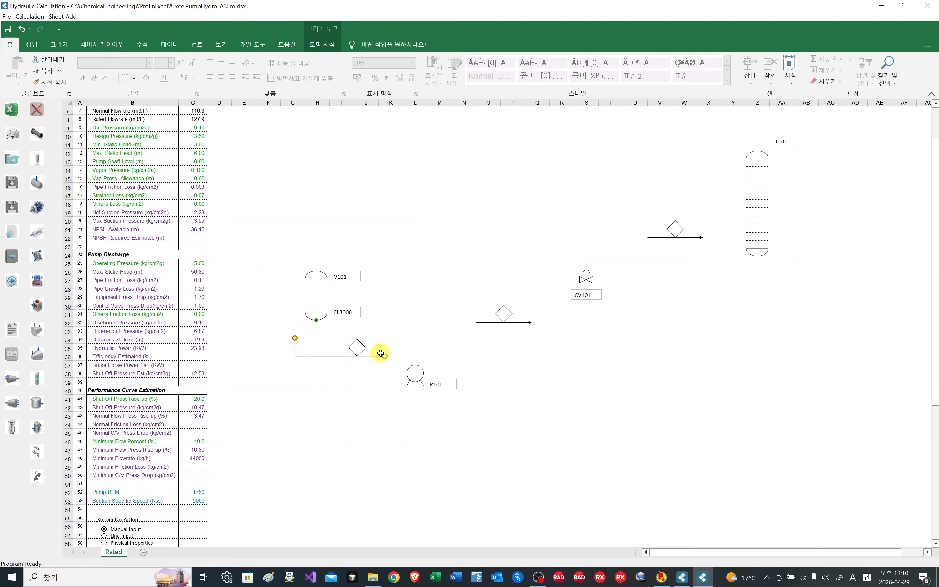
{"action": "left_click_drag", "start_coordinate": [384, 357], "coordinate": [406, 373]}
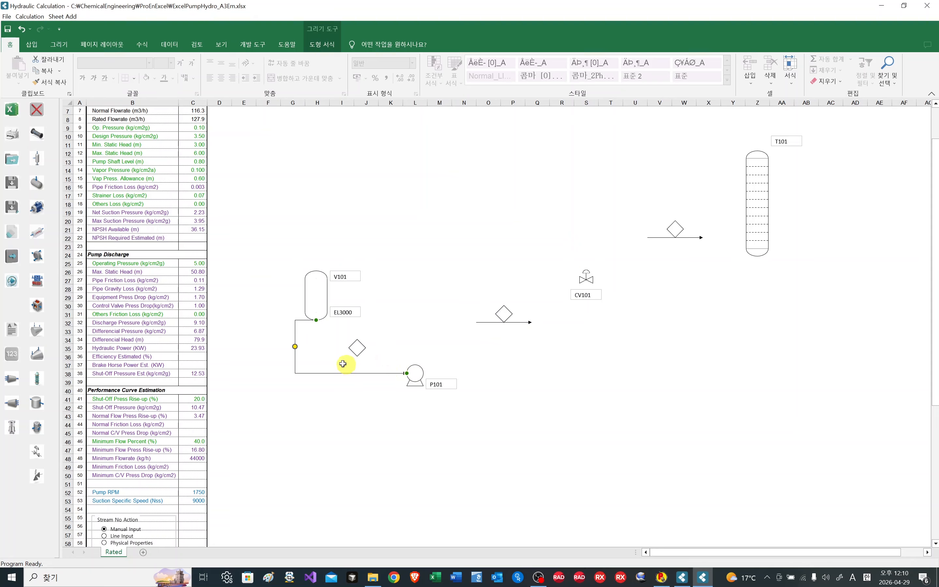
{"action": "left_click_drag", "start_coordinate": [295, 346], "coordinate": [326, 349]}
{"action": "left_click", "coordinate": [360, 349]}
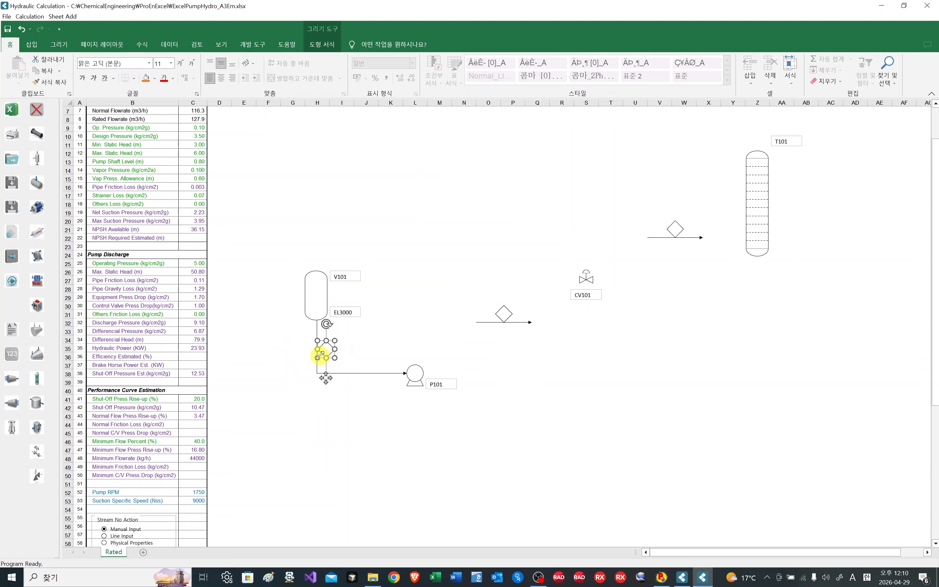
{"action": "type", "text": "1"}
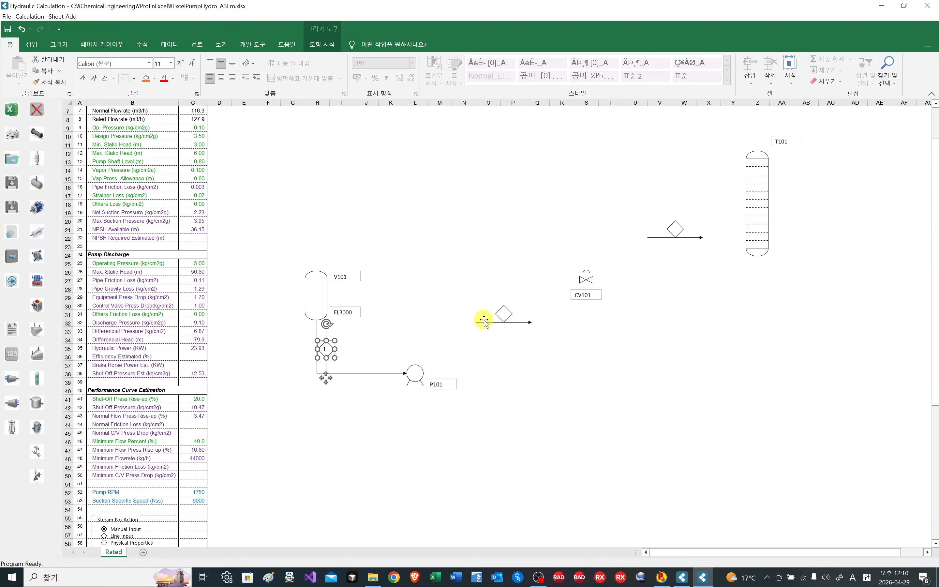
Step: Connect the second stream line from the top of pump P101 to the inlet of CV101, with its marker on the line numbered 2
{"action": "left_click", "coordinate": [523, 322]}
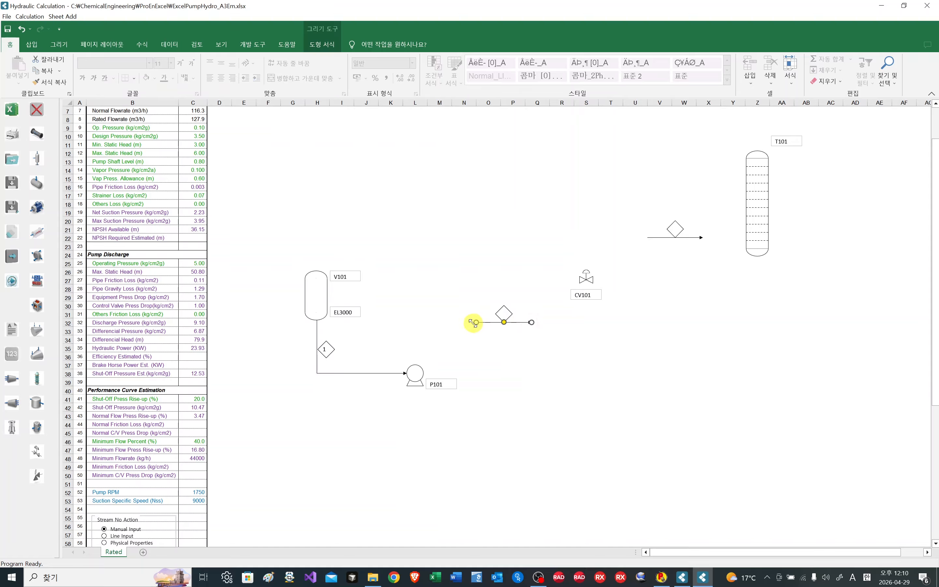
{"action": "left_click_drag", "start_coordinate": [477, 322], "coordinate": [413, 366]}
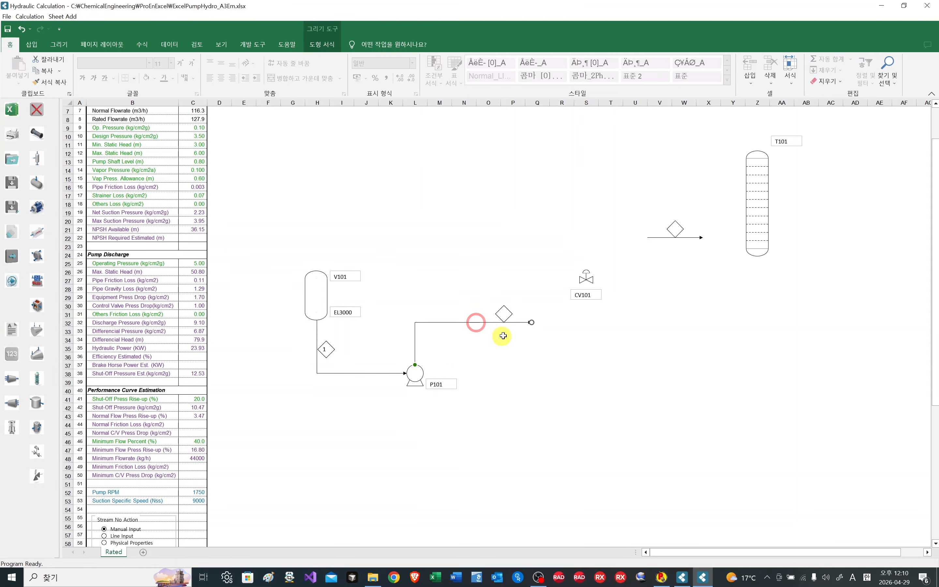
{"action": "left_click_drag", "start_coordinate": [530, 322], "coordinate": [579, 280]}
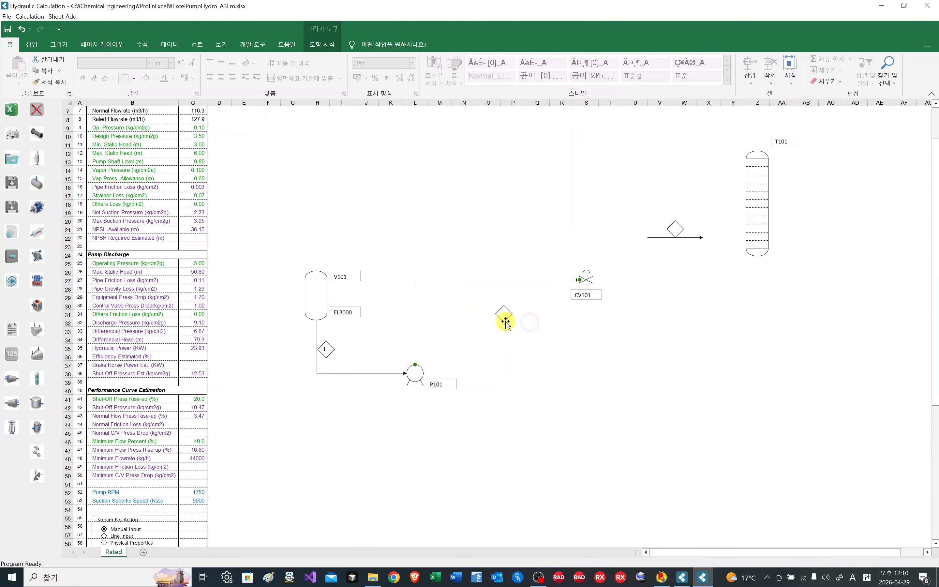
{"action": "left_click_drag", "start_coordinate": [505, 323], "coordinate": [511, 279]}
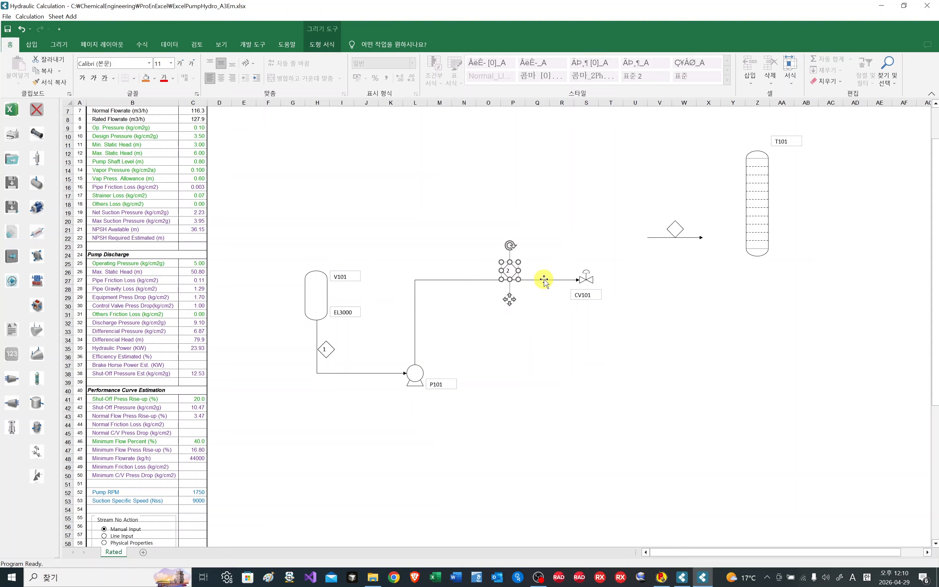
Step: Connect the third stream line from the outlet of CV101 to the side of column T101, with its marker on the line numbered 3
{"action": "left_click", "coordinate": [702, 238]}
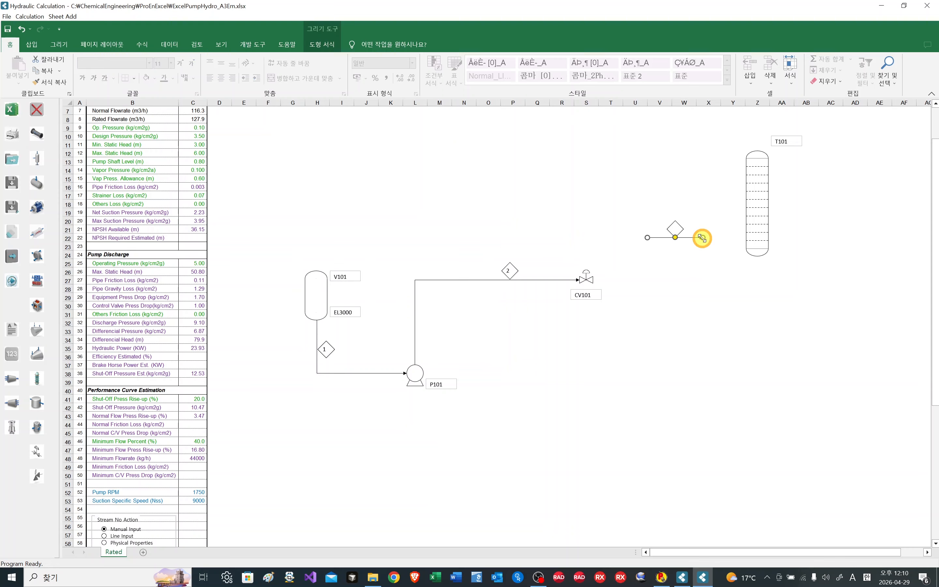
{"action": "left_click_drag", "start_coordinate": [645, 238], "coordinate": [591, 279]}
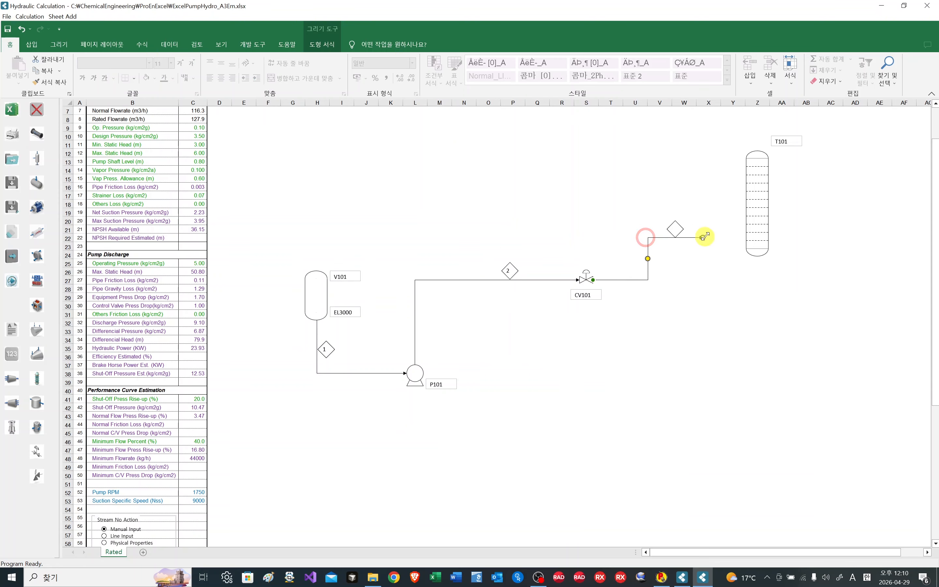
{"action": "left_click_drag", "start_coordinate": [704, 236], "coordinate": [748, 204]}
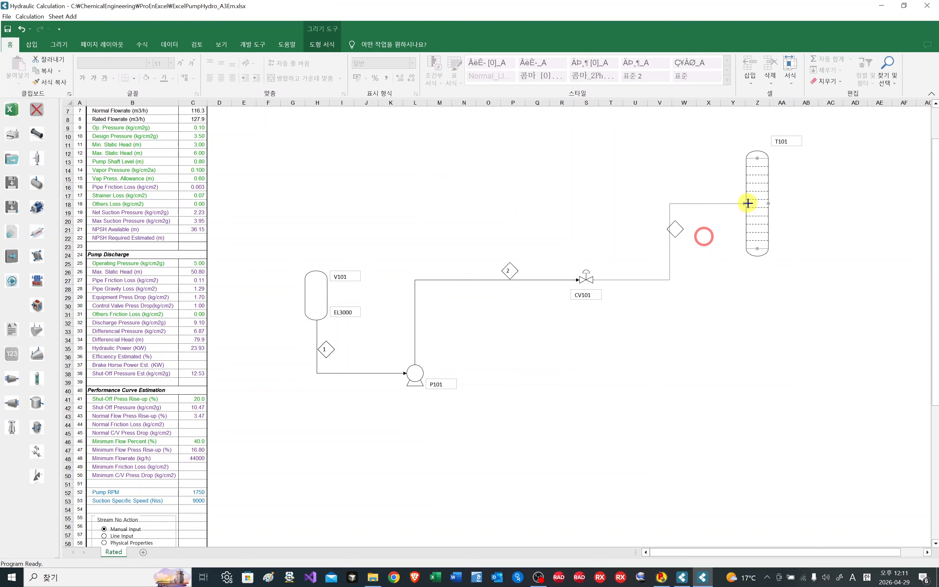
{"action": "left_click", "coordinate": [678, 233]}
{"action": "mouse_move", "coordinate": [679, 233]}
{"action": "left_mouse_down"}
{"action": "mouse_move", "coordinate": [706, 203]}
{"action": "mouse_move", "coordinate": [698, 201]}
{"action": "left_mouse_up"}
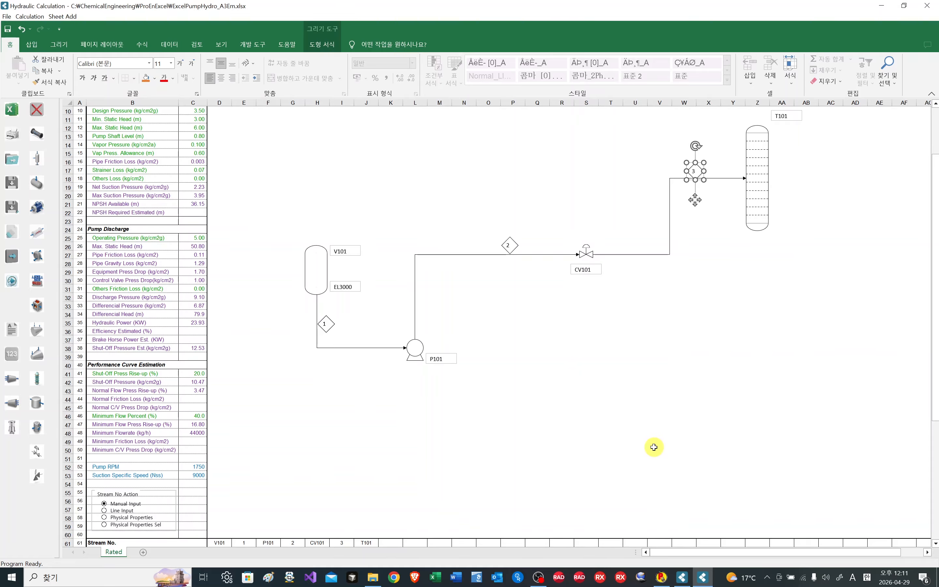
Step: Clear the Line Length and Elevation Change values of streams 1 to 3 in the stream table
{"action": "scroll", "coordinate": [653, 447], "scroll_direction": "down", "scroll_amount": 4}
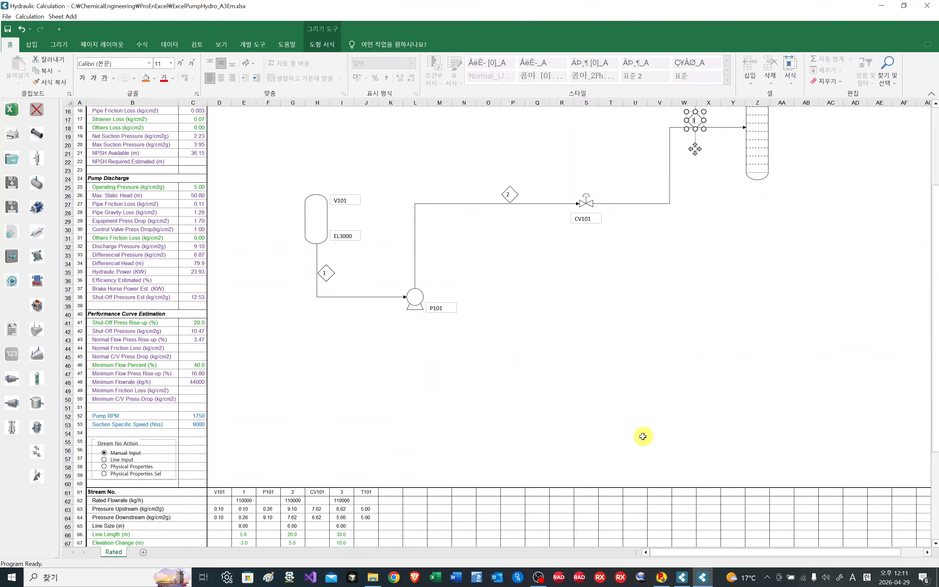
{"action": "scroll", "coordinate": [642, 436], "scroll_direction": "up", "scroll_amount": 4}
{"action": "scroll", "coordinate": [638, 429], "scroll_direction": "down", "scroll_amount": 4}
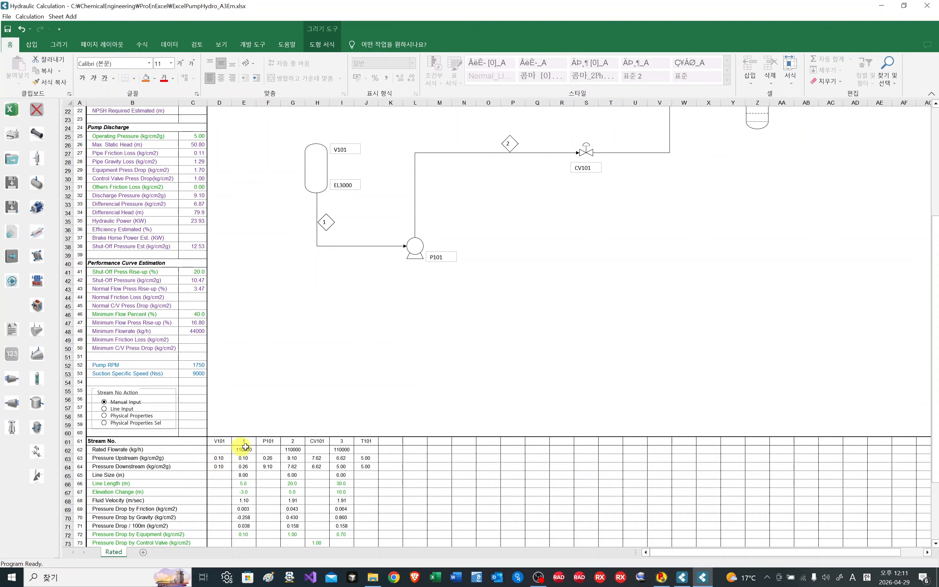
{"action": "scroll", "coordinate": [382, 396], "scroll_direction": "down", "scroll_amount": 4}
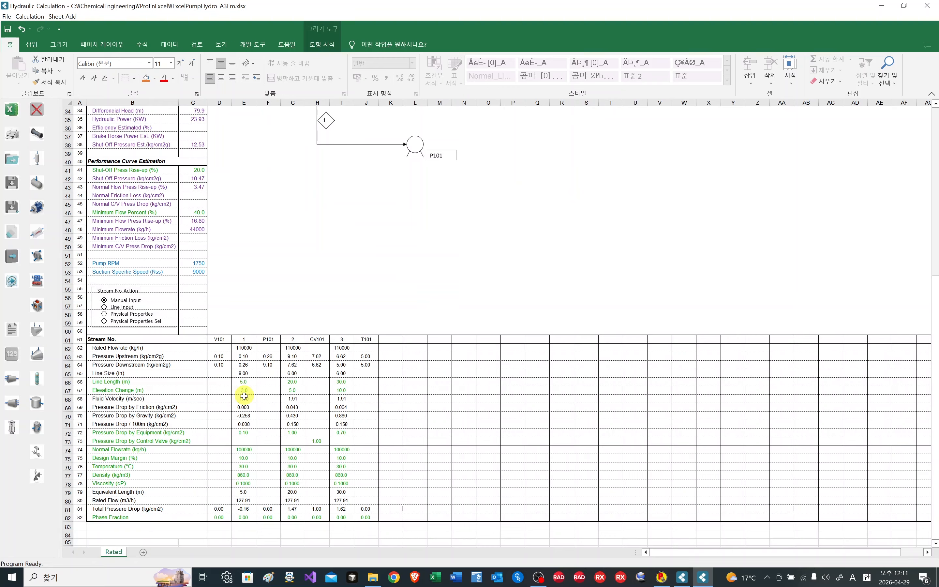
{"action": "left_click", "coordinate": [242, 381]}
{"action": "left_click_drag", "start_coordinate": [241, 381], "coordinate": [343, 387]}
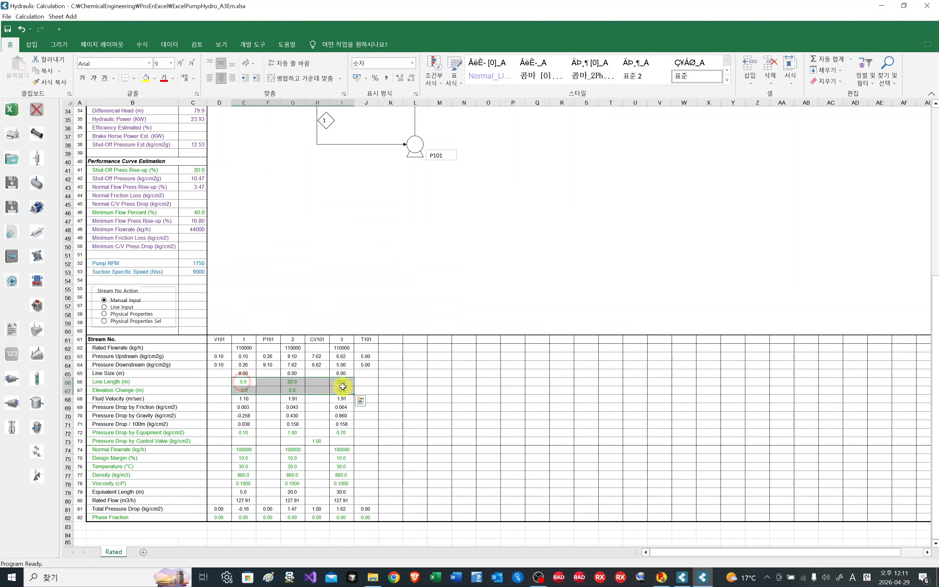
{"action": "key", "text": "Delete"}
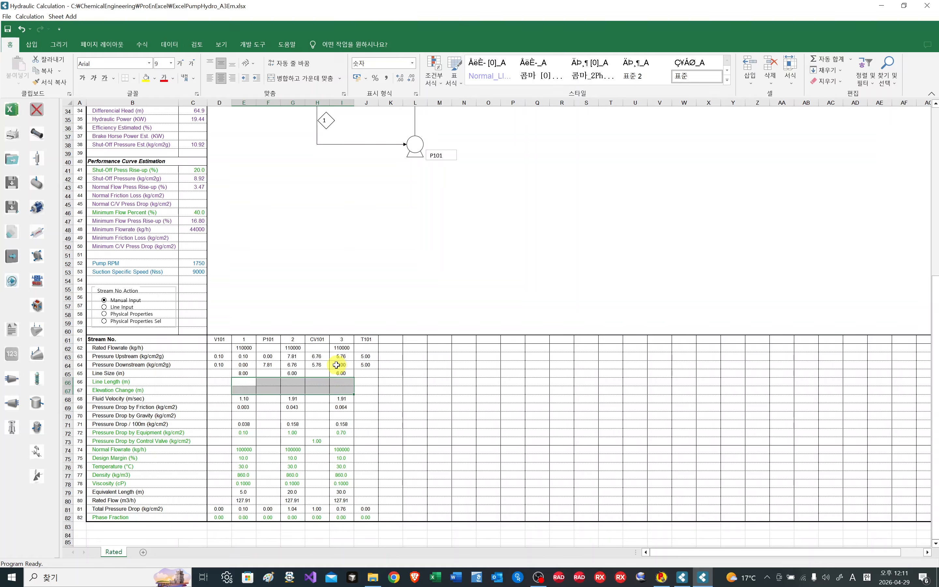
Step: Clear the Stream No. row entries from V101 through T101
{"action": "left_click", "coordinate": [214, 341]}
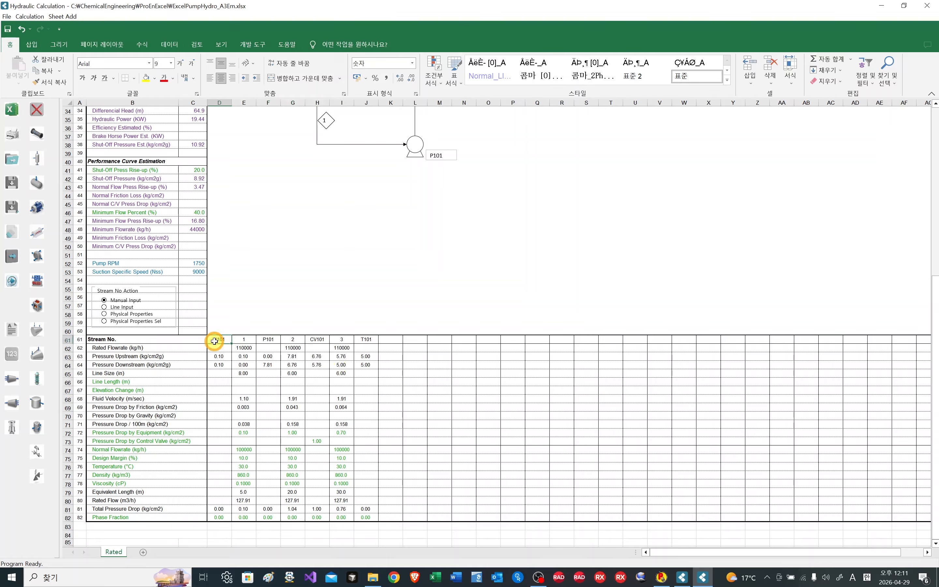
{"action": "left_click_drag", "start_coordinate": [214, 341], "coordinate": [368, 339]}
{"action": "key", "text": "Delete"}
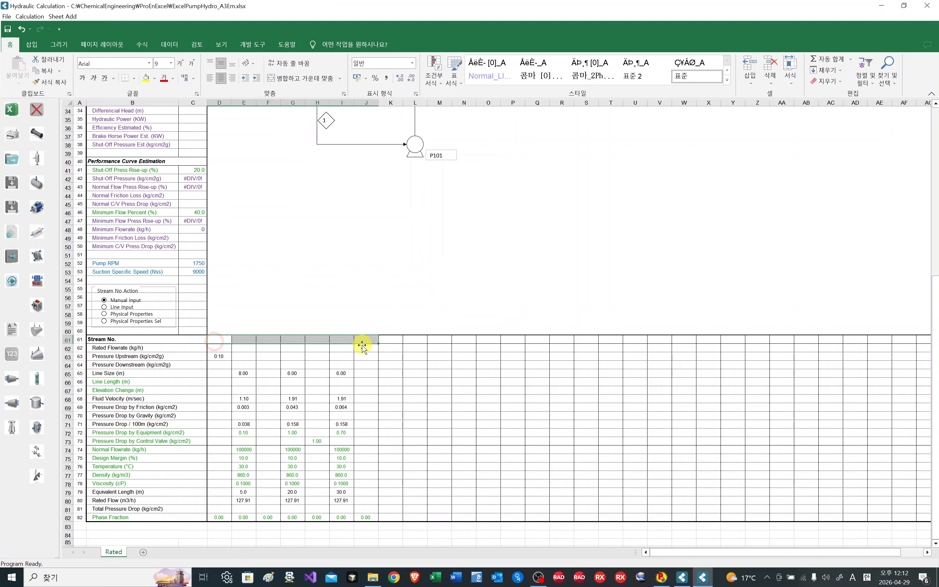
Step: Inspect the cell contents of Pressure Downstream and Line Size in the first stream's column without changing them
{"action": "left_click", "coordinate": [243, 373]}
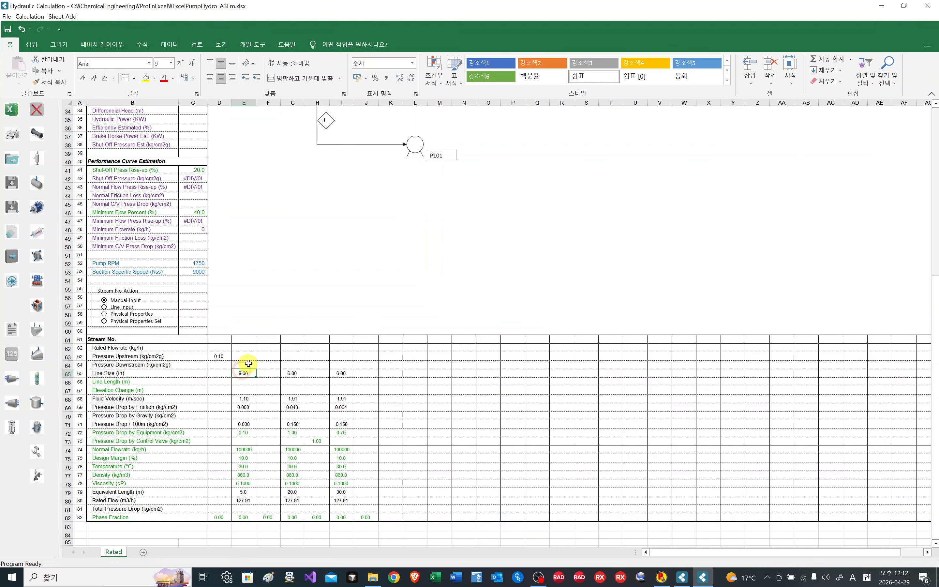
{"action": "double_click", "coordinate": [249, 363]}
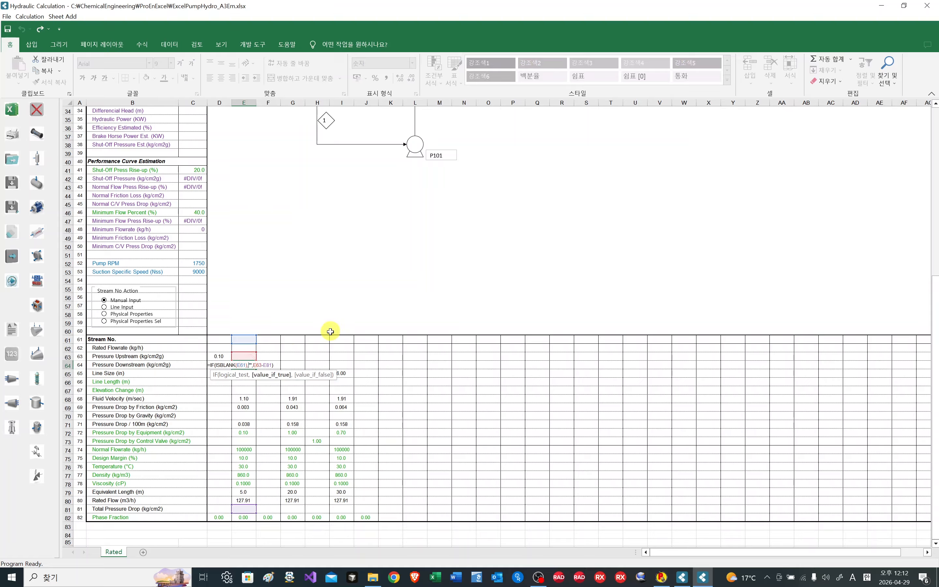
{"action": "key", "text": "Escape"}
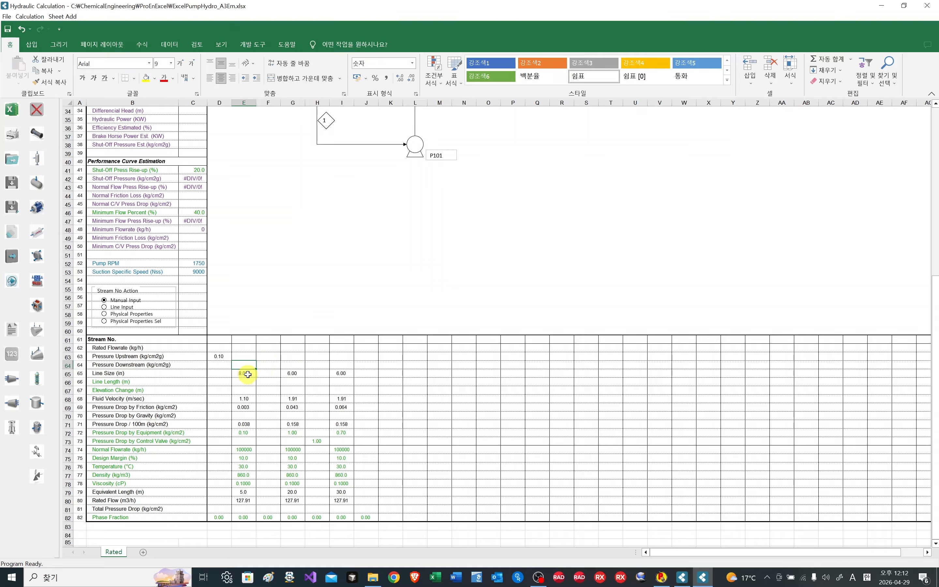
{"action": "double_click", "coordinate": [247, 373]}
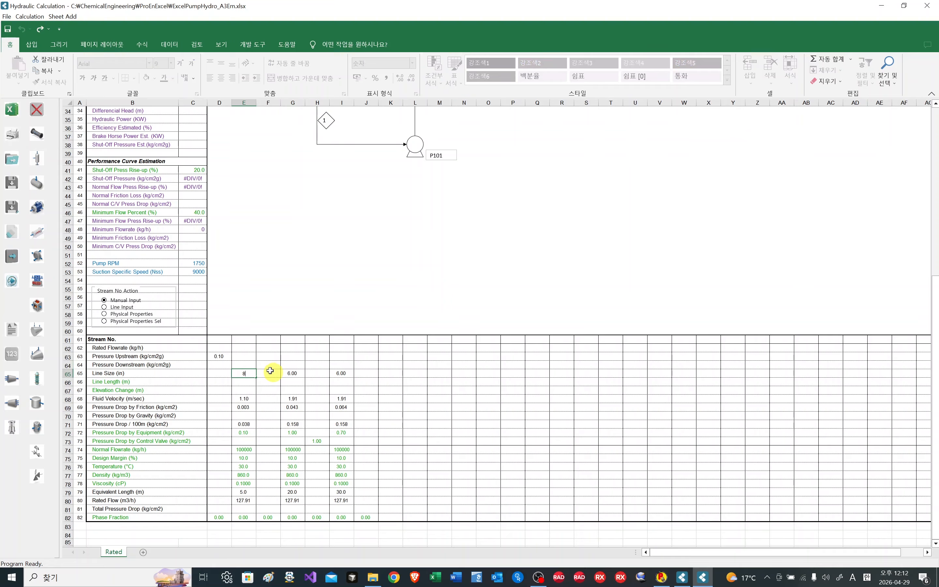
{"action": "key", "text": "Escape"}
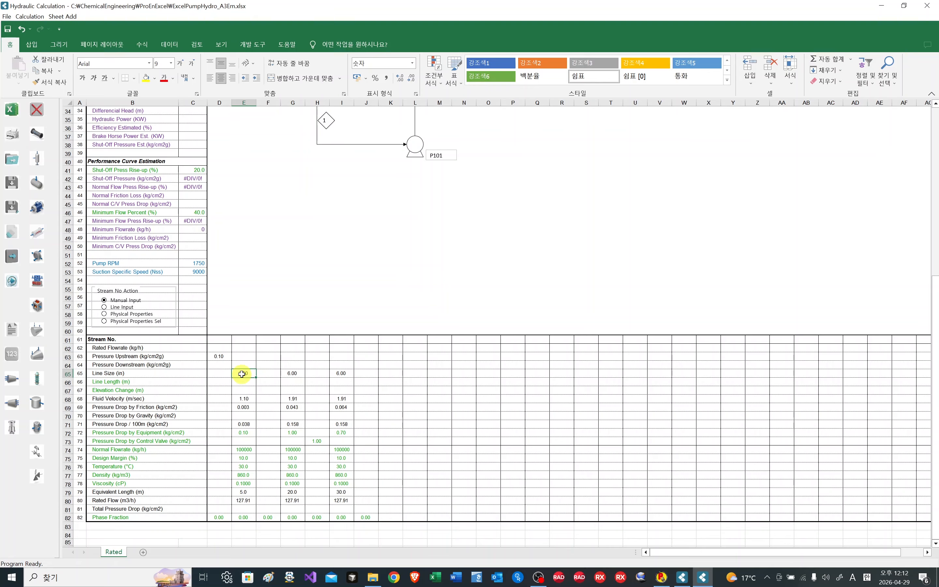
Step: Clear the Line Size, Fluid Velocity and pressure drop values (friction, per 100m, equipment and control valve) in the stream table
{"action": "left_click_drag", "start_coordinate": [242, 373], "coordinate": [342, 374]}
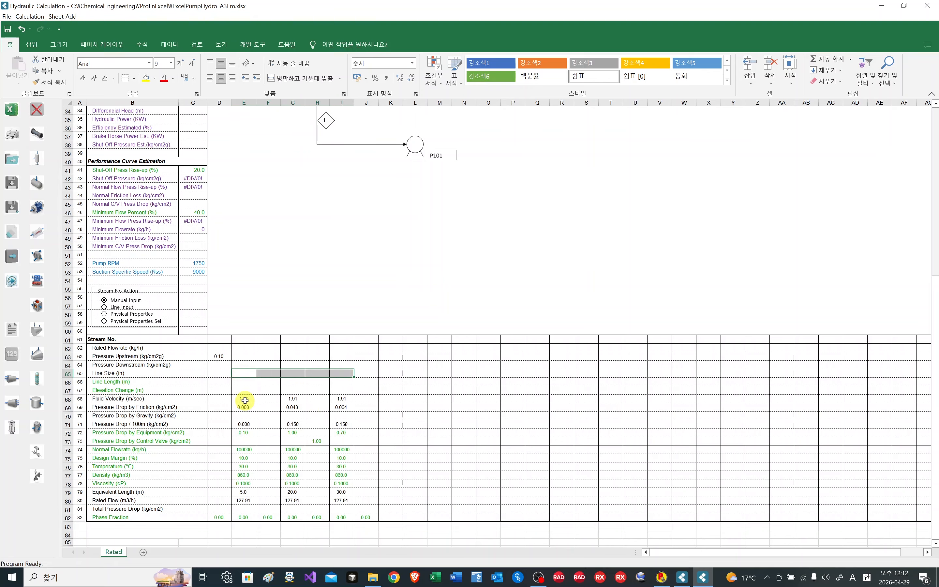
{"action": "key", "text": "Delete"}
{"action": "left_click_drag", "start_coordinate": [243, 399], "coordinate": [340, 404]}
{"action": "key", "text": "Delete"}
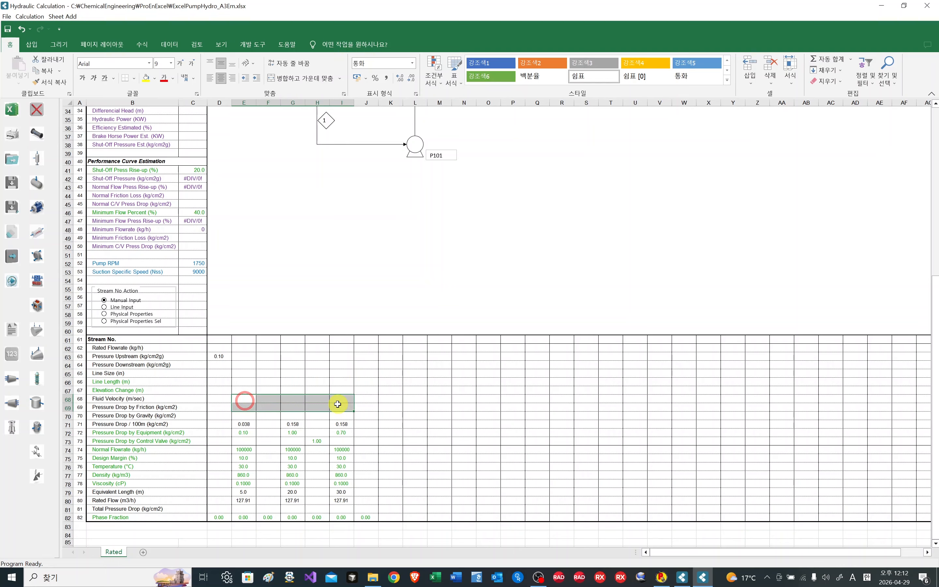
{"action": "left_click_drag", "start_coordinate": [245, 424], "coordinate": [349, 430]}
{"action": "key", "text": "Delete"}
{"action": "left_click", "coordinate": [316, 440]}
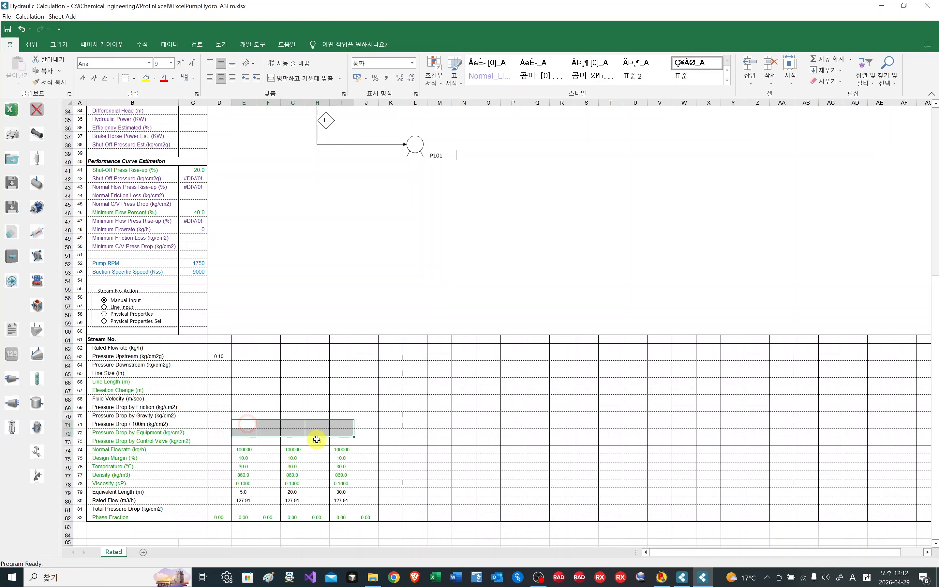
{"action": "key", "text": "Delete"}
Step: Clear the stream values from Normal Flowrate through Rated Flow, along with the entire Phase Fraction row
{"action": "scroll", "coordinate": [307, 429], "scroll_direction": "down", "scroll_amount": 3}
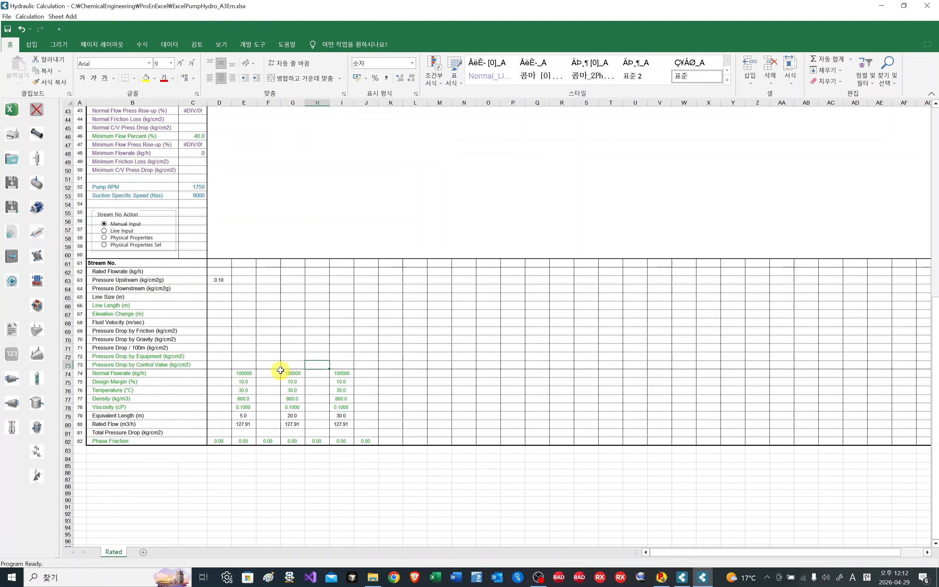
{"action": "left_click_drag", "start_coordinate": [255, 378], "coordinate": [341, 423]}
{"action": "key", "text": "Delete"}
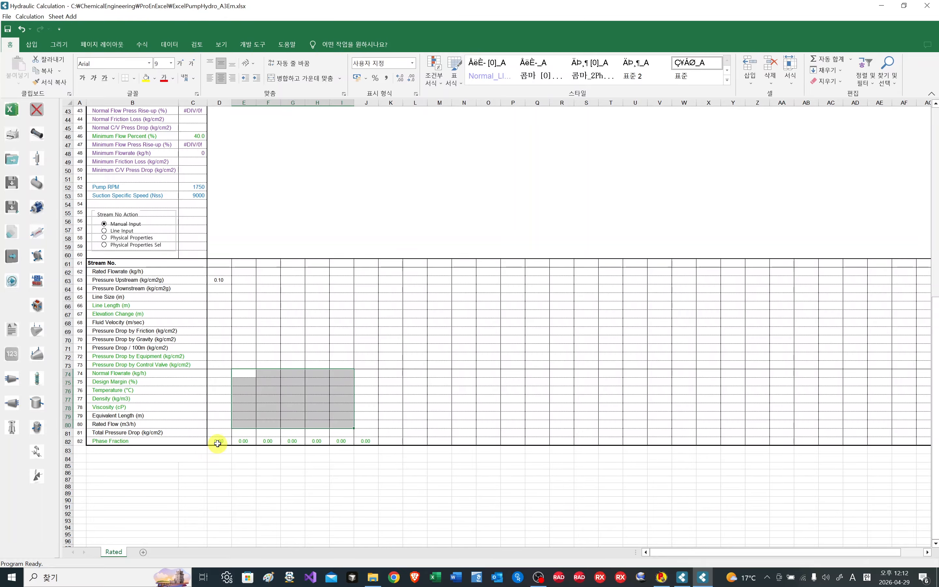
{"action": "left_click_drag", "start_coordinate": [218, 443], "coordinate": [362, 437]}
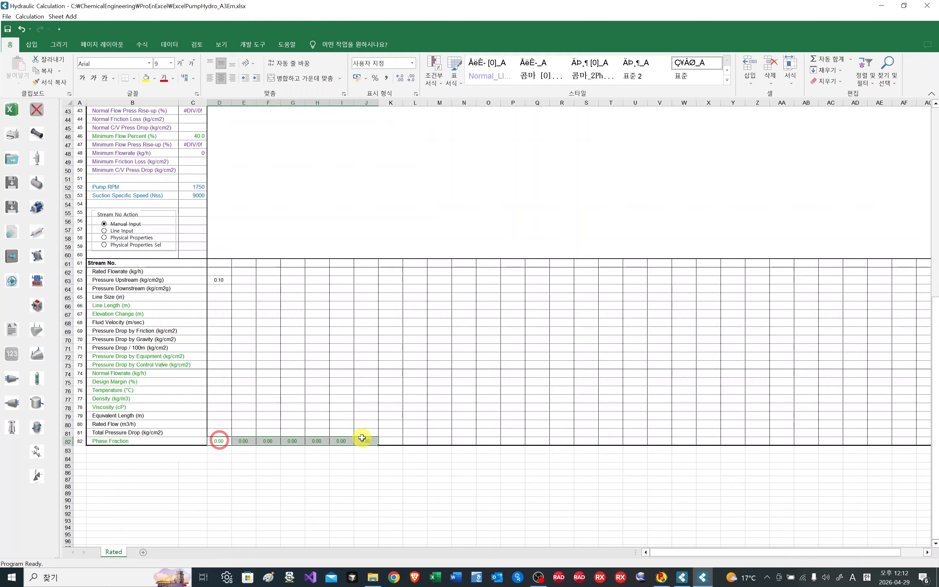
{"action": "key", "text": "Delete"}
Step: Select the remaining Pressure Upstream value in the stream table's first column
{"action": "left_click", "coordinate": [257, 322]}
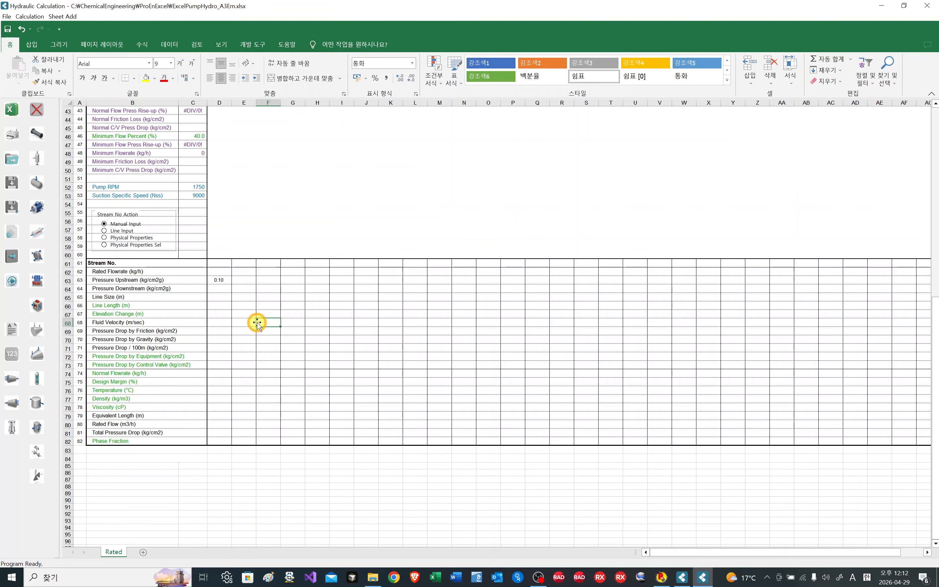
{"action": "left_click", "coordinate": [224, 283]}
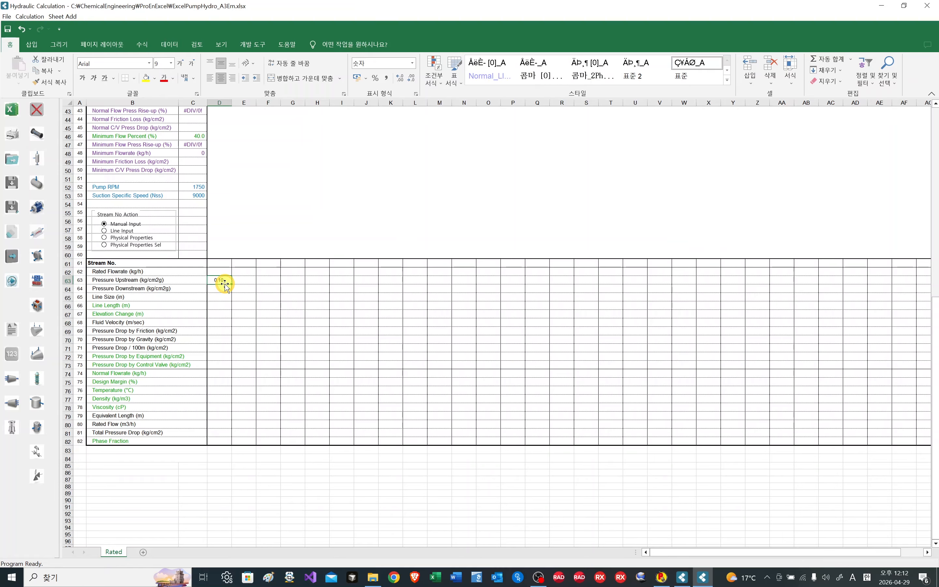
Step: Enter V101 as the first entry in the Stream No. row, in column D
{"action": "scroll", "coordinate": [250, 273], "scroll_direction": "up", "scroll_amount": 4}
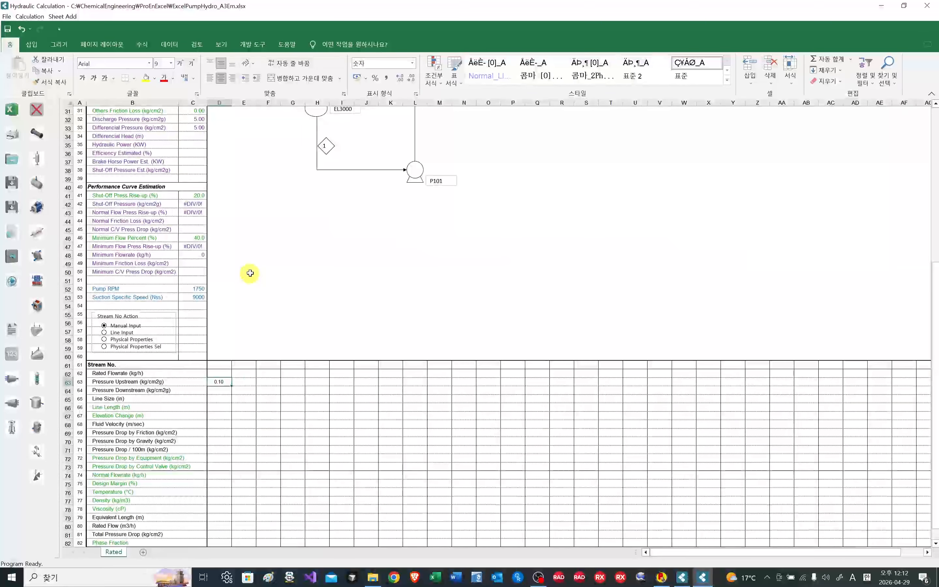
{"action": "scroll", "coordinate": [249, 273], "scroll_direction": "up", "scroll_amount": 10}
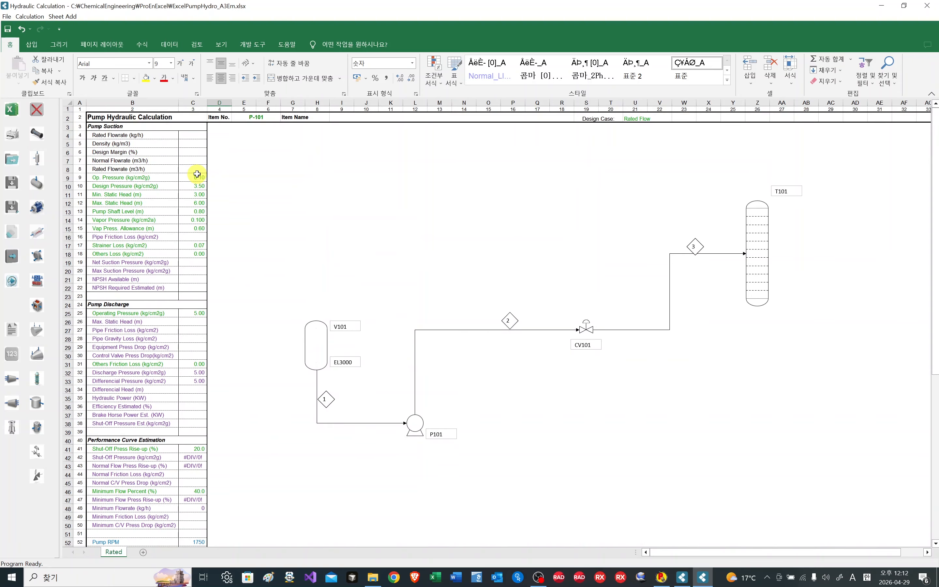
{"action": "scroll", "coordinate": [229, 206], "scroll_direction": "down", "scroll_amount": 8}
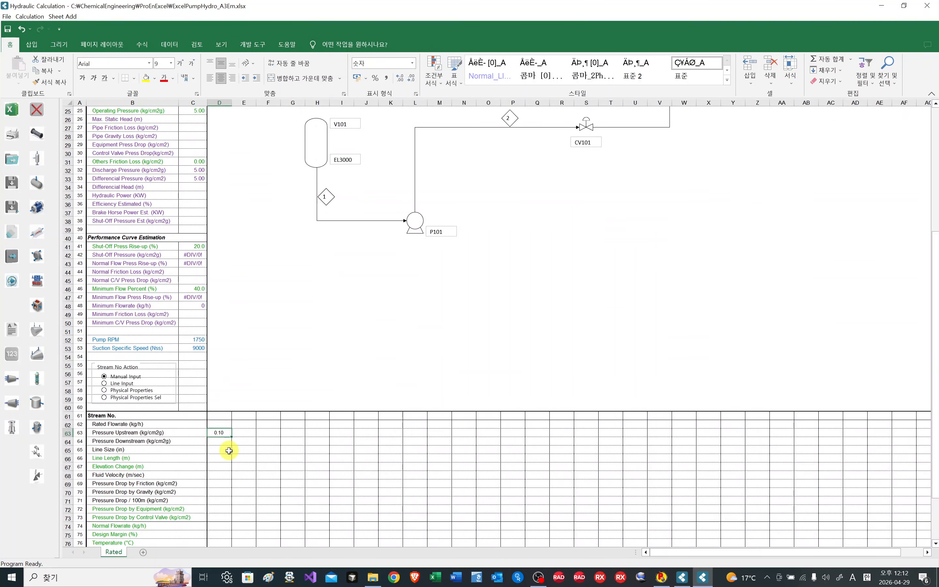
{"action": "scroll", "coordinate": [245, 438], "scroll_direction": "up", "scroll_amount": 2}
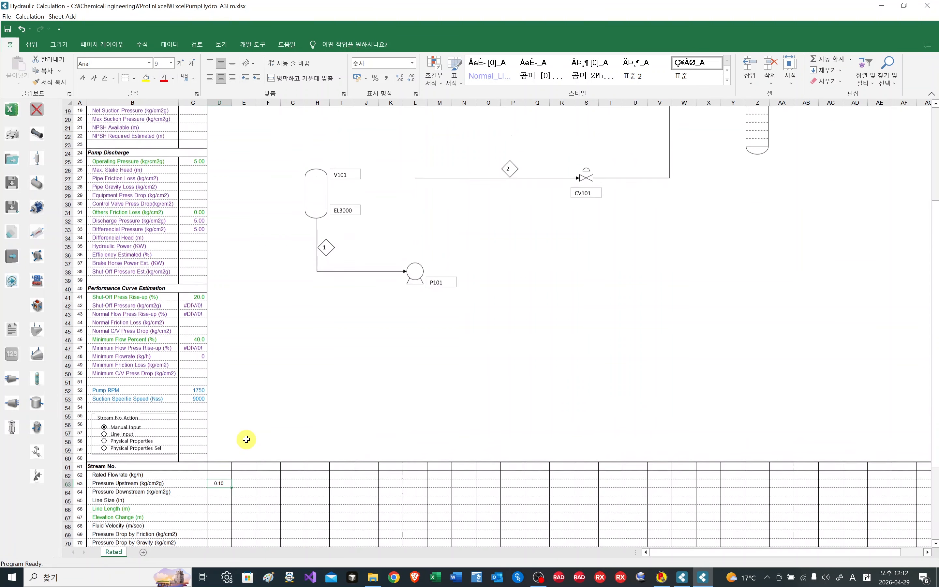
{"action": "left_click", "coordinate": [219, 467]}
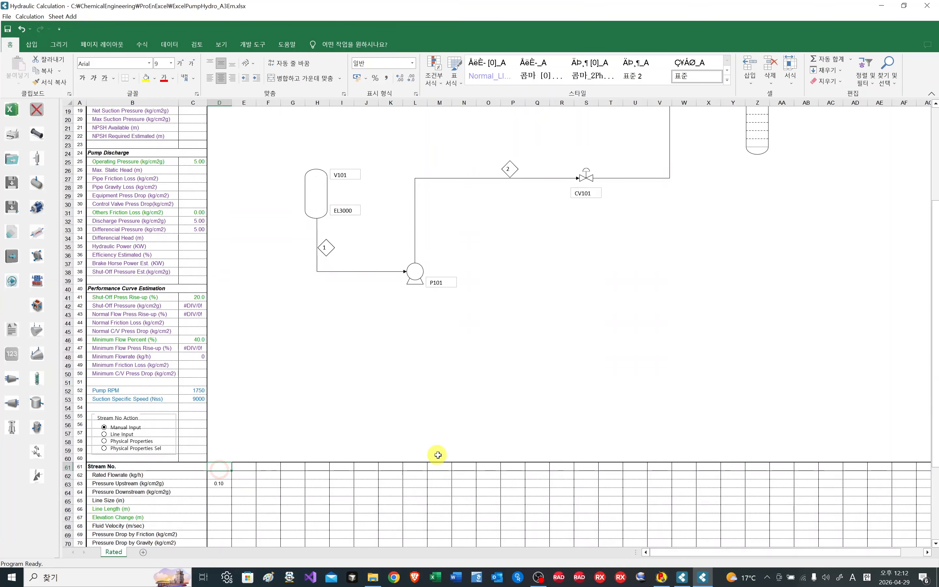
{"action": "type", "text": "V101"}
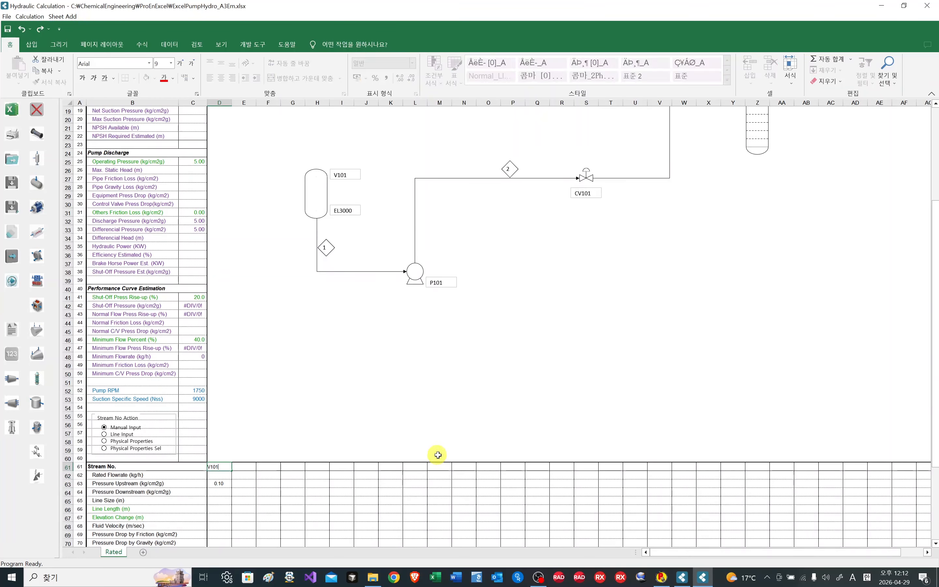
{"action": "key", "text": "Return"}
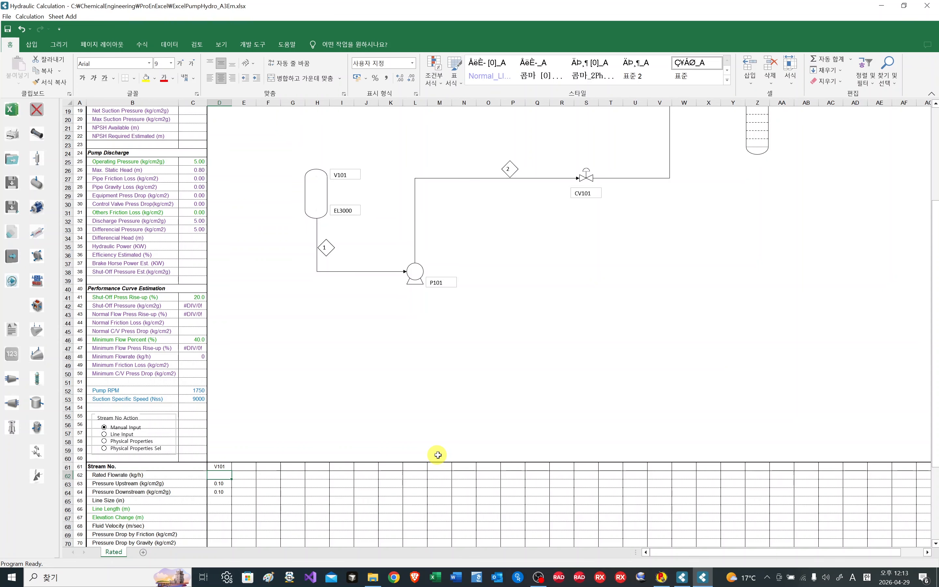
{"action": "key", "text": "Up"}
{"action": "key", "text": "Right"}
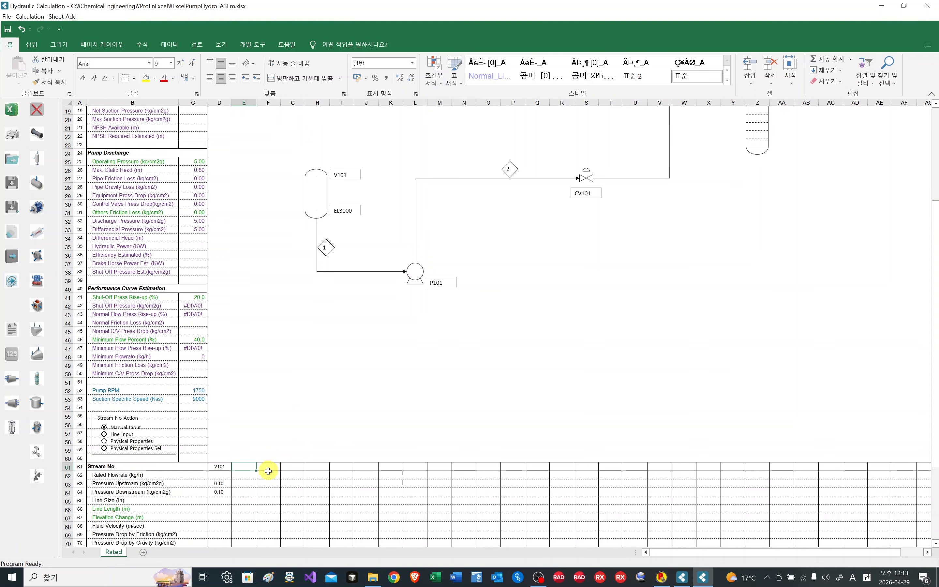
{"action": "scroll", "coordinate": [263, 458], "scroll_direction": "down", "scroll_amount": 2}
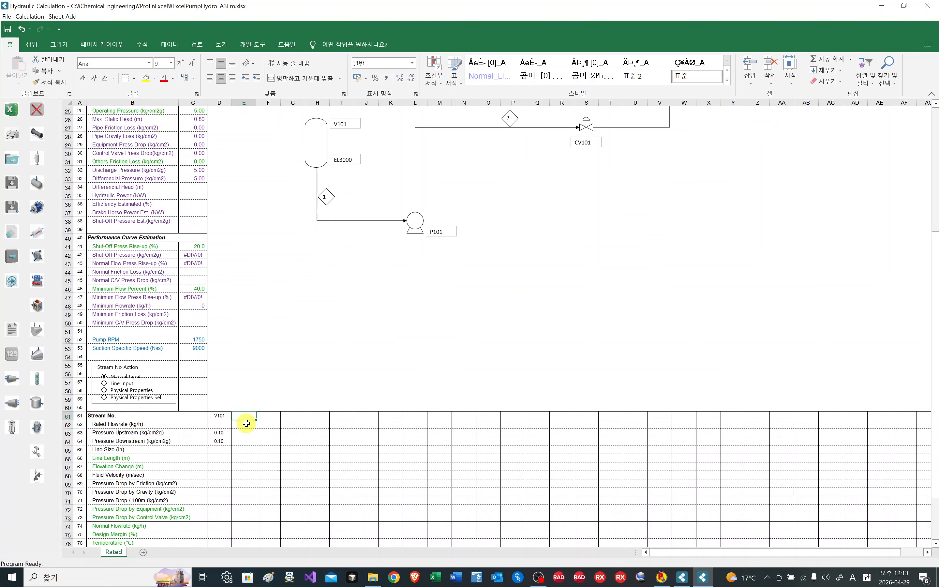
{"action": "type", "text": "101"}
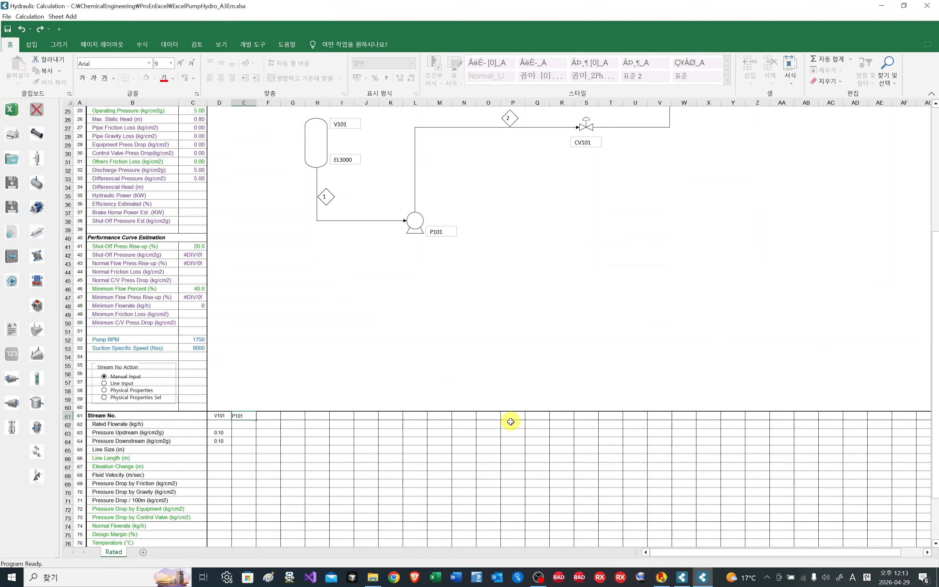
{"action": "key", "text": "Tab"}
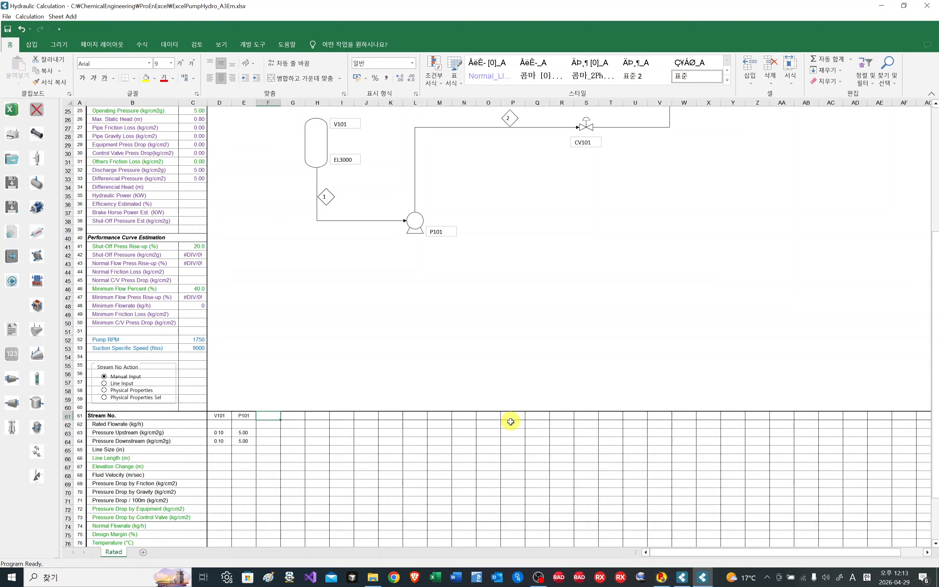
{"action": "key", "text": "Left"}
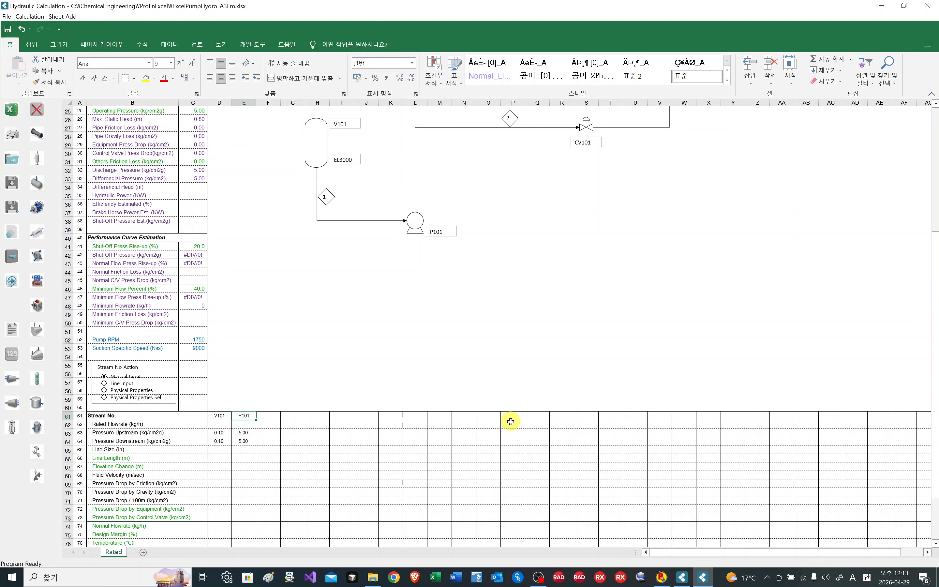
Step: Enter 1, P101 and 2 as the next entries in the Stream No. row, in columns E to G
{"action": "type", "text": "1"}
{"action": "key", "text": "Tab"}
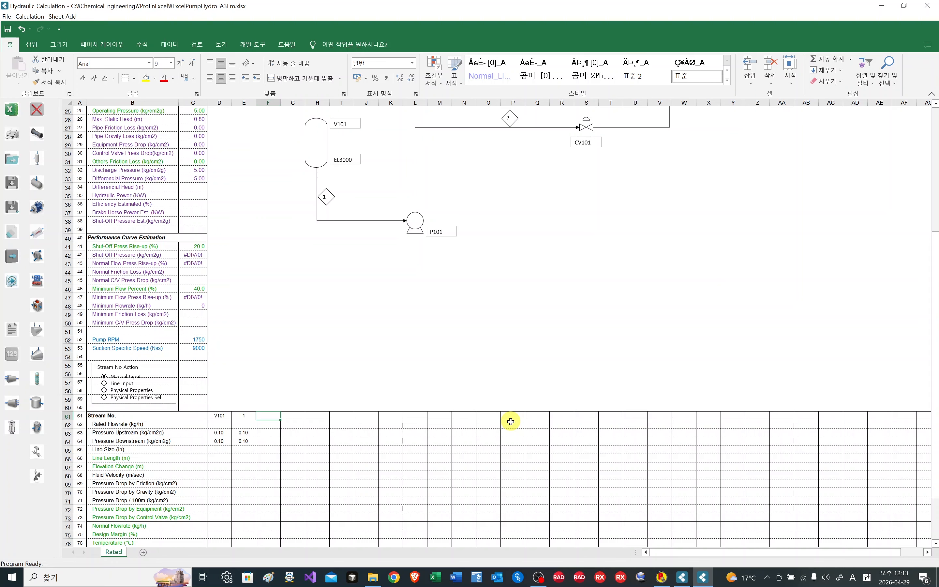
{"action": "type", "text": "P1"}
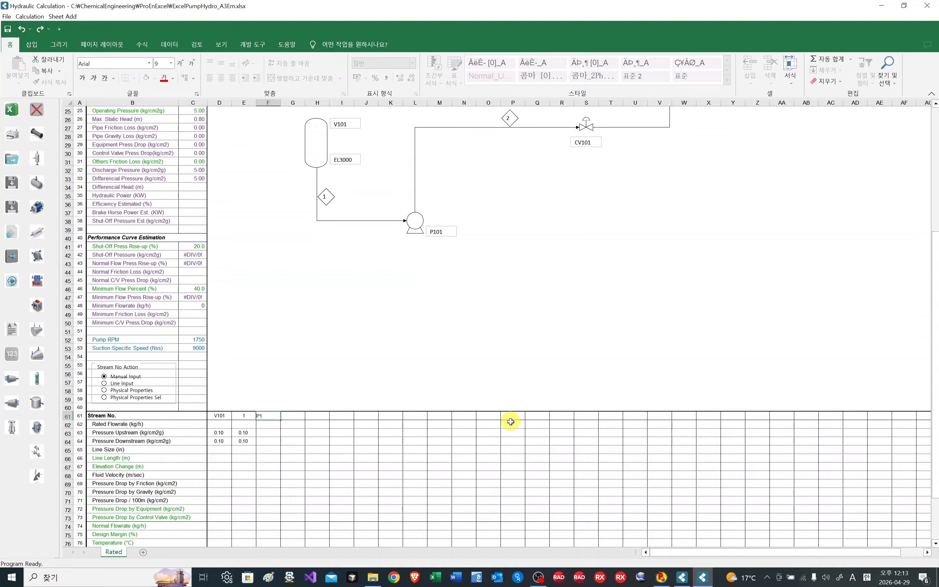
{"action": "type", "text": "01"}
{"action": "key", "text": "Tab"}
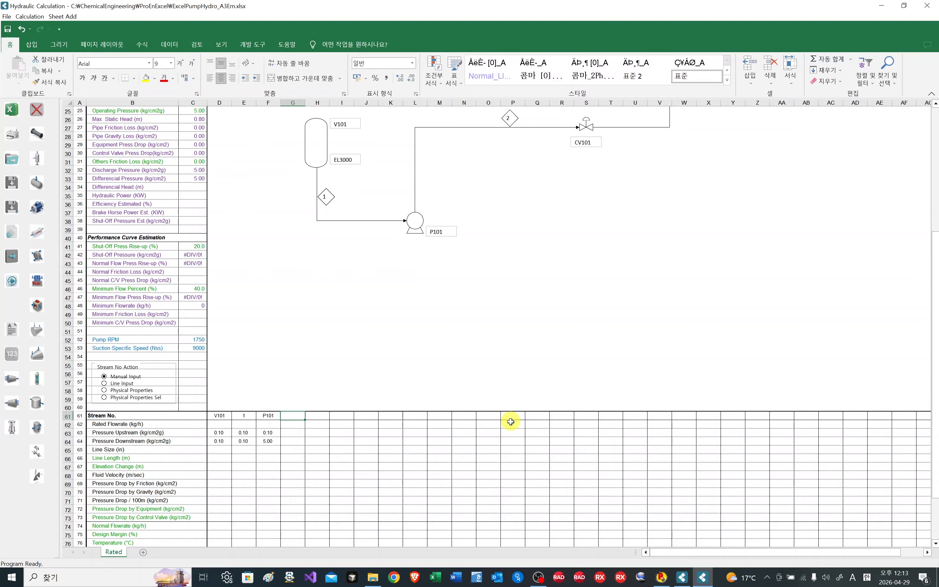
{"action": "type", "text": "2"}
{"action": "key", "text": "Tab"}
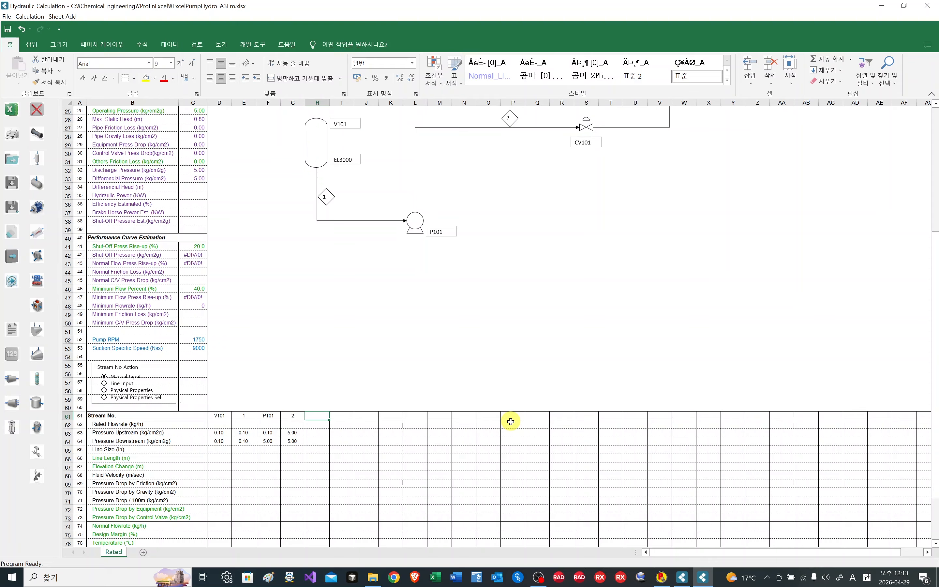
Step: Complete the Stream No. row with CV101, 3 and T101 in columns H to J
{"action": "type", "text": "CV101"}
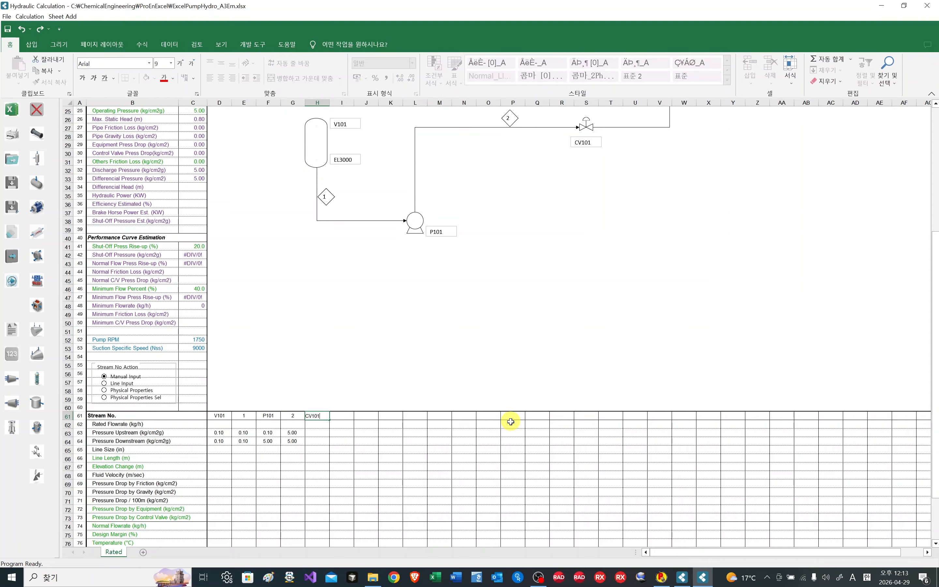
{"action": "key", "text": "Tab"}
{"action": "type", "text": "3"}
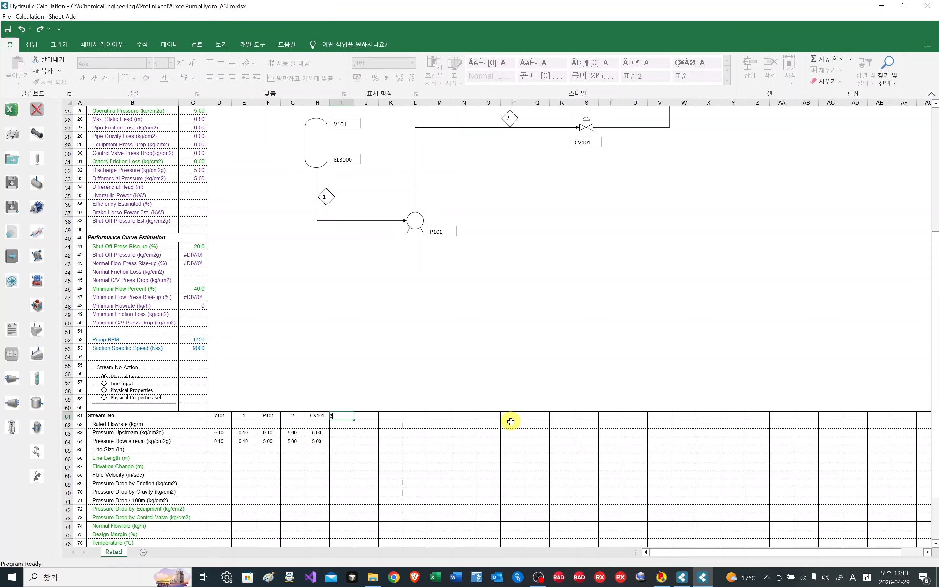
{"action": "key", "text": "Tab"}
{"action": "type", "text": "T"}
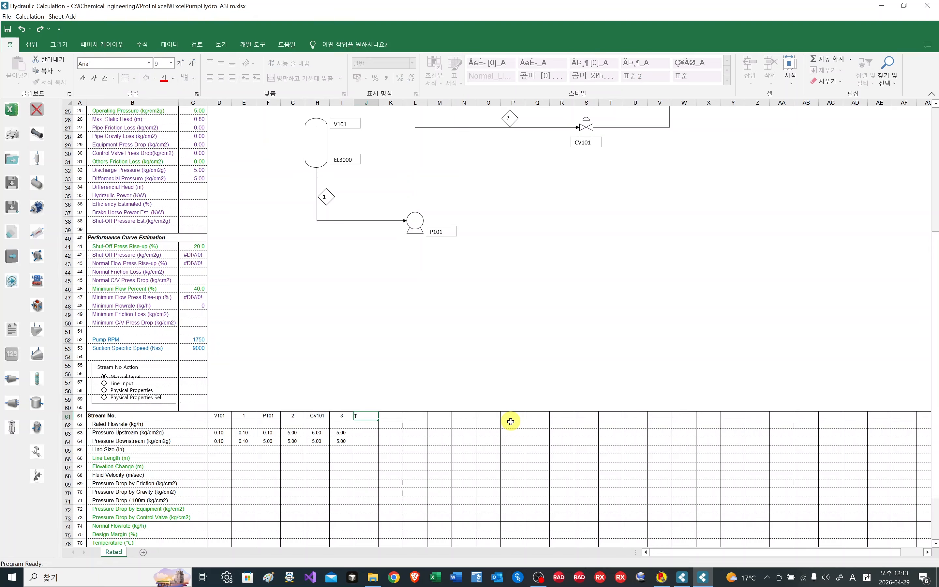
{"action": "type", "text": "101"}
{"action": "key", "text": "Return"}
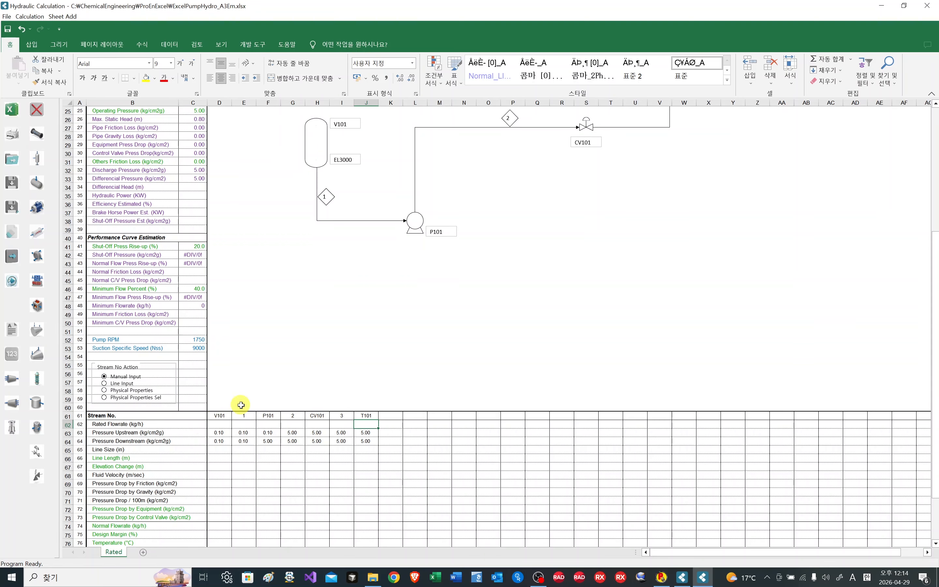
Step: Set the stream number action to Line Input, then view stream 1's hydraulic line window and close it
{"action": "scroll", "coordinate": [241, 404], "scroll_direction": "down", "scroll_amount": 1}
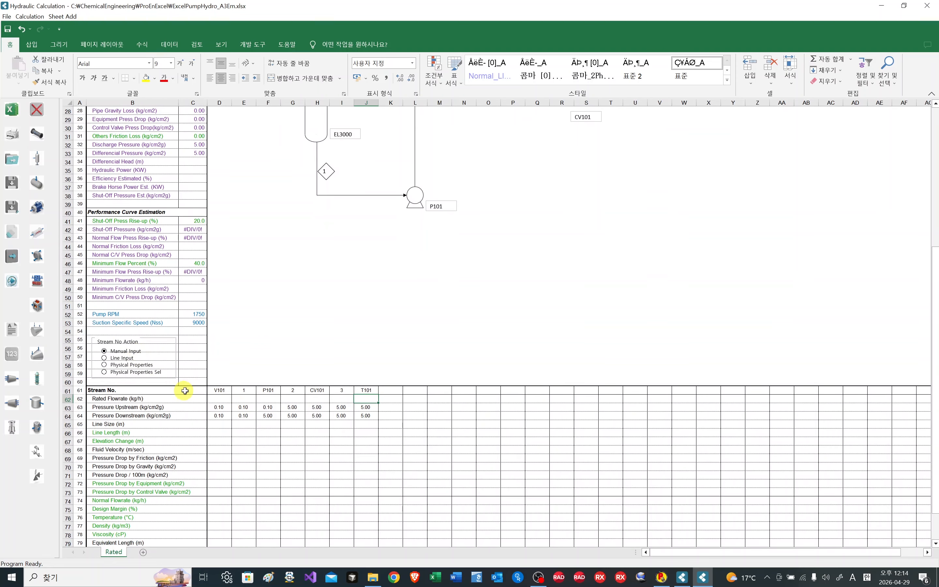
{"action": "scroll", "coordinate": [337, 421], "scroll_direction": "down", "scroll_amount": 2}
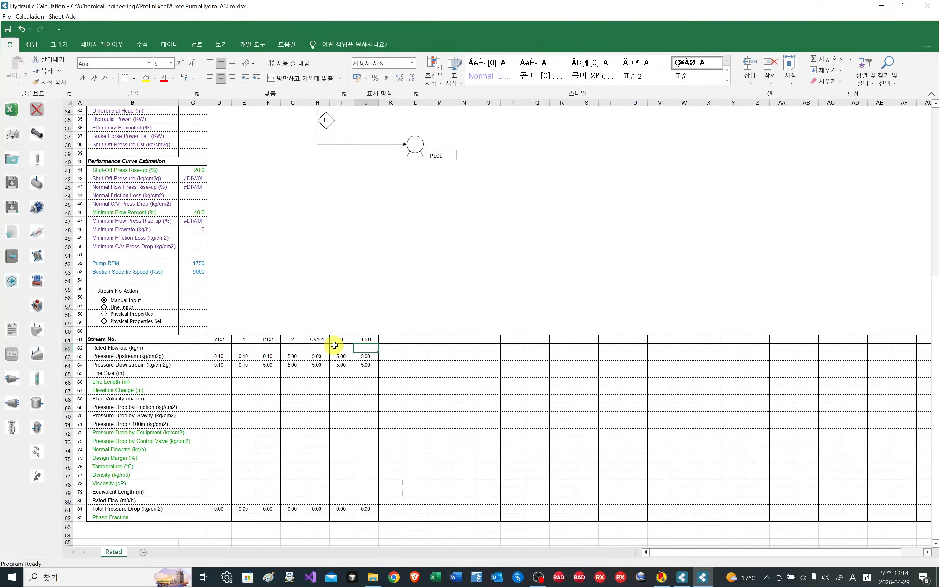
{"action": "left_click", "coordinate": [125, 311]}
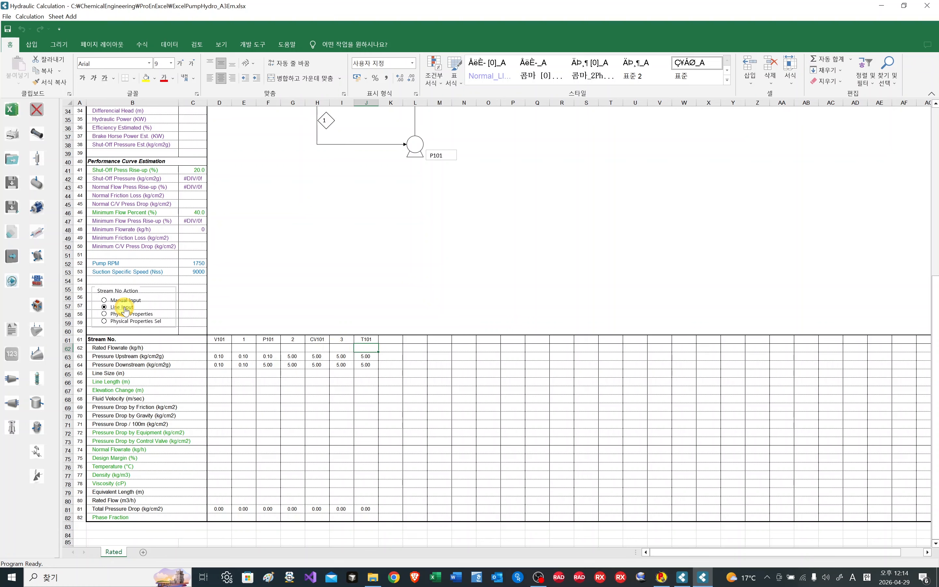
{"action": "left_click", "coordinate": [241, 339]}
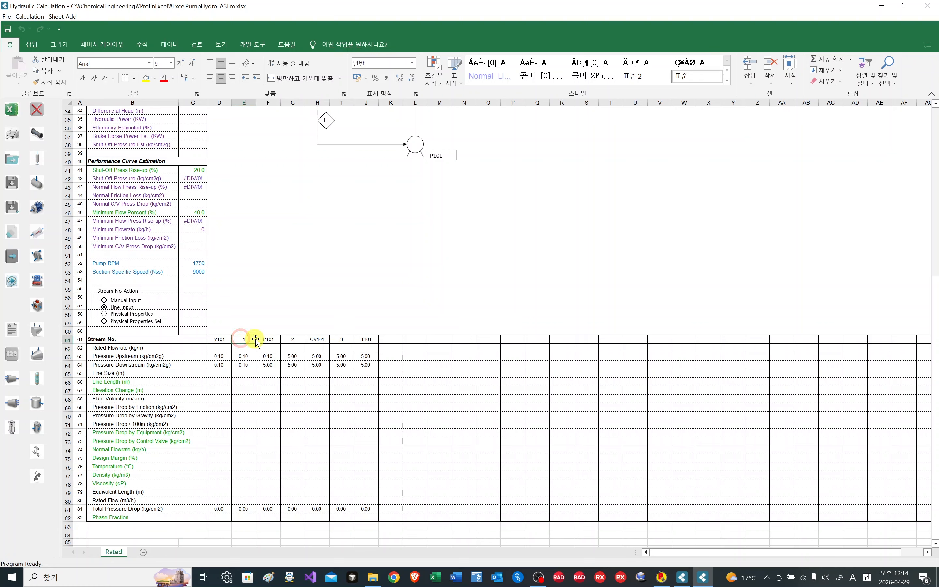
{"action": "double_click", "coordinate": [255, 340]}
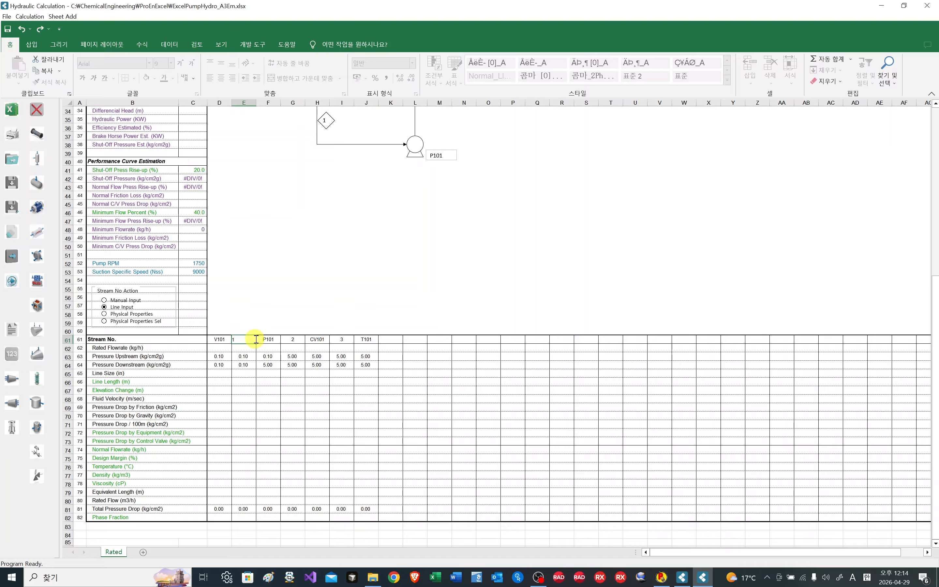
{"action": "key", "text": "Return"}
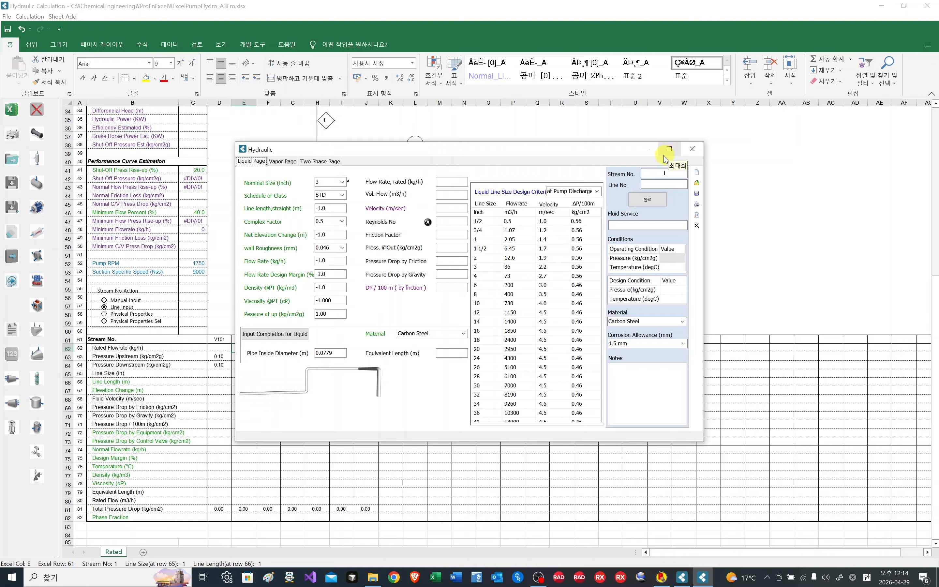
{"action": "left_click", "coordinate": [690, 147]}
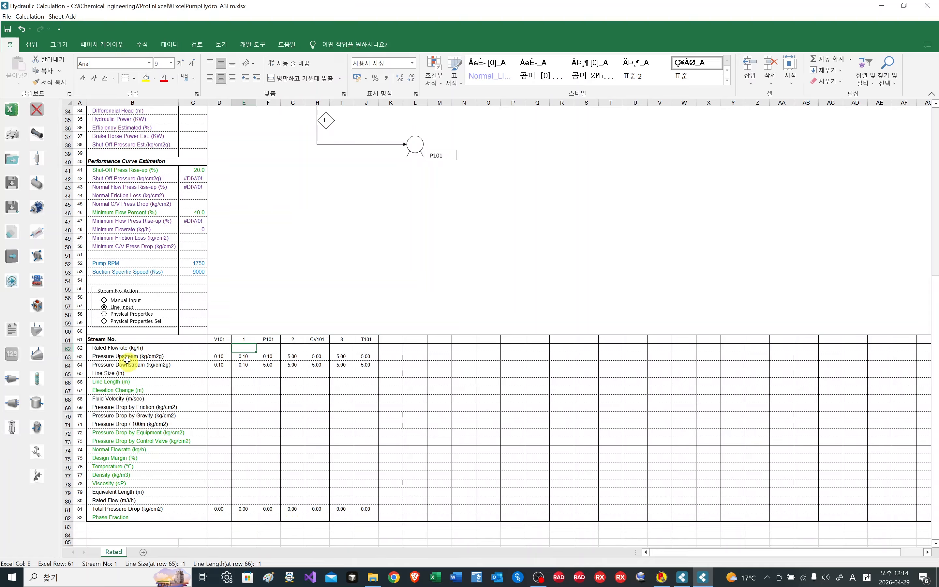
Step: Open the Physical Properties calculation for stream 1 and add toluene as its only component with a normalized mass fraction
{"action": "left_click", "coordinate": [117, 315]}
{"action": "left_click", "coordinate": [241, 338]}
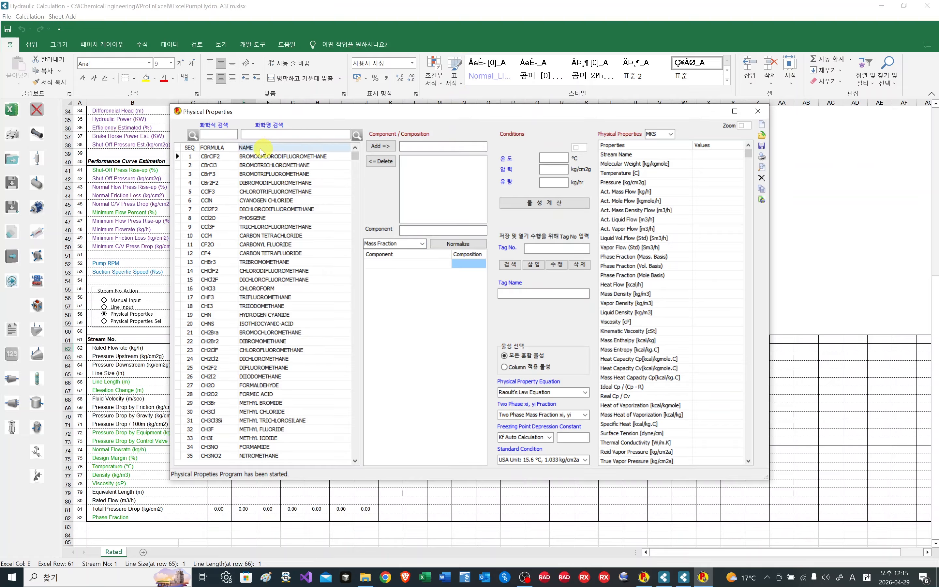
{"action": "left_click", "coordinate": [262, 134]}
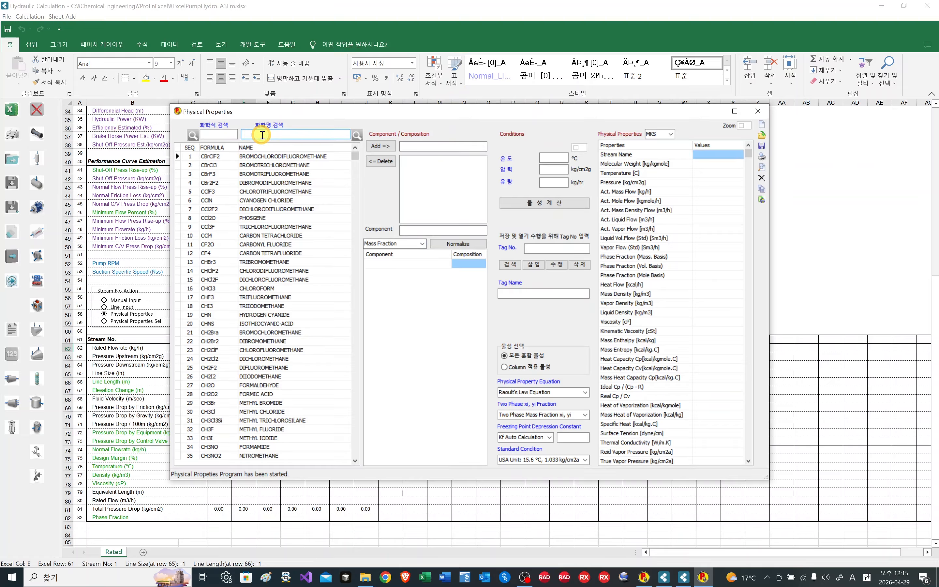
{"action": "type", "text": "toluene"}
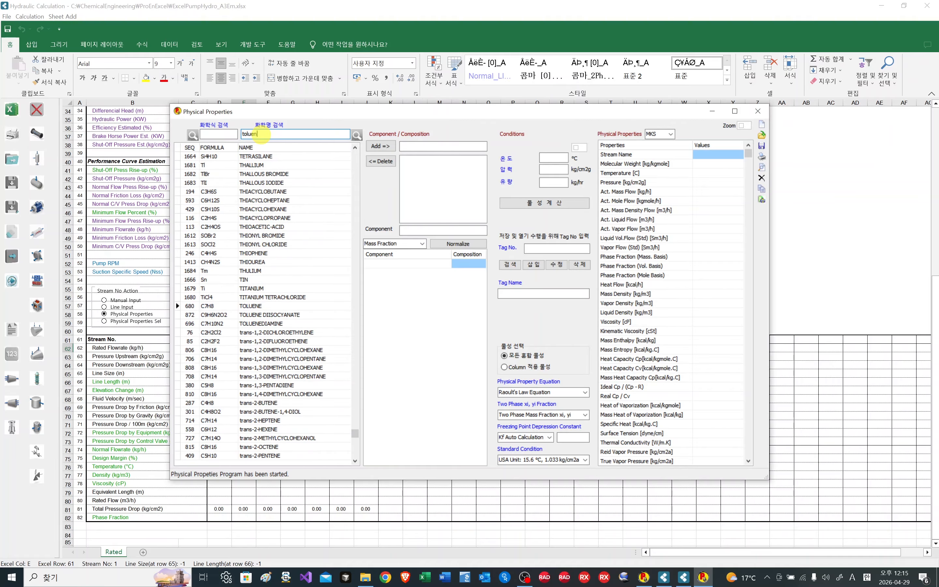
{"action": "left_click", "coordinate": [379, 147]}
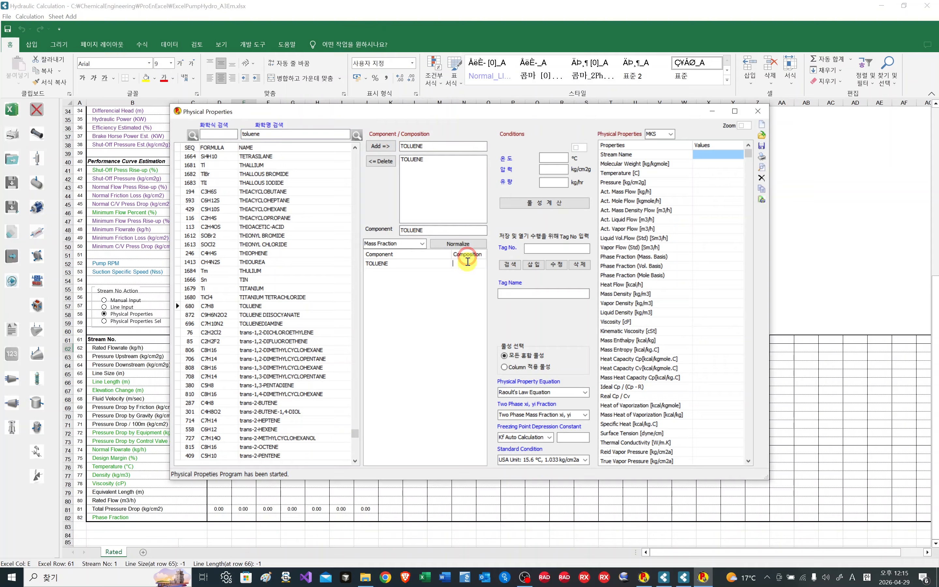
{"action": "left_click", "coordinate": [457, 244]}
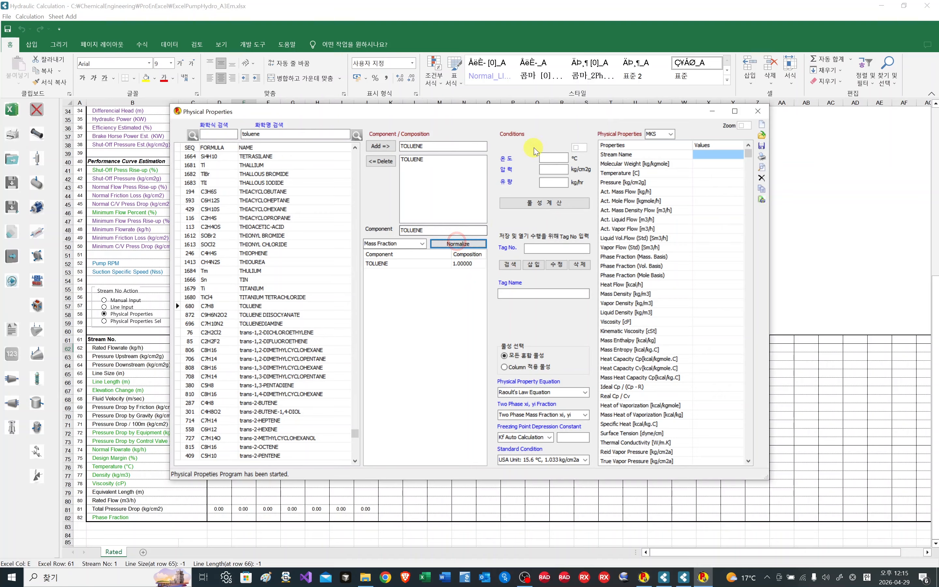
Step: Calculate stream 1's physical properties at 30 °C, 0.1 kg/cm2g and a flow rate of 150000 kg/hr
{"action": "left_click", "coordinate": [555, 157]}
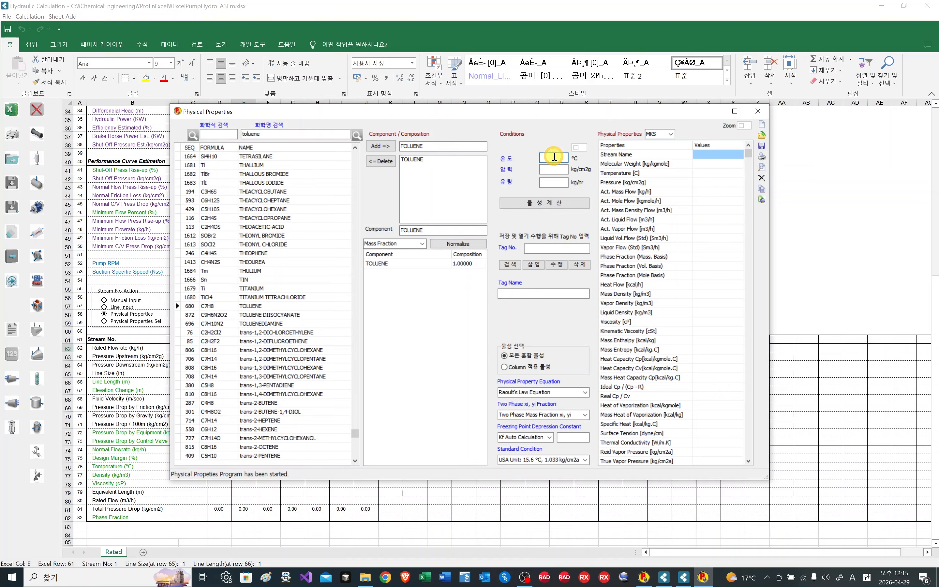
{"action": "type", "text": "30"}
{"action": "key", "text": "Tab"}
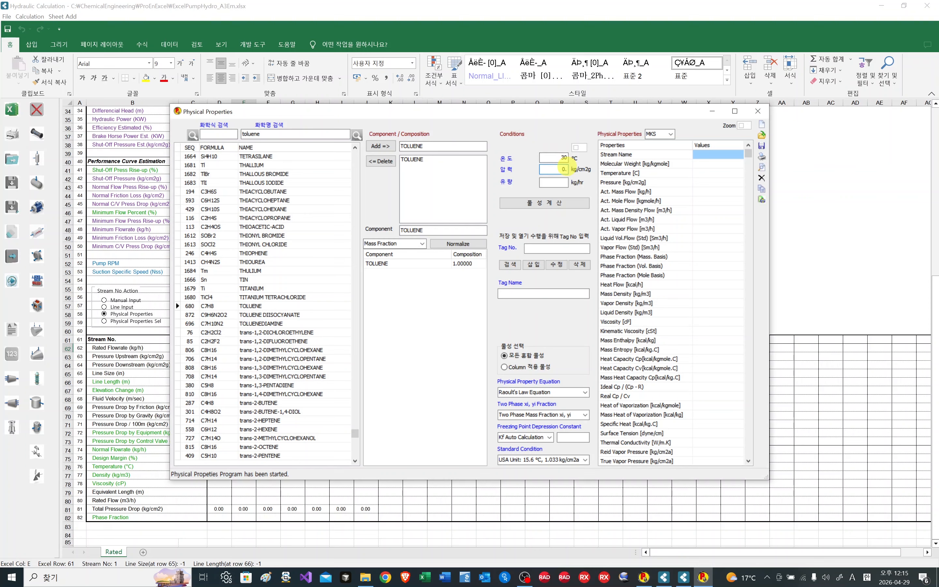
{"action": "type", "text": "0.1"}
{"action": "left_click", "coordinate": [563, 183]}
{"action": "type", "text": "150000"}
{"action": "left_click", "coordinate": [578, 207]}
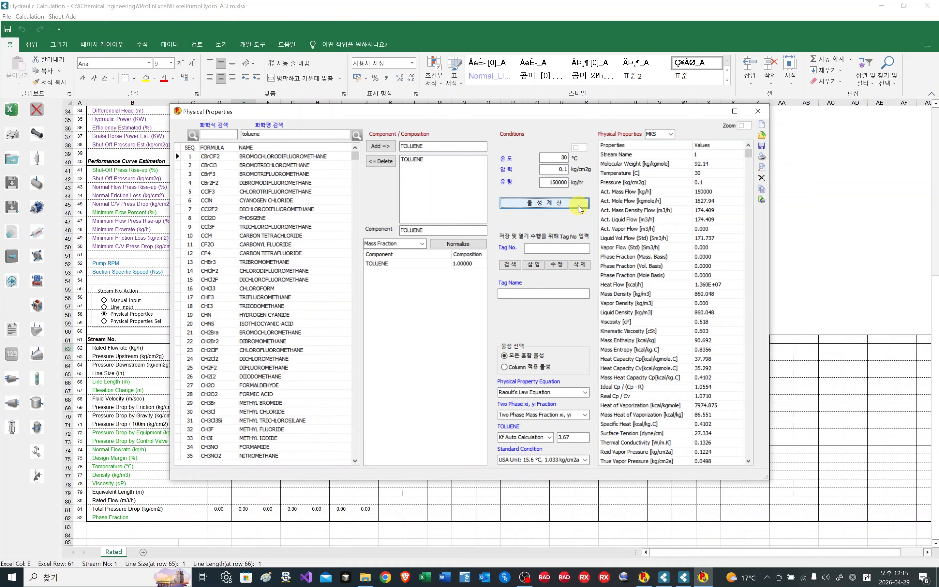
Step: Insert the calculated toluene properties into the database with Tag No. P101 and Tag Name Toluene Pump
{"action": "left_click", "coordinate": [545, 248]}
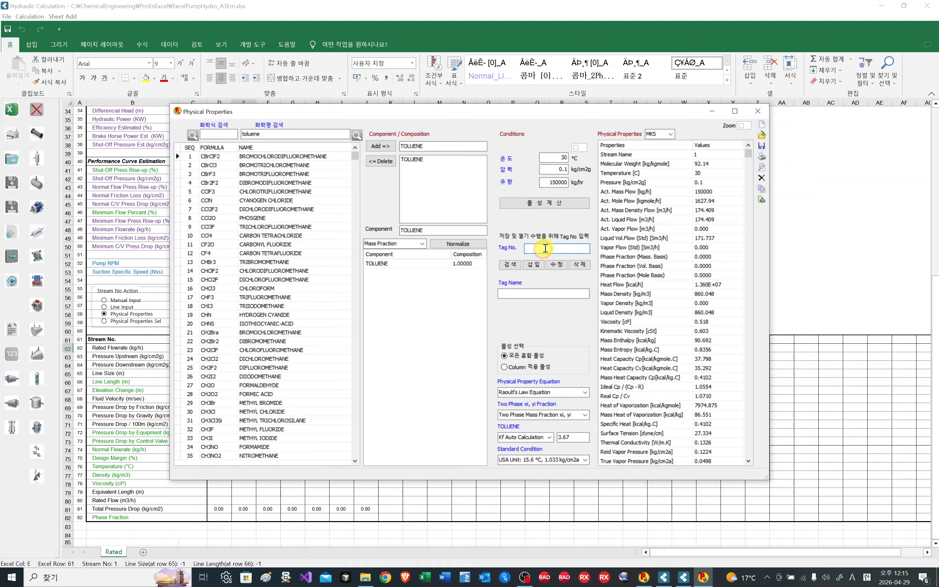
{"action": "type", "text": "P101"}
{"action": "left_click", "coordinate": [510, 295]}
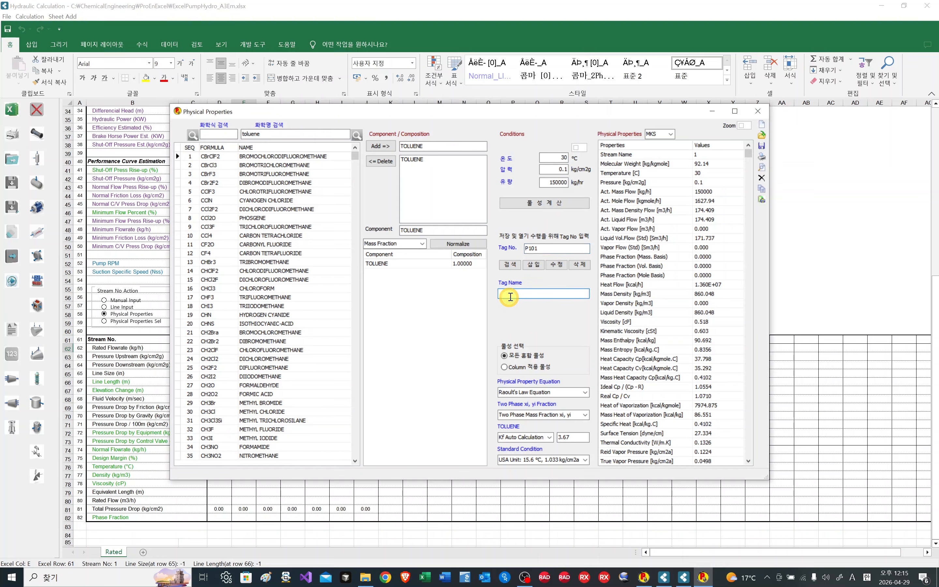
{"action": "type", "text": "Toluene Pump"}
{"action": "left_click", "coordinate": [541, 265]}
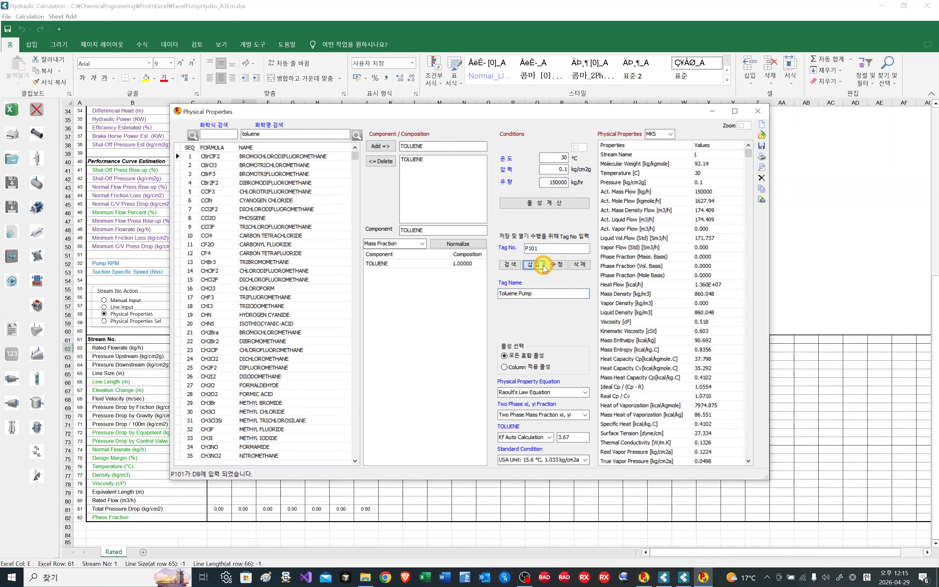
Step: View the saved physical property records, then close the record list and the Physical Properties calculation
{"action": "left_click", "coordinate": [762, 168]}
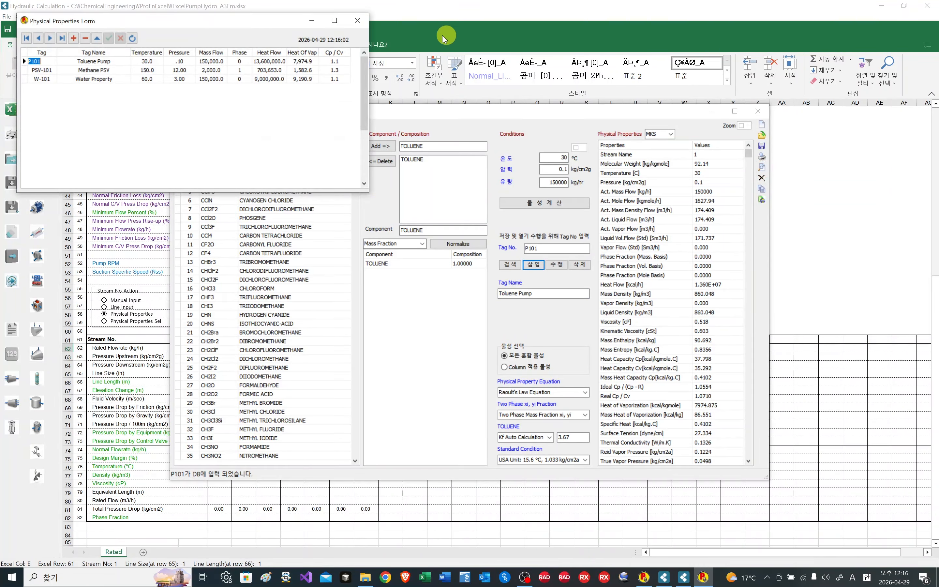
{"action": "left_click", "coordinate": [361, 21]}
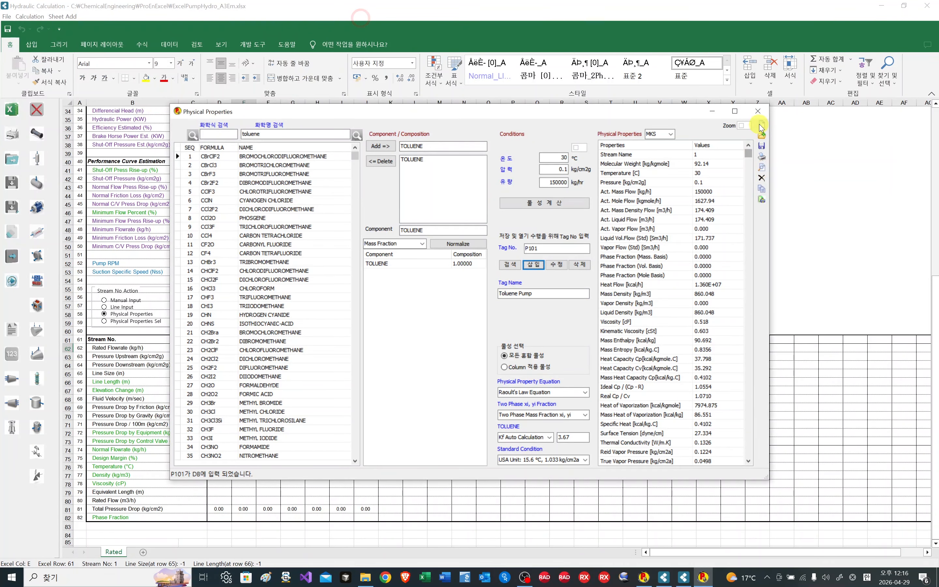
{"action": "left_click", "coordinate": [759, 111]}
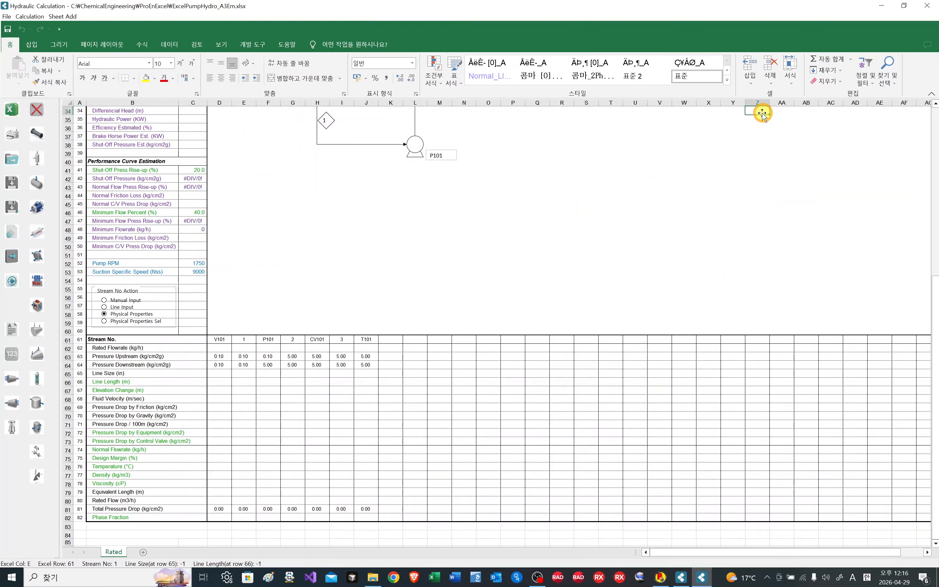
Step: Set the stream number action to Physical Properties Sel and load the P101 Toluene Pump record into stream 1
{"action": "left_click", "coordinate": [129, 322]}
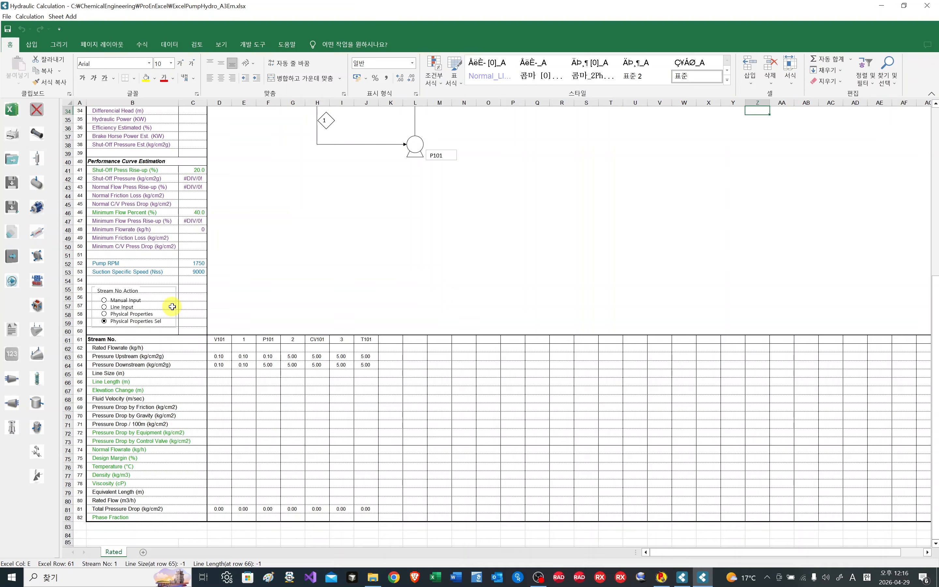
{"action": "left_click", "coordinate": [244, 338]}
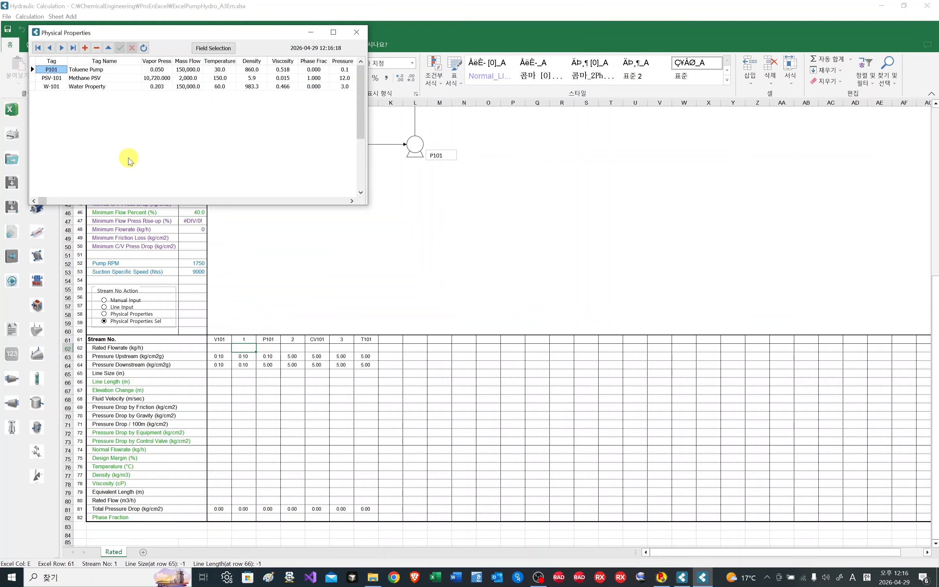
{"action": "left_click", "coordinate": [65, 72]}
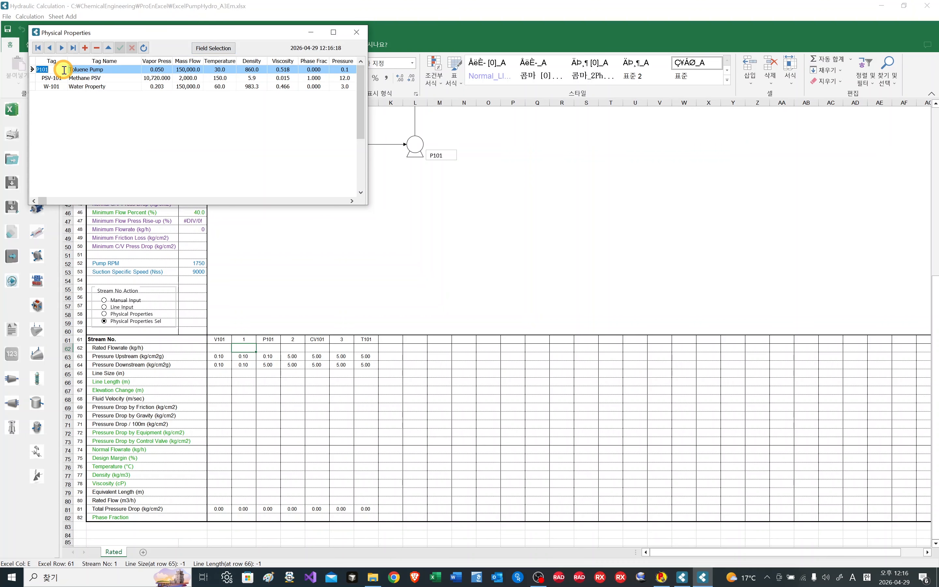
{"action": "left_click", "coordinate": [95, 70]}
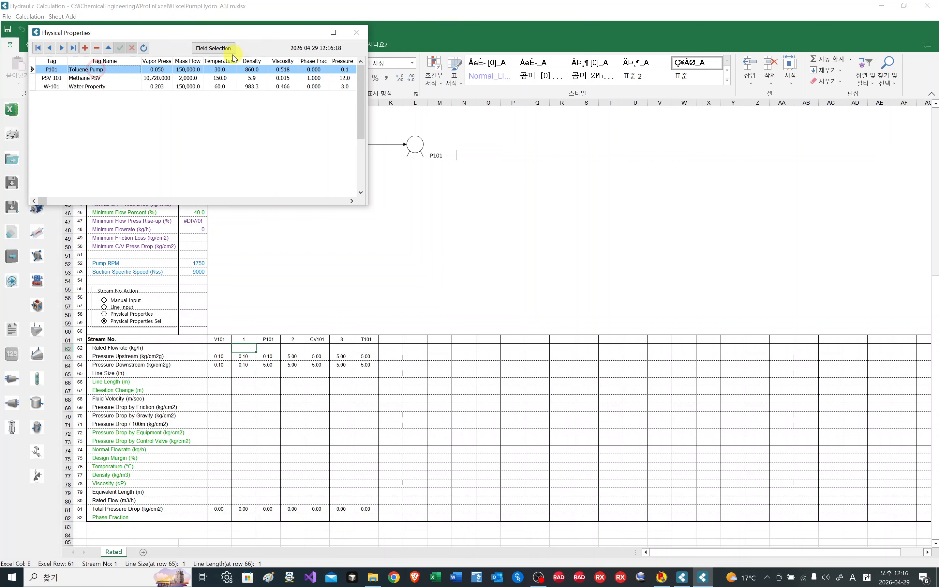
{"action": "left_click", "coordinate": [213, 48]}
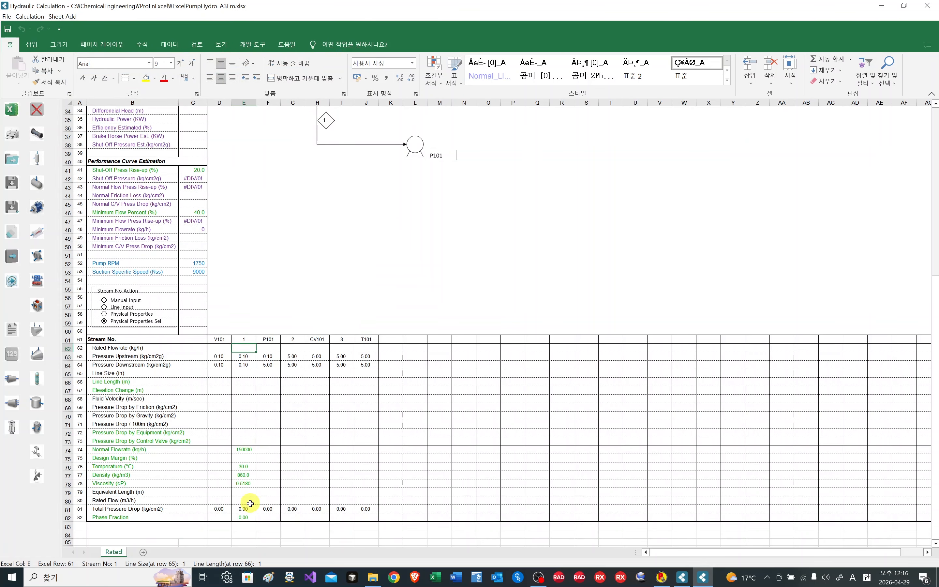
Step: Try a phase fraction of 0.22 for stream 1, then reset it to 0.00
{"action": "scroll", "coordinate": [250, 503], "scroll_direction": "down", "scroll_amount": 2}
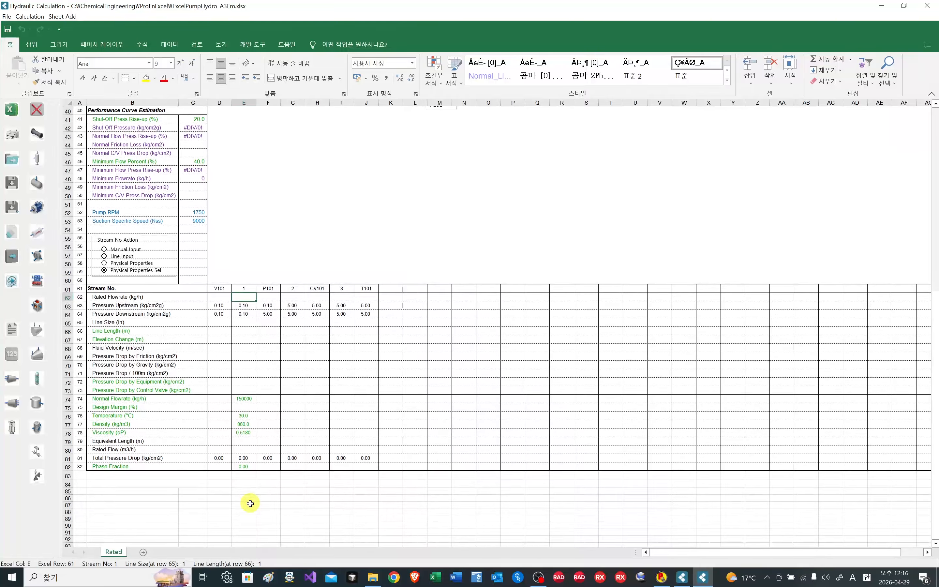
{"action": "left_click", "coordinate": [244, 466]}
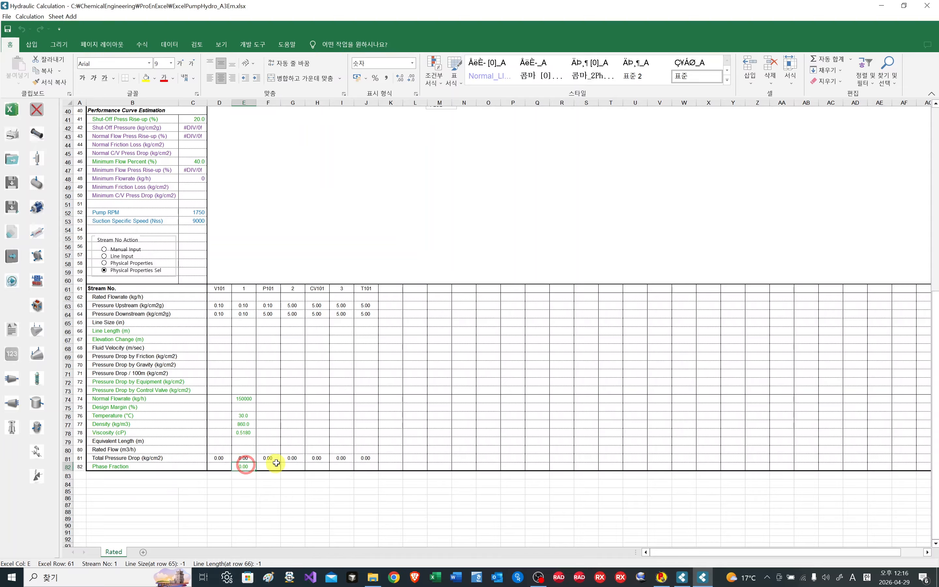
{"action": "type", "text": "0.22"}
{"action": "key", "text": "Return"}
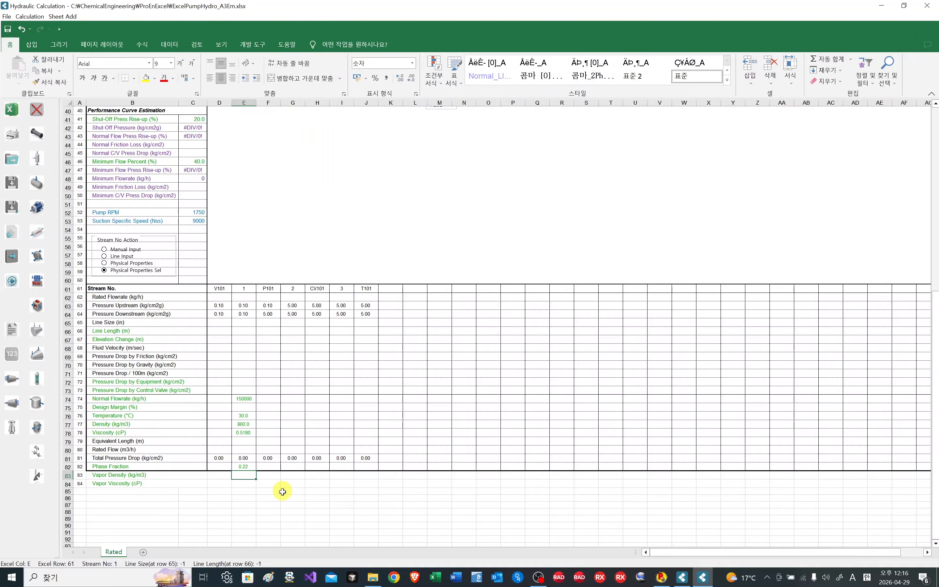
{"action": "left_click", "coordinate": [244, 466]}
{"action": "key", "text": "BackSpace"}
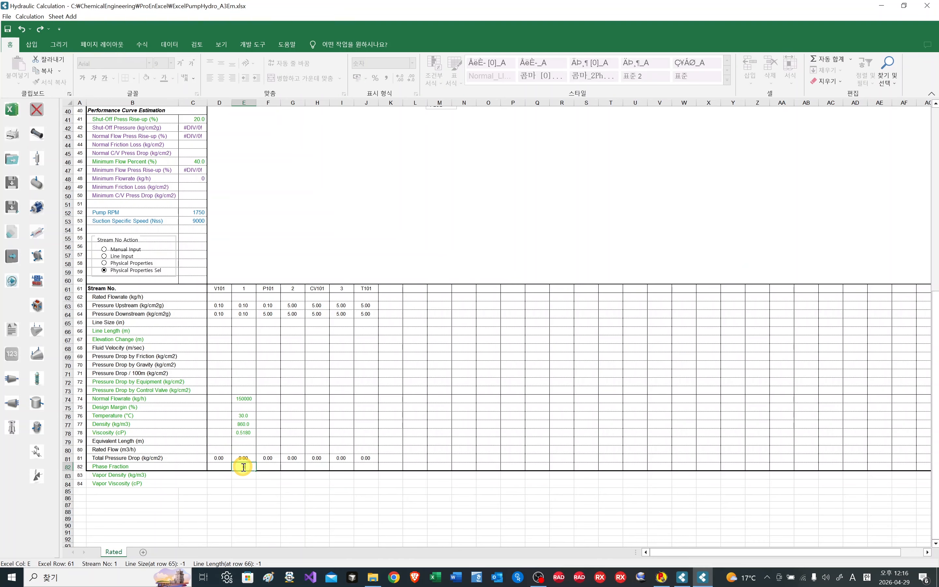
{"action": "key", "text": "Return"}
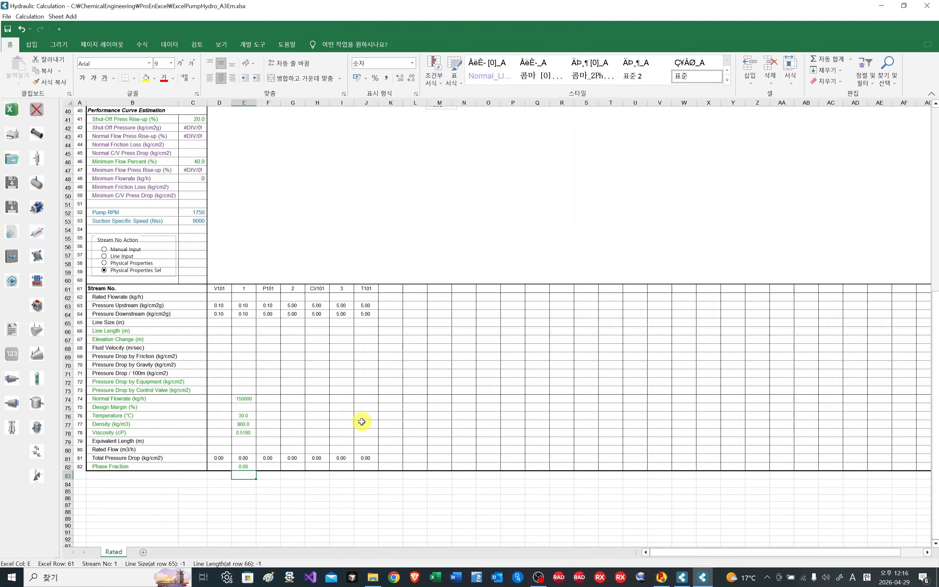
Step: Set stream 1's design margin to 10 %
{"action": "left_click", "coordinate": [243, 407]}
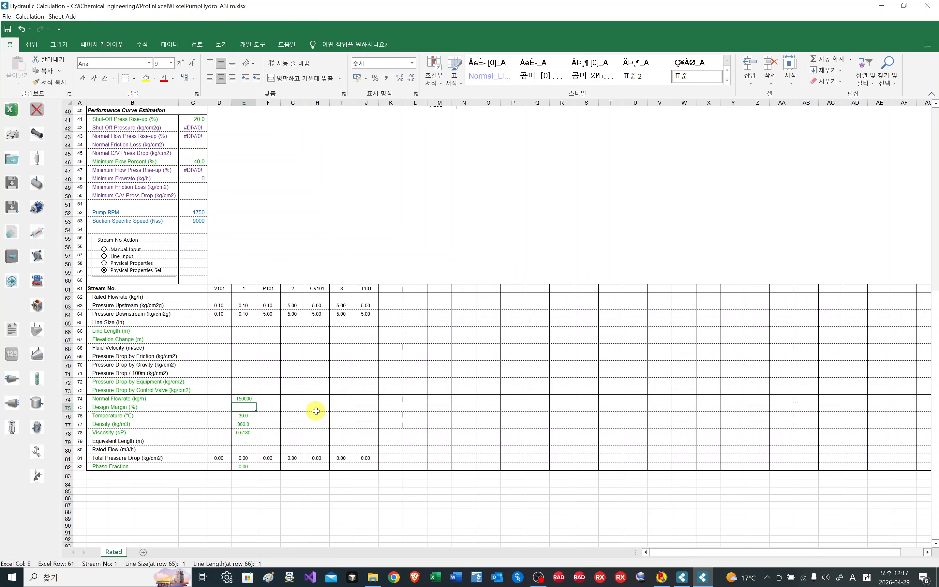
{"action": "type", "text": "10"}
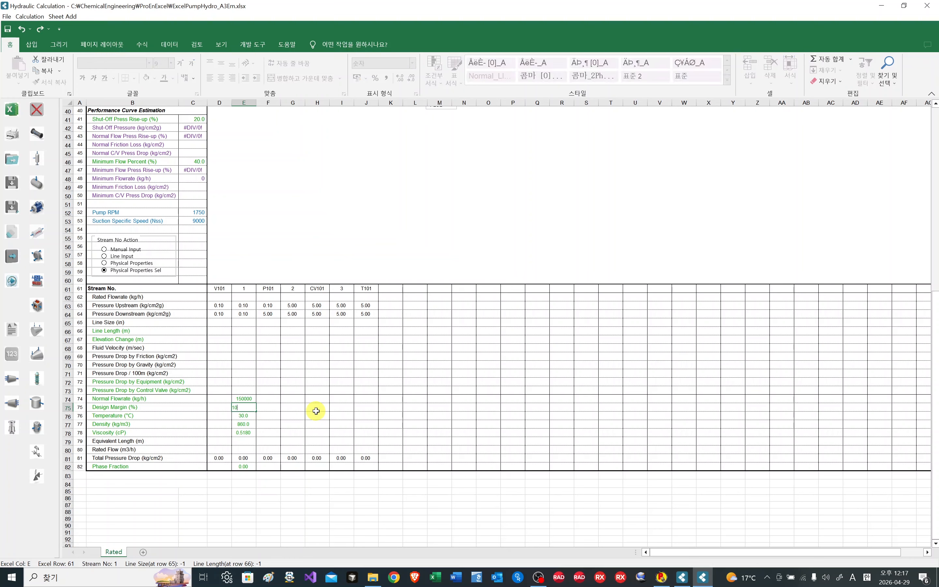
{"action": "key", "text": "Return"}
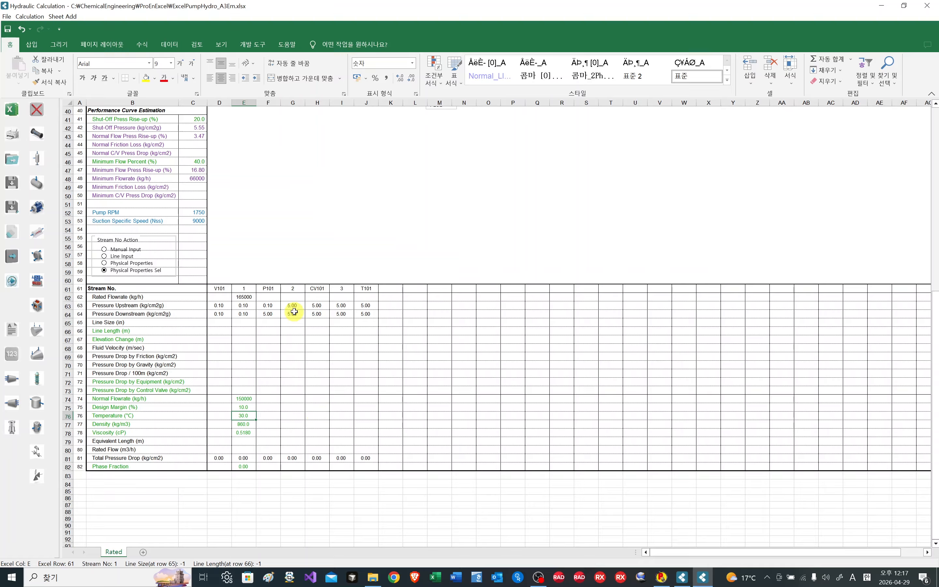
Step: Load the saved P101 Toluene Pump properties into stream 2
{"action": "left_click", "coordinate": [297, 287]}
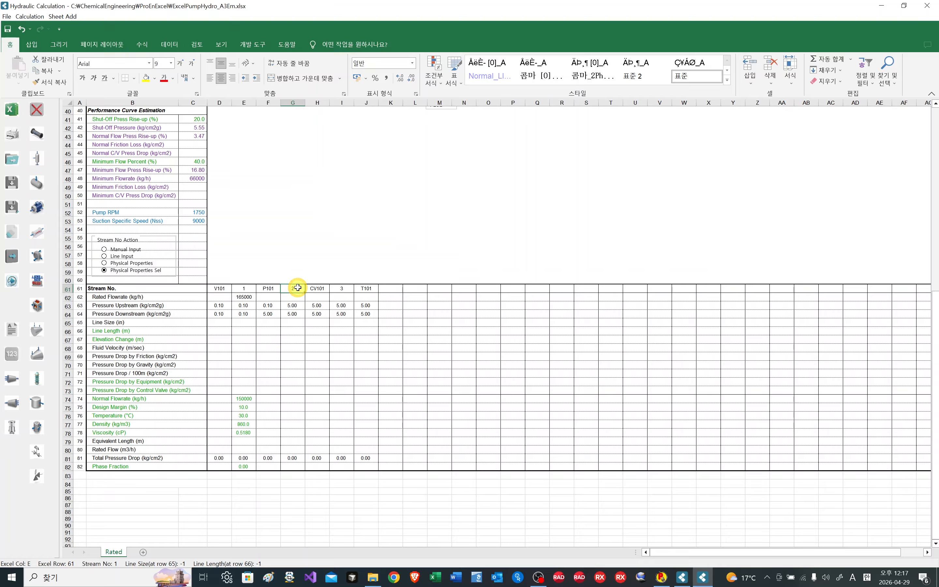
{"action": "double_click", "coordinate": [298, 287]}
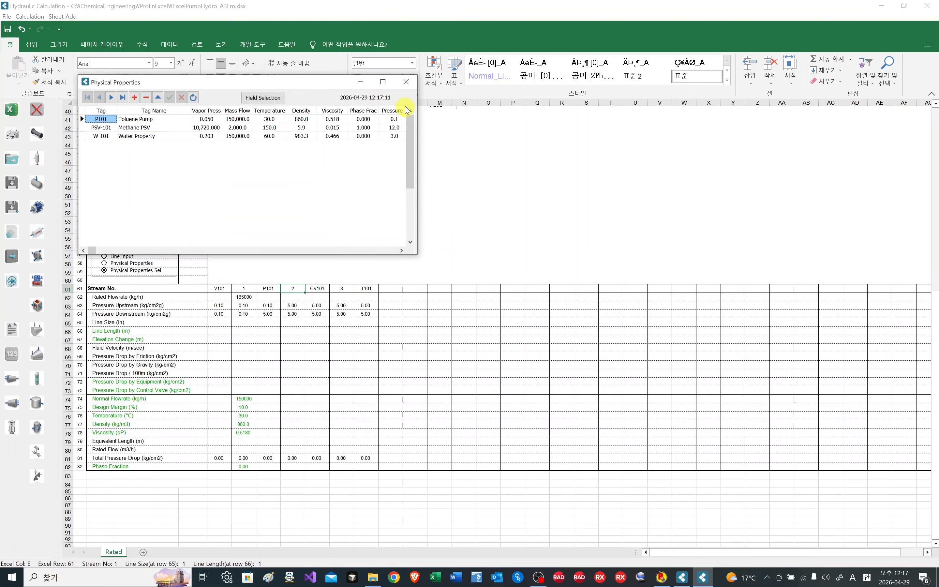
{"action": "left_click", "coordinate": [406, 81]}
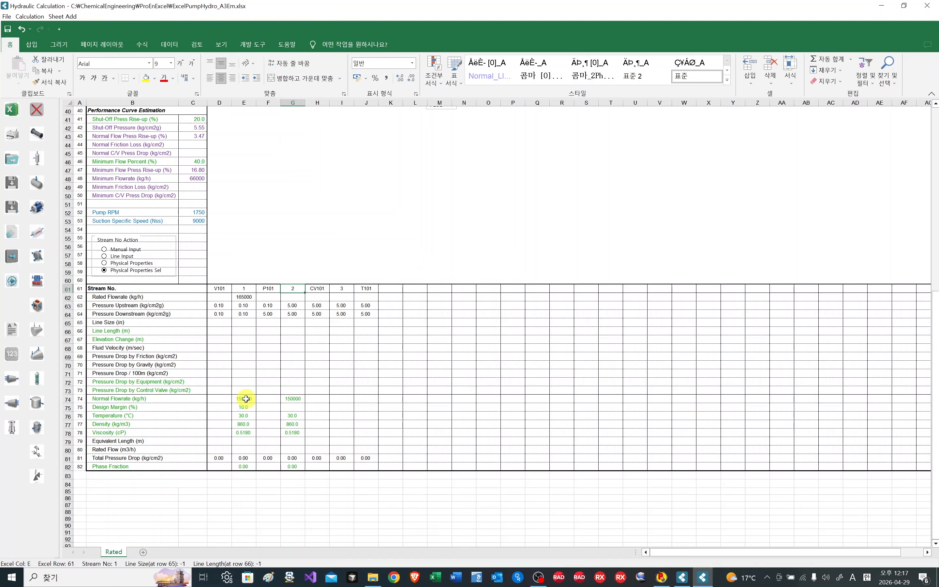
Step: Copy stream 1's normal flowrate, design margin, temperature, density, viscosity and phase fraction across through the T101 column
{"action": "left_click_drag", "start_coordinate": [245, 398], "coordinate": [367, 445]}
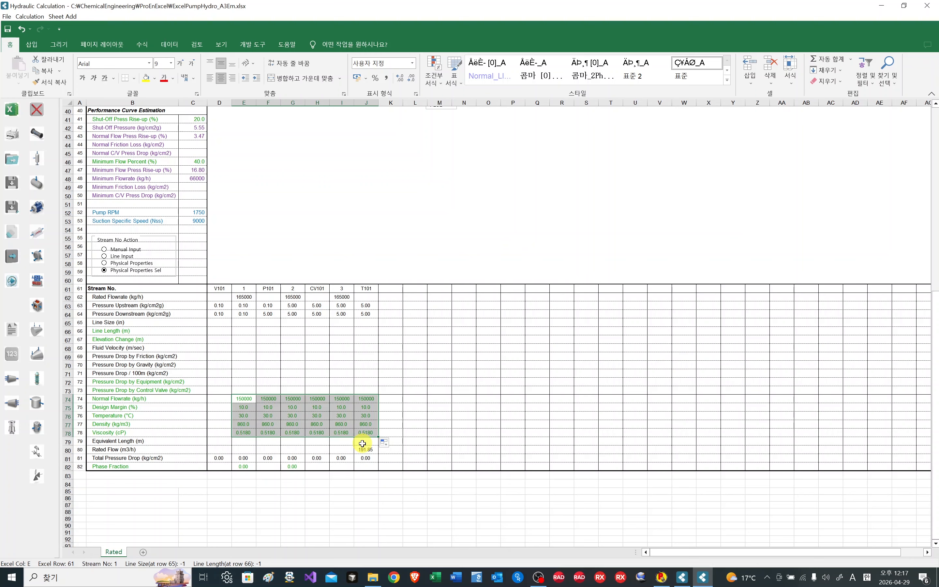
{"action": "left_click", "coordinate": [341, 417]}
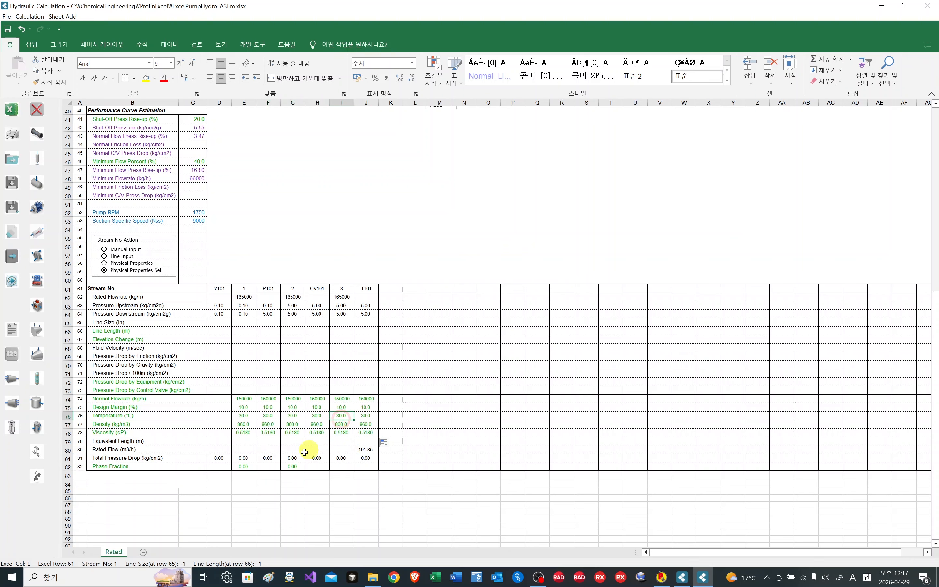
{"action": "left_click", "coordinate": [245, 466]}
{"action": "left_click_drag", "start_coordinate": [255, 473], "coordinate": [377, 473]}
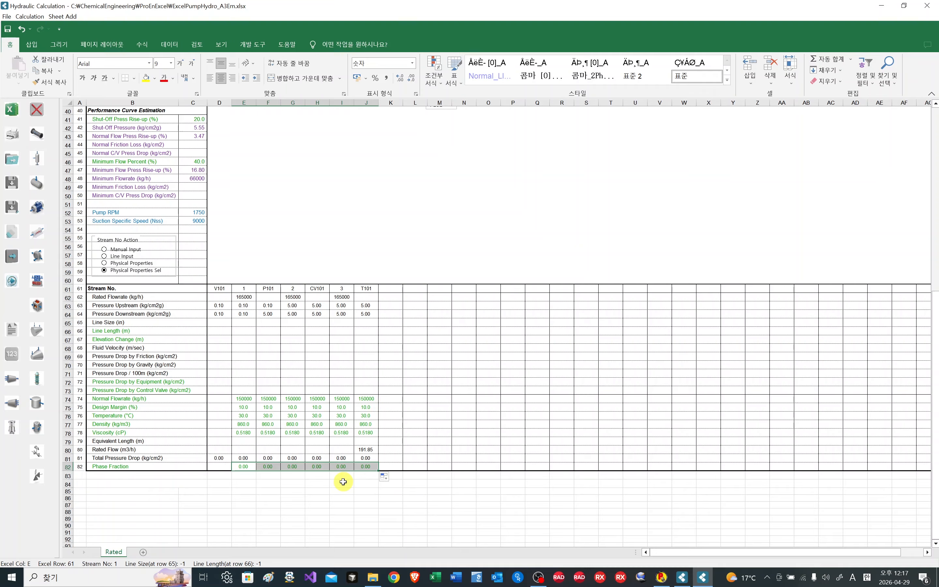
{"action": "left_click", "coordinate": [316, 408]}
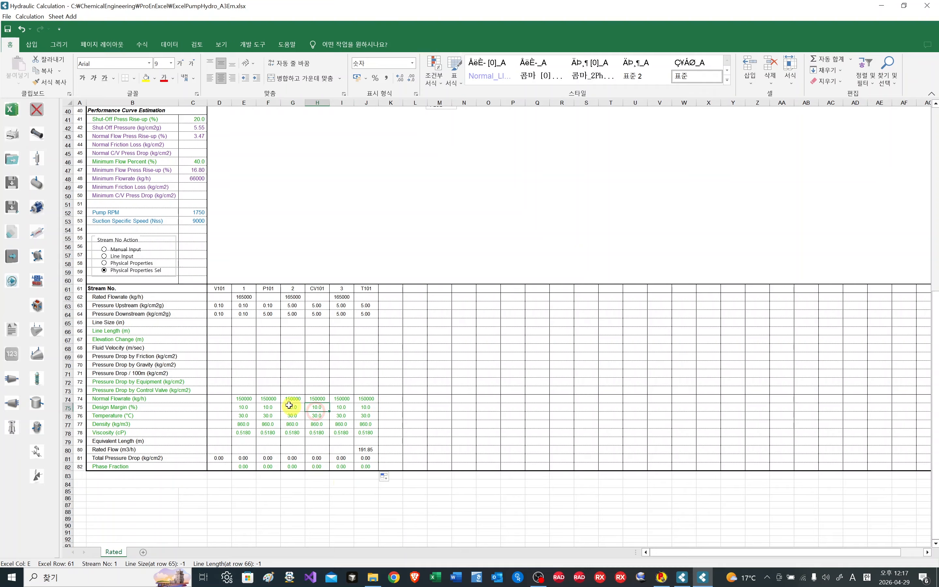
{"action": "left_click_drag", "start_coordinate": [273, 398], "coordinate": [308, 405]}
{"action": "left_click", "coordinate": [309, 406]}
Step: Set stream 1's line length to 10 m and its elevation change to -3 m
{"action": "left_click", "coordinate": [249, 322]}
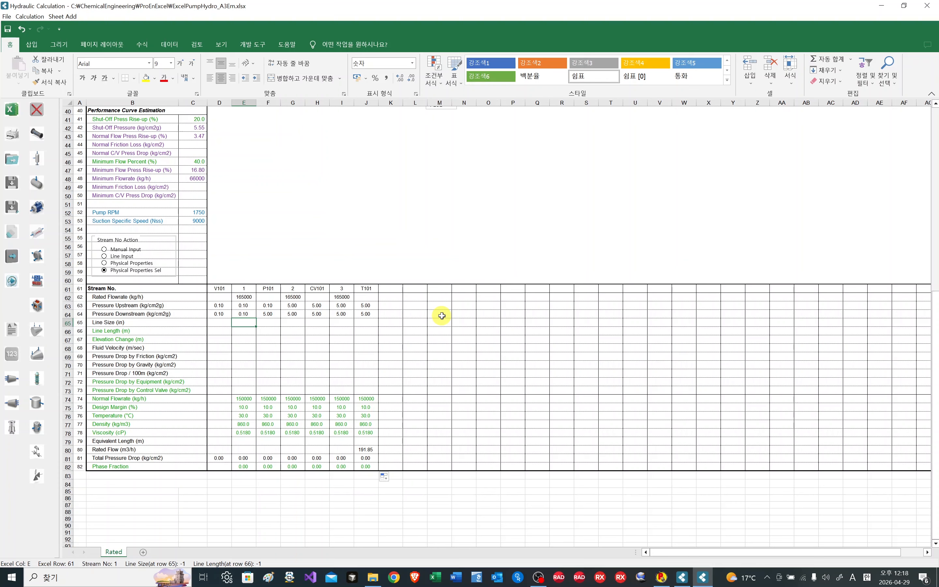
{"action": "key", "text": "Down"}
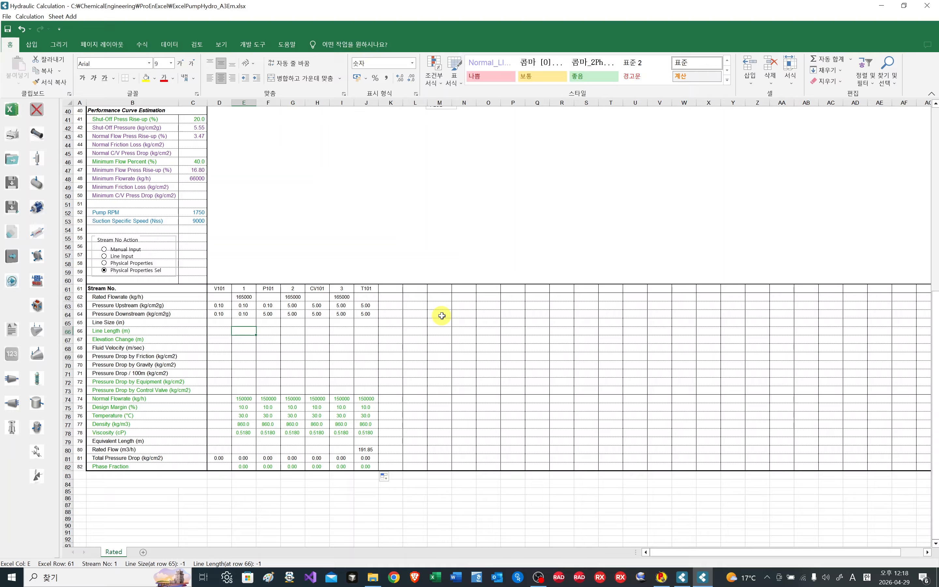
{"action": "type", "text": "10"}
{"action": "key", "text": "Return"}
{"action": "key", "text": "F2"}
{"action": "type", "text": "-3"}
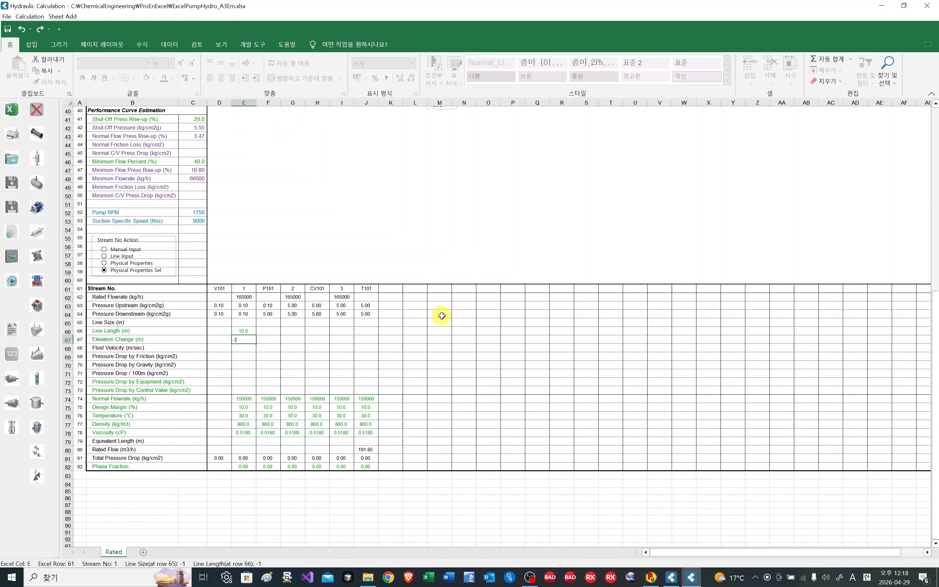
{"action": "key", "text": "Return"}
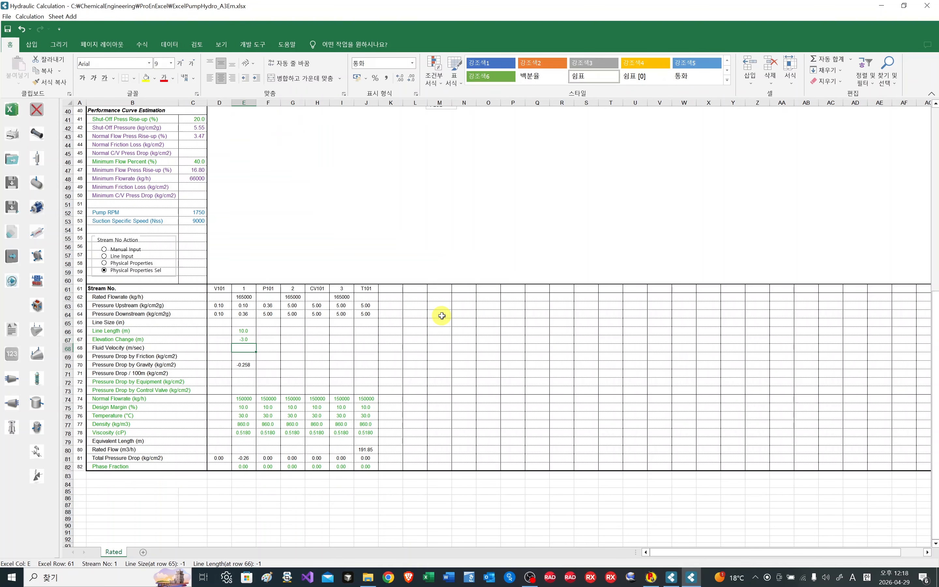
Step: Examine the pump discharge pressure and pump shaft level alongside the flow diagram
{"action": "scroll", "coordinate": [341, 281], "scroll_direction": "up", "scroll_amount": 6}
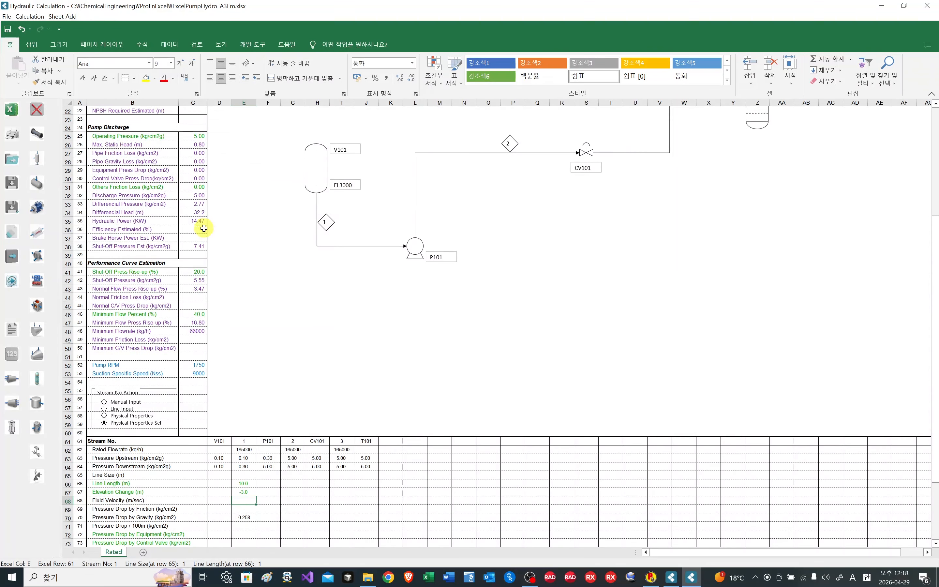
{"action": "left_click", "coordinate": [195, 193]}
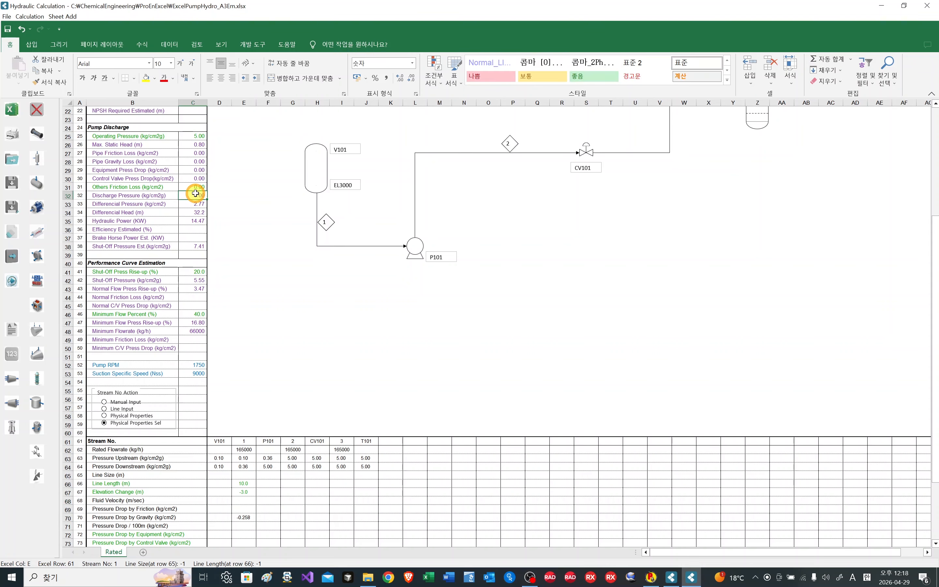
{"action": "scroll", "coordinate": [198, 203], "scroll_direction": "up", "scroll_amount": 4}
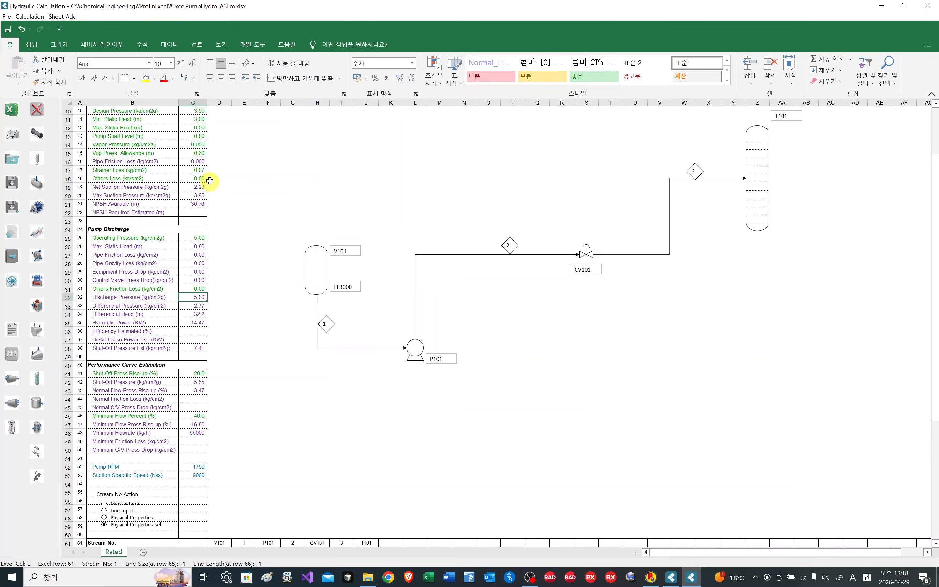
{"action": "left_click", "coordinate": [192, 135]}
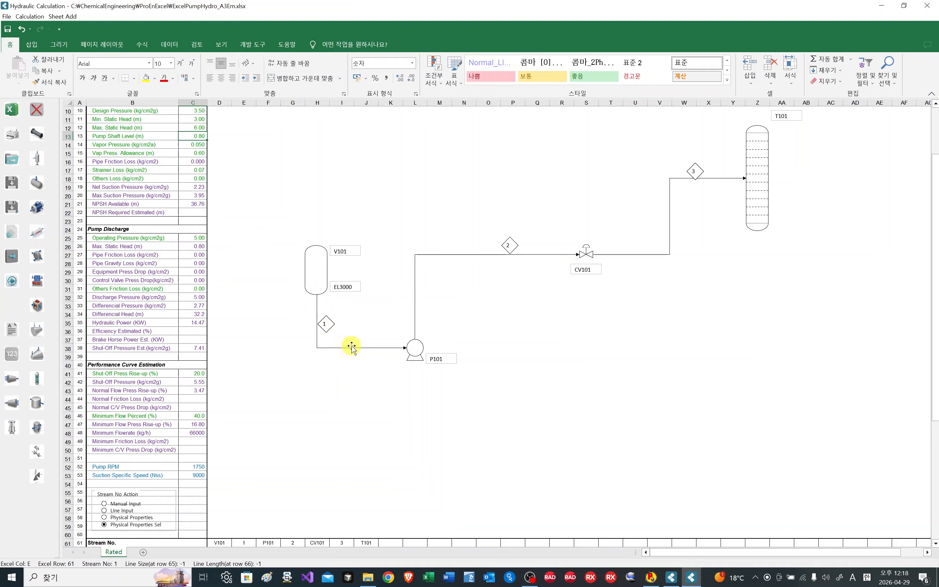
{"action": "scroll", "coordinate": [351, 347], "scroll_direction": "down", "scroll_amount": 7}
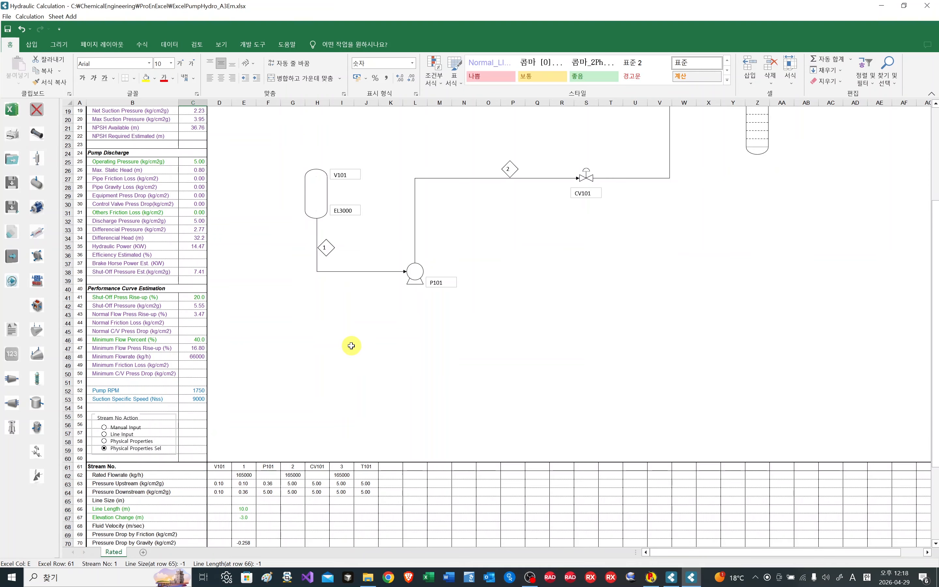
Step: Set stream 1's elevation change to -2.2 m
{"action": "left_click", "coordinate": [244, 415]}
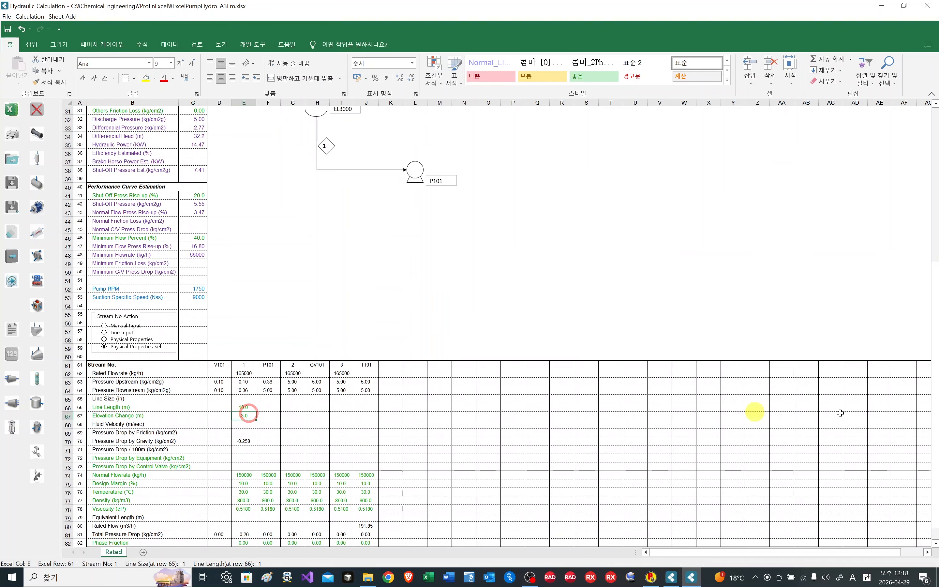
{"action": "type", "text": "-"}
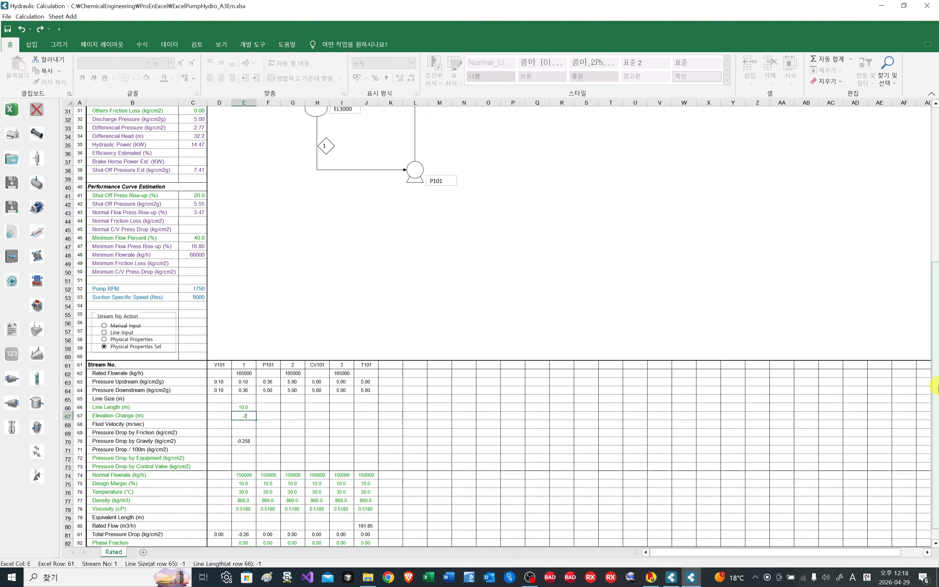
{"action": "type", "text": "2.23"}
{"action": "key", "text": "BackSpace"}
{"action": "key", "text": "Return"}
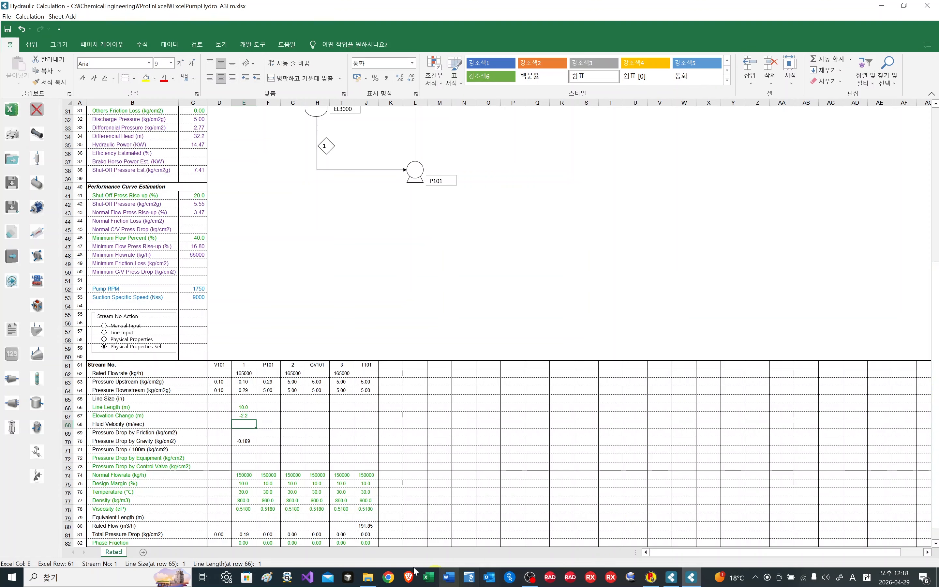
Step: Set stream 2's line length to 50 m and its elevation change to 5 m
{"action": "left_click", "coordinate": [314, 407]}
{"action": "left_click", "coordinate": [299, 407]}
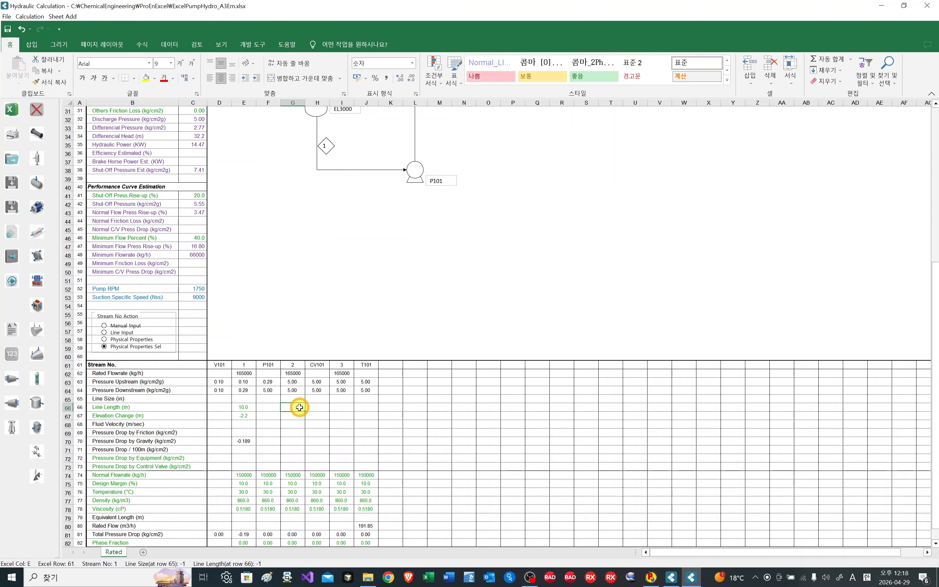
{"action": "scroll", "coordinate": [387, 404], "scroll_direction": "up", "scroll_amount": 2}
{"action": "scroll", "coordinate": [387, 405], "scroll_direction": "up", "scroll_amount": 1}
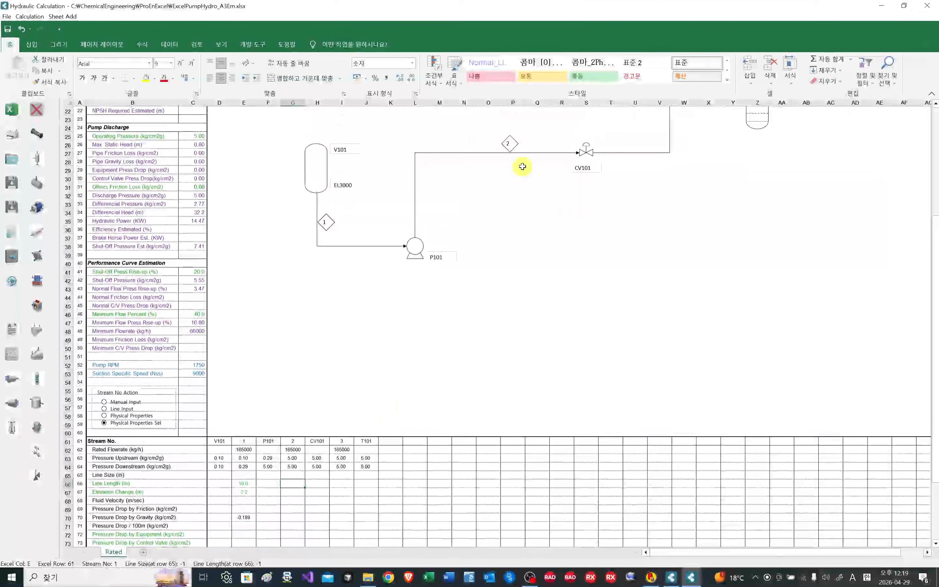
{"action": "scroll", "coordinate": [520, 202], "scroll_direction": "down", "scroll_amount": 2}
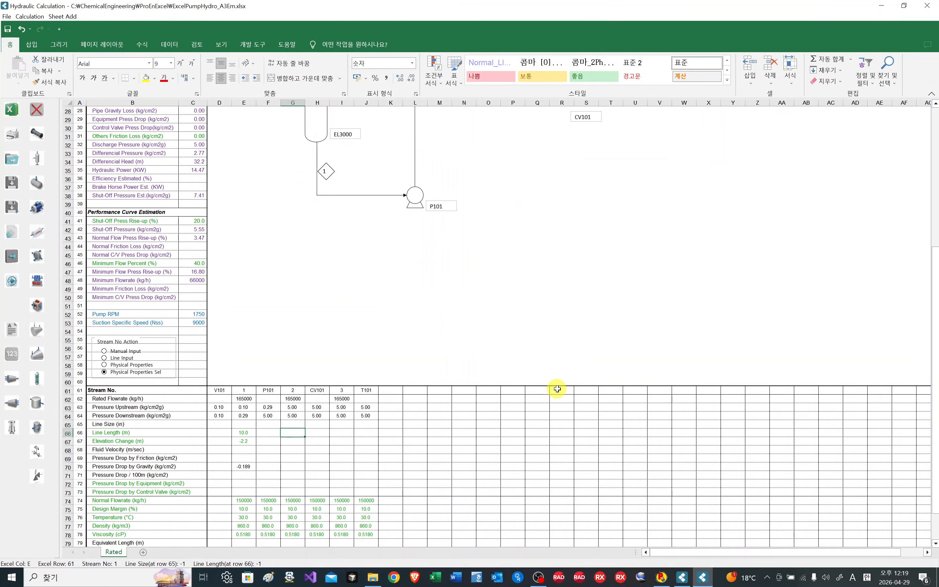
{"action": "type", "text": "50"}
{"action": "key", "text": "Return"}
{"action": "type", "text": "5"}
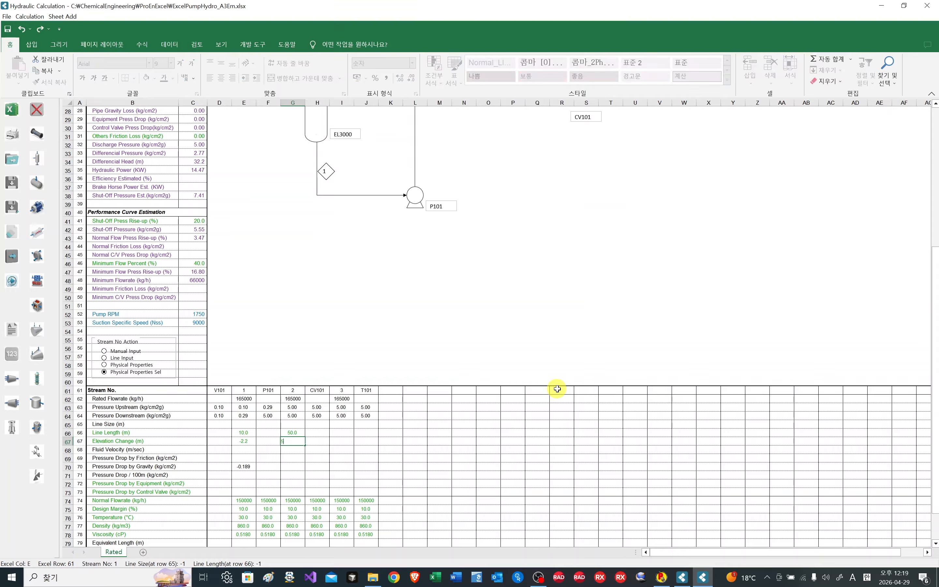
Step: Set stream 3's line length to 30 m and its elevation change to 4 m
{"action": "left_click", "coordinate": [342, 432]}
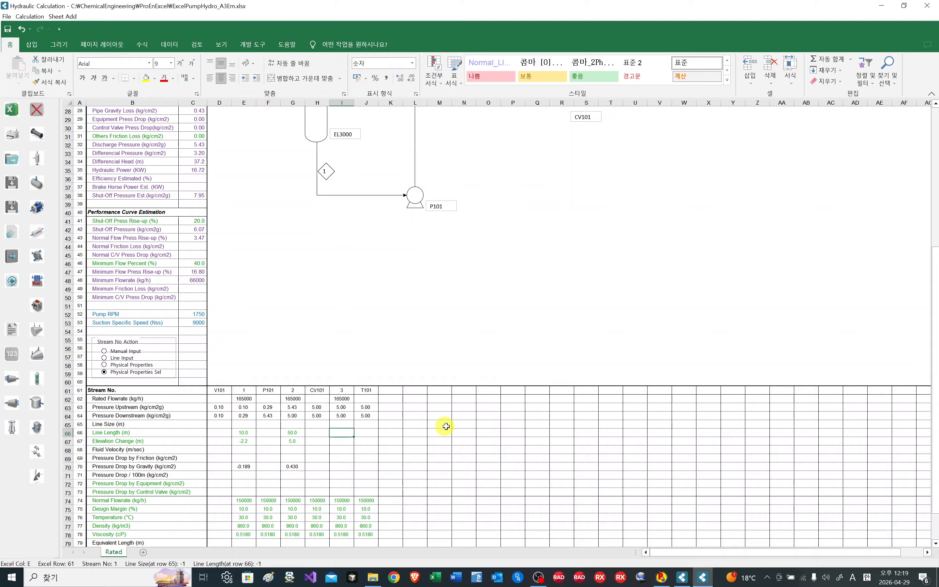
{"action": "type", "text": "30"}
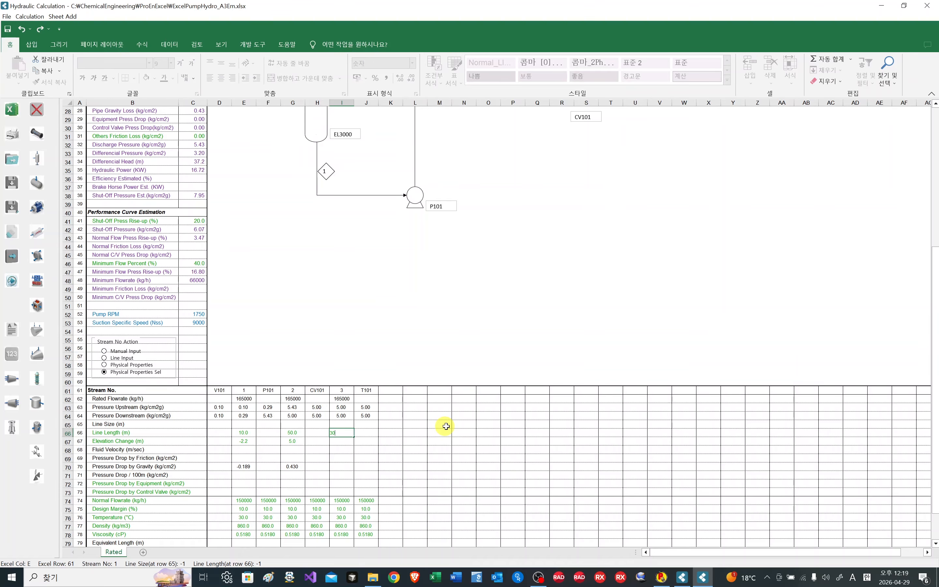
{"action": "key", "text": "Return"}
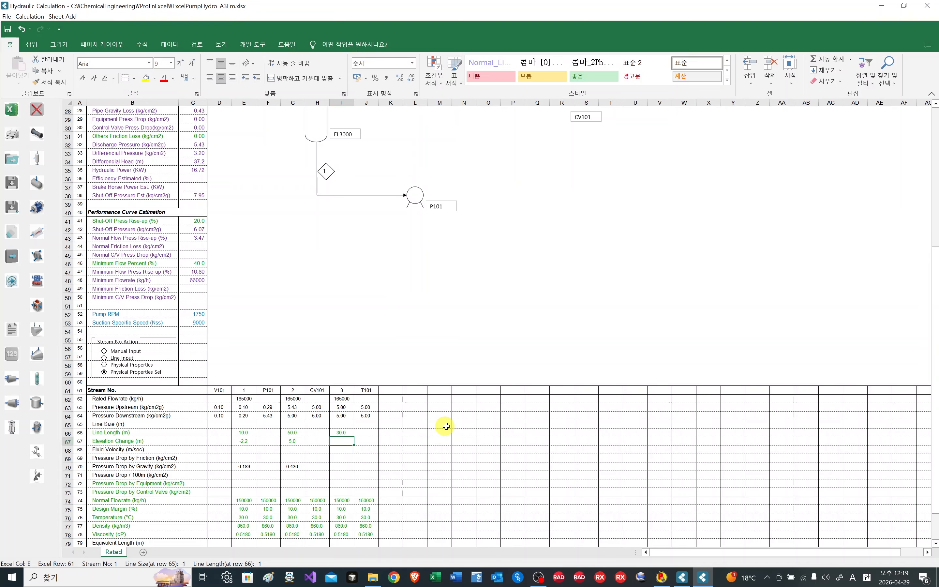
{"action": "type", "text": "4"}
{"action": "key", "text": "Return"}
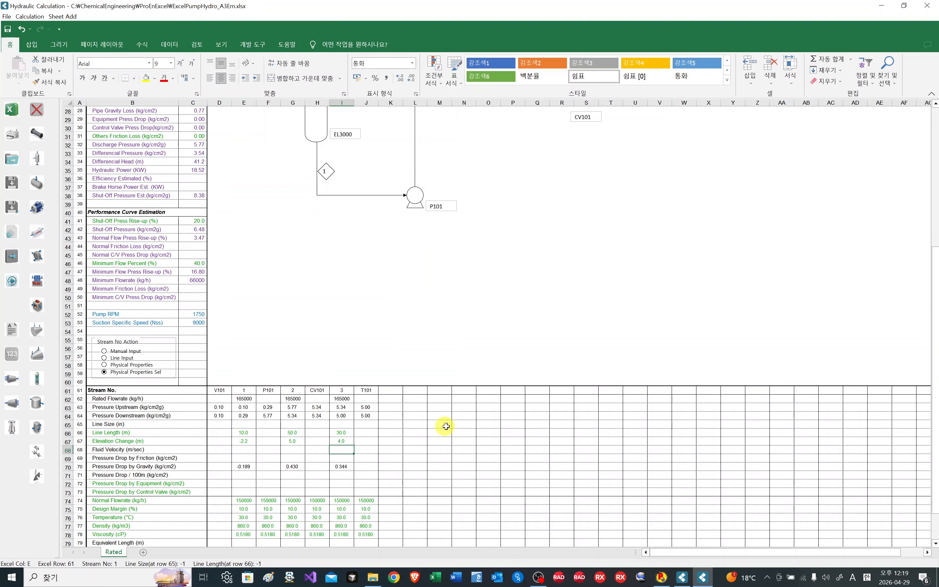
Step: Set the pressure drop by control valve for CV101 to 1 kg/cm2
{"action": "scroll", "coordinate": [427, 431], "scroll_direction": "down", "scroll_amount": 1}
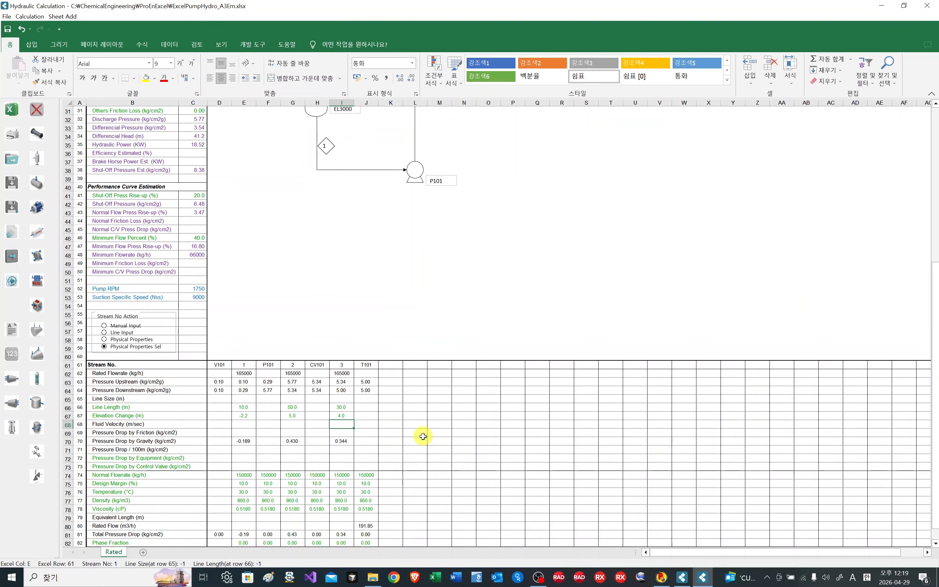
{"action": "scroll", "coordinate": [423, 447], "scroll_direction": "up", "scroll_amount": 3}
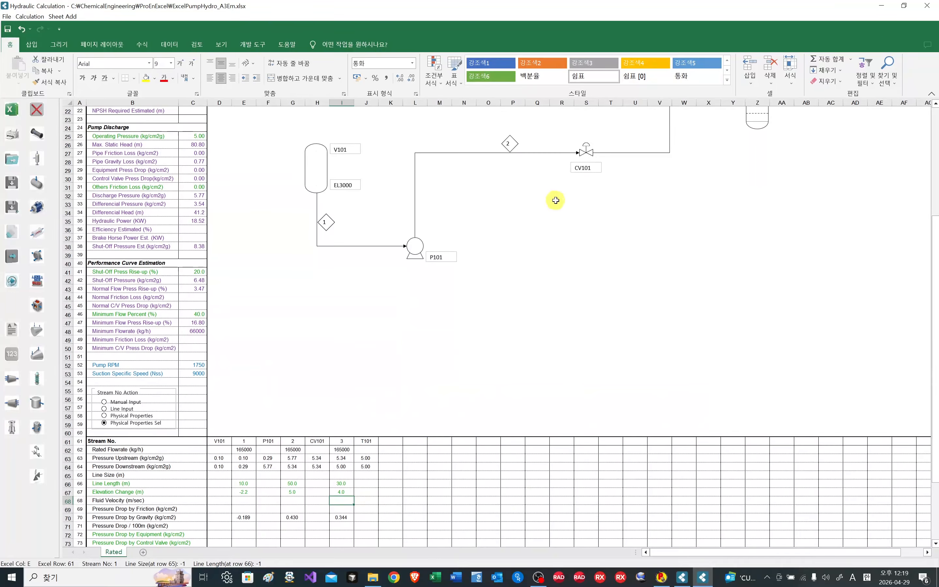
{"action": "scroll", "coordinate": [555, 189], "scroll_direction": "down", "scroll_amount": 2}
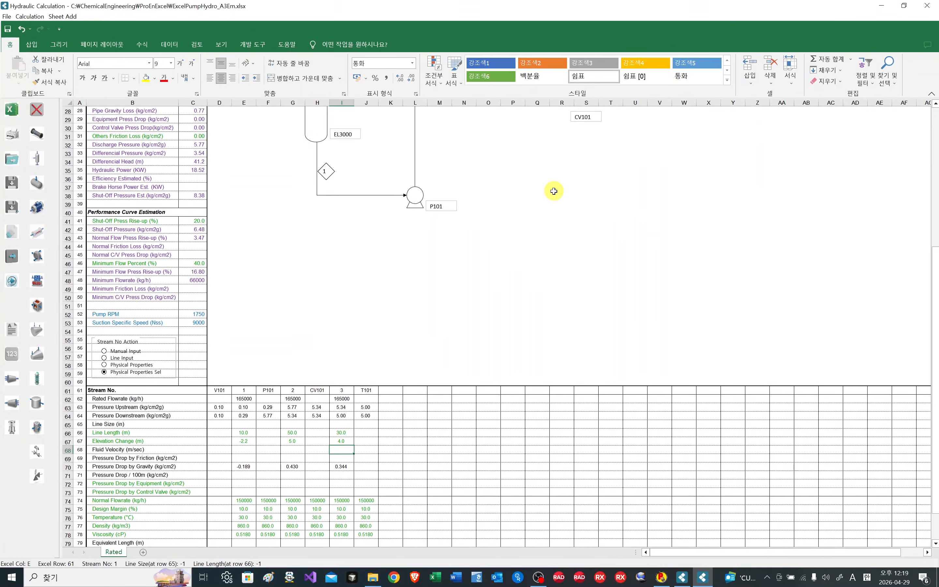
{"action": "scroll", "coordinate": [554, 191], "scroll_direction": "up", "scroll_amount": 2}
{"action": "scroll", "coordinate": [553, 191], "scroll_direction": "down", "scroll_amount": 1}
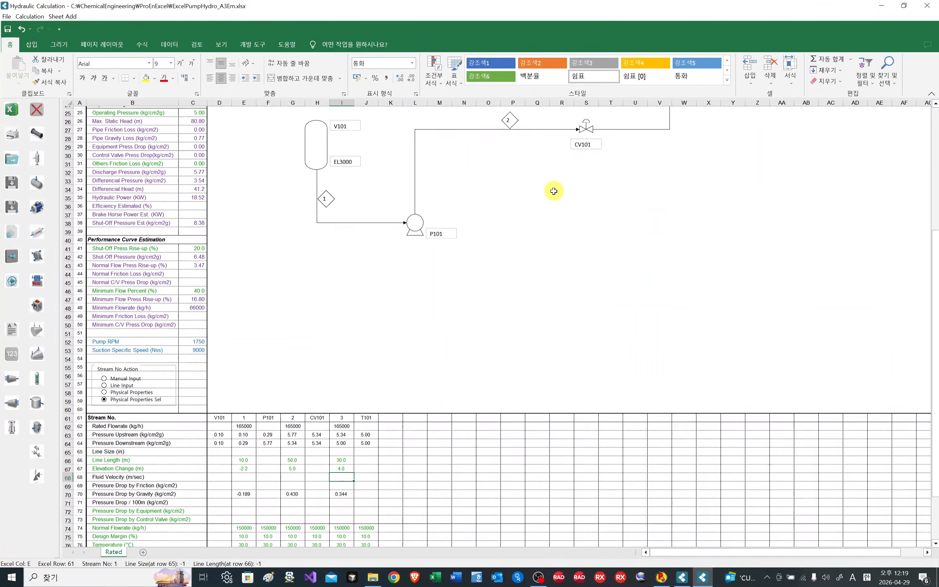
{"action": "left_click", "coordinate": [315, 517]}
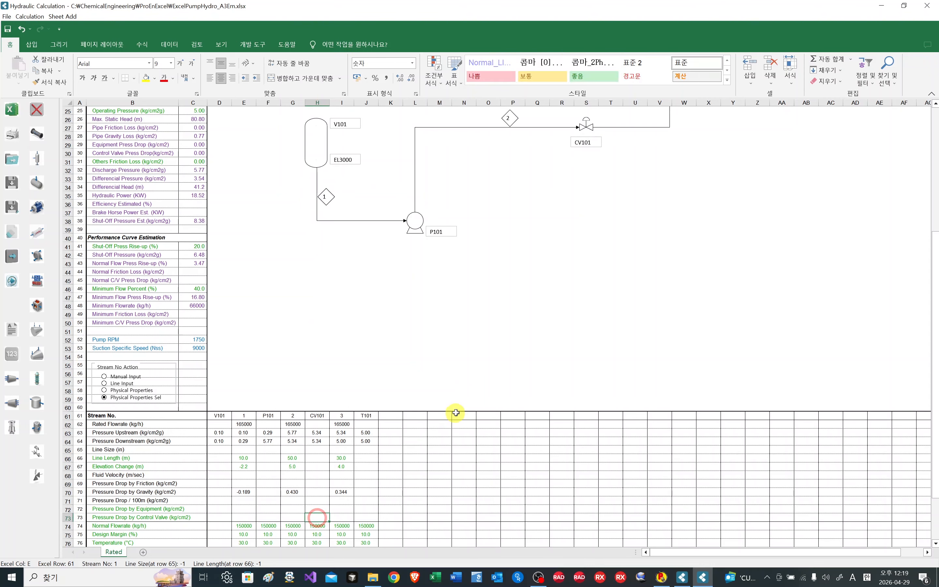
{"action": "scroll", "coordinate": [454, 412], "scroll_direction": "down", "scroll_amount": 2}
{"action": "type", "text": "1"}
{"action": "key", "text": "Return"}
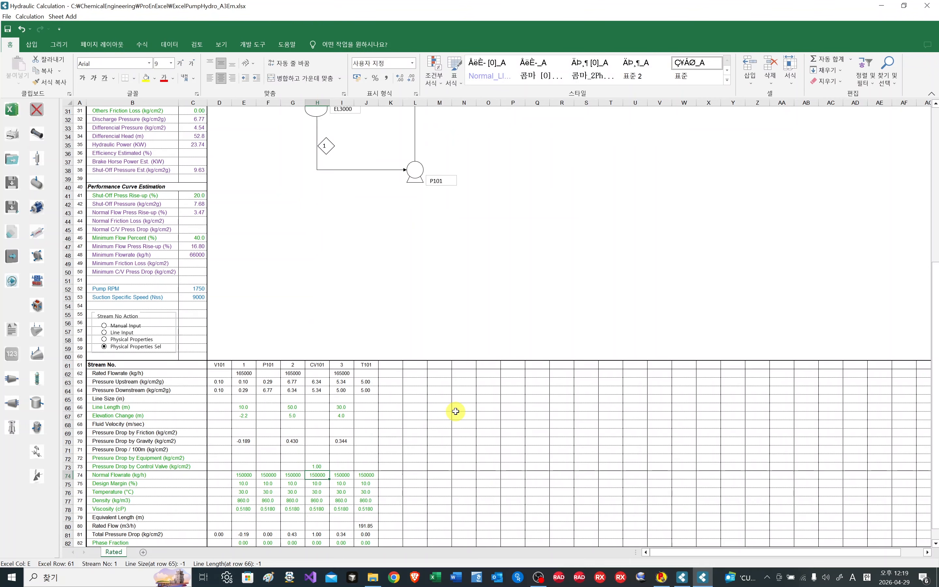
{"action": "scroll", "coordinate": [456, 411], "scroll_direction": "down", "scroll_amount": 3}
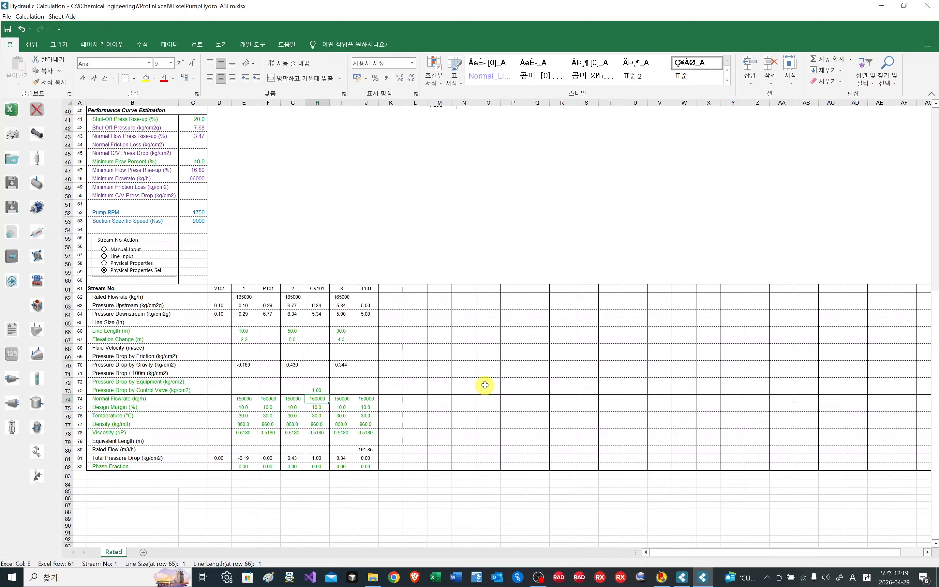
{"action": "left_click_drag", "start_coordinate": [268, 400], "coordinate": [268, 431]}
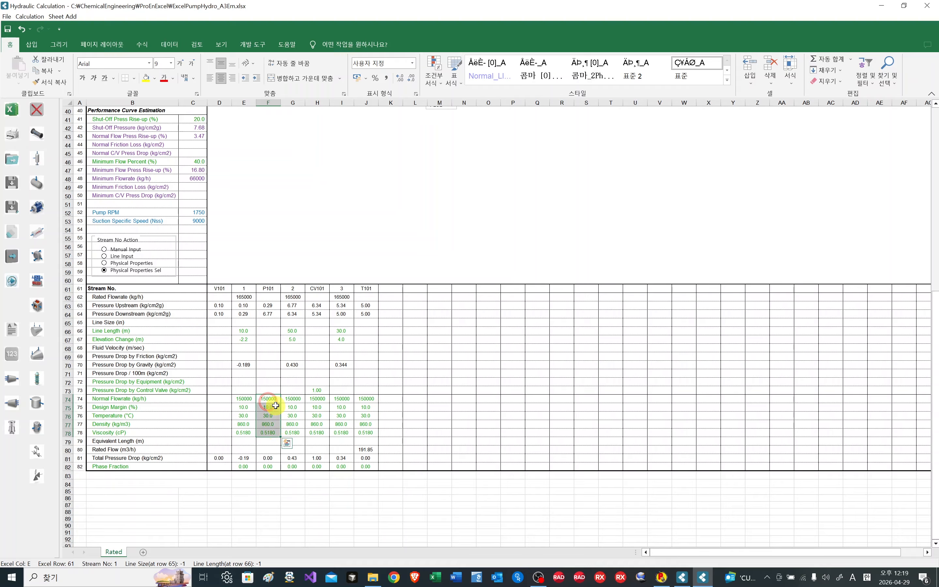
{"action": "key", "text": "Delete"}
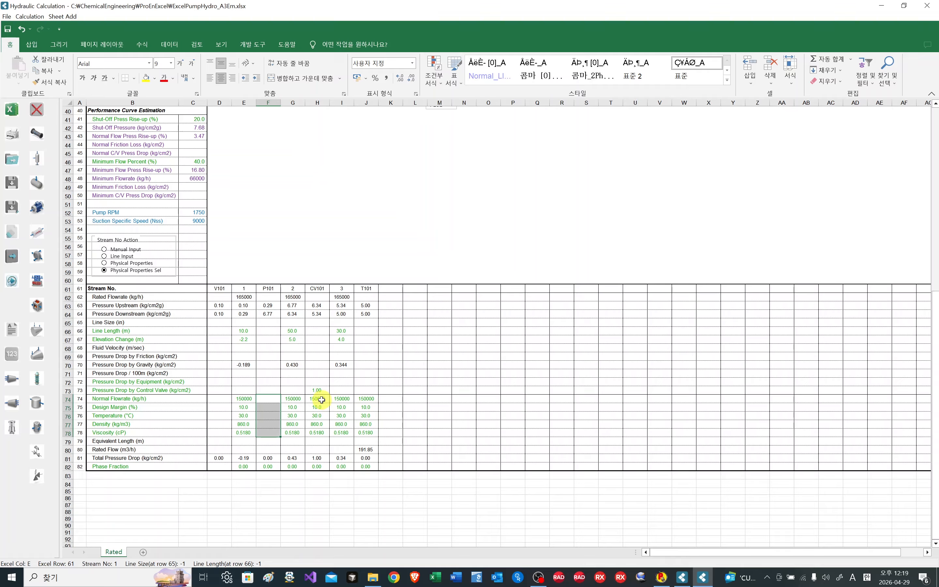
{"action": "left_click", "coordinate": [321, 399]}
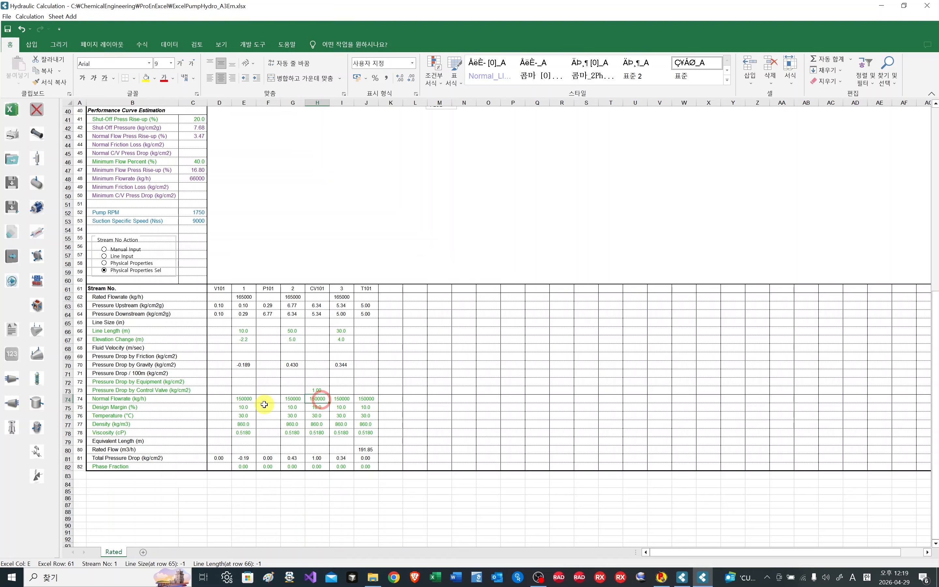
{"action": "left_click_drag", "start_coordinate": [253, 399], "coordinate": [254, 432]}
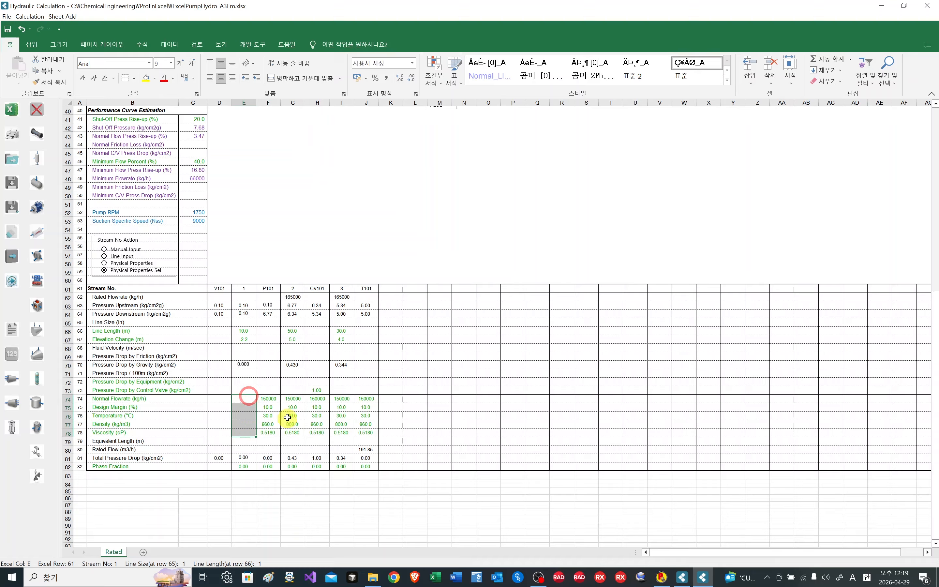
{"action": "key", "text": "Delete"}
{"action": "left_click", "coordinate": [296, 391]}
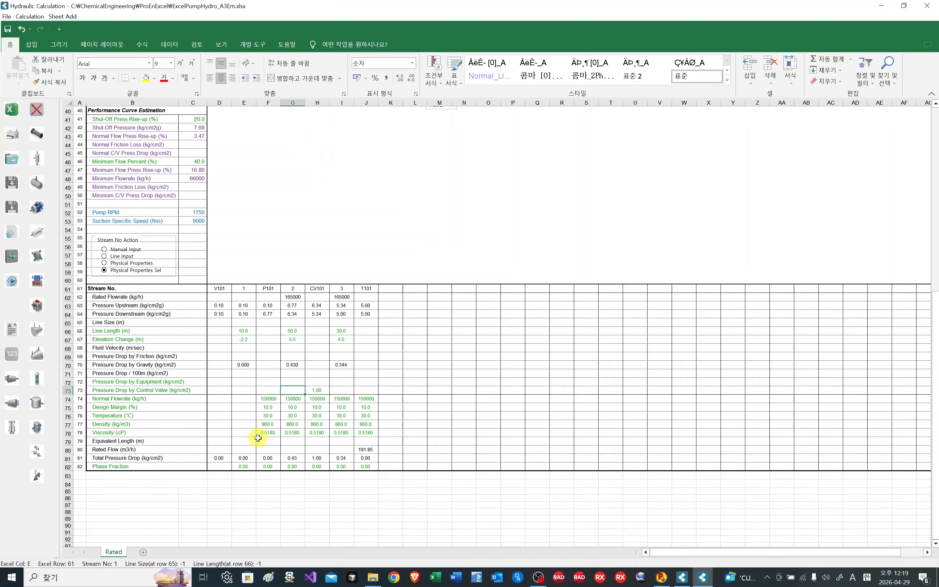
{"action": "key", "text": "ctrl+z"}
Step: Clear the normal flowrate, design margin, temperature, density and viscosity values from the P101, CV101 and T101 columns
{"action": "left_click_drag", "start_coordinate": [271, 399], "coordinate": [275, 430]}
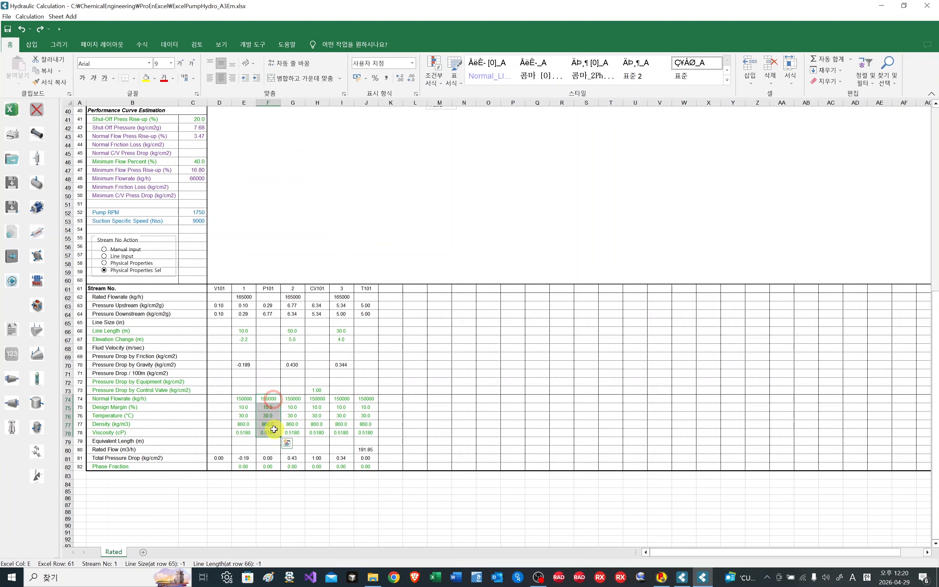
{"action": "key", "text": "Delete"}
{"action": "left_click_drag", "start_coordinate": [317, 398], "coordinate": [322, 432]}
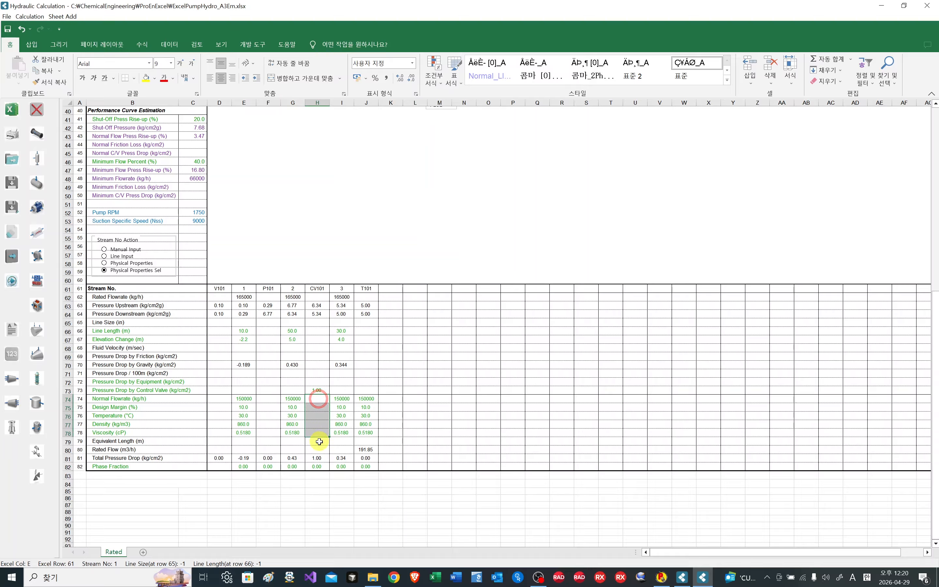
{"action": "key", "text": "Delete"}
{"action": "left_click_drag", "start_coordinate": [365, 394], "coordinate": [364, 434]}
{"action": "key", "text": "Delete"}
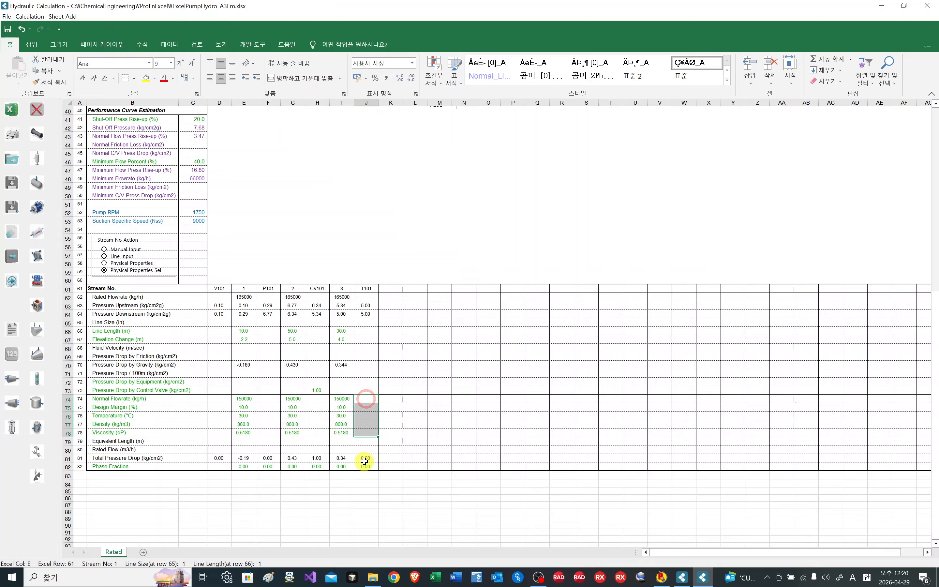
Step: Clear the phase fraction values of T101, CV101 and P101
{"action": "left_click", "coordinate": [365, 465]}
{"action": "left_click", "coordinate": [325, 466]}
{"action": "key", "text": "Delete"}
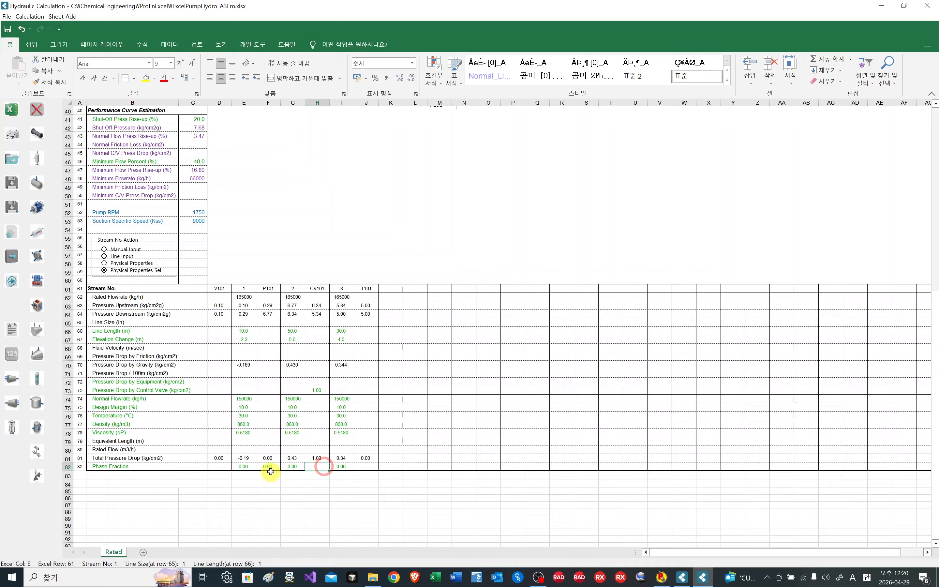
{"action": "left_click", "coordinate": [268, 466]}
{"action": "key", "text": "Delete"}
{"action": "left_click", "coordinate": [260, 410]}
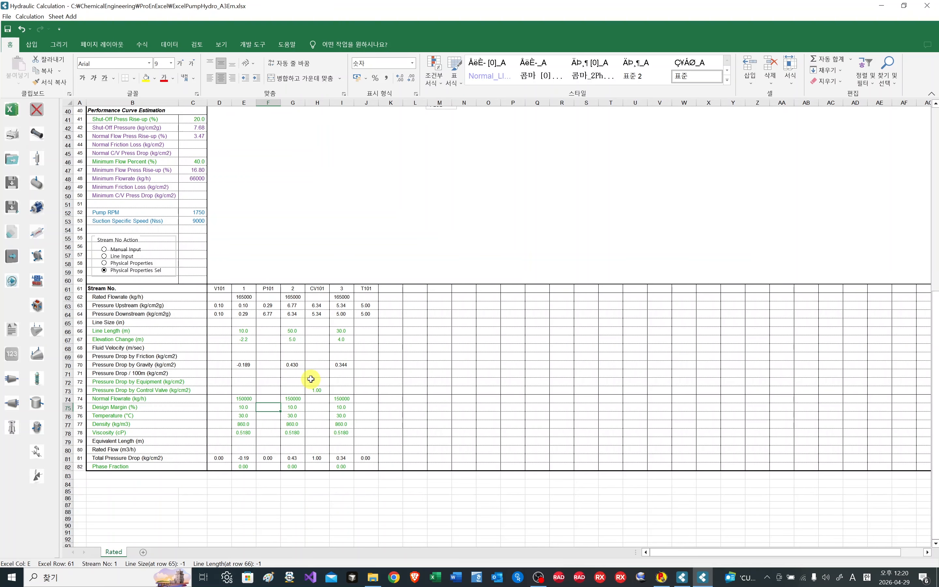
Step: Examine the pump discharge results and the upstream and downstream pressures along the flow path, including P101's downstream pressure
{"action": "scroll", "coordinate": [311, 378], "scroll_direction": "up", "scroll_amount": 1}
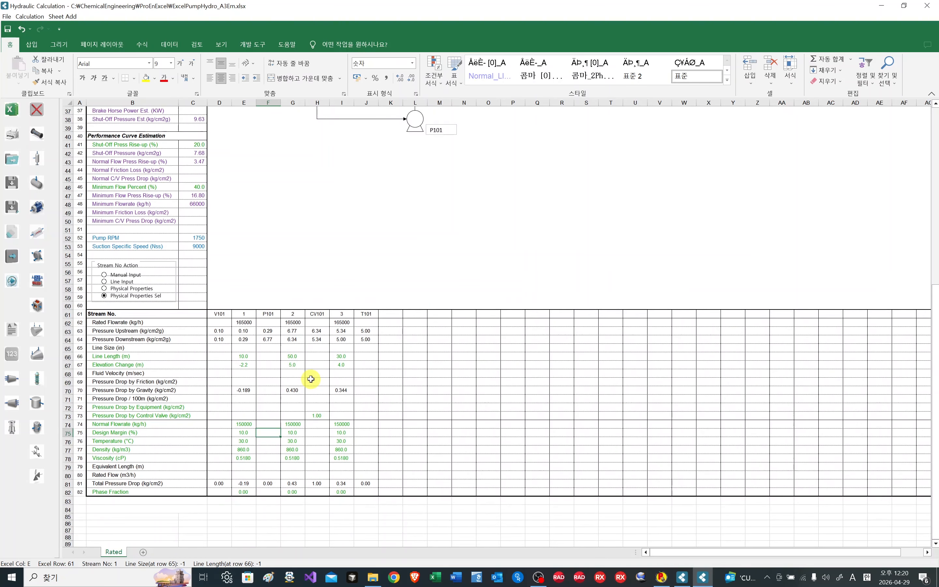
{"action": "scroll", "coordinate": [310, 379], "scroll_direction": "up", "scroll_amount": 2}
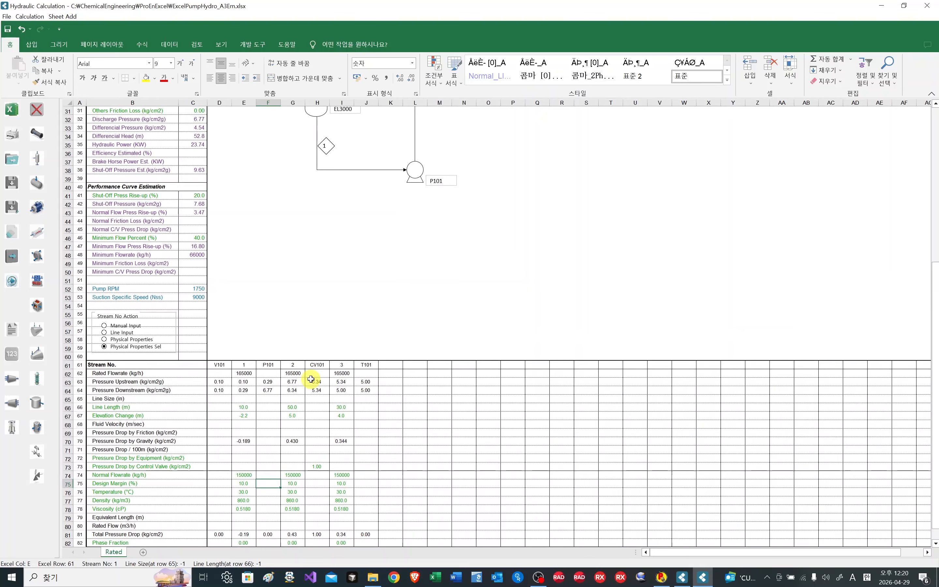
{"action": "scroll", "coordinate": [311, 379], "scroll_direction": "up", "scroll_amount": 1}
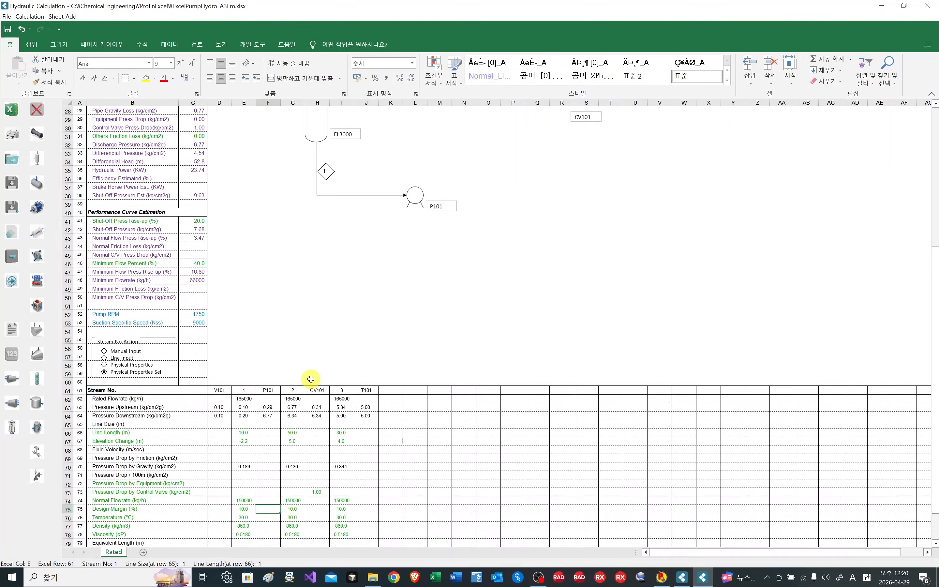
{"action": "scroll", "coordinate": [310, 384], "scroll_direction": "down", "scroll_amount": 1}
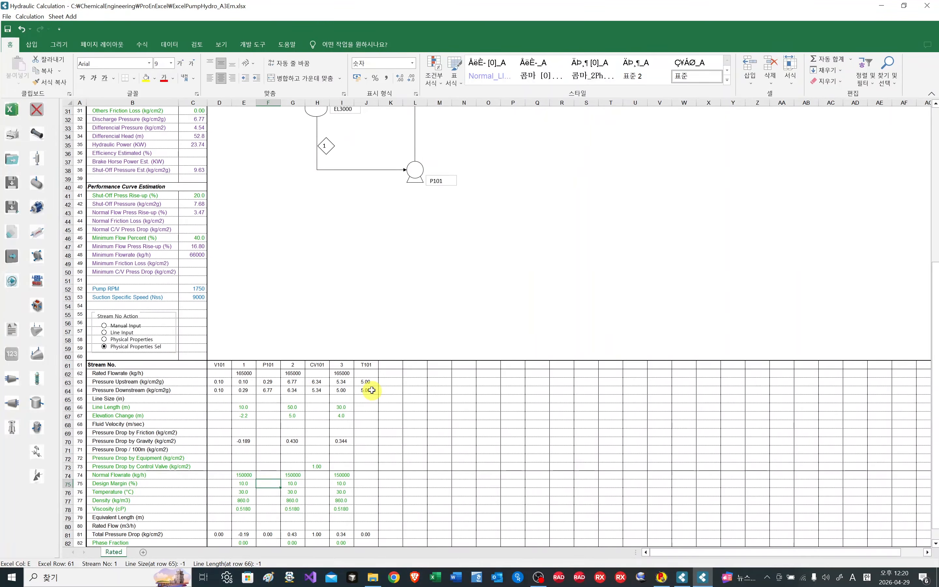
{"action": "scroll", "coordinate": [651, 290], "scroll_direction": "up", "scroll_amount": 6}
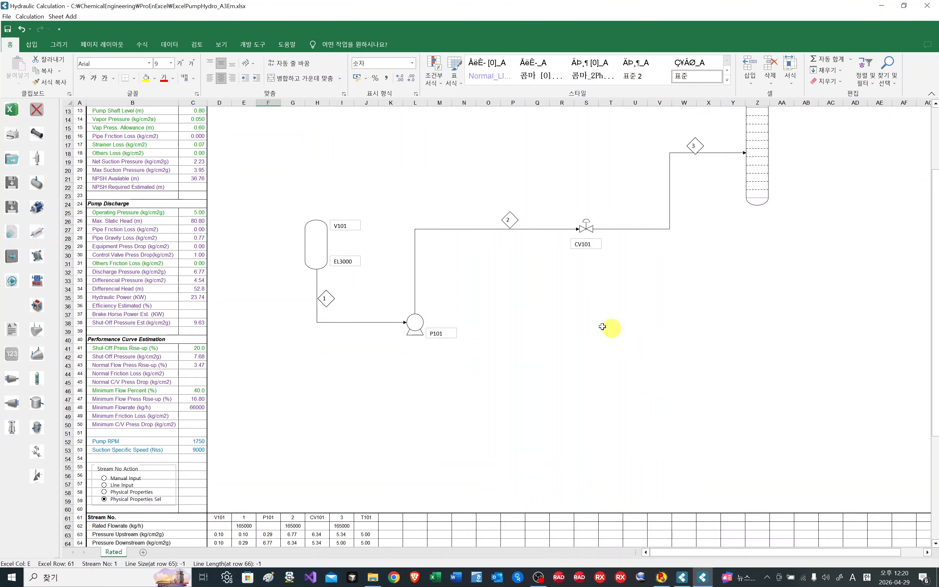
{"action": "scroll", "coordinate": [598, 322], "scroll_direction": "down", "scroll_amount": 5}
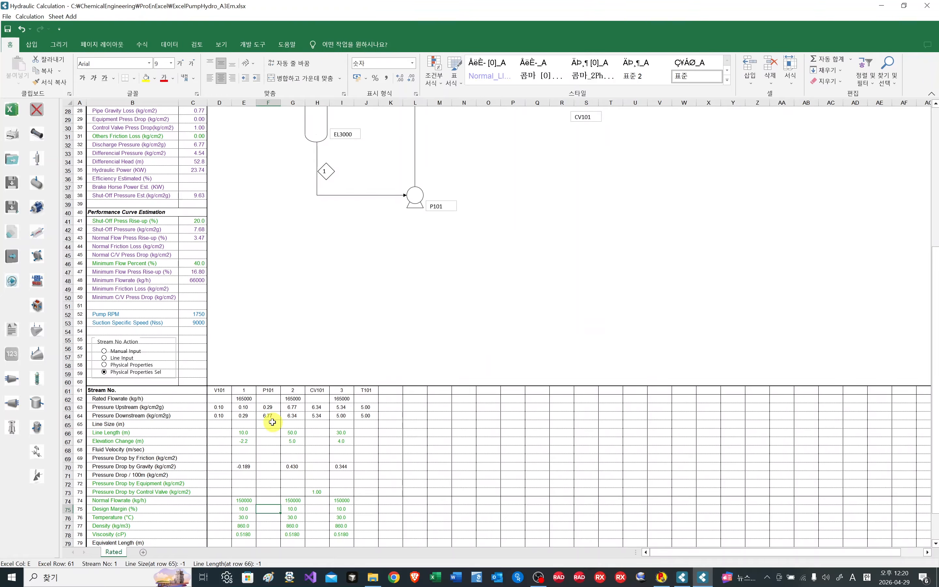
{"action": "left_click", "coordinate": [271, 416]}
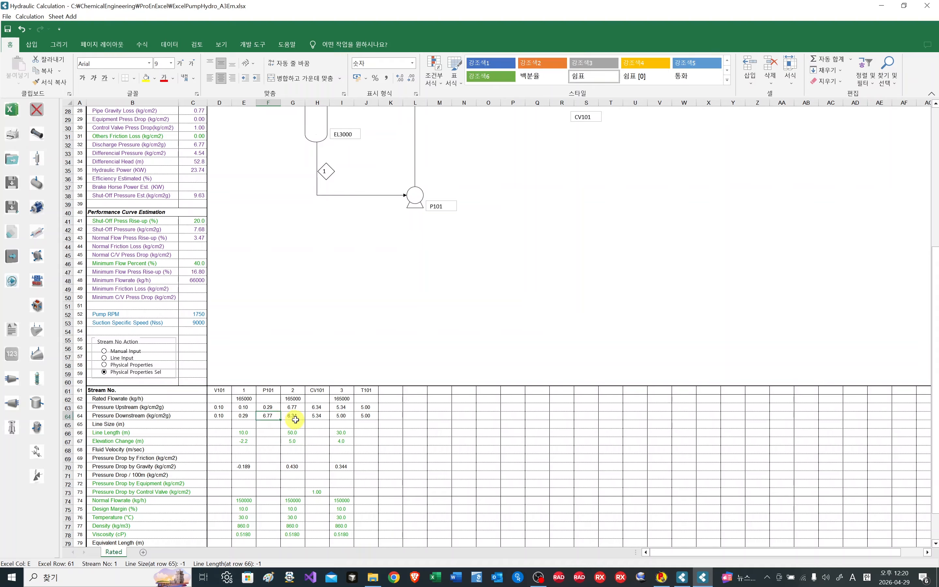
Step: Examine CV101's pressure drop and the pump suction and pump discharge results for P-101
{"action": "left_click", "coordinate": [318, 499]}
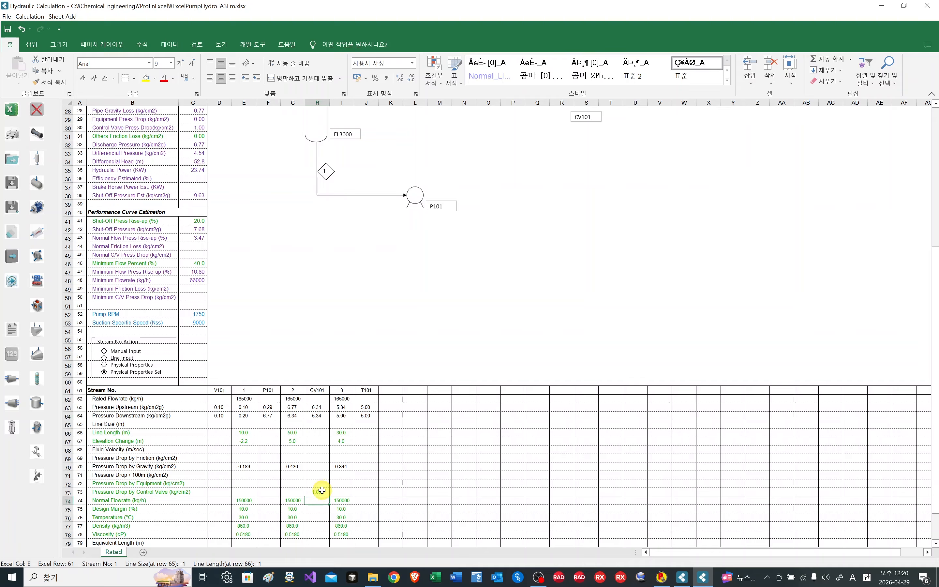
{"action": "left_click", "coordinate": [318, 490]}
{"action": "scroll", "coordinate": [278, 415], "scroll_direction": "up", "scroll_amount": 6}
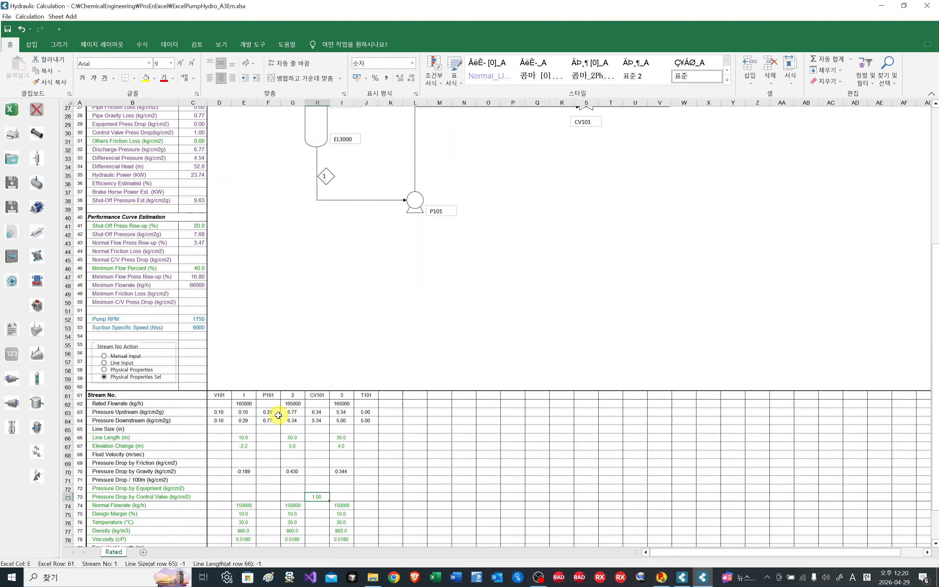
{"action": "scroll", "coordinate": [233, 189], "scroll_direction": "up", "scroll_amount": 3}
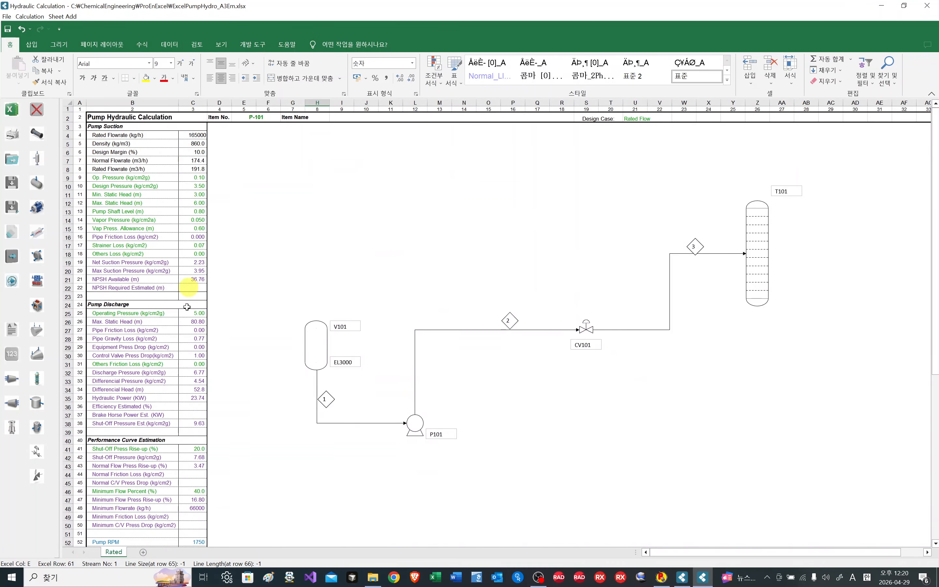
{"action": "scroll", "coordinate": [190, 373], "scroll_direction": "down", "scroll_amount": 1}
{"action": "scroll", "coordinate": [190, 373], "scroll_direction": "down", "scroll_amount": 1}
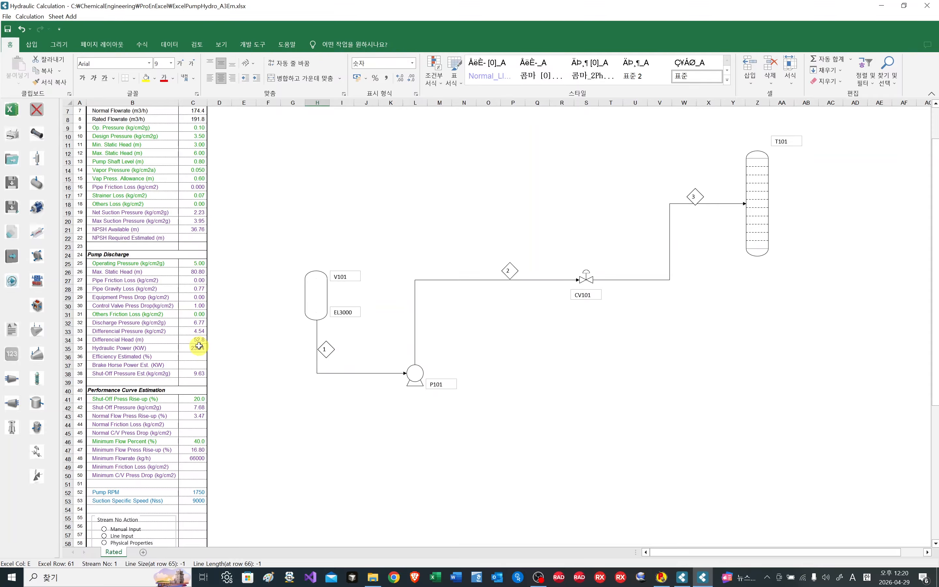
{"action": "scroll", "coordinate": [199, 346], "scroll_direction": "down", "scroll_amount": 3}
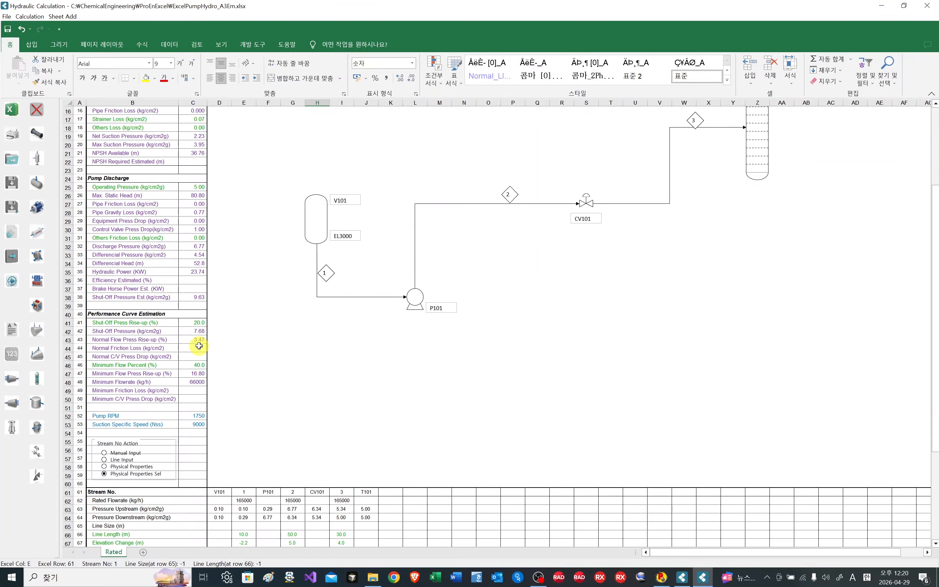
{"action": "scroll", "coordinate": [199, 346], "scroll_direction": "up", "scroll_amount": 4}
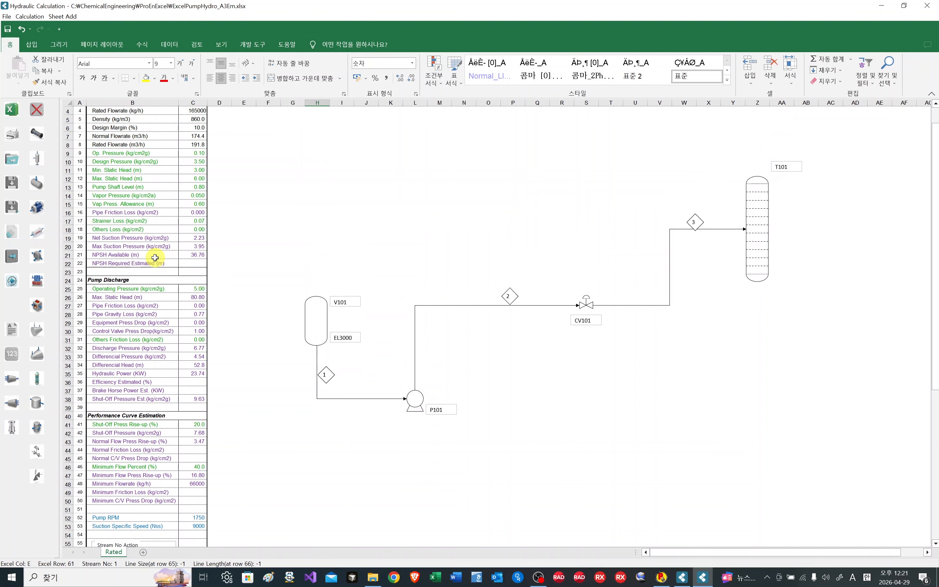
{"action": "scroll", "coordinate": [195, 257], "scroll_direction": "down", "scroll_amount": 2}
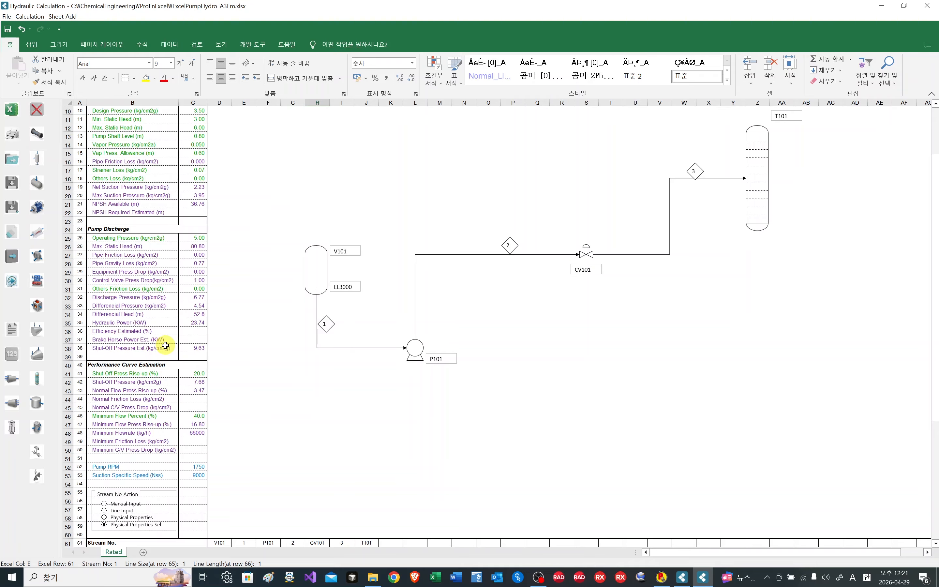
{"action": "scroll", "coordinate": [165, 345], "scroll_direction": "down", "scroll_amount": 2}
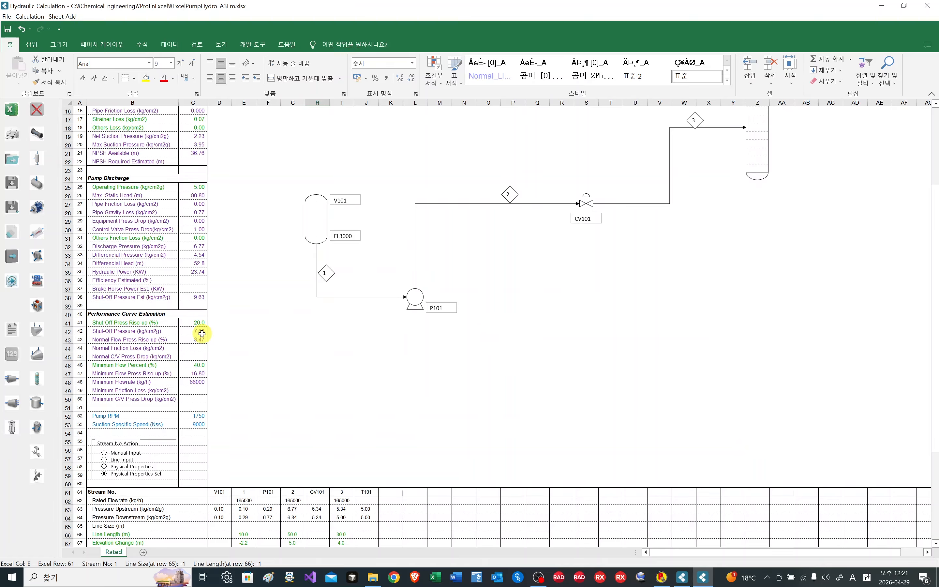
Step: Examine the shut-off, normal and minimum flow rows of the performance curve estimation, along with stream 1's rated flowrate, normal flowrate and design margin
{"action": "left_click", "coordinate": [200, 322]}
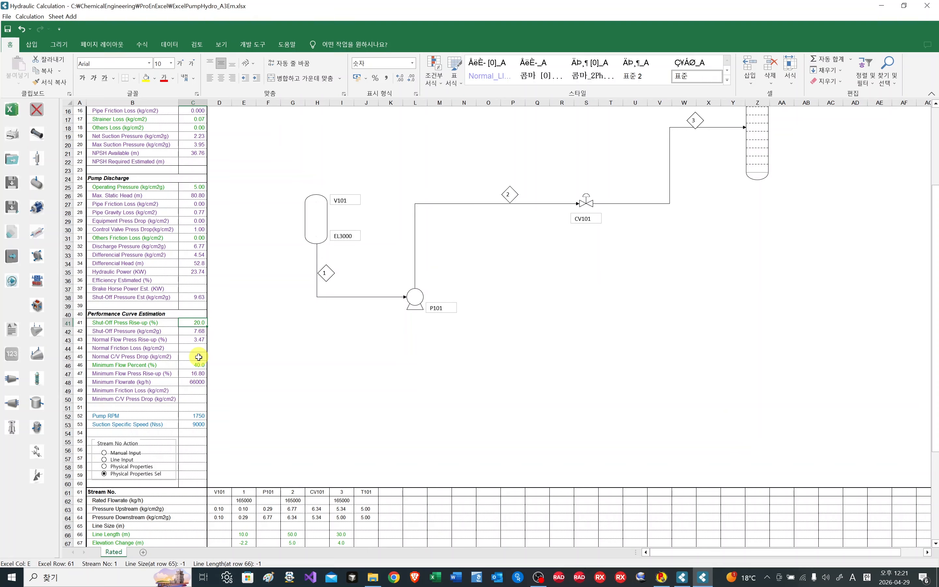
{"action": "left_click", "coordinate": [194, 331]}
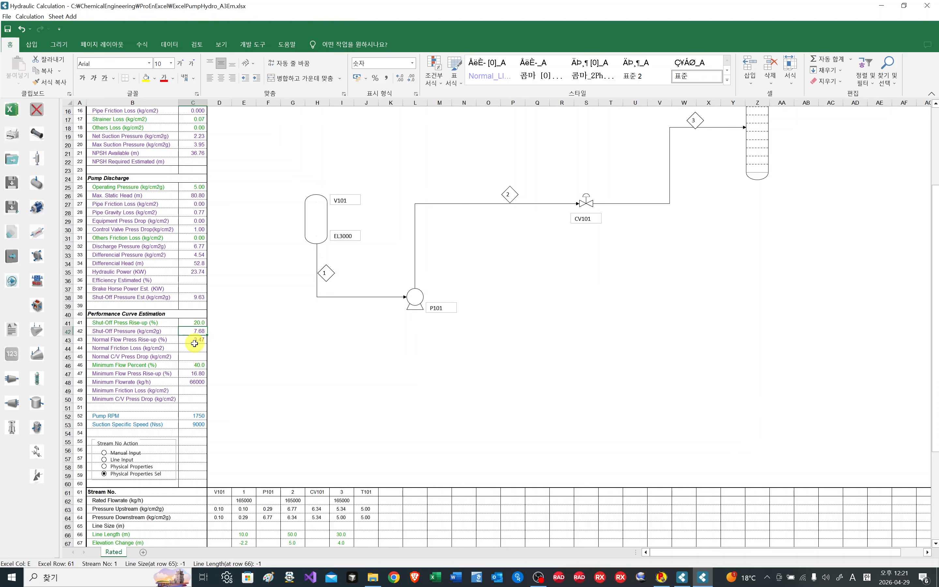
{"action": "left_click", "coordinate": [193, 321]}
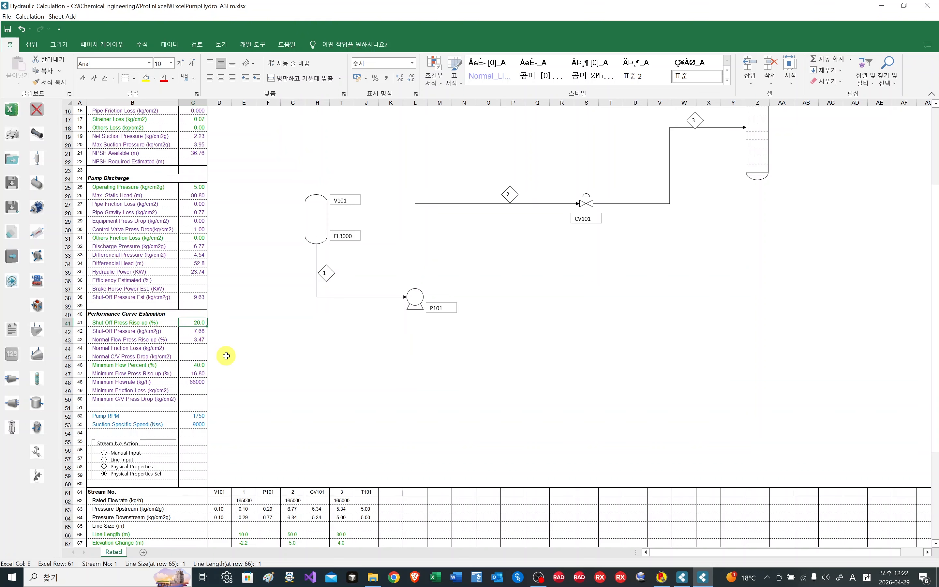
{"action": "scroll", "coordinate": [226, 356], "scroll_direction": "down", "scroll_amount": 1}
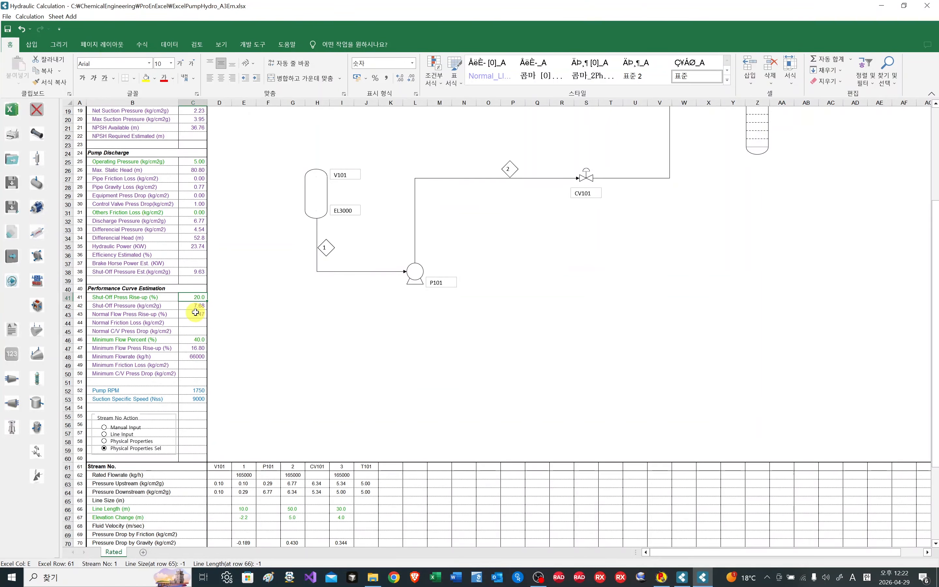
{"action": "scroll", "coordinate": [252, 384], "scroll_direction": "down", "scroll_amount": 4}
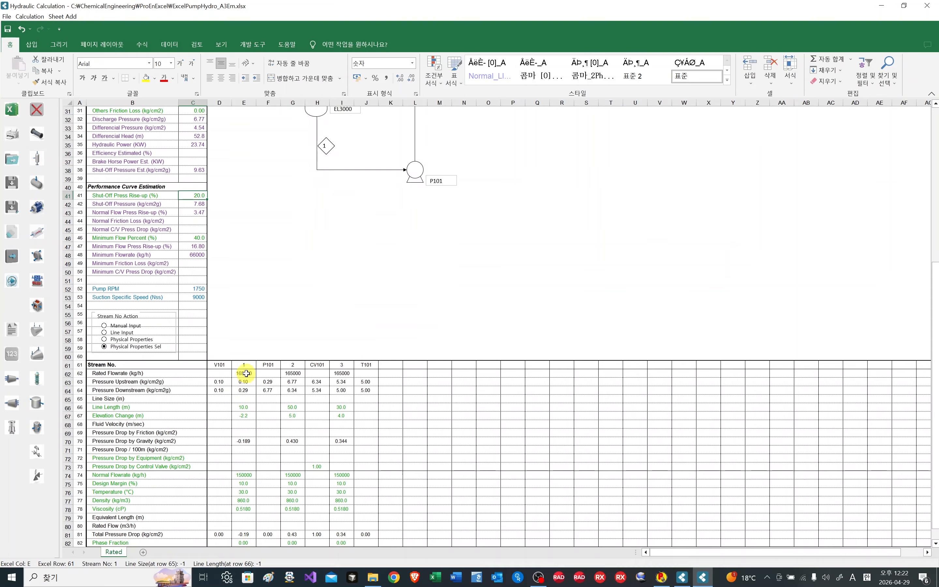
{"action": "left_click", "coordinate": [255, 477]}
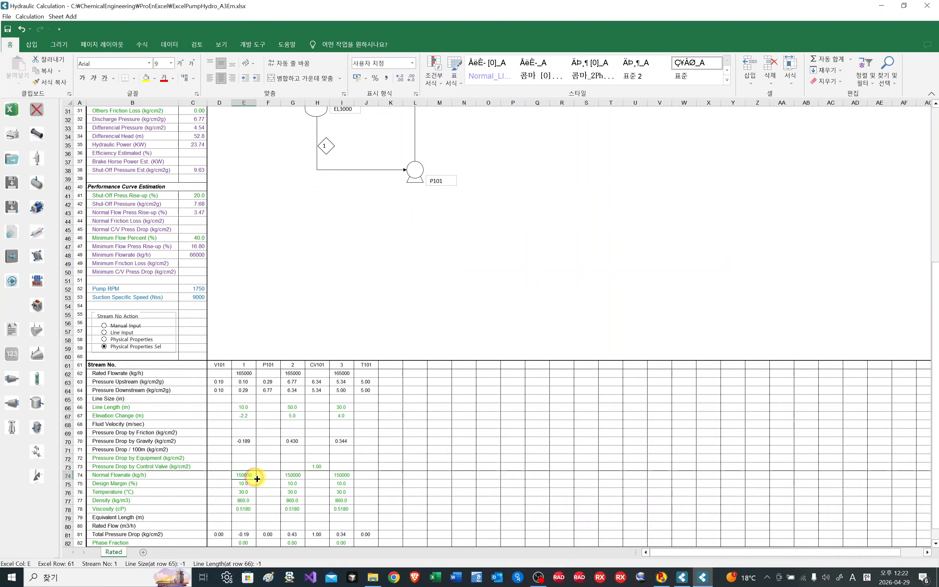
{"action": "left_click", "coordinate": [248, 407]}
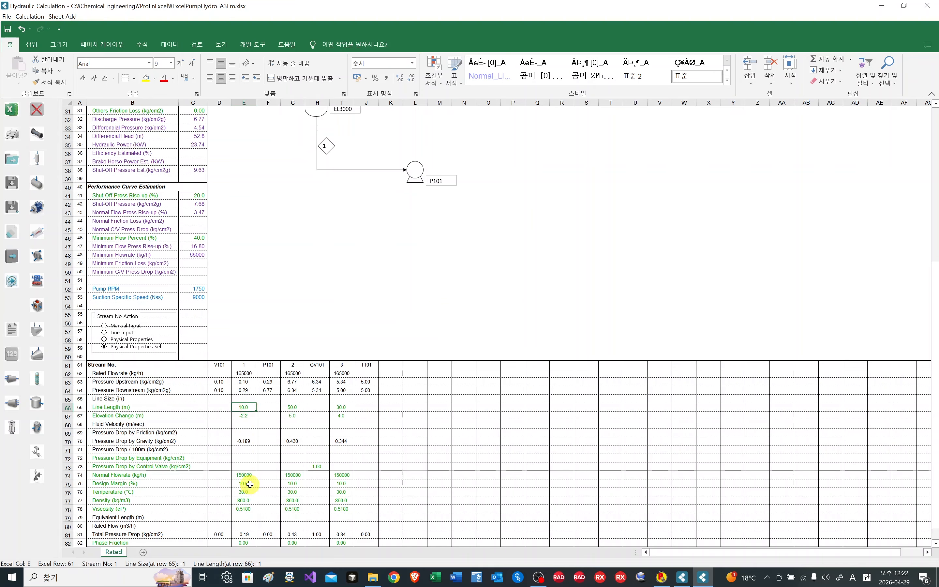
{"action": "left_click", "coordinate": [250, 484]}
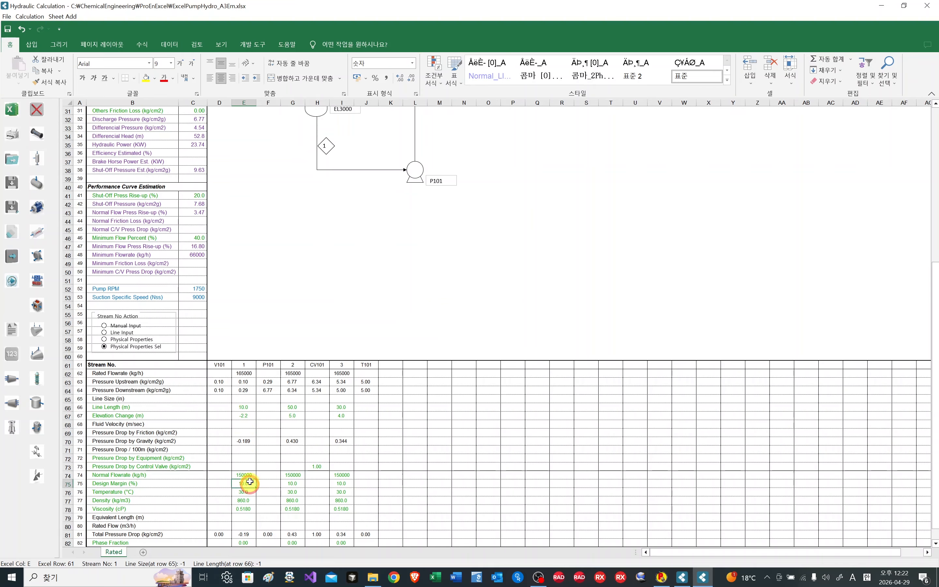
{"action": "left_click", "coordinate": [252, 375]}
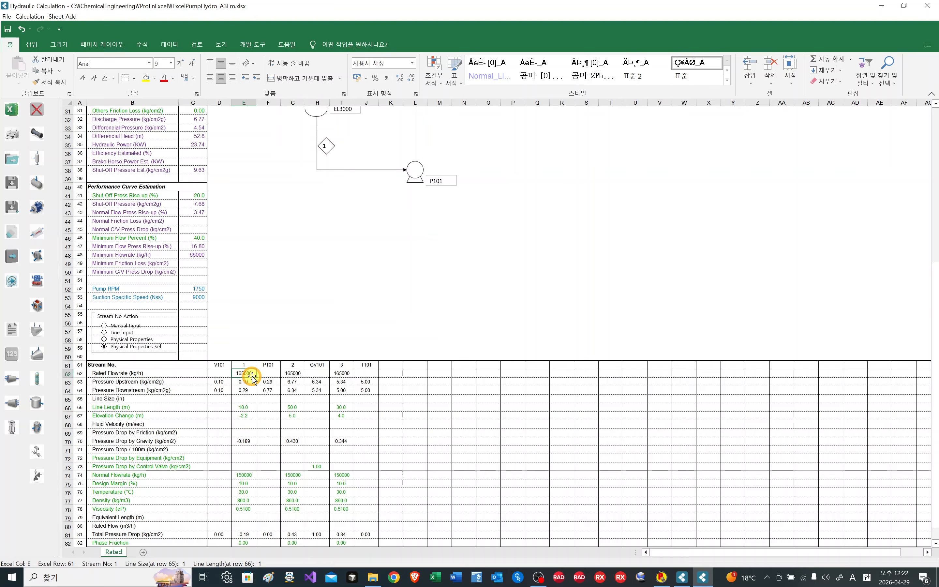
{"action": "left_click", "coordinate": [247, 475]}
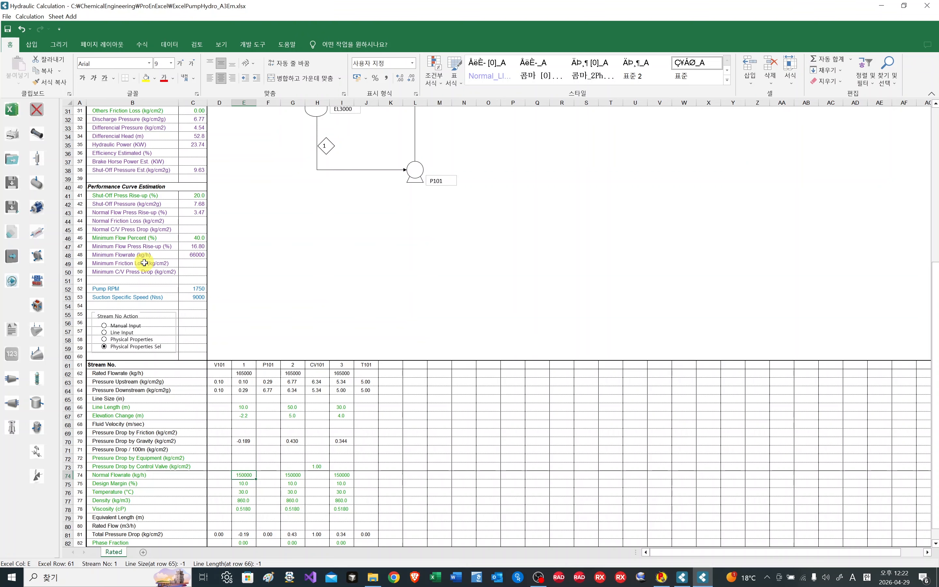
{"action": "scroll", "coordinate": [144, 263], "scroll_direction": "up", "scroll_amount": 2}
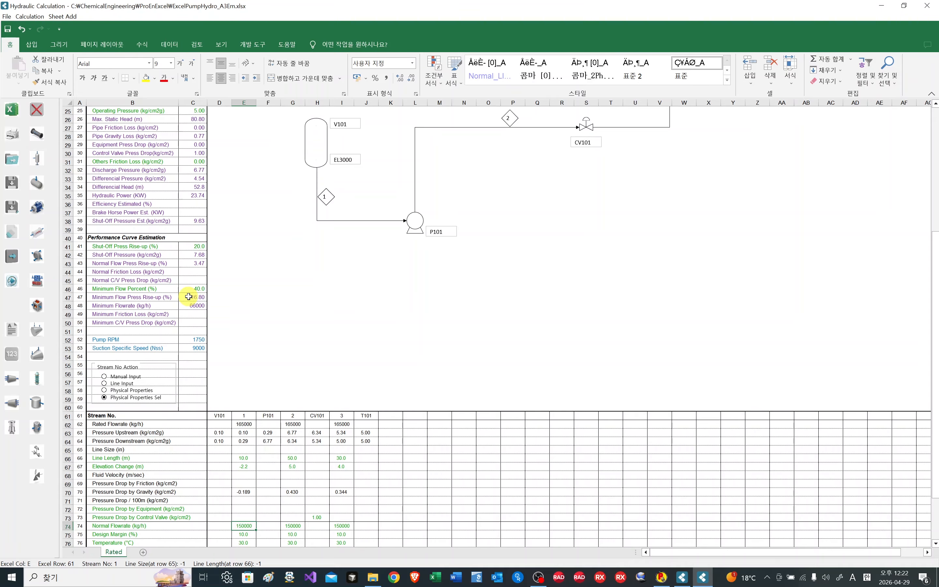
{"action": "scroll", "coordinate": [188, 297], "scroll_direction": "down", "scroll_amount": 1}
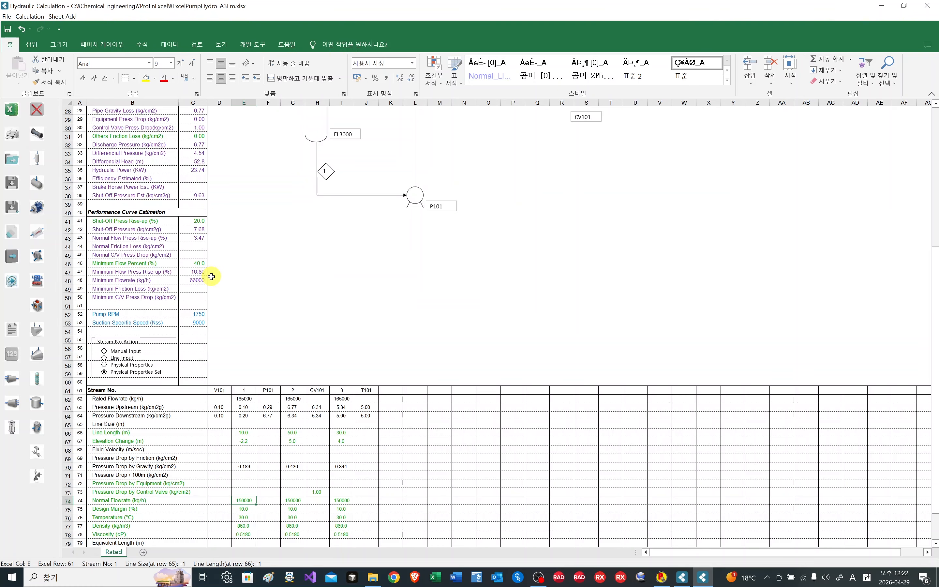
{"action": "scroll", "coordinate": [212, 277], "scroll_direction": "up", "scroll_amount": 2}
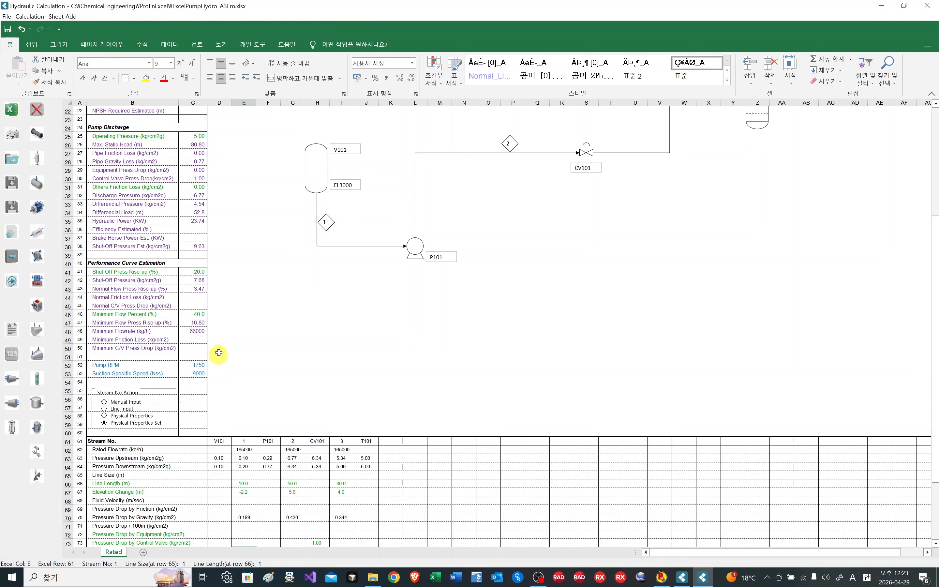
{"action": "scroll", "coordinate": [221, 341], "scroll_direction": "up", "scroll_amount": 2}
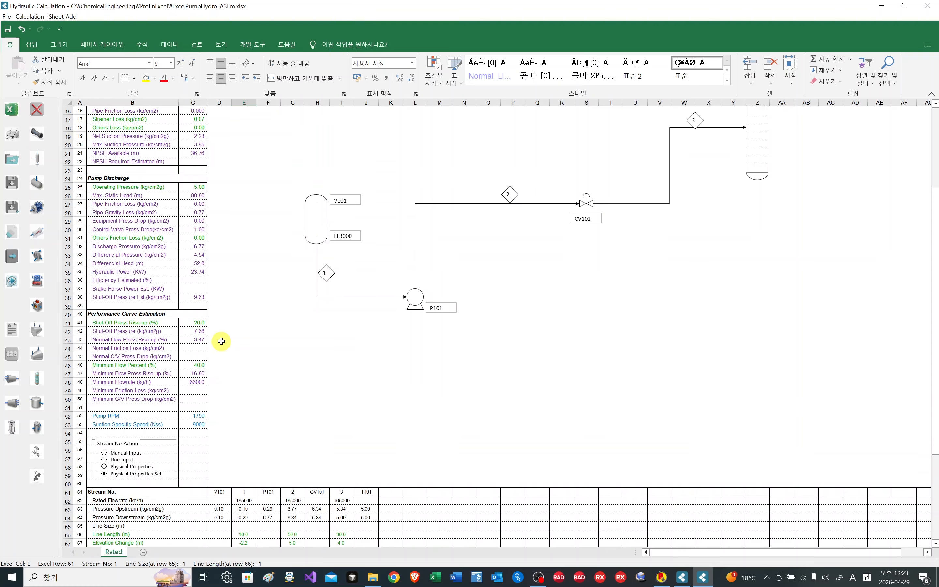
{"action": "scroll", "coordinate": [221, 341], "scroll_direction": "up", "scroll_amount": 2}
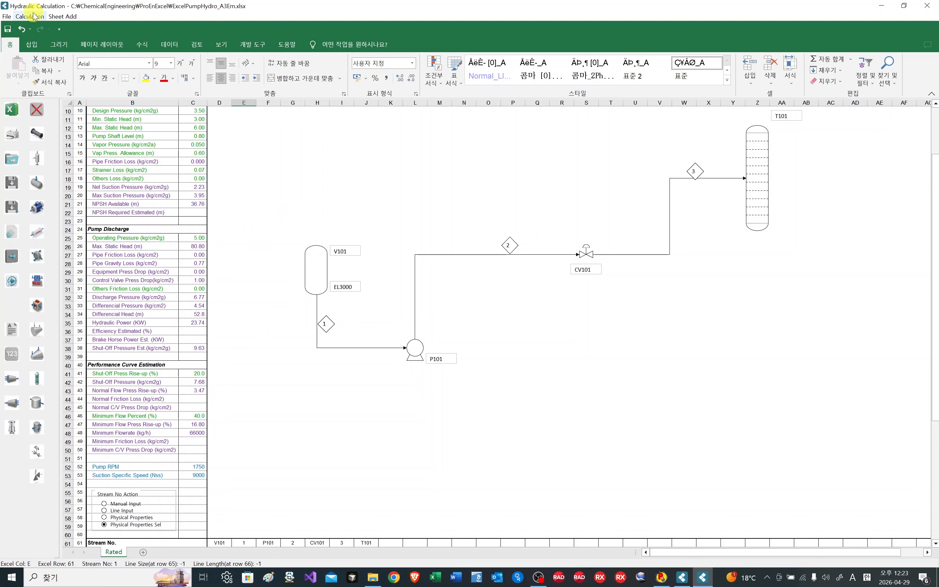
Step: Run the hydraulic calculation and inspect the calculated normal friction loss in C44
{"action": "left_click", "coordinate": [13, 283]}
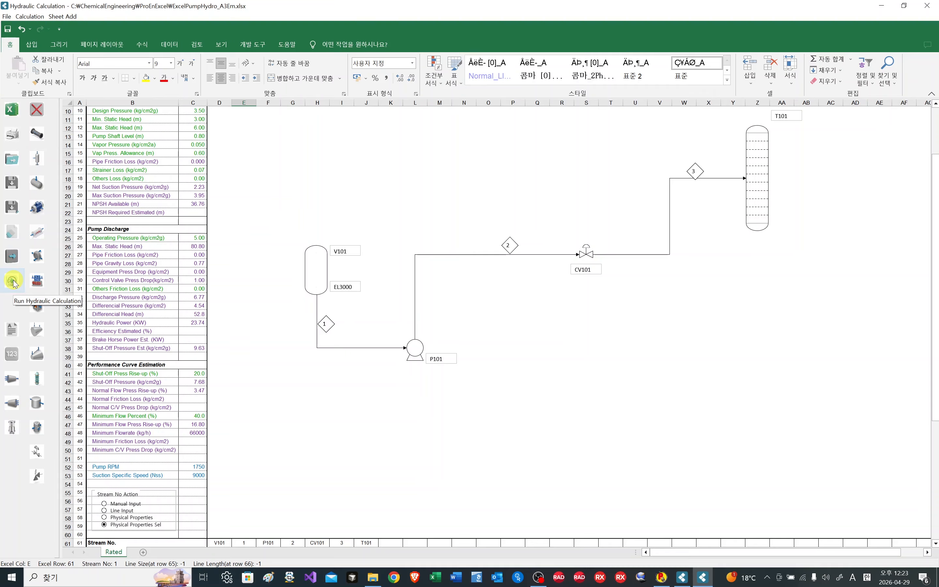
{"action": "left_click", "coordinate": [12, 283]}
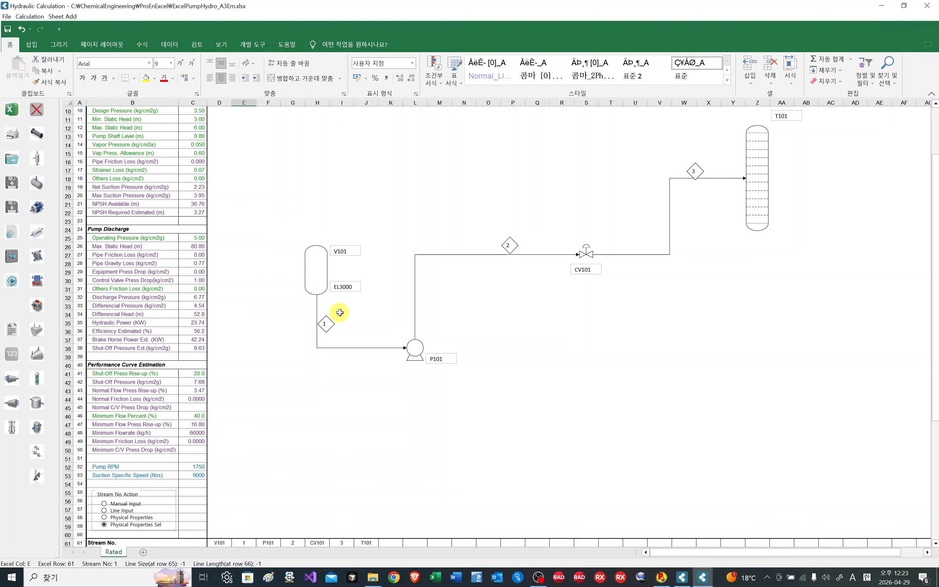
{"action": "scroll", "coordinate": [338, 308], "scroll_direction": "down", "scroll_amount": 2}
{"action": "left_click", "coordinate": [187, 350]}
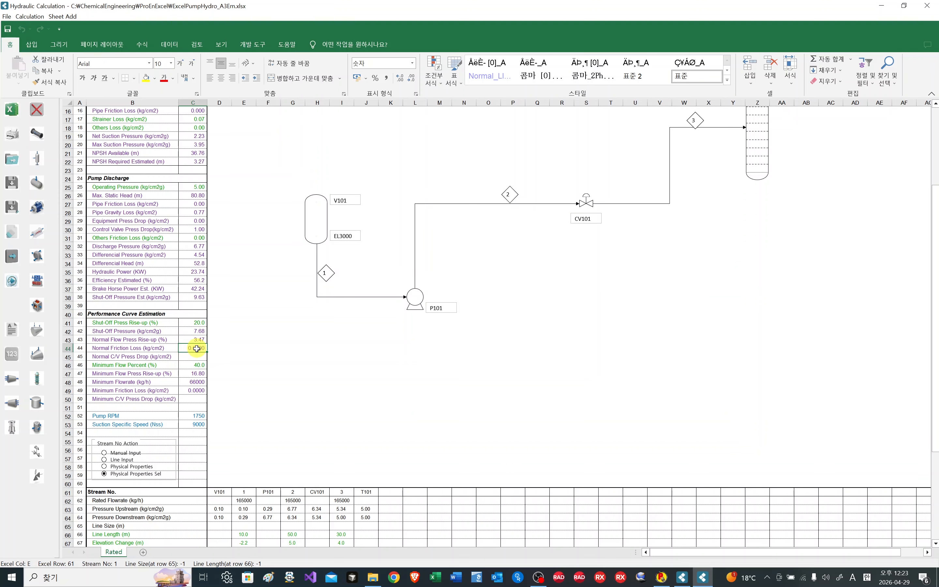
{"action": "double_click", "coordinate": [200, 347]}
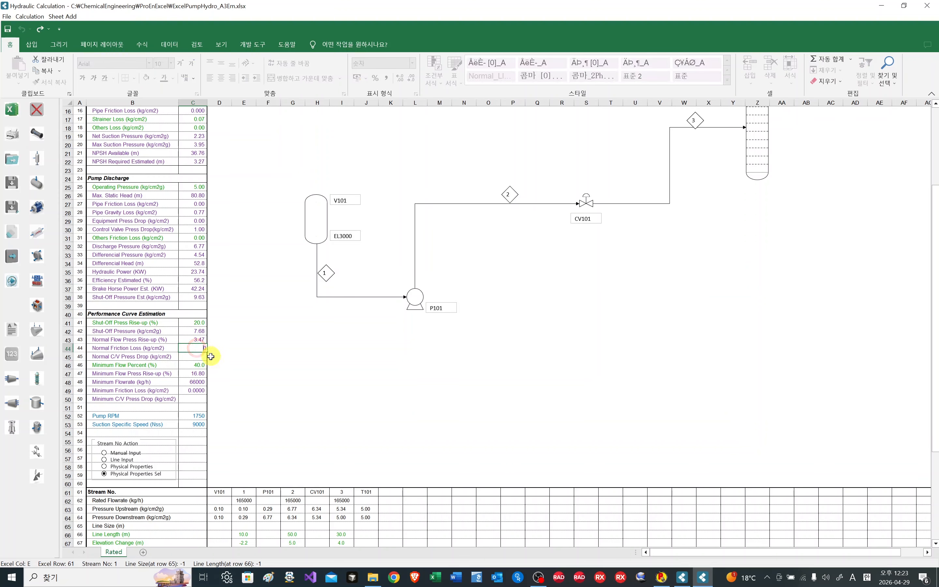
Step: Remove the IF blank check from the Normal C/V Press Drop formula in C45, leaving =C30+(C33*(1+C43/100)-C33)+(C27-C44)
{"action": "left_click", "coordinate": [187, 358]}
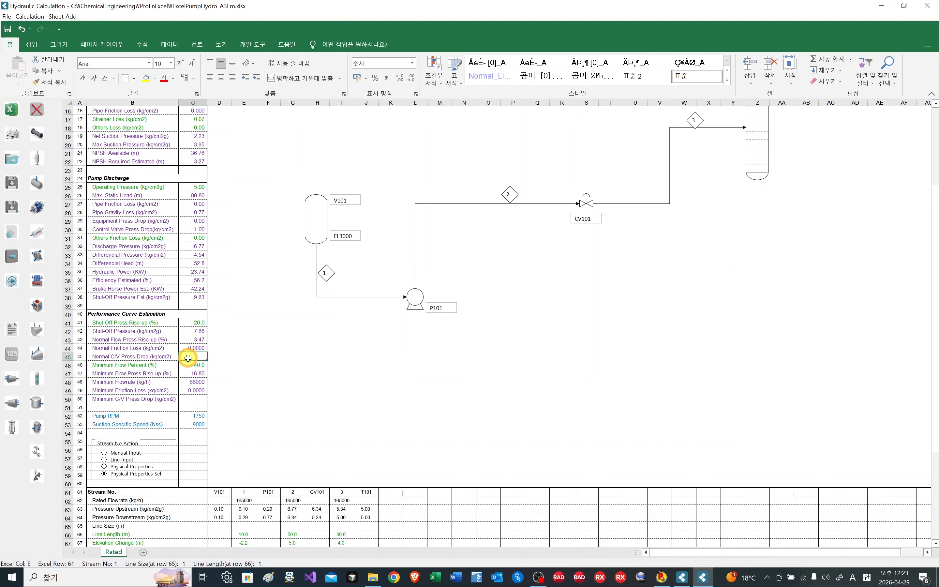
{"action": "double_click", "coordinate": [188, 358]}
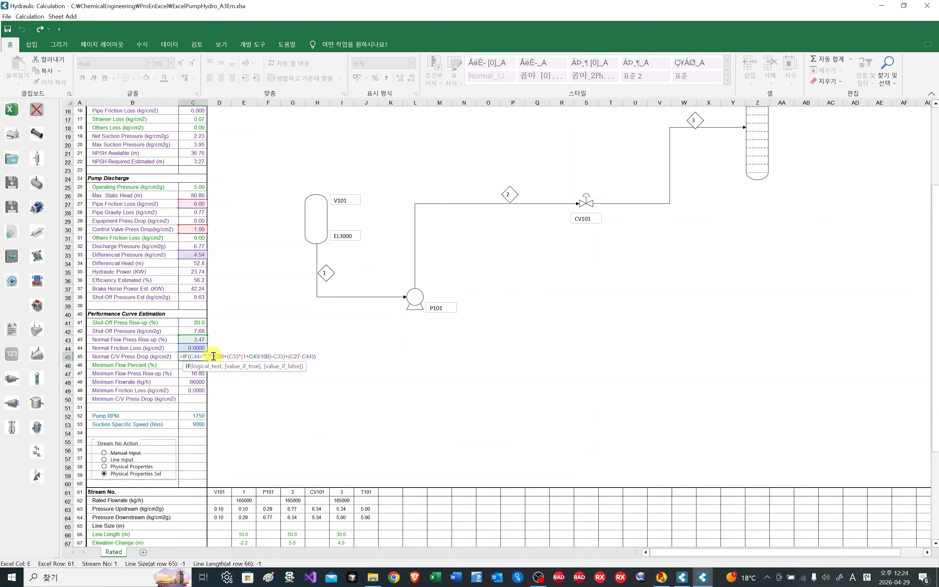
{"action": "left_click_drag", "start_coordinate": [210, 359], "coordinate": [188, 361]}
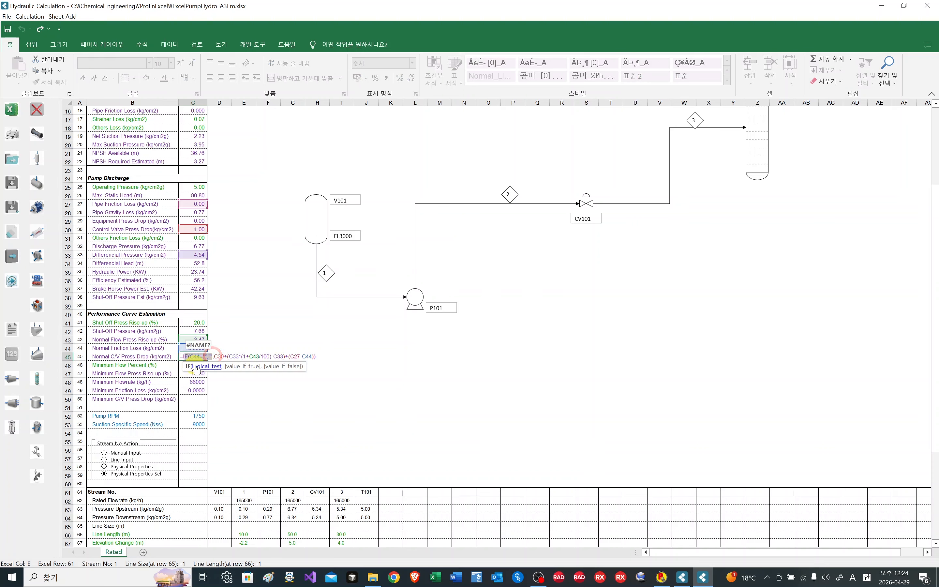
{"action": "key", "text": "Delete"}
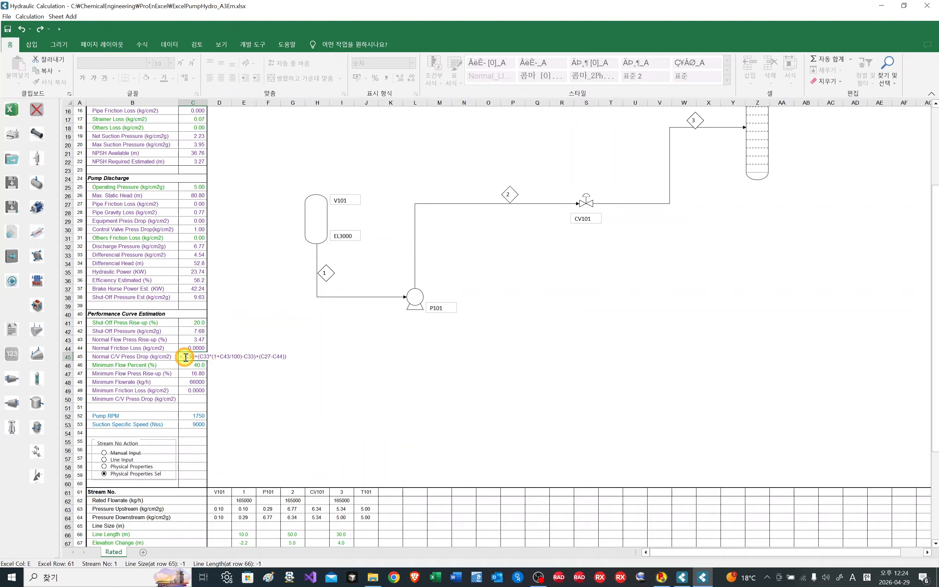
{"action": "left_click", "coordinate": [186, 356]}
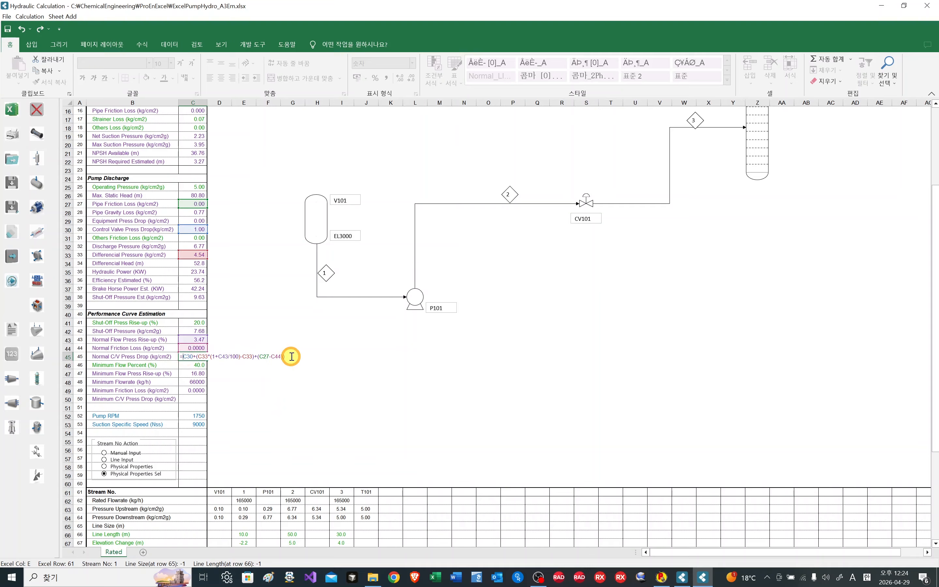
{"action": "key", "text": "Return"}
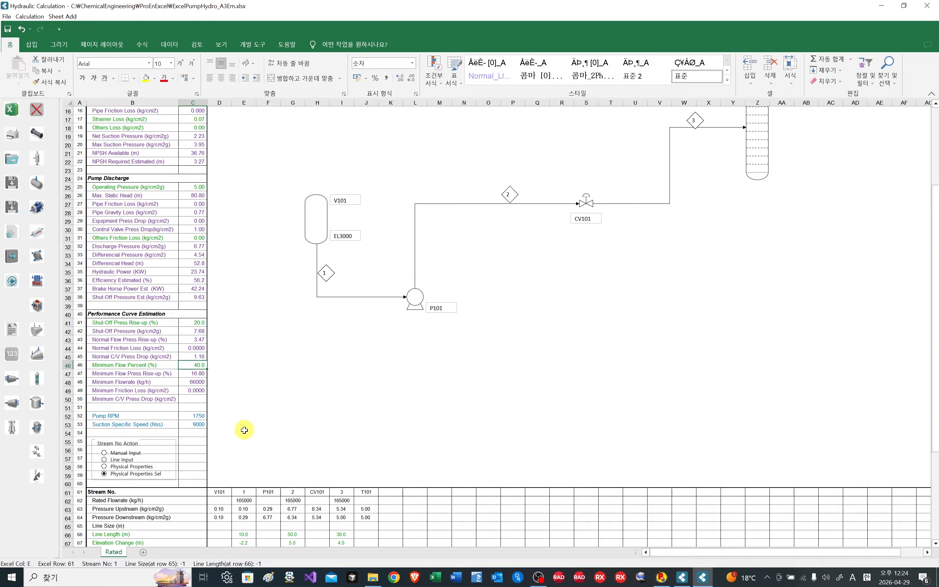
Step: Remove the IF blank check from the Minimum C/V Press Drop formula in C50, leaving =C30+(C33*(1+C47/100)-C33)+(C27-C49)
{"action": "double_click", "coordinate": [197, 400]}
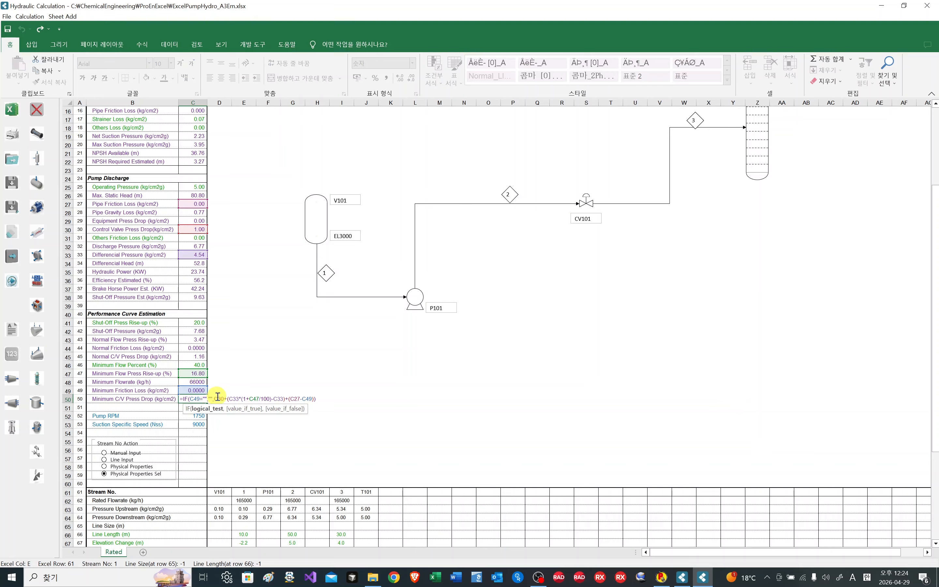
{"action": "left_click_drag", "start_coordinate": [212, 398], "coordinate": [182, 399]}
{"action": "type", "text": "I"}
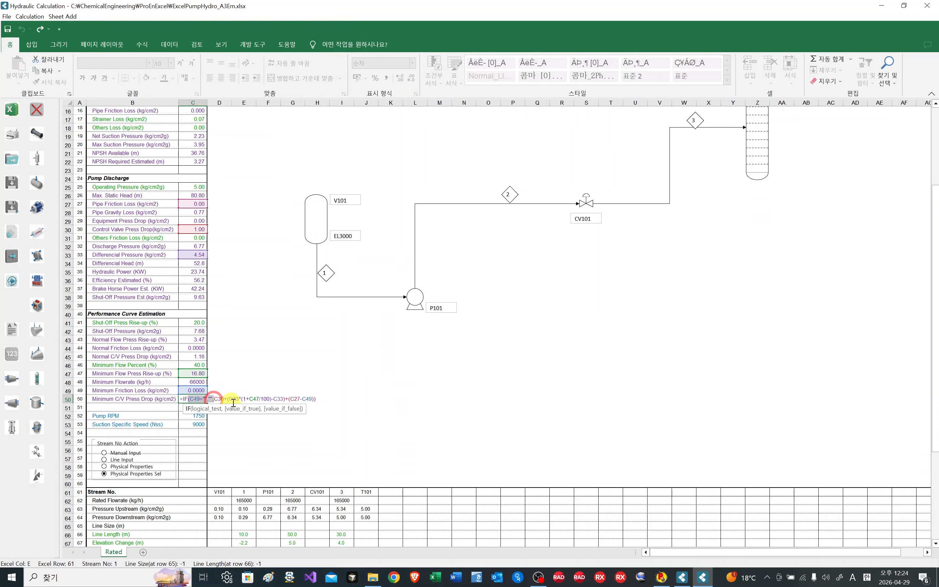
{"action": "key", "text": "BackSpace"}
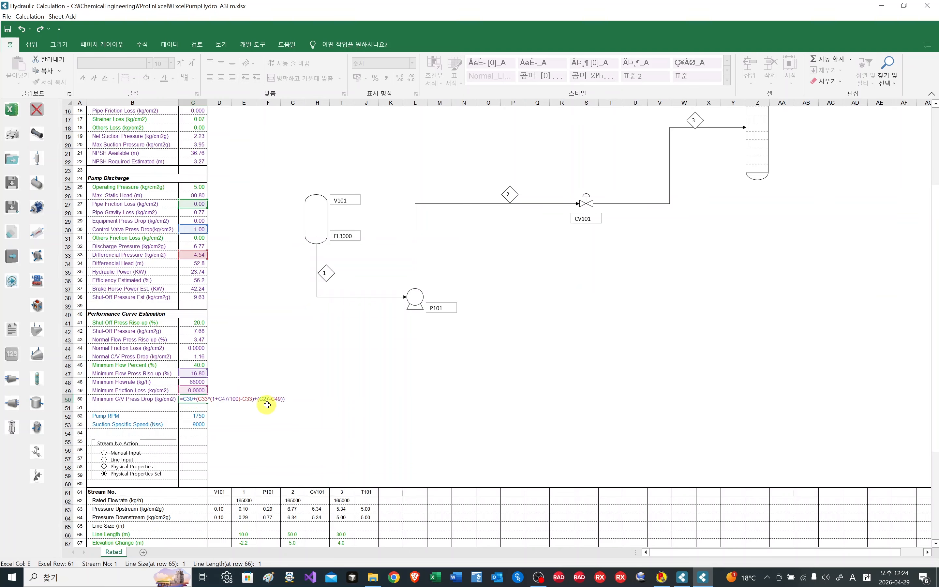
{"action": "left_click", "coordinate": [286, 399]}
{"action": "key", "text": "BackSpace"}
{"action": "key", "text": "Return"}
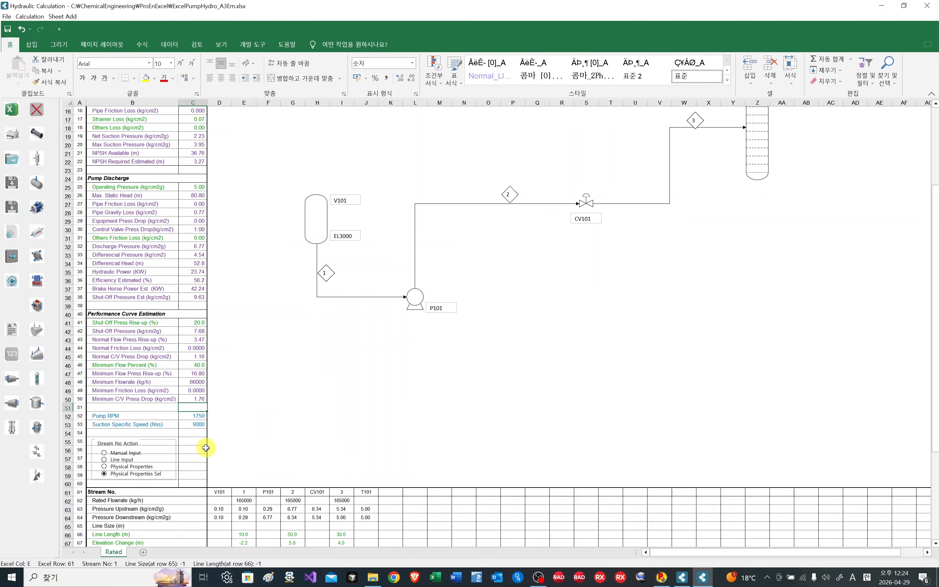
Step: Rerun the hydraulic calculation on the Rated sheet and review the pump suction, discharge and performance curve results
{"action": "scroll", "coordinate": [213, 434], "scroll_direction": "down", "scroll_amount": 2}
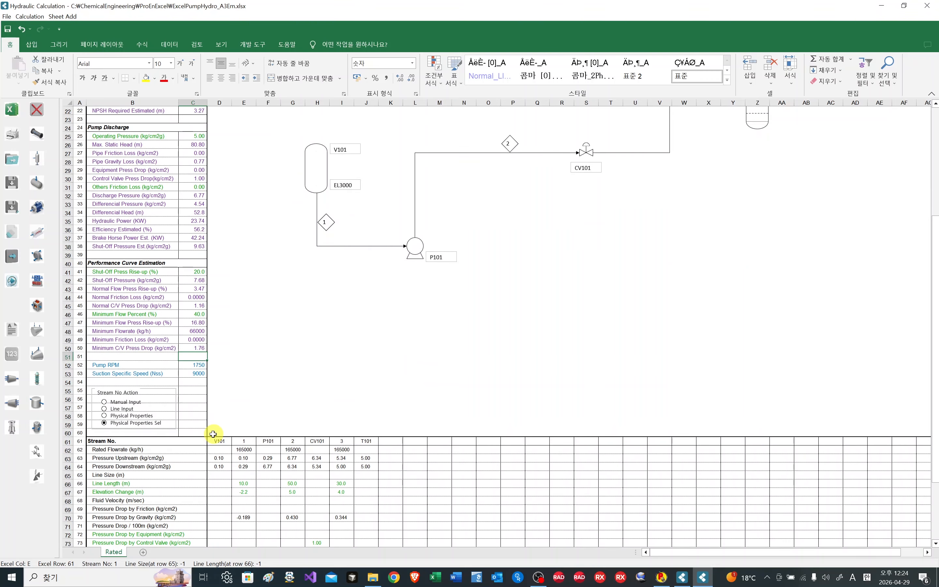
{"action": "scroll", "coordinate": [212, 434], "scroll_direction": "up", "scroll_amount": 4}
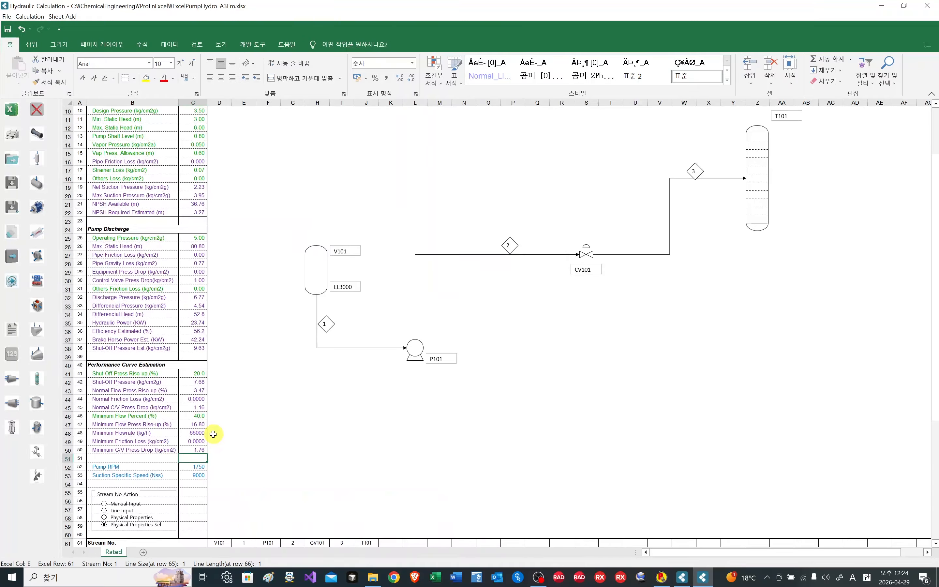
{"action": "scroll", "coordinate": [213, 434], "scroll_direction": "down", "scroll_amount": 7}
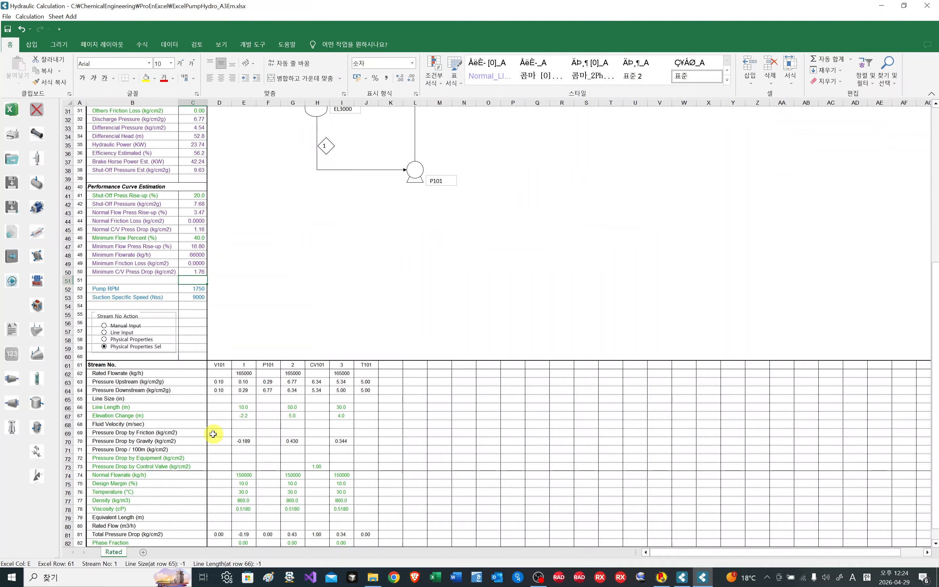
{"action": "scroll", "coordinate": [213, 434], "scroll_direction": "up", "scroll_amount": 3}
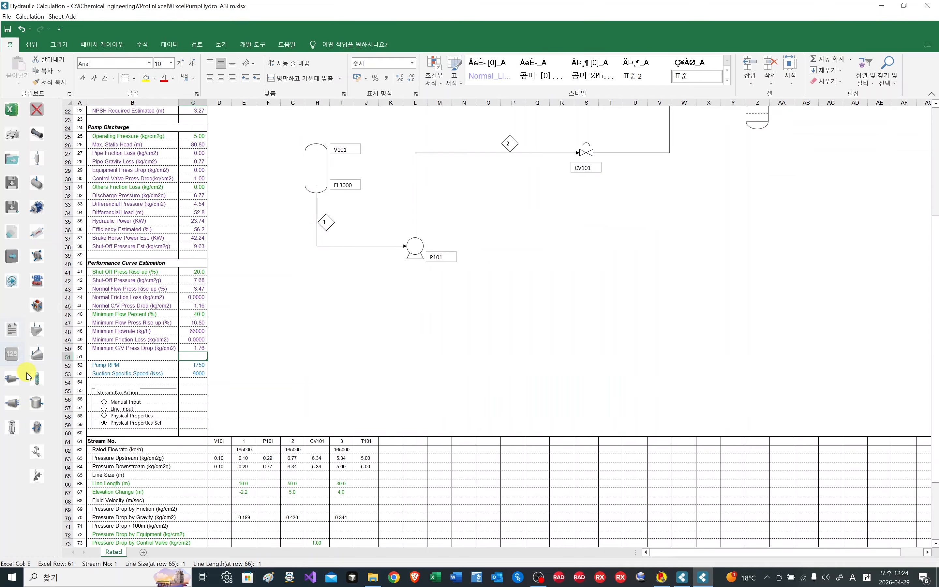
{"action": "left_click", "coordinate": [14, 281]}
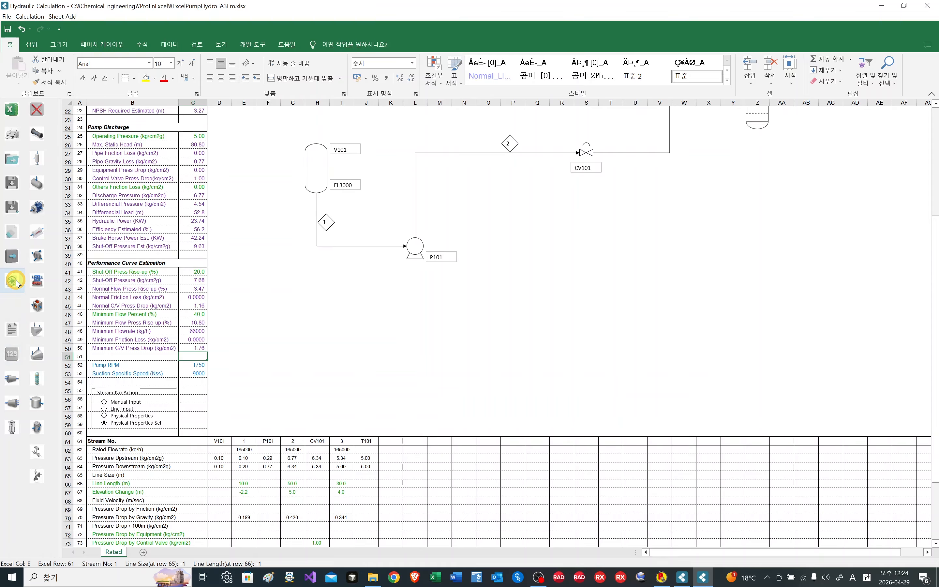
{"action": "scroll", "coordinate": [177, 325], "scroll_direction": "up", "scroll_amount": 7}
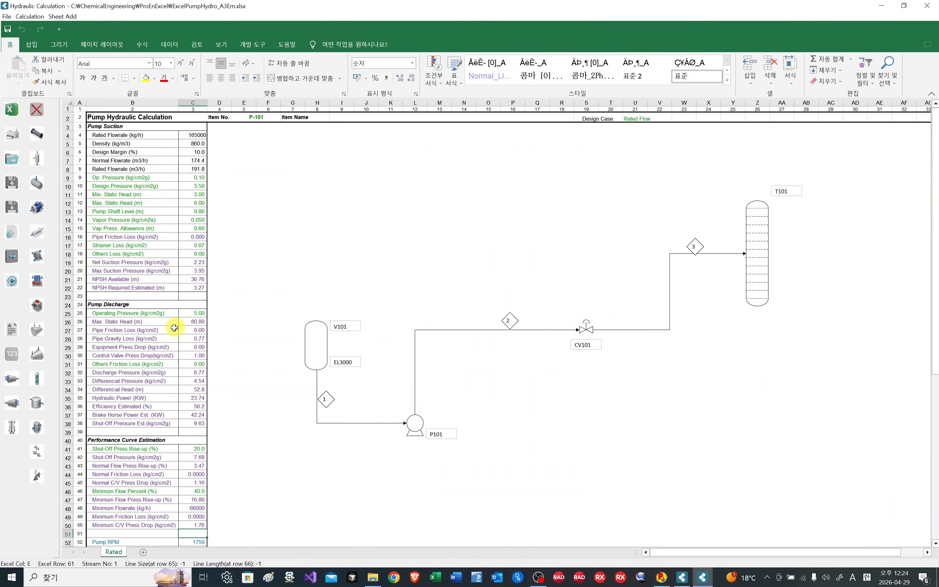
{"action": "scroll", "coordinate": [178, 325], "scroll_direction": "down", "scroll_amount": 4}
{"action": "scroll", "coordinate": [174, 331], "scroll_direction": "down", "scroll_amount": 5}
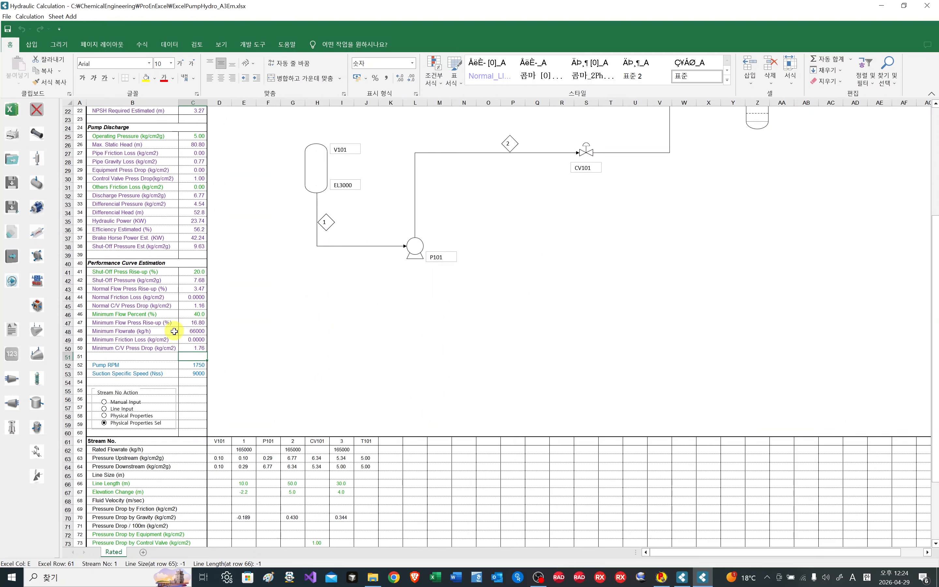
{"action": "scroll", "coordinate": [174, 331], "scroll_direction": "up", "scroll_amount": 5}
{"action": "scroll", "coordinate": [174, 331], "scroll_direction": "up", "scroll_amount": 4}
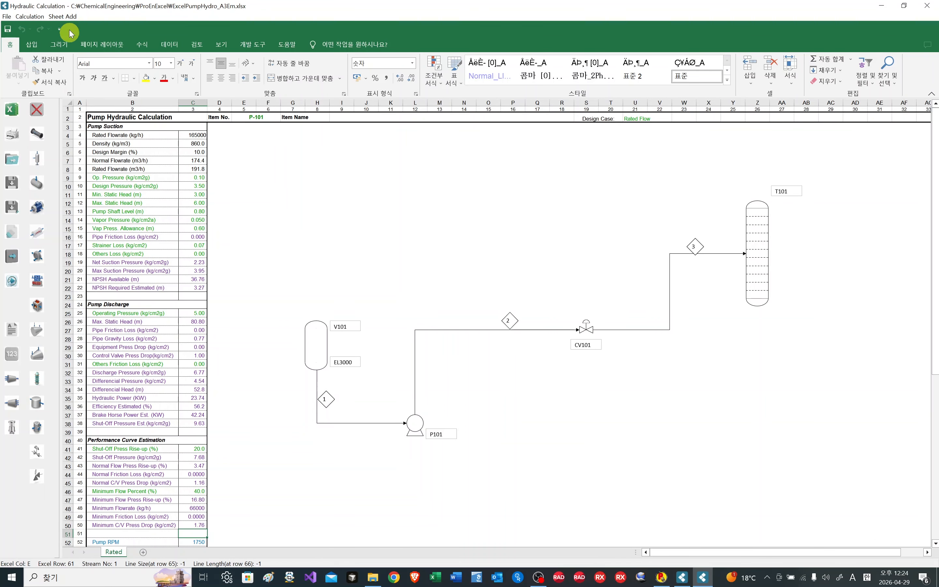
Step: Add a normal flow sheet and check its stream 1 flowrates and CV101's control valve pressure drop
{"action": "left_click", "coordinate": [67, 17]}
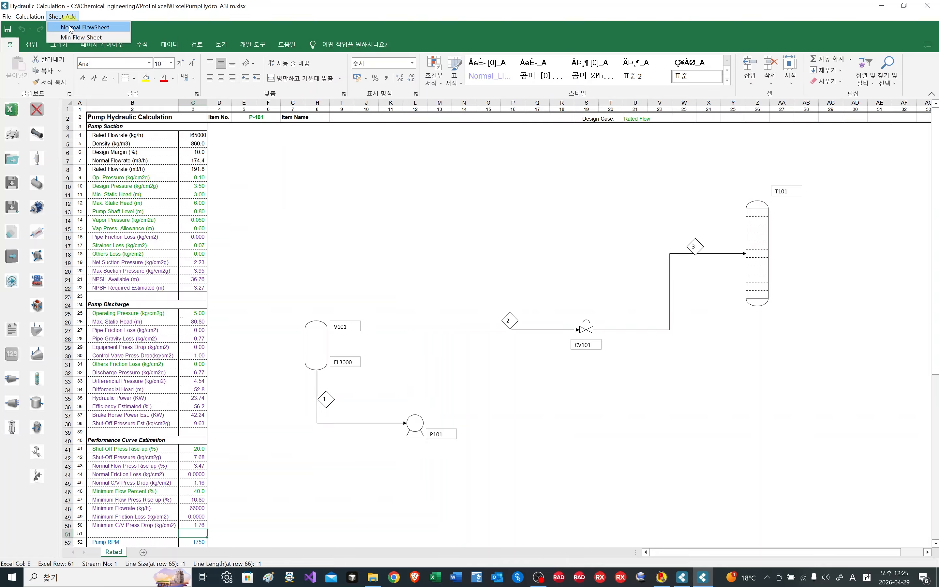
{"action": "left_click", "coordinate": [70, 27]}
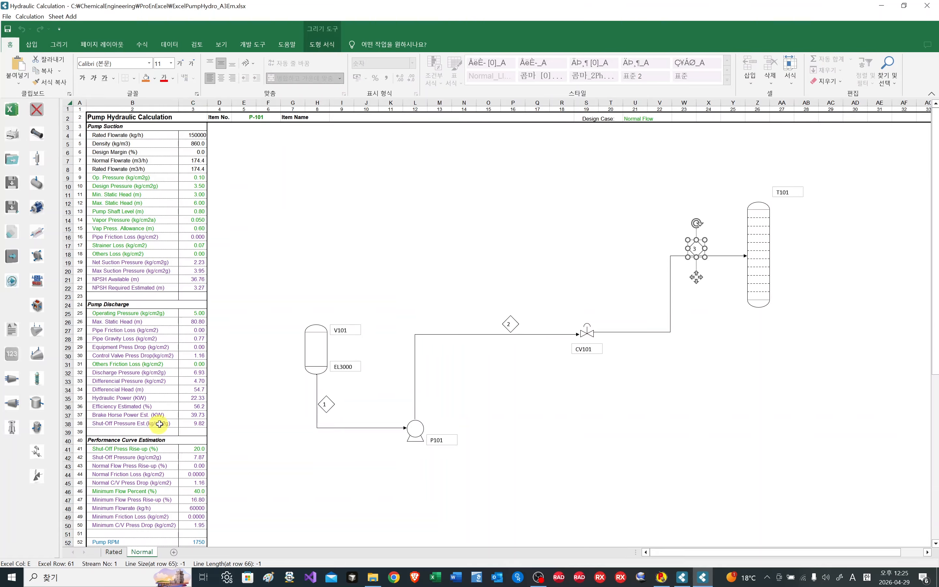
{"action": "scroll", "coordinate": [161, 422], "scroll_direction": "down", "scroll_amount": 7}
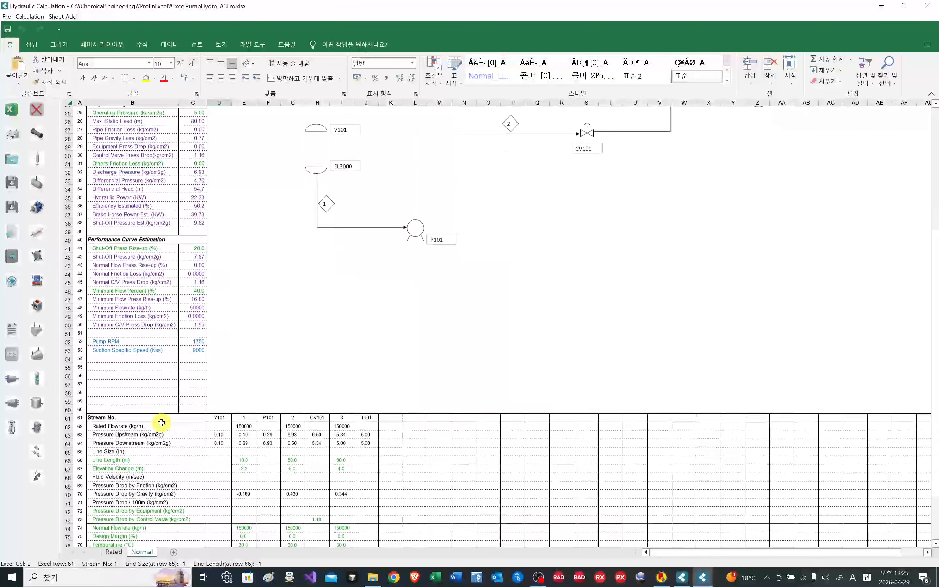
{"action": "scroll", "coordinate": [180, 420], "scroll_direction": "down", "scroll_amount": 3}
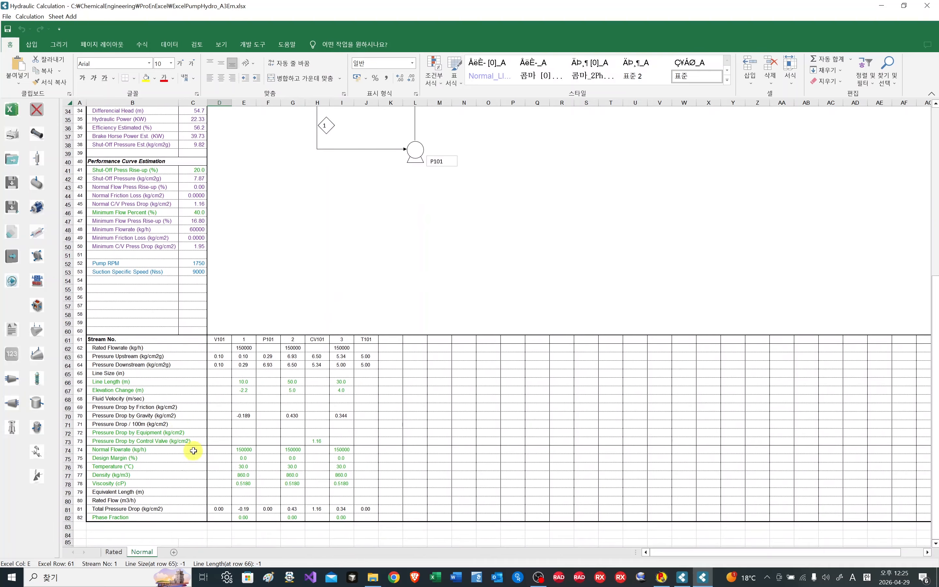
{"action": "left_click", "coordinate": [244, 456]}
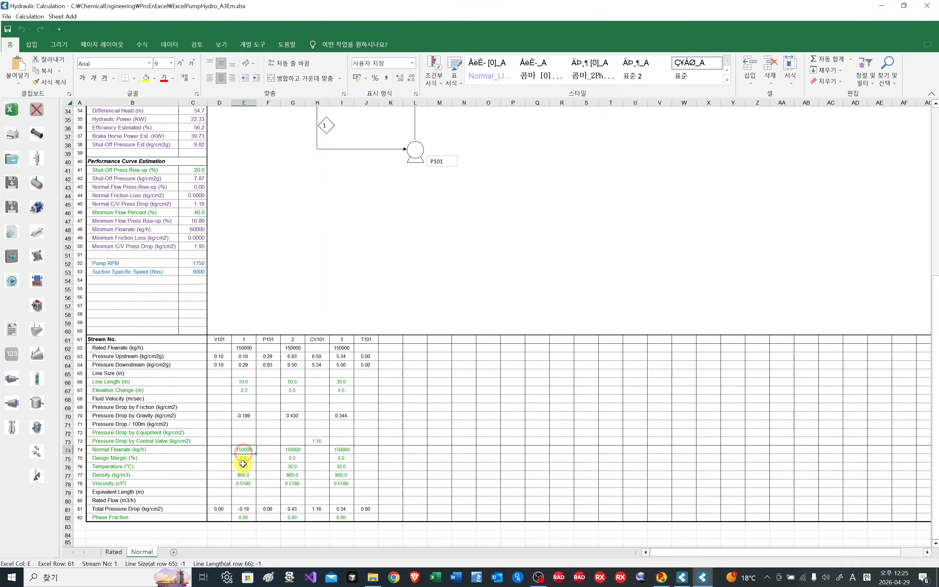
{"action": "left_click", "coordinate": [243, 351]}
{"action": "scroll", "coordinate": [268, 442], "scroll_direction": "up", "scroll_amount": 6}
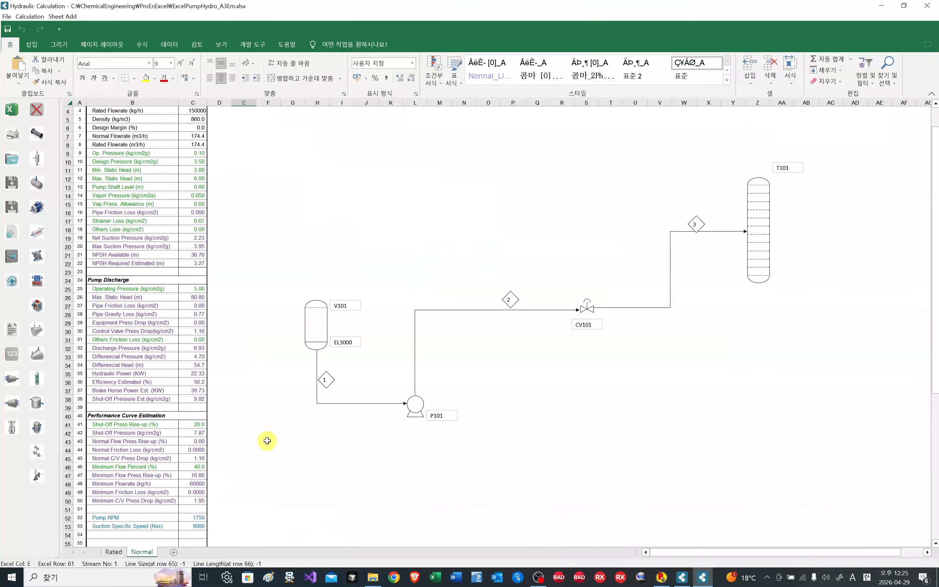
{"action": "scroll", "coordinate": [254, 330], "scroll_direction": "down", "scroll_amount": 9}
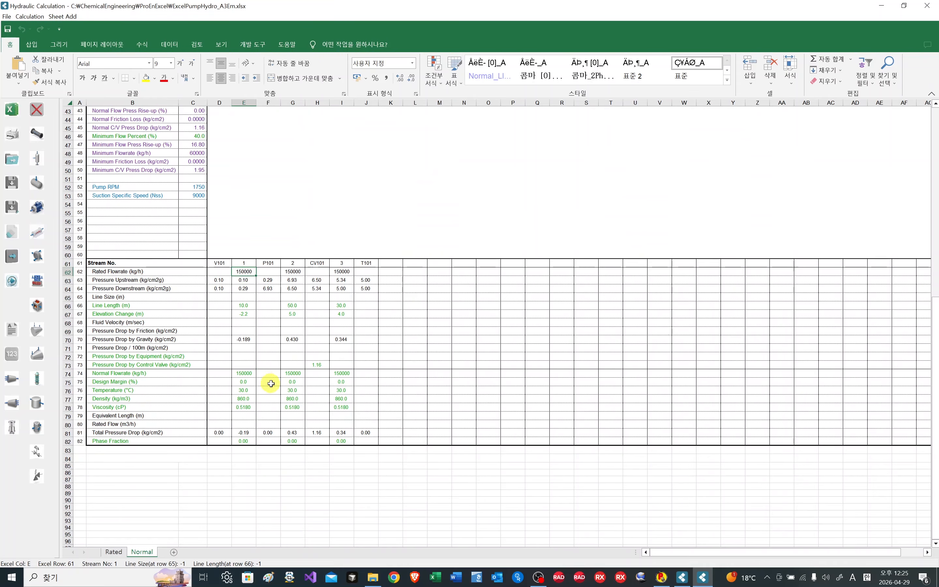
{"action": "left_click", "coordinate": [313, 368]}
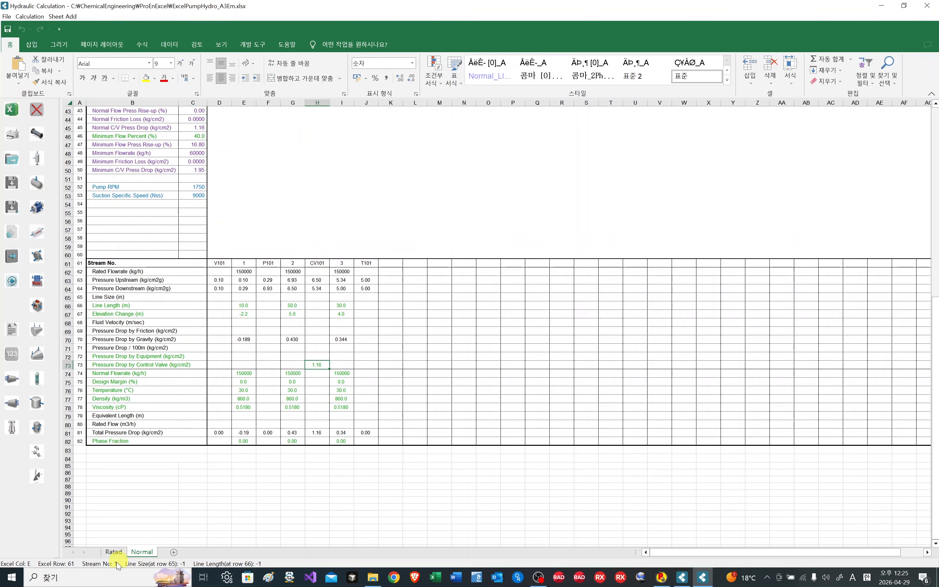
Step: Compare the Rated sheet's stream table with the Normal sheet and inspect P101's downstream pressure for normal flow
{"action": "left_click", "coordinate": [114, 552]}
{"action": "scroll", "coordinate": [318, 433], "scroll_direction": "down", "scroll_amount": 8}
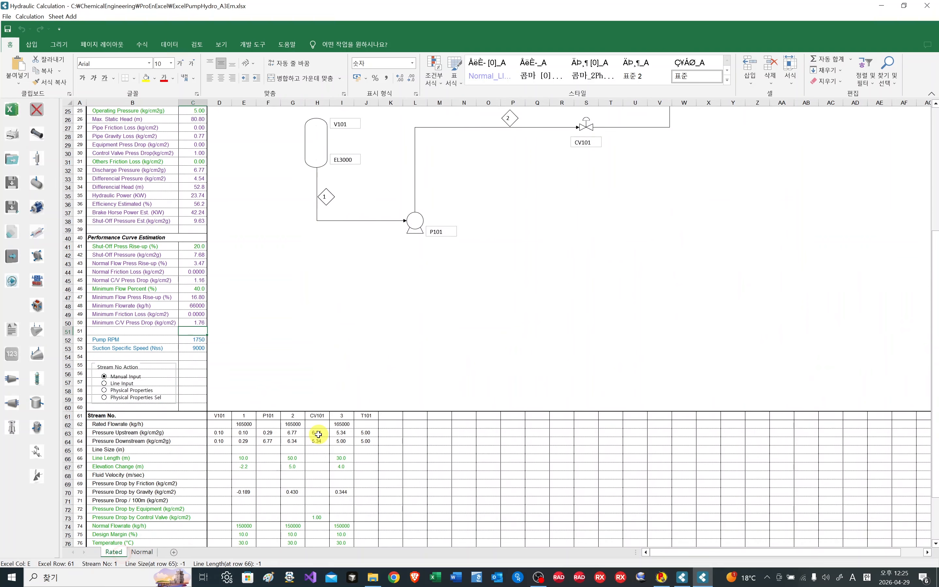
{"action": "scroll", "coordinate": [318, 434], "scroll_direction": "down", "scroll_amount": 3}
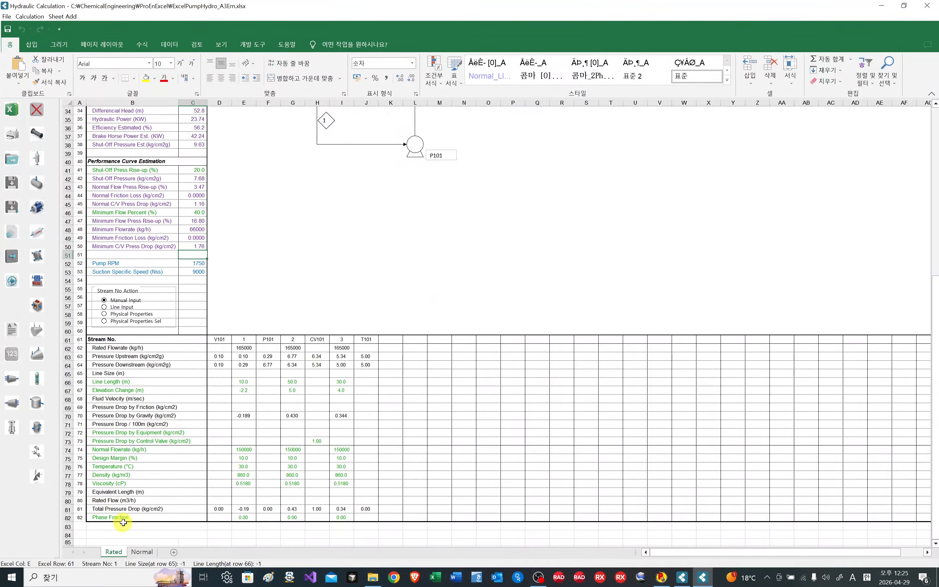
{"action": "left_click", "coordinate": [140, 555]}
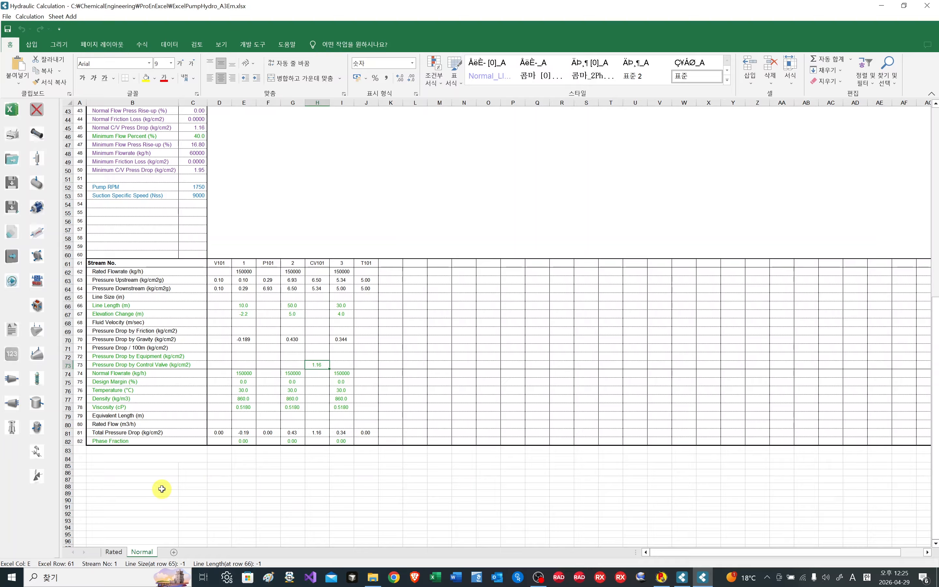
{"action": "left_click", "coordinate": [275, 287]}
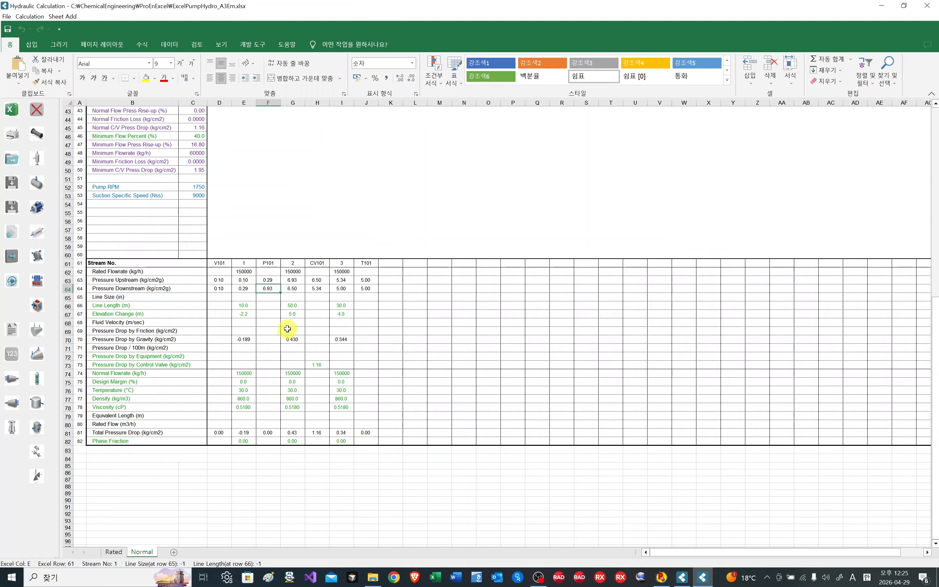
Step: Add a minimum flow sheet and check CV101's control valve pressure drop in its stream table
{"action": "scroll", "coordinate": [271, 322], "scroll_direction": "up", "scroll_amount": 8}
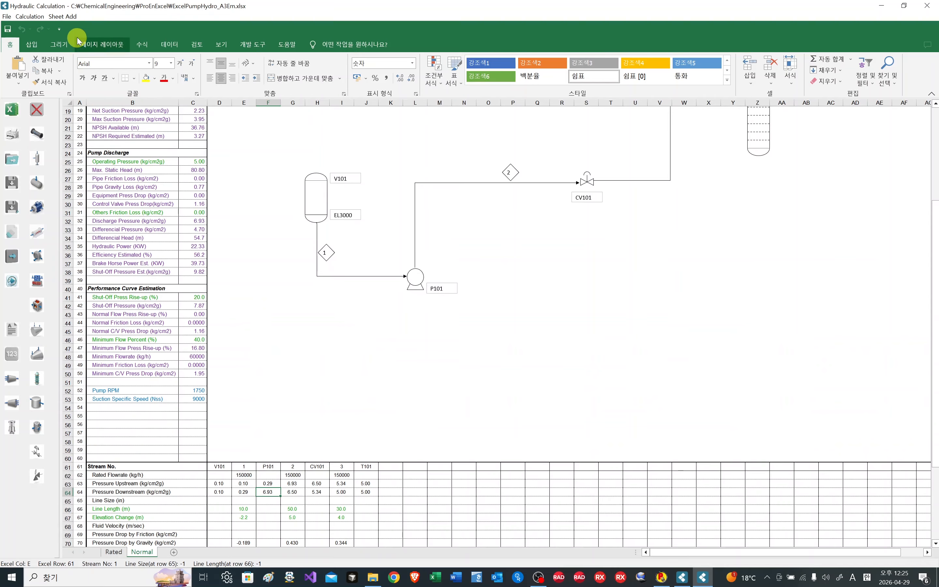
{"action": "left_click", "coordinate": [70, 17]}
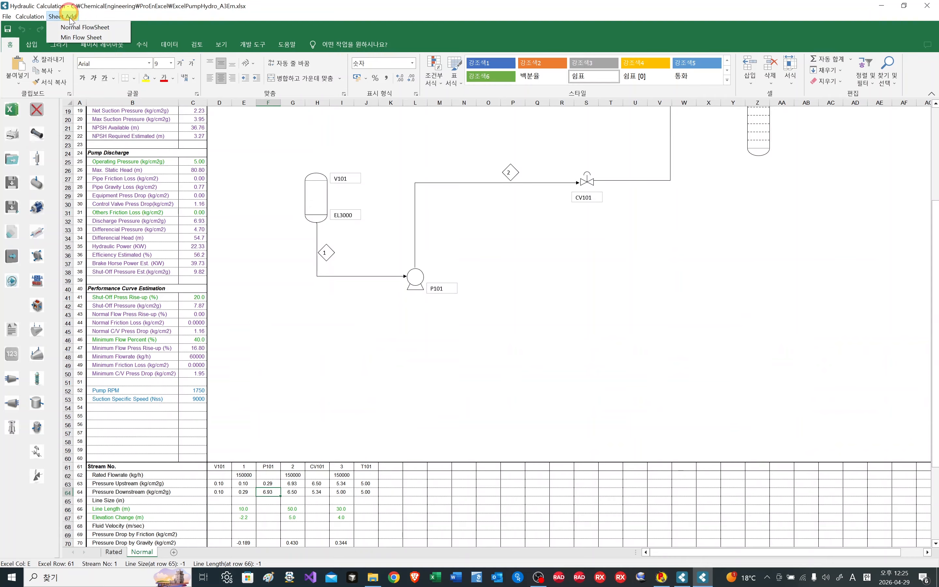
{"action": "left_click", "coordinate": [79, 37]}
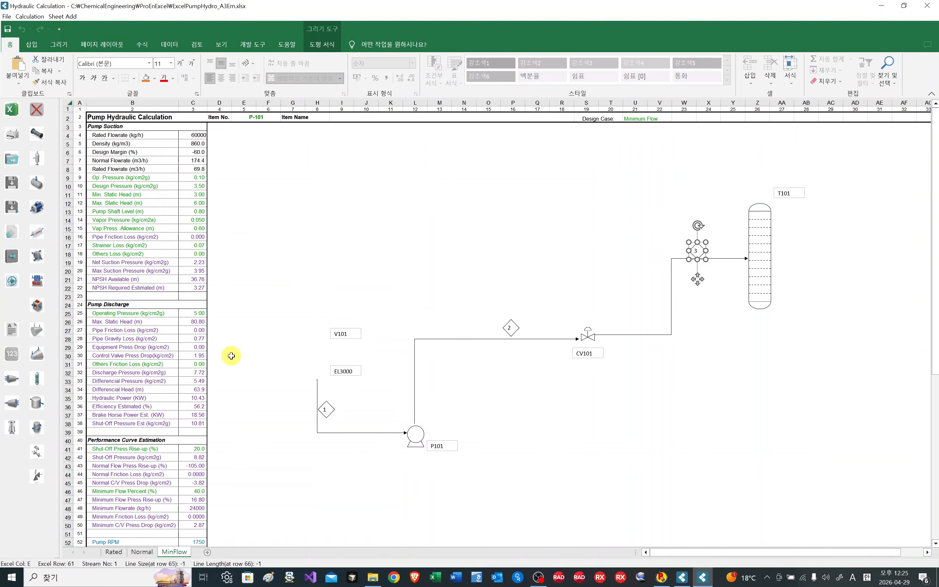
{"action": "scroll", "coordinate": [262, 413], "scroll_direction": "down", "scroll_amount": 4}
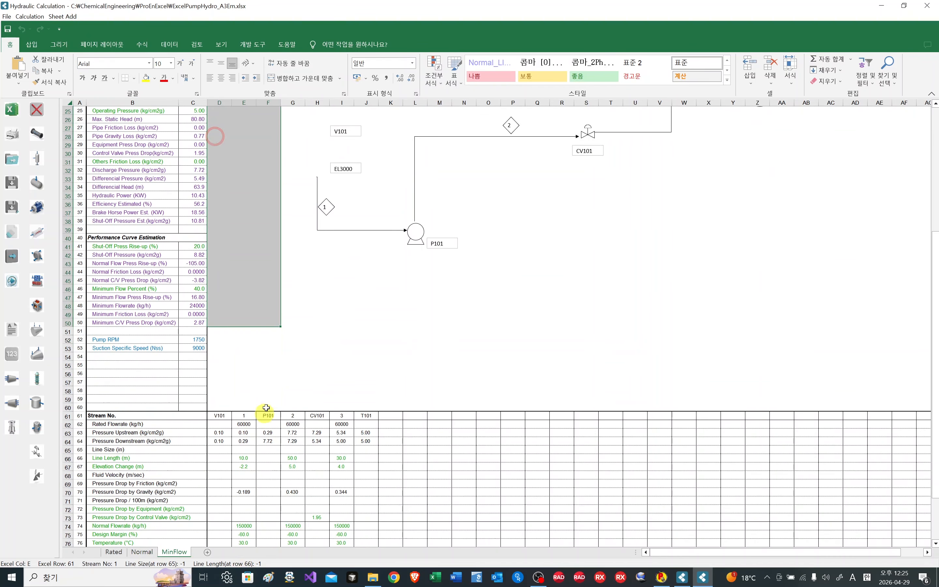
{"action": "left_click", "coordinate": [263, 389]}
{"action": "scroll", "coordinate": [264, 392], "scroll_direction": "down", "scroll_amount": 6}
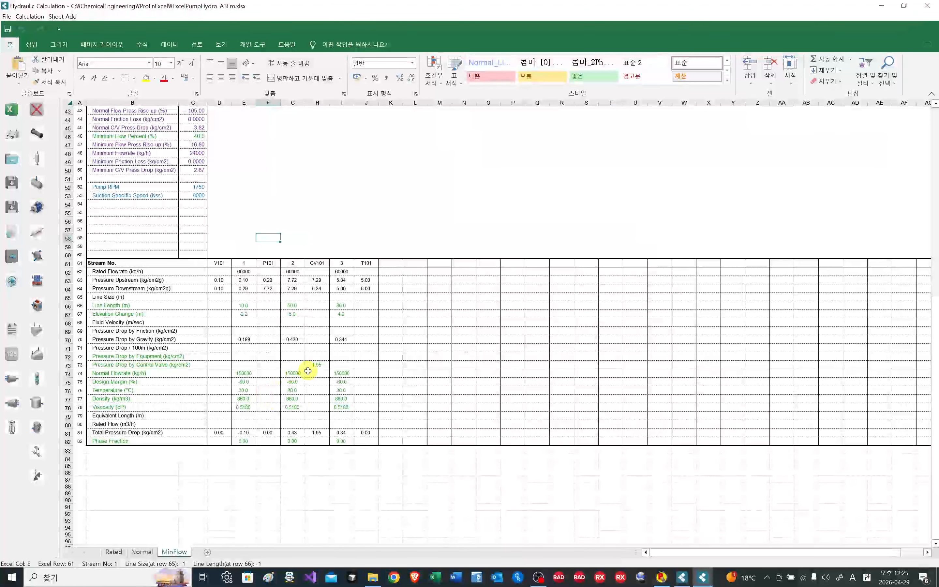
{"action": "left_click", "coordinate": [315, 366]}
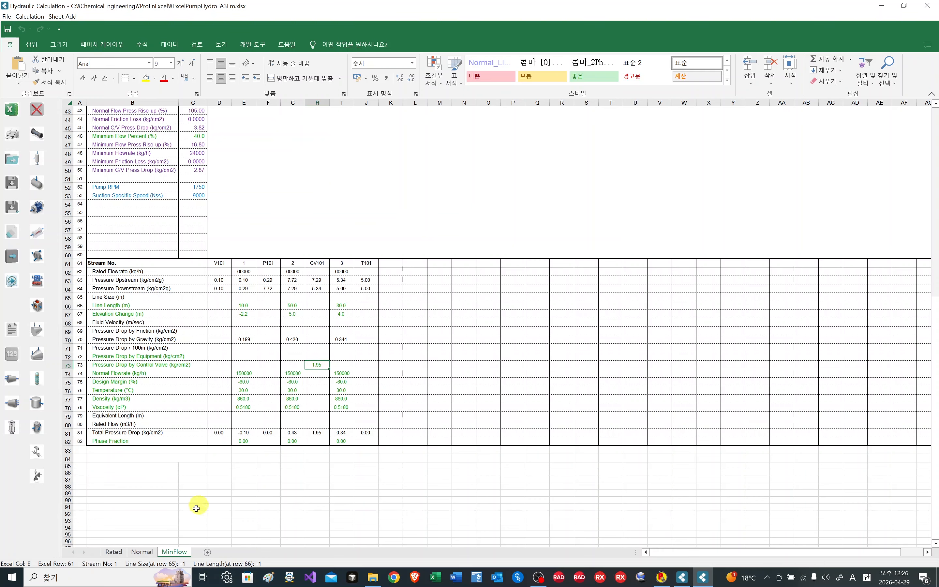
Step: Return to the Rated sheet and review its pump results, performance curve estimation and stream table
{"action": "left_click", "coordinate": [113, 551]}
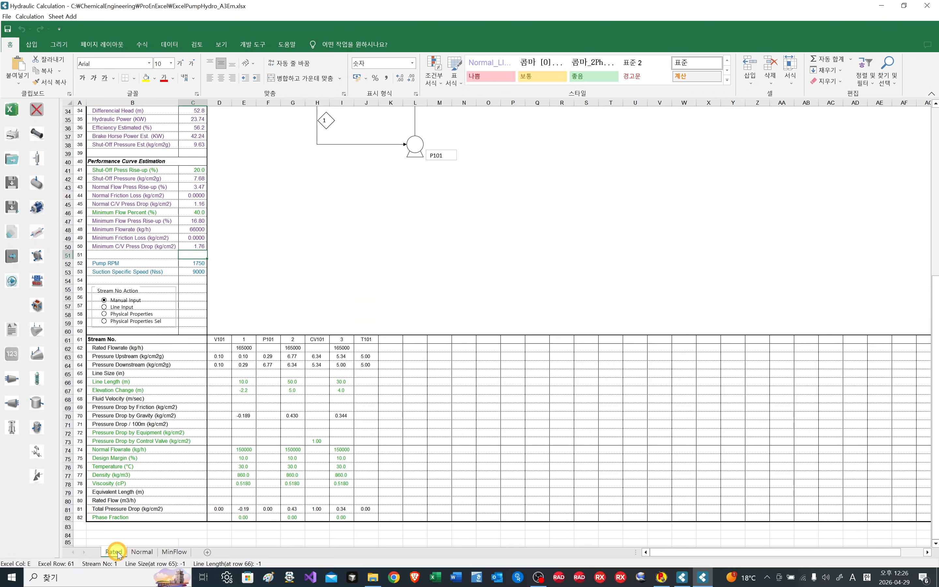
{"action": "scroll", "coordinate": [201, 420], "scroll_direction": "up", "scroll_amount": 5}
{"action": "scroll", "coordinate": [202, 421], "scroll_direction": "up", "scroll_amount": 6}
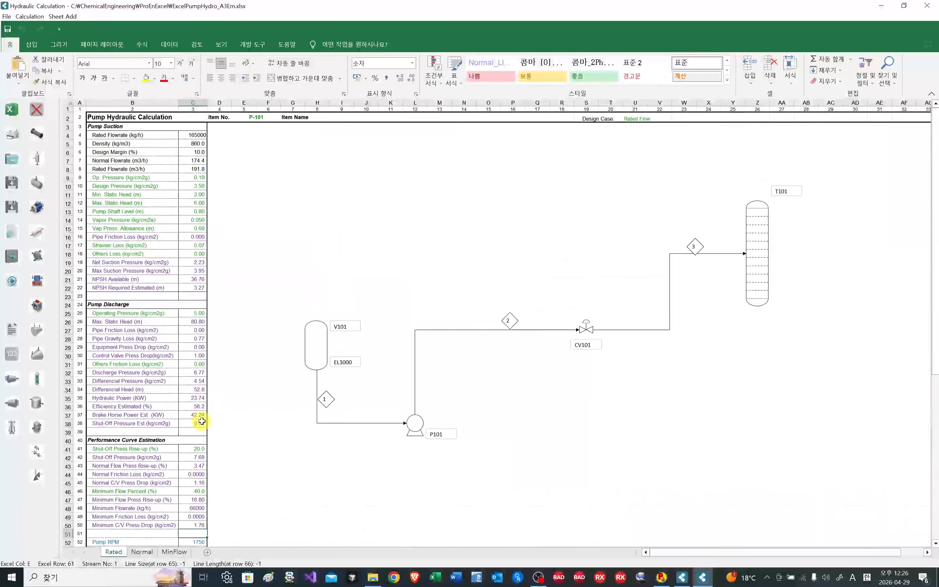
{"action": "scroll", "coordinate": [202, 421], "scroll_direction": "down", "scroll_amount": 8}
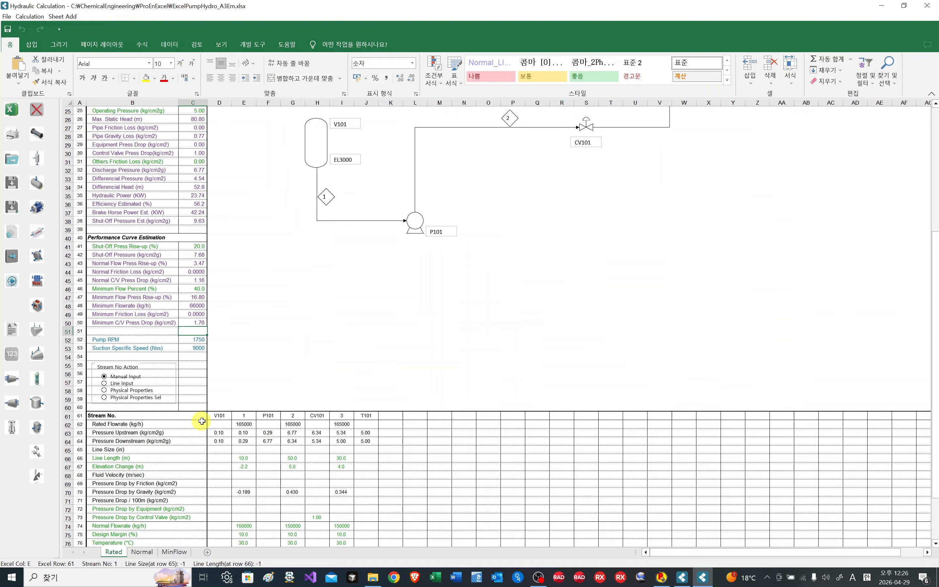
{"action": "scroll", "coordinate": [202, 421], "scroll_direction": "down", "scroll_amount": 2}
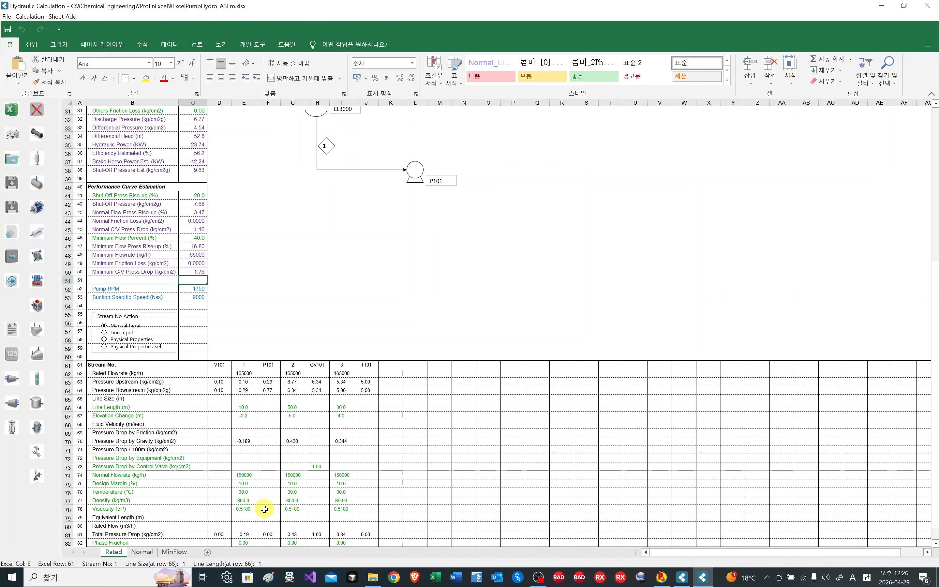
{"action": "scroll", "coordinate": [263, 508], "scroll_direction": "up", "scroll_amount": 8}
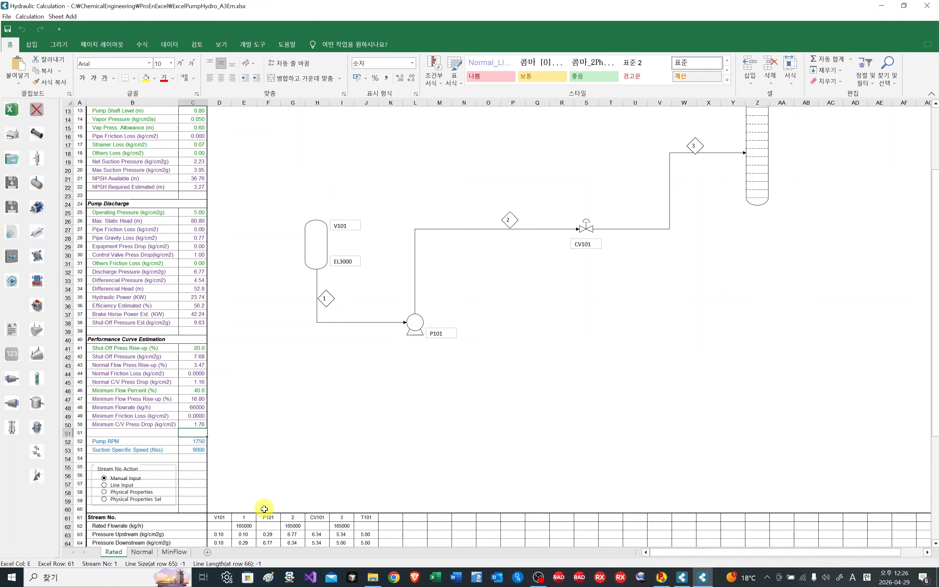
Step: Save the pump calculation as a new Excel workbook named P101_Pump in the ProEnExcel folder
{"action": "scroll", "coordinate": [261, 508], "scroll_direction": "up", "scroll_amount": 2}
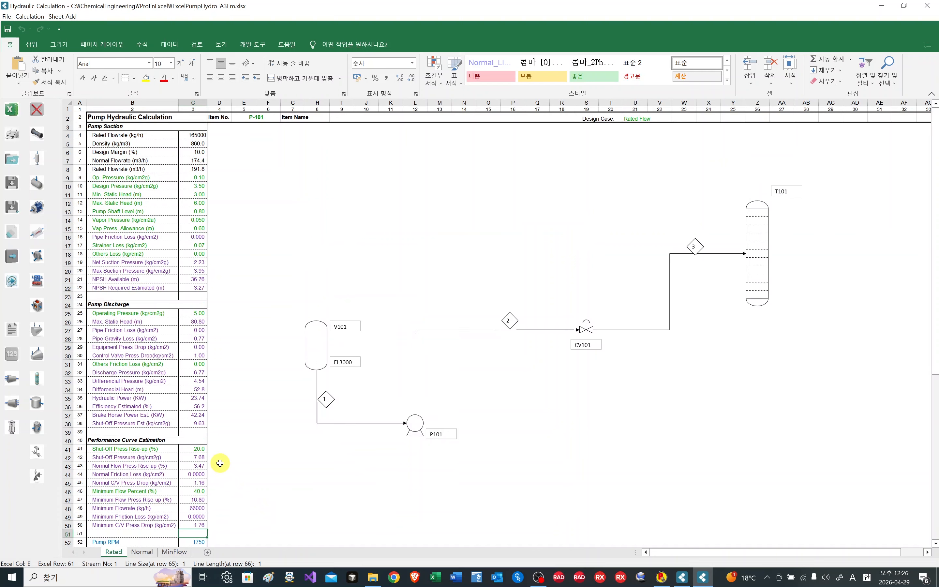
{"action": "left_click", "coordinate": [12, 210]}
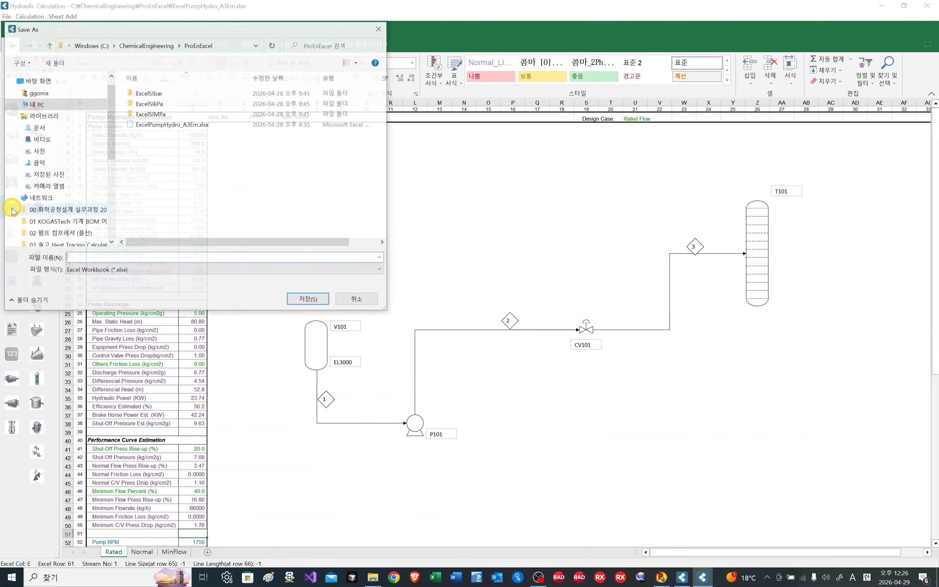
{"action": "left_click_drag", "start_coordinate": [110, 29], "coordinate": [171, 30]}
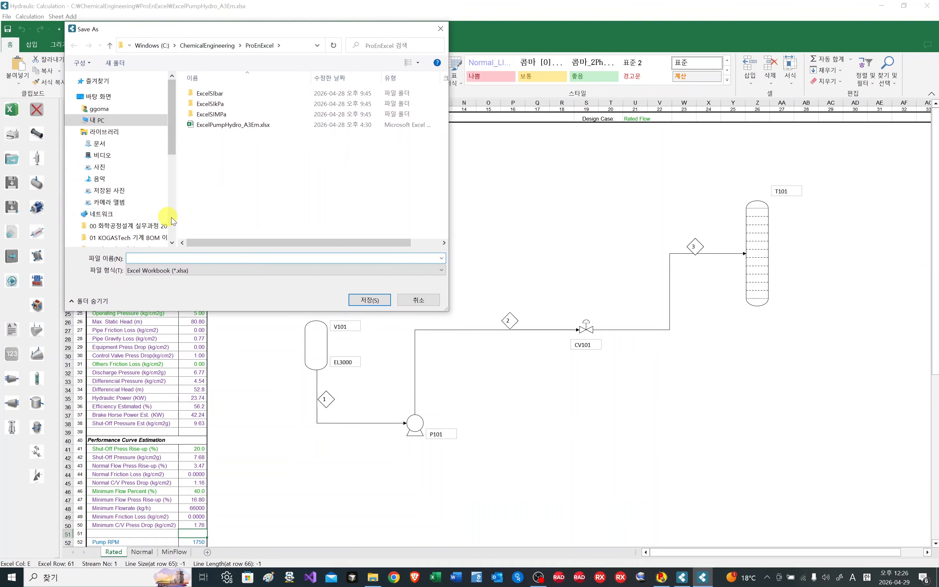
{"action": "left_click", "coordinate": [142, 257]}
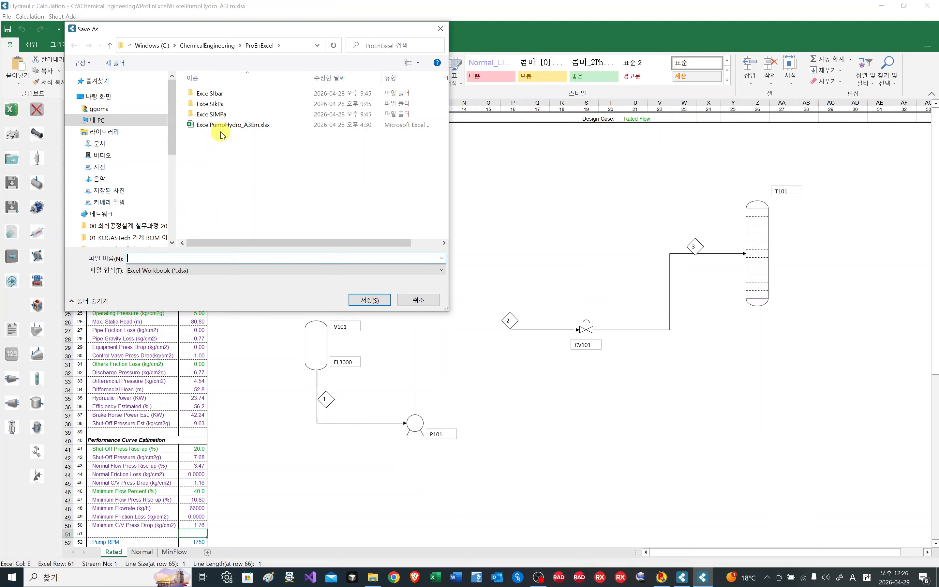
{"action": "left_click", "coordinate": [149, 256]}
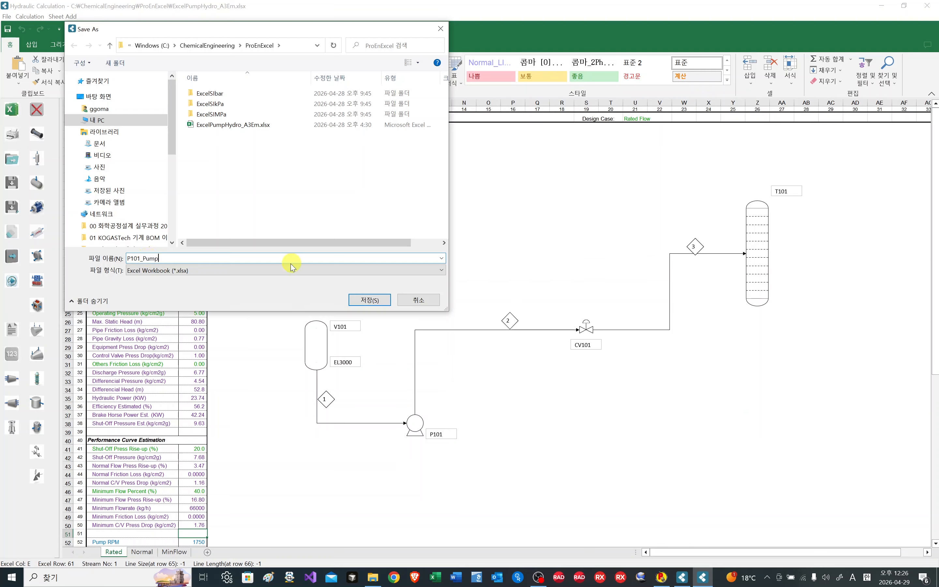
{"action": "left_click", "coordinate": [317, 45]}
{"action": "left_click", "coordinate": [317, 46]}
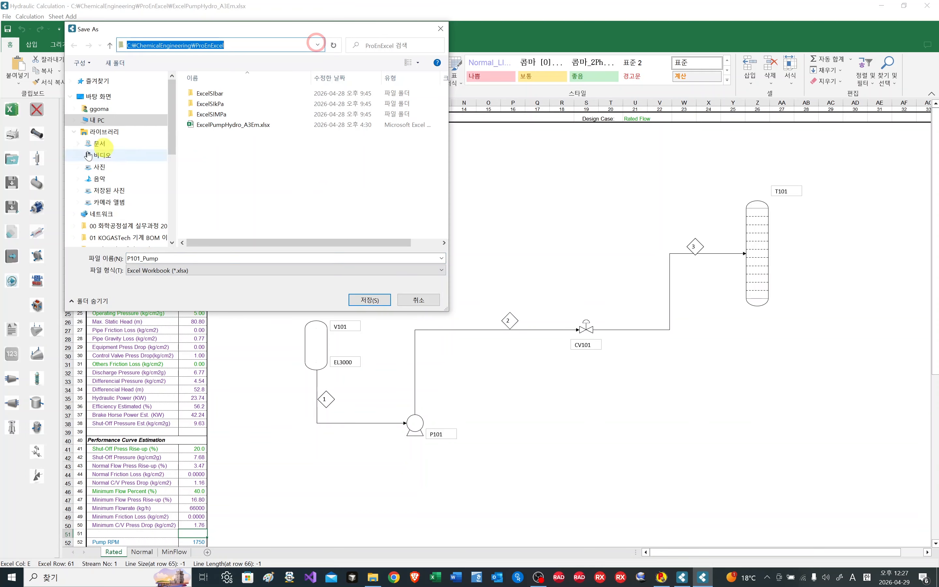
{"action": "left_click", "coordinate": [368, 299]}
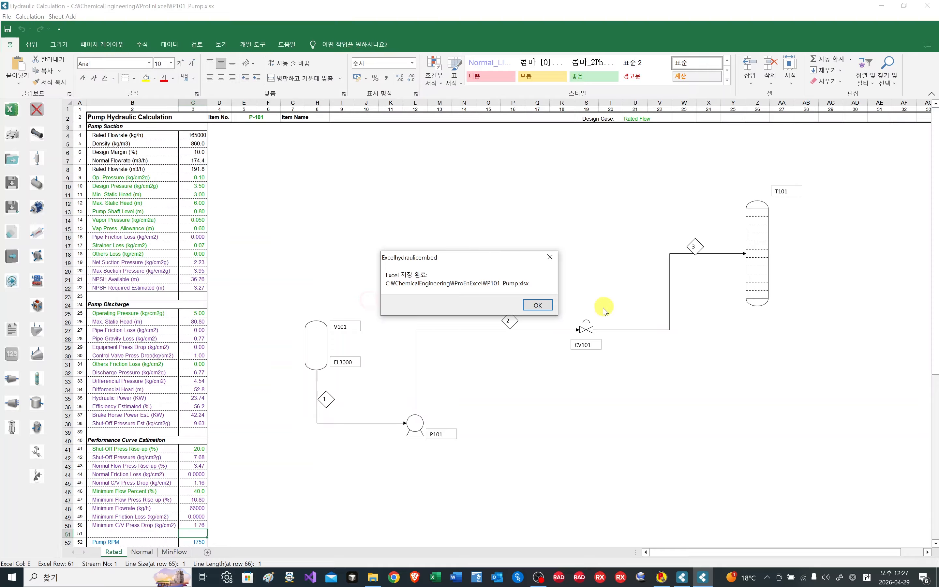
{"action": "left_click", "coordinate": [550, 304]}
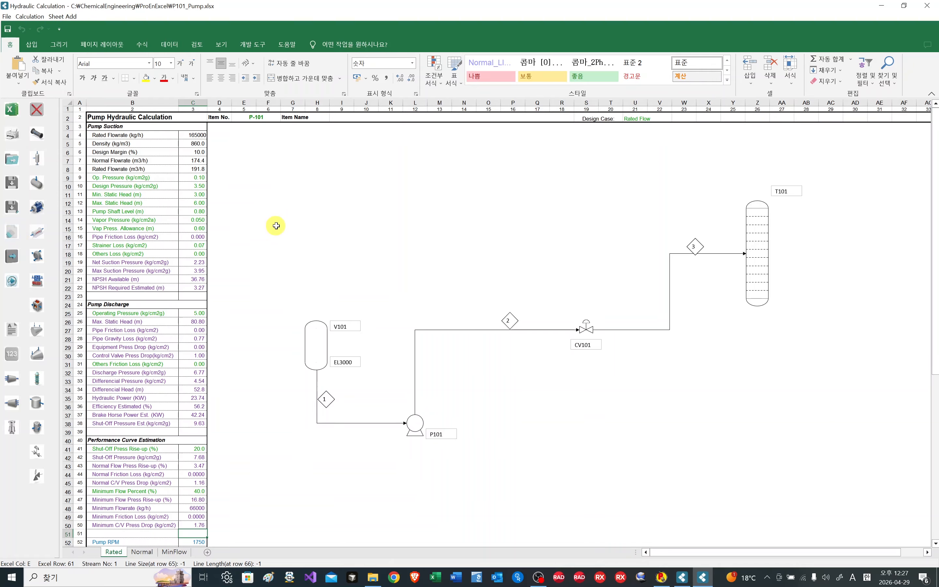
Step: Clear the Rated work sheet, including its input values, flow diagram and stream table
{"action": "scroll", "coordinate": [274, 225], "scroll_direction": "down", "scroll_amount": 5}
{"action": "scroll", "coordinate": [273, 225], "scroll_direction": "up", "scroll_amount": 5}
{"action": "left_click", "coordinate": [13, 240]}
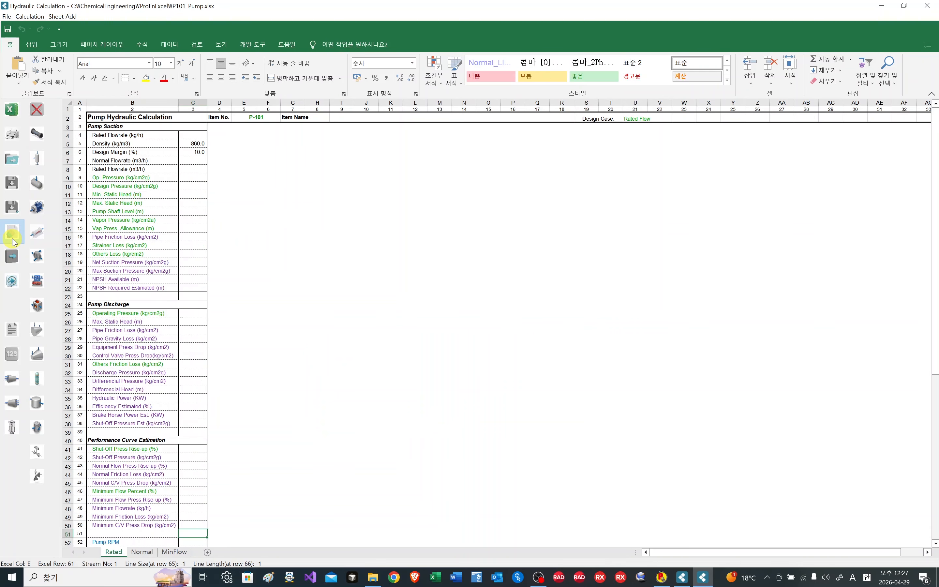
{"action": "scroll", "coordinate": [280, 195], "scroll_direction": "down", "scroll_amount": 13}
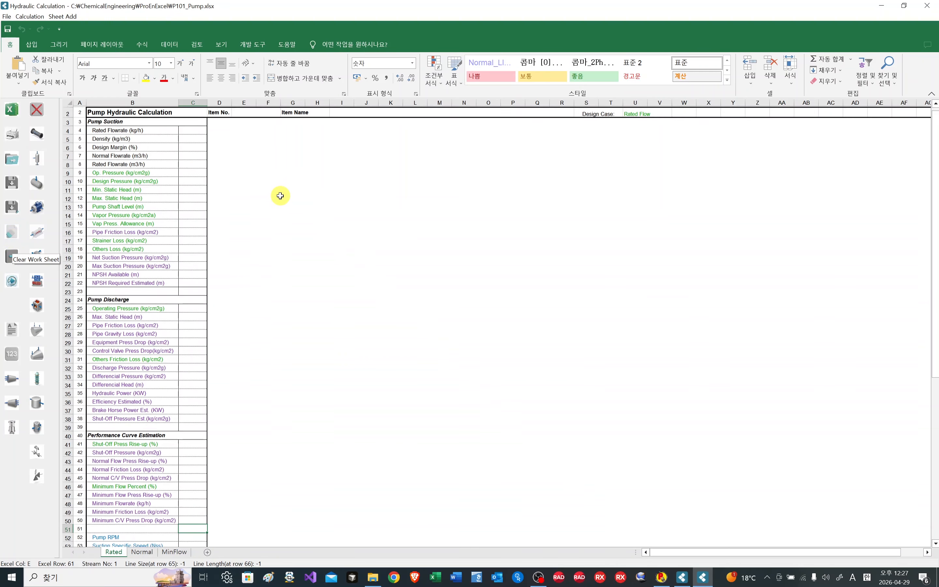
{"action": "scroll", "coordinate": [280, 195], "scroll_direction": "up", "scroll_amount": 13}
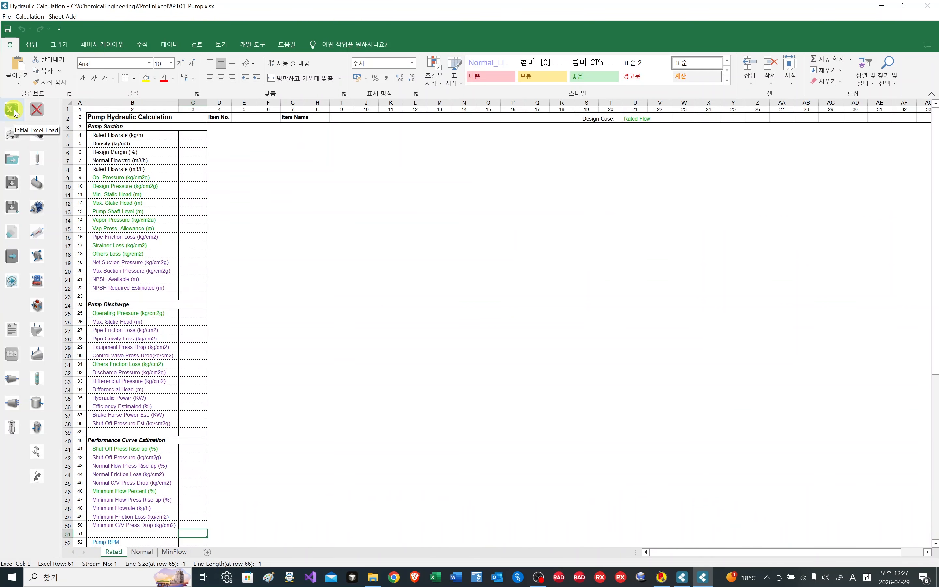
Step: Reopen the saved P101_Pump.xlsx workbook and check the contents of its Normal and Rated sheets
{"action": "left_click", "coordinate": [16, 157]}
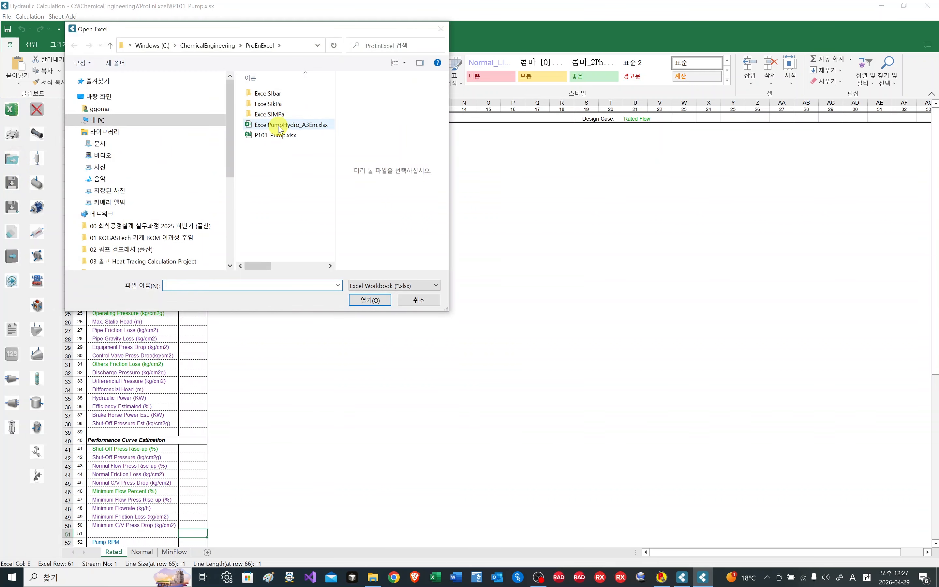
{"action": "left_click", "coordinate": [267, 137]}
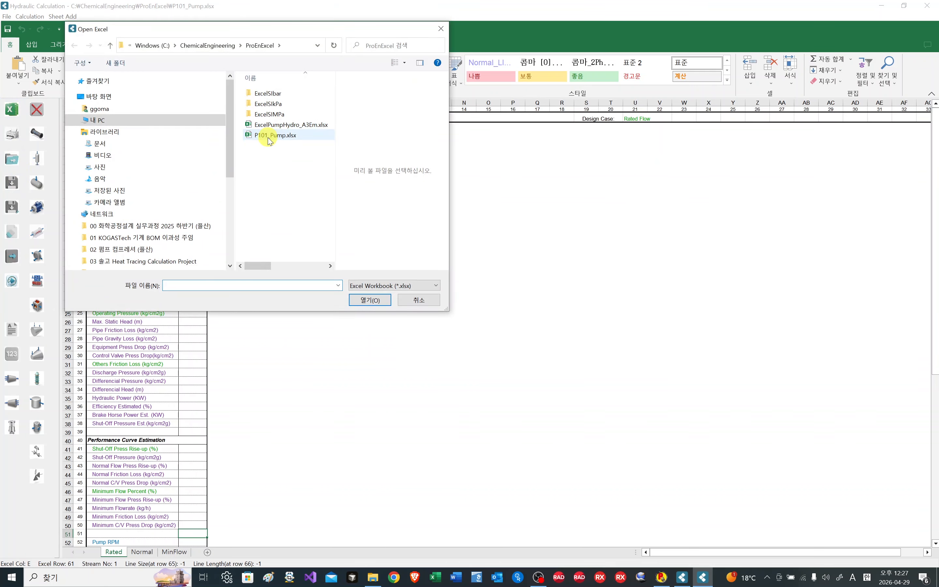
{"action": "left_click", "coordinate": [369, 299]}
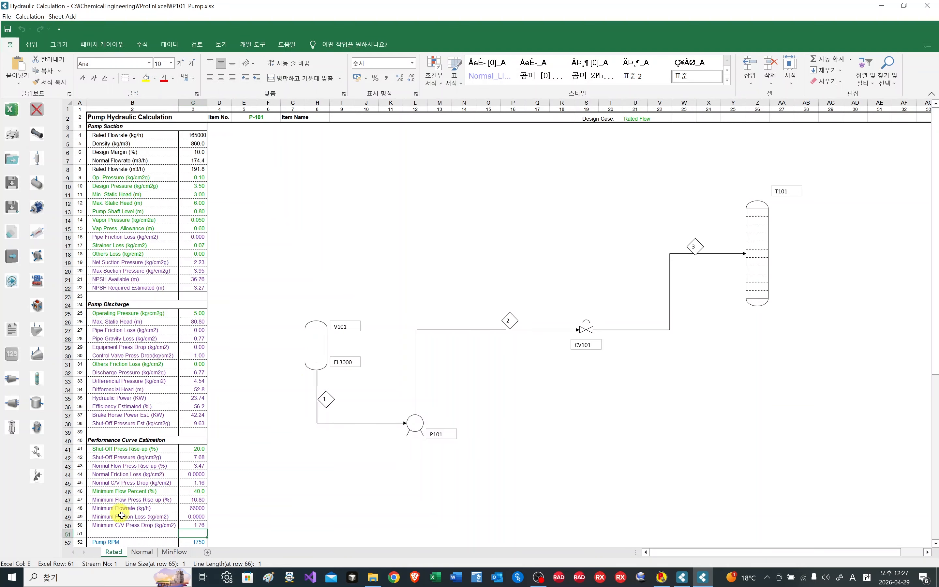
{"action": "left_click", "coordinate": [143, 553]}
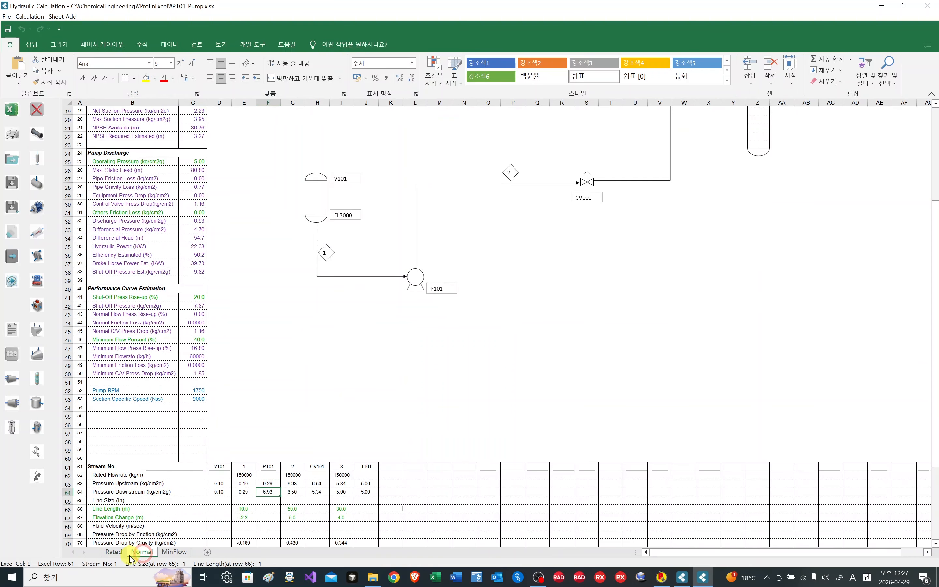
{"action": "left_click", "coordinate": [116, 552]}
{"action": "scroll", "coordinate": [160, 286], "scroll_direction": "down", "scroll_amount": 13}
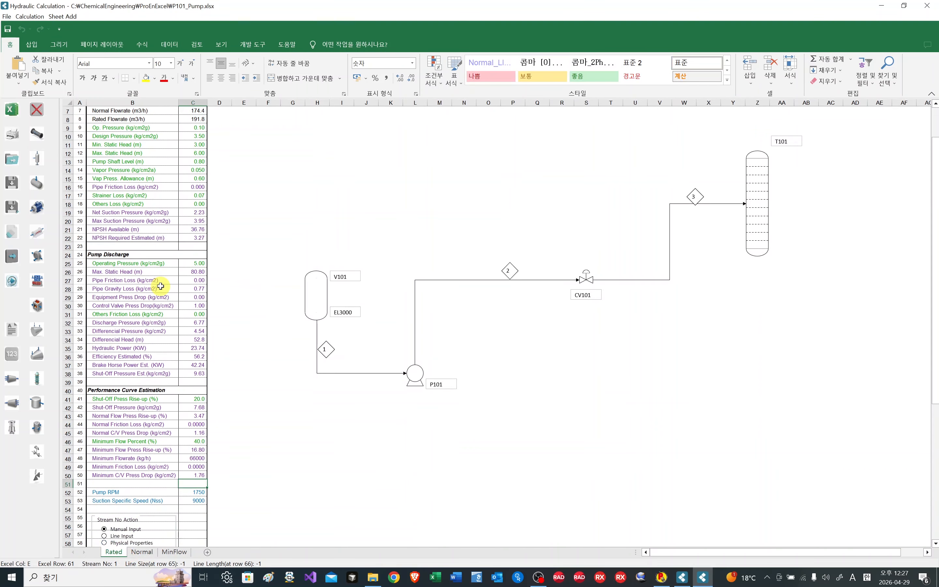
{"action": "scroll", "coordinate": [161, 287], "scroll_direction": "up", "scroll_amount": 13}
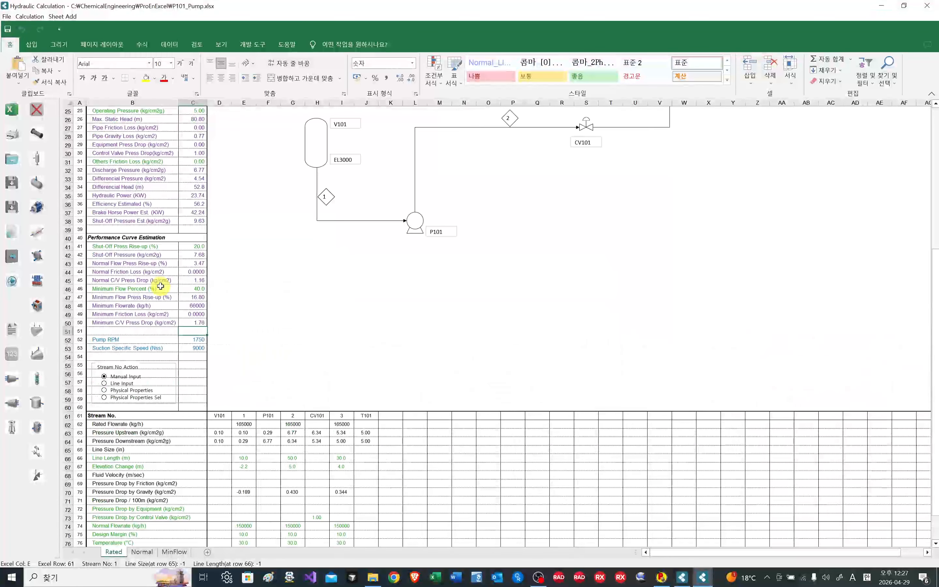
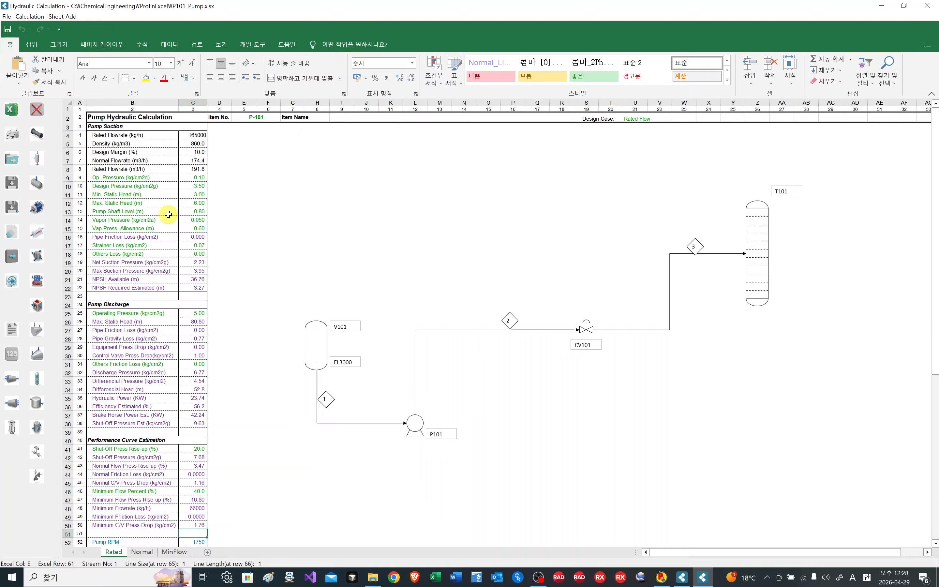
Step: Load the initial pump hydraulic template and view its print preview, closing the preview without printing
{"action": "left_click", "coordinate": [14, 110]}
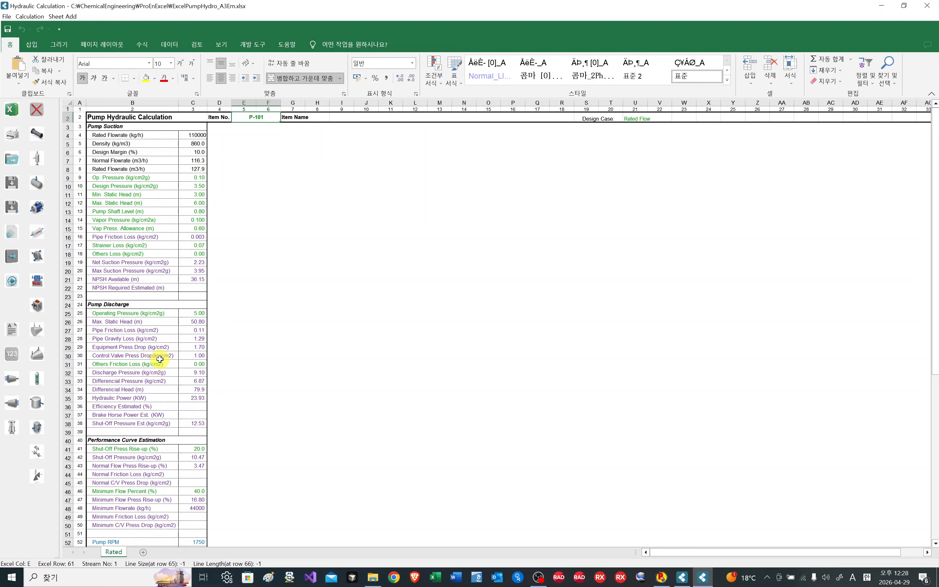
{"action": "left_click", "coordinate": [18, 136]}
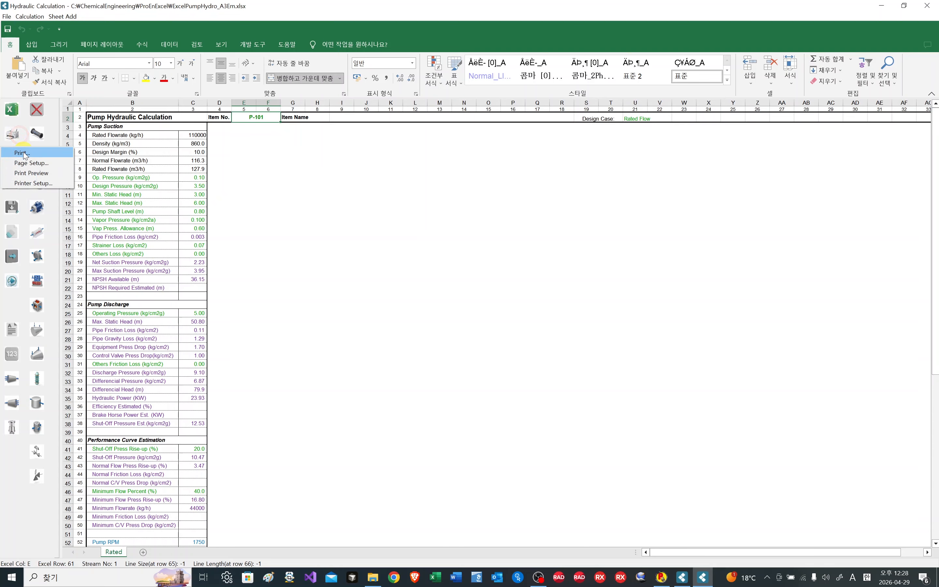
{"action": "left_click", "coordinate": [30, 173]}
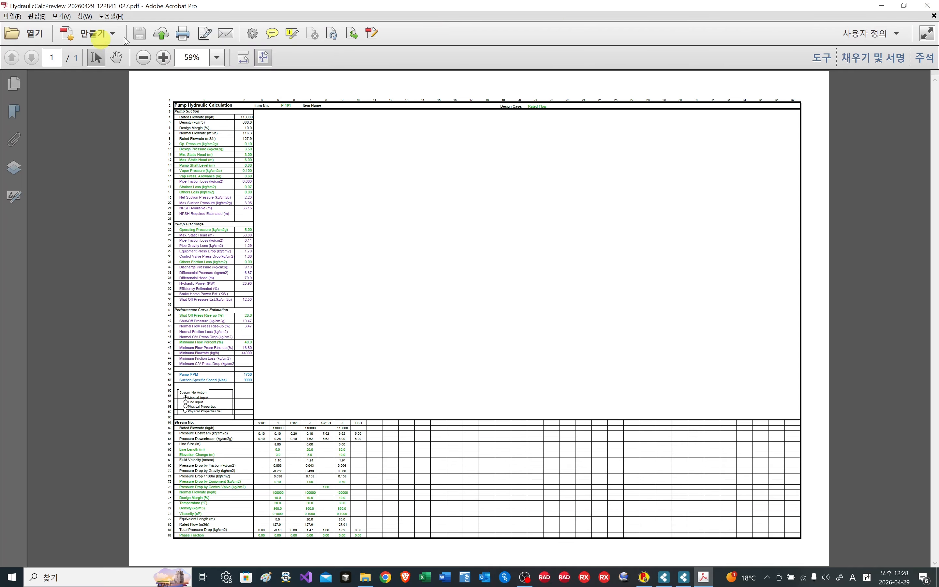
{"action": "left_click", "coordinate": [927, 5]}
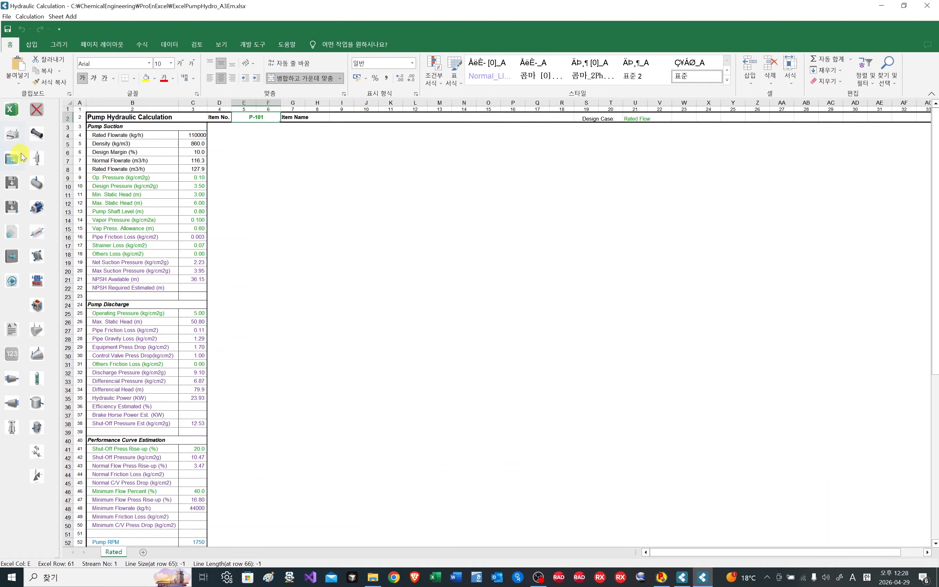
{"action": "left_click", "coordinate": [15, 138]}
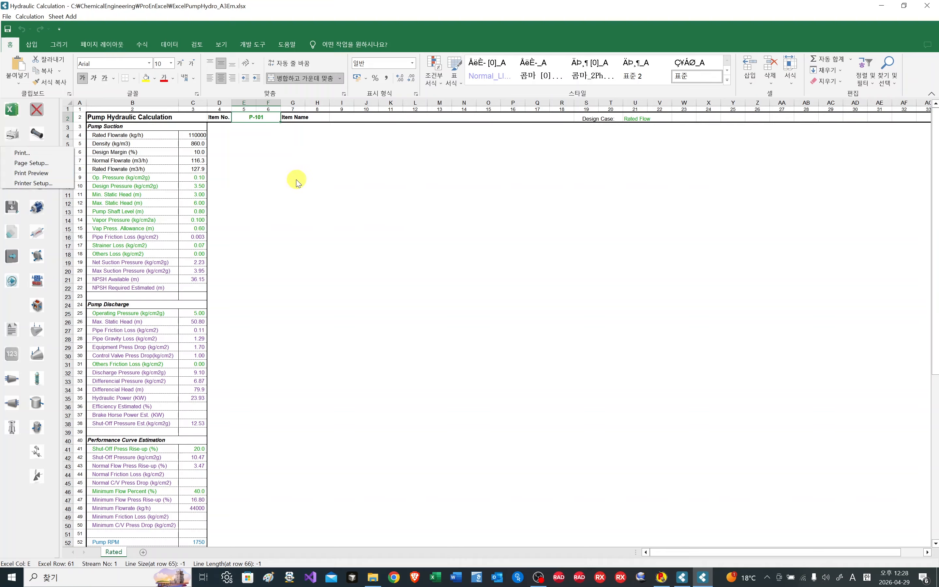
{"action": "left_click", "coordinate": [104, 213]}
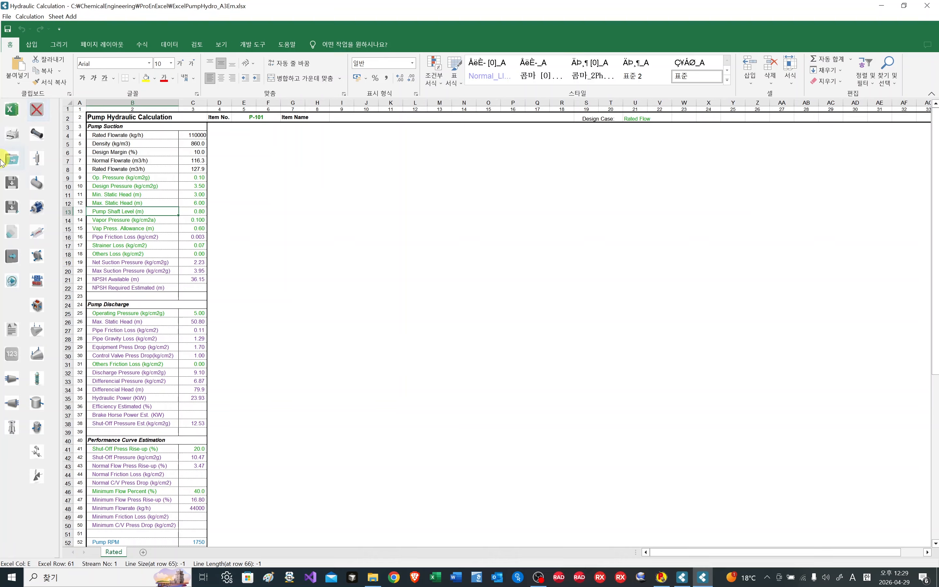
Step: Open the P101_Pump.xlsx workbook from the ProEnExcel folder in place of the initial template
{"action": "left_click", "coordinate": [12, 165]}
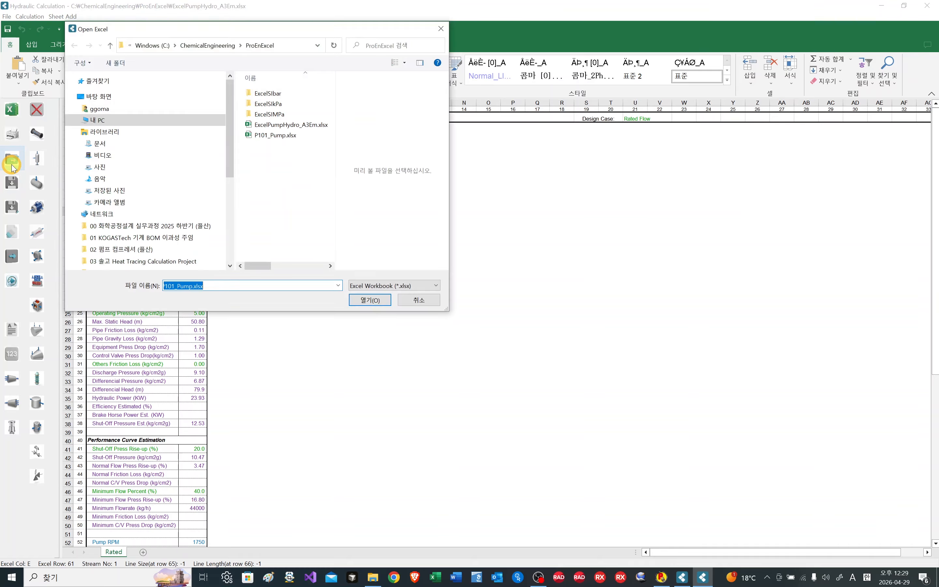
{"action": "left_click", "coordinate": [257, 136]}
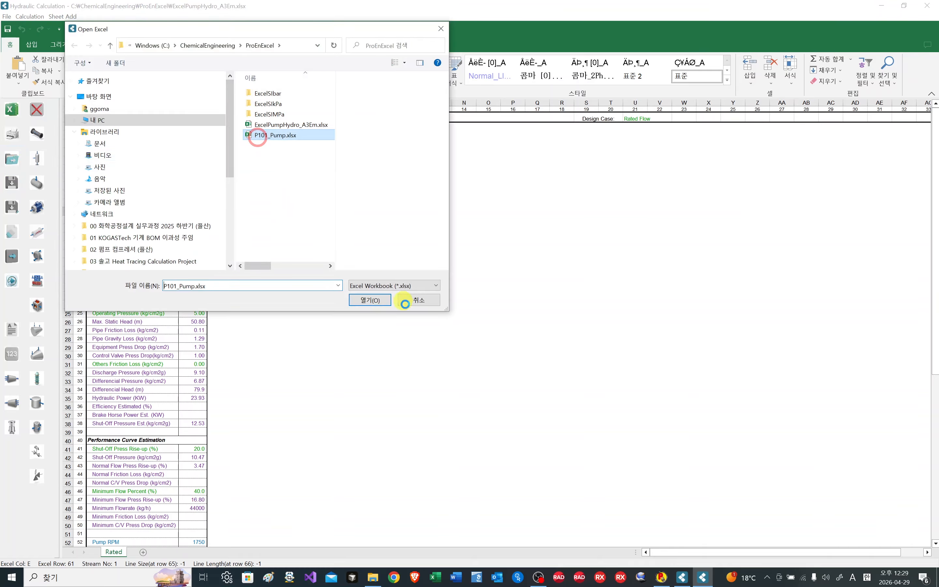
{"action": "left_click", "coordinate": [371, 300]}
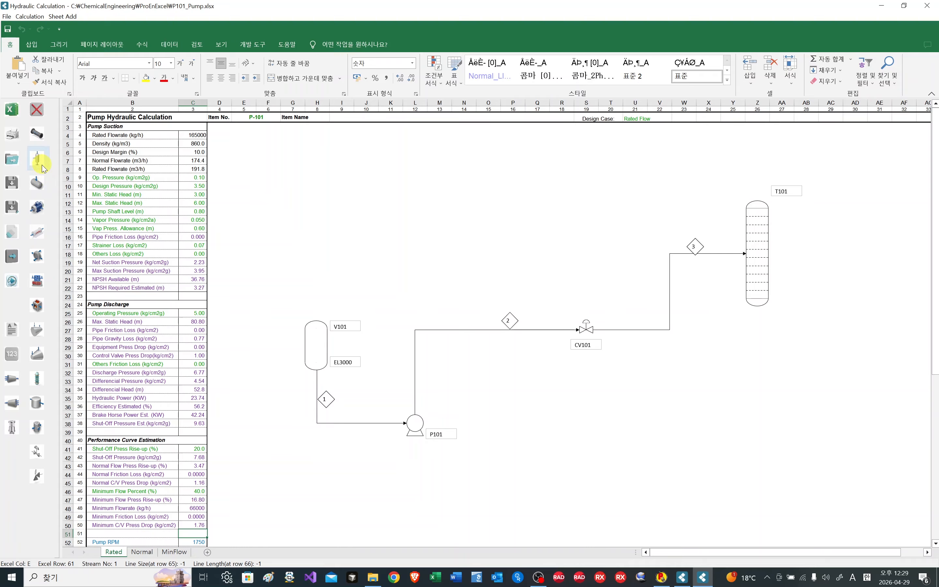
Step: Place a horizontal vessel symbol in the flow diagram's open area above P101 and two heat exchanger symbols below CV101
{"action": "left_click", "coordinate": [37, 185]}
{"action": "left_click", "coordinate": [379, 200]}
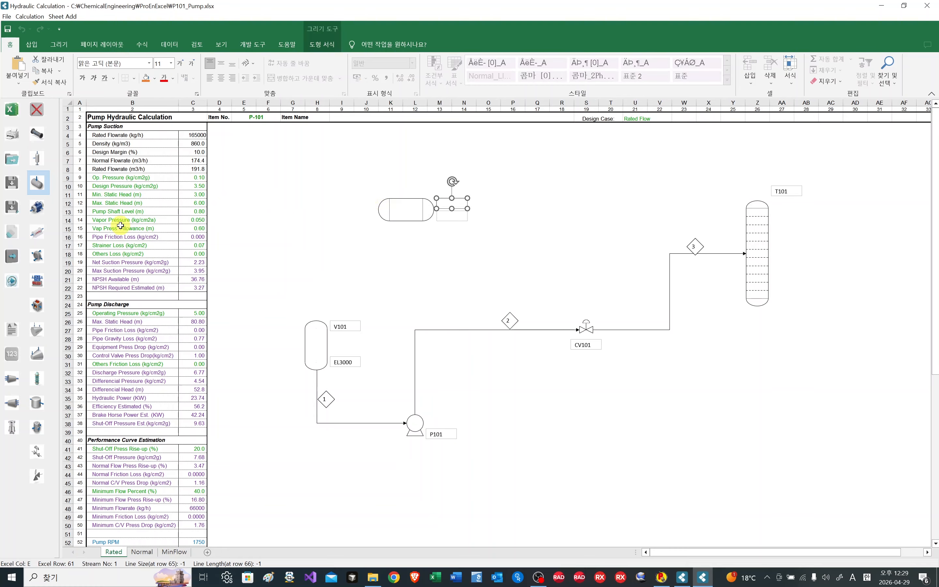
{"action": "left_click", "coordinate": [37, 236]}
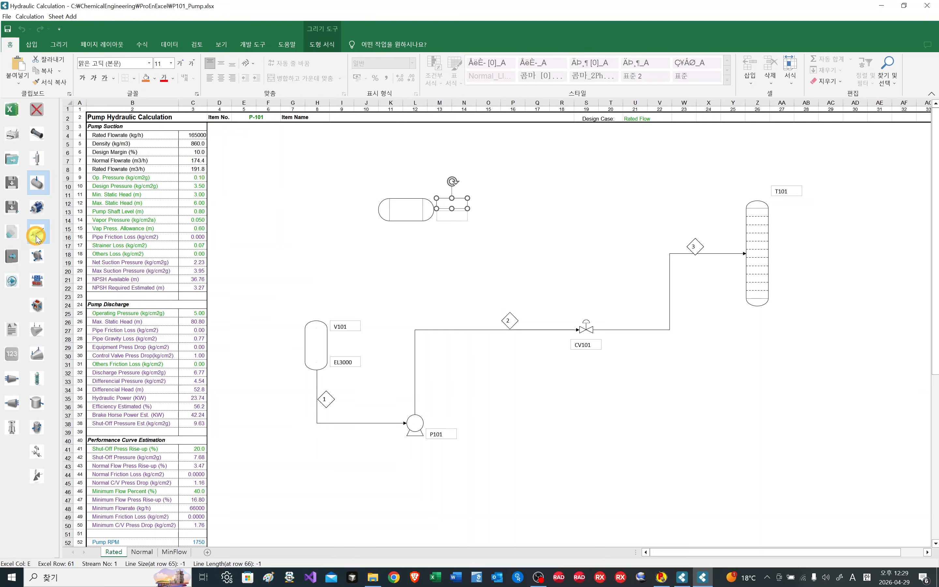
{"action": "left_click", "coordinate": [531, 390]}
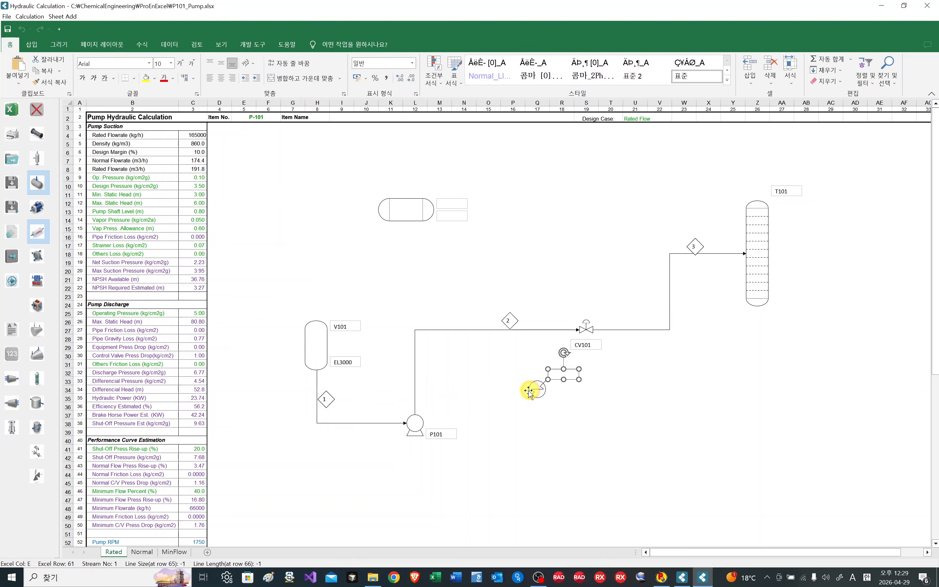
{"action": "left_click", "coordinate": [37, 257]}
{"action": "left_click", "coordinate": [611, 389]}
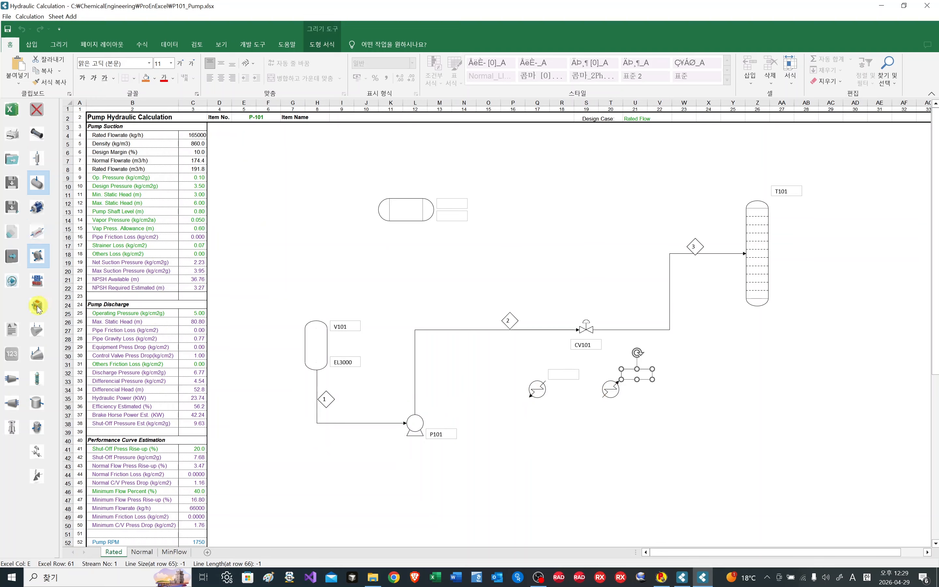
Step: Place an air cooler symbol below stream 3 and a fired heater symbol in the upper middle of the flow diagram
{"action": "left_click", "coordinate": [37, 283]}
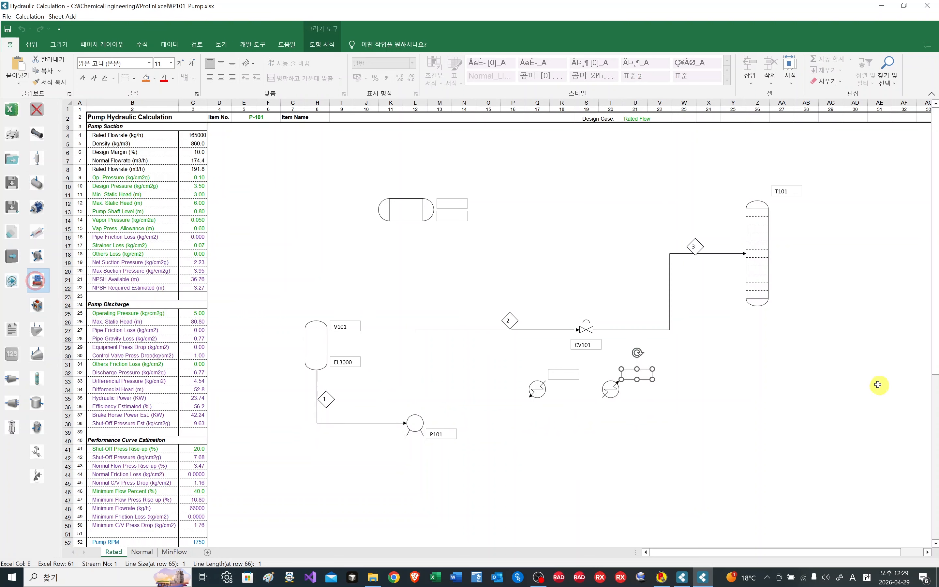
{"action": "left_click", "coordinate": [729, 378]}
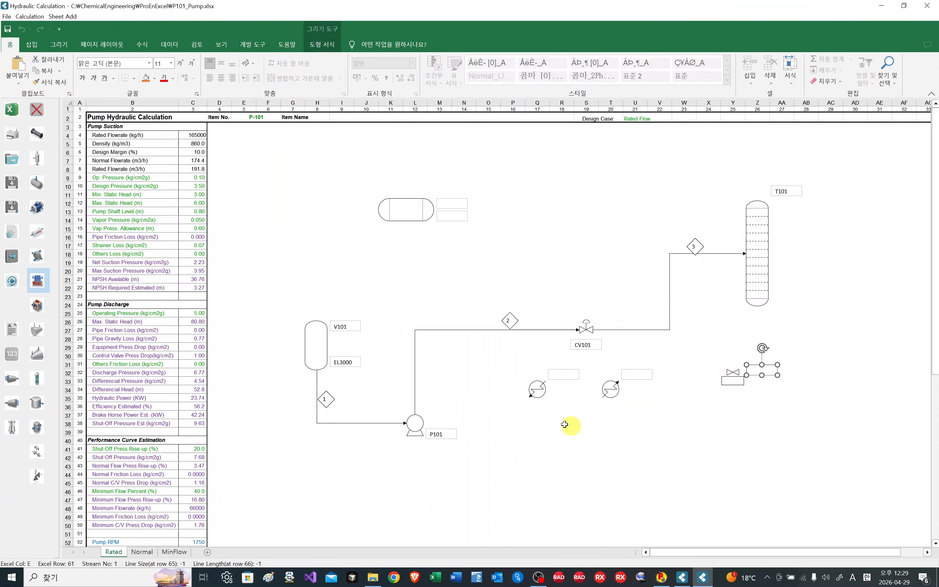
{"action": "left_click", "coordinate": [40, 312]}
{"action": "left_click", "coordinate": [526, 183]}
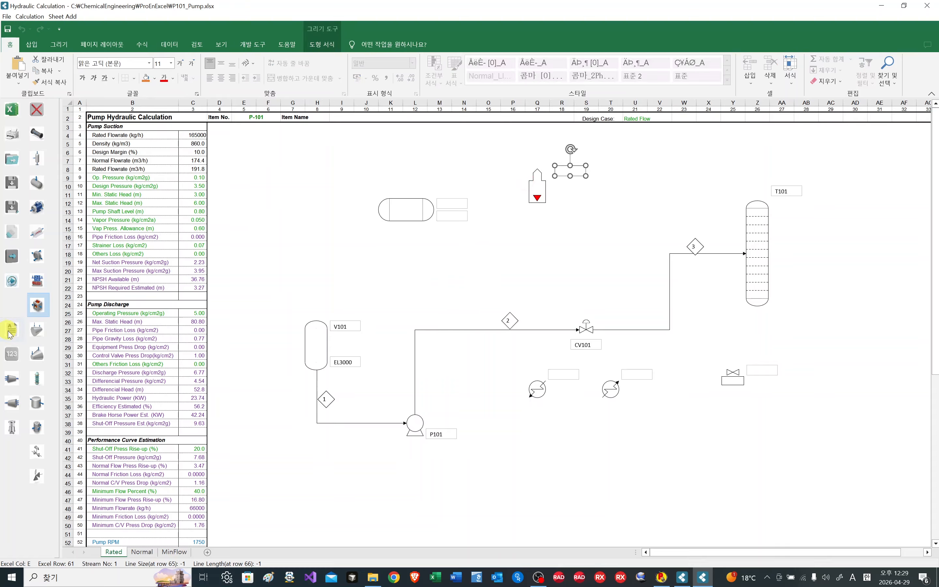
Step: Place a right-pointing and a left-pointing arrow box symbol in the open area below the fired heater
{"action": "left_click", "coordinate": [37, 329]}
{"action": "left_click", "coordinate": [508, 242]}
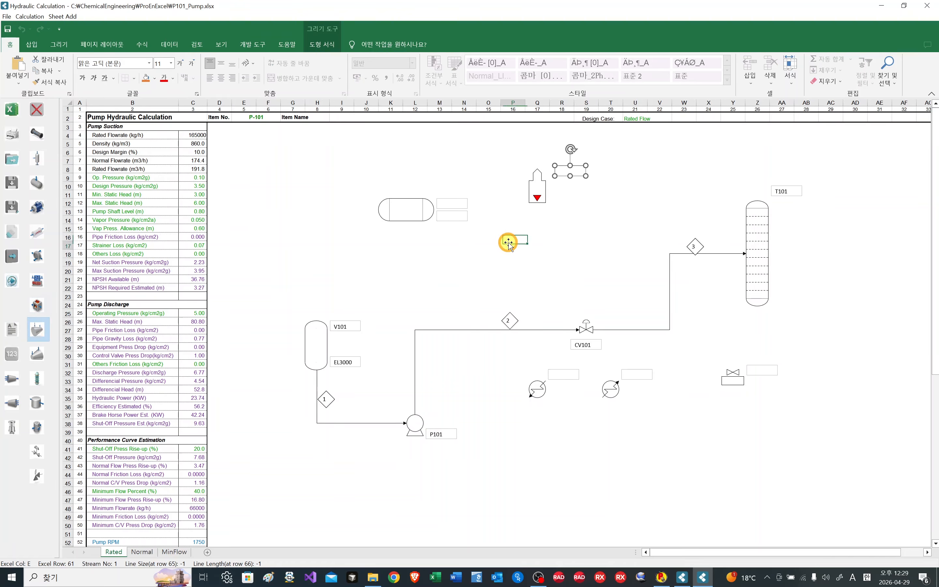
{"action": "left_click", "coordinate": [34, 361]}
{"action": "left_click", "coordinate": [567, 263]}
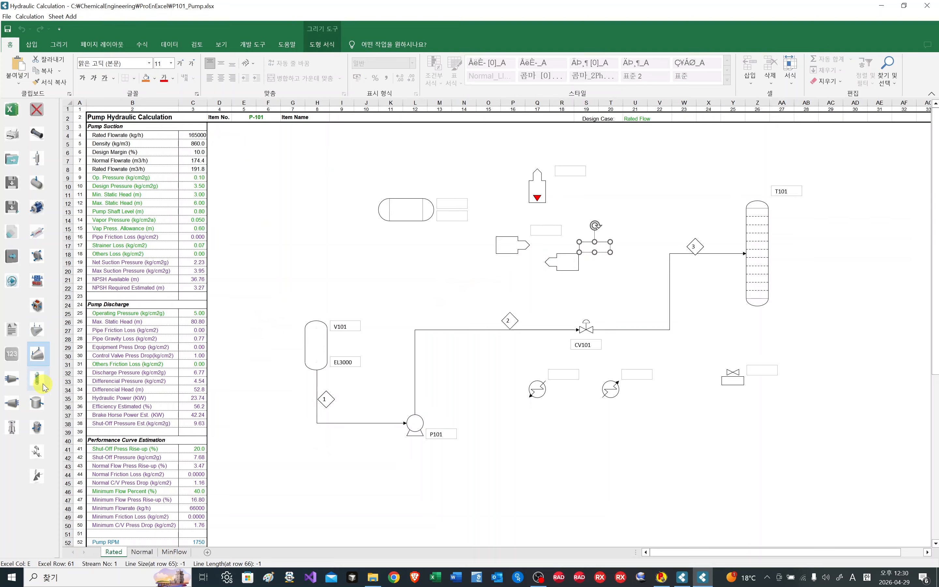
Step: Place a cone-roof tank symbol below the horizontal vessel and a vertical packed vessel symbol beside the horizontal vessel
{"action": "left_click", "coordinate": [38, 403]}
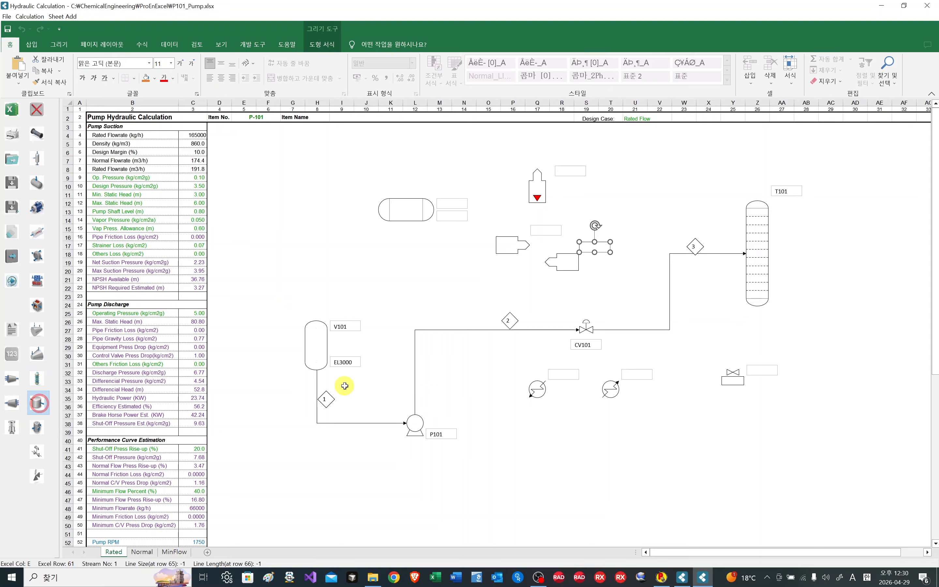
{"action": "left_click", "coordinate": [390, 262]}
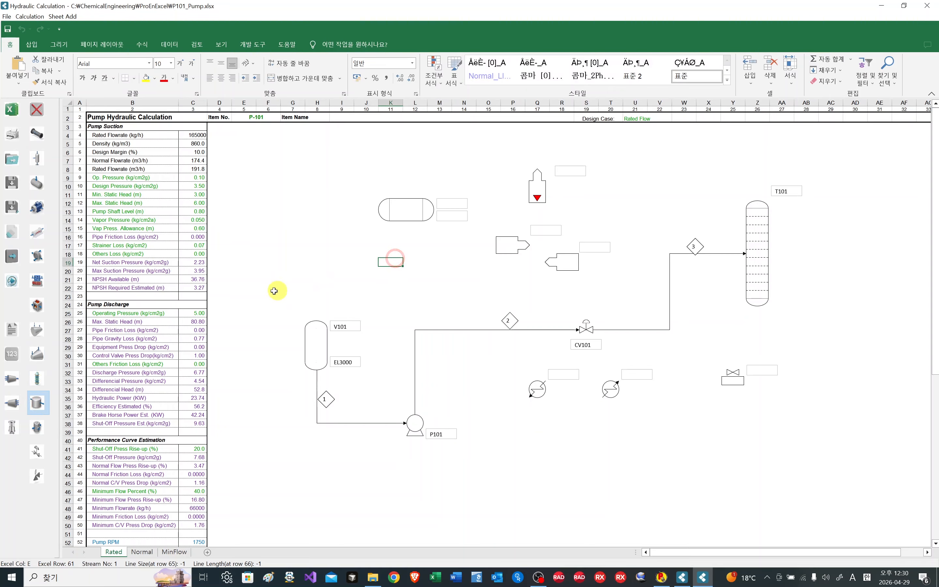
{"action": "left_click", "coordinate": [36, 429]}
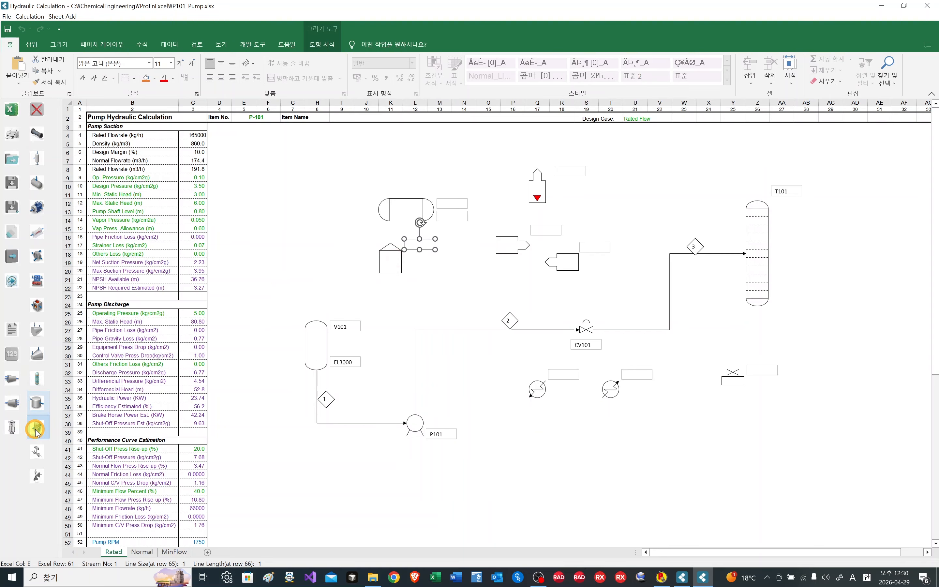
{"action": "left_click", "coordinate": [269, 209]}
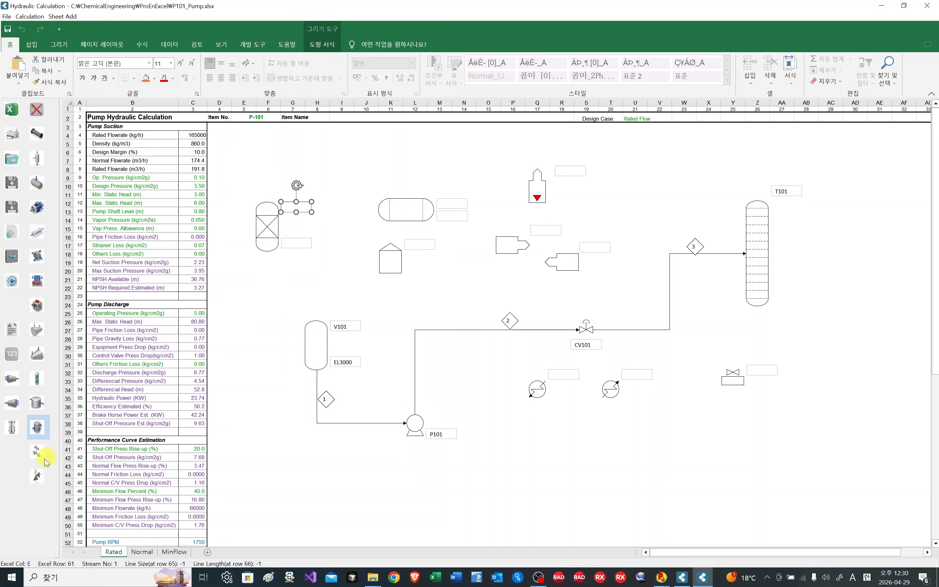
Step: Place a relief valve symbol above the horizontal vessel and a crossed rectangular equipment symbol between the fired heater and T101
{"action": "left_click", "coordinate": [37, 476]}
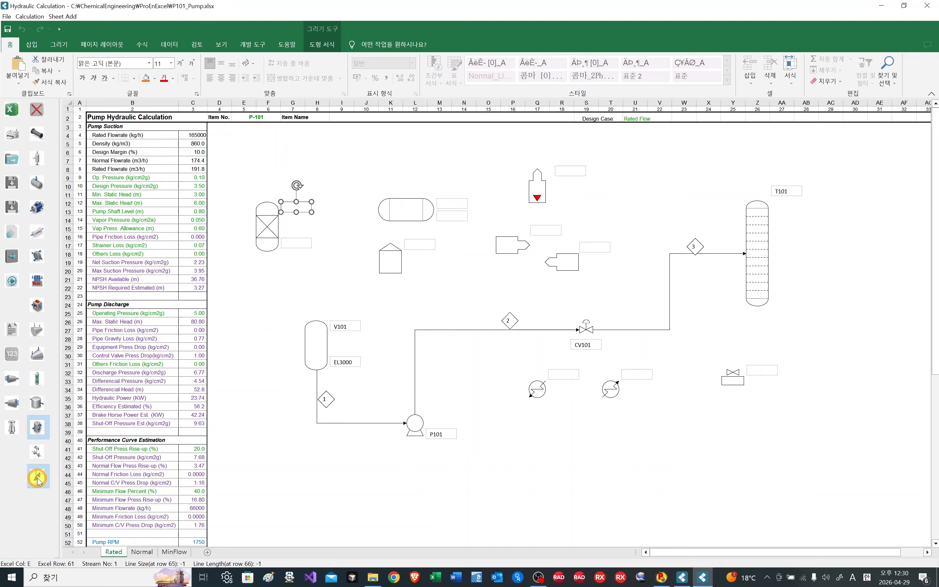
{"action": "left_click", "coordinate": [391, 152]}
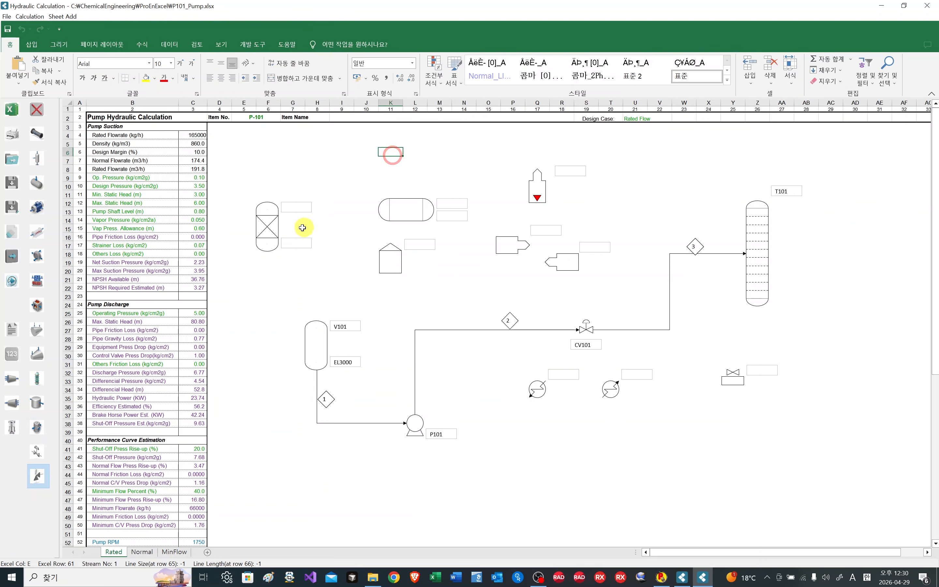
{"action": "left_click", "coordinate": [10, 430]}
{"action": "left_click", "coordinate": [660, 185]}
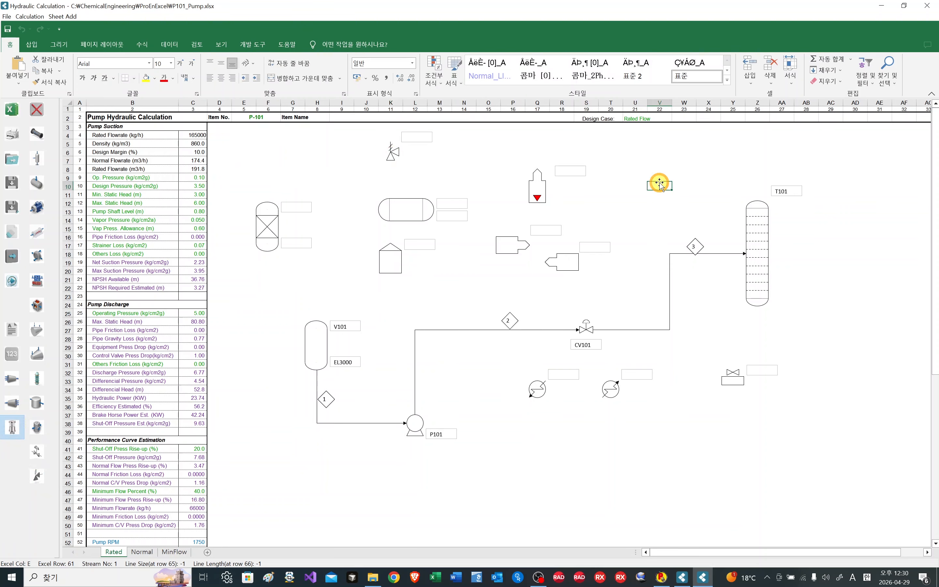
Step: Place a blue dot at cell S40 and a green dot at cell W40, below the exchanger and air cooler symbols
{"action": "left_click", "coordinate": [12, 383]}
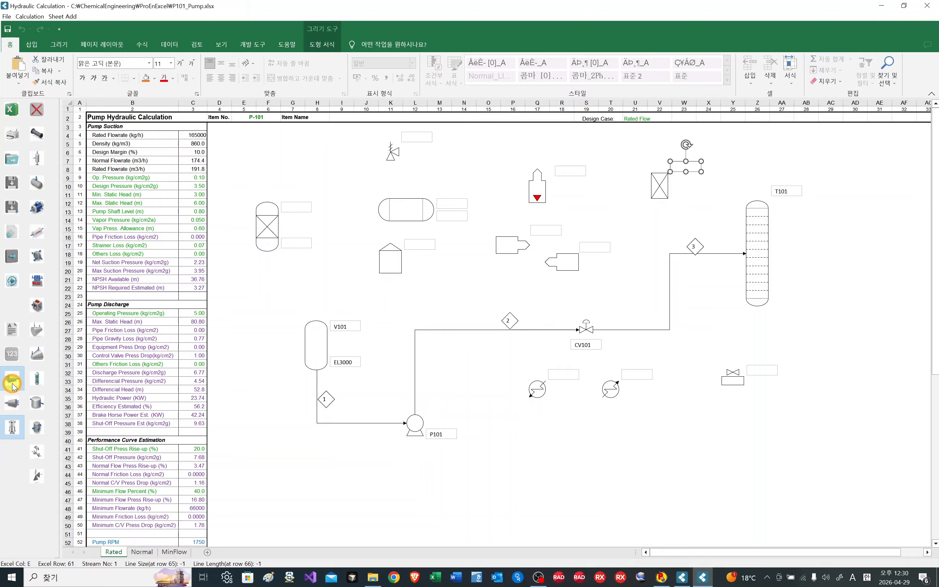
{"action": "left_click", "coordinate": [586, 438]}
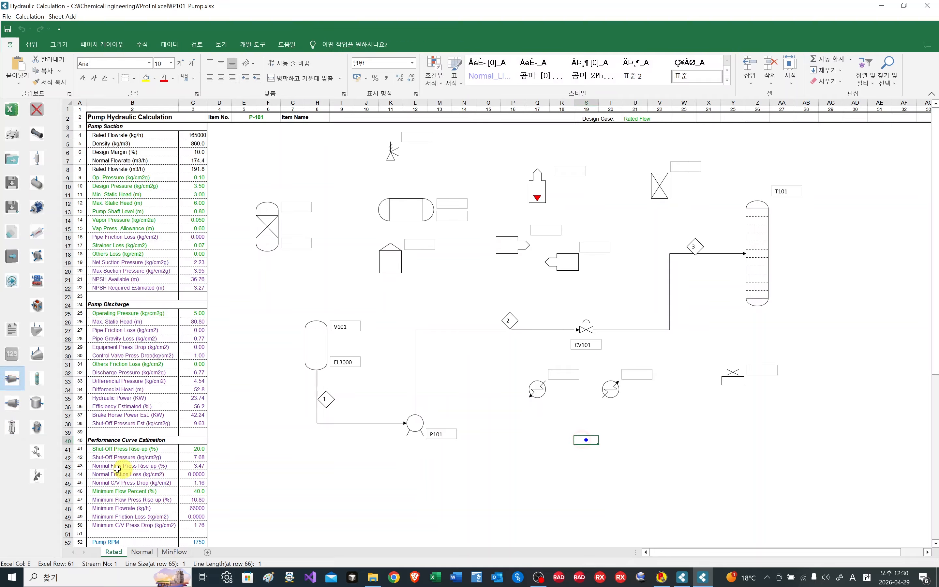
{"action": "left_click", "coordinate": [12, 403]}
{"action": "left_click", "coordinate": [695, 437]}
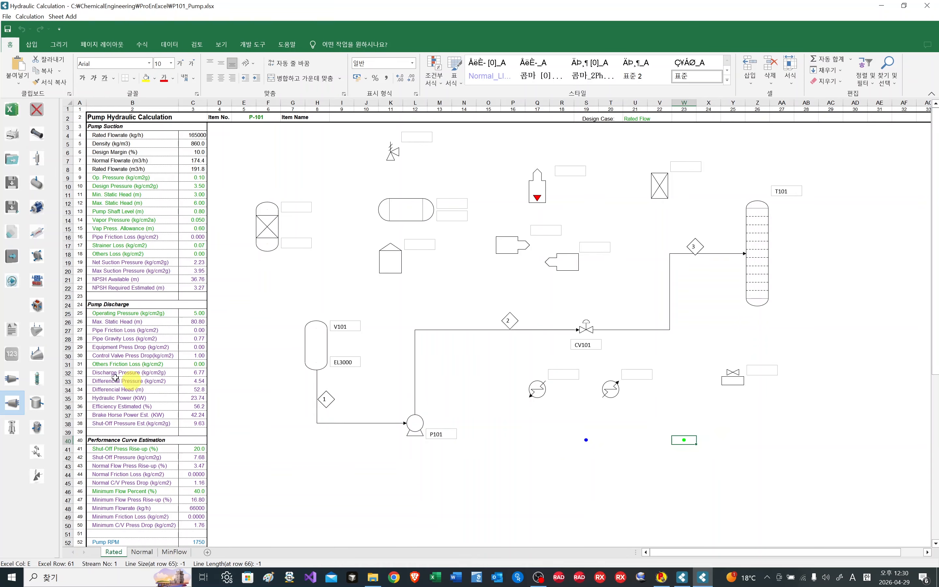
Step: Add a text box below the vertical packed vessel reading "이 프로그램은 hydraulic calculation"
{"action": "left_click", "coordinate": [22, 329]}
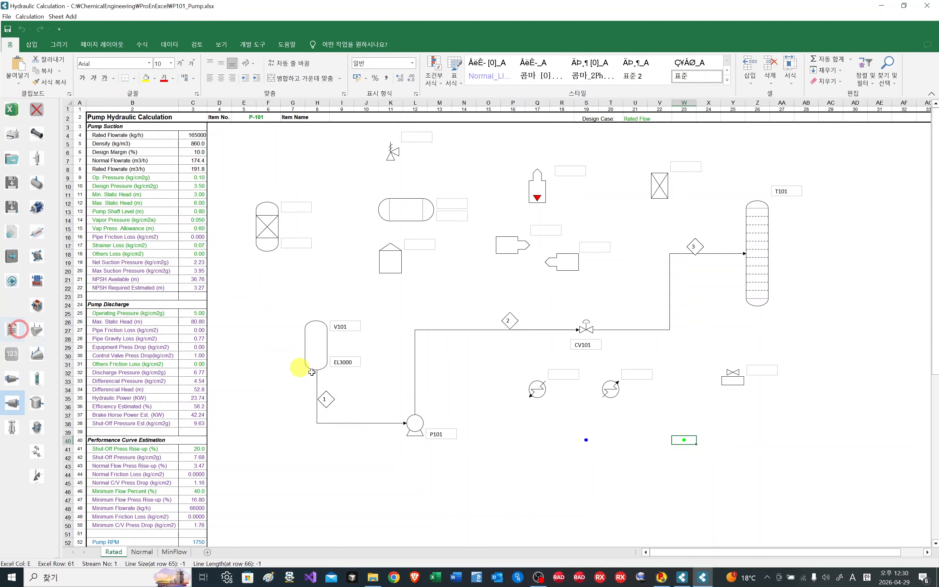
{"action": "left_click", "coordinate": [253, 279]}
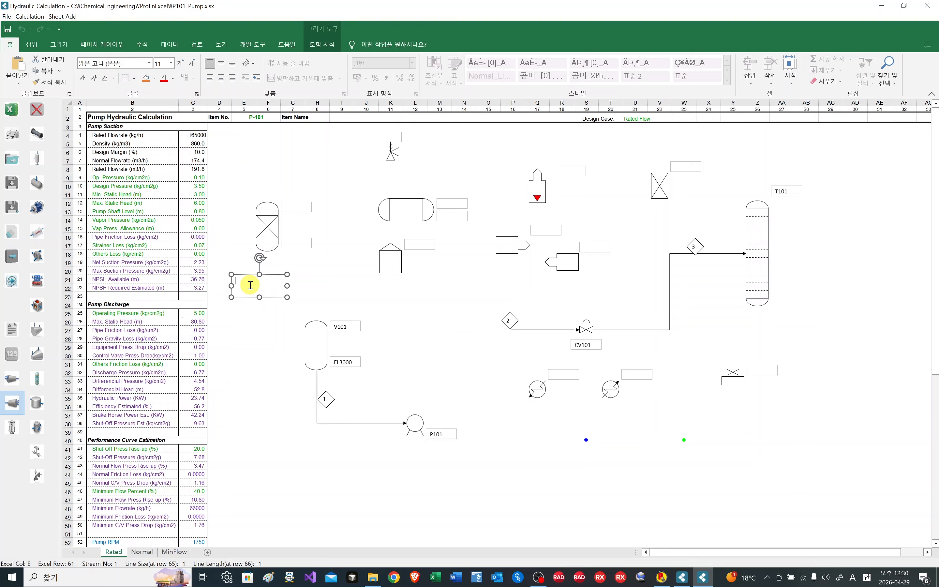
{"action": "type", "text": "d"}
{"action": "key", "text": "Hangul"}
{"action": "type", "text": "이 프로그램ㅇ hydraulic calc"}
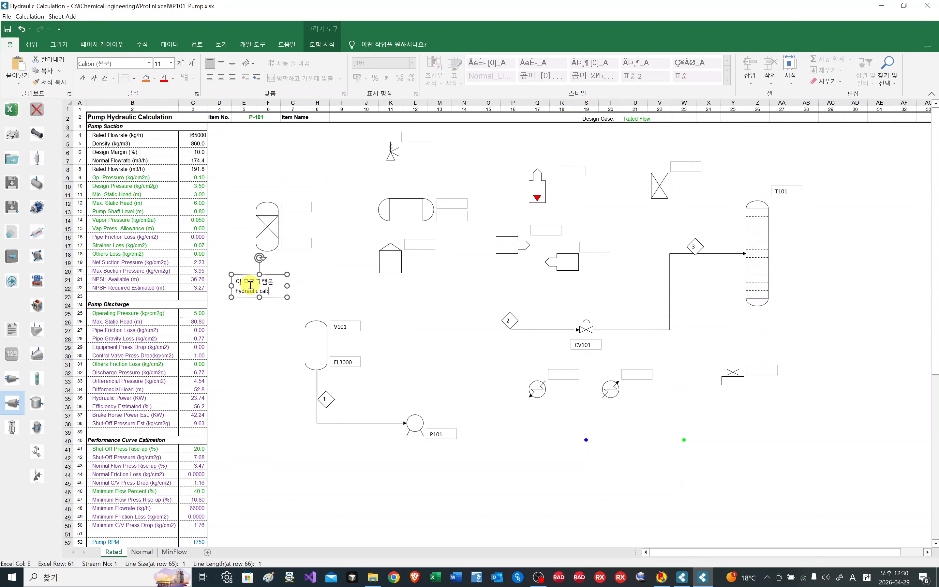
{"action": "type", "text": "ulatio"}
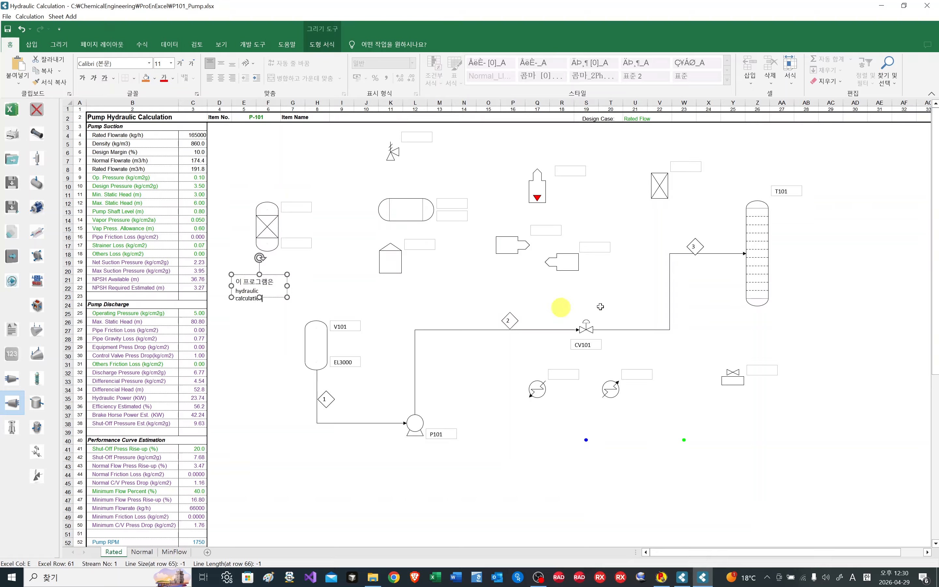
Step: Place an empty text box on the discharge line before stream 2 and enlarge the annotation text box to fit its text
{"action": "left_click", "coordinate": [448, 310]}
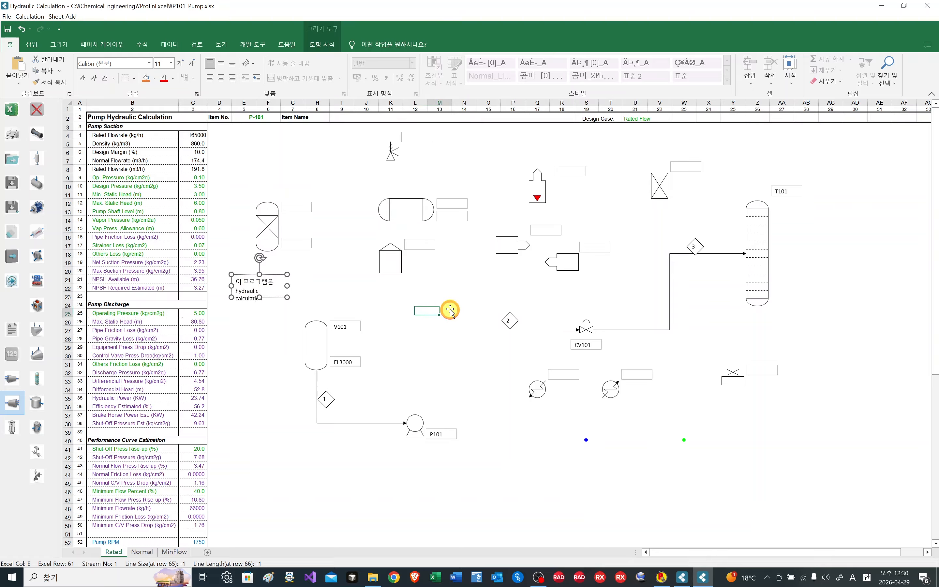
{"action": "left_click", "coordinate": [277, 292]}
{"action": "left_click_drag", "start_coordinate": [289, 297], "coordinate": [293, 315]}
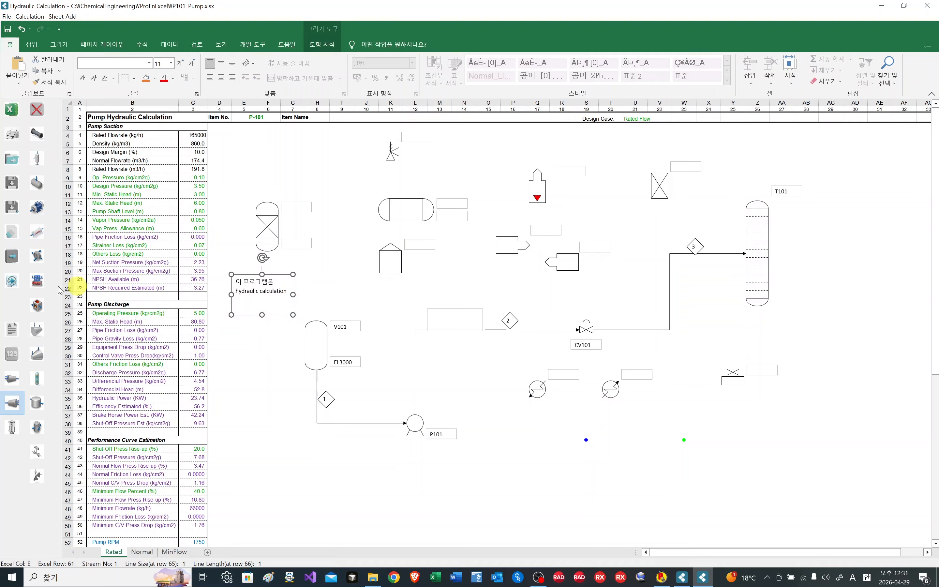
{"action": "left_click", "coordinate": [110, 238]}
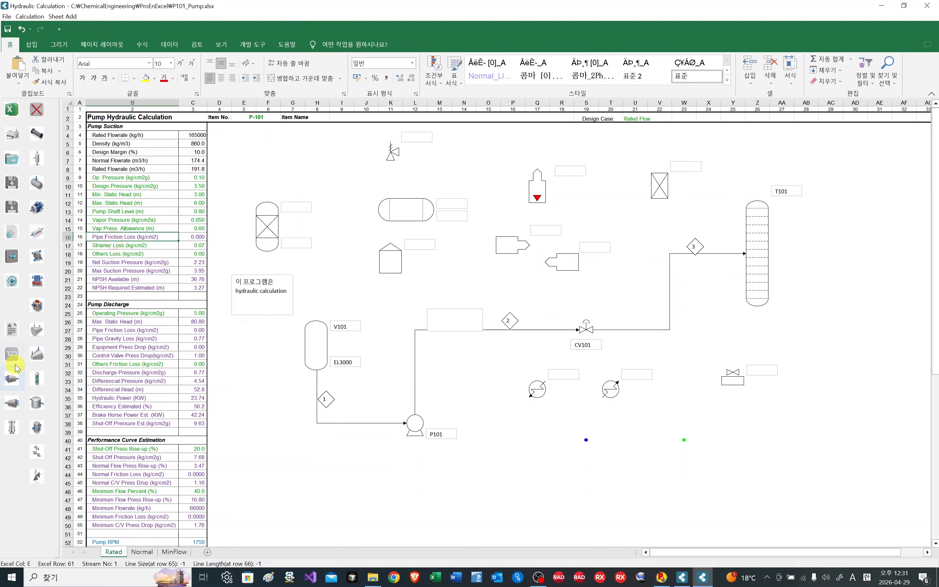
Step: Place three stream number diamonds between the tank symbol and CV101, and number the one above CV101 as 9
{"action": "left_click", "coordinate": [12, 355]}
{"action": "left_click", "coordinate": [439, 279]}
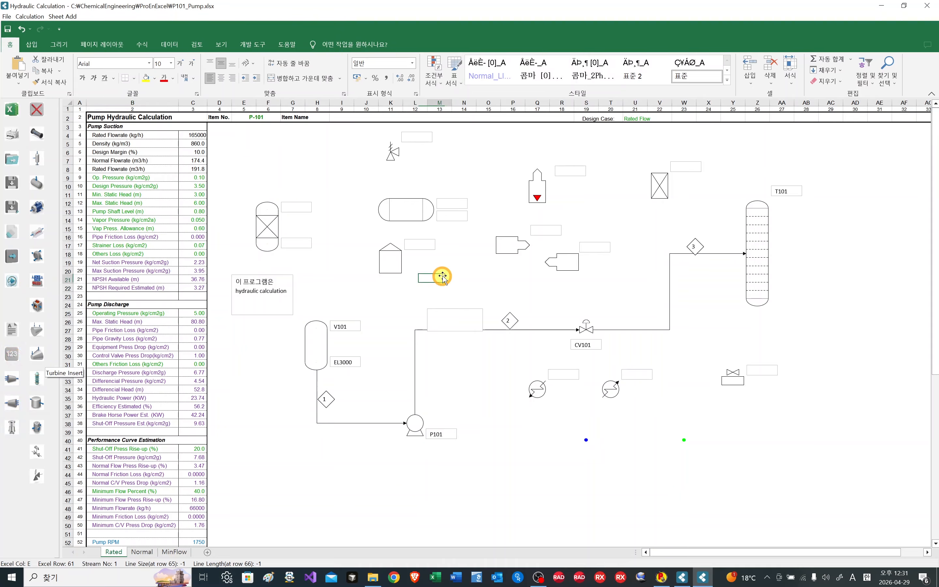
{"action": "left_click", "coordinate": [499, 283]}
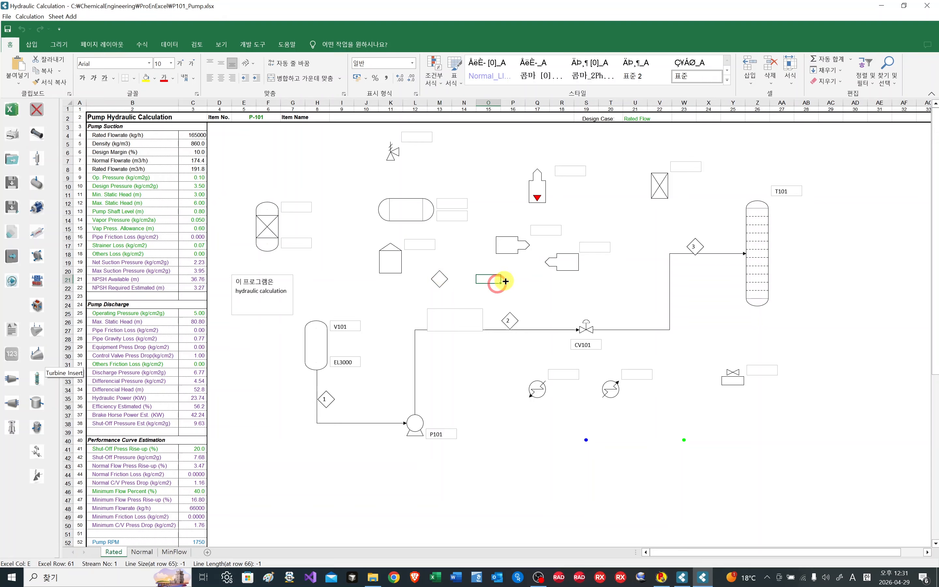
{"action": "left_click", "coordinate": [592, 289]}
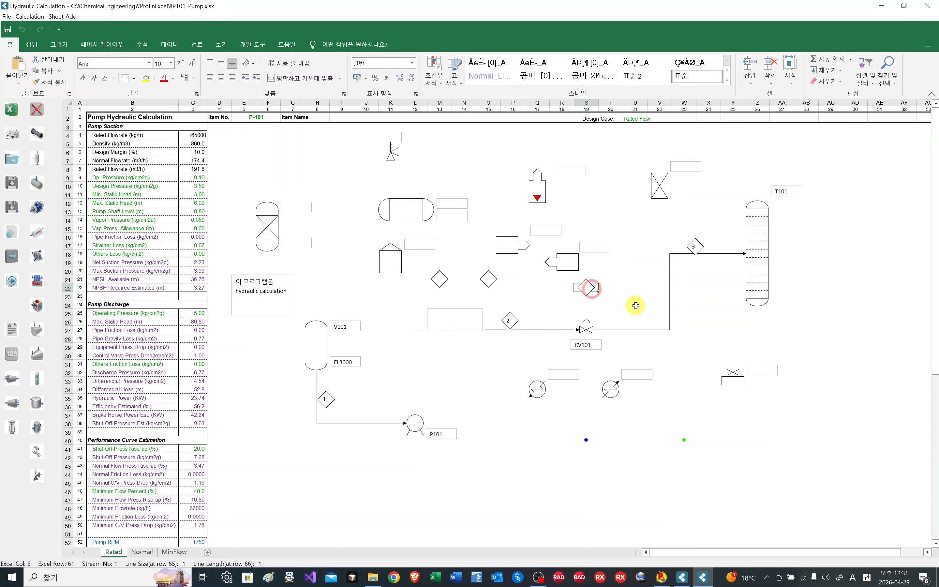
{"action": "left_click", "coordinate": [586, 287]}
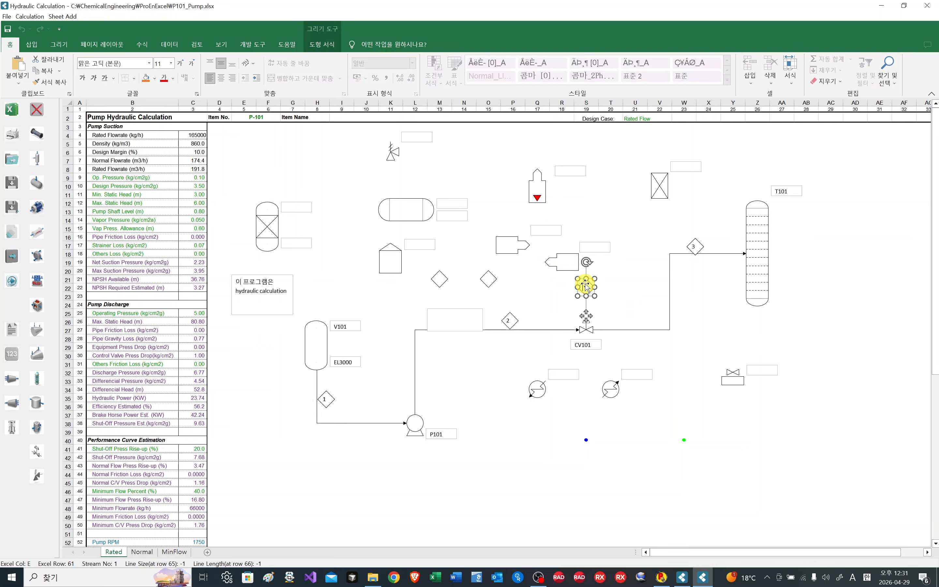
{"action": "type", "text": "9"}
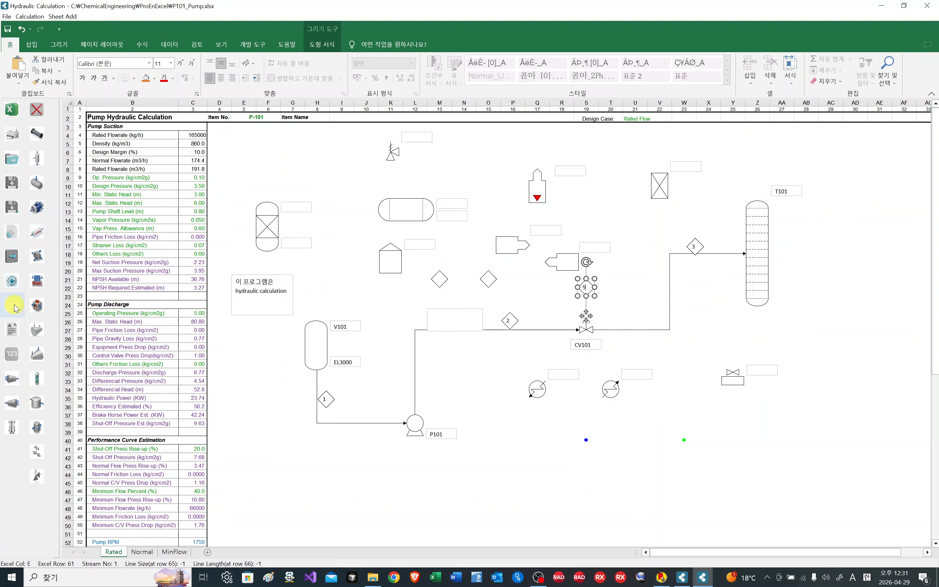
{"action": "left_click", "coordinate": [36, 108]}
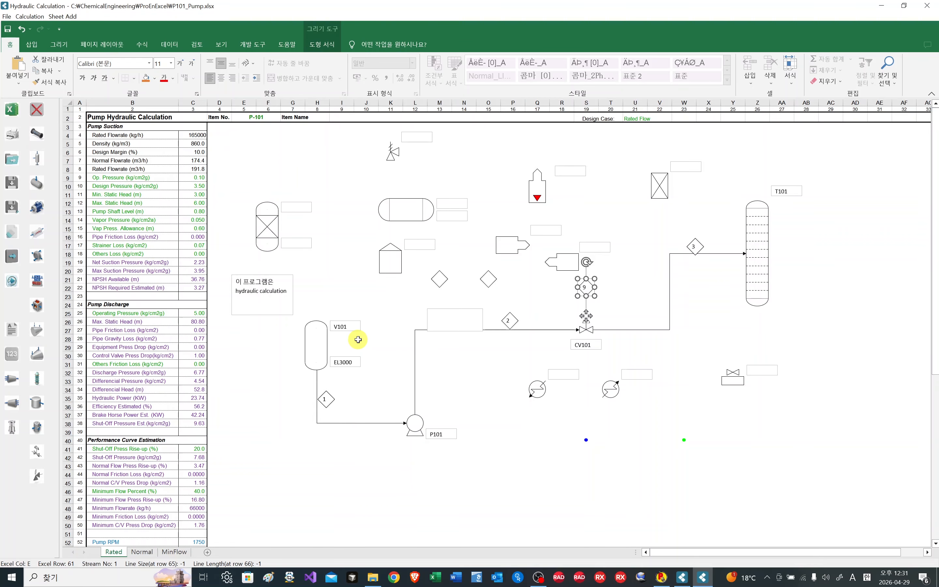
{"action": "scroll", "coordinate": [358, 340], "scroll_direction": "down", "scroll_amount": 7}
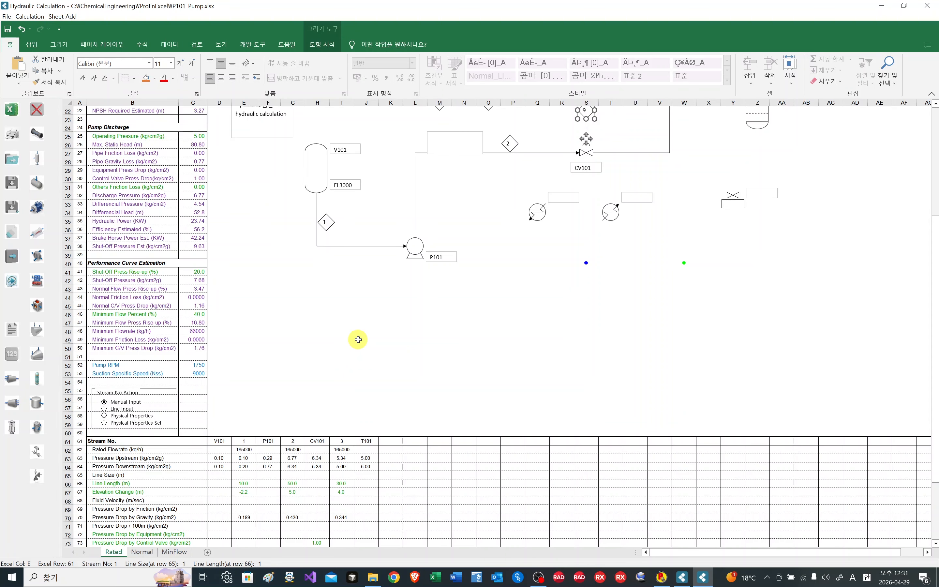
{"action": "scroll", "coordinate": [361, 339], "scroll_direction": "up", "scroll_amount": 3}
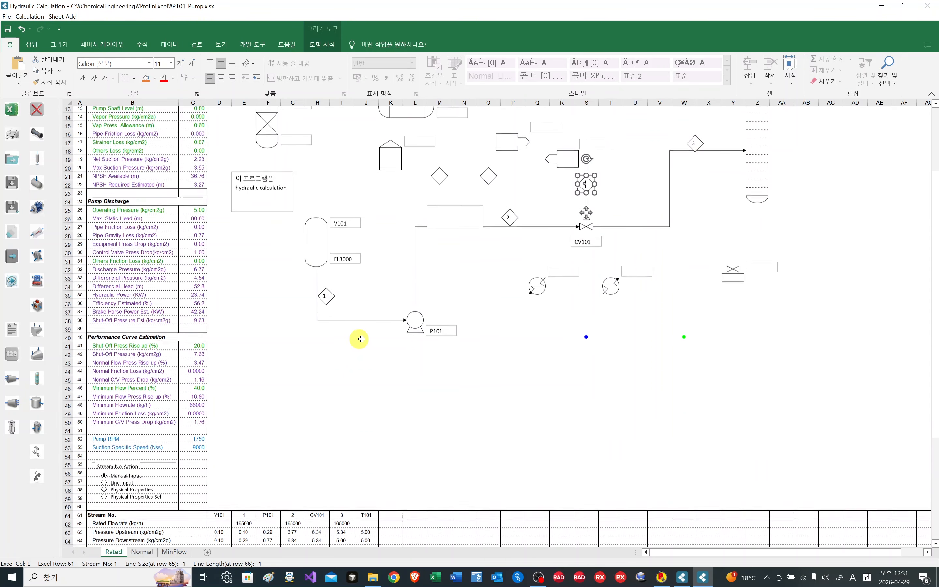
{"action": "scroll", "coordinate": [362, 339], "scroll_direction": "down", "scroll_amount": 3}
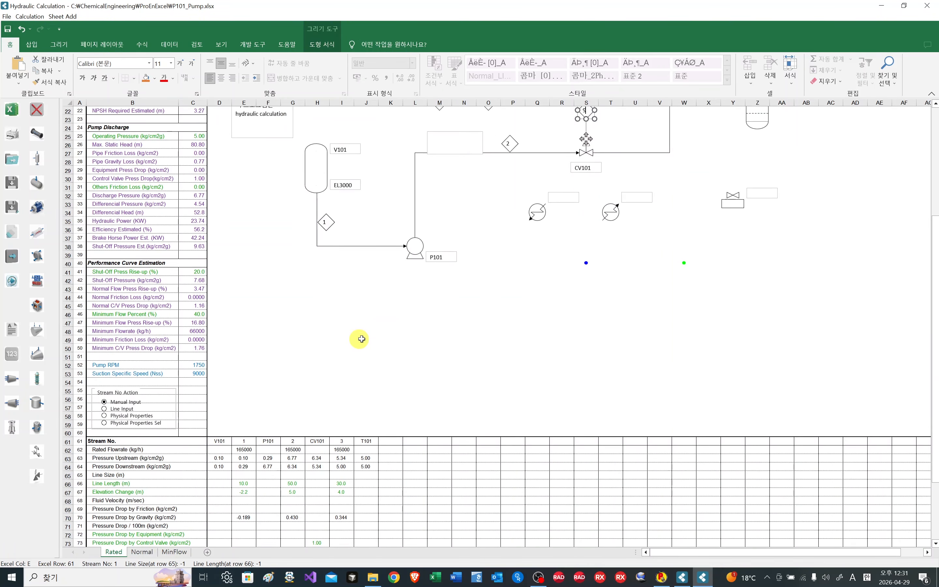
{"action": "scroll", "coordinate": [361, 338], "scroll_direction": "up", "scroll_amount": 7}
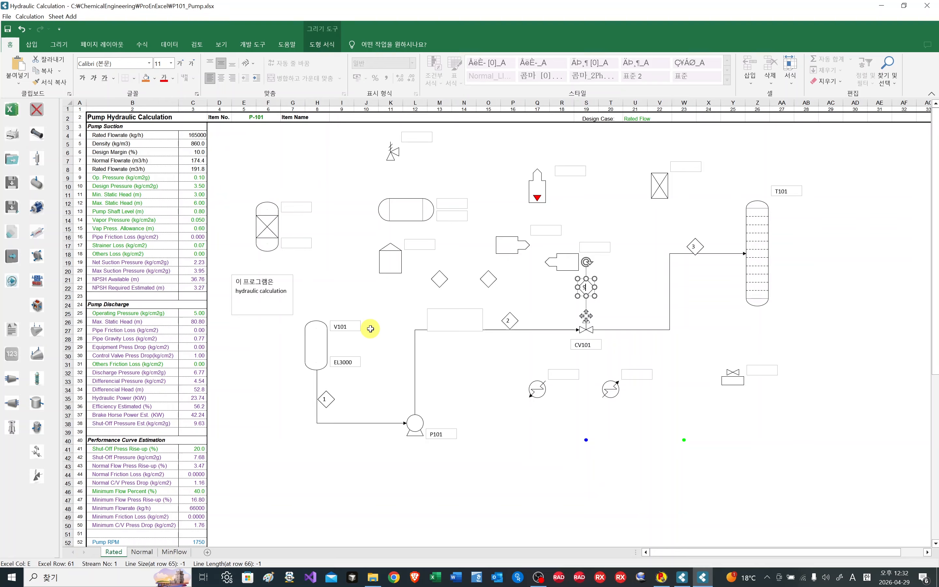
Step: Close the hydraulic calculation and open the Material Comparison Table from the desktop launcher
{"action": "left_click", "coordinate": [933, 4]}
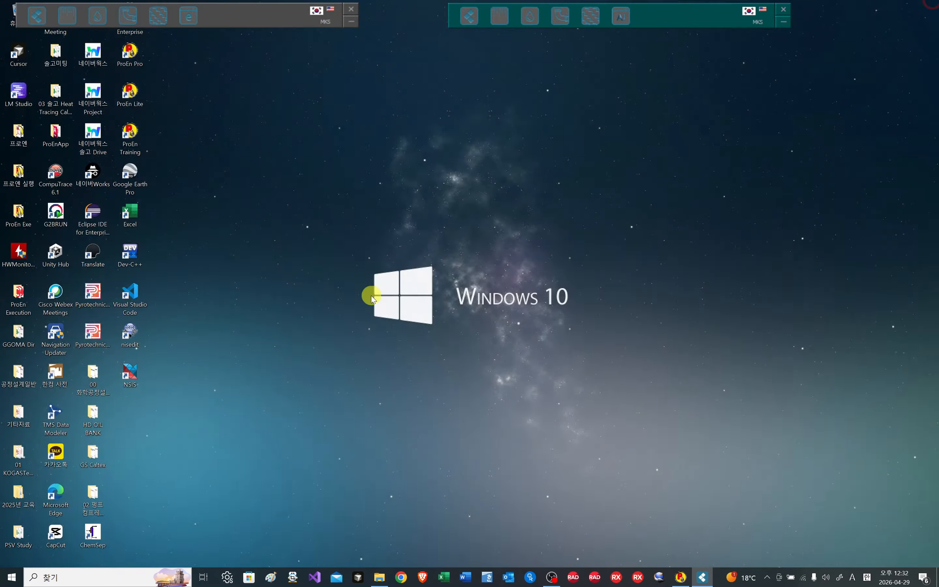
{"action": "left_click", "coordinate": [519, 195]}
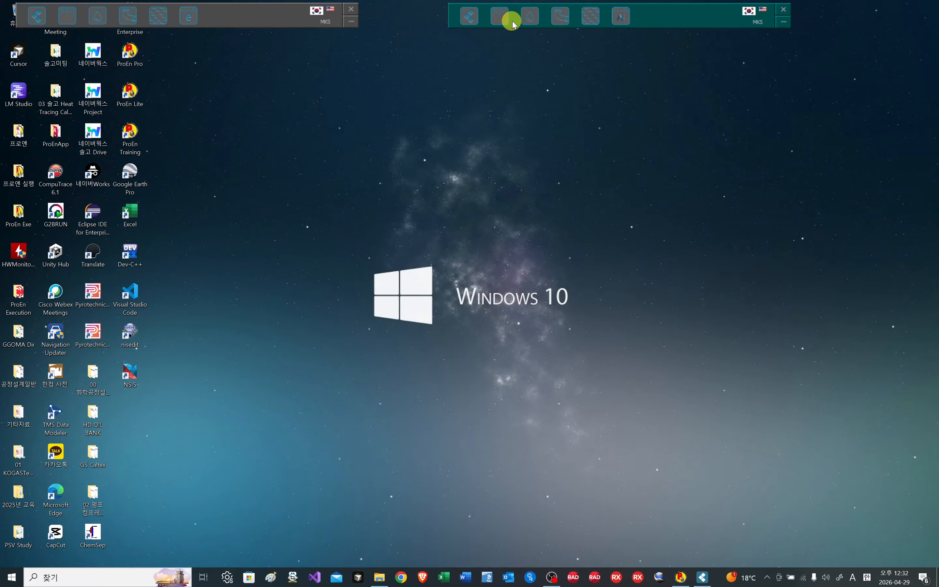
{"action": "left_click", "coordinate": [562, 21]}
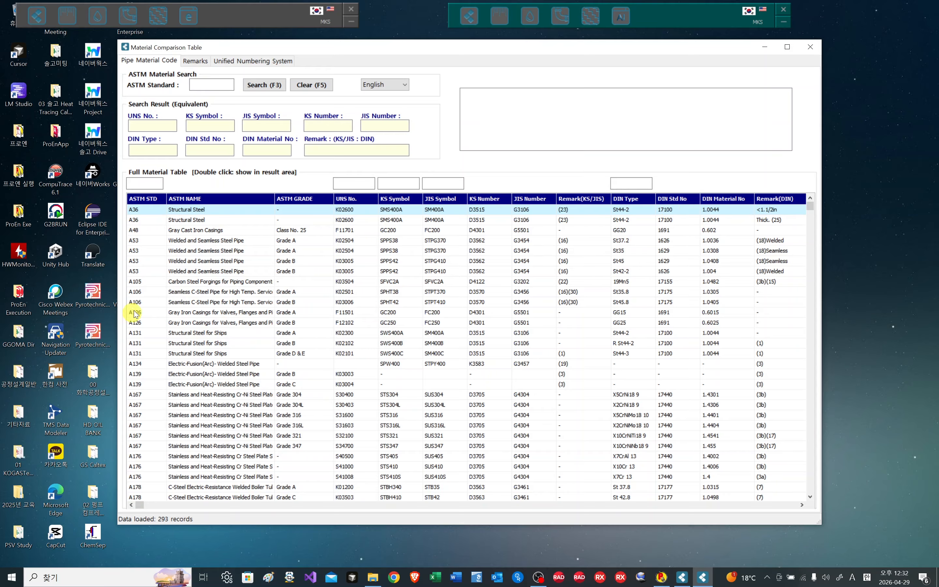
Step: Show the equivalent material symbols for the A53 Grade B, A139 Grade C and A176 S40500 rows
{"action": "double_click", "coordinate": [183, 275]}
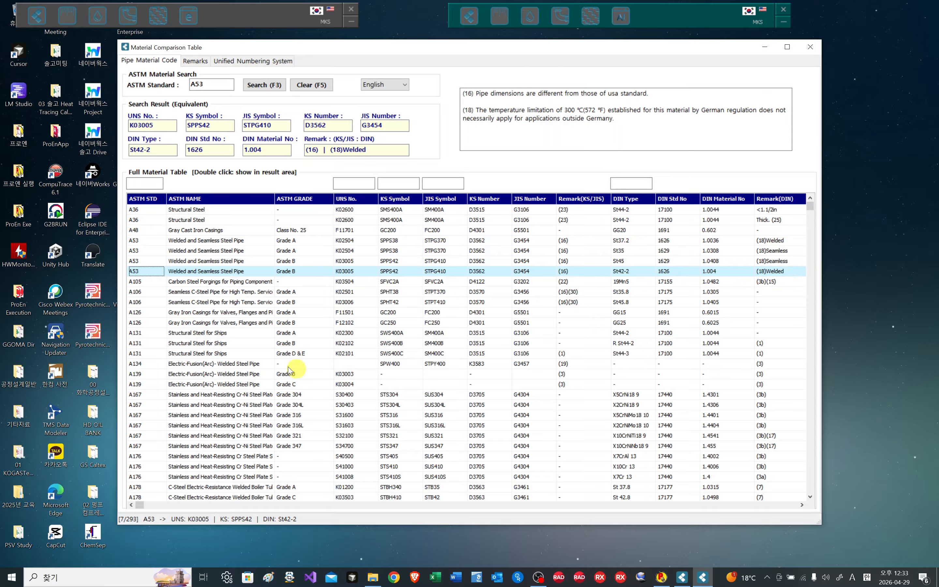
{"action": "double_click", "coordinate": [204, 384]}
{"action": "double_click", "coordinate": [205, 454]}
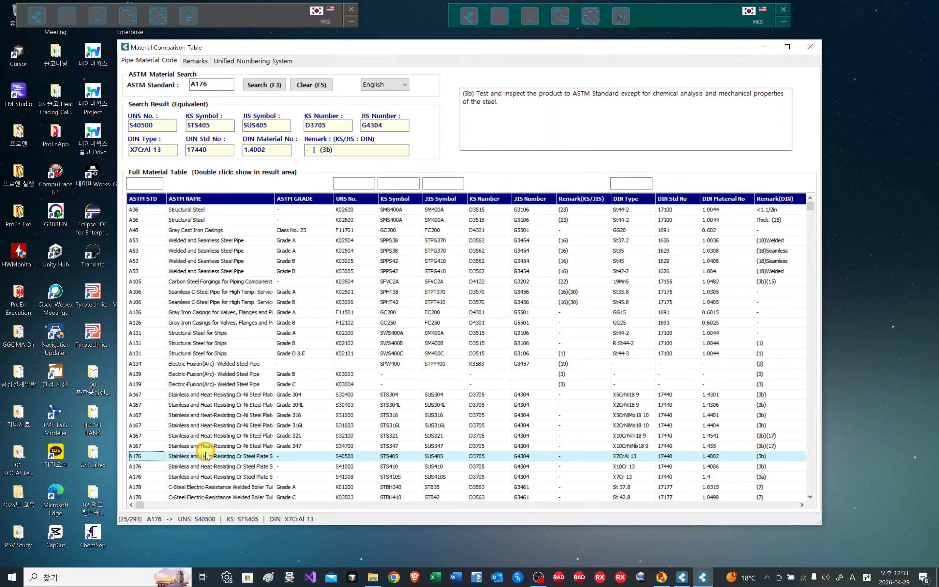
{"action": "double_click", "coordinate": [216, 83]}
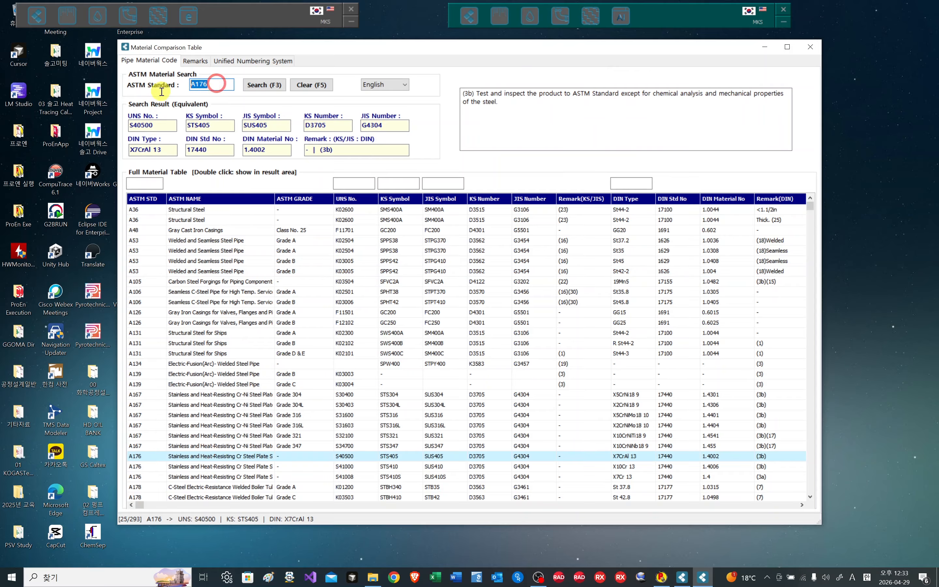
Step: Examine the full material table row by row from A176 through A263, with the remark for each material
{"action": "left_click", "coordinate": [243, 445]}
{"action": "key", "text": "Down"}
{"action": "key", "text": "Down"}
{"action": "key", "text": "Down"}
{"action": "key", "text": "Down"}
{"action": "key", "text": "Down"}
{"action": "key", "text": "Down"}
{"action": "key", "text": "Down"}
{"action": "key", "text": "Down"}
{"action": "key", "text": "Down"}
{"action": "key", "text": "Down"}
{"action": "key", "text": "Down"}
{"action": "key", "text": "Down"}
{"action": "key", "text": "Down"}
{"action": "key", "text": "Down"}
{"action": "key", "text": "Down"}
{"action": "key", "text": "Down"}
{"action": "key", "text": "Down"}
{"action": "key", "text": "Down"}
{"action": "key", "text": "Down"}
{"action": "key", "text": "Down"}
{"action": "key", "text": "Down"}
{"action": "key", "text": "Down"}
{"action": "key", "text": "Down"}
{"action": "key", "text": "Down"}
{"action": "key", "text": "Down"}
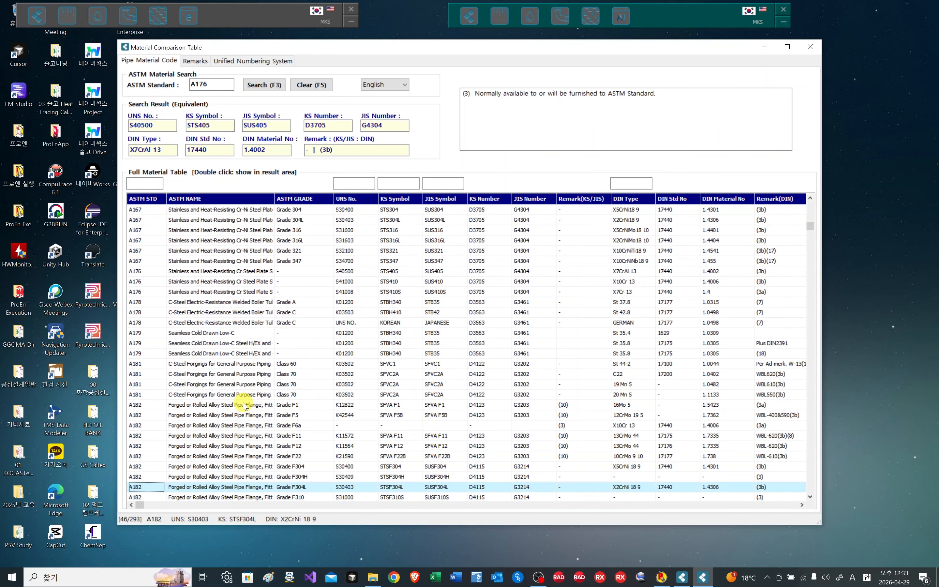
{"action": "key", "text": "Down"}
{"action": "key", "text": "Down"}
{"action": "key", "text": "Down"}
{"action": "key", "text": "Down"}
{"action": "key", "text": "Down"}
{"action": "key", "text": "Down"}
{"action": "key", "text": "Down"}
{"action": "key", "text": "Down"}
{"action": "key", "text": "Down"}
{"action": "key", "text": "Down"}
{"action": "key", "text": "Down"}
{"action": "key", "text": "Down"}
{"action": "key", "text": "Down"}
{"action": "key", "text": "Down"}
{"action": "key", "text": "Down"}
{"action": "key", "text": "Down"}
{"action": "key", "text": "Down"}
{"action": "key", "text": "Down"}
{"action": "key", "text": "Down"}
{"action": "key", "text": "Down"}
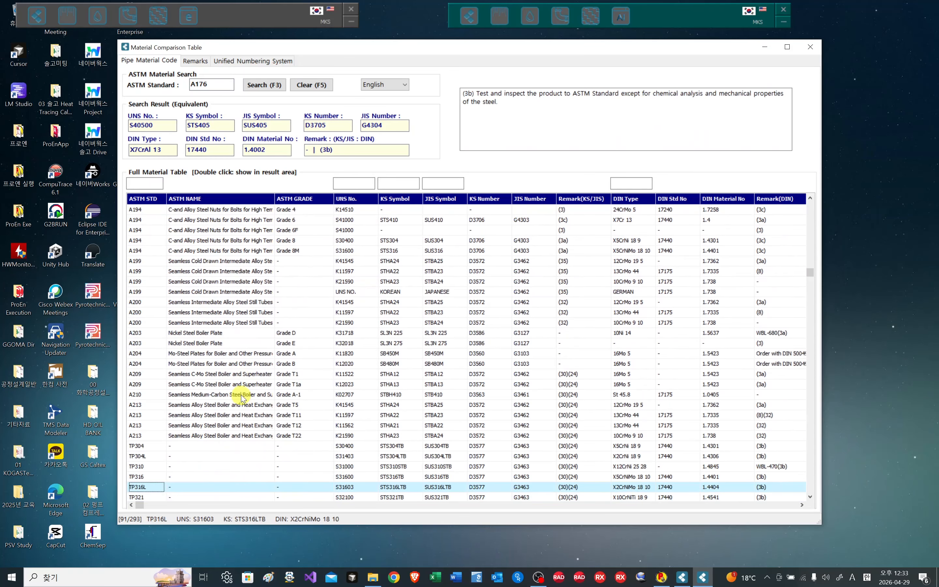
{"action": "key", "text": "Down"}
{"action": "key", "text": "Down"}
{"action": "key", "text": "Down"}
{"action": "key", "text": "Down"}
{"action": "key", "text": "Down"}
{"action": "key", "text": "Down"}
{"action": "key", "text": "Down"}
{"action": "key", "text": "Down"}
{"action": "key", "text": "Down"}
{"action": "key", "text": "Down"}
{"action": "key", "text": "Down"}
{"action": "key", "text": "Down"}
{"action": "key", "text": "Down"}
{"action": "key", "text": "Down"}
{"action": "key", "text": "Down"}
{"action": "key", "text": "Down"}
{"action": "key", "text": "Down"}
{"action": "key", "text": "Down"}
{"action": "key", "text": "Down"}
{"action": "key", "text": "Down"}
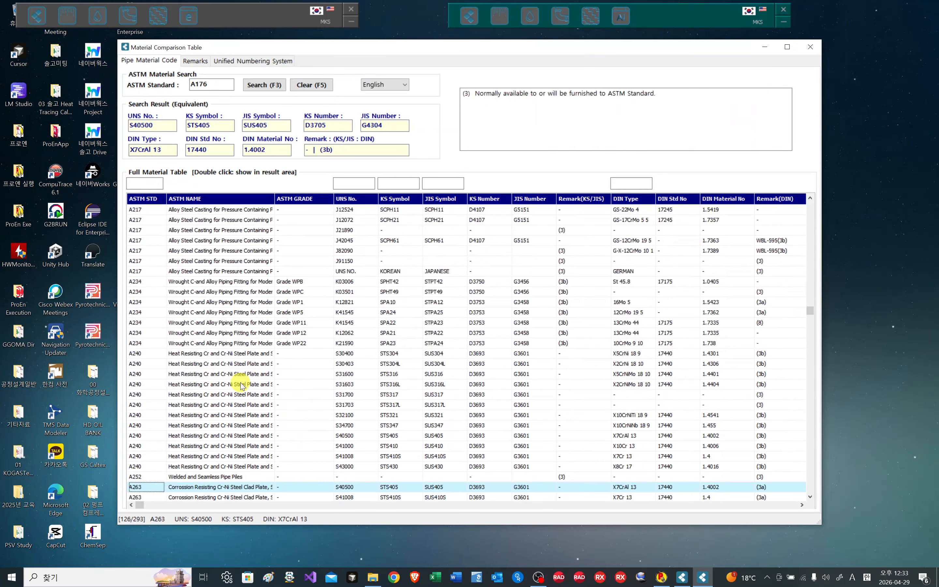
Step: Show the equivalents for A240 S40500, A264 S31600 and A271 S34700, examining the table rows in between
{"action": "left_click", "coordinate": [214, 375]}
{"action": "left_click", "coordinate": [208, 465]}
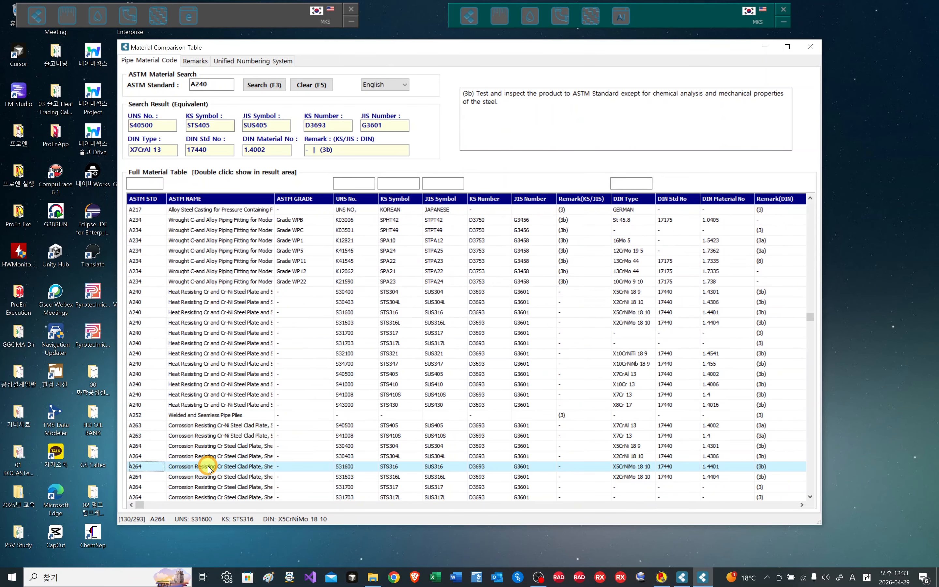
{"action": "key", "text": "Down"}
{"action": "key", "text": "Down"}
{"action": "key", "text": "Down"}
{"action": "key", "text": "Down"}
{"action": "key", "text": "Down"}
{"action": "key", "text": "Down"}
{"action": "key", "text": "Down"}
{"action": "key", "text": "Down"}
{"action": "key", "text": "Down"}
{"action": "key", "text": "Down"}
{"action": "key", "text": "Down"}
{"action": "key", "text": "Down"}
{"action": "key", "text": "Down"}
{"action": "key", "text": "Down"}
{"action": "key", "text": "Down"}
{"action": "key", "text": "Down"}
{"action": "key", "text": "Down"}
{"action": "key", "text": "Down"}
{"action": "key", "text": "Down"}
{"action": "key", "text": "Down"}
{"action": "key", "text": "Down"}
{"action": "key", "text": "Down"}
{"action": "key", "text": "Down"}
{"action": "key", "text": "Down"}
{"action": "key", "text": "Down"}
{"action": "key", "text": "Down"}
{"action": "key", "text": "Down"}
{"action": "key", "text": "Down"}
{"action": "key", "text": "Down"}
{"action": "key", "text": "Down"}
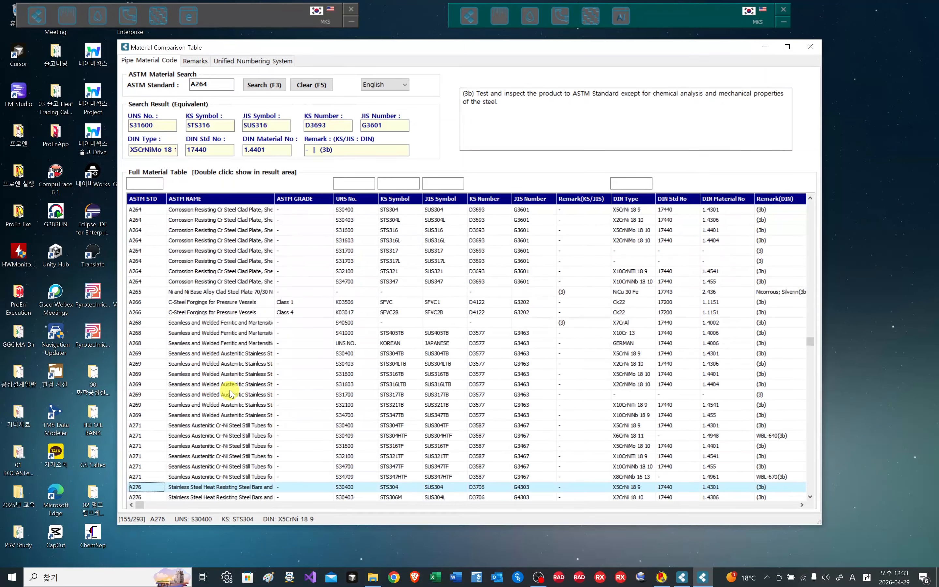
{"action": "left_click", "coordinate": [223, 416]}
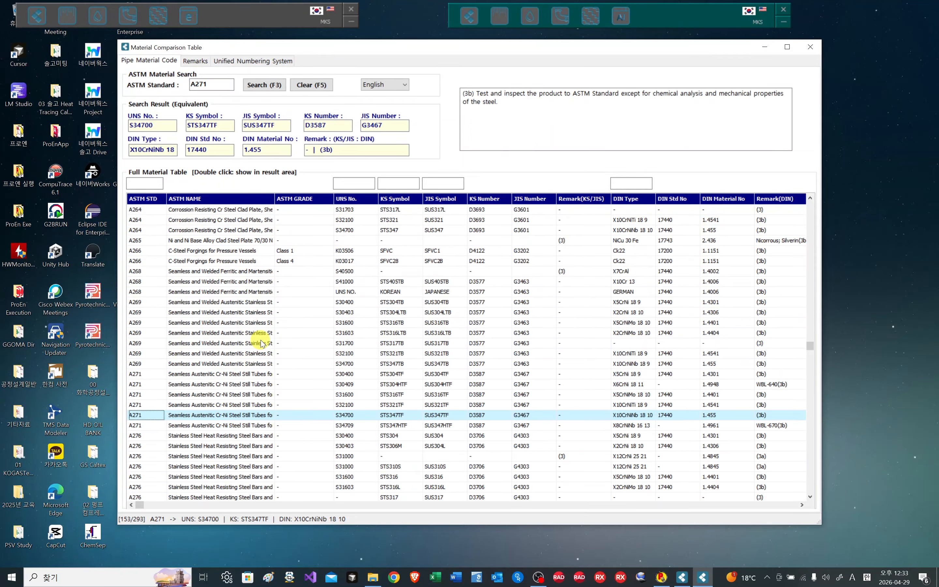
Step: Switch the Material Comparison Table's language to 한국어 and briefly view the remarks page
{"action": "left_click", "coordinate": [406, 86]}
{"action": "left_click", "coordinate": [389, 96]}
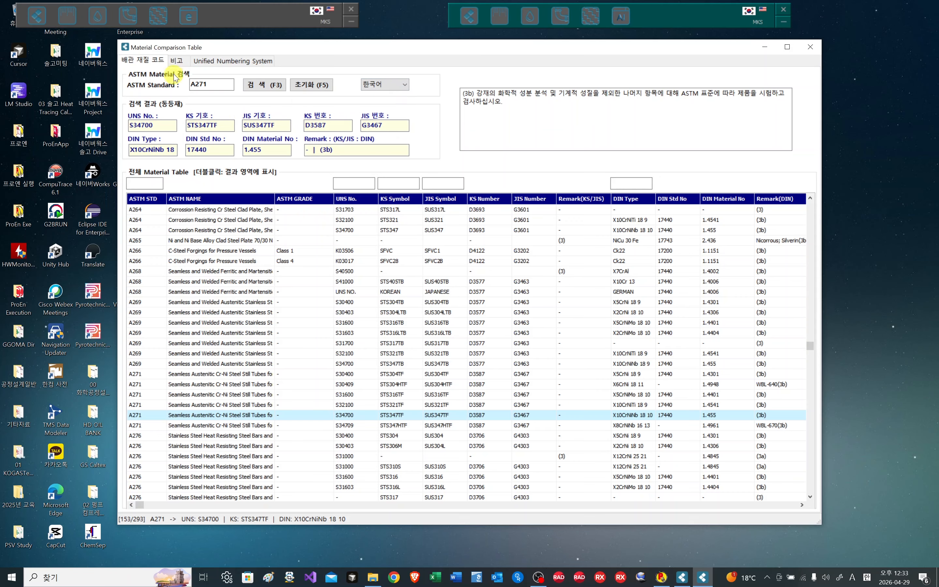
{"action": "left_click", "coordinate": [176, 61]}
{"action": "left_click", "coordinate": [150, 60]}
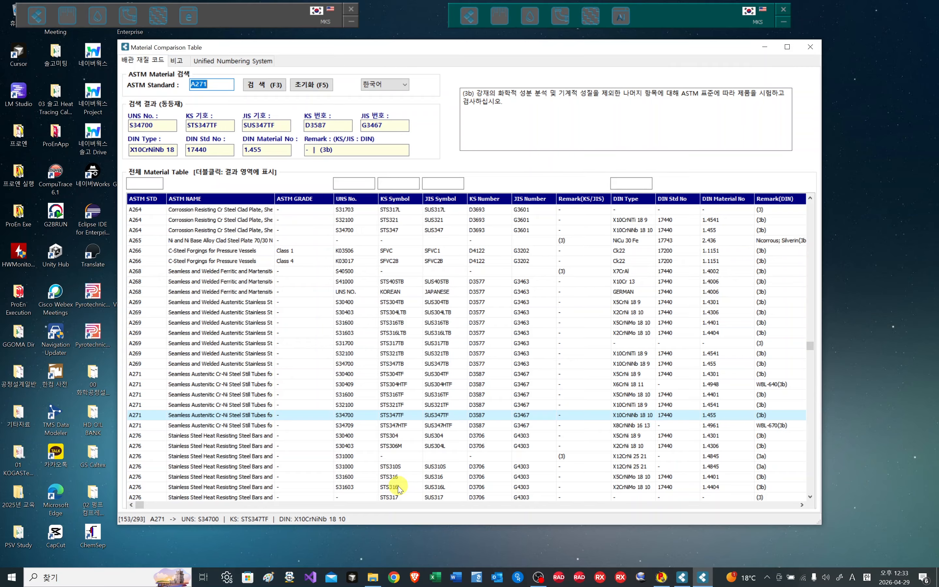
Step: Examine the Korean remarks for the table rows from A269 through A297 Grade HH
{"action": "left_click", "coordinate": [229, 302]}
{"action": "key", "text": "Down"}
{"action": "key", "text": "Down"}
{"action": "key", "text": "Down"}
{"action": "key", "text": "Down"}
{"action": "key", "text": "Down"}
{"action": "key", "text": "Down"}
{"action": "key", "text": "Down"}
{"action": "key", "text": "Down"}
{"action": "key", "text": "Down"}
{"action": "key", "text": "Down"}
{"action": "key", "text": "Down"}
{"action": "key", "text": "Down"}
{"action": "key", "text": "Down"}
{"action": "key", "text": "Down"}
{"action": "key", "text": "Down"}
{"action": "key", "text": "Down"}
{"action": "key", "text": "Down"}
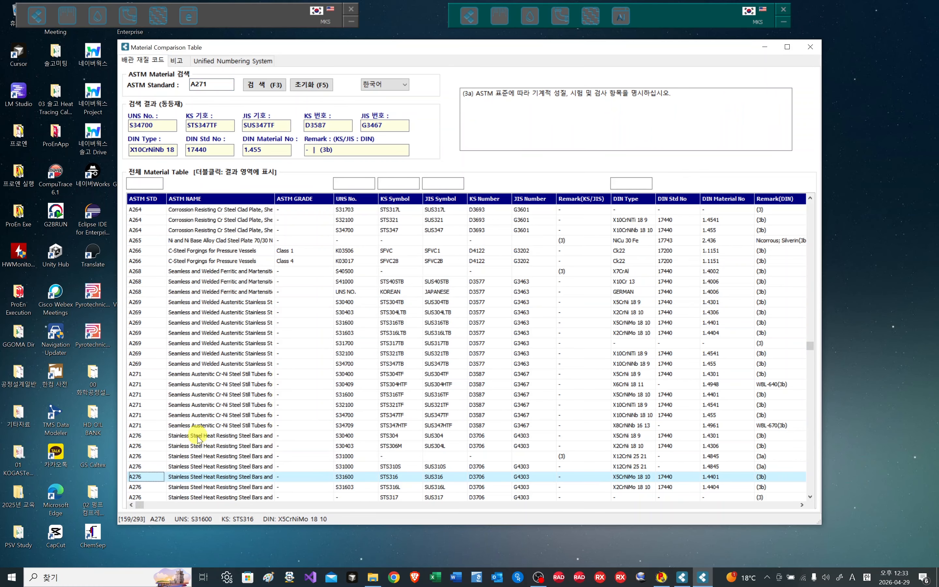
{"action": "left_click", "coordinate": [223, 488]}
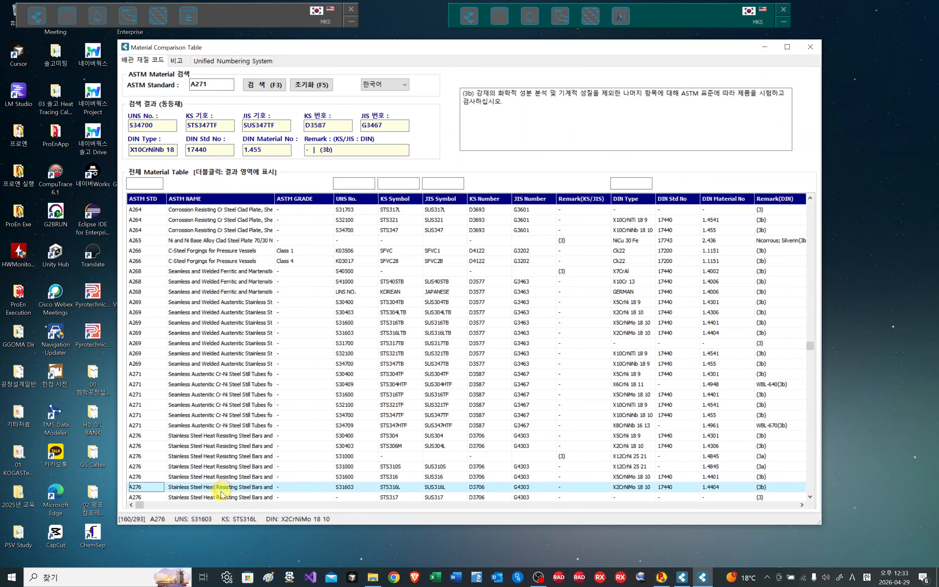
{"action": "key", "text": "Down"}
{"action": "key", "text": "Down"}
{"action": "key", "text": "Down"}
{"action": "key", "text": "Down"}
{"action": "key", "text": "Down"}
{"action": "key", "text": "Down"}
{"action": "key", "text": "Down"}
{"action": "key", "text": "Down"}
{"action": "key", "text": "Down"}
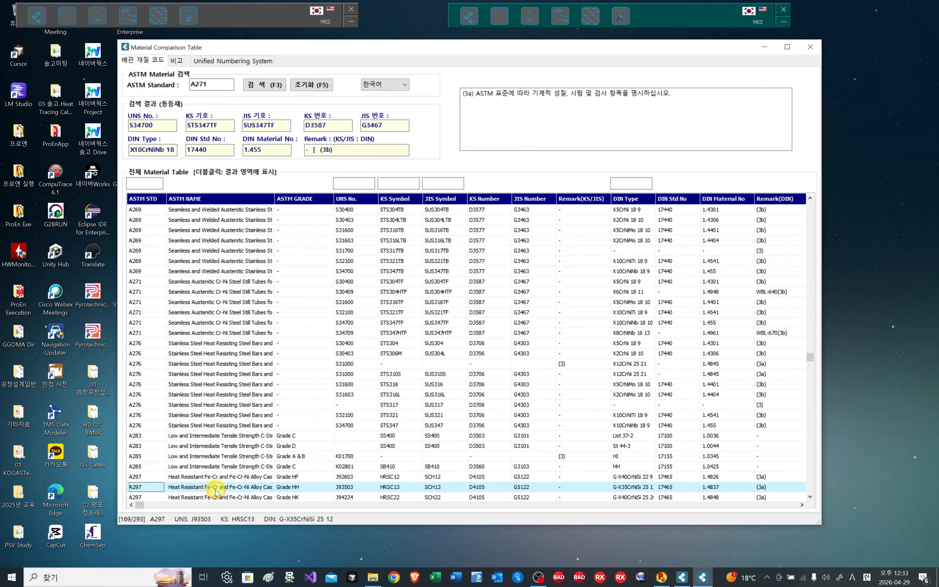
Step: View the remarks list in Korean, then set the language back to English and view the English remarks
{"action": "left_click", "coordinate": [178, 61]}
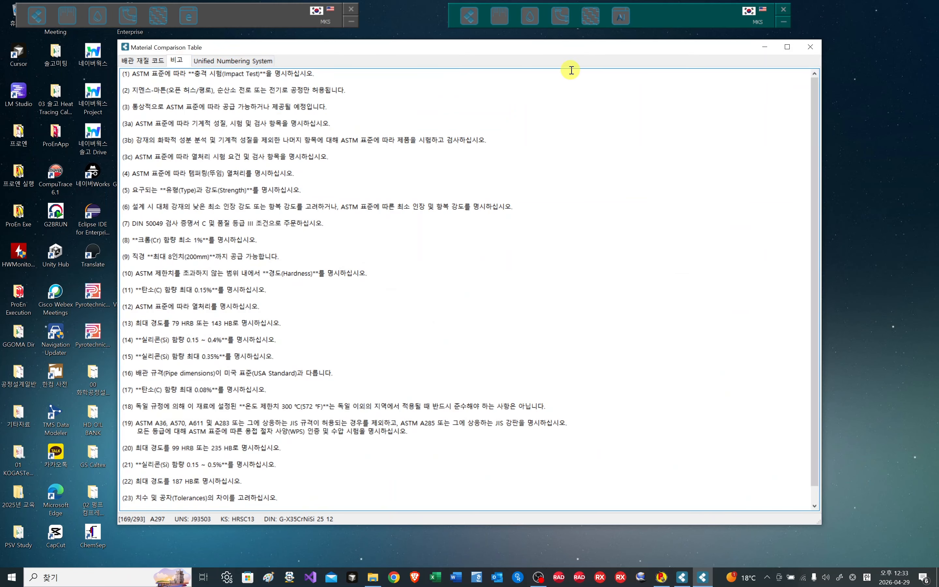
{"action": "left_click", "coordinate": [142, 60]}
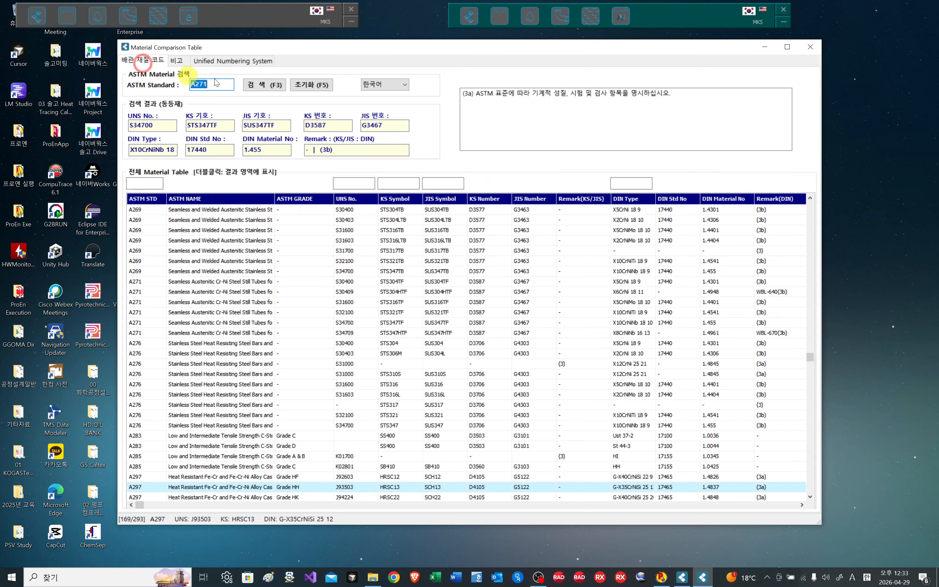
{"action": "left_click", "coordinate": [394, 88]}
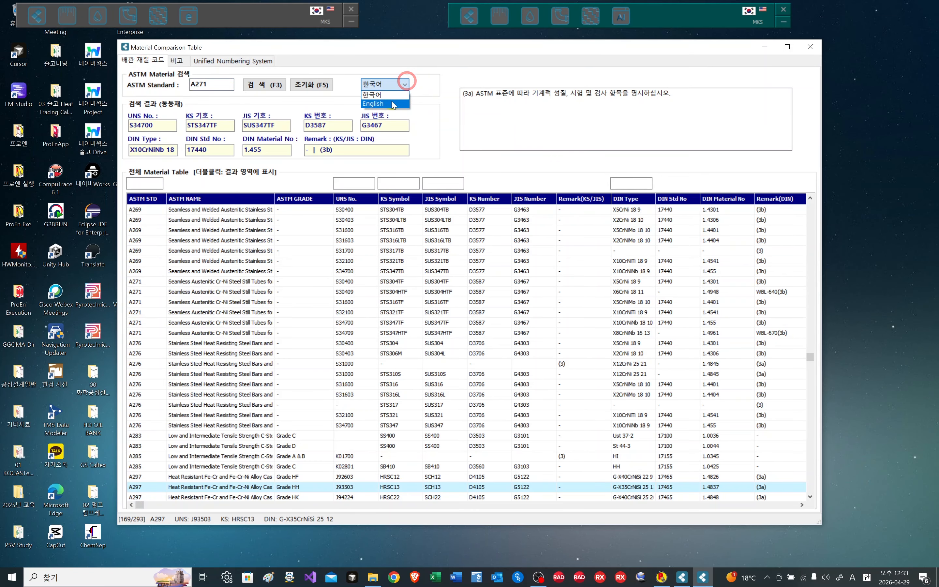
{"action": "left_click", "coordinate": [391, 101]}
{"action": "left_click", "coordinate": [195, 61]}
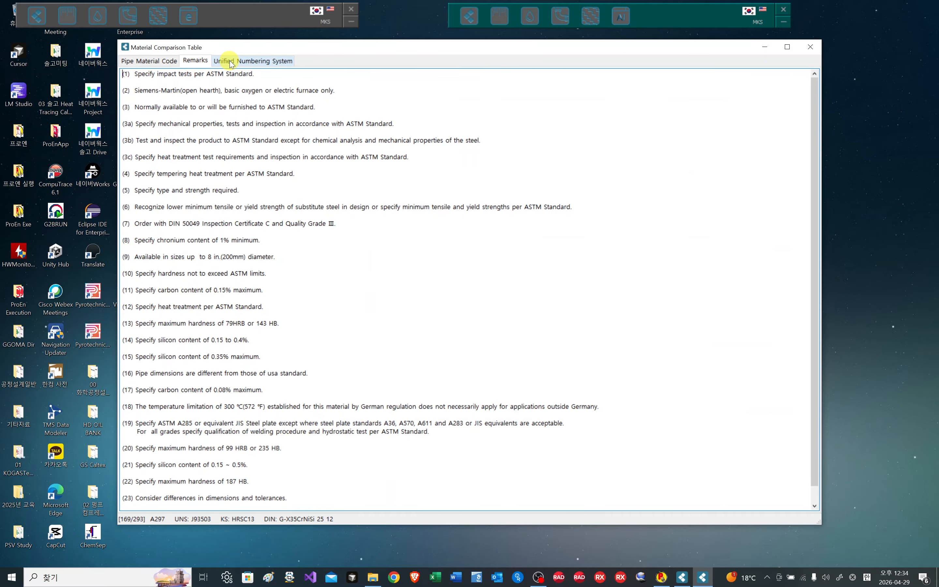
{"action": "left_click", "coordinate": [126, 61]}
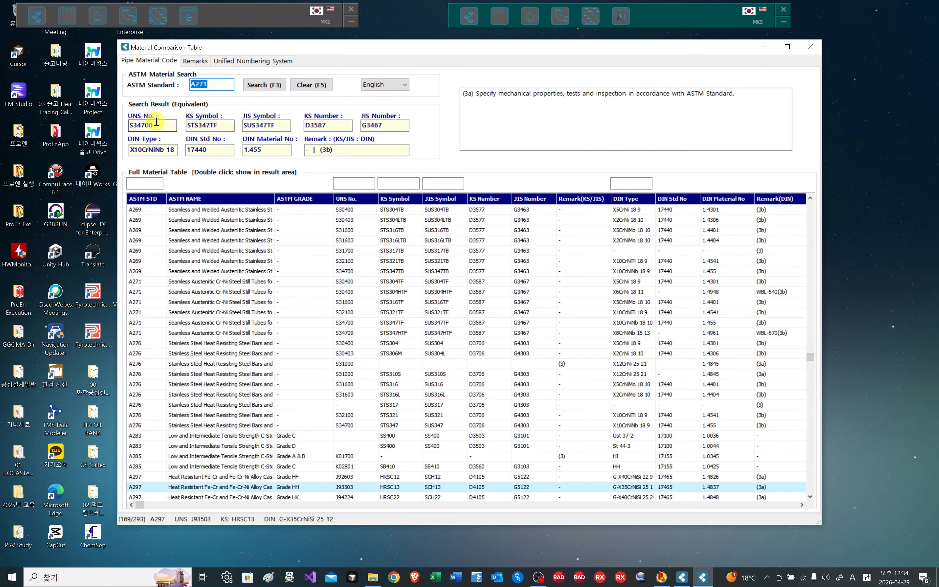
Step: Read the Unified Numbering System description and return to the pipe material codes
{"action": "left_click", "coordinate": [234, 62]}
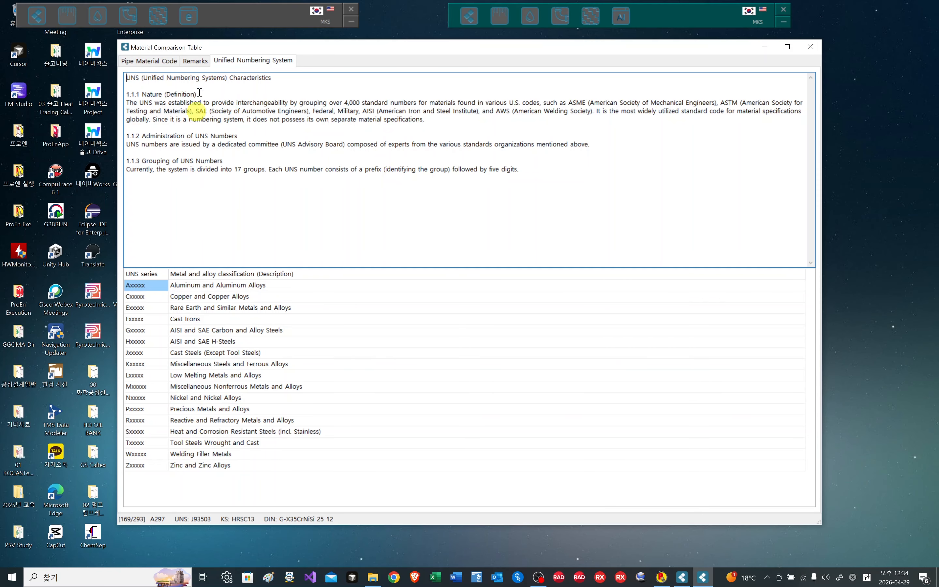
{"action": "left_click", "coordinate": [132, 61]}
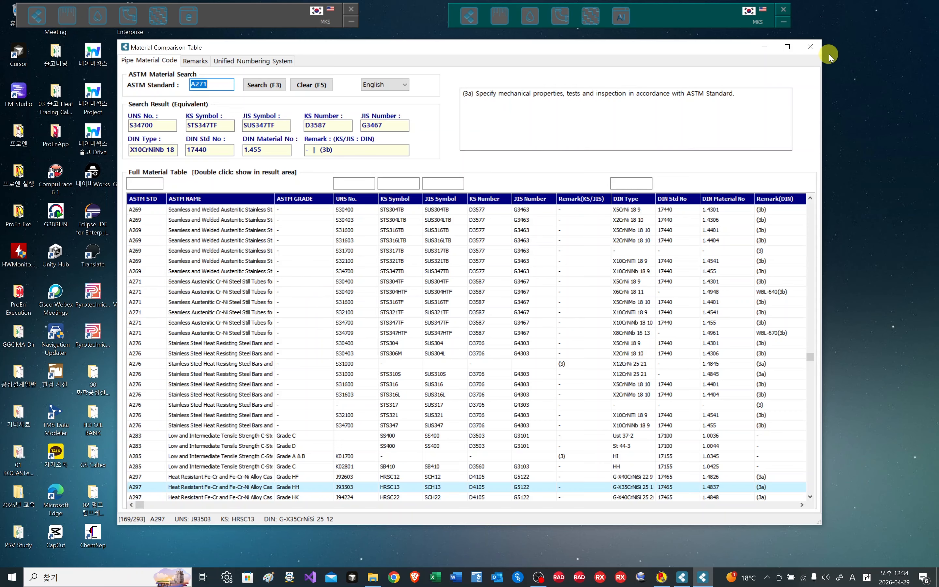
Step: Close the Material Comparison Table and open Equipment Material Comparison from the desktop launcher
{"action": "left_click", "coordinate": [803, 51]}
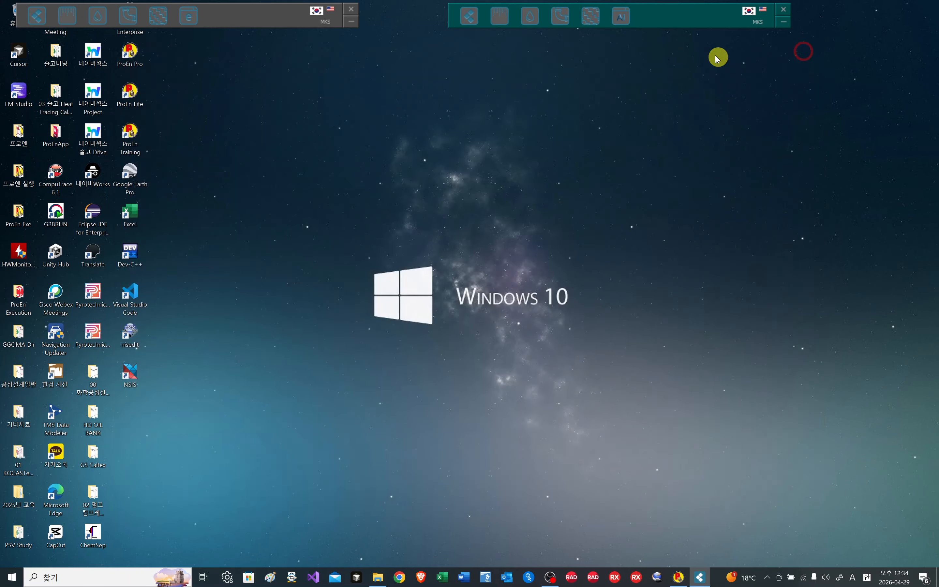
{"action": "left_click", "coordinate": [591, 16]}
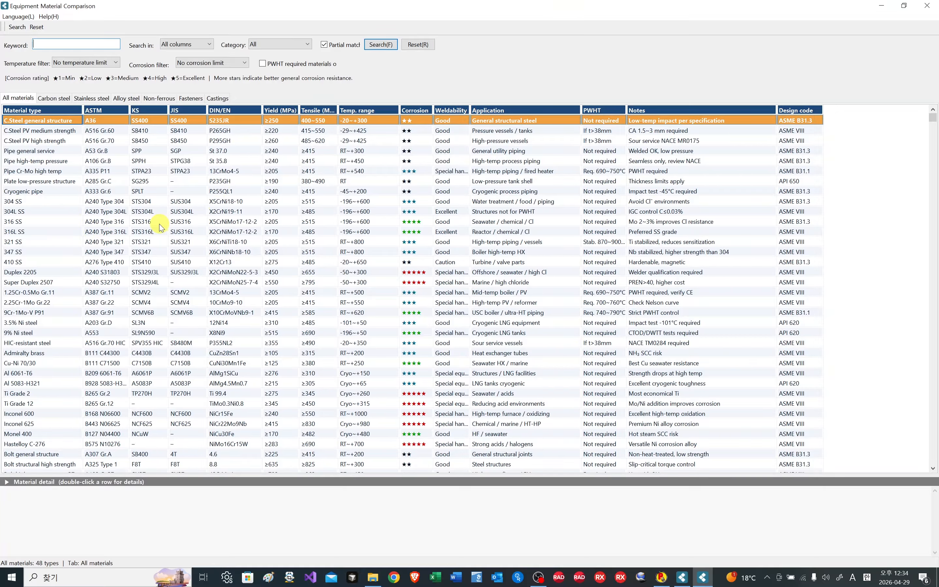
Step: Search all equipment materials for "Hytelloy-C-276" and reset the search
{"action": "left_click", "coordinate": [44, 43]}
{"action": "left_click", "coordinate": [381, 45]}
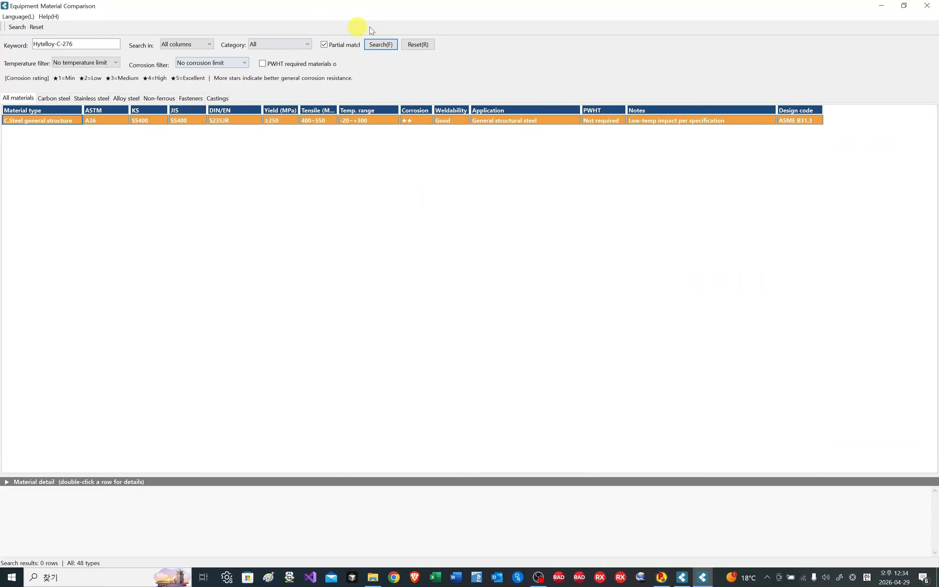
{"action": "left_click", "coordinate": [415, 46]}
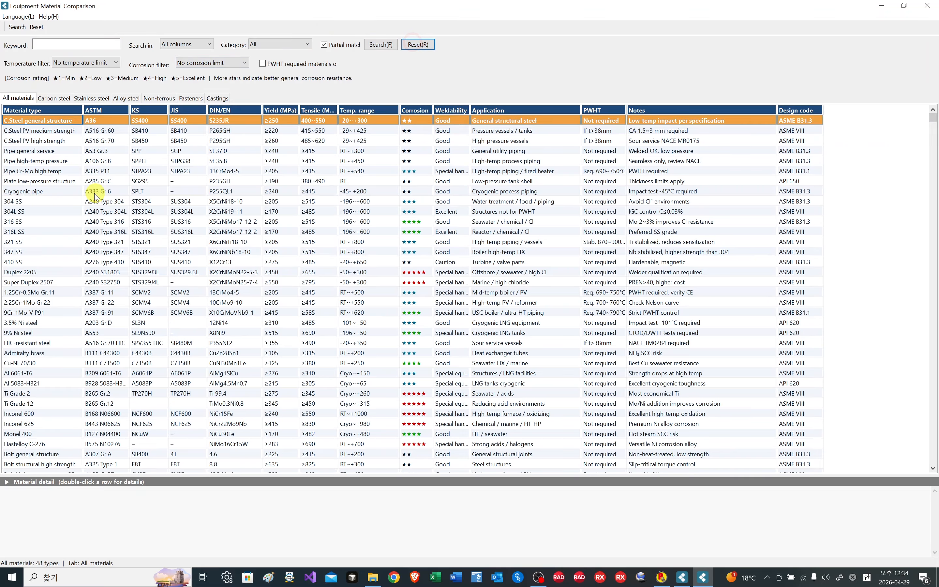
Step: Show the material details for 304 SS and read through them from category to design code
{"action": "double_click", "coordinate": [63, 204]}
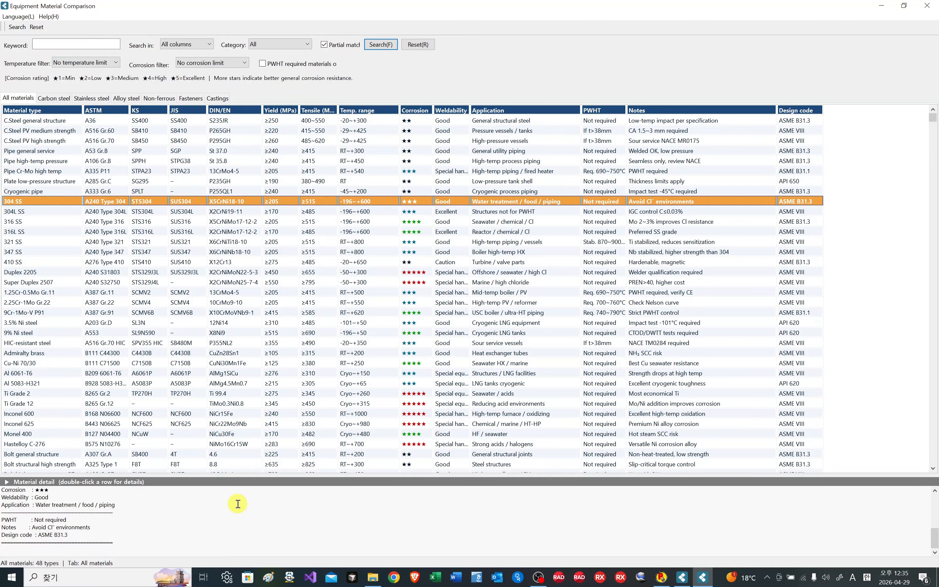
{"action": "scroll", "coordinate": [238, 504], "scroll_direction": "up", "scroll_amount": 5}
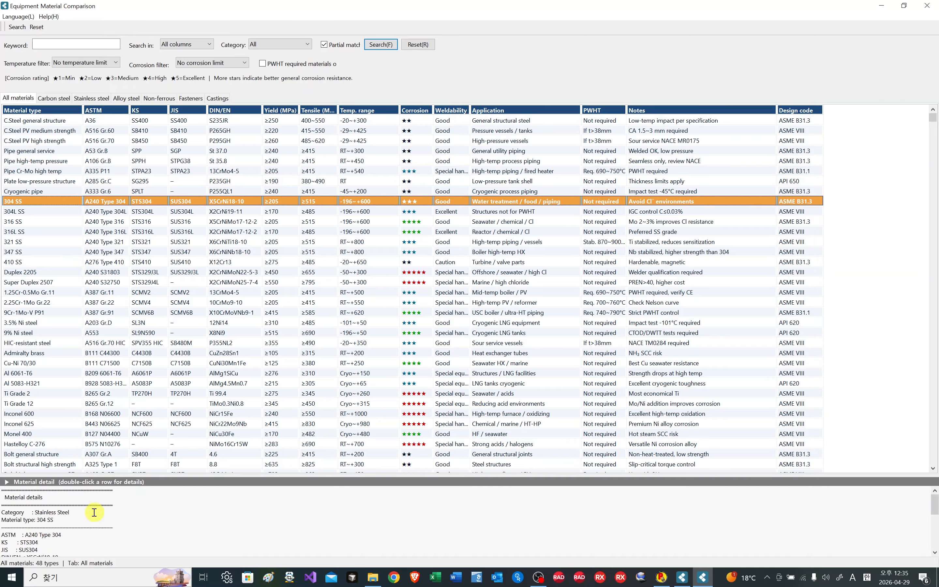
{"action": "scroll", "coordinate": [94, 512], "scroll_direction": "down", "scroll_amount": 4}
{"action": "scroll", "coordinate": [94, 512], "scroll_direction": "up", "scroll_amount": 4}
{"action": "scroll", "coordinate": [94, 512], "scroll_direction": "down", "scroll_amount": 3}
{"action": "scroll", "coordinate": [94, 512], "scroll_direction": "up", "scroll_amount": 3}
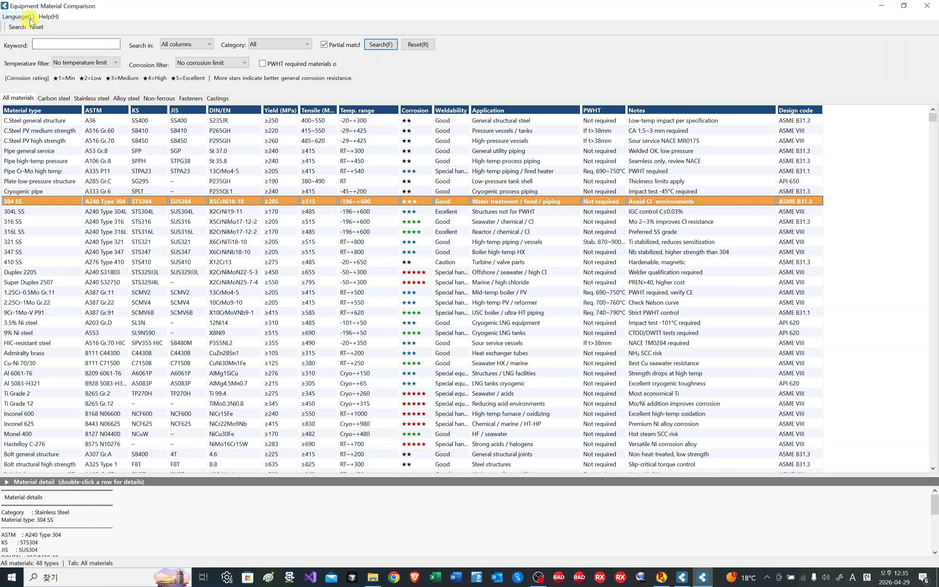
Step: Switch the equipment material comparison to Korean and show the material details for 304 SS
{"action": "left_click", "coordinate": [19, 16]}
{"action": "left_click", "coordinate": [21, 28]}
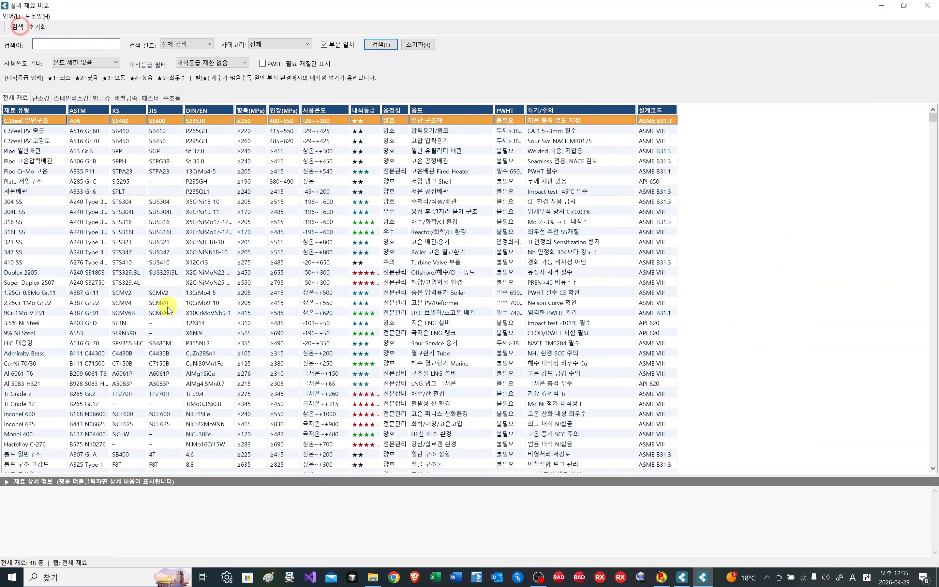
{"action": "left_click", "coordinate": [53, 210]}
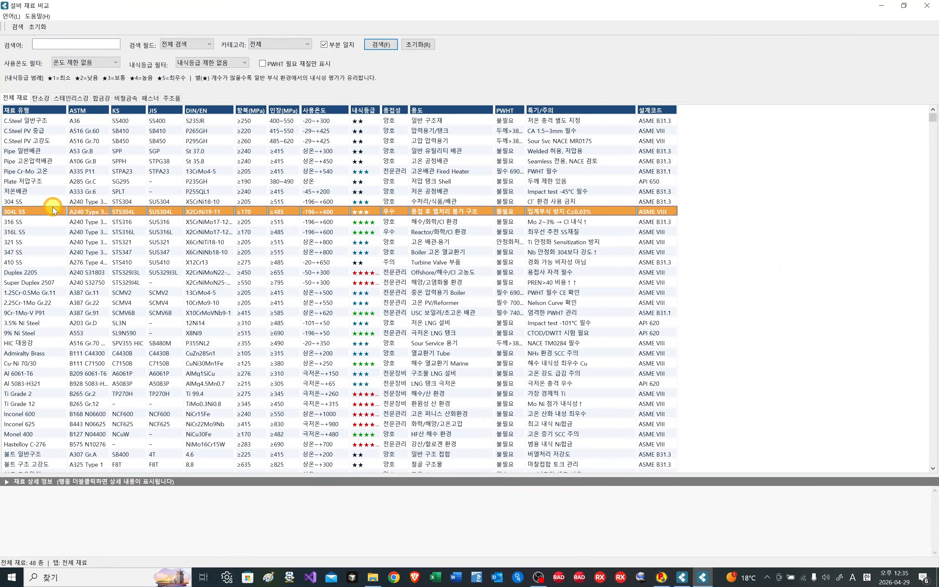
{"action": "left_click", "coordinate": [53, 191]}
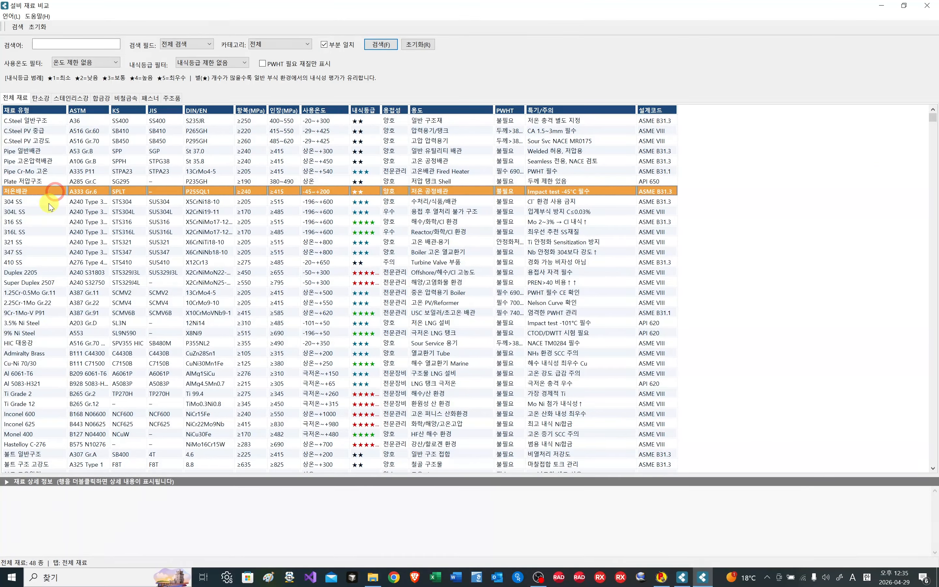
{"action": "double_click", "coordinate": [47, 203]}
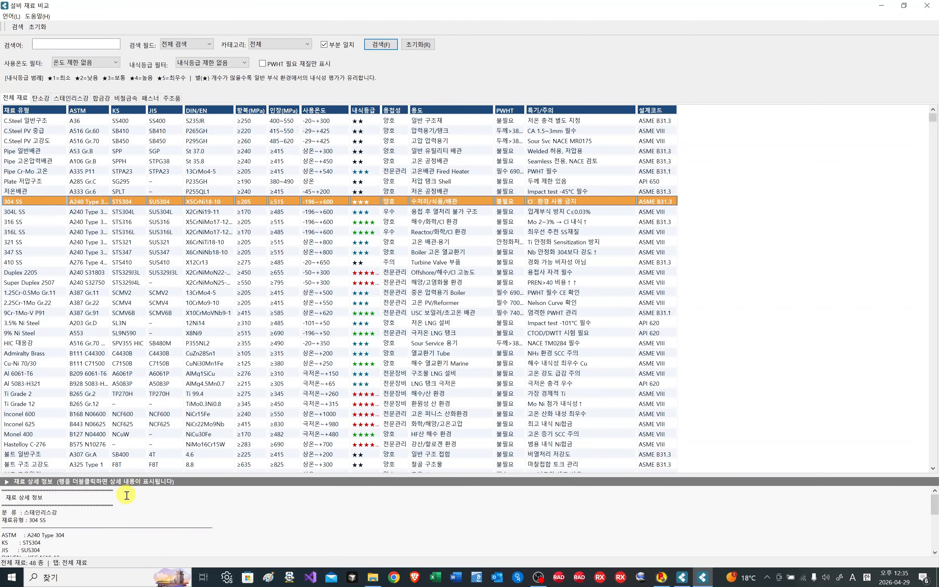
Step: Look through the rows of the full equipment material list in Korean
{"action": "scroll", "coordinate": [127, 495], "scroll_direction": "up", "scroll_amount": 5}
{"action": "scroll", "coordinate": [131, 232], "scroll_direction": "up", "scroll_amount": 8}
{"action": "scroll", "coordinate": [129, 233], "scroll_direction": "down", "scroll_amount": 6}
{"action": "scroll", "coordinate": [131, 232], "scroll_direction": "down", "scroll_amount": 2}
{"action": "scroll", "coordinate": [131, 233], "scroll_direction": "up", "scroll_amount": 4}
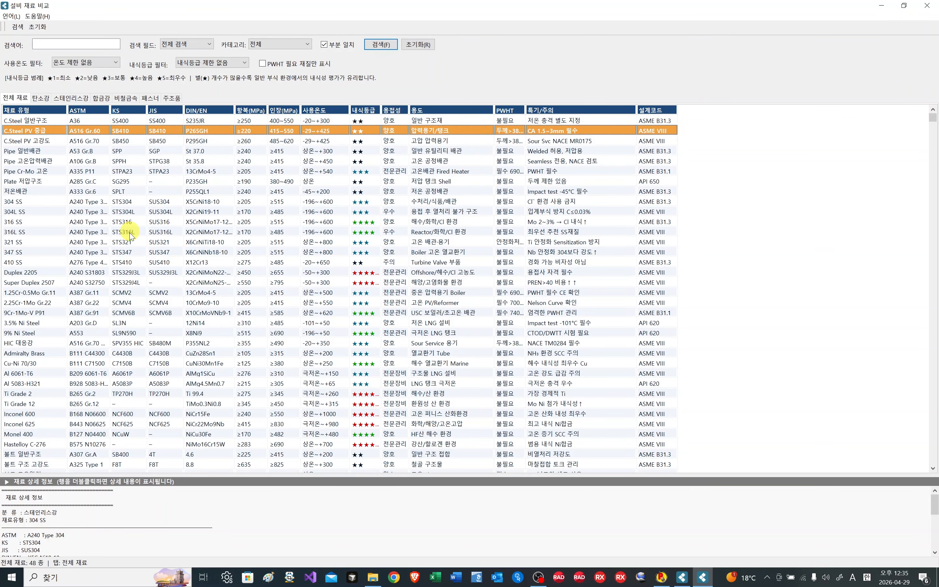
{"action": "scroll", "coordinate": [131, 233], "scroll_direction": "down", "scroll_amount": 3}
{"action": "scroll", "coordinate": [131, 233], "scroll_direction": "down", "scroll_amount": 1}
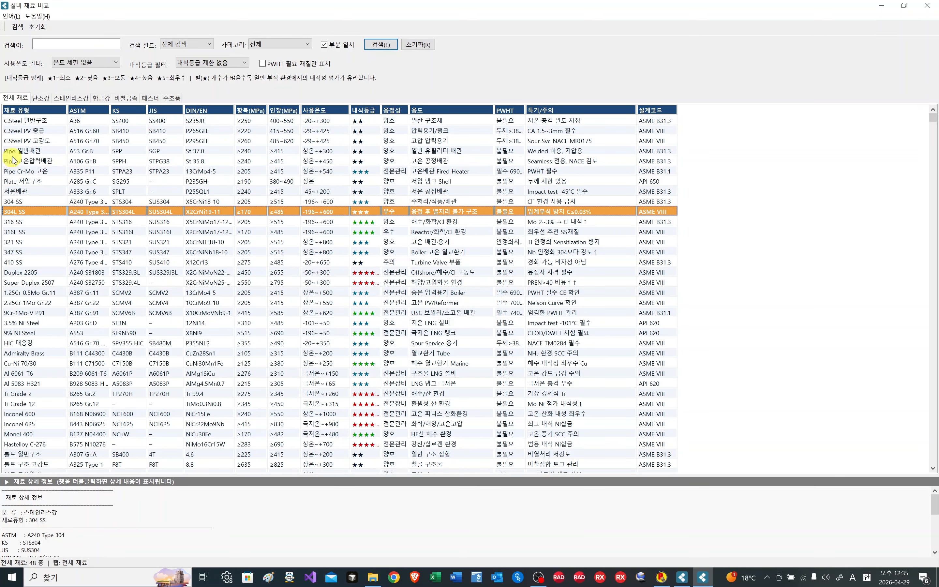
Step: Review the carbon steel, stainless steel, alloy steel, nonferrous, fastener and casting categories one by one, and return to the full material list
{"action": "left_click", "coordinate": [41, 98]}
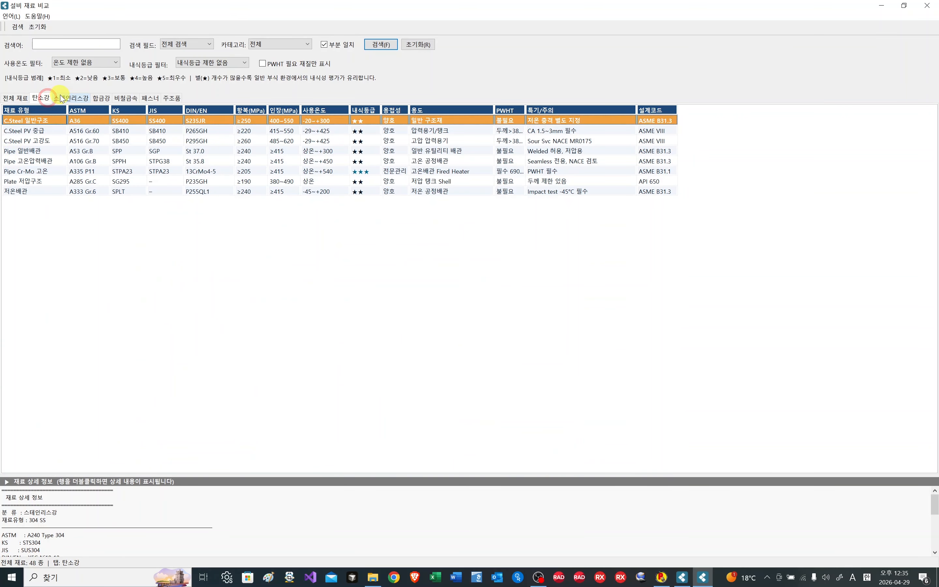
{"action": "left_click", "coordinate": [65, 98]}
{"action": "left_click", "coordinate": [102, 98]}
{"action": "left_click", "coordinate": [124, 98]}
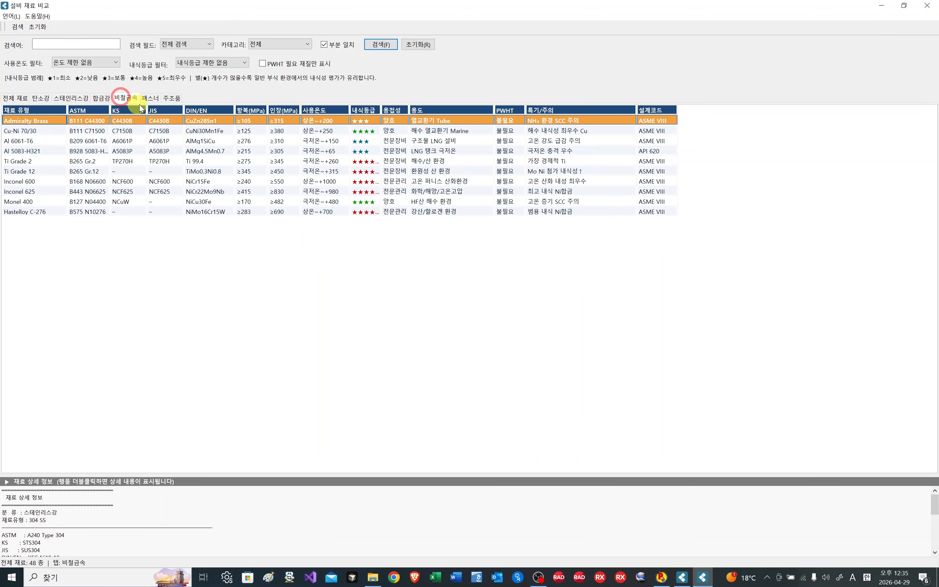
{"action": "left_click", "coordinate": [152, 98]}
{"action": "left_click", "coordinate": [177, 98]}
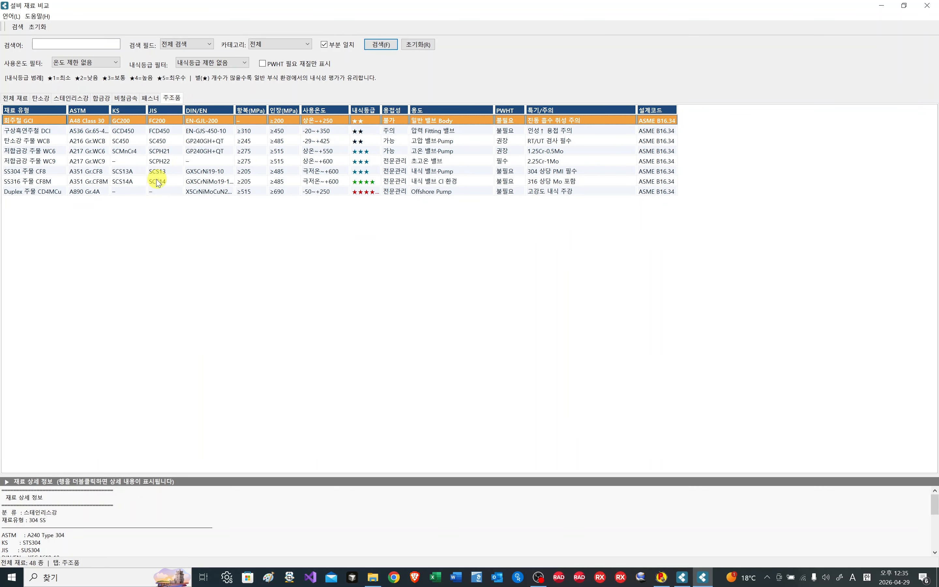
{"action": "left_click", "coordinate": [11, 98]}
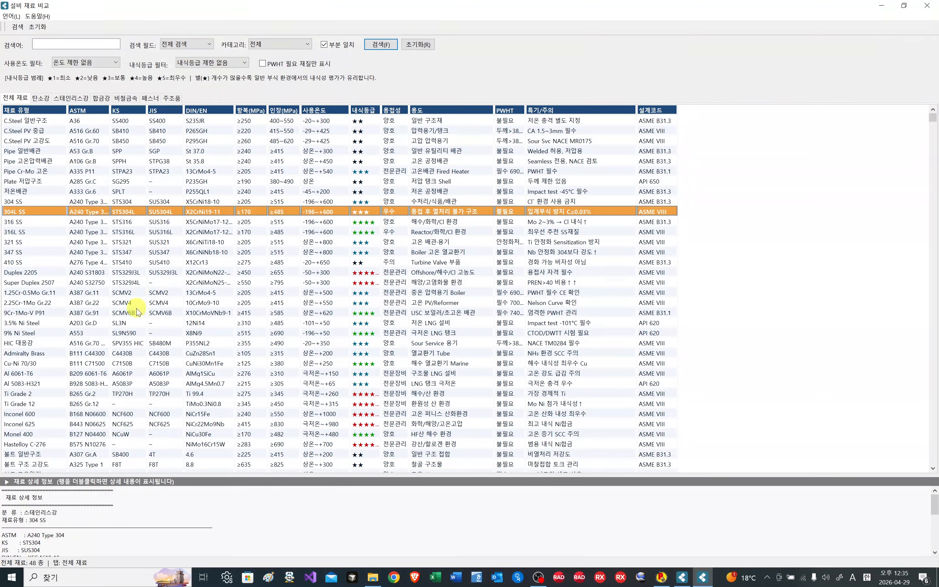
Step: Show the material details for 410 SS and select the 316L SS row
{"action": "double_click", "coordinate": [175, 262]}
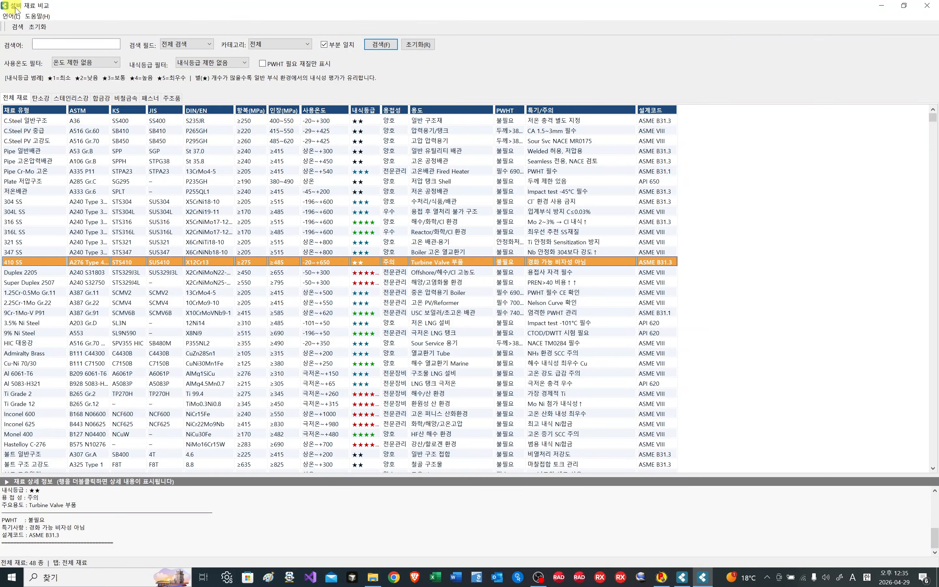
{"action": "left_click", "coordinate": [35, 16]}
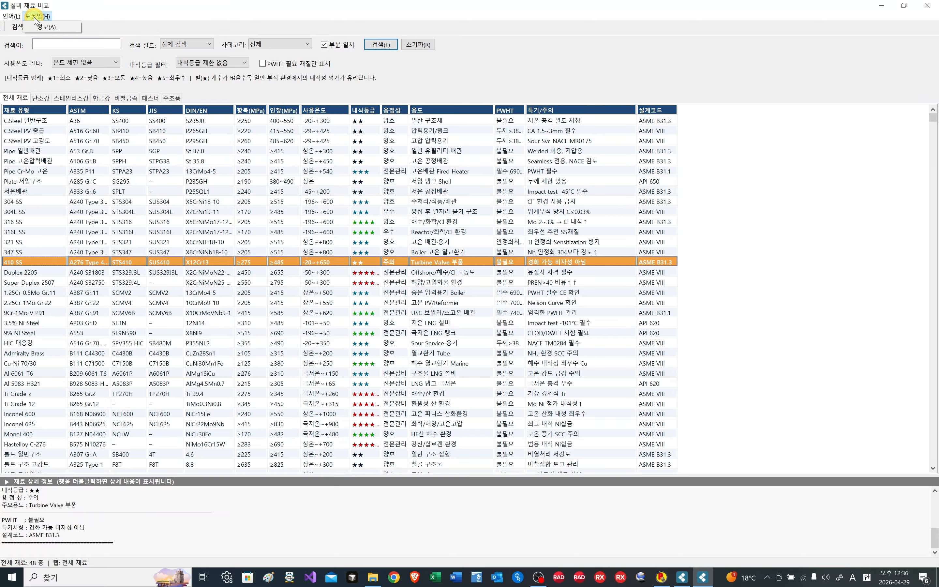
{"action": "left_click", "coordinate": [154, 231]}
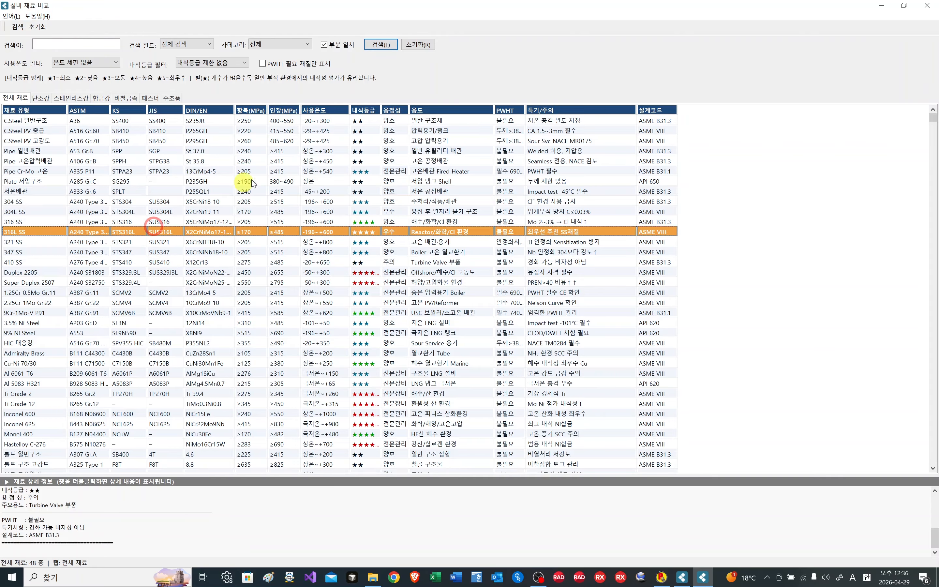
Step: Close the equipment material comparison and open ProEn AI from the desktop launcher
{"action": "left_click", "coordinate": [926, 5]}
{"action": "left_click", "coordinate": [509, 165]}
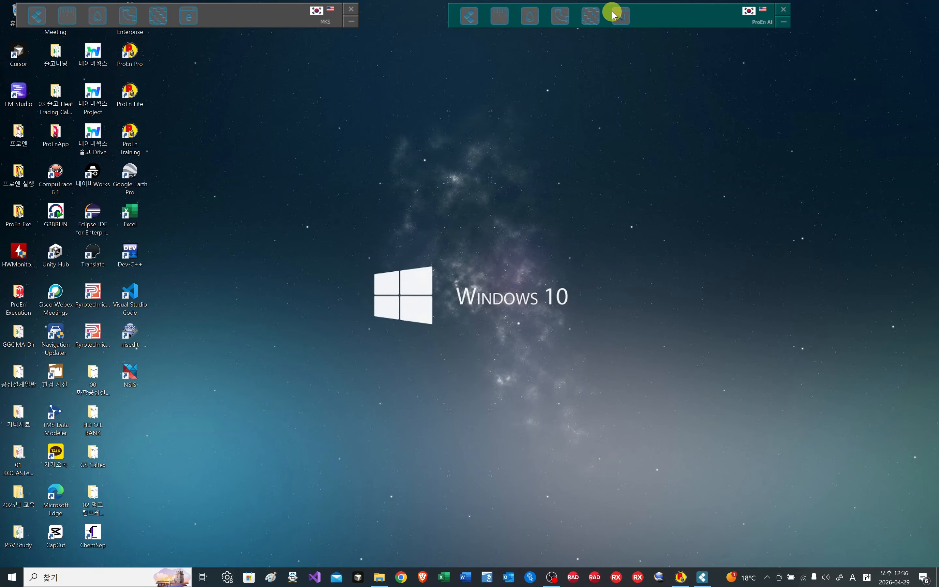
{"action": "left_click", "coordinate": [625, 16]}
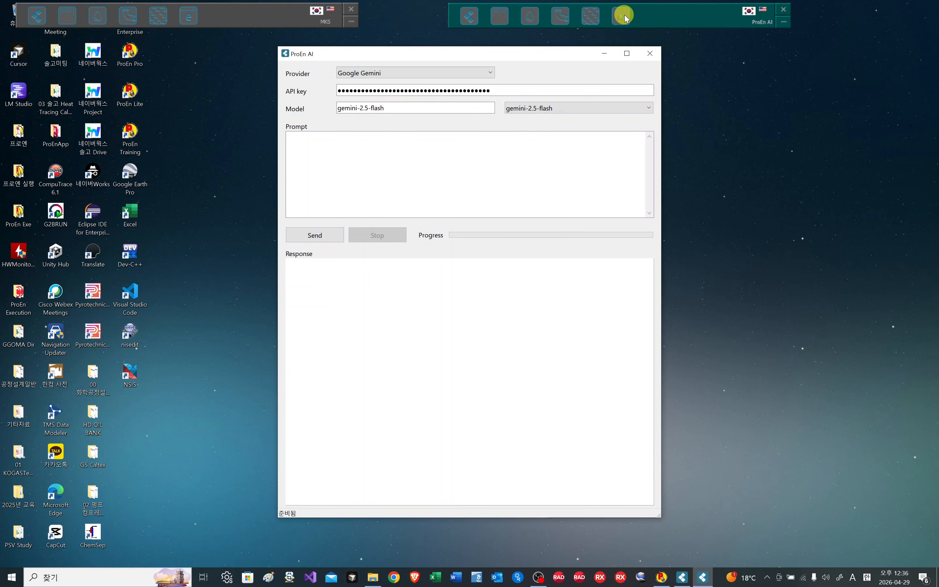
Step: Send the prompt "2+3" to Google Gemini using the gemini-2.5-flash model
{"action": "left_click", "coordinate": [304, 139]}
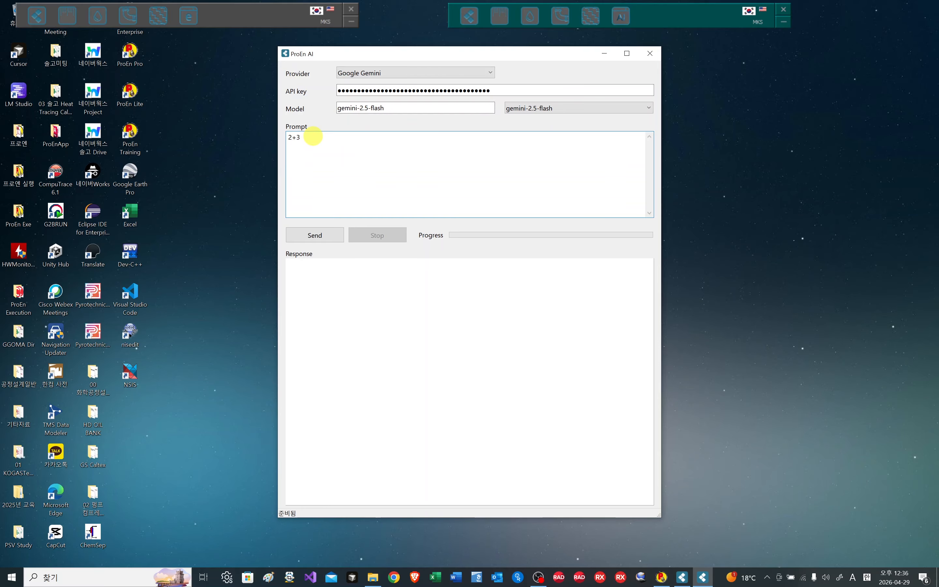
{"action": "left_click", "coordinate": [492, 73]}
{"action": "left_click", "coordinate": [497, 76]}
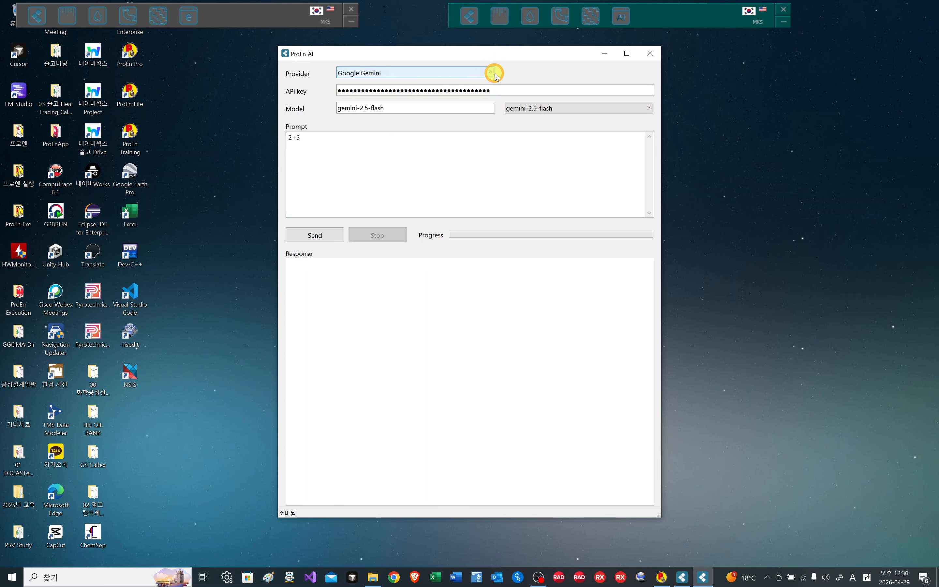
{"action": "left_click", "coordinate": [653, 108]}
{"action": "left_click", "coordinate": [650, 108]}
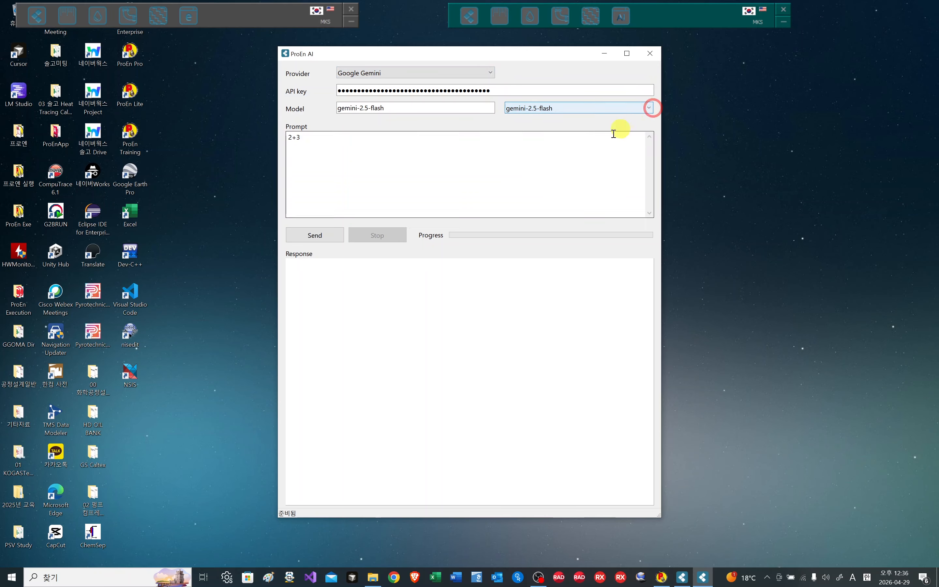
{"action": "left_click", "coordinate": [316, 232]}
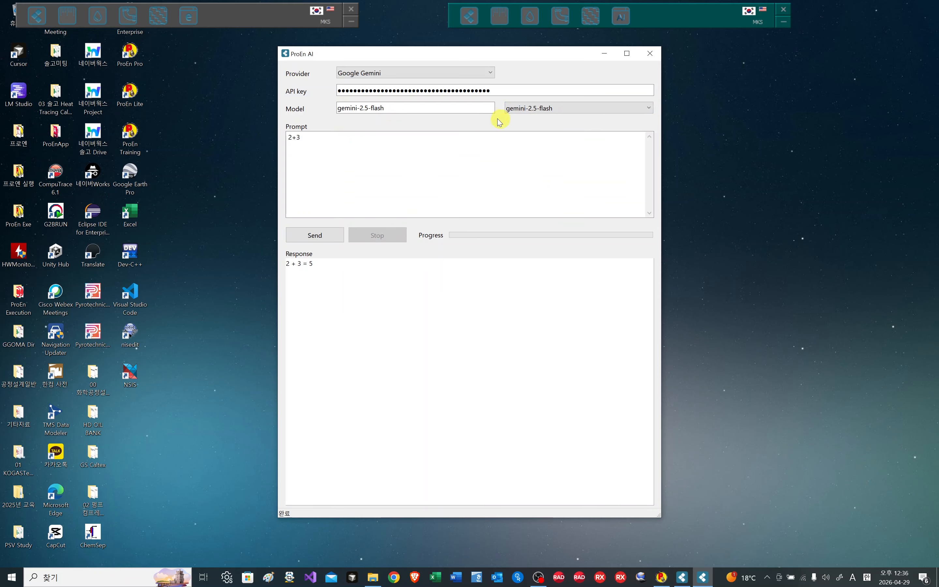
Step: Switch the provider to OpenRouter with the minimax/minimax-m2.5:free model and send the same prompt again
{"action": "left_click", "coordinate": [490, 73]}
{"action": "left_click", "coordinate": [442, 91]}
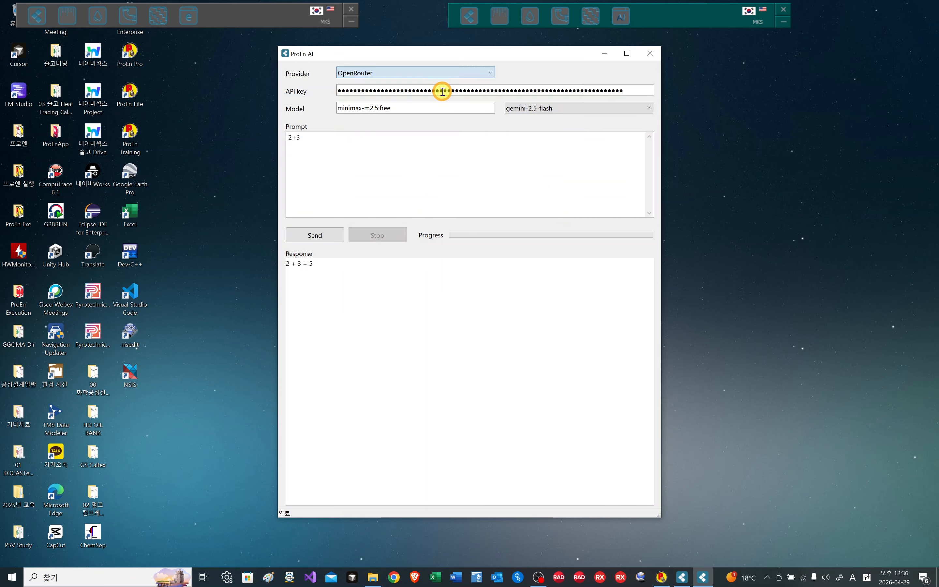
{"action": "left_click", "coordinate": [648, 111]}
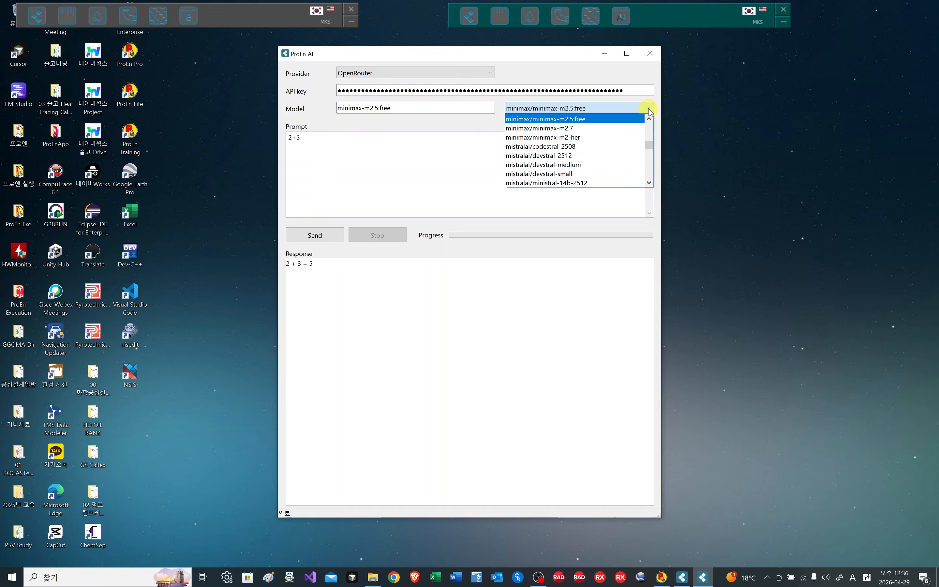
{"action": "left_click", "coordinate": [649, 112]}
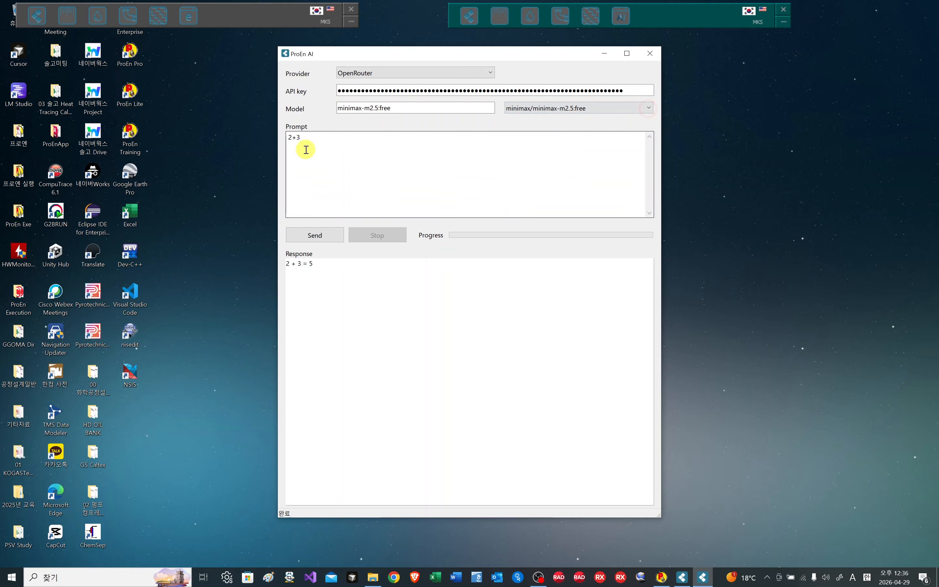
{"action": "left_click", "coordinate": [317, 230]}
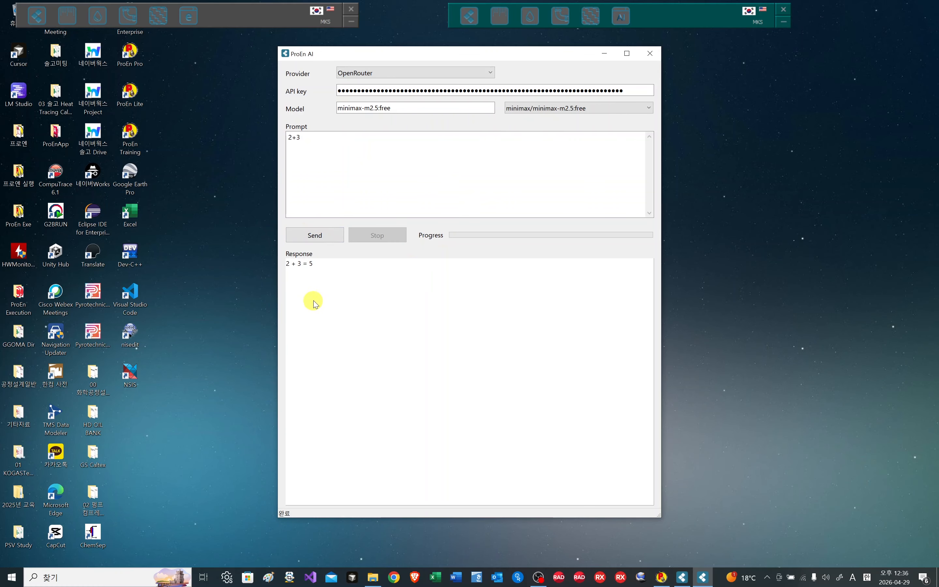
Step: Try to select ProEn AI as the provider, dismiss the notice and close the AI chat window
{"action": "left_click", "coordinate": [491, 73]}
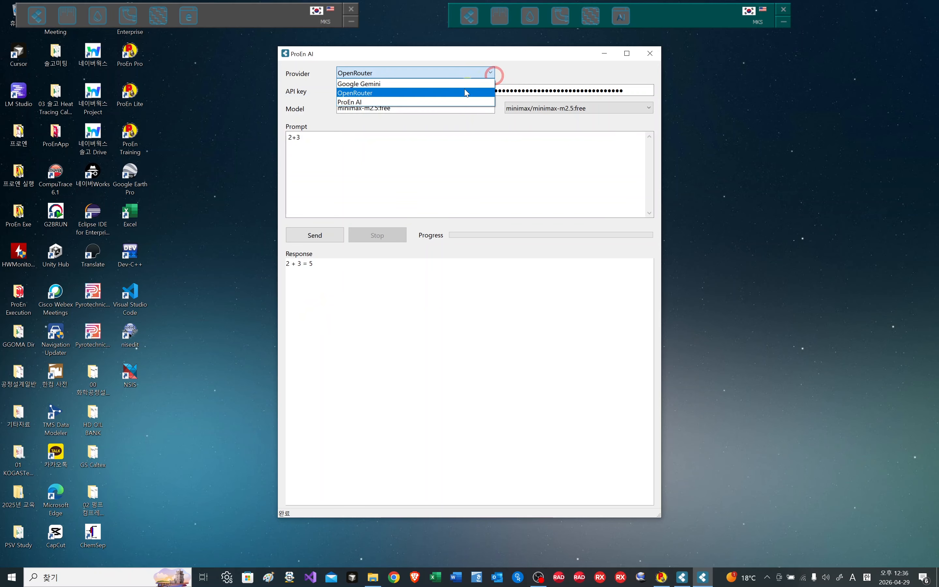
{"action": "left_click", "coordinate": [407, 102]}
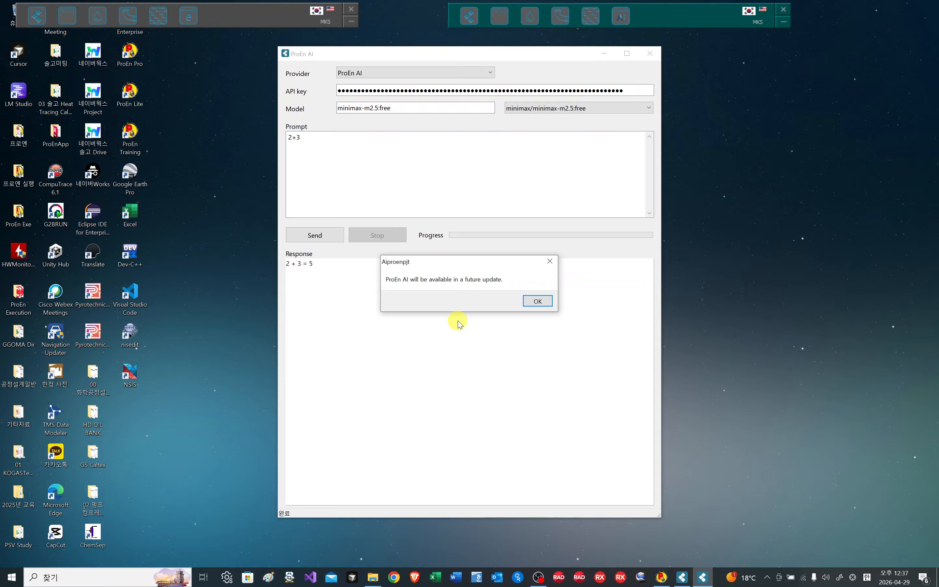
{"action": "left_click", "coordinate": [537, 301]}
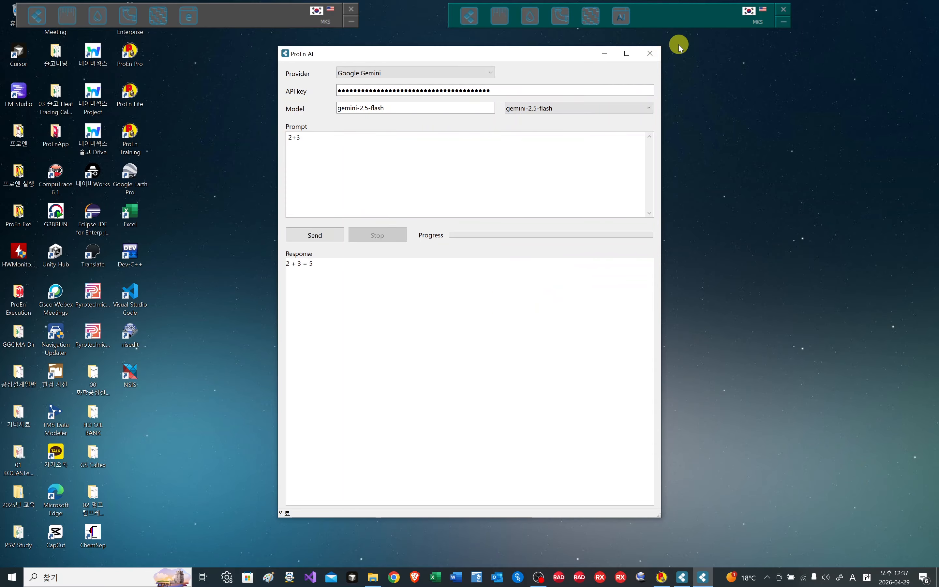
{"action": "left_click", "coordinate": [655, 57]}
Step: Open the Steam Table IF97 calculator from the physical properties category of the ProEn+ launcher
{"action": "left_click", "coordinate": [468, 16]}
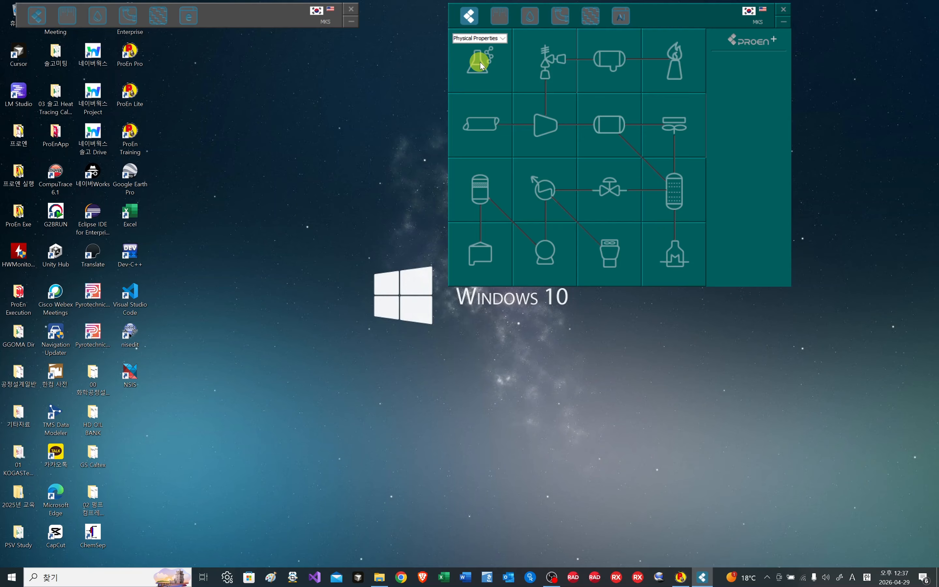
{"action": "left_click", "coordinate": [502, 39]}
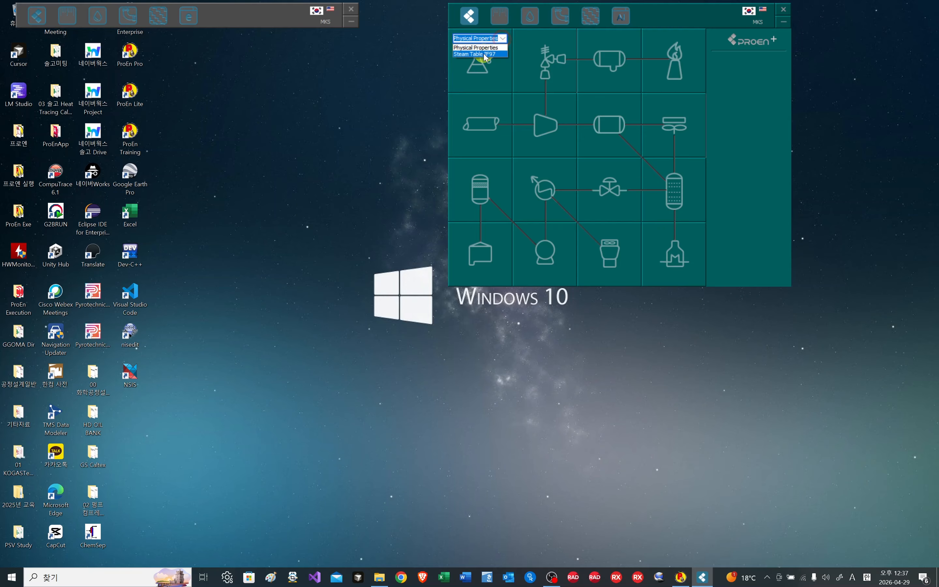
{"action": "left_click", "coordinate": [484, 54]}
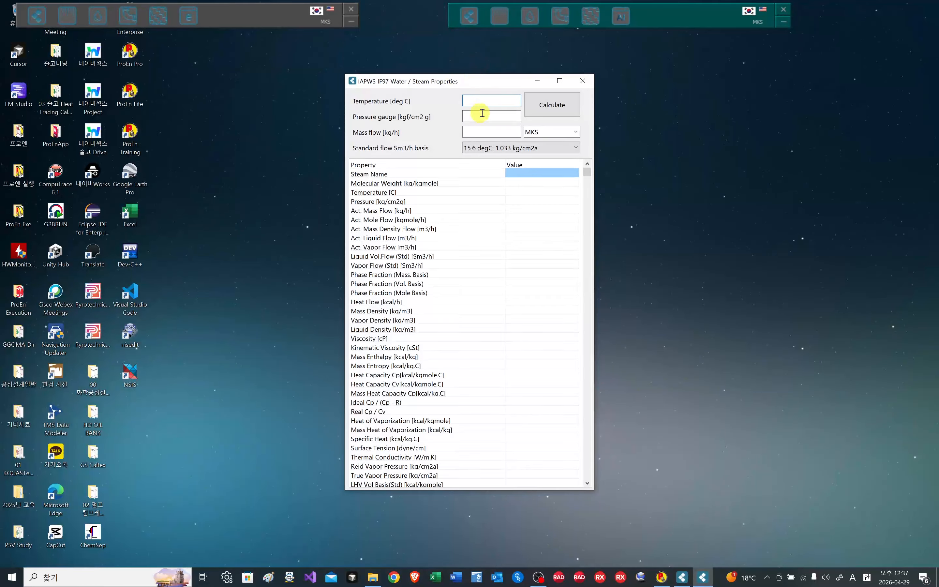
Step: Calculate the steam properties for a temperature of 148 °C, a gauge pressure of 3.5 kgf/cm2 and a mass flow of 1000 kg/h
{"action": "left_click", "coordinate": [483, 102]}
{"action": "left_click", "coordinate": [474, 117]}
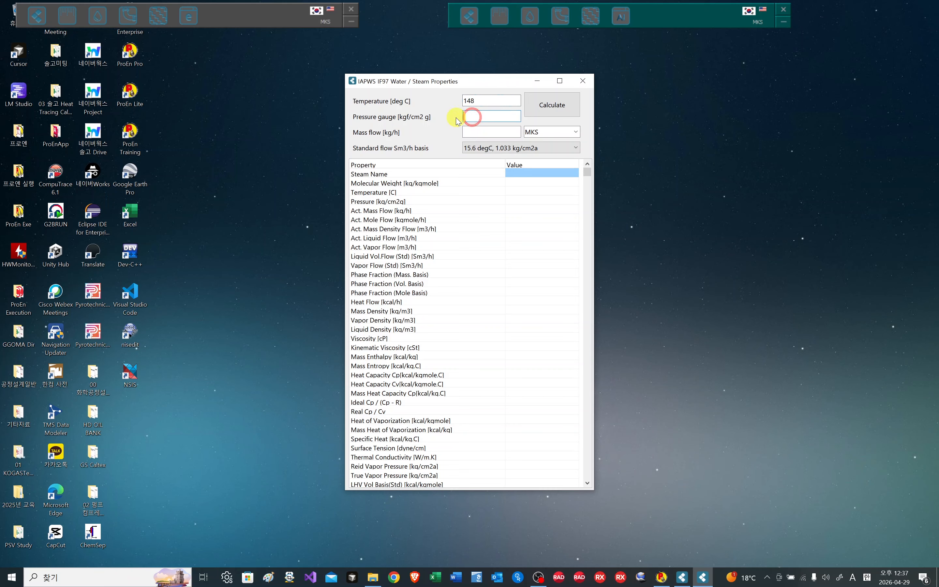
{"action": "type", "text": "3.5"}
{"action": "left_click", "coordinate": [465, 132]}
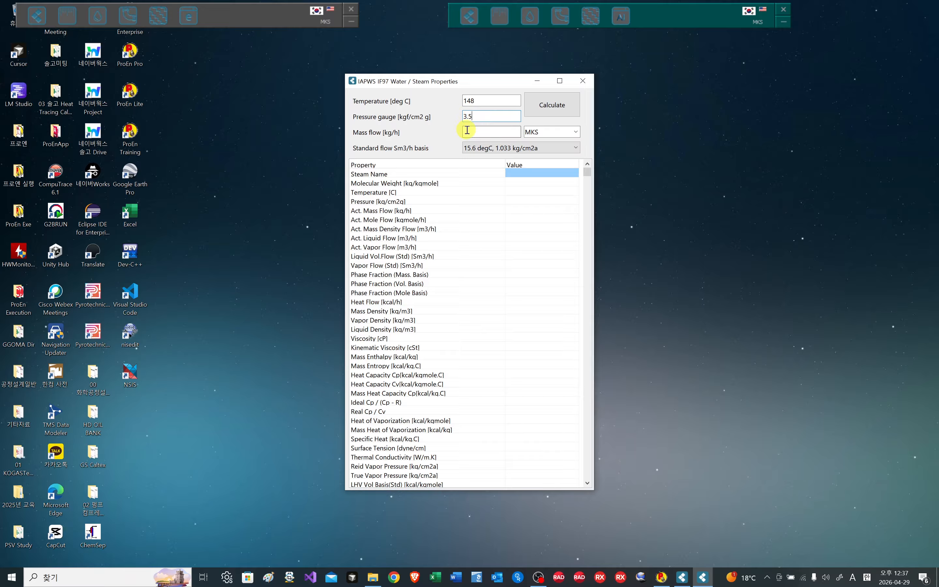
{"action": "type", "text": "1000"}
{"action": "left_click", "coordinate": [565, 110]}
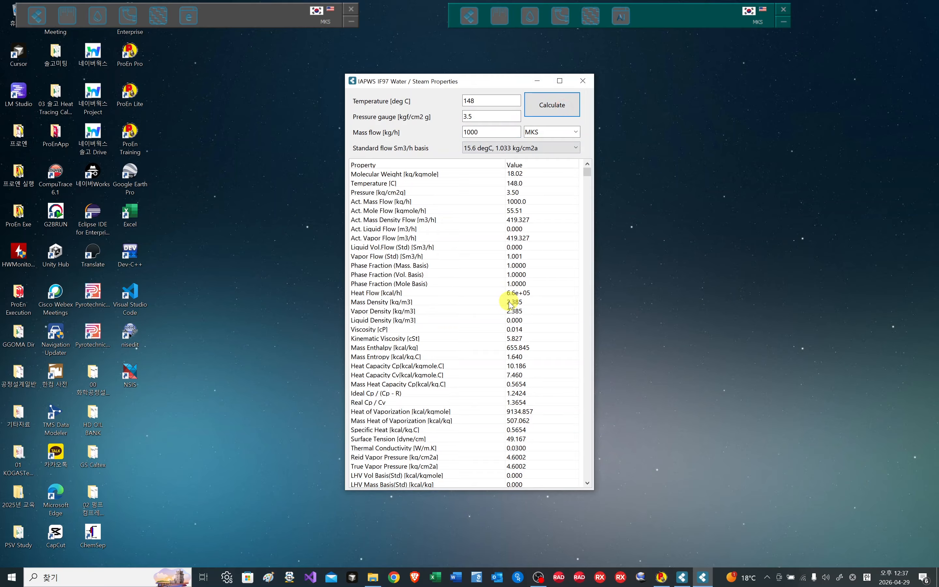
{"action": "double_click", "coordinate": [590, 379]}
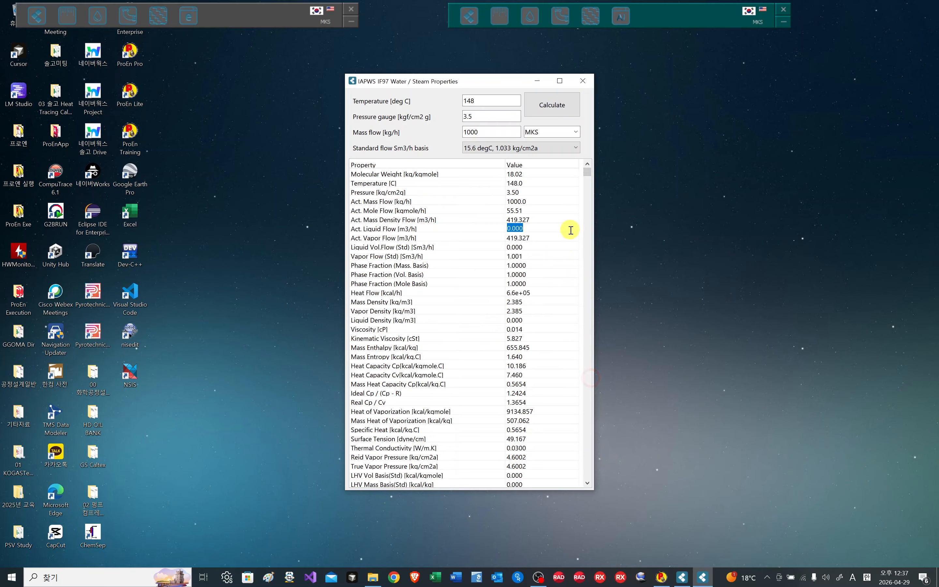
Step: Open the Physical Properties program from the other ProEn launcher, look through its property list and close it
{"action": "left_click", "coordinate": [472, 17]}
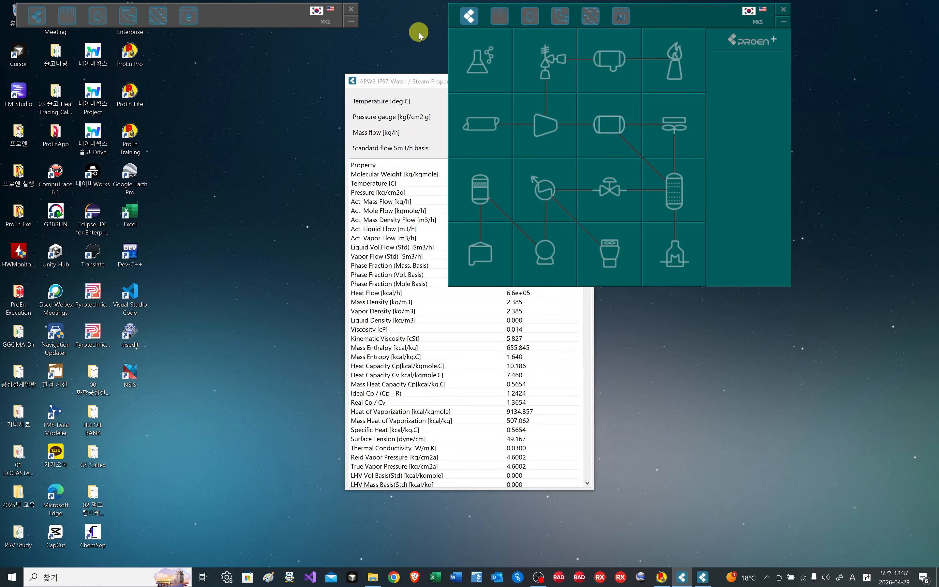
{"action": "left_click", "coordinate": [40, 17]}
{"action": "left_click", "coordinate": [47, 52]}
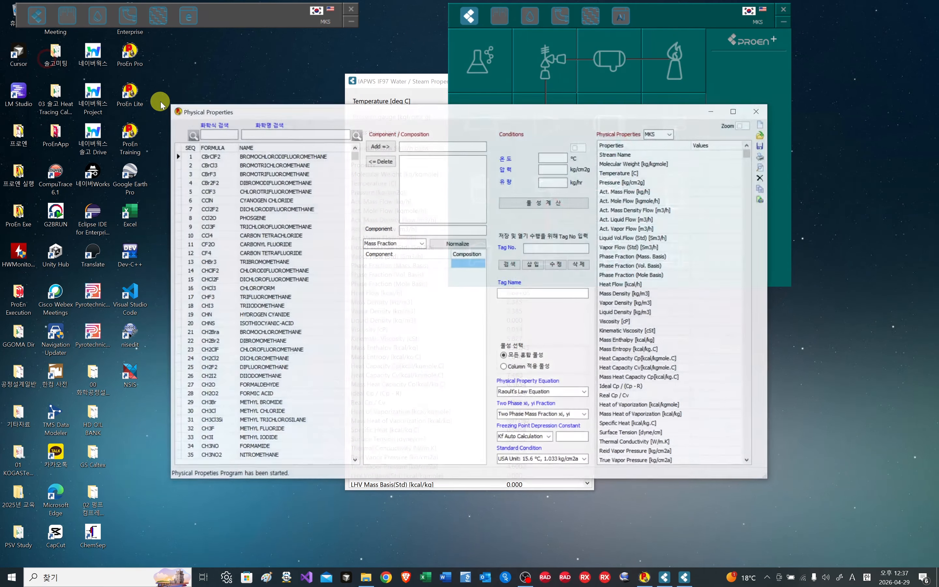
{"action": "left_click_drag", "start_coordinate": [505, 113], "coordinate": [376, 136]}
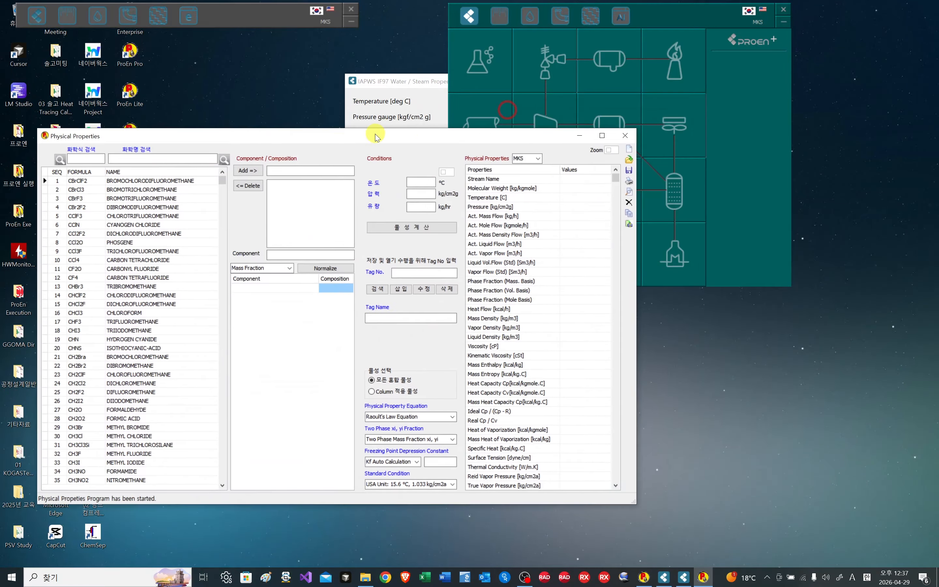
{"action": "left_click", "coordinate": [586, 197]}
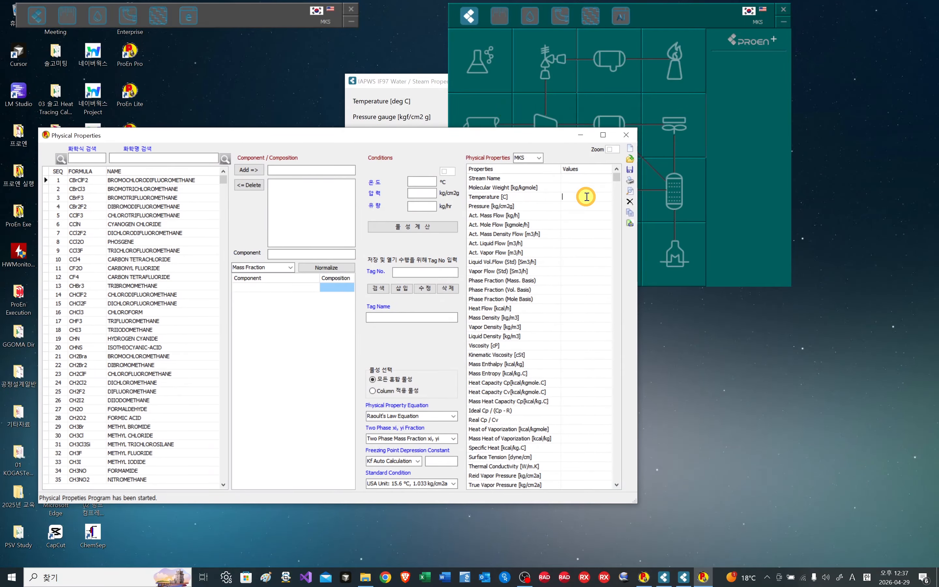
{"action": "scroll", "coordinate": [586, 196], "scroll_direction": "down", "scroll_amount": 1}
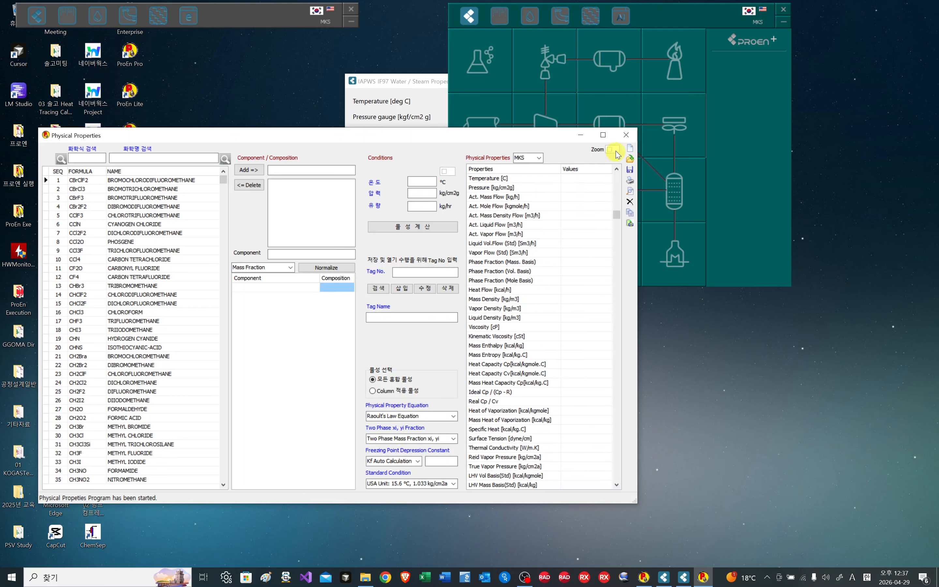
{"action": "left_click", "coordinate": [626, 135]}
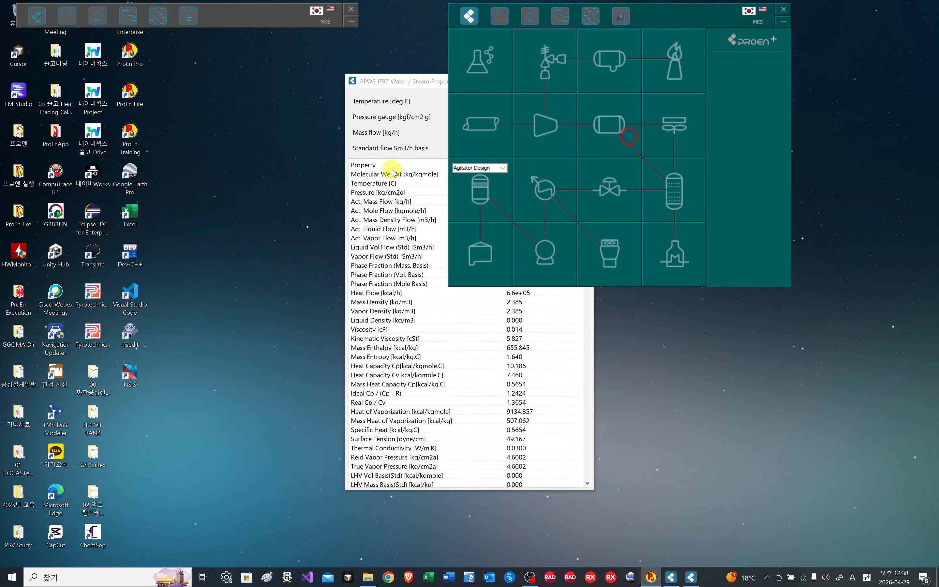
Step: Return to the steam properties window and review the whole list of calculated values
{"action": "left_click", "coordinate": [407, 144]}
{"action": "scroll", "coordinate": [517, 267], "scroll_direction": "down", "scroll_amount": 19}
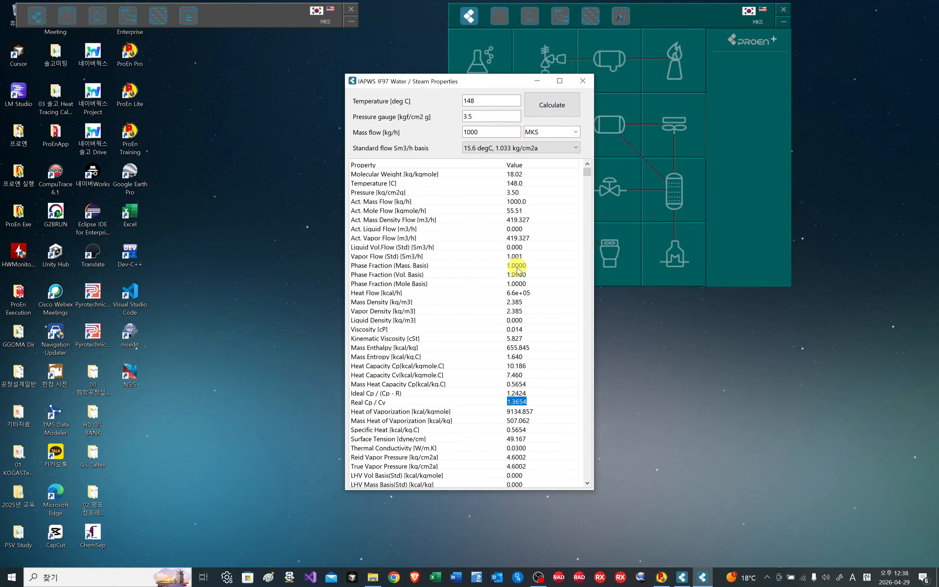
{"action": "scroll", "coordinate": [517, 268], "scroll_direction": "down", "scroll_amount": 19}
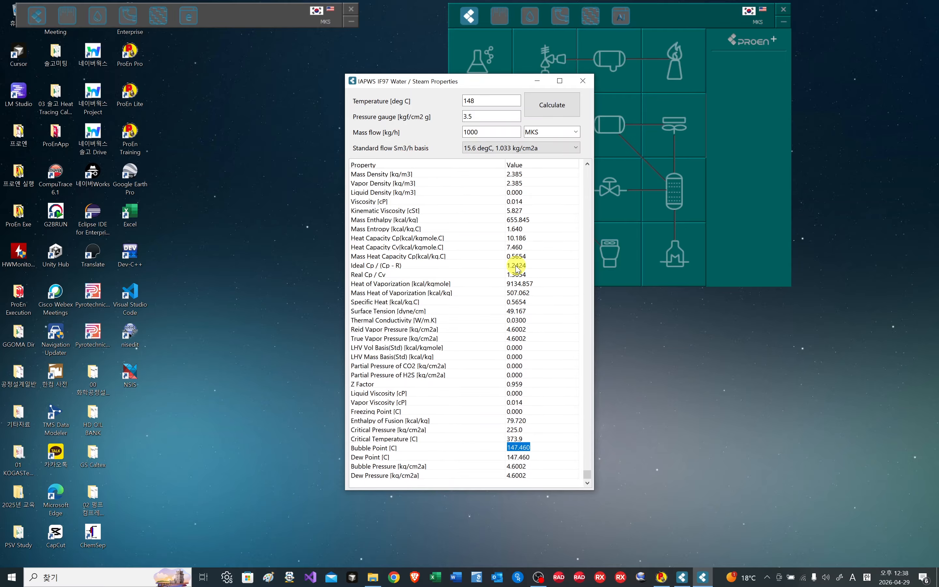
{"action": "scroll", "coordinate": [517, 267], "scroll_direction": "up", "scroll_amount": 20}
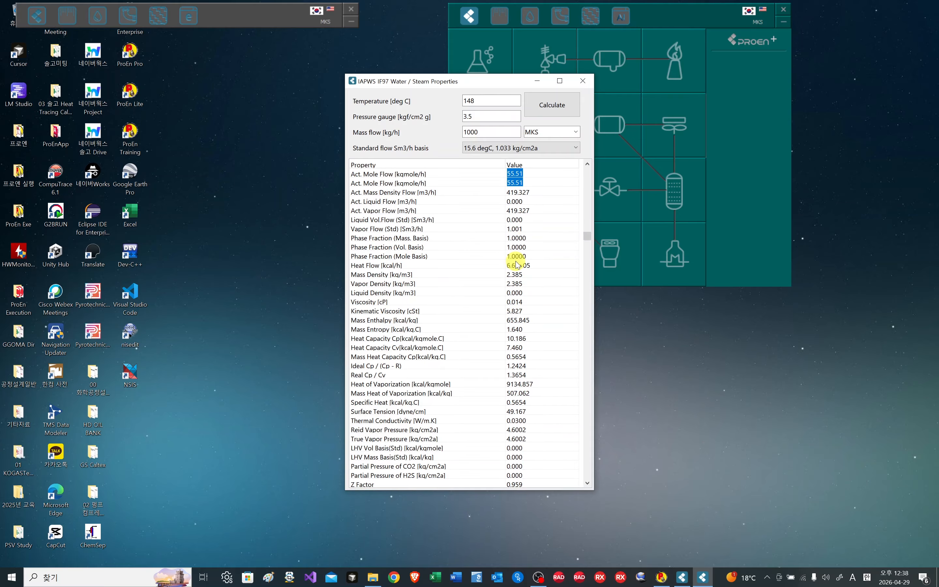
{"action": "scroll", "coordinate": [517, 266], "scroll_direction": "up", "scroll_amount": 4}
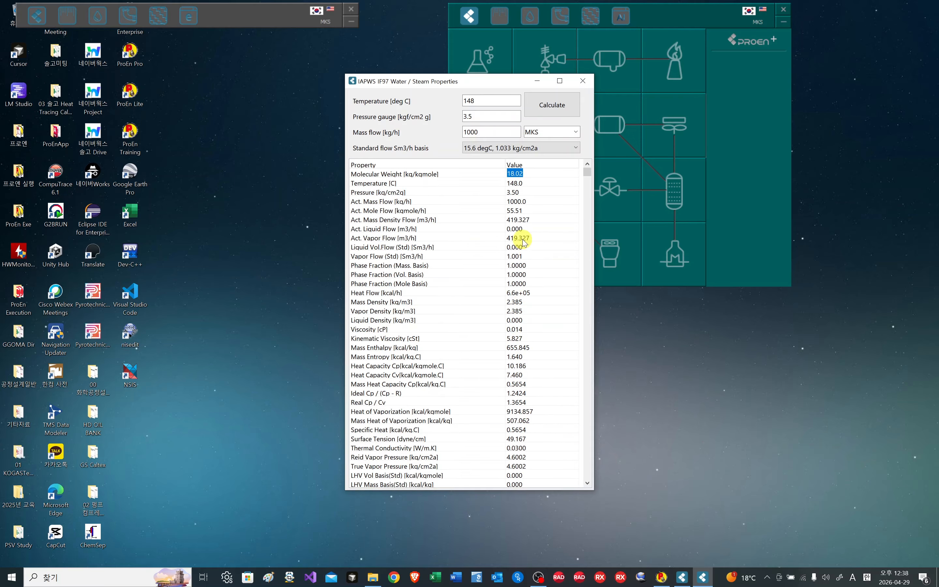
Step: Switch the steam table's unit system to SI and recalculate the properties
{"action": "left_click", "coordinate": [577, 133]}
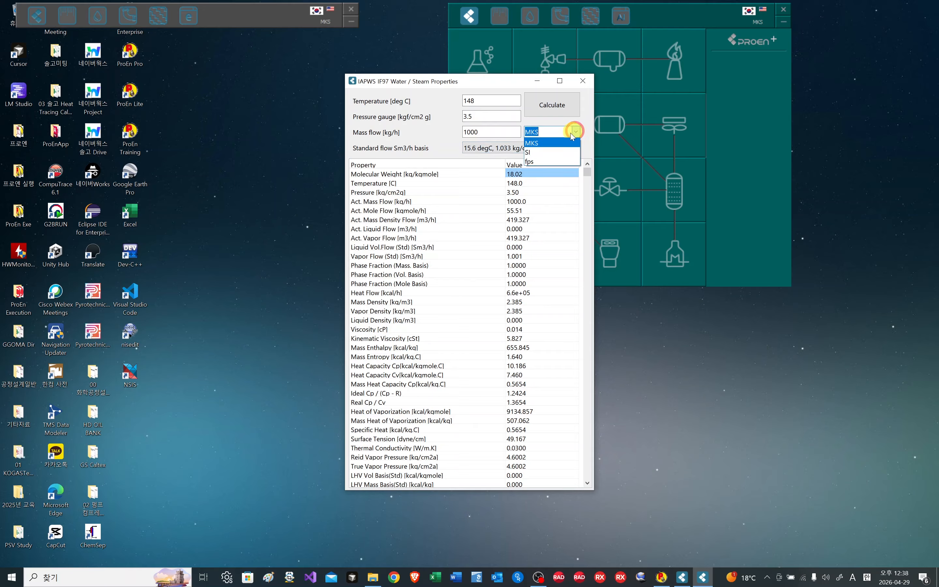
{"action": "left_click", "coordinate": [538, 148]}
{"action": "left_click", "coordinate": [556, 94]}
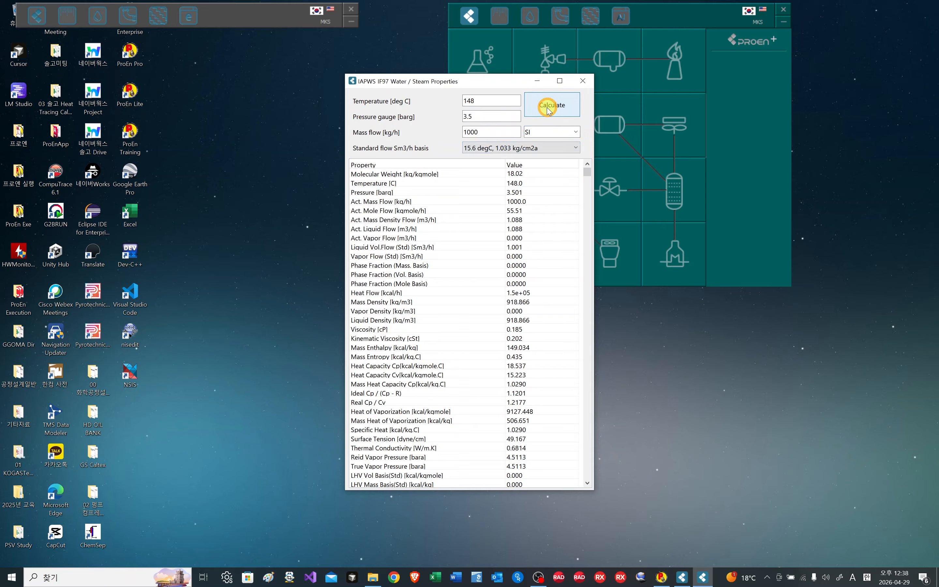
Step: Recalculate the steam properties in the fps unit system and close the calculator
{"action": "left_click", "coordinate": [575, 132]}
{"action": "left_click", "coordinate": [553, 155]}
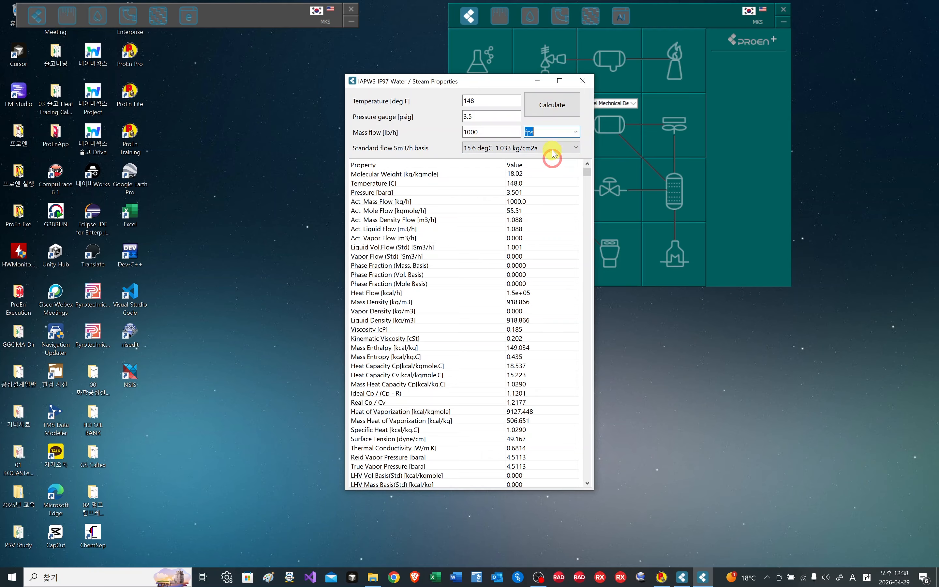
{"action": "left_click", "coordinate": [550, 104]}
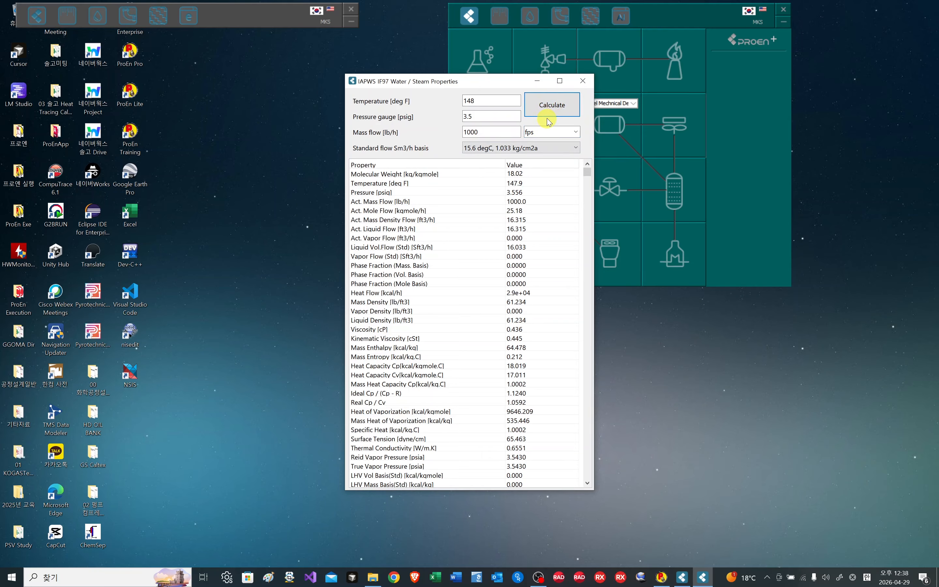
{"action": "left_click", "coordinate": [586, 88]}
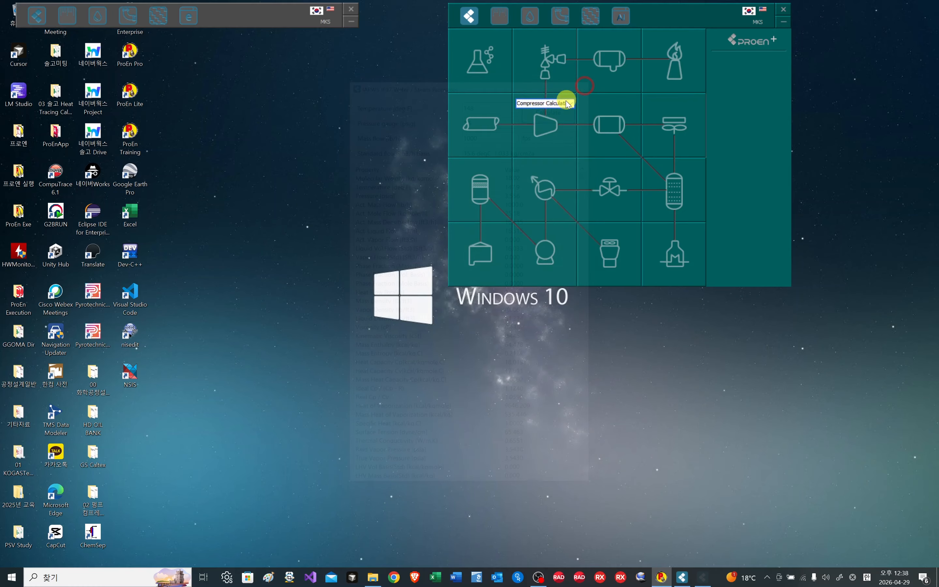
Step: Open the Vent Stack Release calculator from the flare category of the ProEn+ launcher
{"action": "left_click", "coordinate": [557, 67]}
{"action": "left_click", "coordinate": [616, 73]}
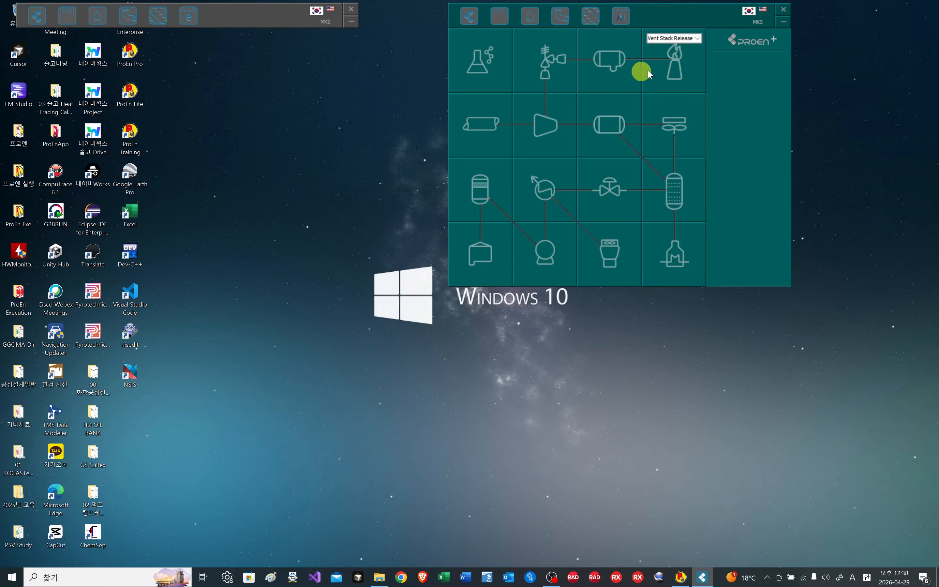
{"action": "left_click", "coordinate": [676, 69]}
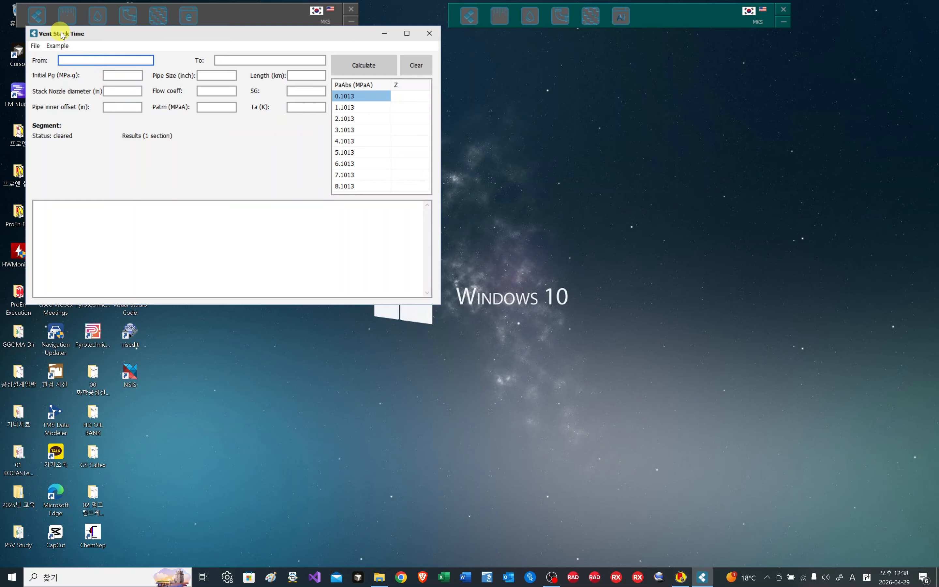
Step: Load the example case in the Vent Stack Time calculator, calculate the blowdown time and look through the report's formula and inputs
{"action": "left_click", "coordinate": [57, 46]}
{"action": "left_click", "coordinate": [63, 54]}
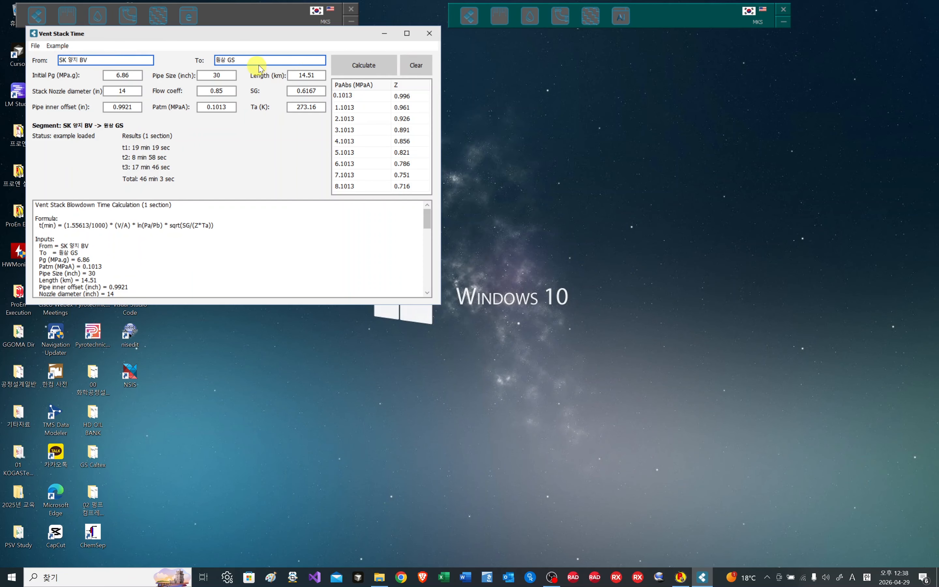
{"action": "left_click", "coordinate": [371, 66]}
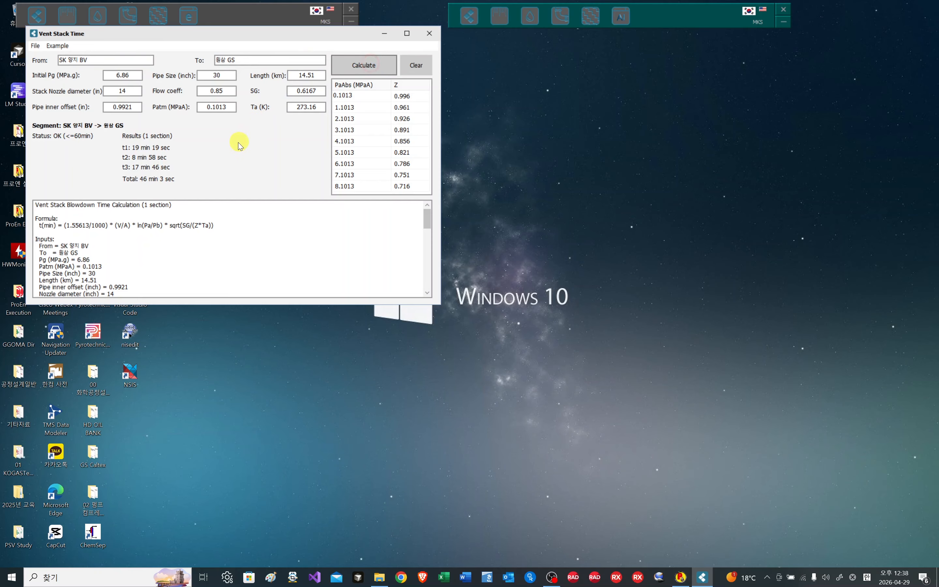
{"action": "scroll", "coordinate": [157, 234], "scroll_direction": "down", "scroll_amount": 2}
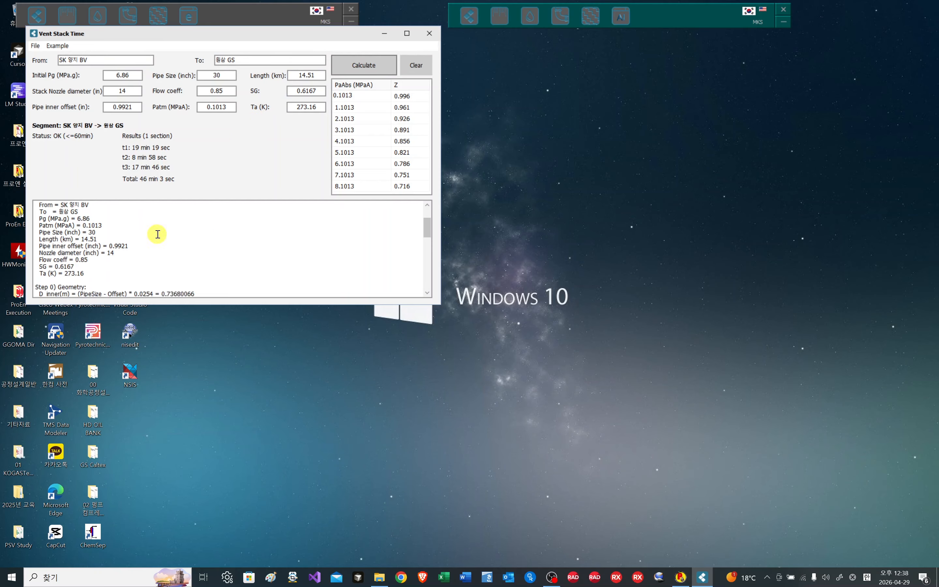
{"action": "scroll", "coordinate": [157, 234], "scroll_direction": "up", "scroll_amount": 2}
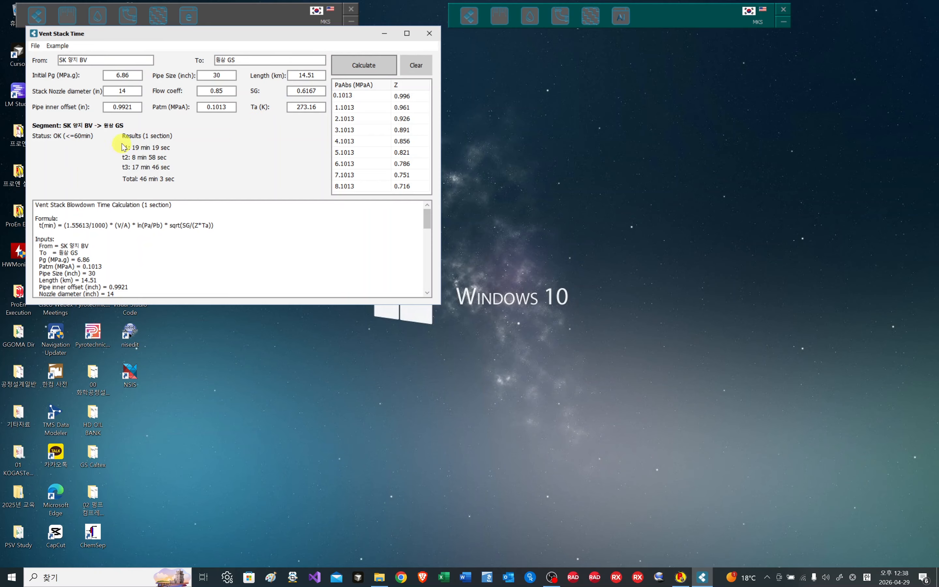
Step: Go over the initial pressure, nozzle diameter and pipe size inputs, and close the Vent Stack Time calculator
{"action": "left_click", "coordinate": [134, 88]}
{"action": "left_click", "coordinate": [133, 90]}
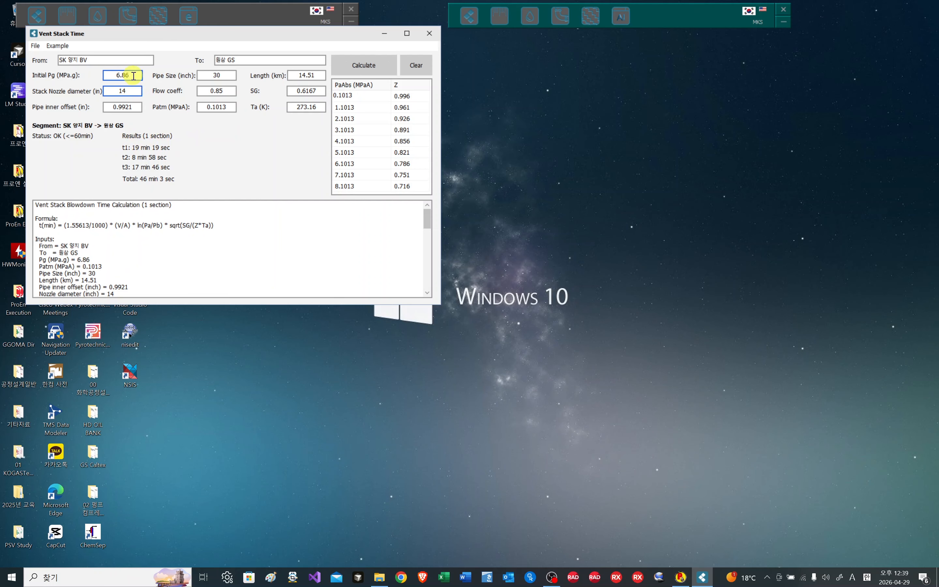
{"action": "left_click", "coordinate": [227, 72]}
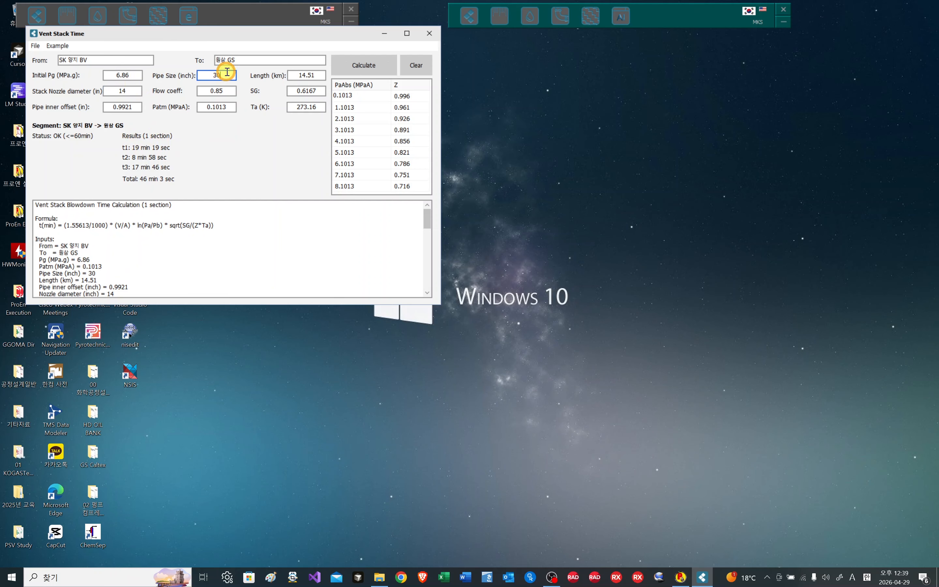
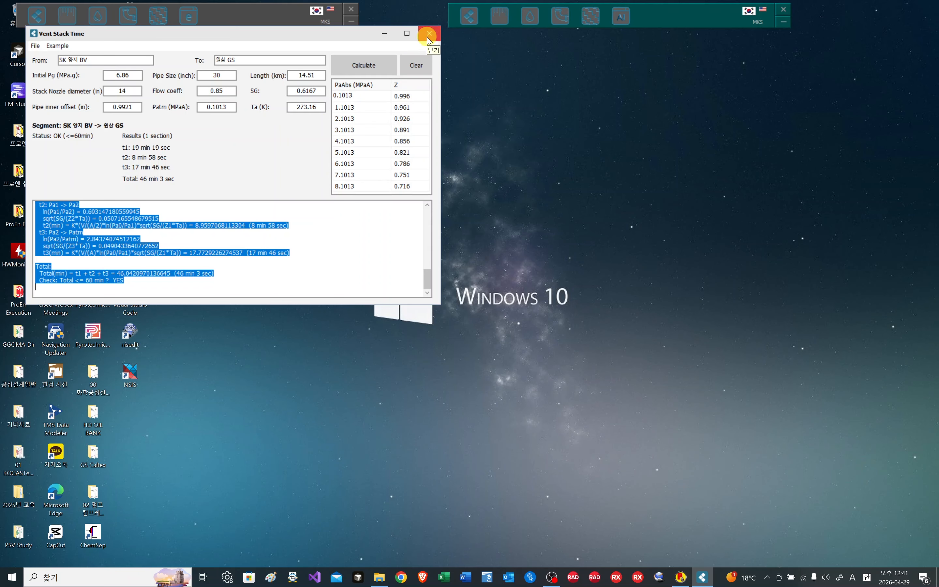
{"action": "left_click", "coordinate": [427, 38]}
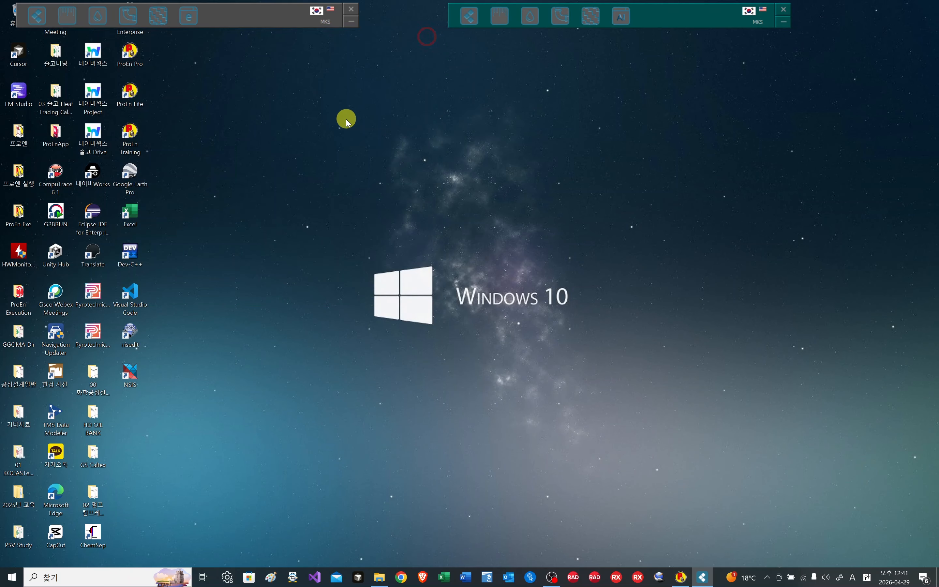
Step: Check which flare and vent stack tools the gray ProEn launcher offers, and collapse its equipment grid
{"action": "left_click", "coordinate": [37, 14]}
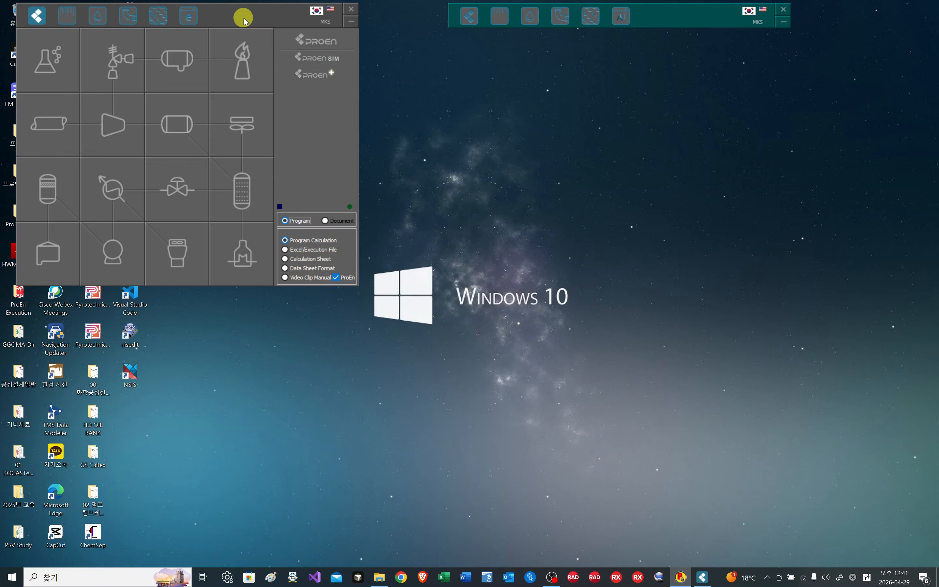
{"action": "left_click", "coordinate": [264, 37]}
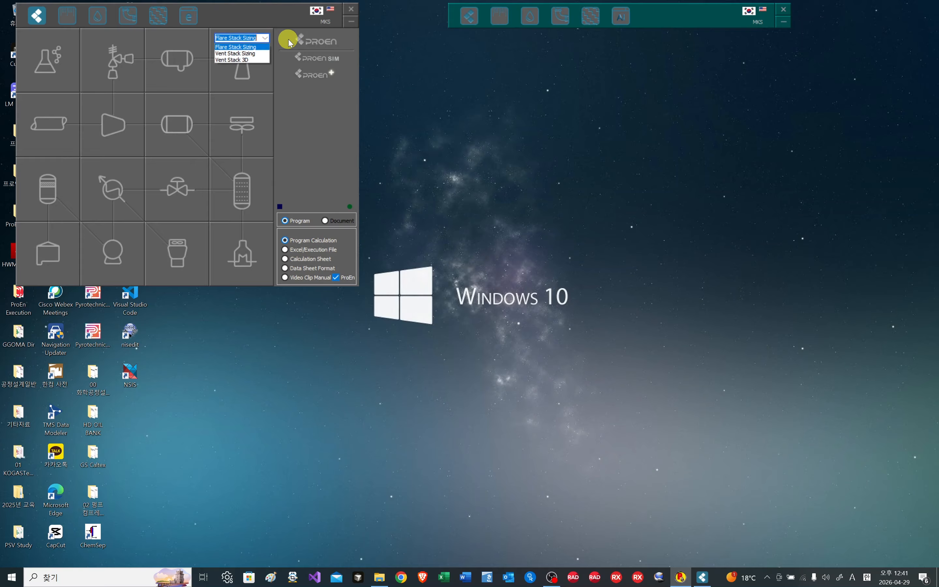
{"action": "left_click", "coordinate": [437, 69]}
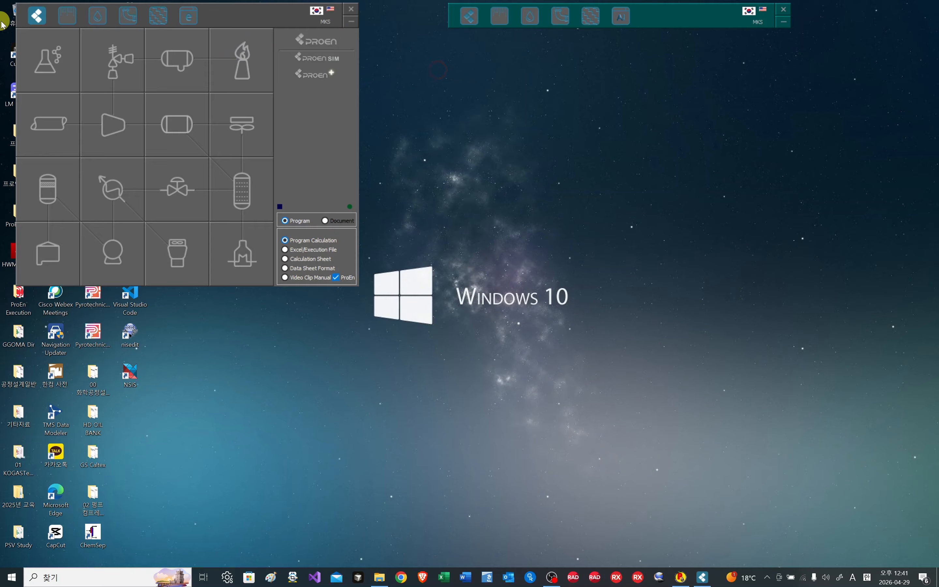
{"action": "left_click", "coordinate": [33, 16]}
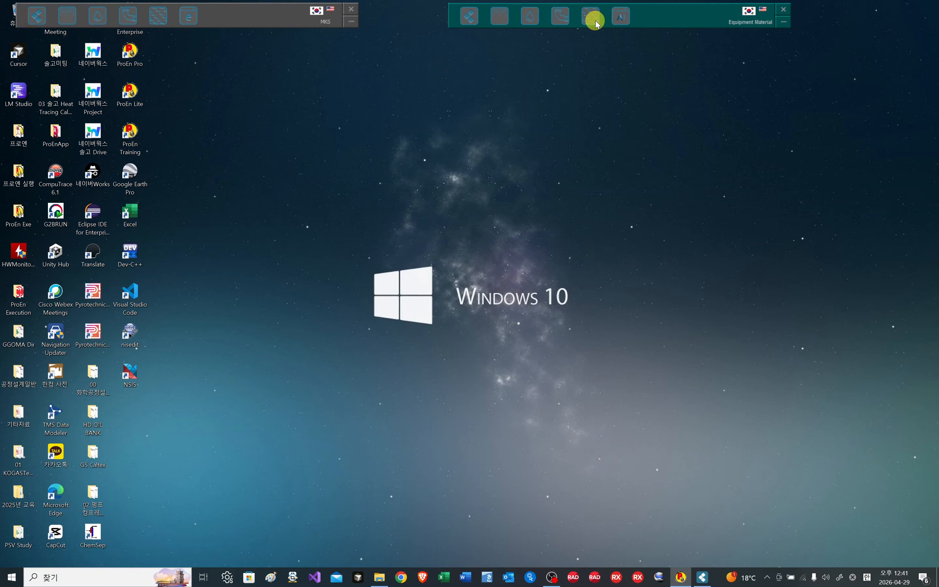
Step: Open the Vent Stack Ground Concentration calculator from the flare category of the ProEn+ launcher
{"action": "left_click", "coordinate": [469, 15]}
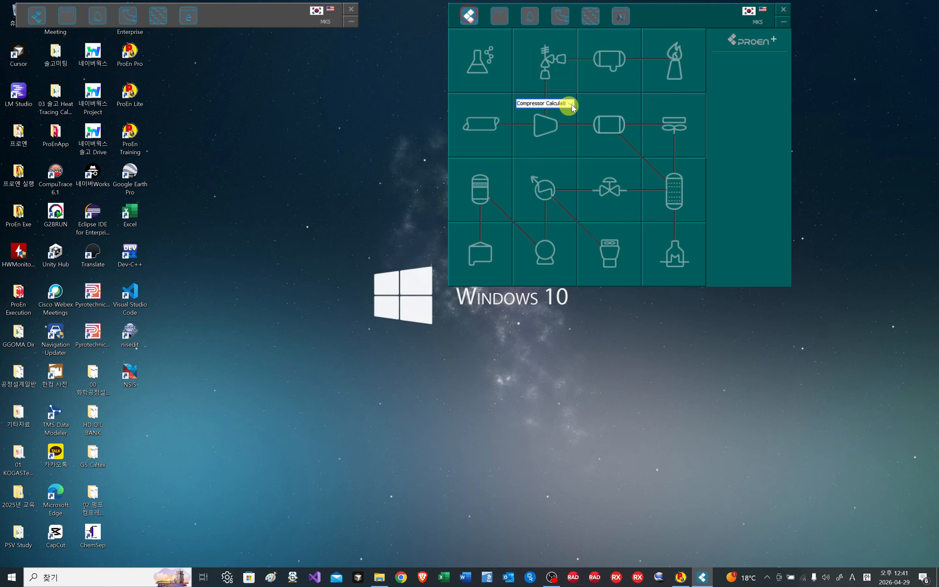
{"action": "mouse_move", "coordinate": [664, 80]}
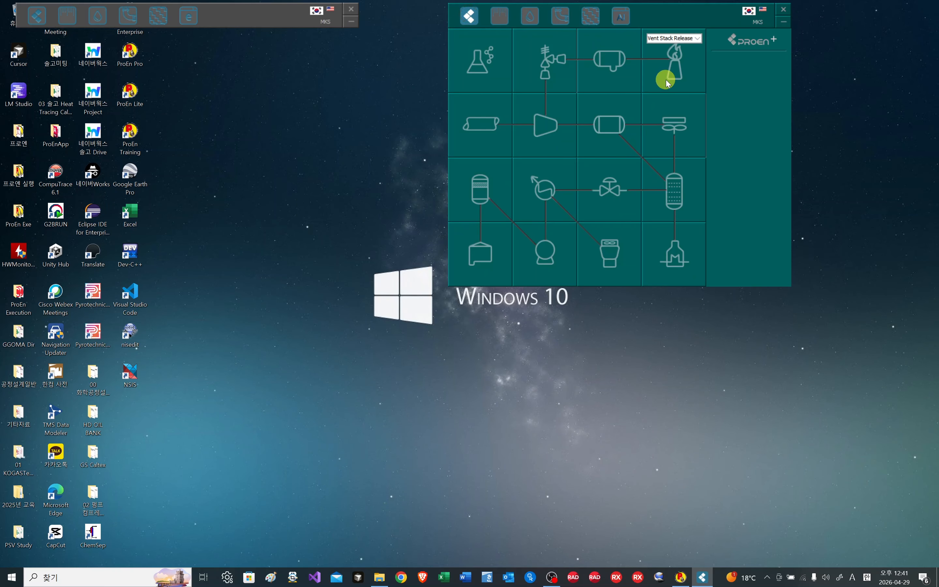
{"action": "left_click", "coordinate": [698, 38]}
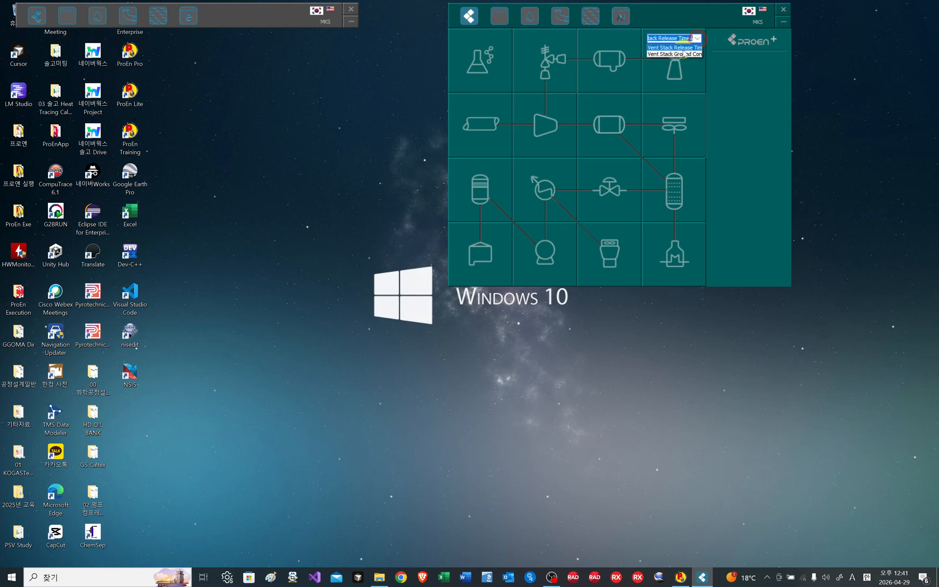
{"action": "left_click", "coordinate": [684, 54]}
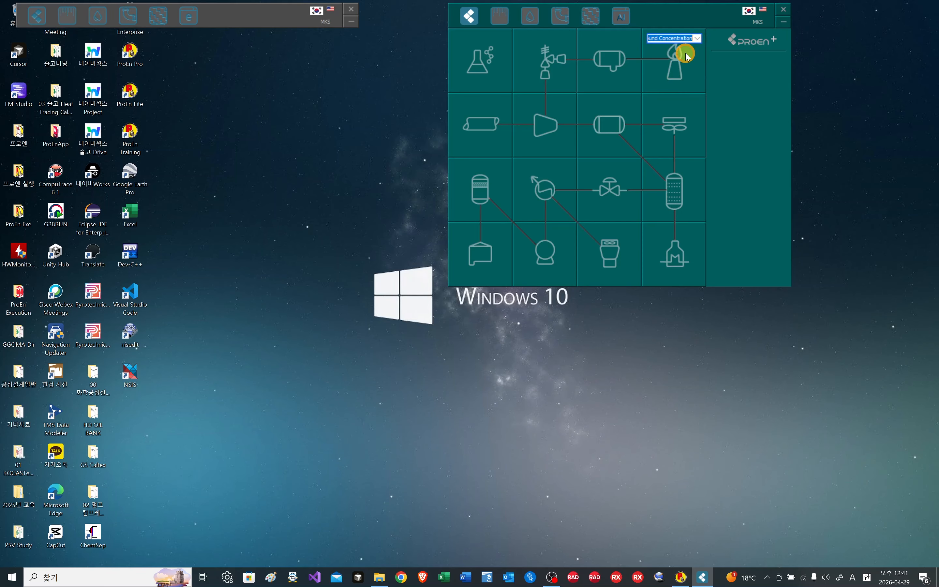
{"action": "left_click", "coordinate": [667, 70]}
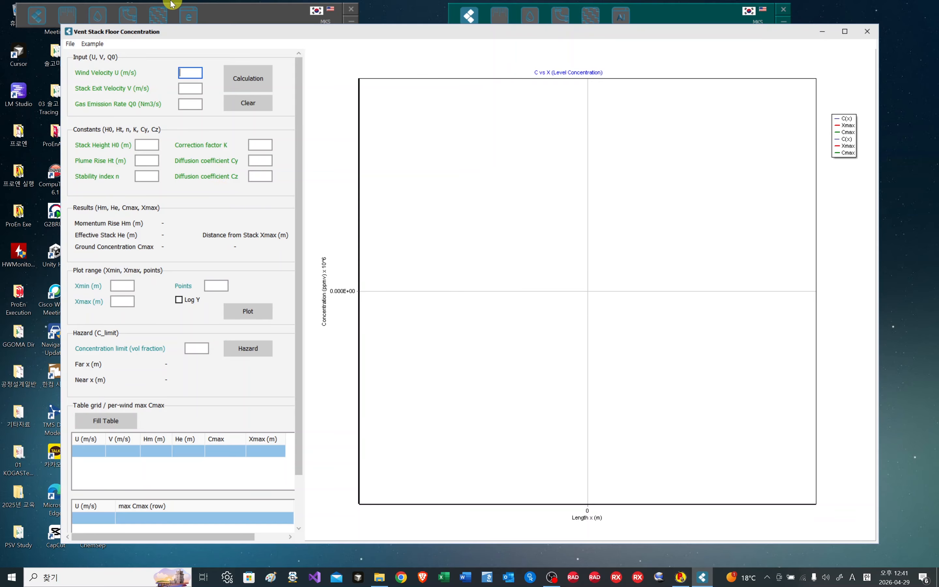
Step: Load the example case for vent stack floor concentration and check its stack height and plume rise constants
{"action": "left_click", "coordinate": [97, 43]}
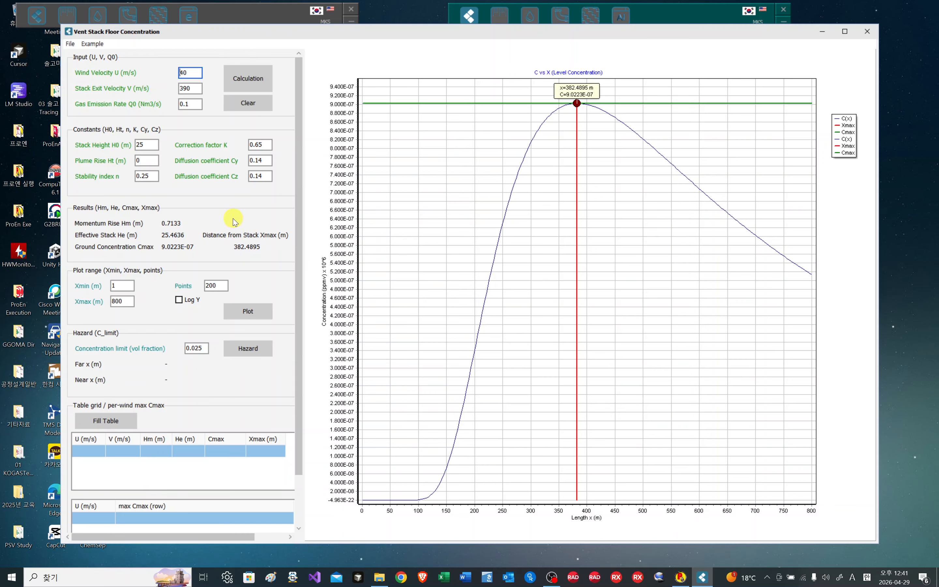
{"action": "left_click", "coordinate": [154, 157]}
{"action": "left_click", "coordinate": [153, 147]}
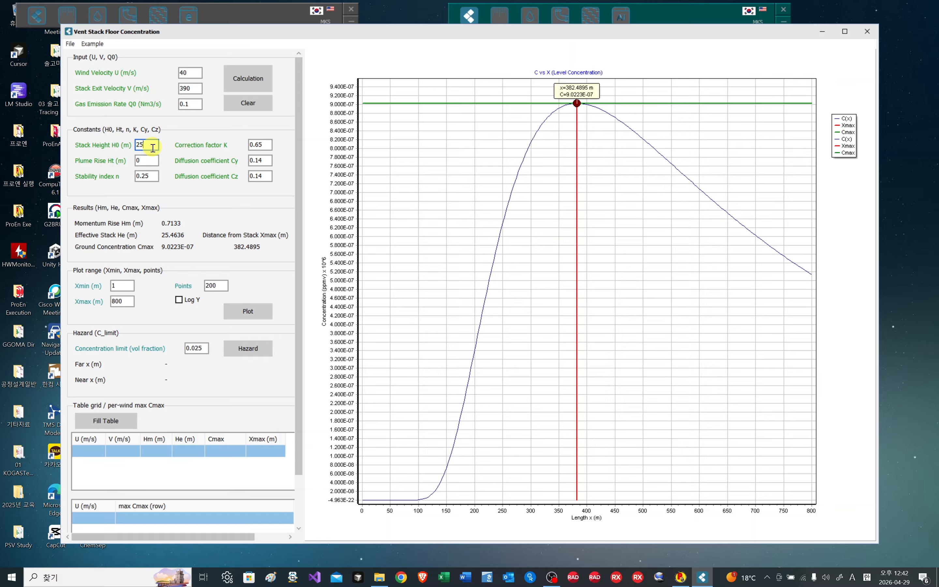
Step: Plot the concentration curve, run the hazard distance check for the 0.025 limit and fill the results table
{"action": "left_click", "coordinate": [237, 320]}
{"action": "left_click", "coordinate": [247, 347]}
{"action": "left_click", "coordinate": [106, 422]}
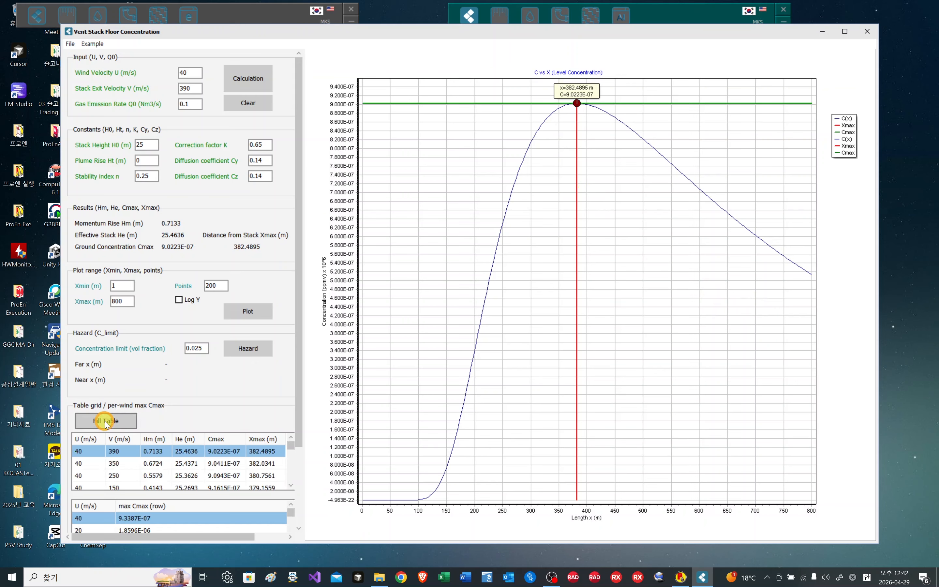
Step: Review the concentration table for all wind and exit velocities and the list of maximum Cmax per wind speed
{"action": "scroll", "coordinate": [95, 454], "scroll_direction": "down", "scroll_amount": 3}
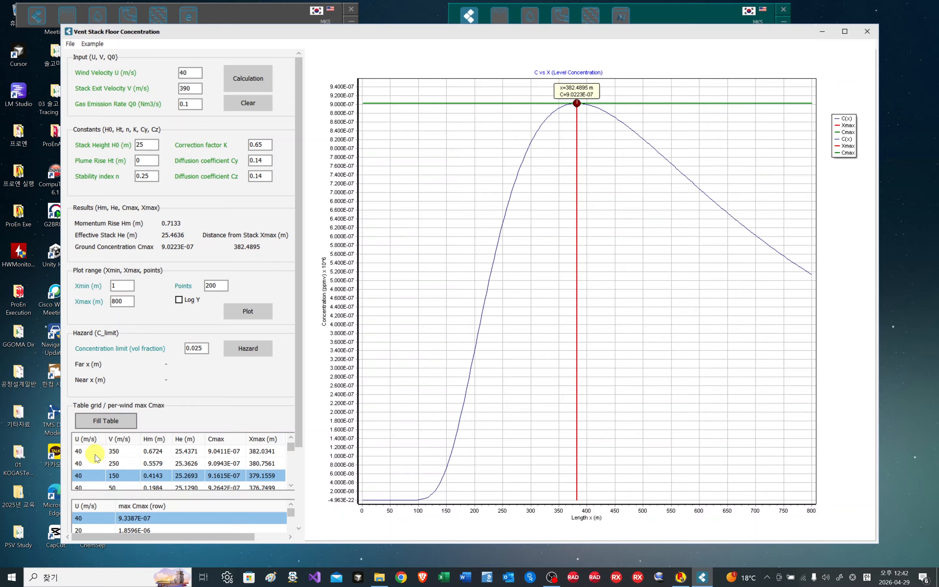
{"action": "scroll", "coordinate": [95, 454], "scroll_direction": "down", "scroll_amount": 13}
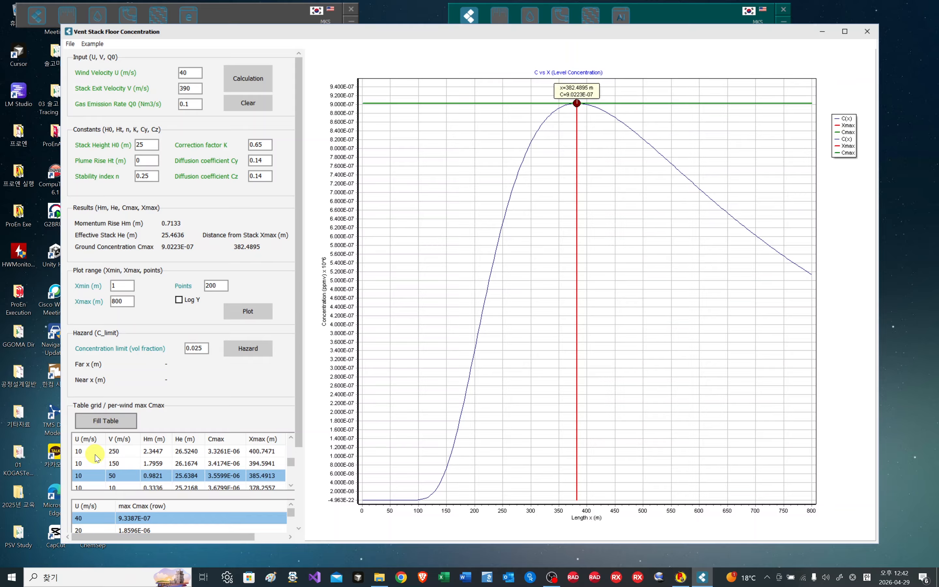
{"action": "scroll", "coordinate": [95, 454], "scroll_direction": "down", "scroll_amount": 12}
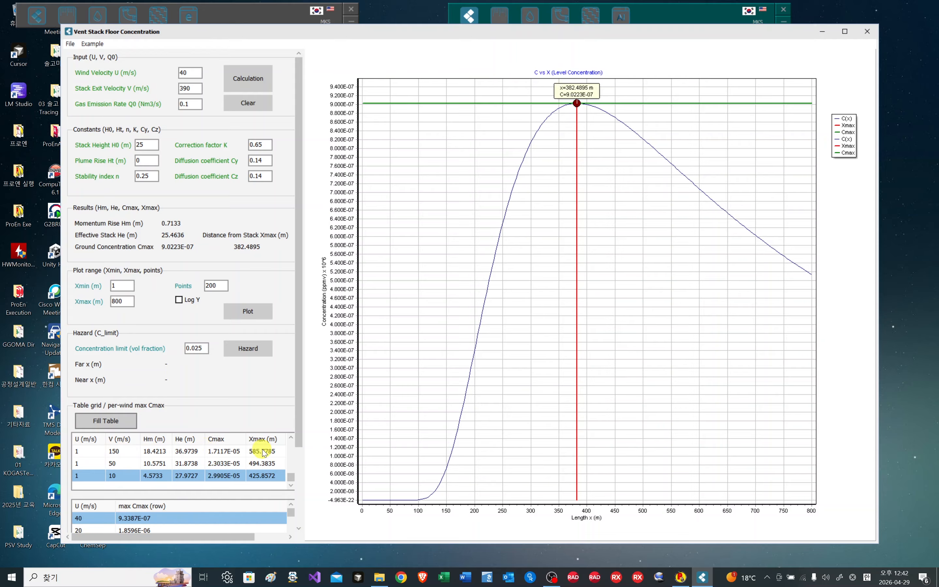
{"action": "scroll", "coordinate": [263, 453], "scroll_direction": "up", "scroll_amount": 10}
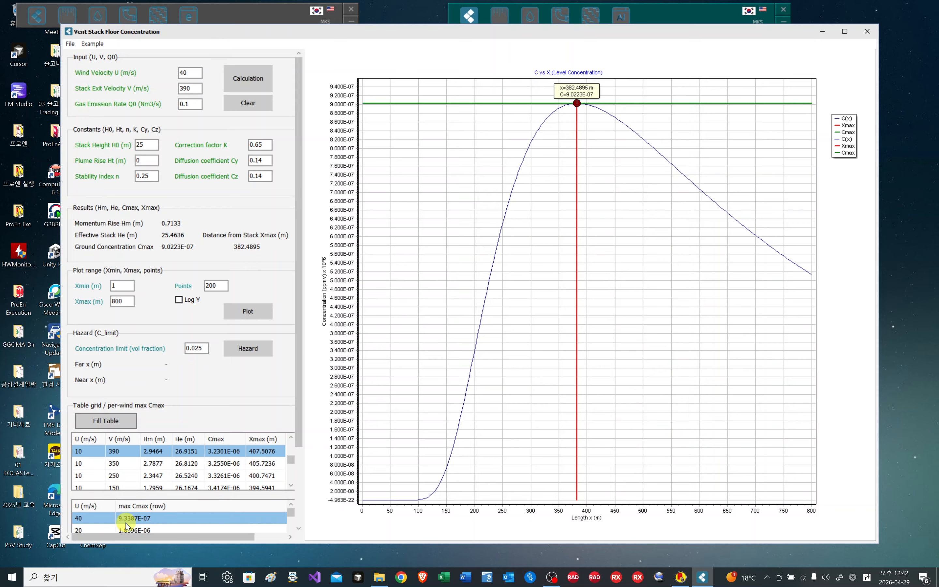
{"action": "scroll", "coordinate": [121, 525], "scroll_direction": "down", "scroll_amount": 2}
{"action": "scroll", "coordinate": [121, 526], "scroll_direction": "down", "scroll_amount": 1}
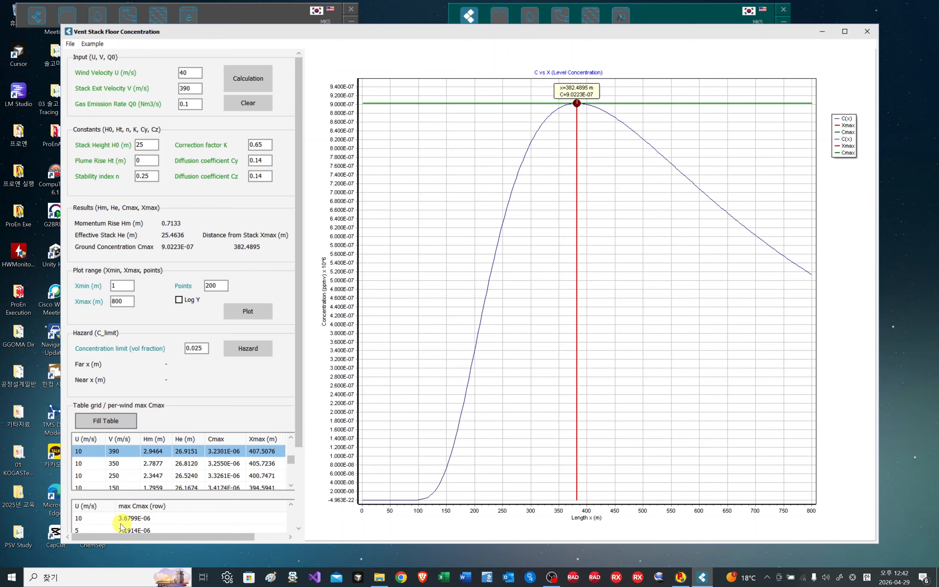
{"action": "scroll", "coordinate": [121, 526], "scroll_direction": "up", "scroll_amount": 2}
{"action": "left_click", "coordinate": [157, 519]}
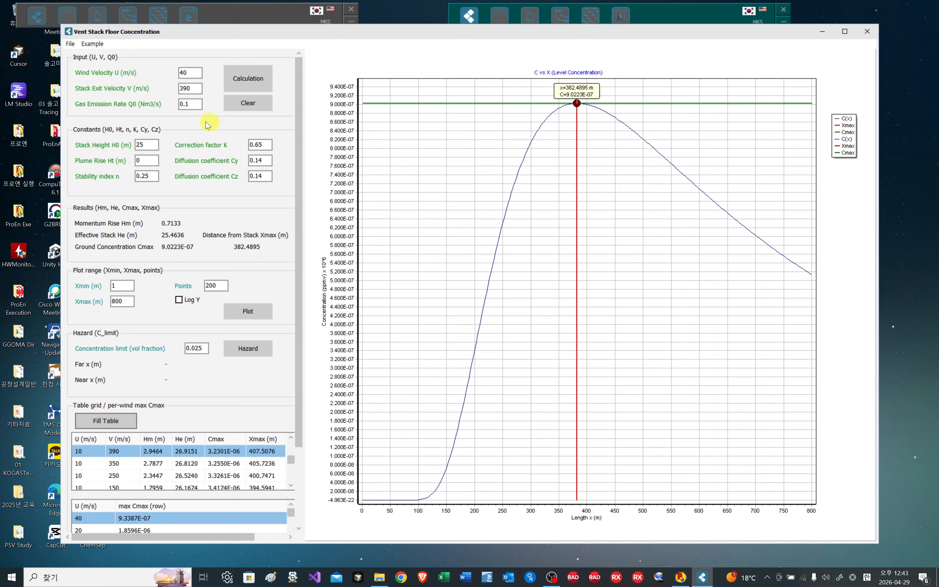
Step: Check the available file commands and close the Vent Stack Floor Concentration calculator
{"action": "left_click", "coordinate": [70, 45]}
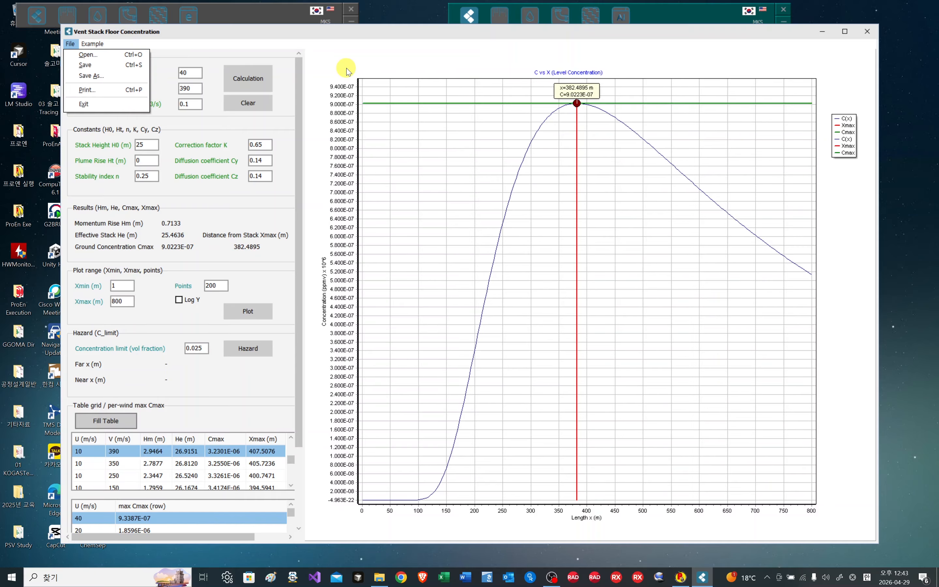
{"action": "left_click", "coordinate": [378, 33]}
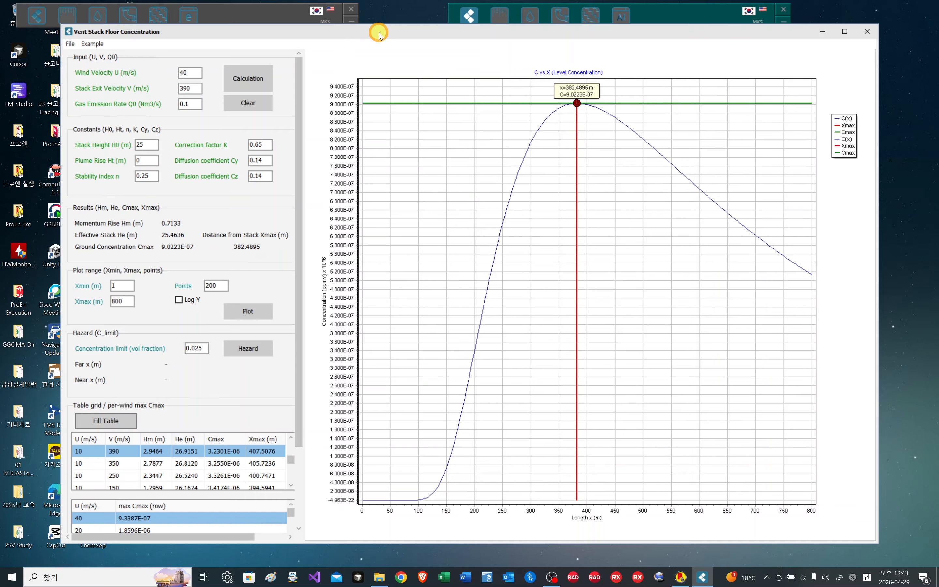
{"action": "left_click", "coordinate": [867, 31]}
Step: Open the Slurry Hydraulic Calculator from the piping category of the ProEn+ launcher and move its window toward the middle of the desktop
{"action": "left_click", "coordinate": [471, 15]}
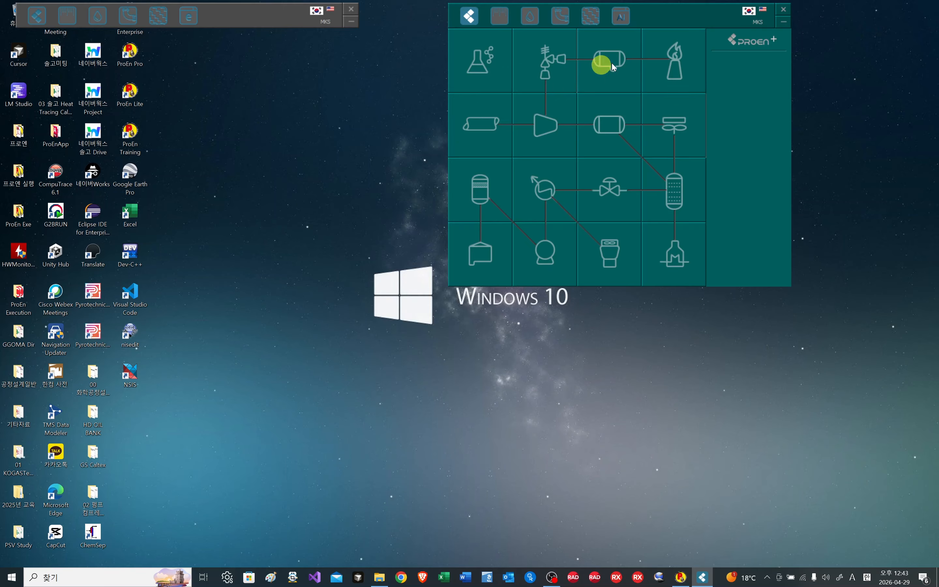
{"action": "left_click", "coordinate": [489, 127]}
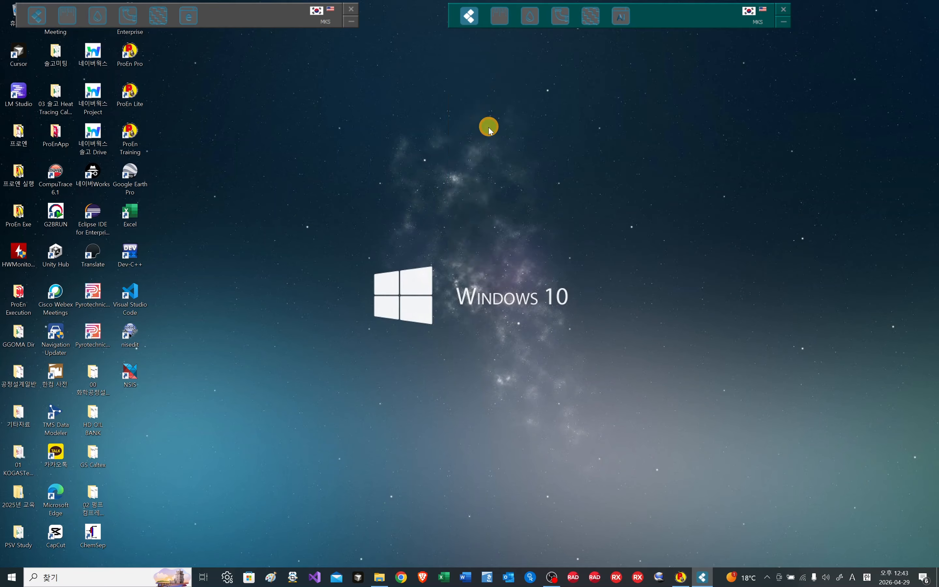
{"action": "left_click_drag", "start_coordinate": [389, 59], "coordinate": [686, 89]}
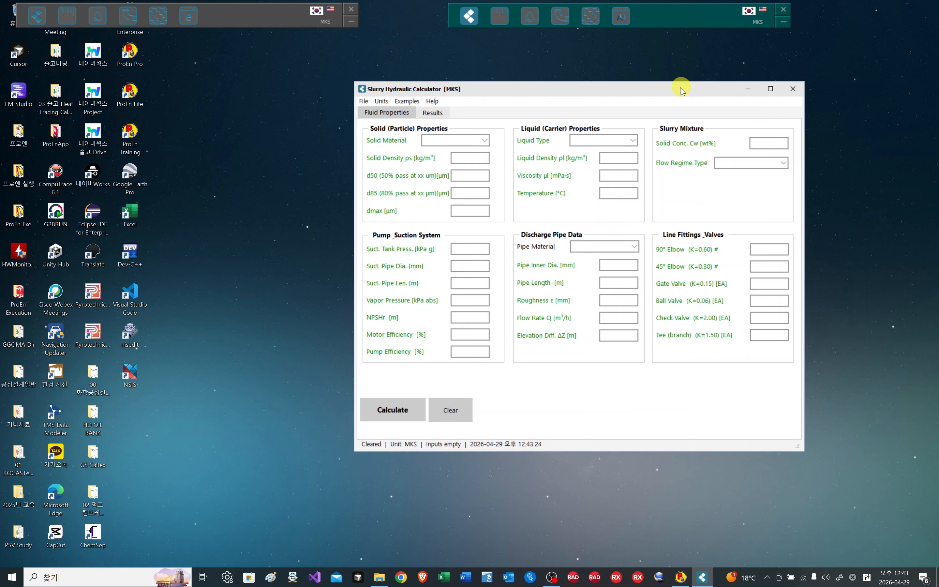
Step: Load Example 1, Coal Slurry DN150, and go over its particle size, liquid density and suction tank pressure inputs
{"action": "left_click", "coordinate": [416, 104]}
{"action": "left_click", "coordinate": [429, 113]}
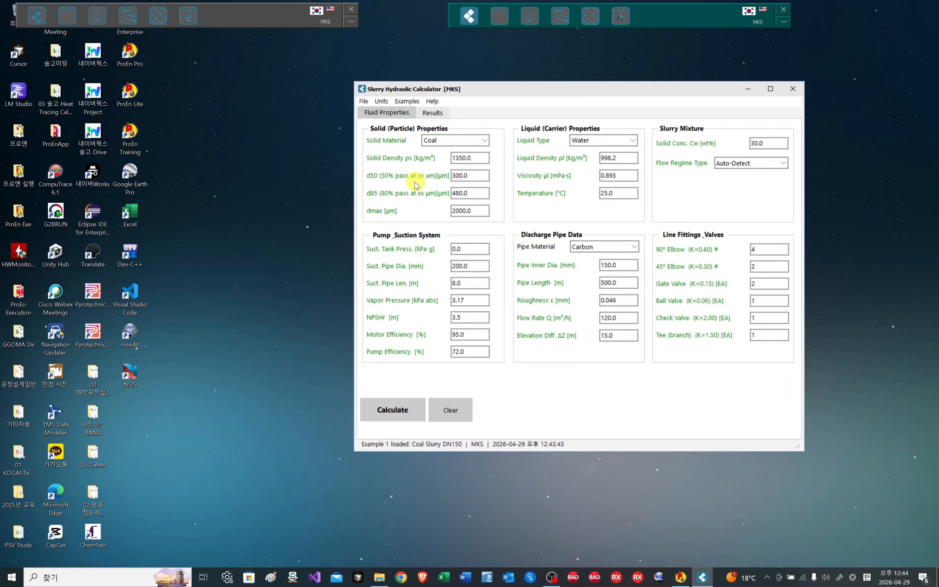
{"action": "left_click", "coordinate": [461, 180]}
{"action": "left_click", "coordinate": [465, 196]}
{"action": "left_click", "coordinate": [611, 157]}
{"action": "left_click", "coordinate": [478, 248]}
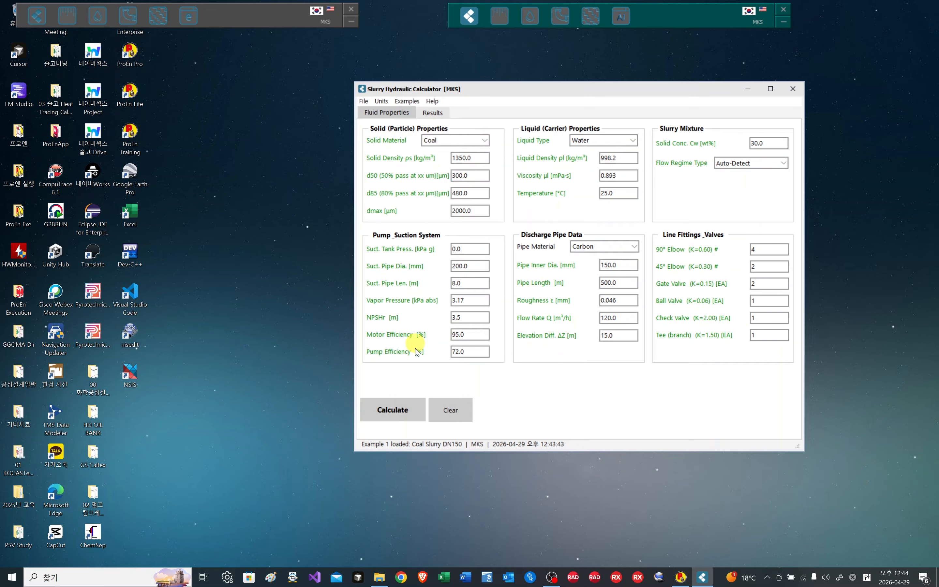
Step: Calculate the coal slurry hydraulics and, after viewing the results, return to the fluid properties inputs
{"action": "left_click", "coordinate": [398, 407]}
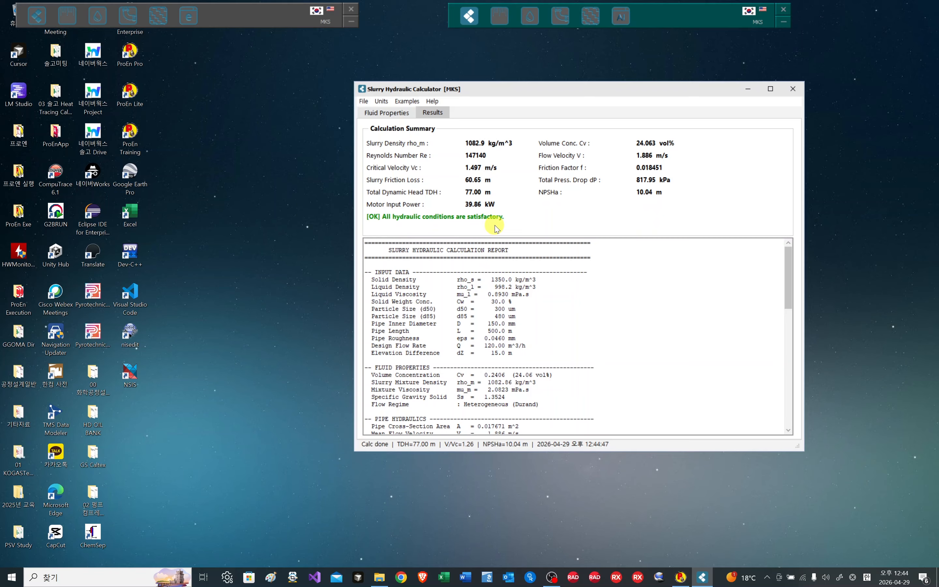
{"action": "left_click", "coordinate": [389, 113]}
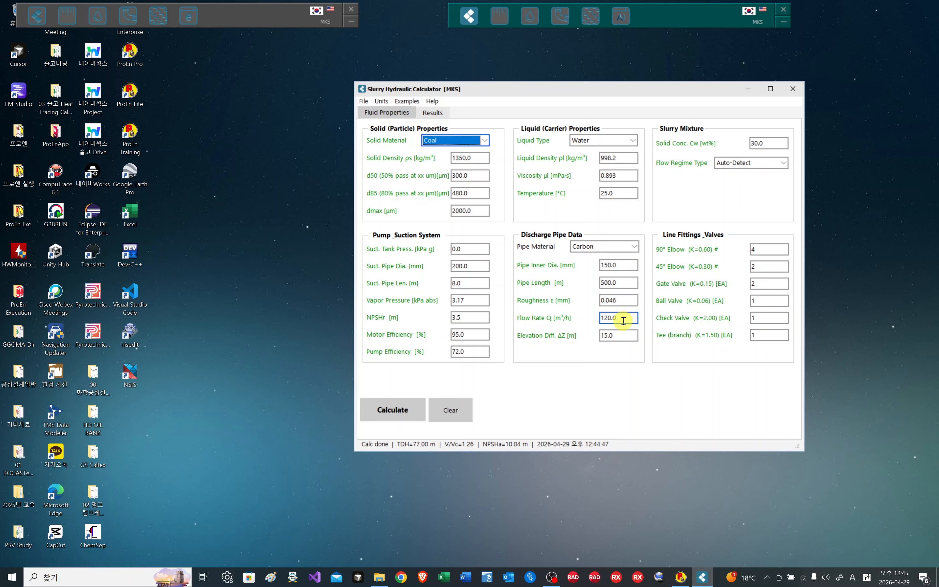
Step: Set the discharge flow rate of the coal slurry to 50 m³/h and recalculate the hydraulics
{"action": "left_click", "coordinate": [622, 319]}
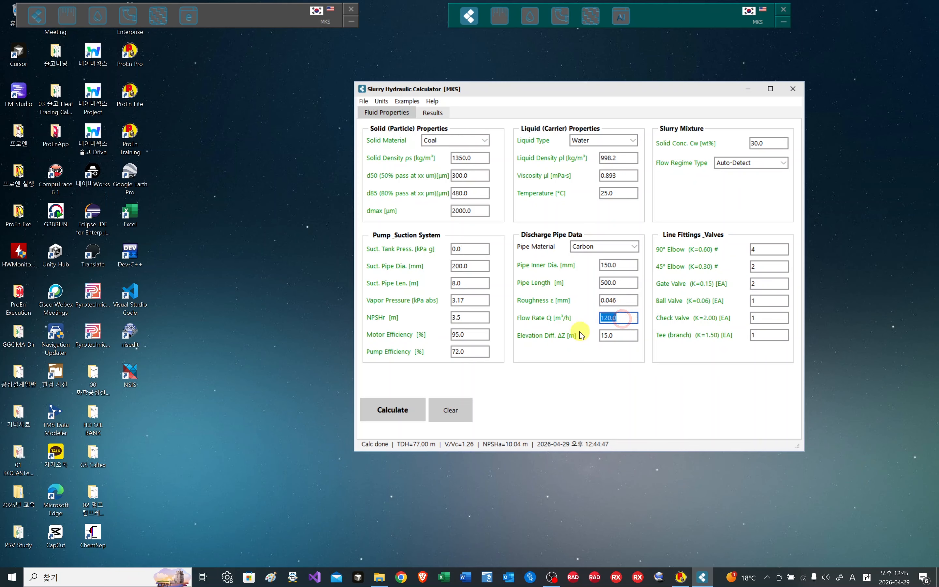
{"action": "type", "text": "50"}
{"action": "left_click", "coordinate": [392, 411]}
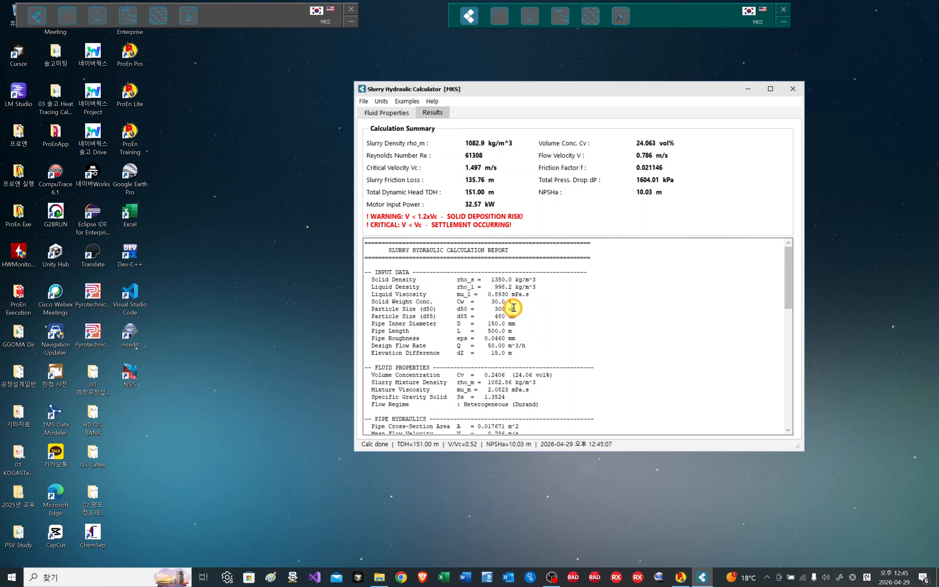
Step: Examine the full calculation report for the reduced flow, from the input data through deposition velocity, head loss and fitting losses
{"action": "scroll", "coordinate": [513, 307], "scroll_direction": "down", "scroll_amount": 5}
{"action": "scroll", "coordinate": [513, 307], "scroll_direction": "down", "scroll_amount": 8}
{"action": "scroll", "coordinate": [514, 308], "scroll_direction": "up", "scroll_amount": 15}
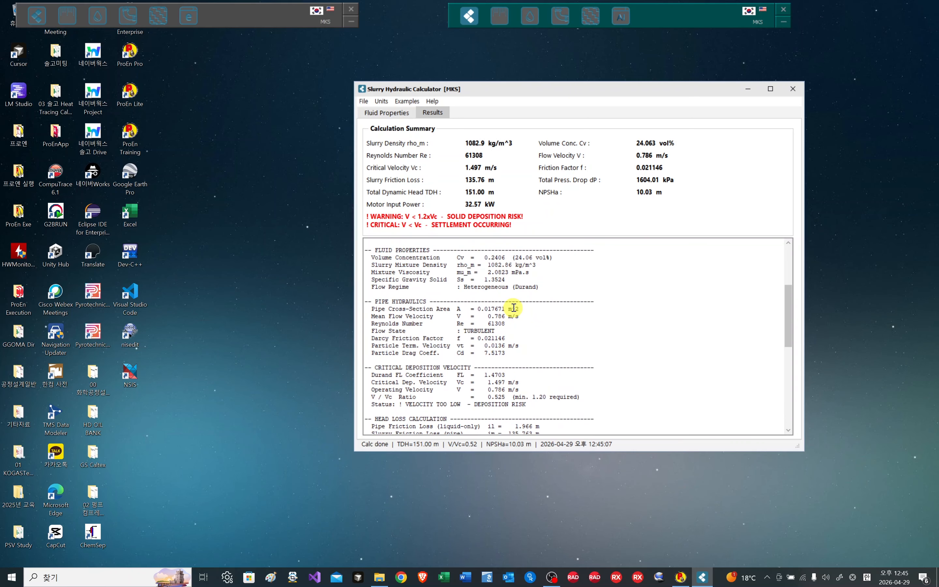
{"action": "scroll", "coordinate": [513, 308], "scroll_direction": "down", "scroll_amount": 6}
{"action": "scroll", "coordinate": [513, 308], "scroll_direction": "down", "scroll_amount": 7}
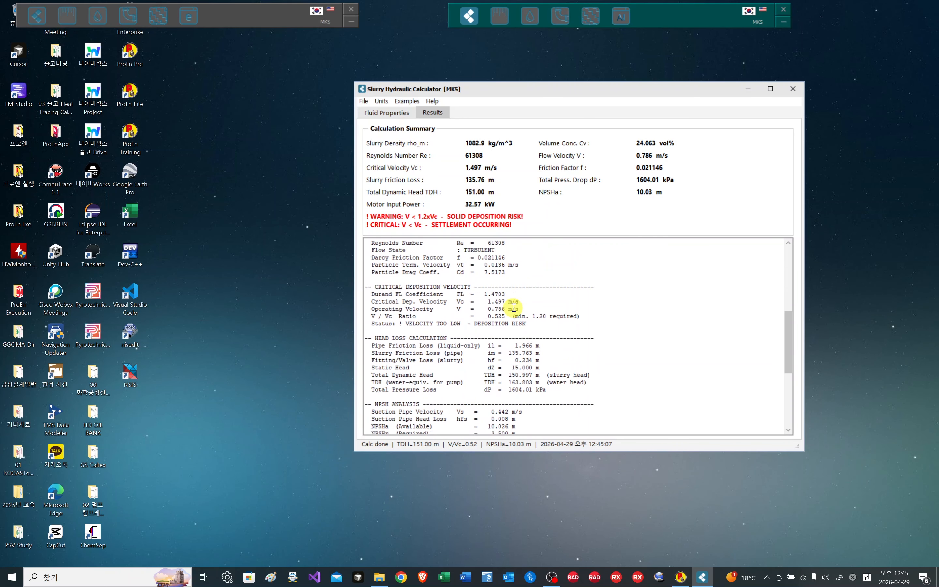
{"action": "scroll", "coordinate": [513, 307], "scroll_direction": "down", "scroll_amount": 3}
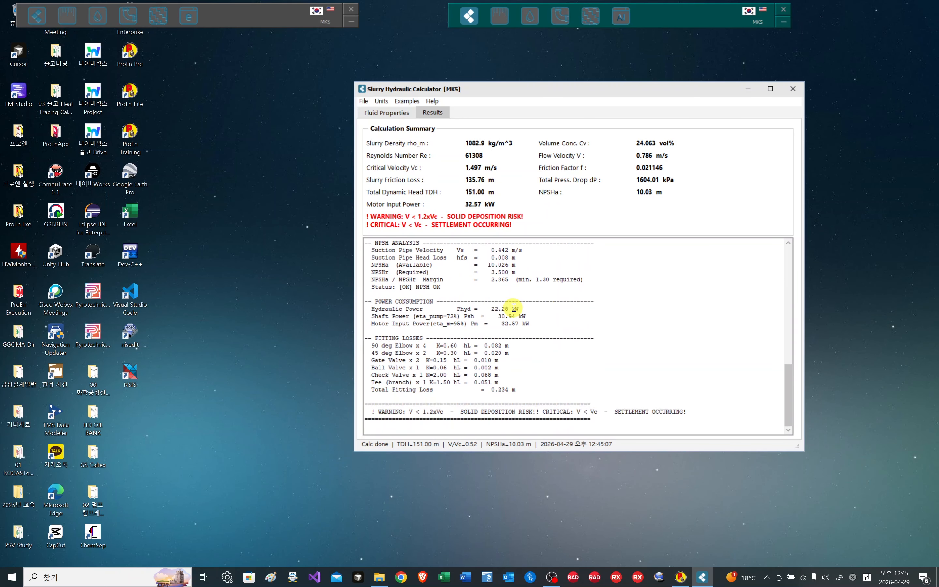
{"action": "scroll", "coordinate": [514, 307], "scroll_direction": "up", "scroll_amount": 16}
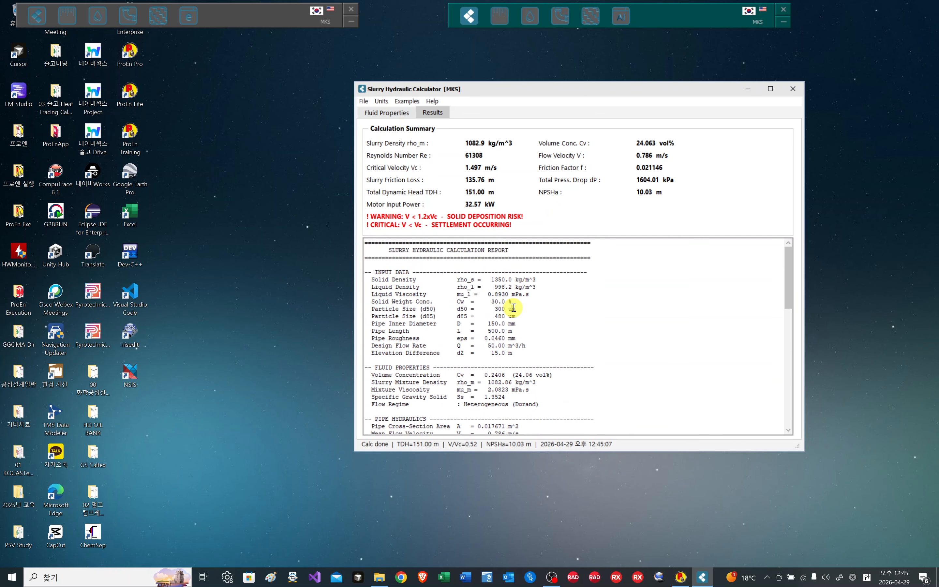
Step: Set the discharge flow rate to 120 m³/h and recalculate the slurry hydraulics
{"action": "left_click", "coordinate": [370, 113]}
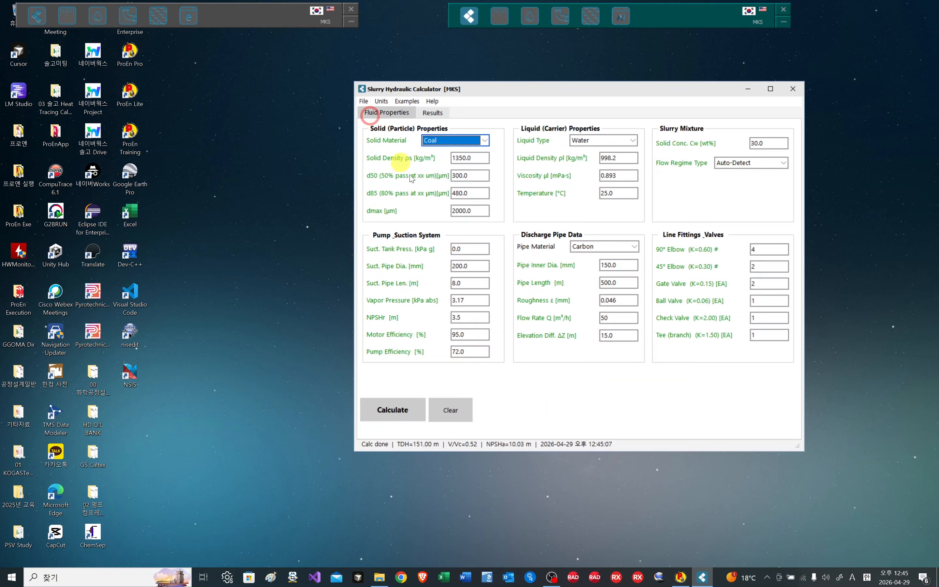
{"action": "left_click", "coordinate": [617, 318]}
{"action": "type", "text": "120"}
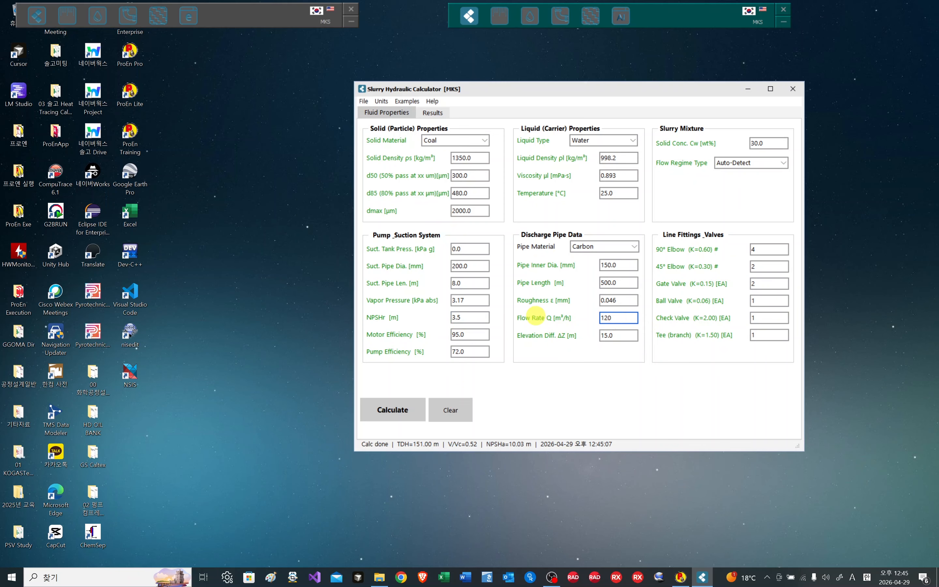
{"action": "left_click", "coordinate": [398, 403]}
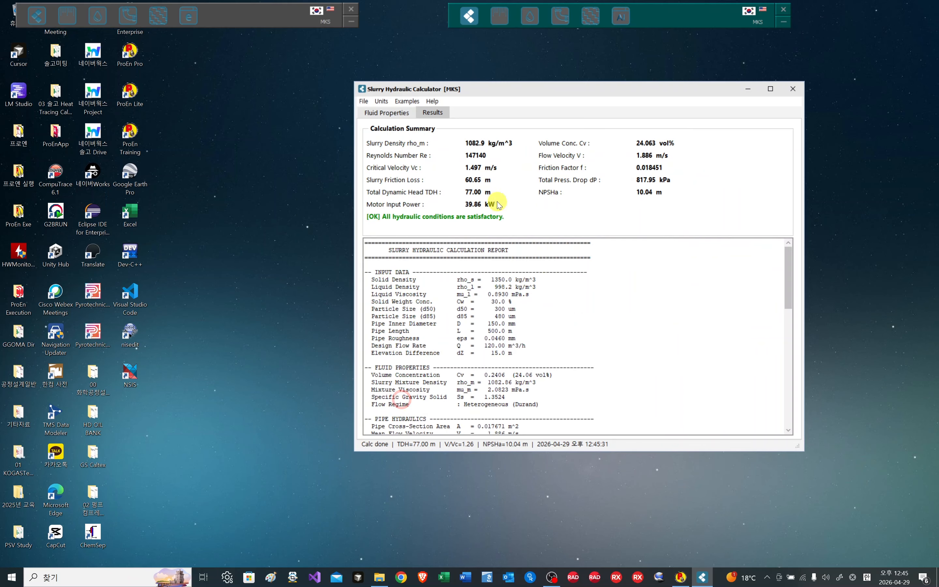
Step: Return to the fluid properties, switch the unit system to FPS (lb, ft, psi, gal/min) and recalculate
{"action": "left_click", "coordinate": [403, 114]}
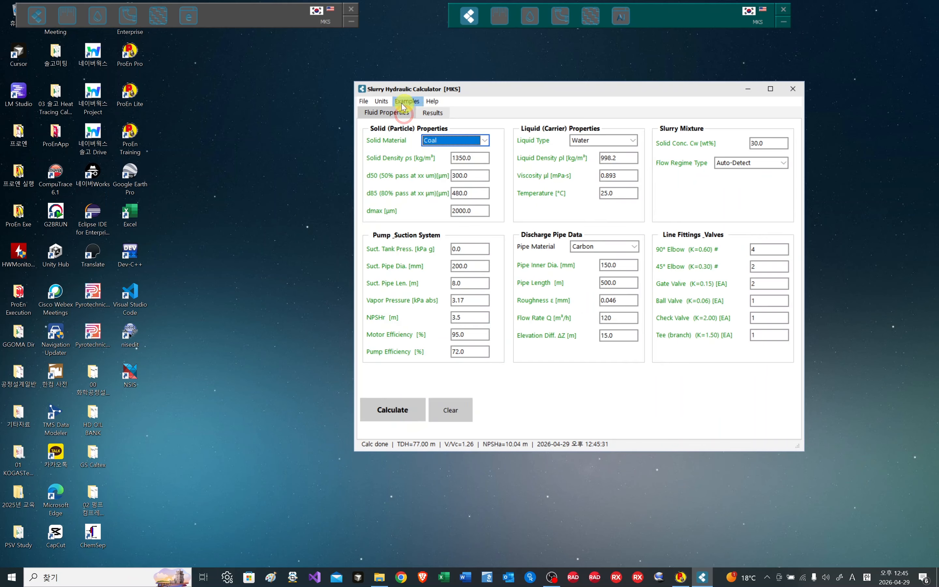
{"action": "left_click", "coordinate": [365, 102]}
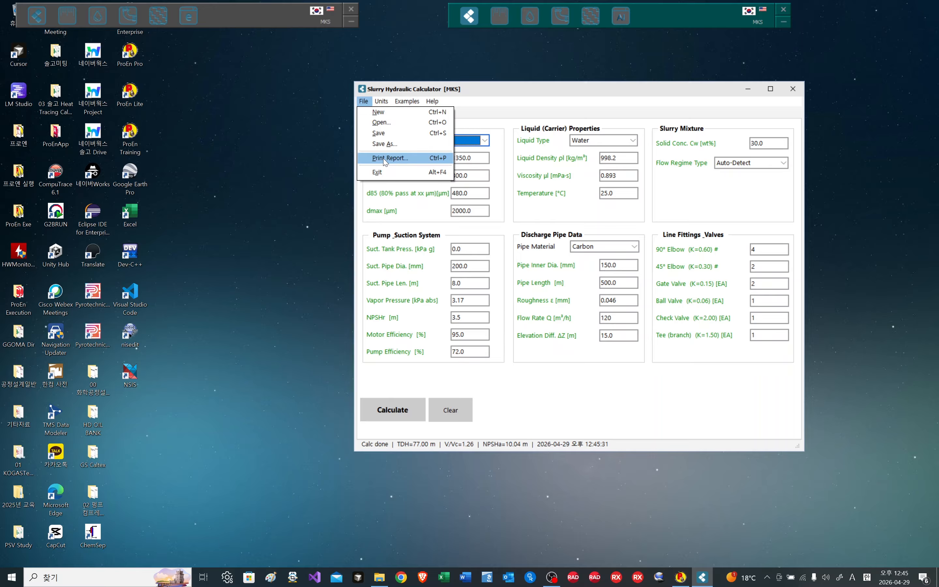
{"action": "mouse_move", "coordinate": [382, 102]}
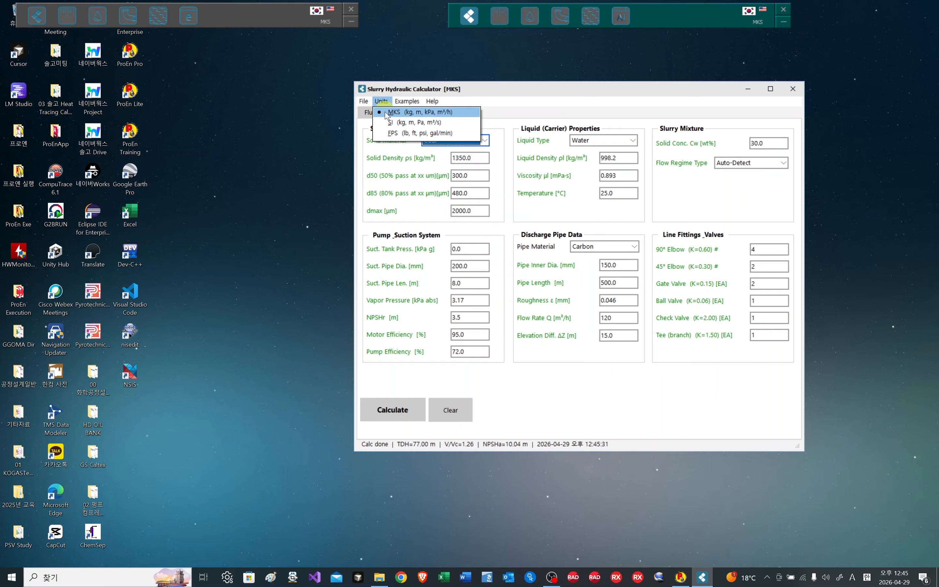
{"action": "left_click", "coordinate": [387, 134]}
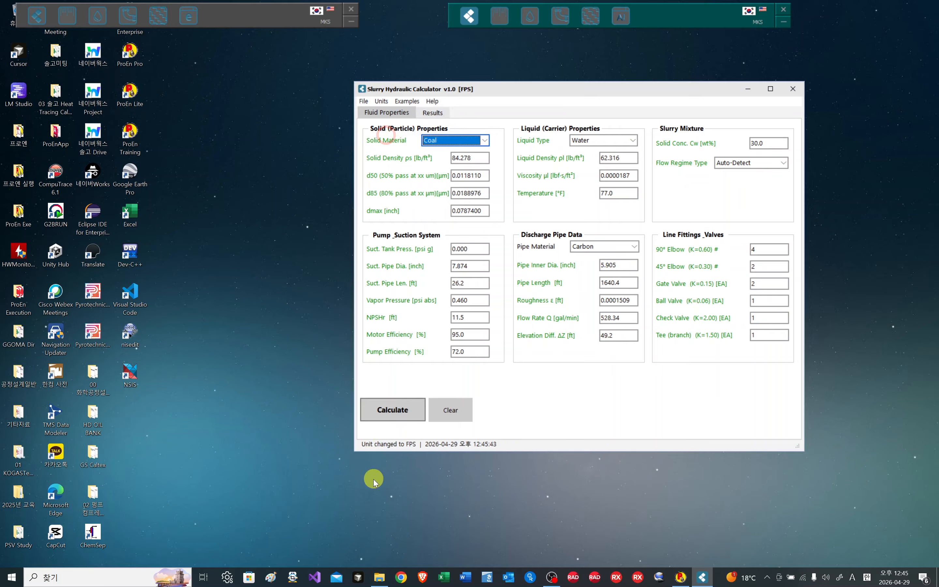
{"action": "left_click", "coordinate": [394, 405]}
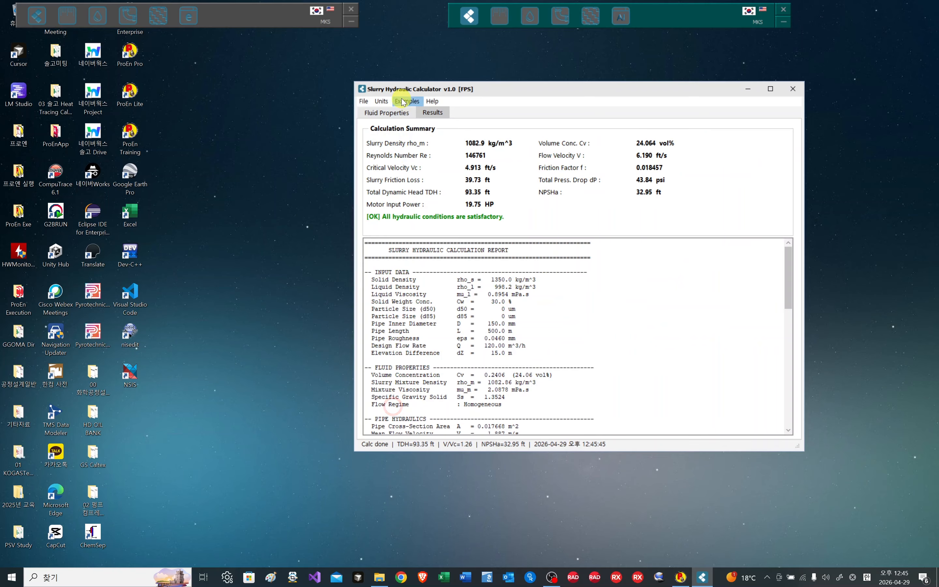
Step: Look over the available slurry examples, then view and dismiss the calculator's About information
{"action": "left_click", "coordinate": [387, 102]}
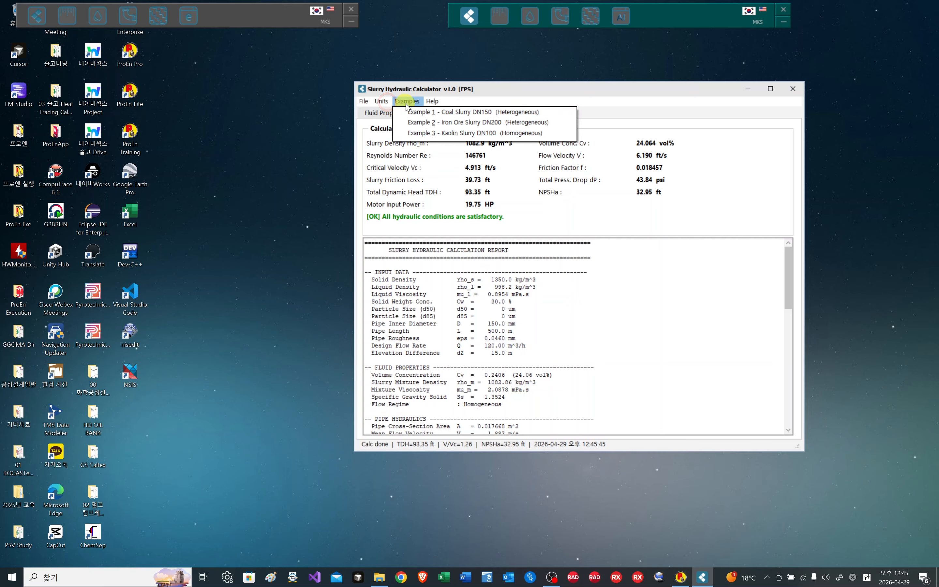
{"action": "mouse_move", "coordinate": [432, 105]}
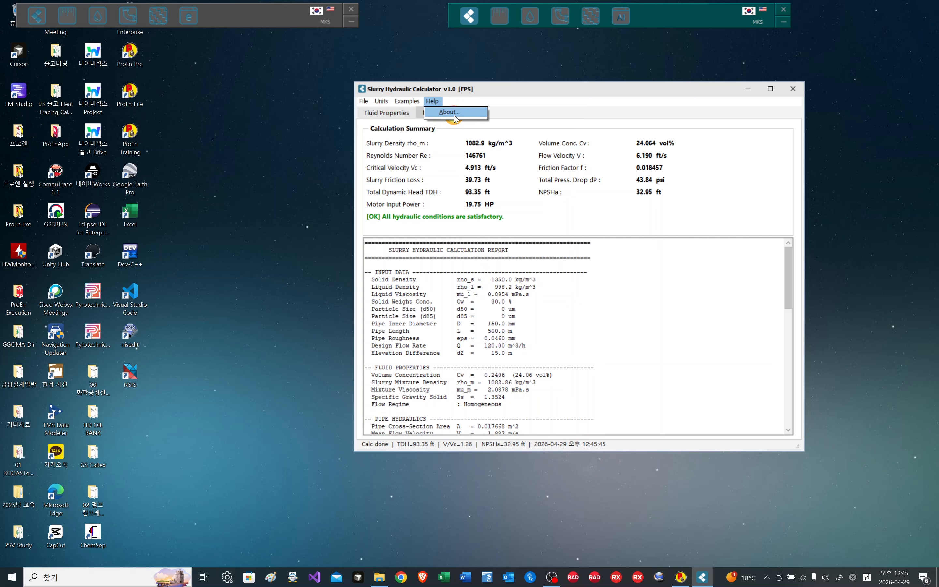
{"action": "left_click", "coordinate": [452, 113]}
{"action": "left_click", "coordinate": [469, 327]}
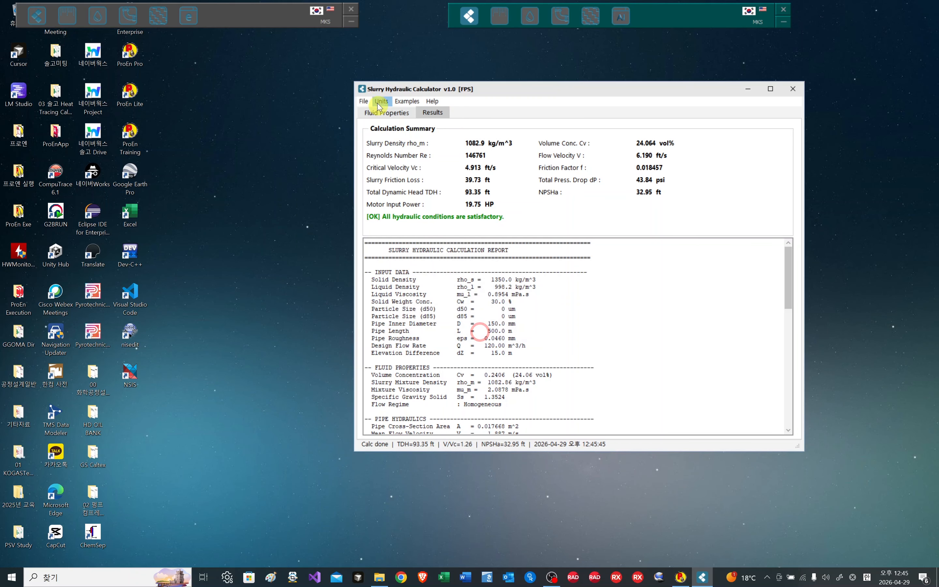
Step: Close the Slurry Hydraulic Calculator, exiting without saving the changes
{"action": "left_click", "coordinate": [366, 100]}
{"action": "left_click", "coordinate": [514, 308]}
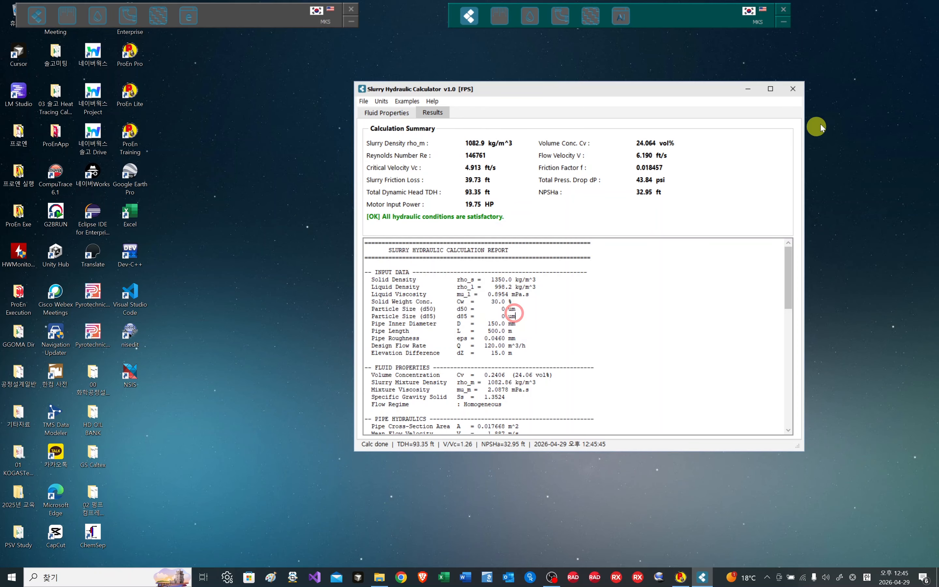
{"action": "left_click", "coordinate": [793, 88]}
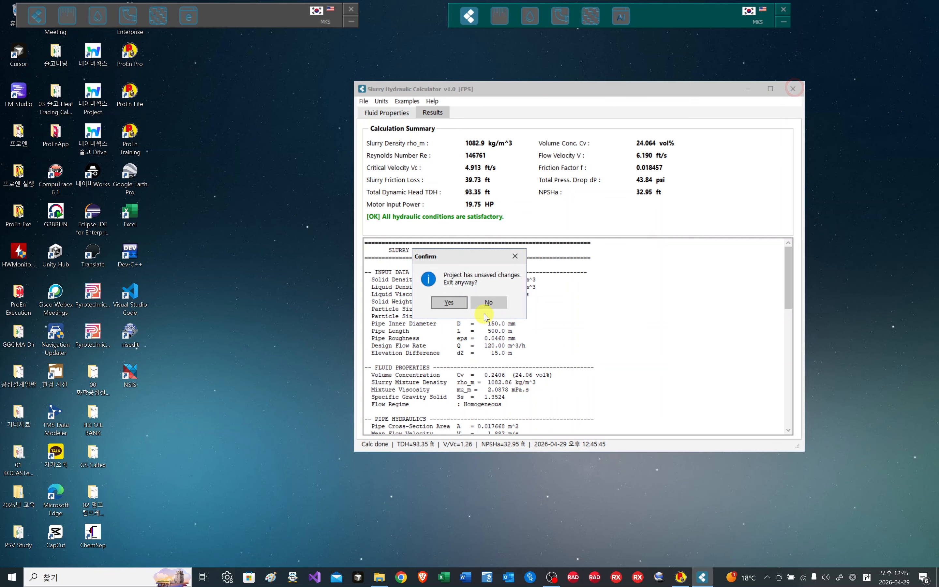
{"action": "left_click", "coordinate": [446, 305]}
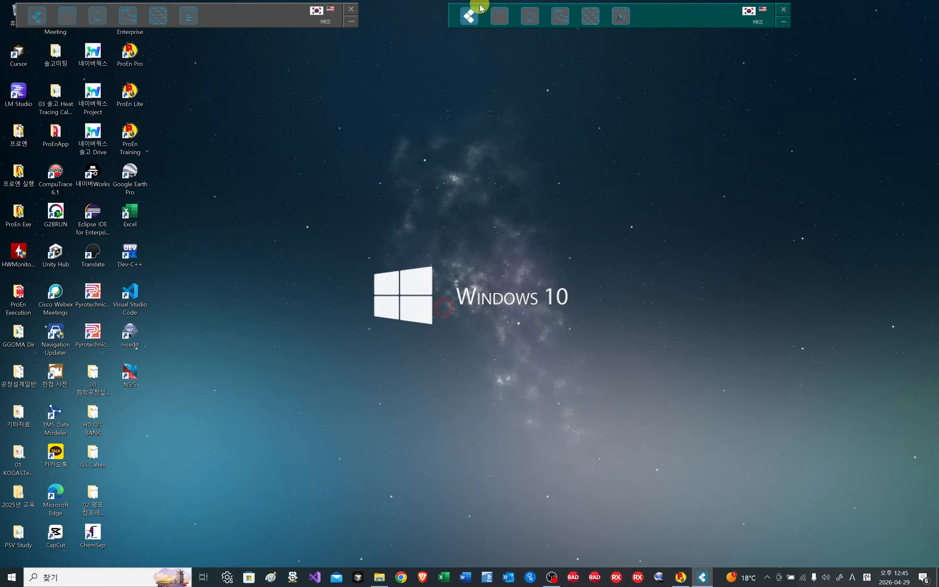
Step: Open the Centrifugal Compressor calculation from the compressor category of the ProEn+ launcher and move its window toward the middle of the desktop
{"action": "left_click", "coordinate": [472, 16]}
{"action": "left_click", "coordinate": [466, 23]}
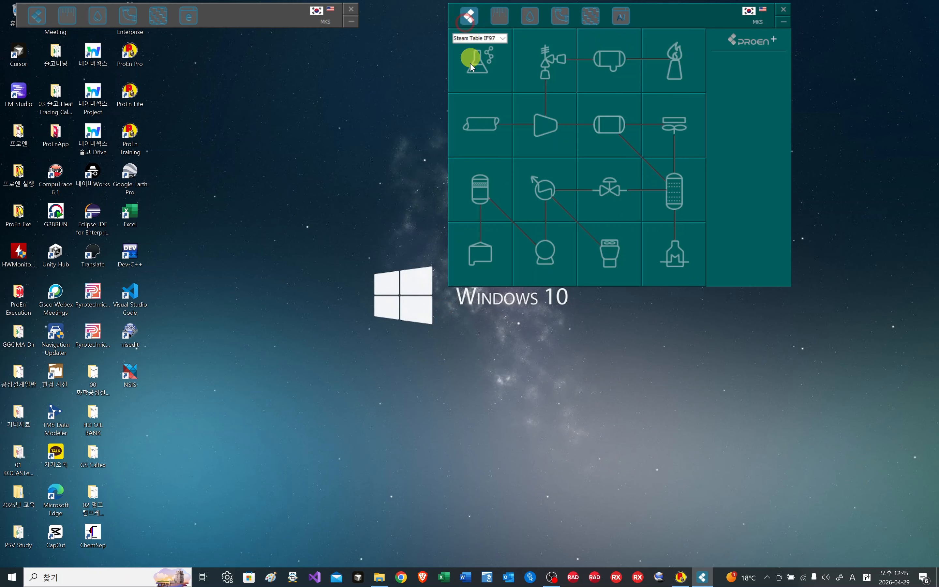
{"action": "mouse_move", "coordinate": [468, 134]}
{"action": "mouse_move", "coordinate": [557, 123]}
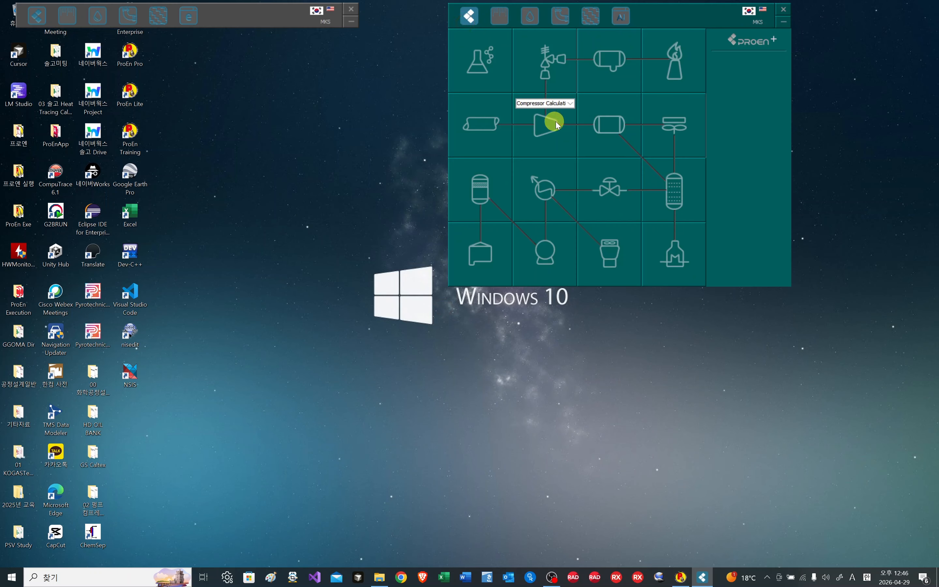
{"action": "left_click", "coordinate": [570, 103]}
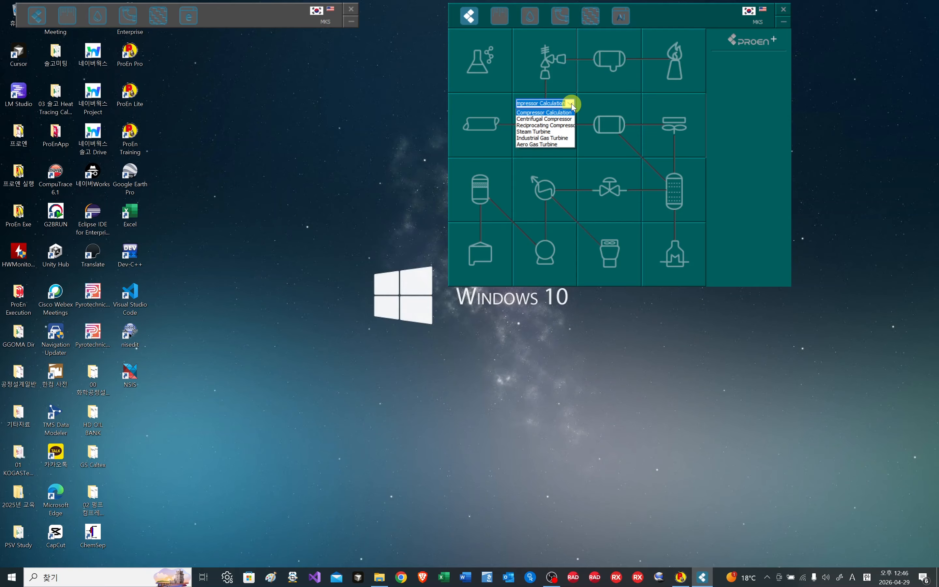
{"action": "left_click", "coordinate": [559, 118]}
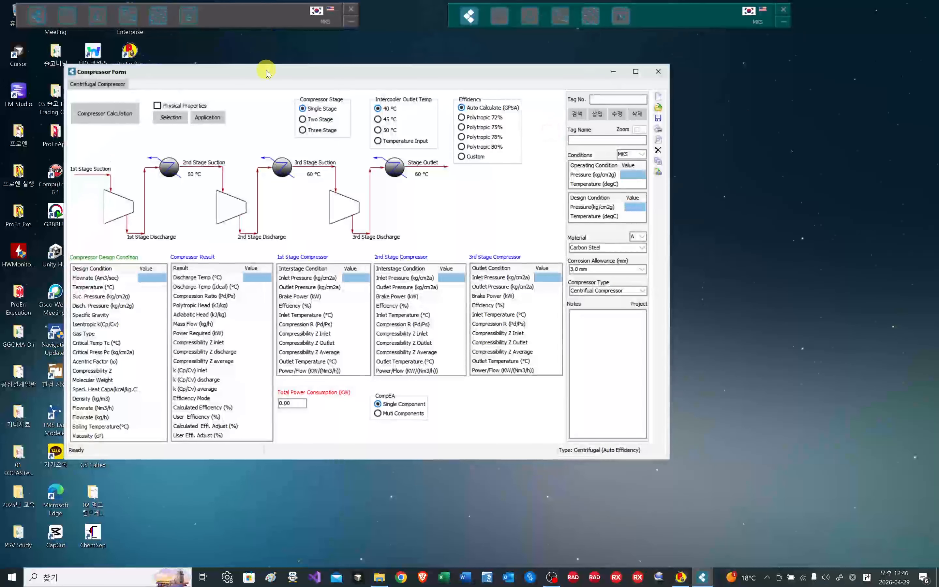
{"action": "left_click_drag", "start_coordinate": [264, 70], "coordinate": [484, 64]}
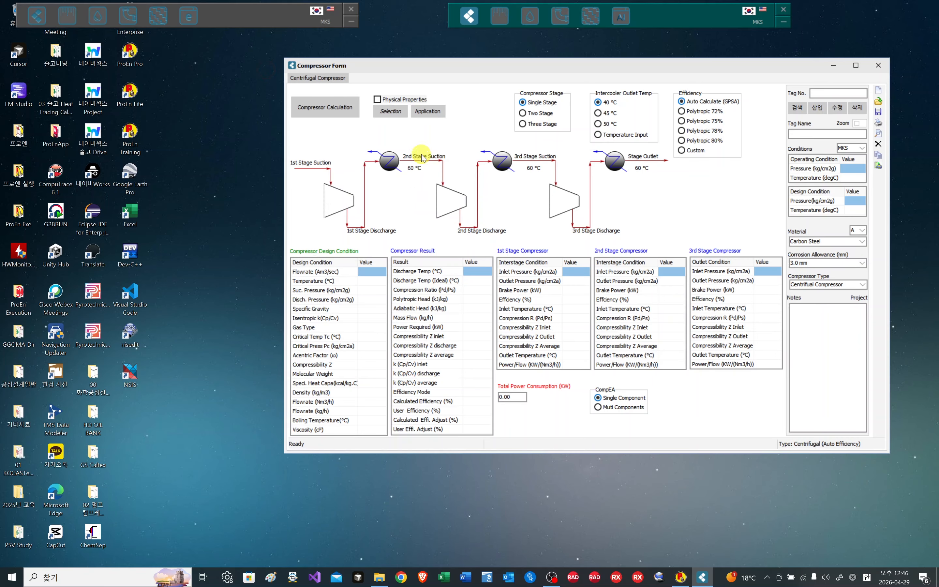
Step: Select the PSV-101 Methane PSV record from the stored physical properties and apply it to the compressor design conditions
{"action": "left_click", "coordinate": [392, 112]}
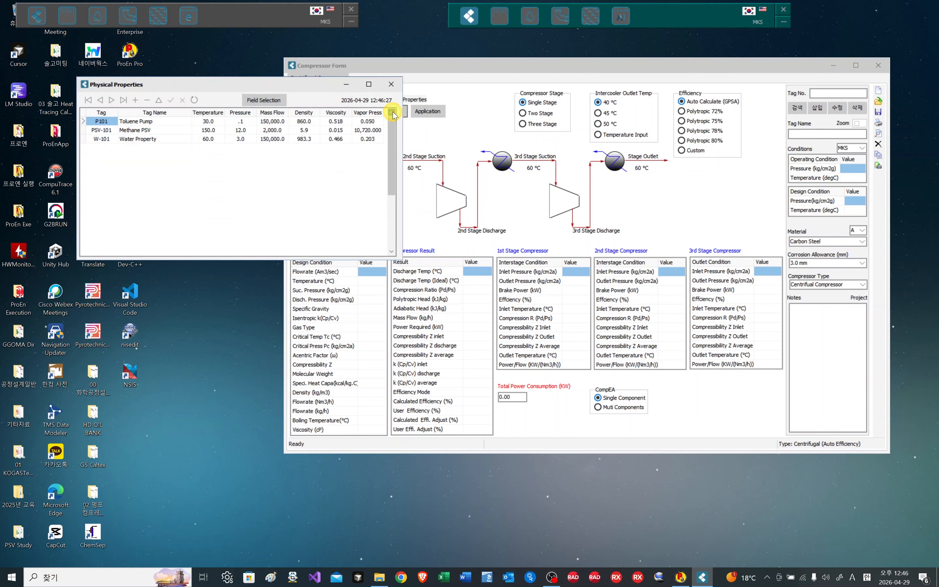
{"action": "left_click", "coordinate": [104, 131]}
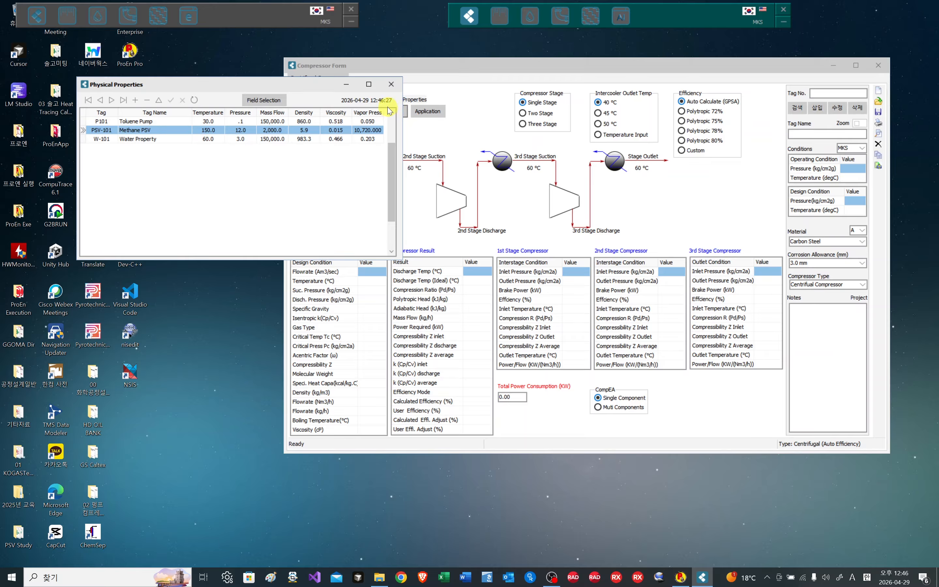
{"action": "left_click", "coordinate": [391, 85]}
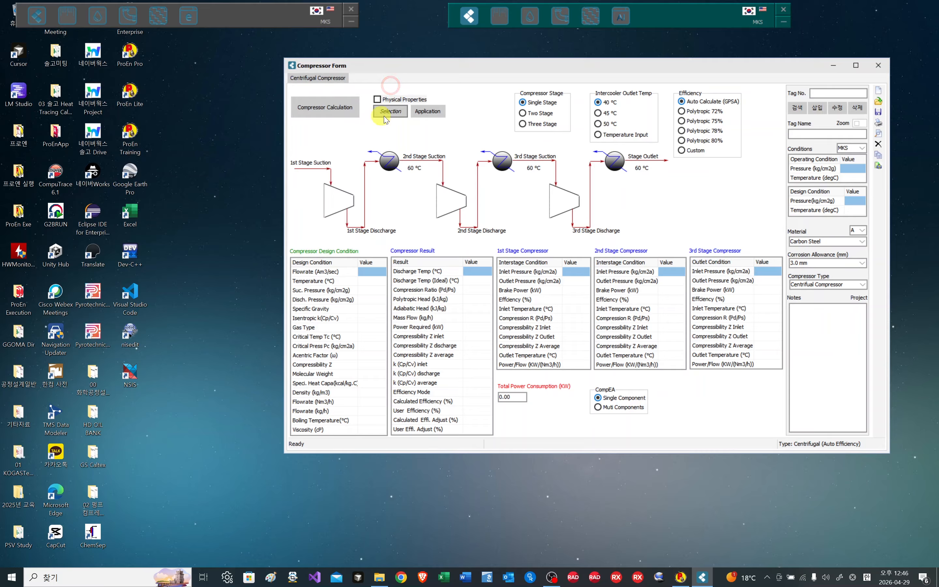
{"action": "left_click", "coordinate": [442, 118]}
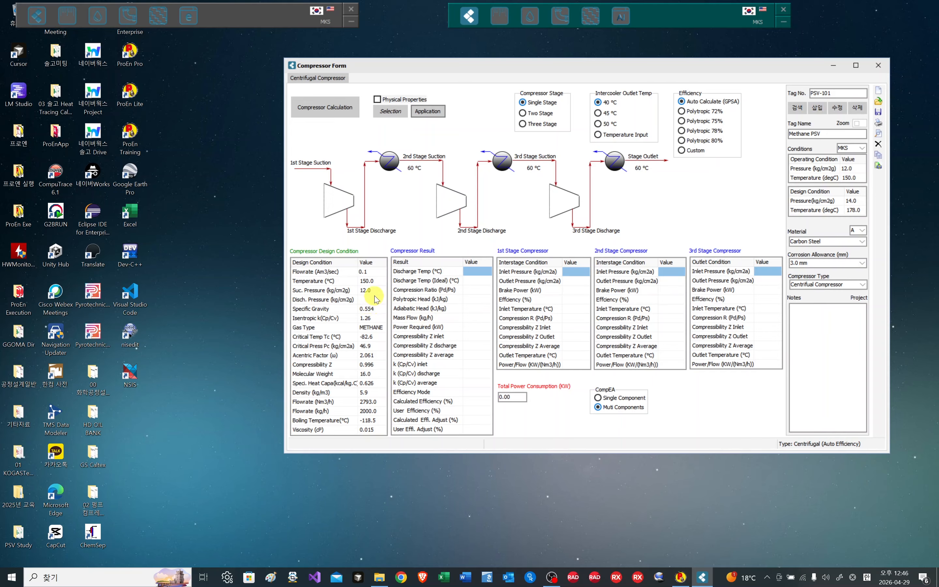
Step: Check the temperature and suction pressure in the compressor design conditions, then close the Compressor Form
{"action": "left_click", "coordinate": [379, 284]}
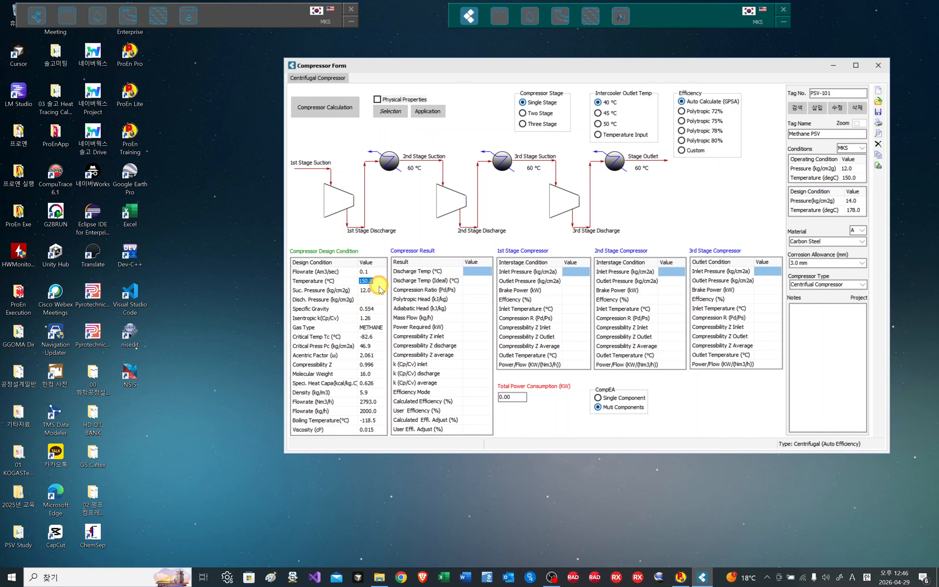
{"action": "left_click", "coordinate": [377, 292]}
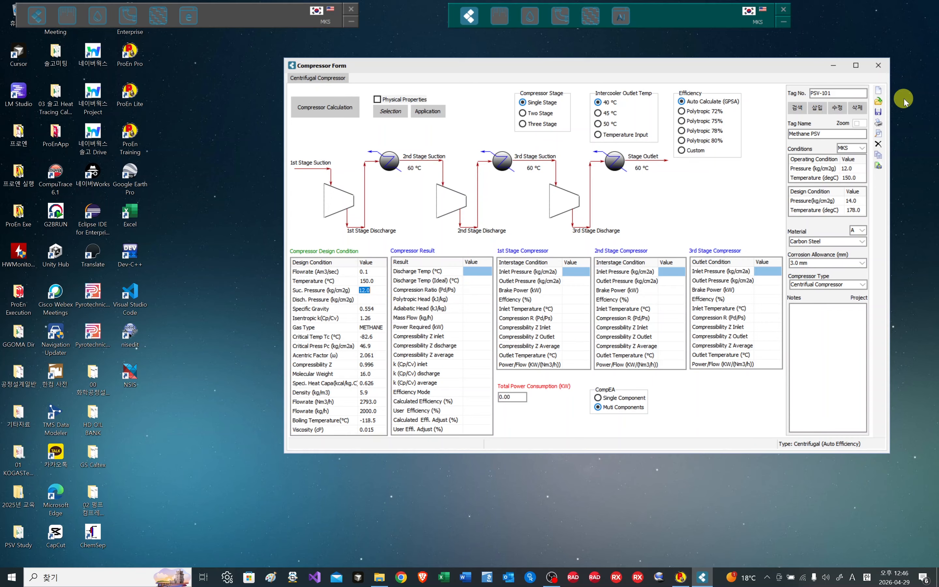
{"action": "left_click", "coordinate": [888, 68]}
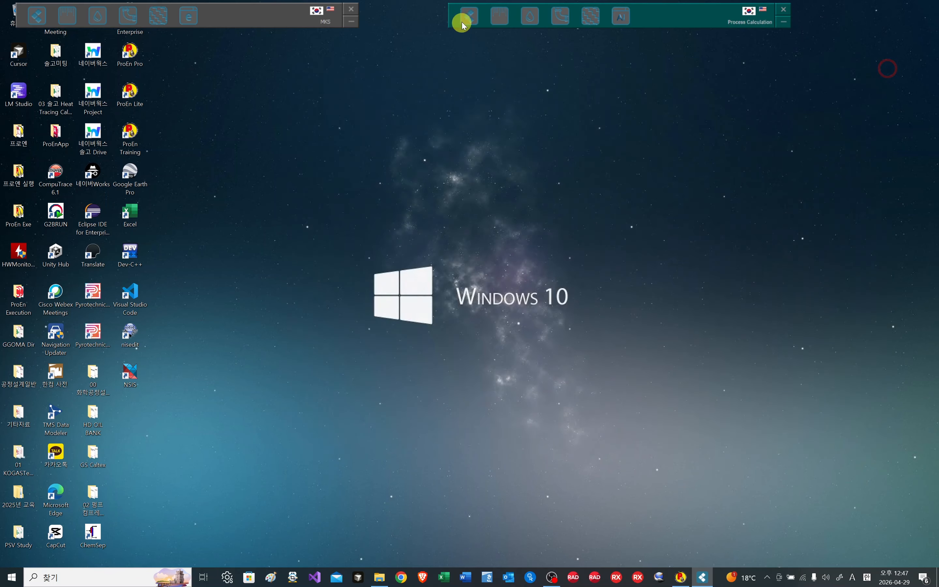
Step: Check the Steam Table IF97 option in the ProEn+ launcher's property category and open the Physical Properties program
{"action": "left_click", "coordinate": [470, 17]}
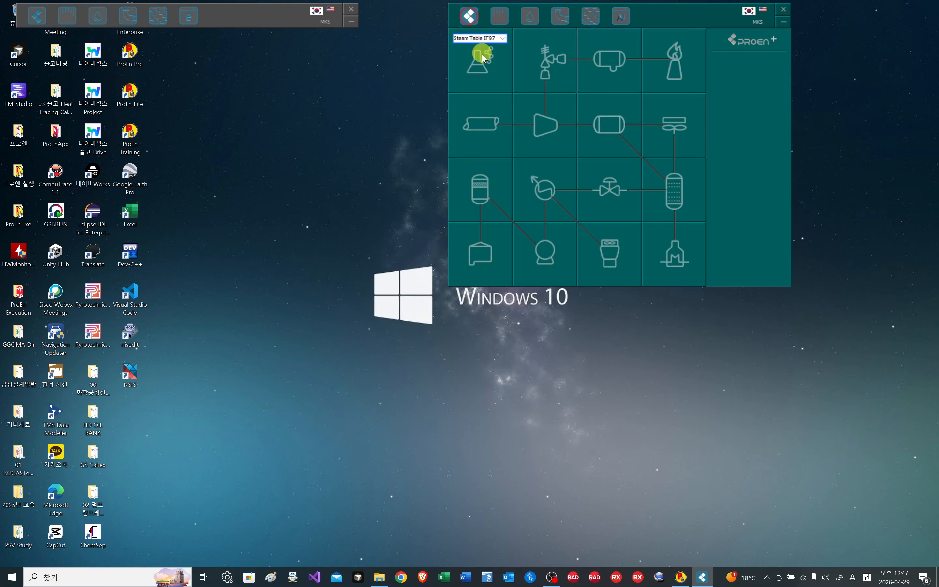
{"action": "left_click", "coordinate": [488, 38]}
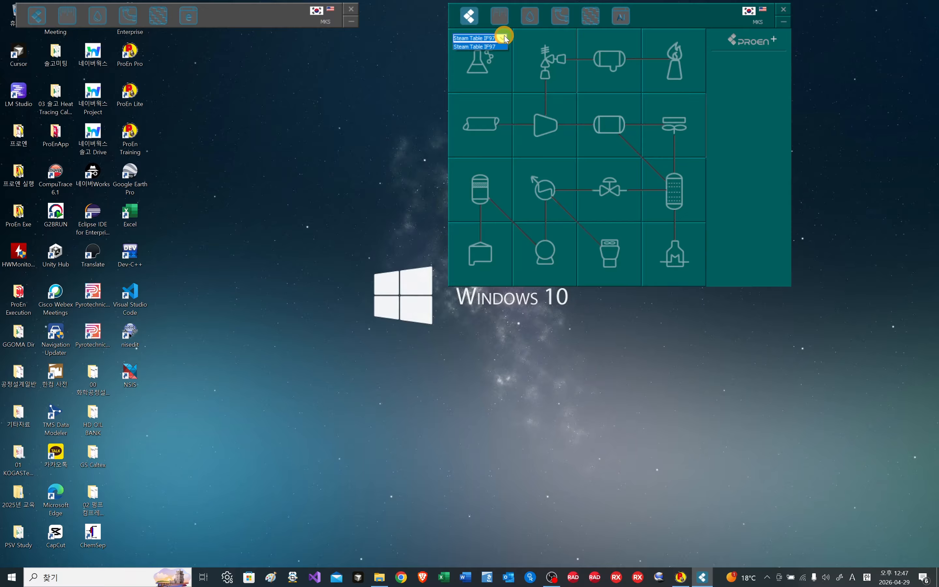
{"action": "left_click", "coordinate": [488, 47]}
{"action": "left_click", "coordinate": [482, 69]}
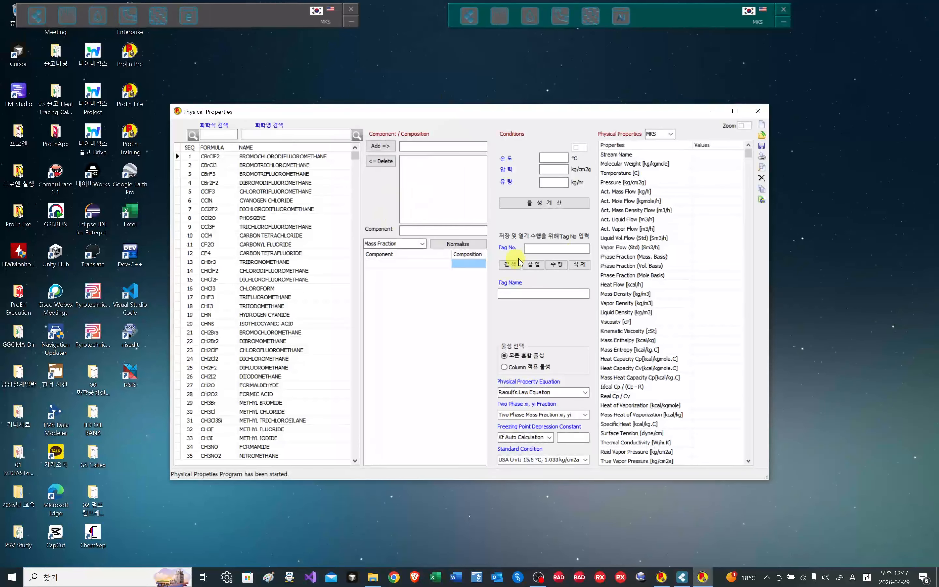
Step: Copy the PSV-101 tag from the stored physical property records and use it as the Tag No. to retrieve that record
{"action": "left_click", "coordinate": [762, 167]}
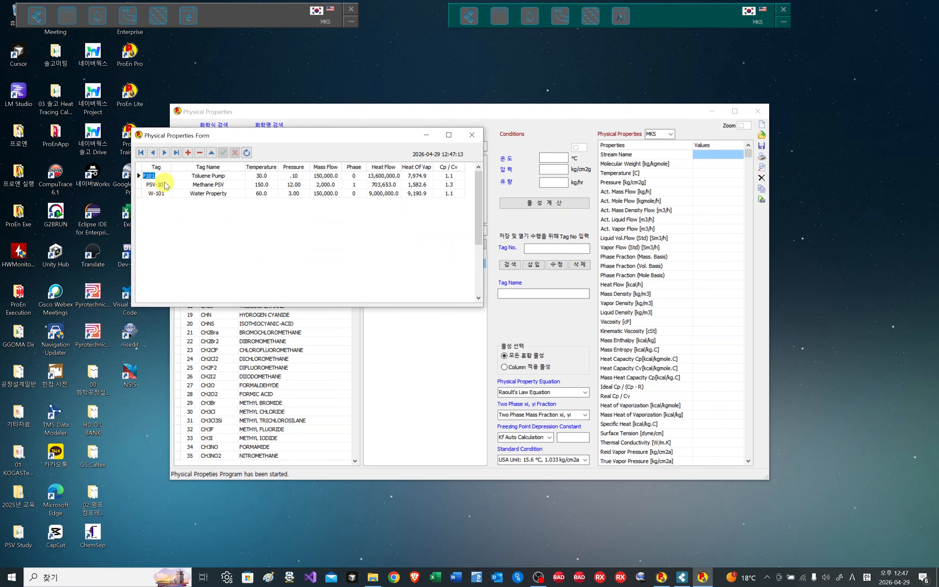
{"action": "left_click", "coordinate": [165, 185]}
{"action": "key", "text": "ctrl+c"}
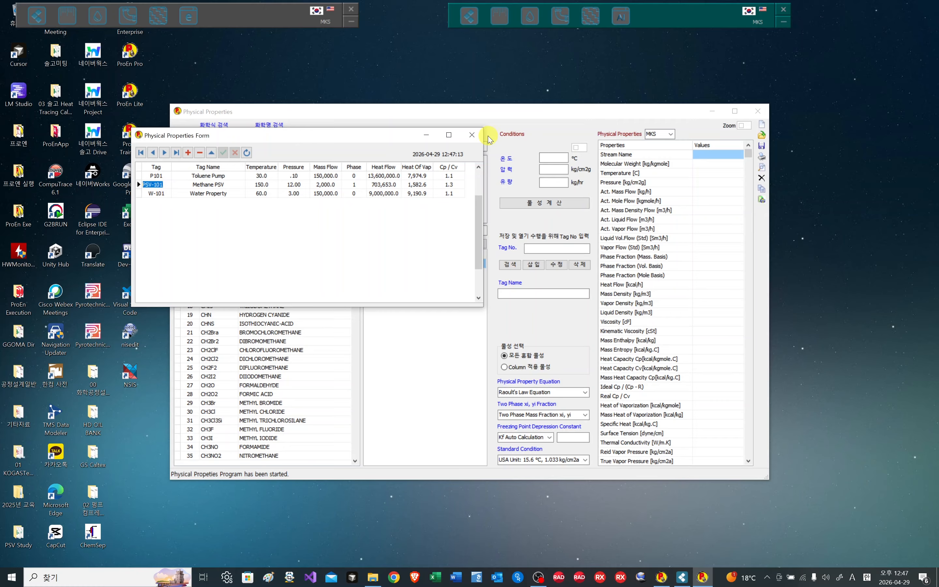
{"action": "left_click", "coordinate": [473, 135]}
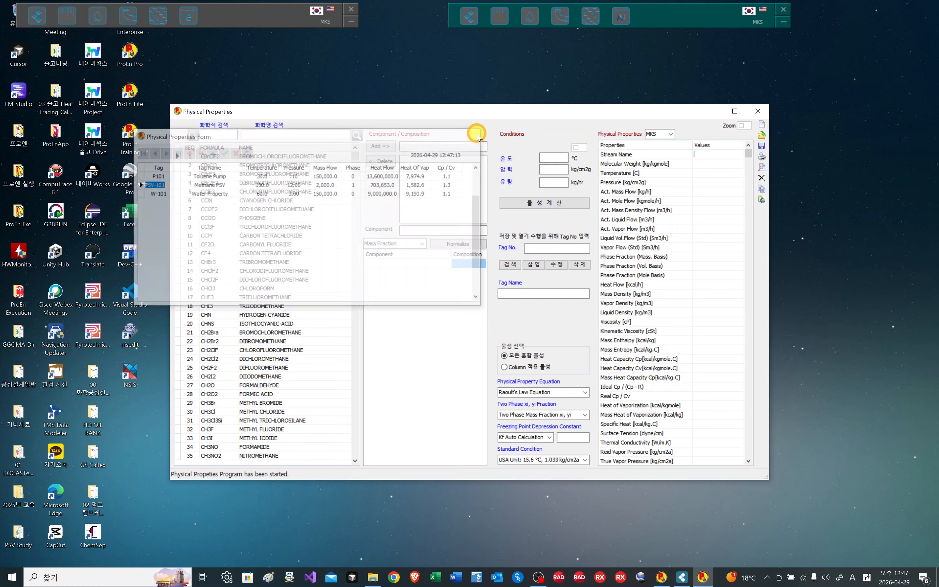
{"action": "left_click", "coordinate": [533, 248]}
{"action": "key", "text": "ctrl+v"}
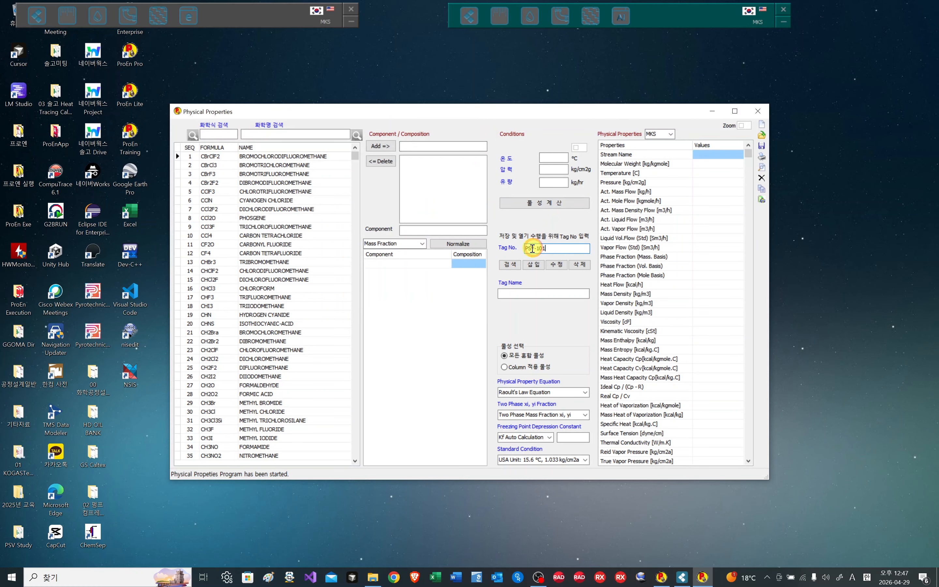
{"action": "left_click", "coordinate": [510, 264]}
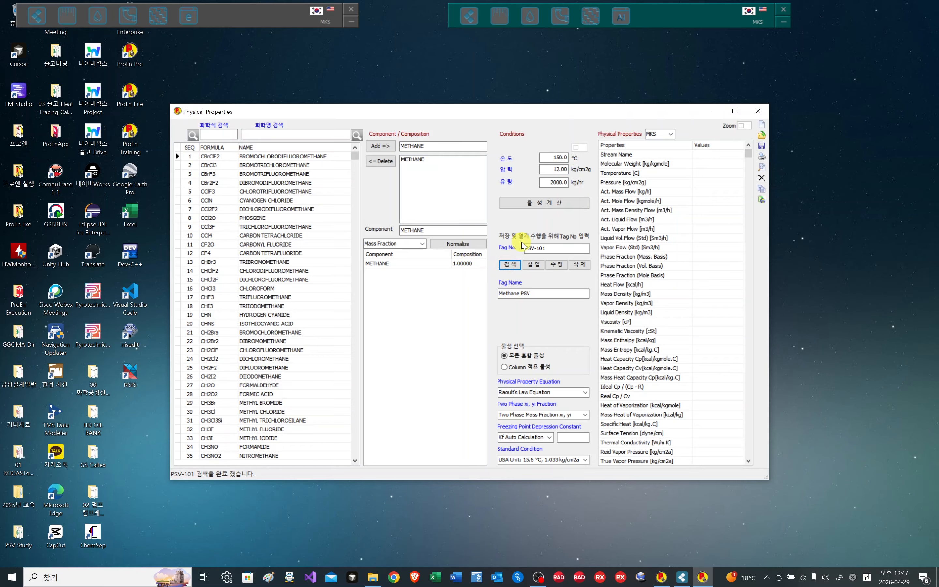
Step: Set the methane stream's temperature to 25 °C and pressure to 0.5 kg/cm2g, and calculate its physical properties
{"action": "left_click", "coordinate": [548, 157]}
{"action": "type", "text": "25"}
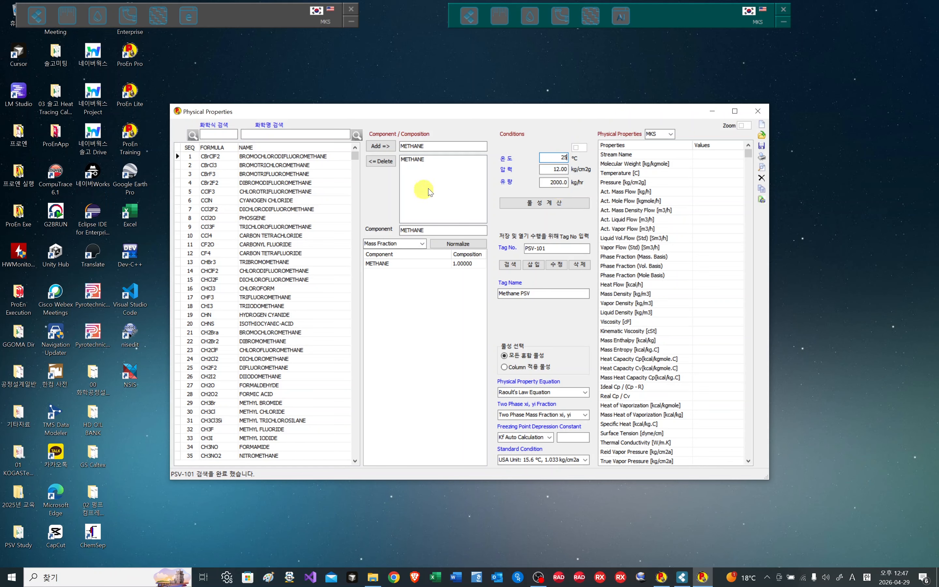
{"action": "left_click", "coordinate": [546, 170]}
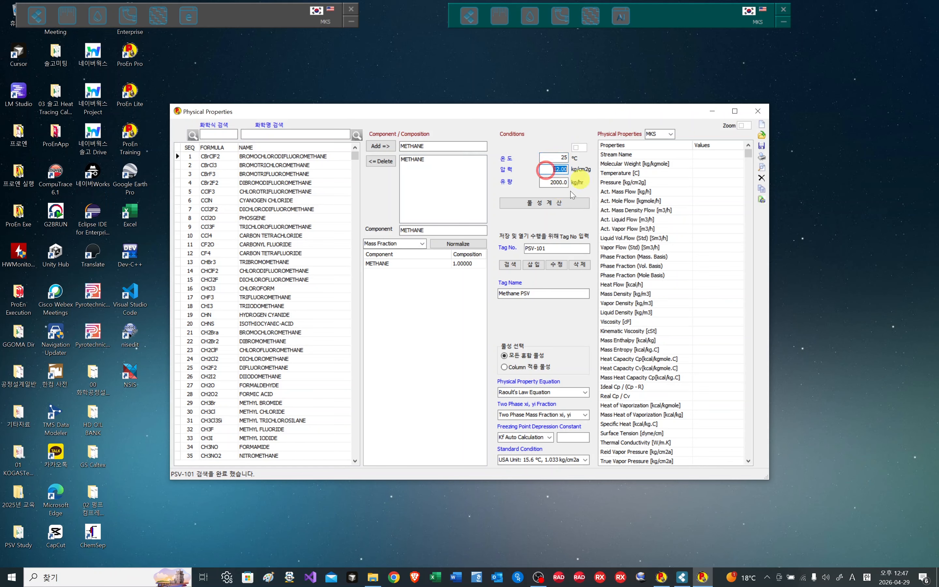
{"action": "type", "text": "0.5"}
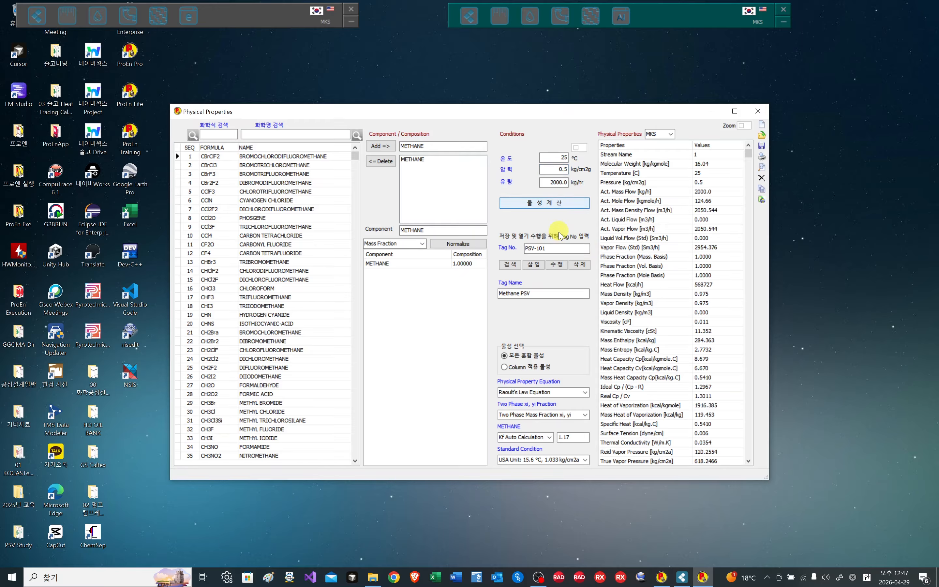
Step: Insert the stream into the database as tag C101 with the name Methane Compressor, and close the Physical Properties program
{"action": "left_click", "coordinate": [557, 248]}
{"action": "double_click", "coordinate": [558, 248]}
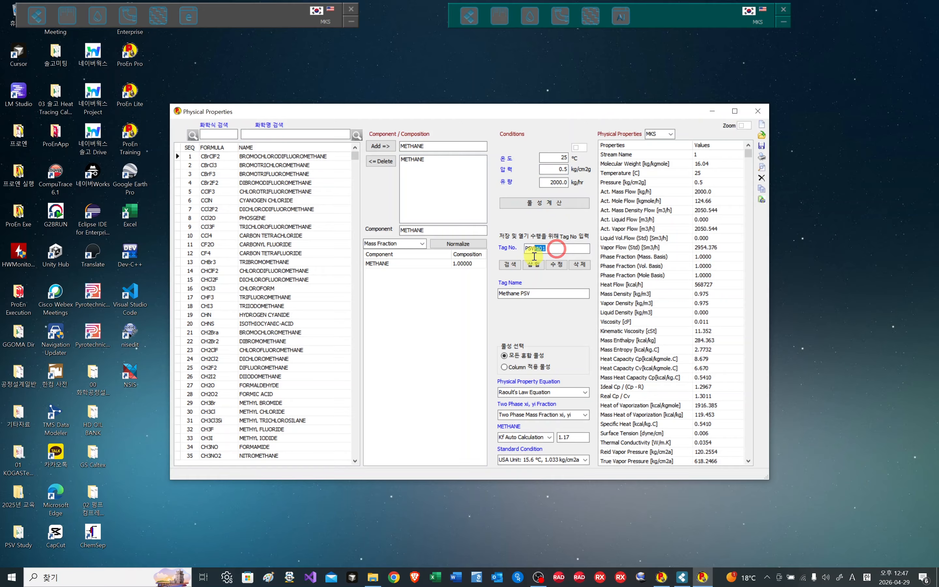
{"action": "type", "text": "C"}
{"action": "left_click_drag", "start_coordinate": [539, 293], "coordinate": [517, 295]}
{"action": "key", "text": "BackSpace"}
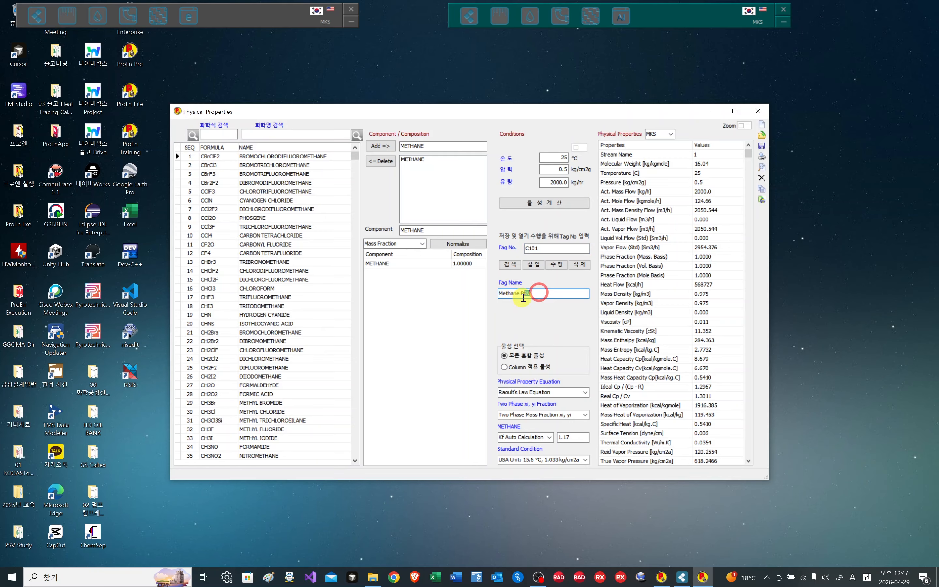
{"action": "type", "text": "C9"}
{"action": "left_click", "coordinate": [536, 266]}
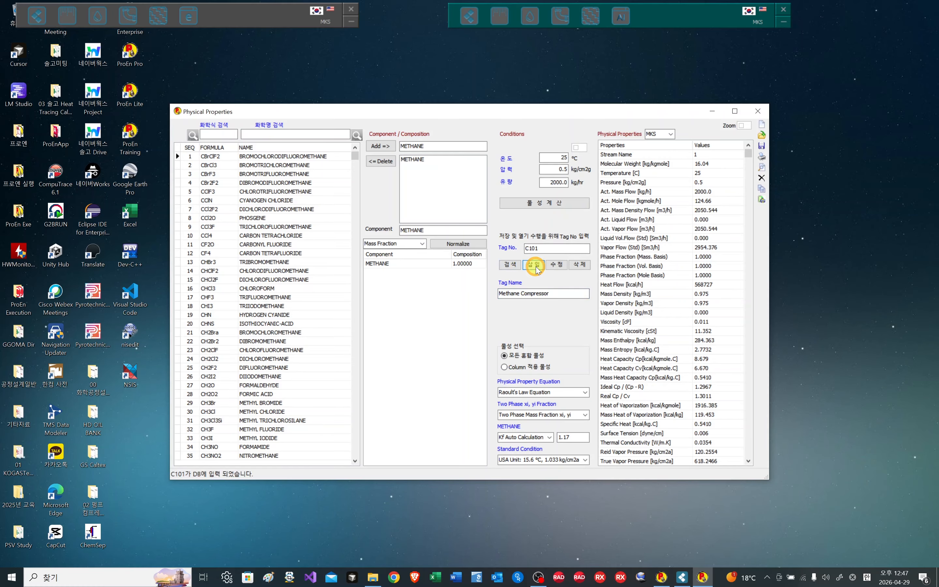
{"action": "left_click", "coordinate": [756, 112]}
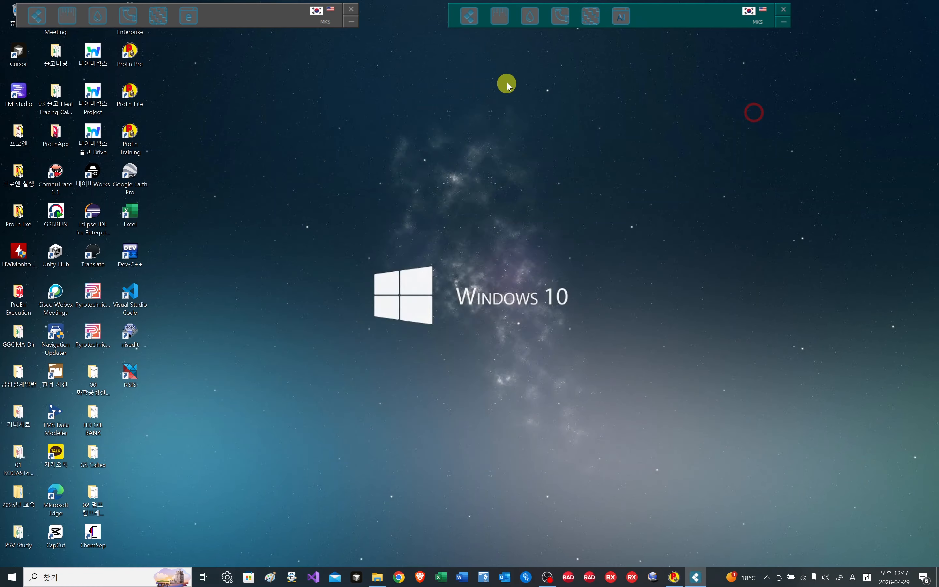
Step: Open the Centrifugal Compressor calculation from the ProEn+ launcher and move its window toward the middle of the desktop
{"action": "left_click", "coordinate": [470, 16]}
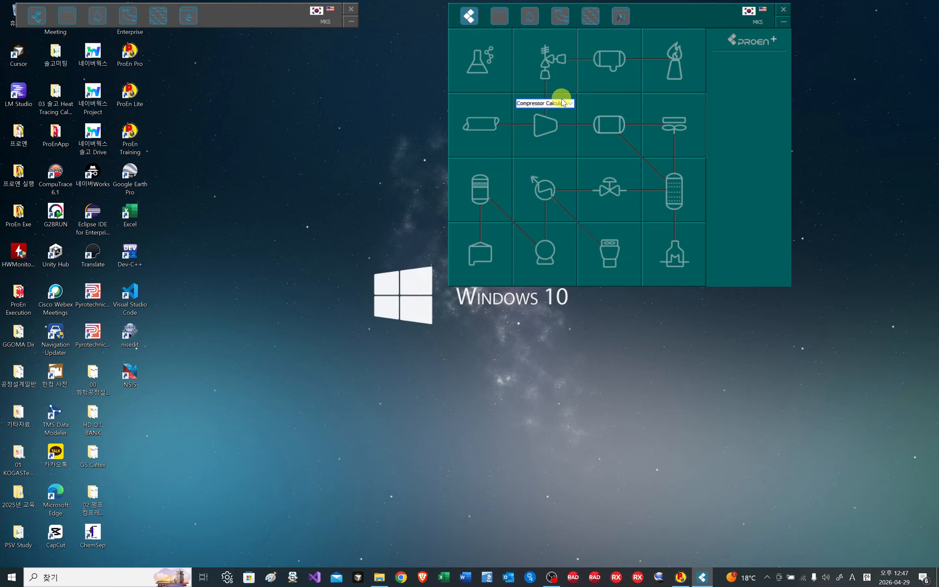
{"action": "left_click", "coordinate": [548, 133]}
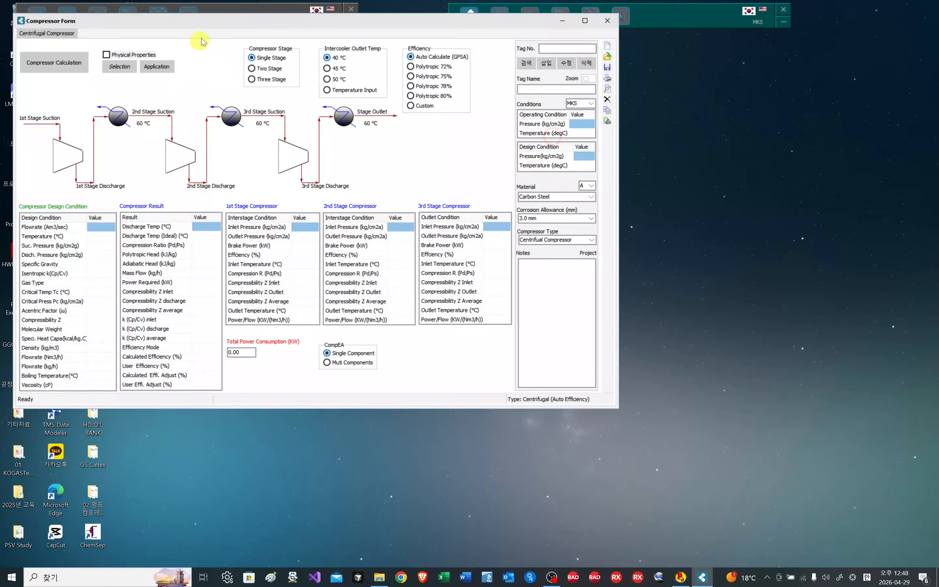
{"action": "left_click_drag", "start_coordinate": [204, 21], "coordinate": [373, 68]}
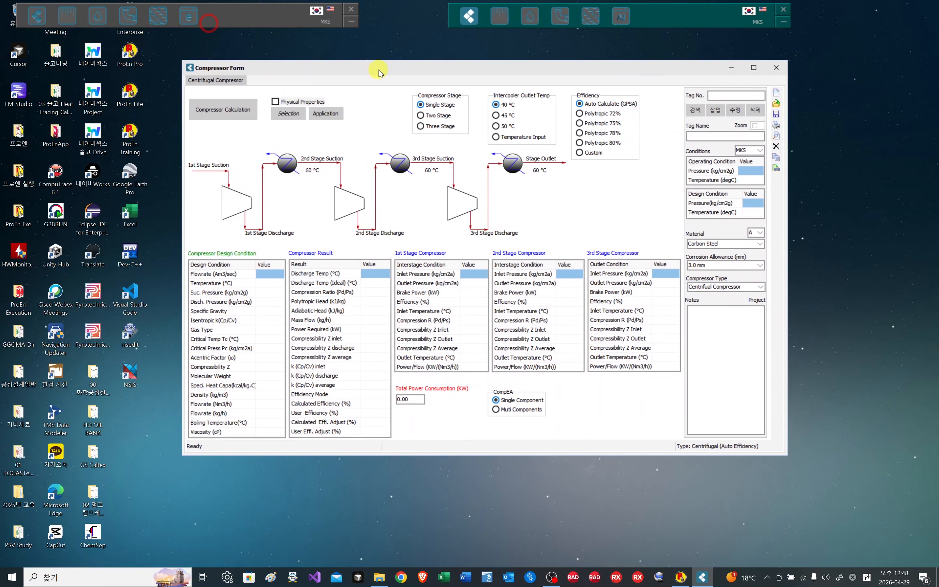
Step: Select the C101 Methane Compressor record from the stored physical properties and apply it to the compressor design conditions
{"action": "left_click", "coordinate": [315, 120]}
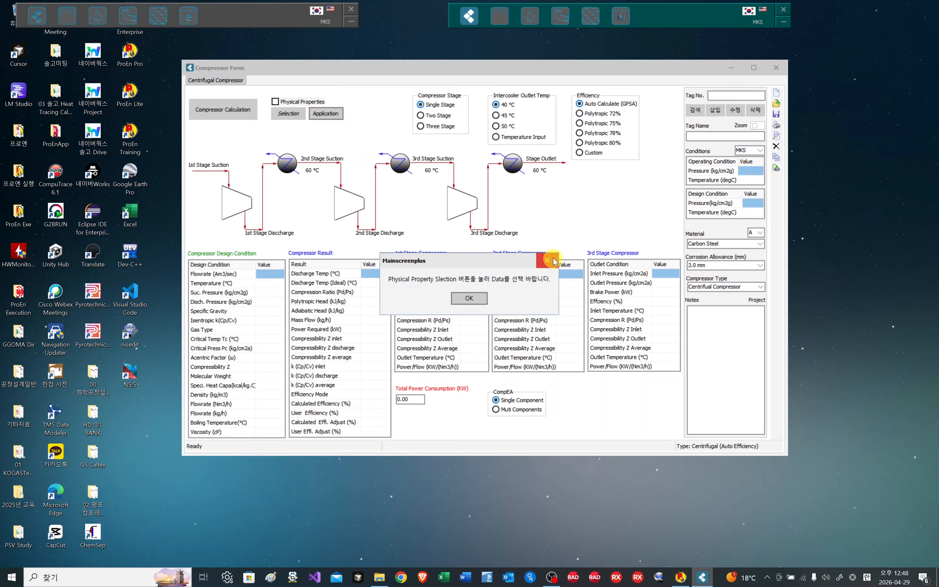
{"action": "left_click", "coordinate": [553, 261]}
{"action": "left_click", "coordinate": [287, 112]}
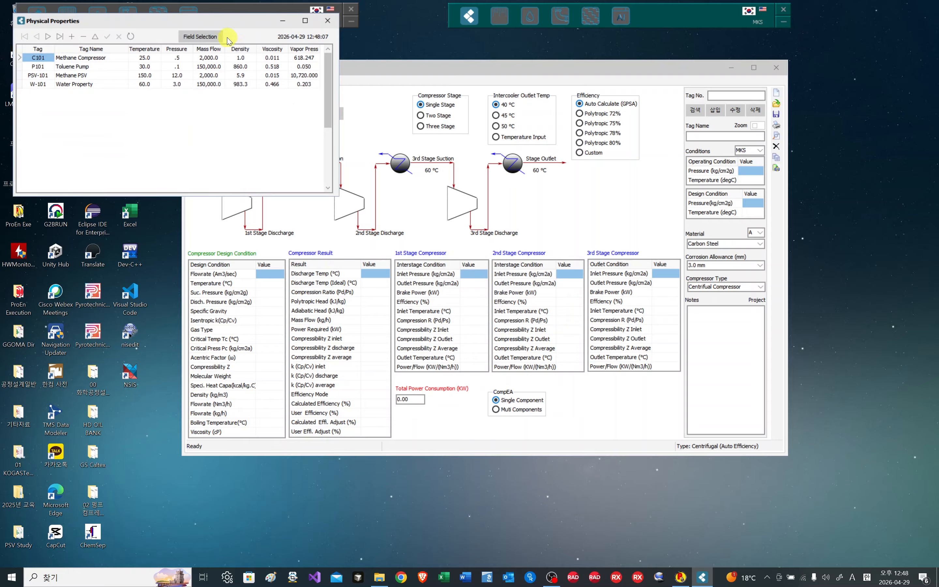
{"action": "left_click", "coordinate": [336, 21]}
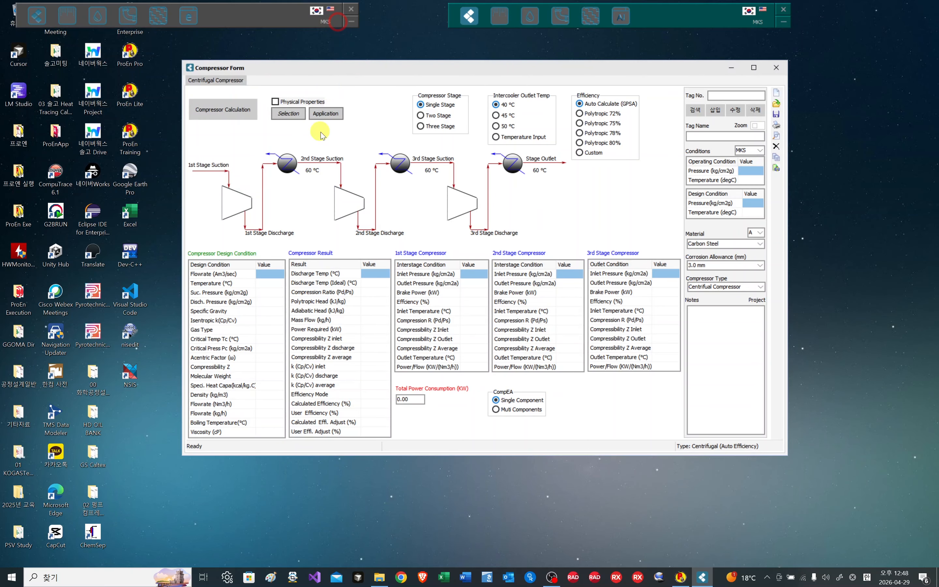
{"action": "left_click", "coordinate": [335, 116]}
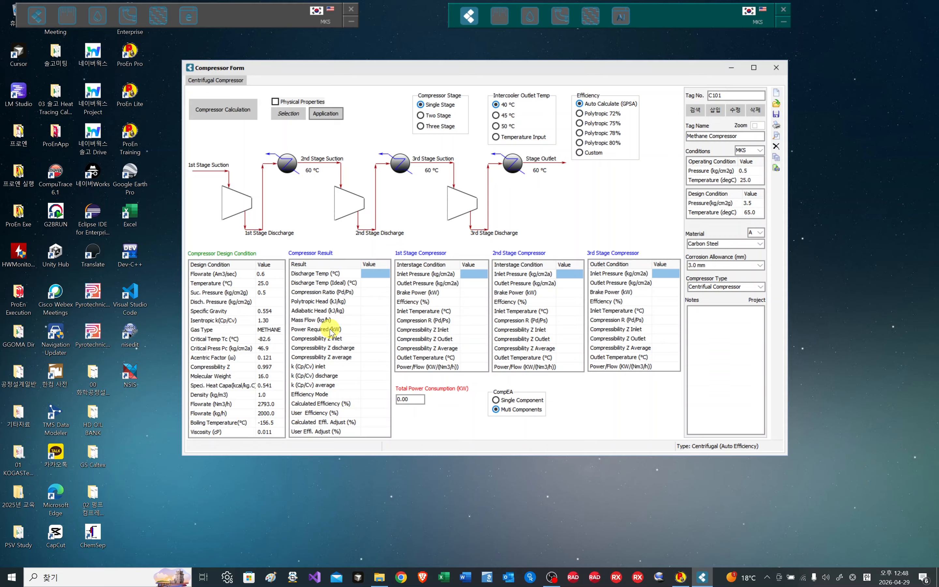
Step: Run the single-stage compressor calculation with a discharge pressure of 30 kg/cm2g and check the first-stage efficiency and compression ratio
{"action": "left_click", "coordinate": [258, 301]}
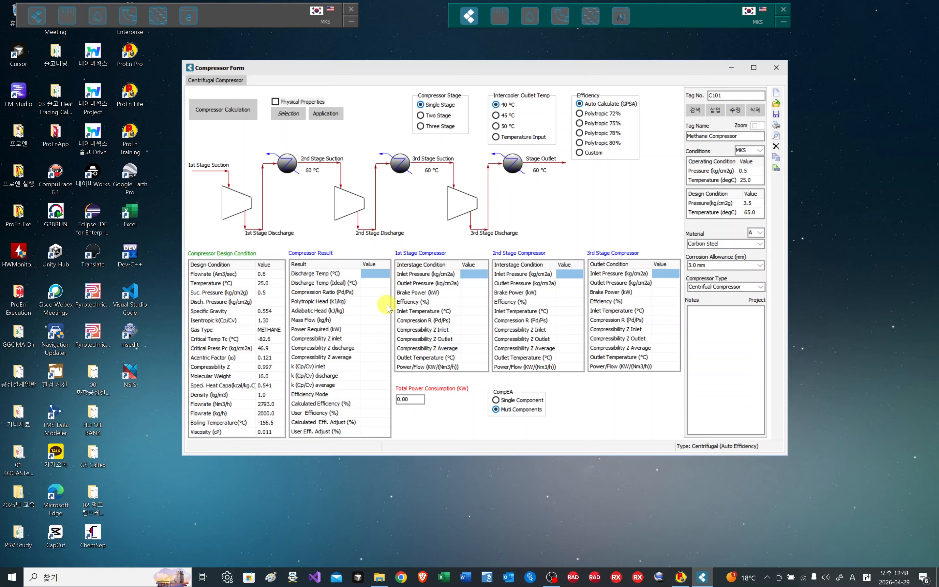
{"action": "type", "text": "30"}
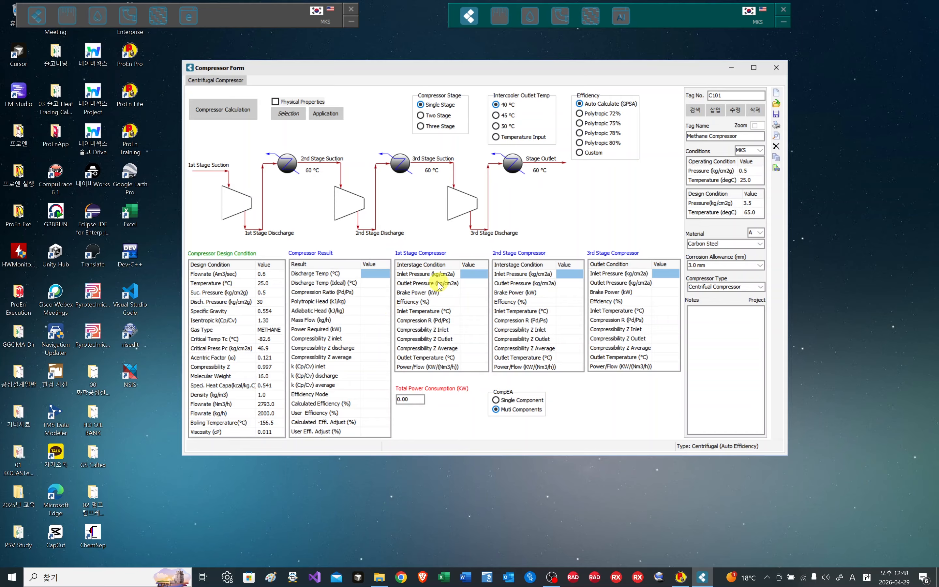
{"action": "left_click", "coordinate": [235, 113]}
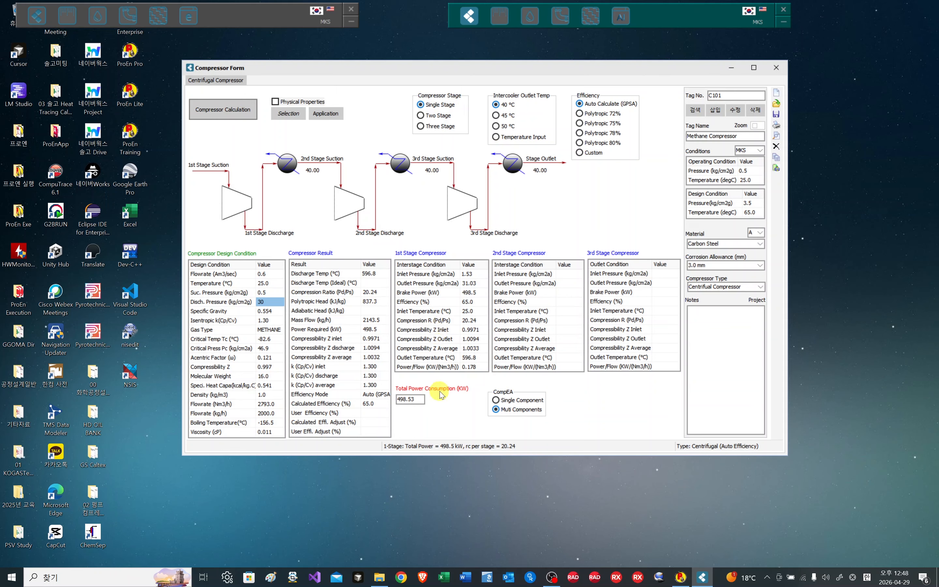
{"action": "left_click", "coordinate": [471, 302]}
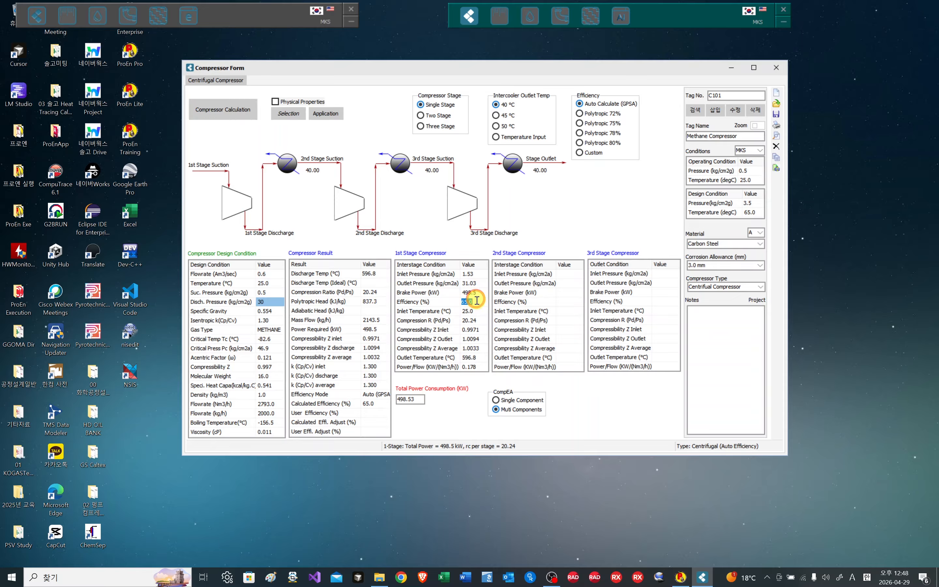
{"action": "left_click", "coordinate": [476, 321]}
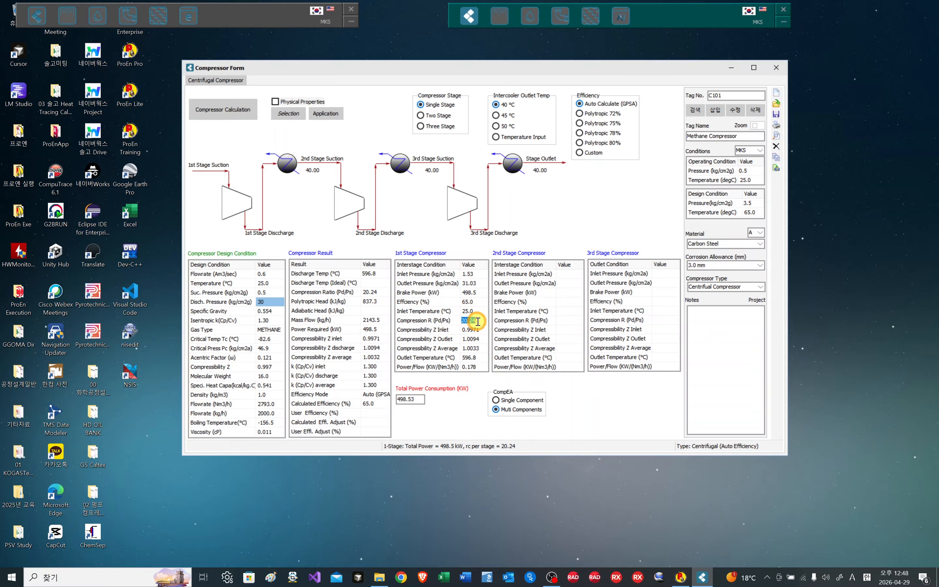
{"action": "left_click", "coordinate": [477, 323]}
Step: Recalculate the compressor as a two-stage machine and again as a three-stage machine
{"action": "left_click", "coordinate": [429, 115]}
{"action": "left_click", "coordinate": [229, 120]}
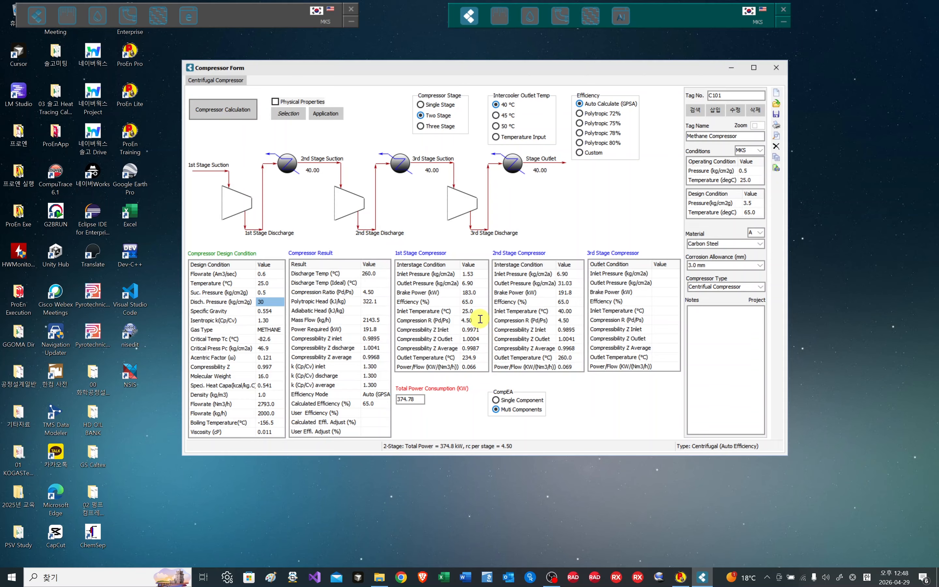
{"action": "left_click", "coordinate": [429, 127]}
{"action": "left_click", "coordinate": [209, 114]}
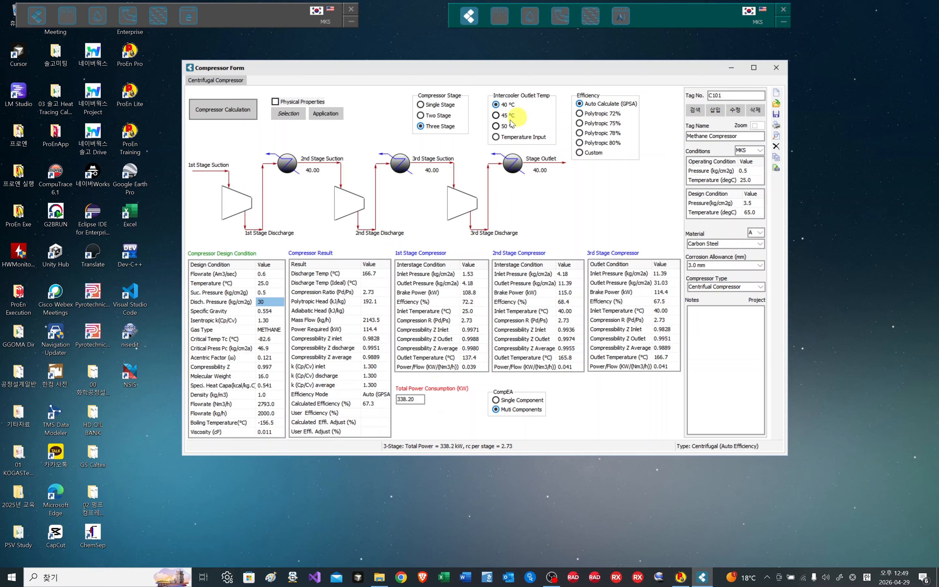
Step: Switch the intercooler outlet to manual temperature input, set 60 °C for 2nd stage suction and 43 °C for 3rd stage suction, and recalculate
{"action": "left_click", "coordinate": [497, 126]}
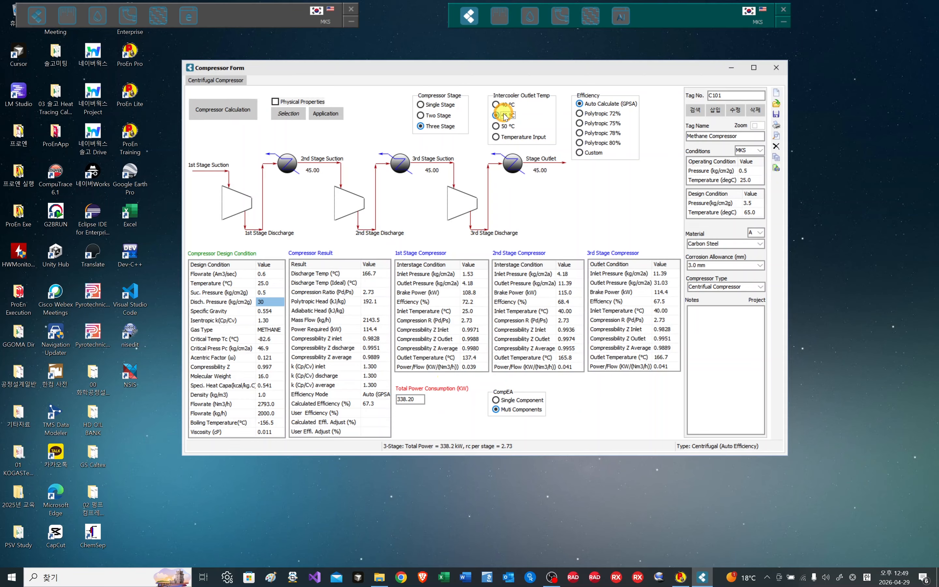
{"action": "left_click", "coordinate": [496, 136]}
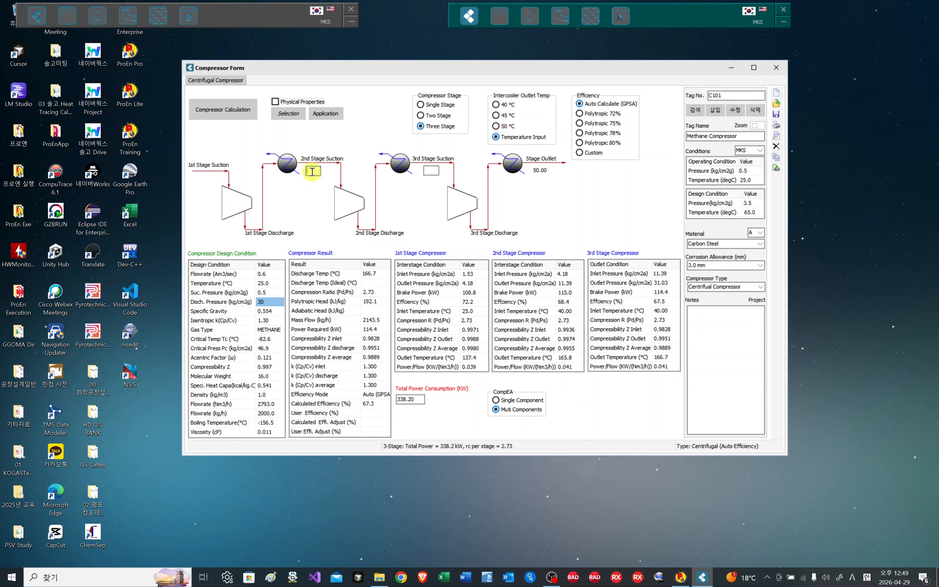
{"action": "left_click", "coordinate": [312, 171]}
{"action": "type", "text": "60"}
{"action": "left_click", "coordinate": [433, 168]}
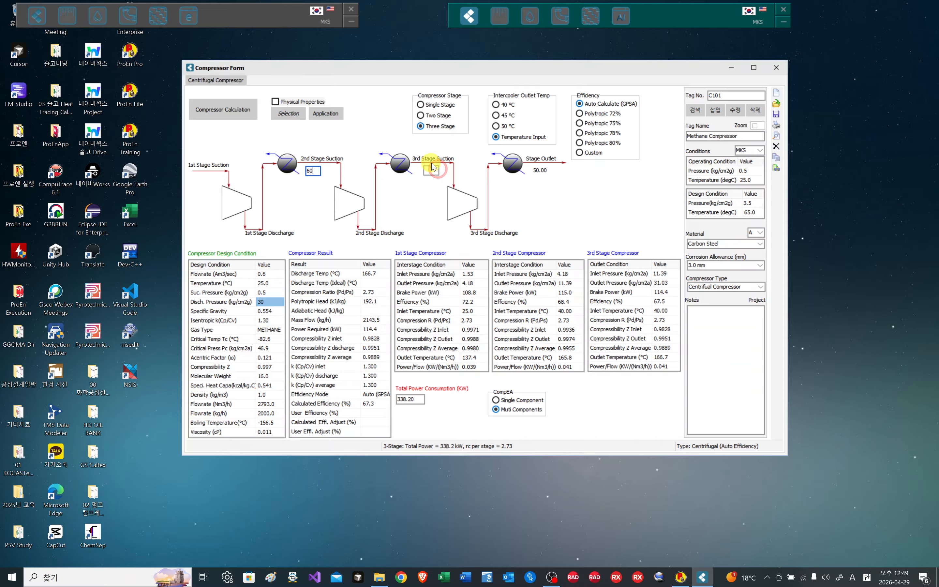
{"action": "left_click", "coordinate": [432, 174]}
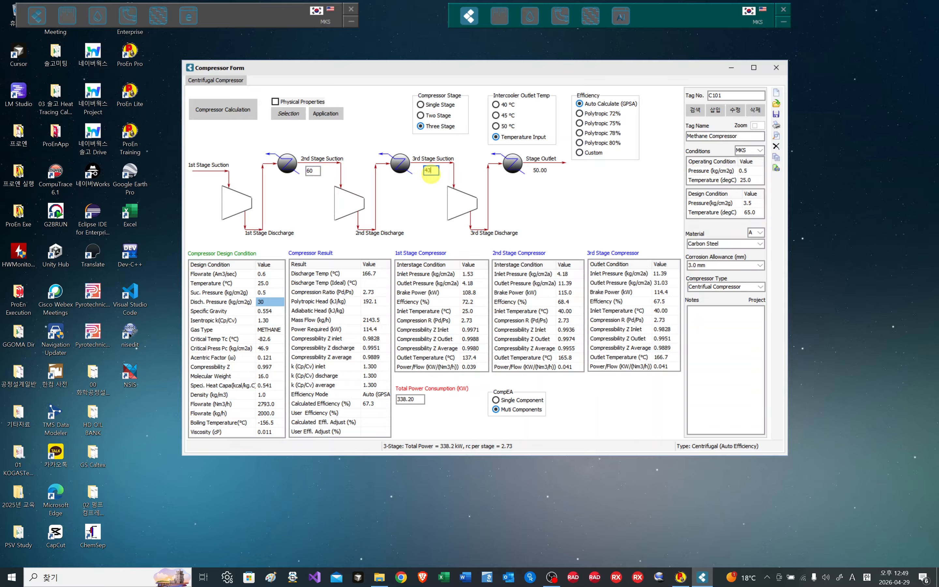
{"action": "left_click", "coordinate": [225, 114]}
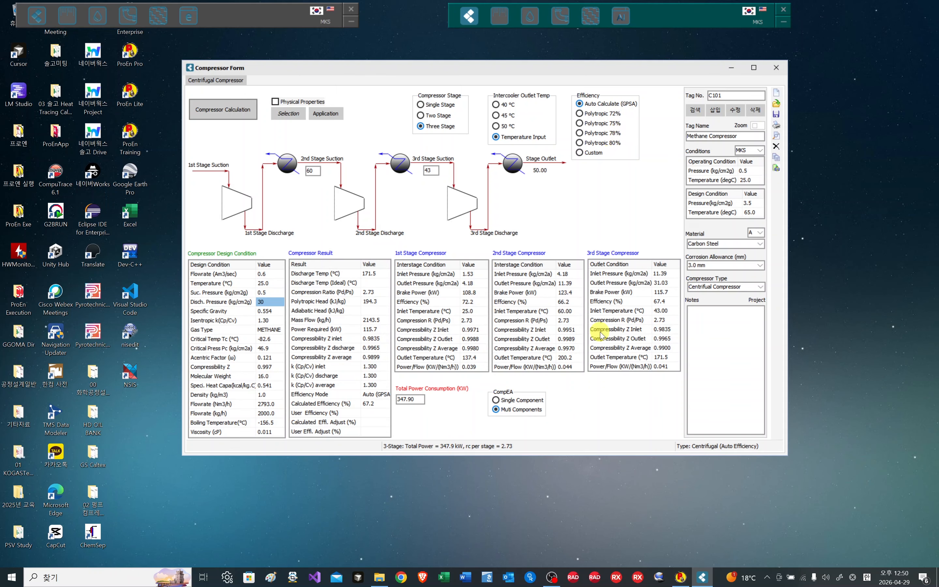
Step: Change the compressor type to Reciprocating Compressor, recalculate the three stages and close the Compressor Form
{"action": "left_click", "coordinate": [761, 287]}
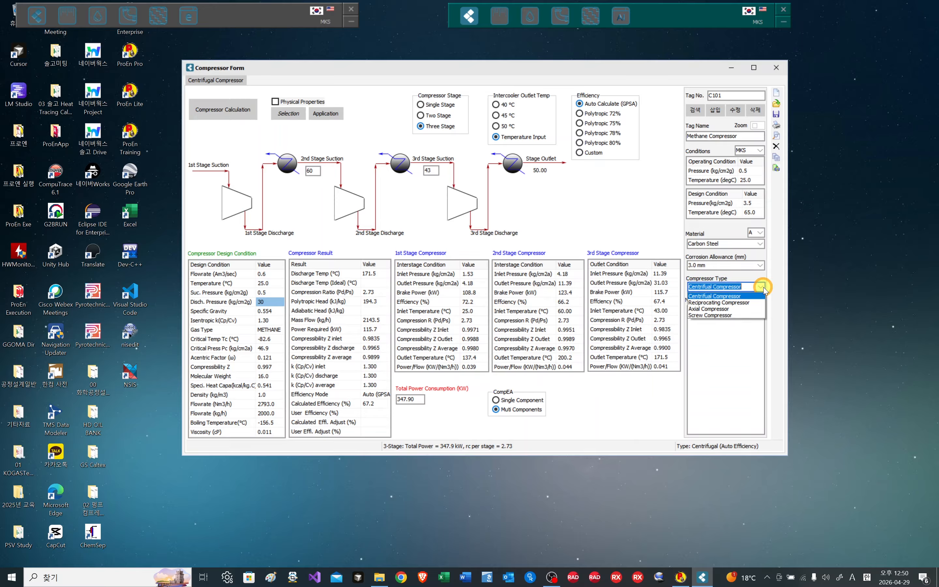
{"action": "left_click", "coordinate": [739, 303]}
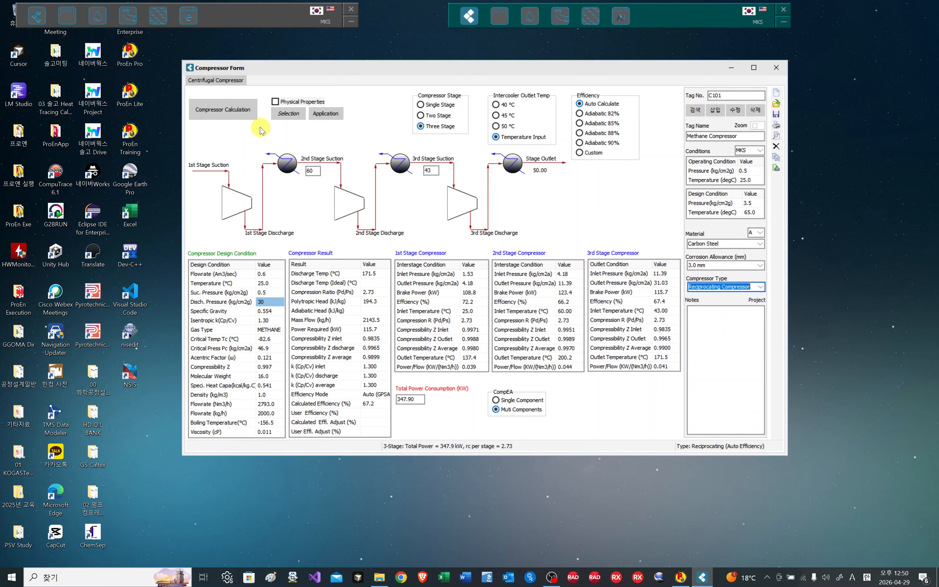
{"action": "left_click", "coordinate": [237, 117]}
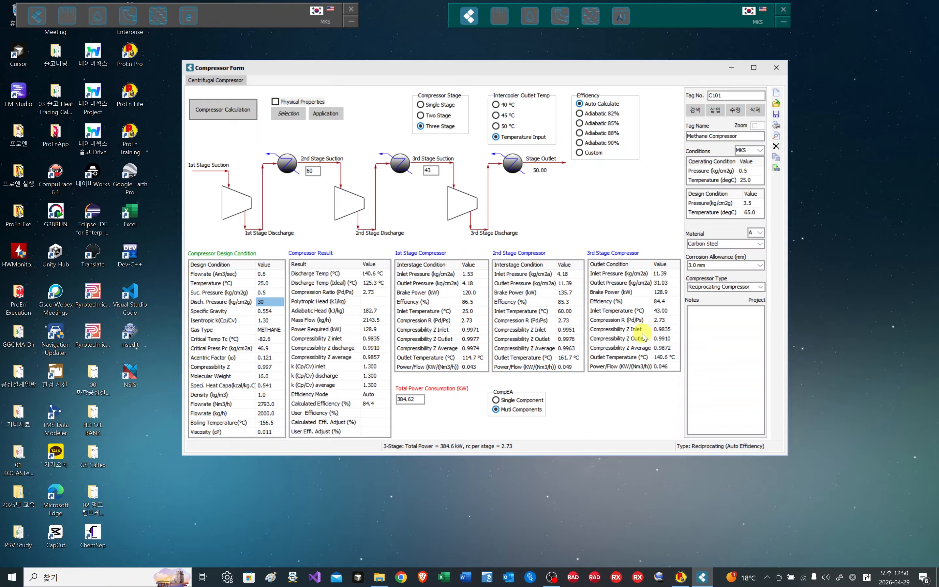
{"action": "left_click", "coordinate": [784, 70]}
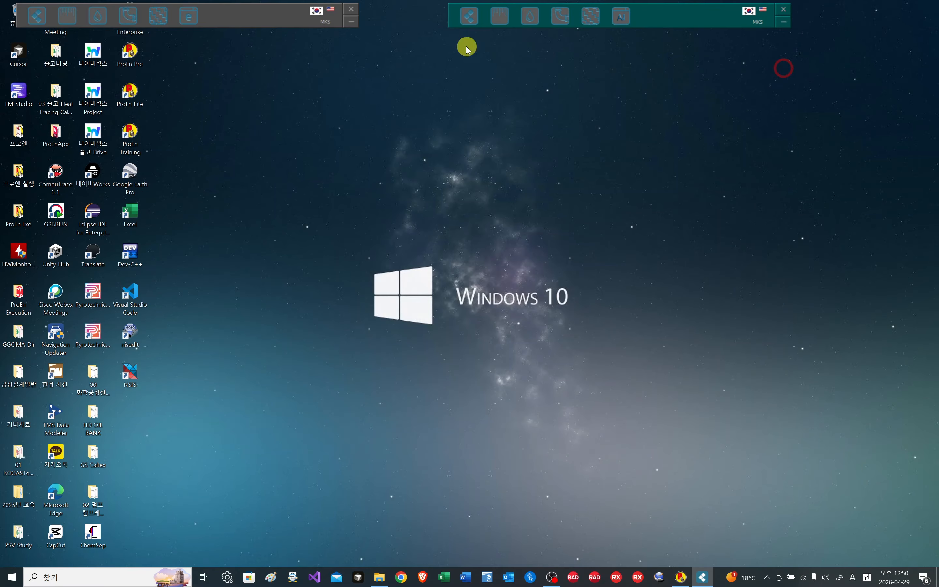
Step: Look over the compressor calculation options in the second launcher, and open the Vessel Mechanical Design program
{"action": "left_click", "coordinate": [468, 17]}
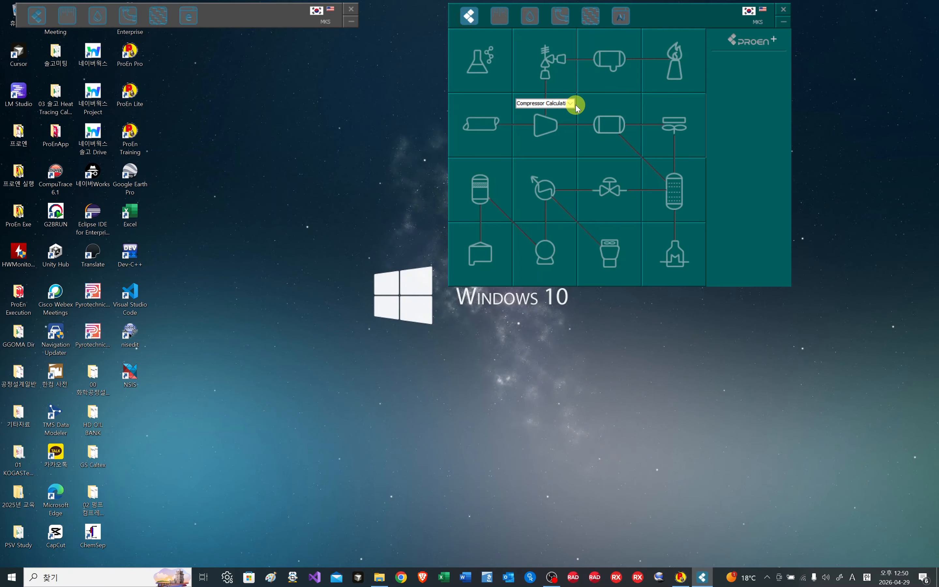
{"action": "left_click", "coordinate": [570, 103]}
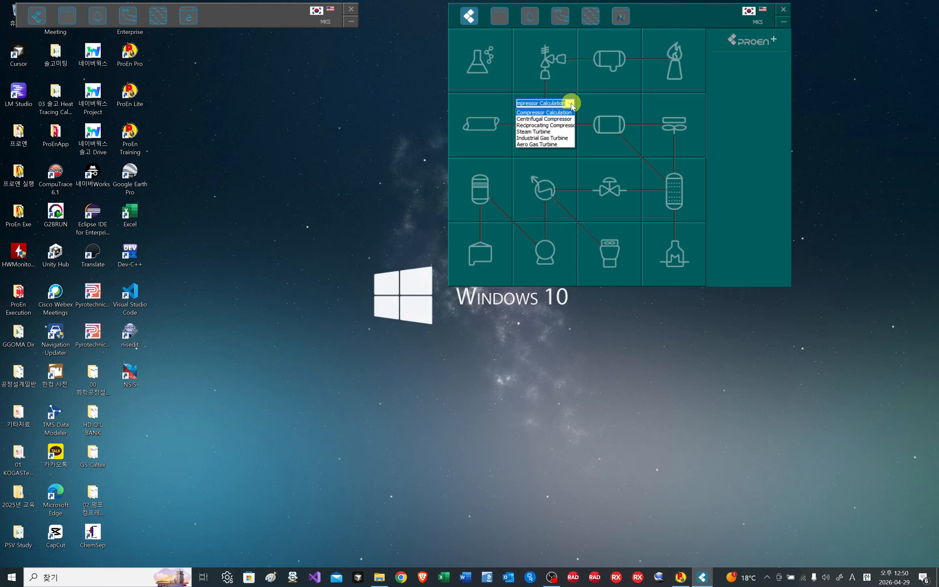
{"action": "left_click", "coordinate": [571, 104]}
{"action": "mouse_move", "coordinate": [603, 136]}
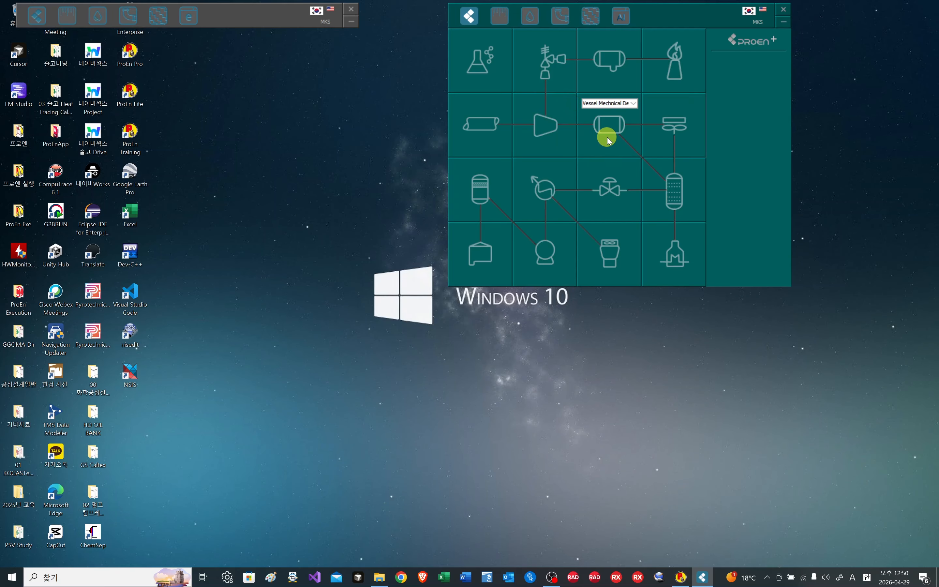
{"action": "left_click", "coordinate": [607, 139]}
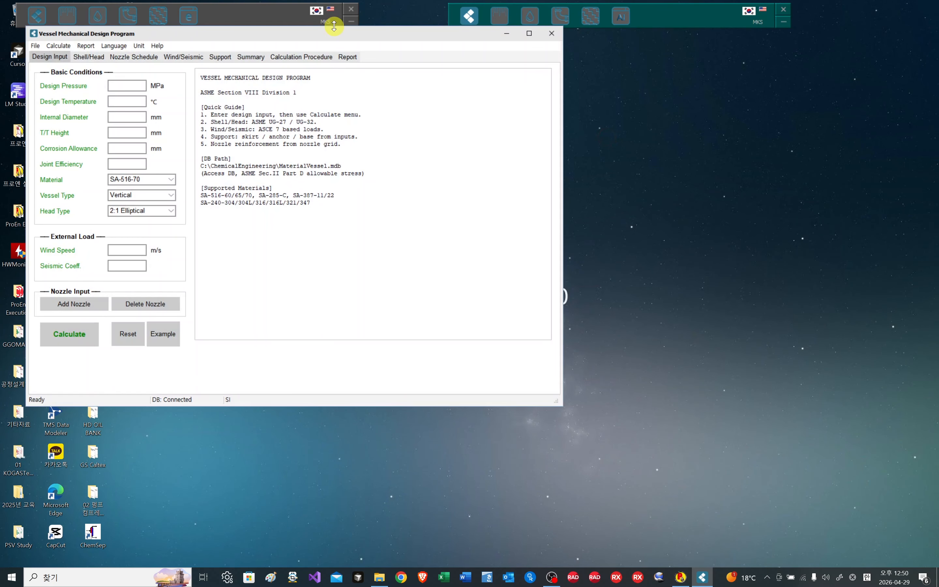
Step: Move the Vessel Mechanical Design Program window clear of the desktop edge, load the example vessel data and run the calculation
{"action": "left_click_drag", "start_coordinate": [325, 35], "coordinate": [584, 93]}
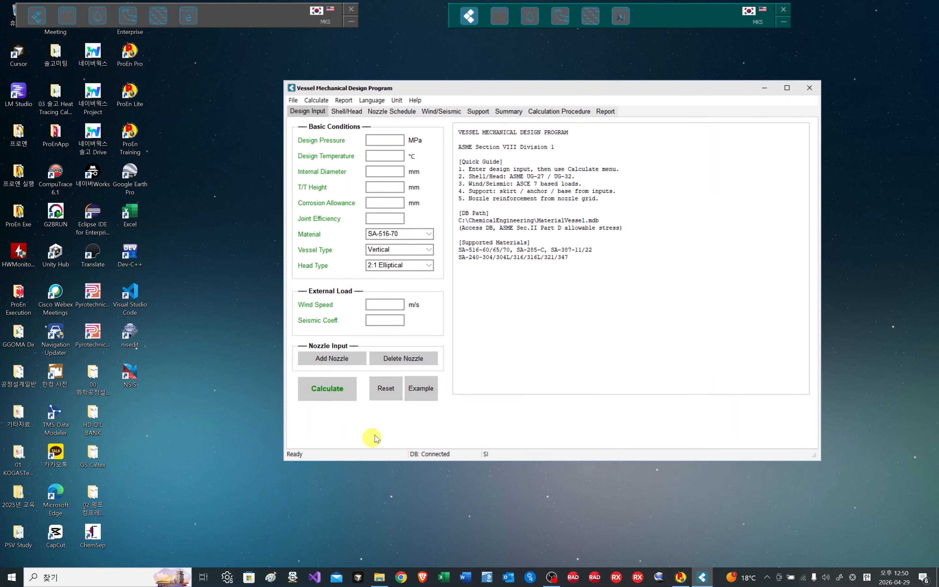
{"action": "left_click", "coordinate": [427, 395]}
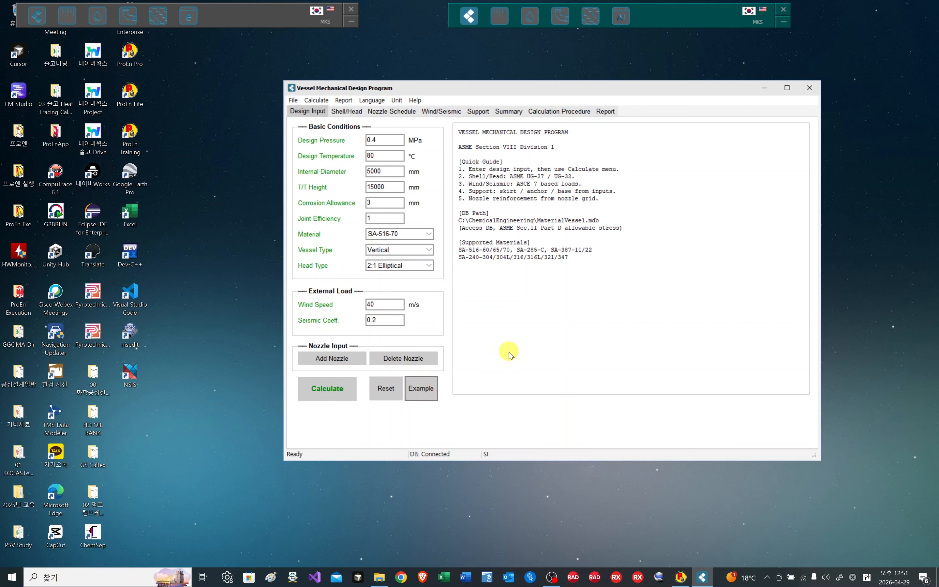
{"action": "left_click", "coordinate": [323, 390]}
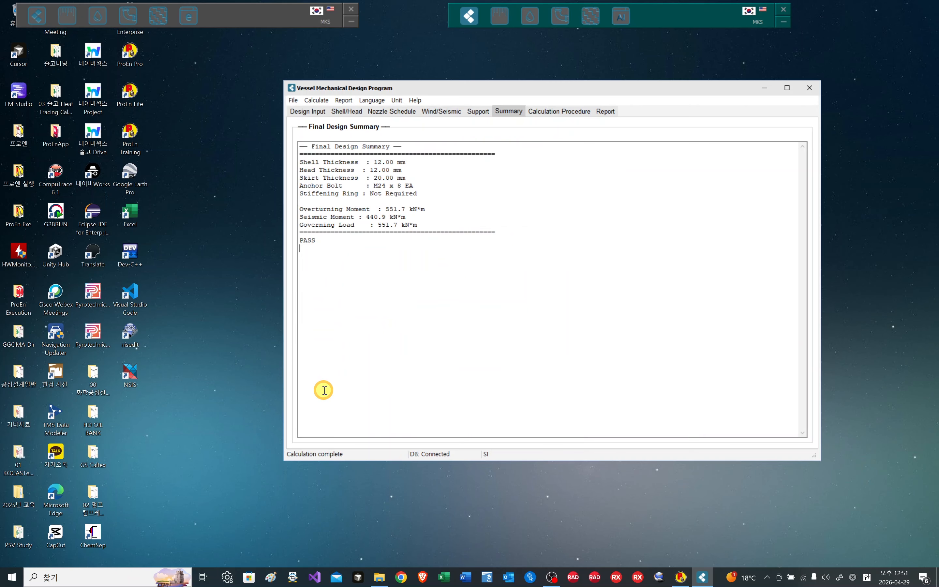
Step: Review the wind speed, seismic coefficient and material options in the design input, and check the shell and head thickness results
{"action": "left_click", "coordinate": [310, 112]}
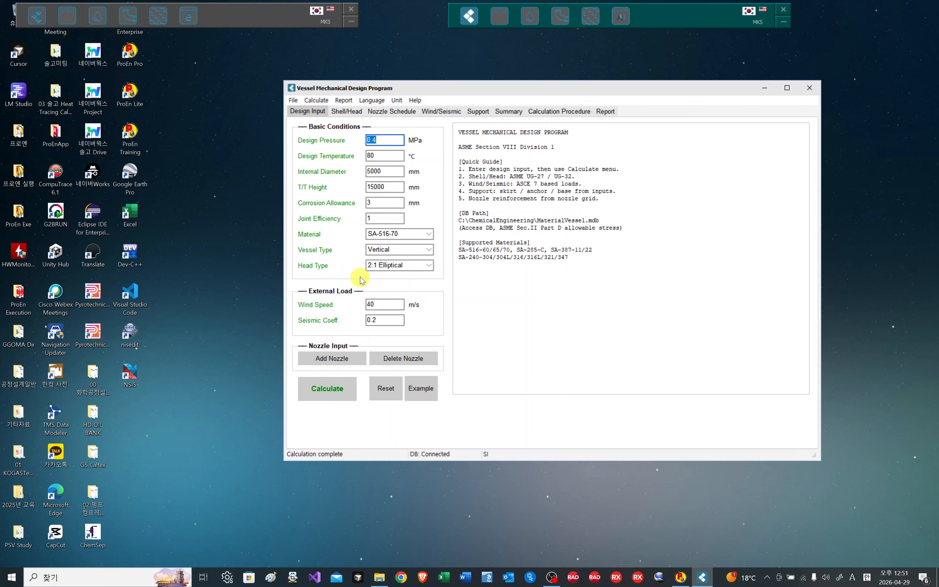
{"action": "left_click", "coordinate": [388, 306]}
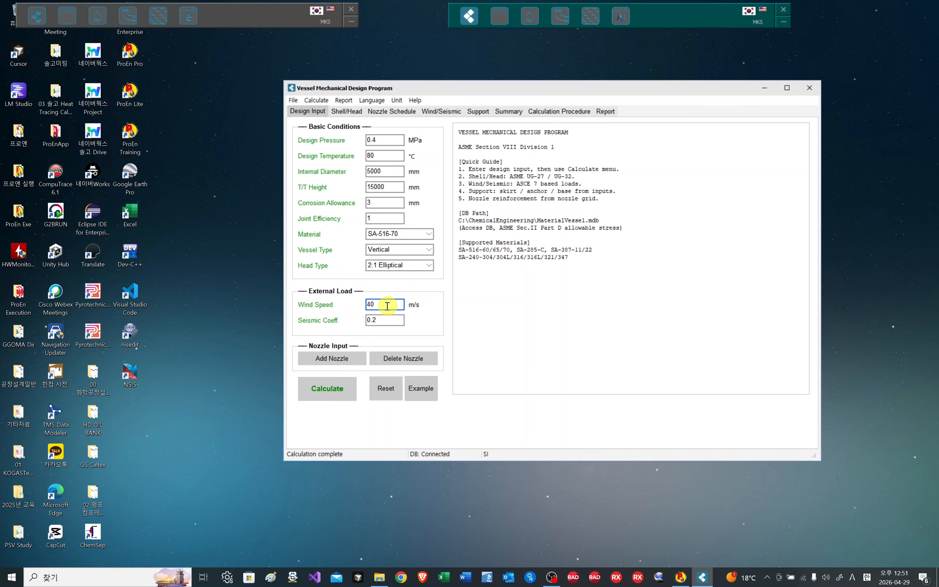
{"action": "left_click", "coordinate": [382, 317]}
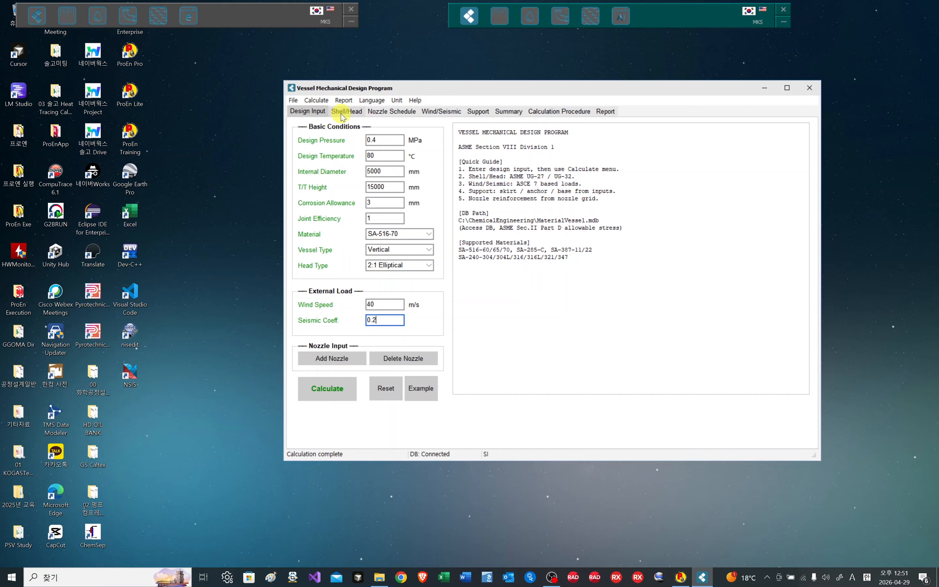
{"action": "left_click", "coordinate": [429, 234]}
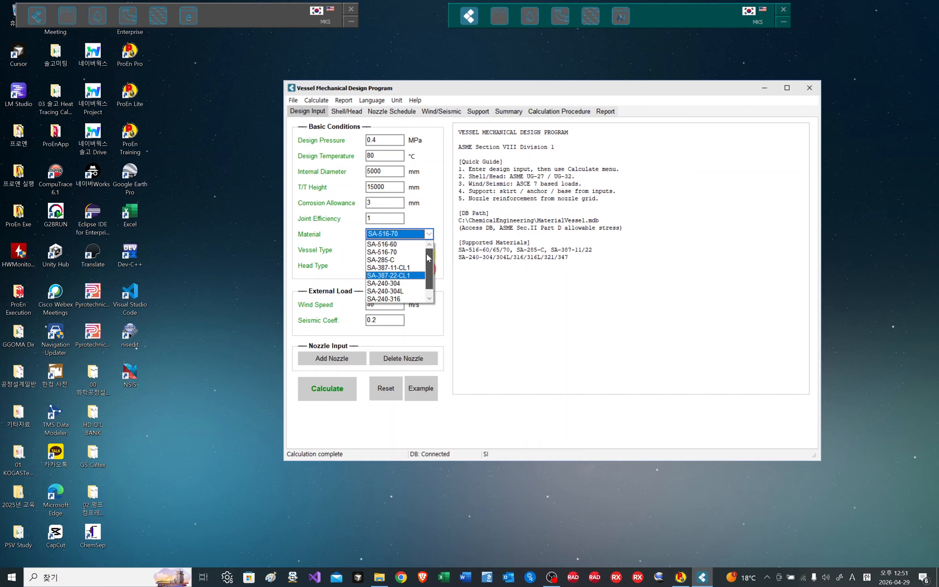
{"action": "left_click", "coordinate": [429, 233]}
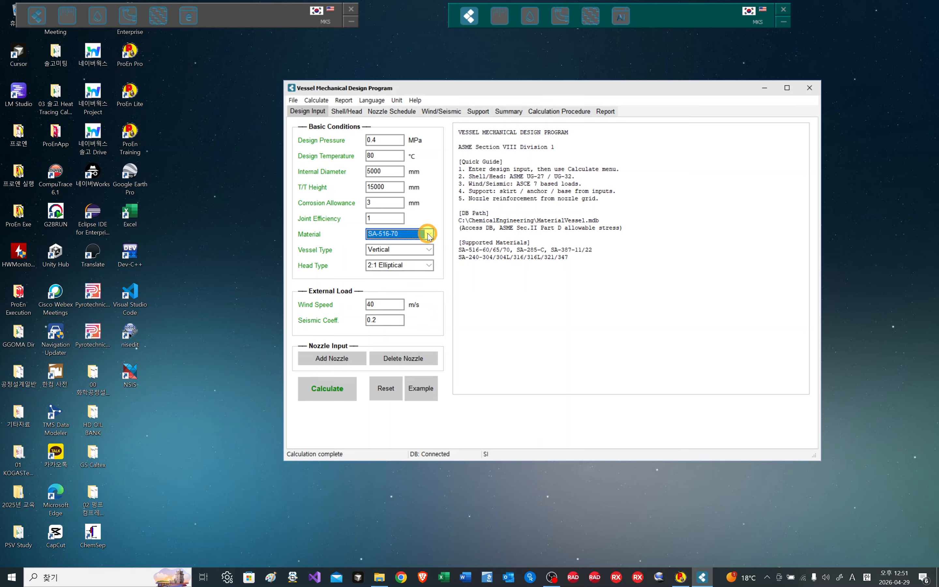
{"action": "left_click", "coordinate": [342, 112]}
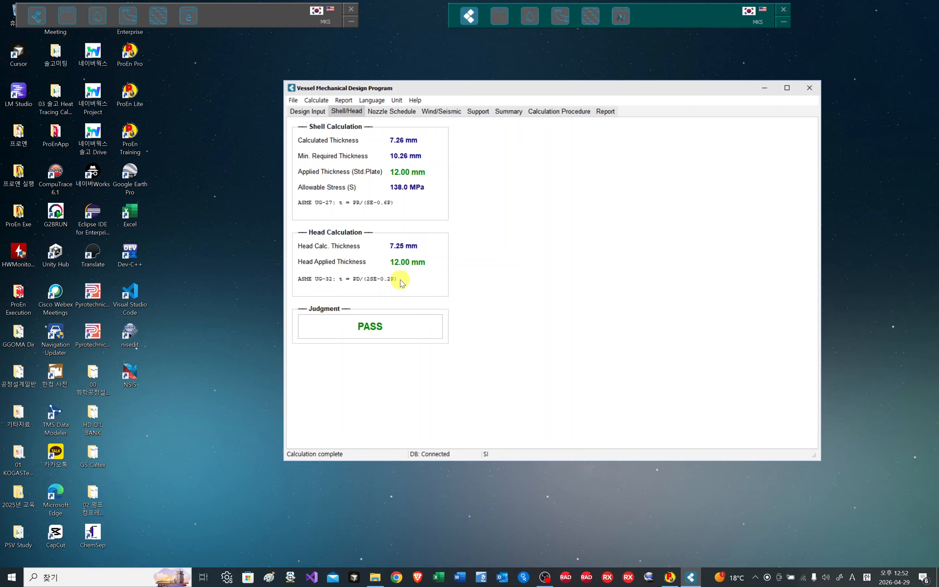
Step: Add a new nozzle row below Vent in the nozzle schedule with service Vent2, size 3 inch and rating 300
{"action": "left_click", "coordinate": [393, 114]}
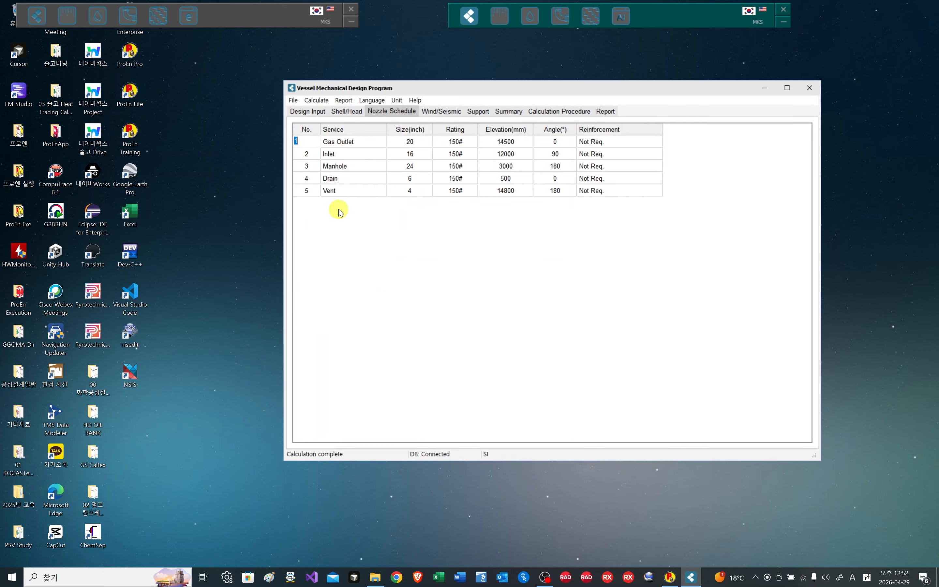
{"action": "left_click", "coordinate": [341, 191]}
{"action": "left_click", "coordinate": [341, 191]}
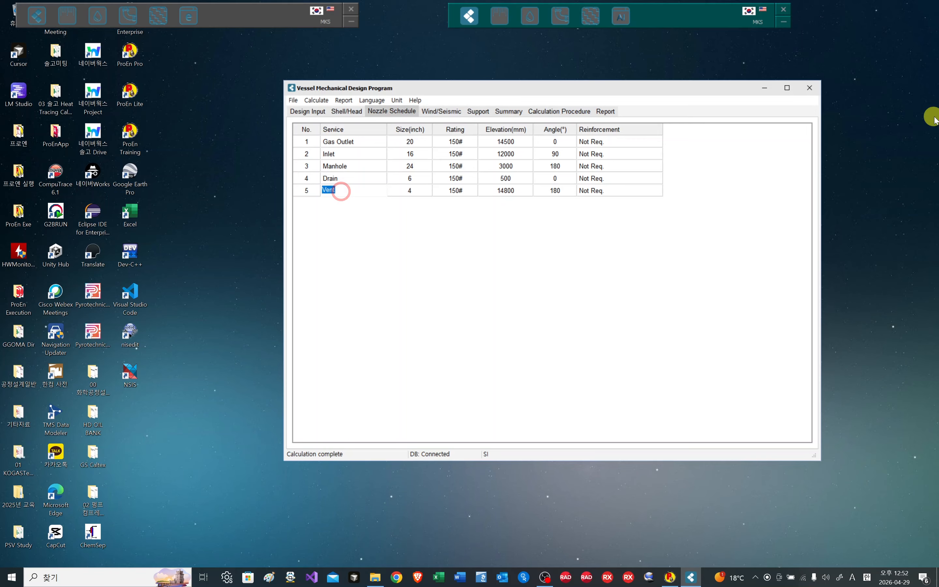
{"action": "key", "text": "Return"}
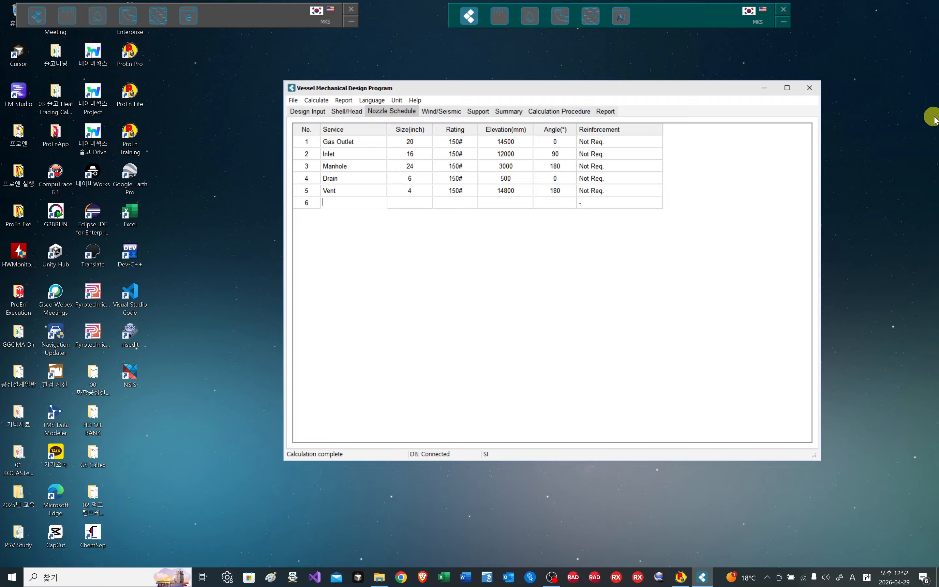
{"action": "type", "text": "Vent2"}
{"action": "key", "text": "Tab"}
{"action": "type", "text": "3"}
{"action": "key", "text": "Tab"}
{"action": "type", "text": "300"}
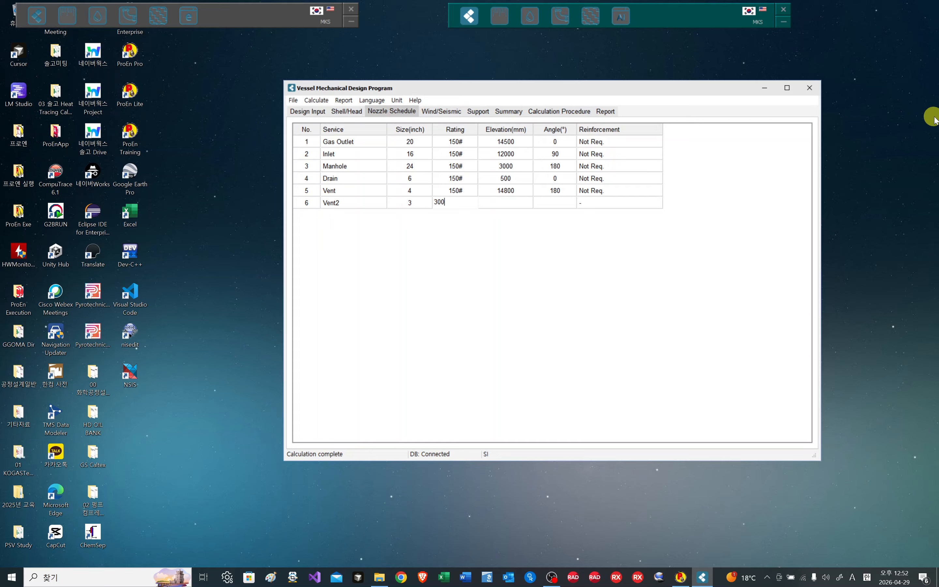
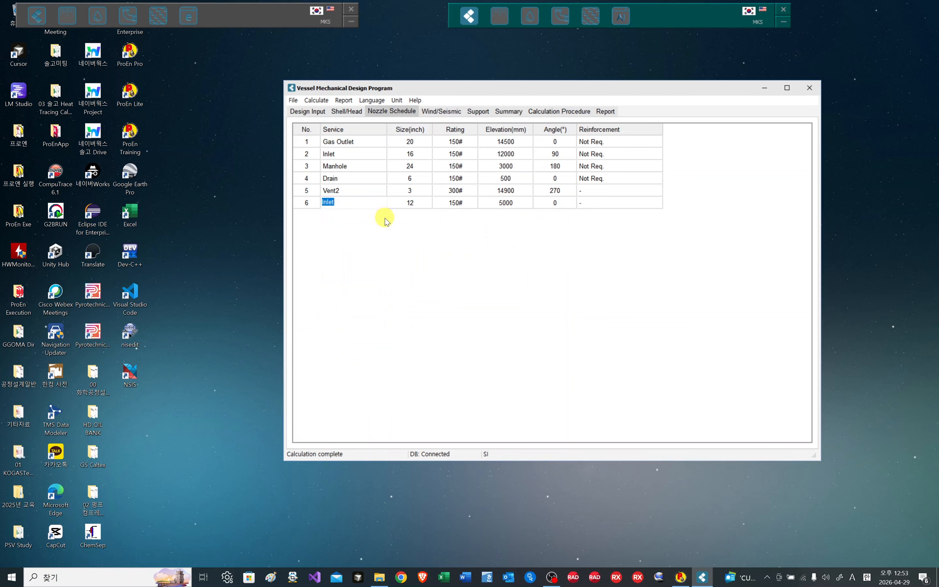
Step: Rename the service of the 12-inch nozzle in row 6 to Inlet2, and check the nozzle add and delete options in the design input
{"action": "left_click", "coordinate": [362, 204]}
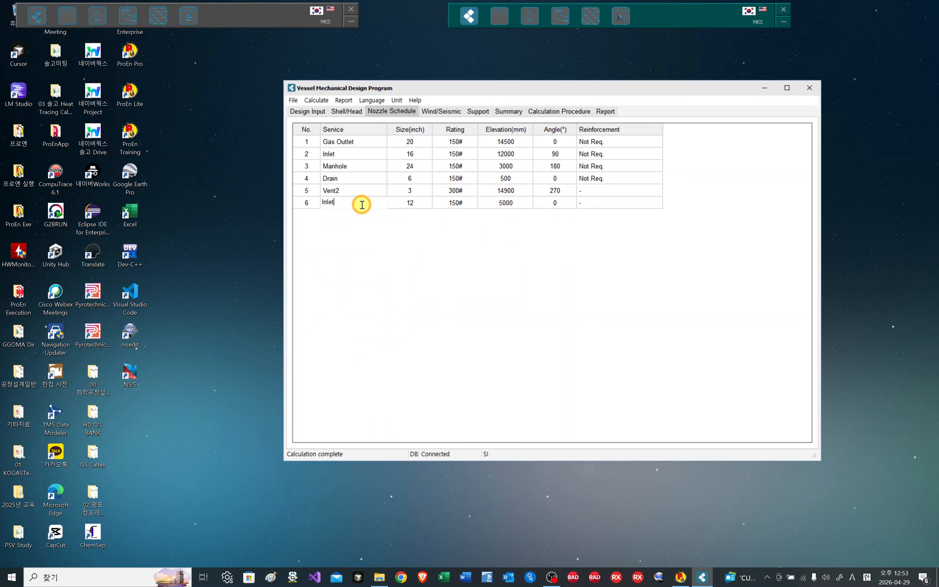
{"action": "type", "text": "2"}
{"action": "left_click", "coordinate": [313, 111]}
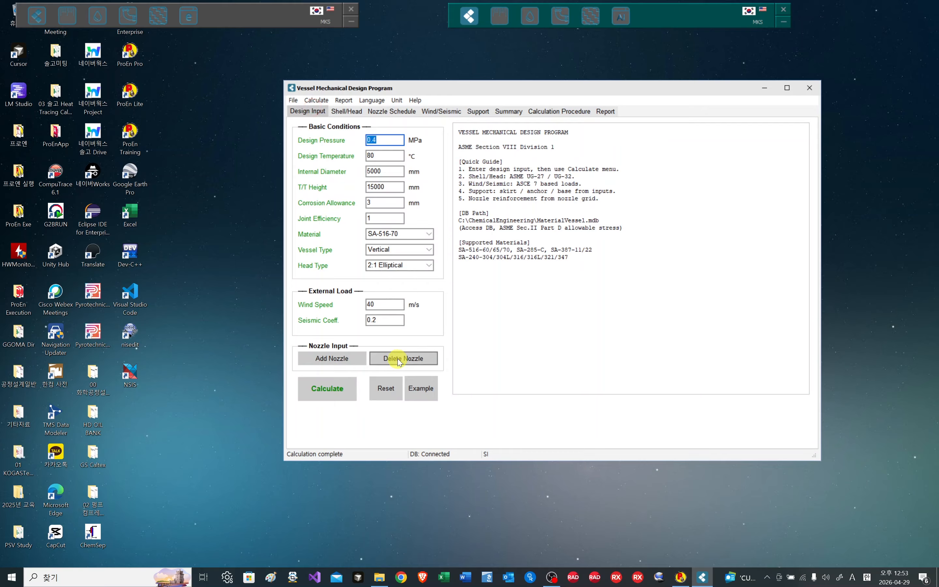
{"action": "left_click", "coordinate": [390, 113]}
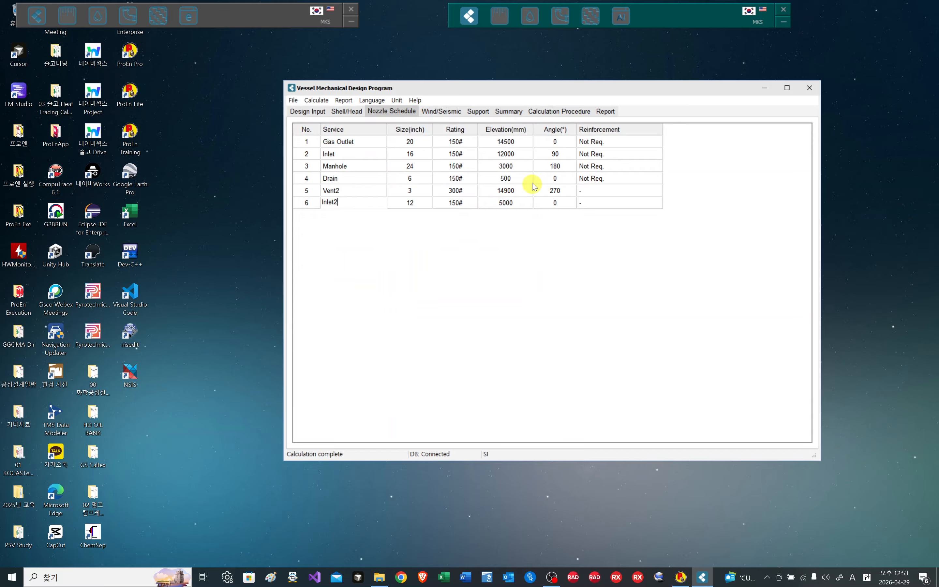
Step: Compare the wind and seismic loads with the design input, and review the support results and final design summary
{"action": "left_click", "coordinate": [438, 116]}
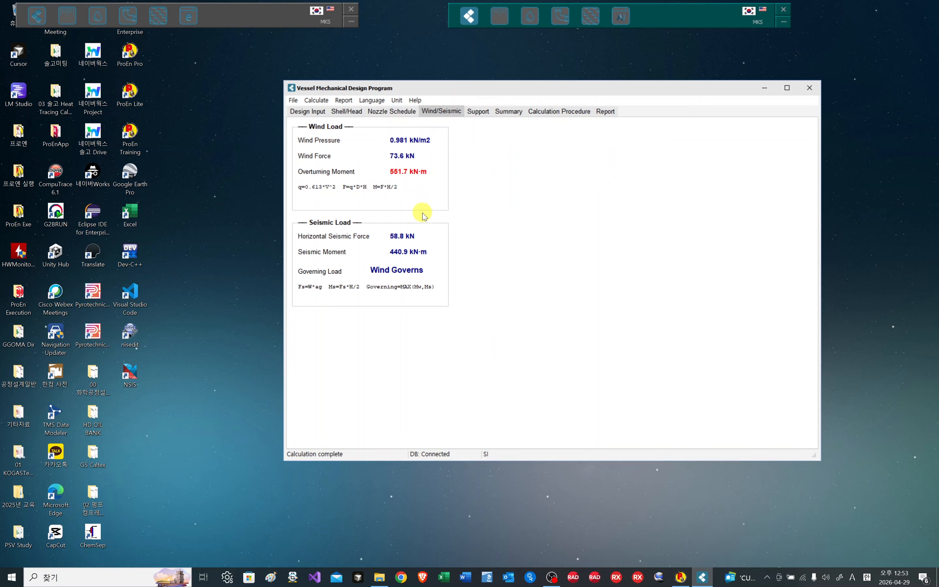
{"action": "left_click", "coordinate": [308, 111]}
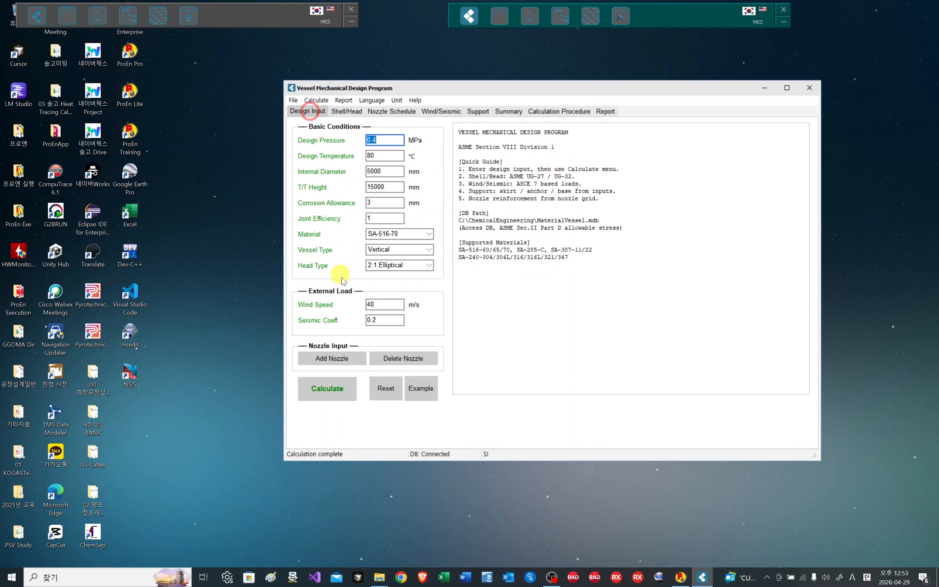
{"action": "left_click", "coordinate": [448, 115]}
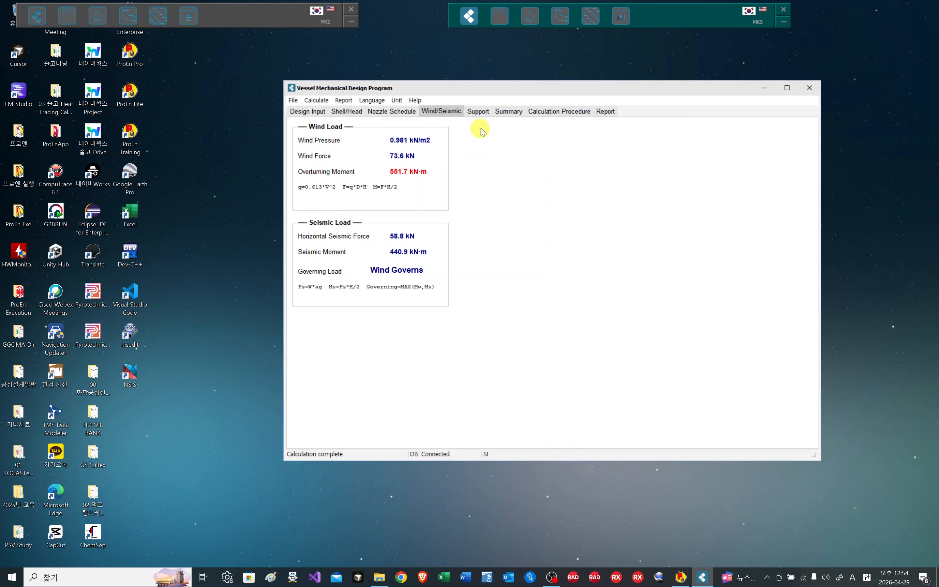
{"action": "left_click", "coordinate": [484, 118]}
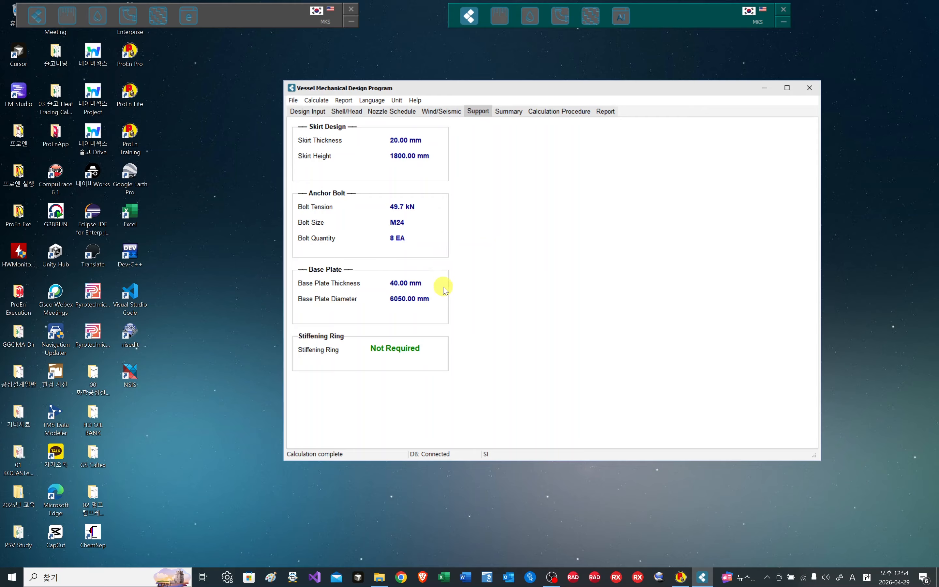
{"action": "left_click", "coordinate": [509, 113]}
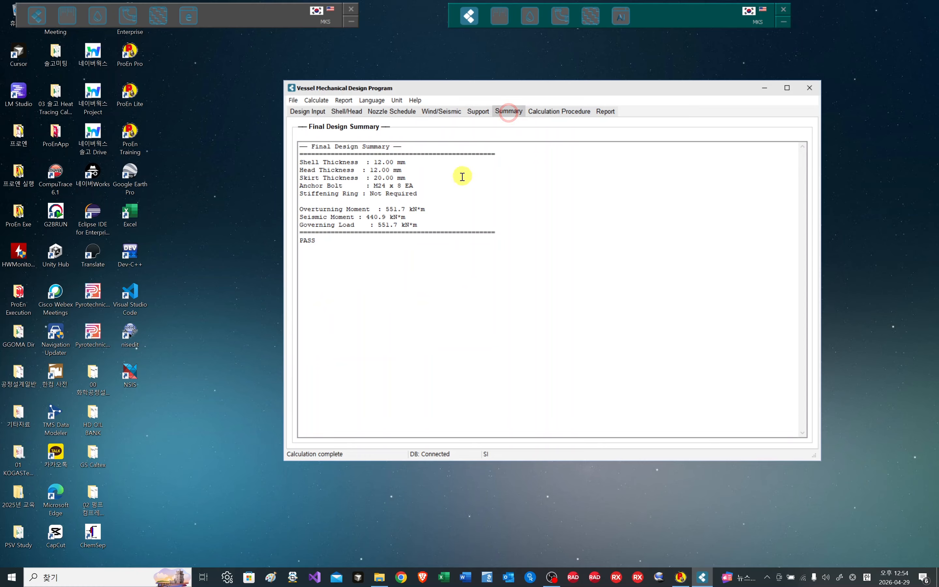
Step: Read through the calculation procedure, from the input values to the nozzle reinforcement section
{"action": "left_click", "coordinate": [543, 111]}
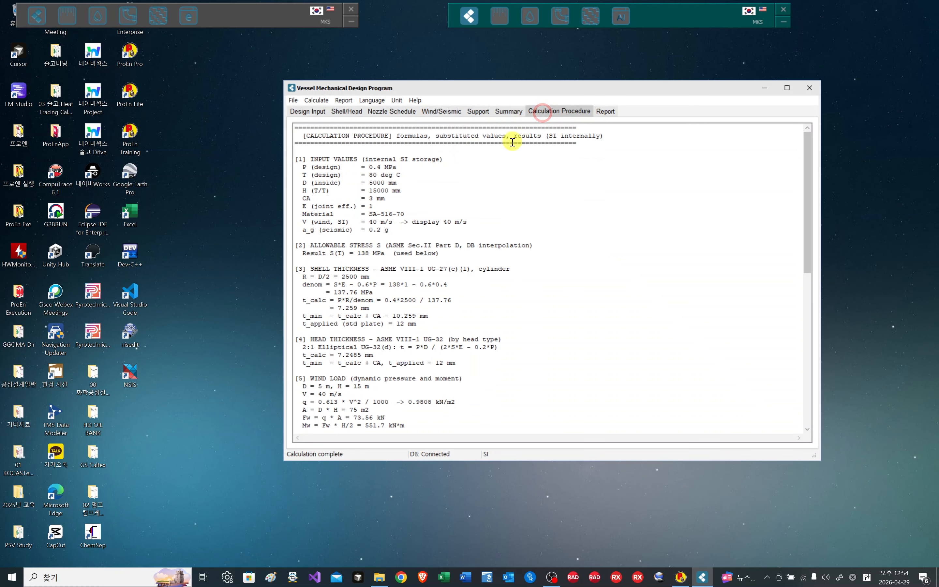
{"action": "scroll", "coordinate": [469, 170], "scroll_direction": "down", "scroll_amount": 15}
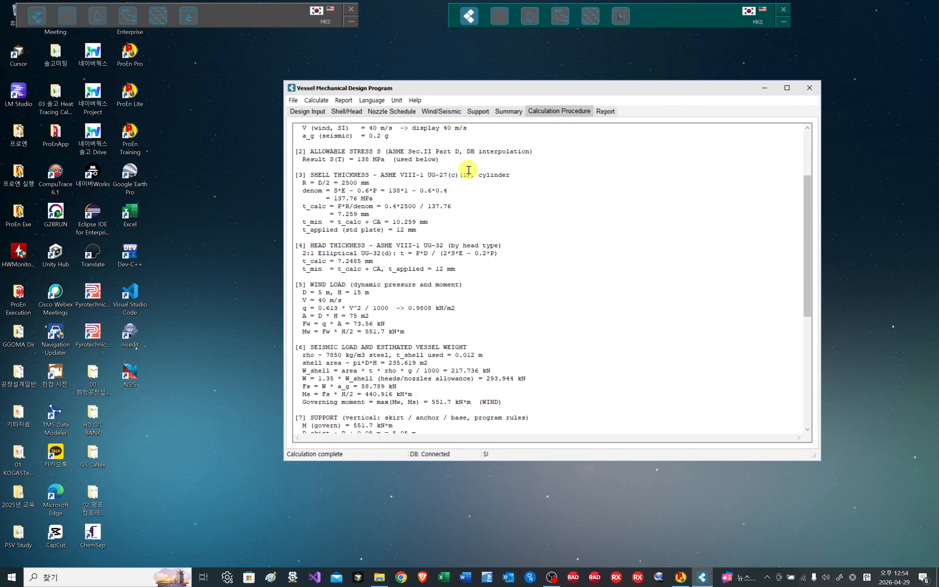
{"action": "scroll", "coordinate": [468, 169], "scroll_direction": "up", "scroll_amount": 15}
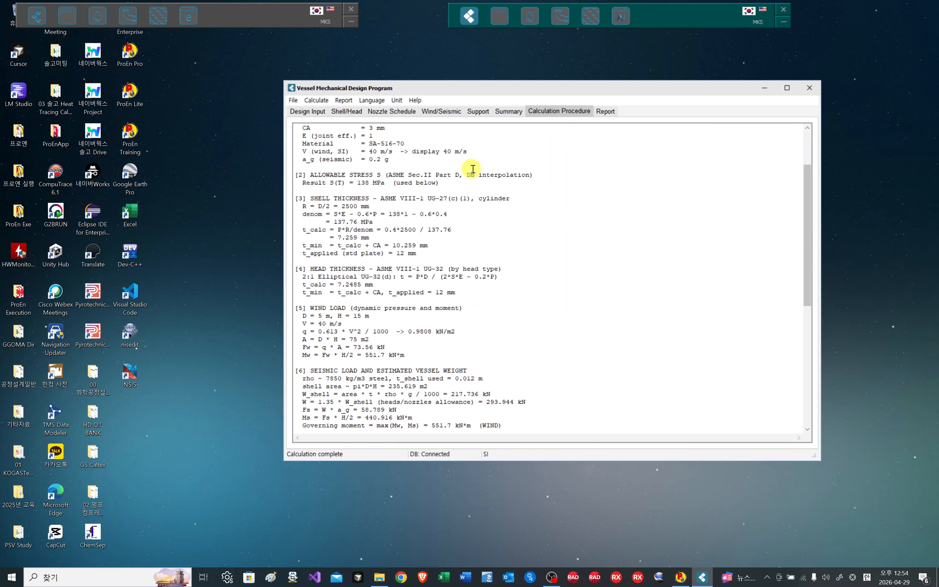
{"action": "scroll", "coordinate": [471, 169], "scroll_direction": "down", "scroll_amount": 4}
{"action": "scroll", "coordinate": [473, 169], "scroll_direction": "down", "scroll_amount": 3}
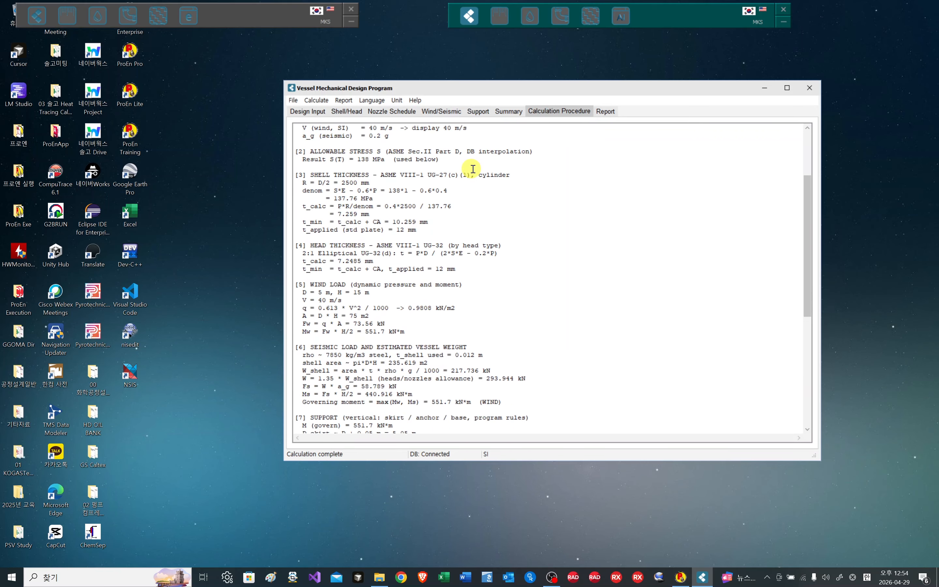
{"action": "scroll", "coordinate": [472, 169], "scroll_direction": "down", "scroll_amount": 8}
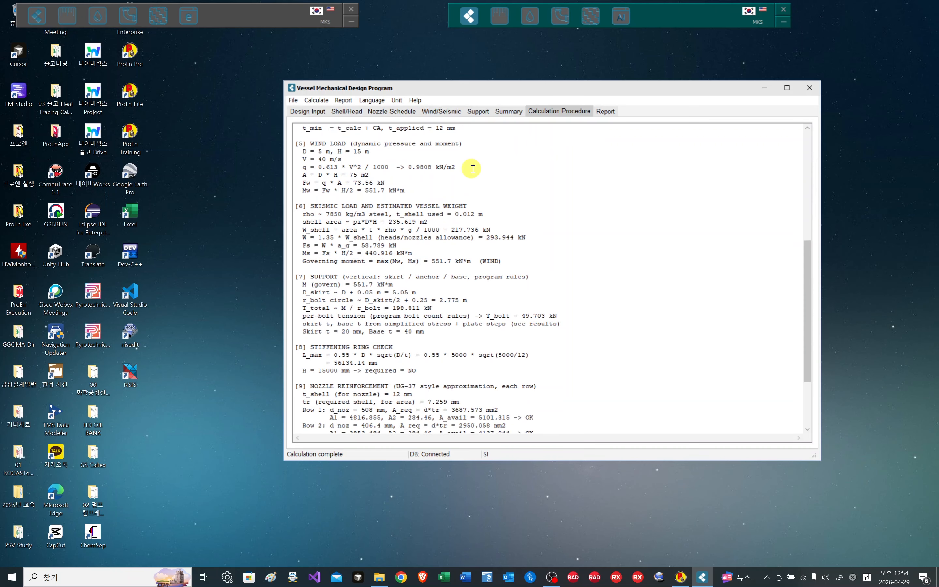
{"action": "scroll", "coordinate": [473, 169], "scroll_direction": "up", "scroll_amount": 15}
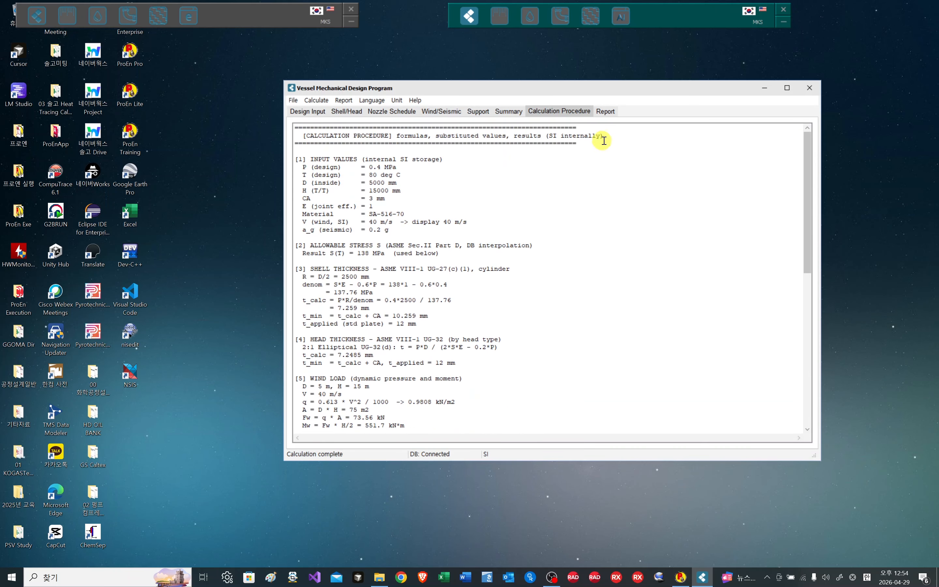
Step: Read through the vessel design calculation report and return to the design input
{"action": "left_click", "coordinate": [605, 112]}
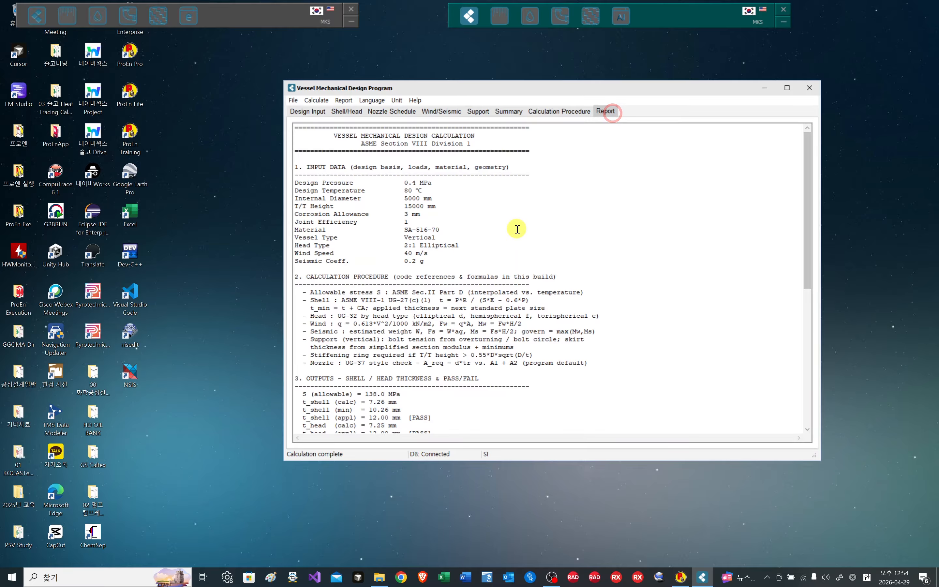
{"action": "scroll", "coordinate": [517, 228], "scroll_direction": "down", "scroll_amount": 12}
{"action": "scroll", "coordinate": [517, 229], "scroll_direction": "down", "scroll_amount": 3}
{"action": "scroll", "coordinate": [532, 222], "scroll_direction": "up", "scroll_amount": 13}
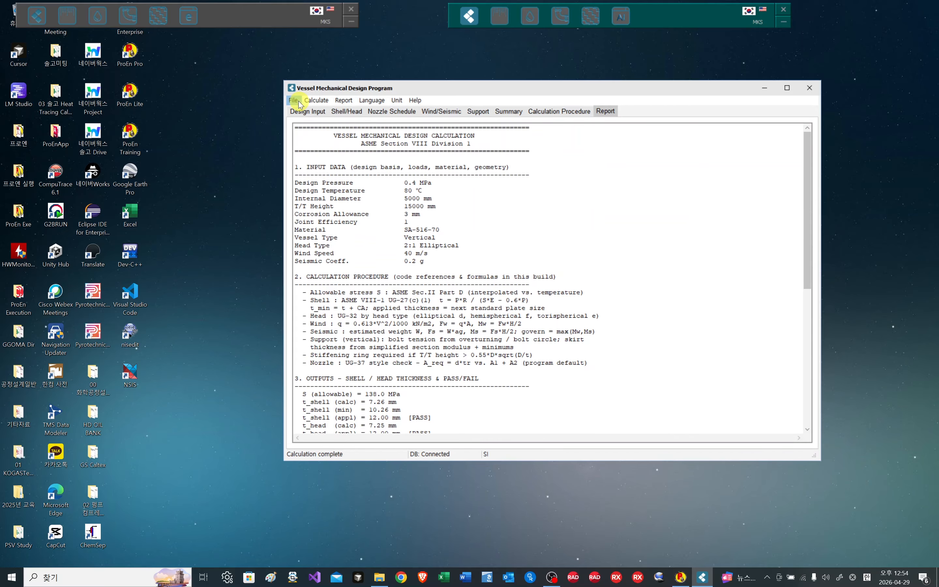
{"action": "left_click", "coordinate": [308, 112]}
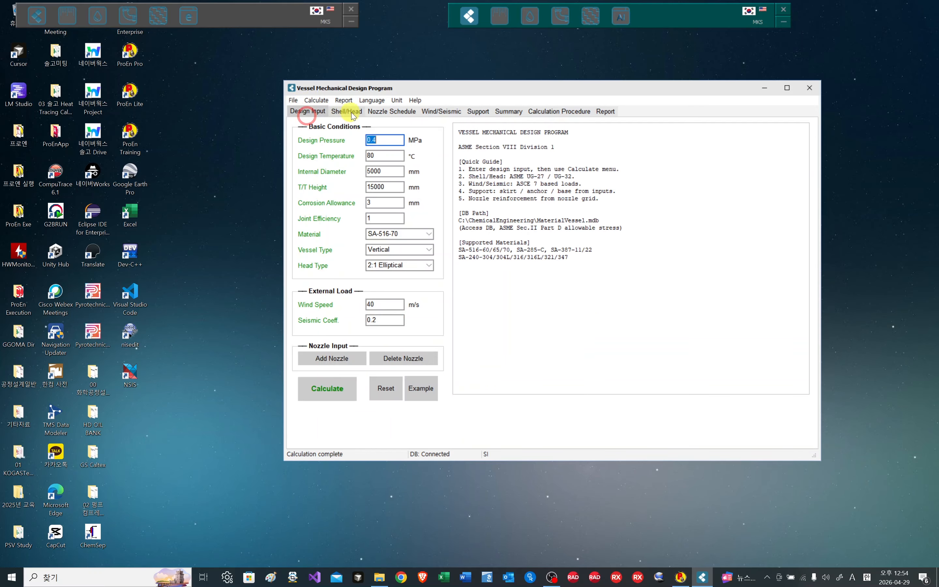
Step: Switch the vessel design program's interface language to Korean and back to English
{"action": "left_click", "coordinate": [373, 100]}
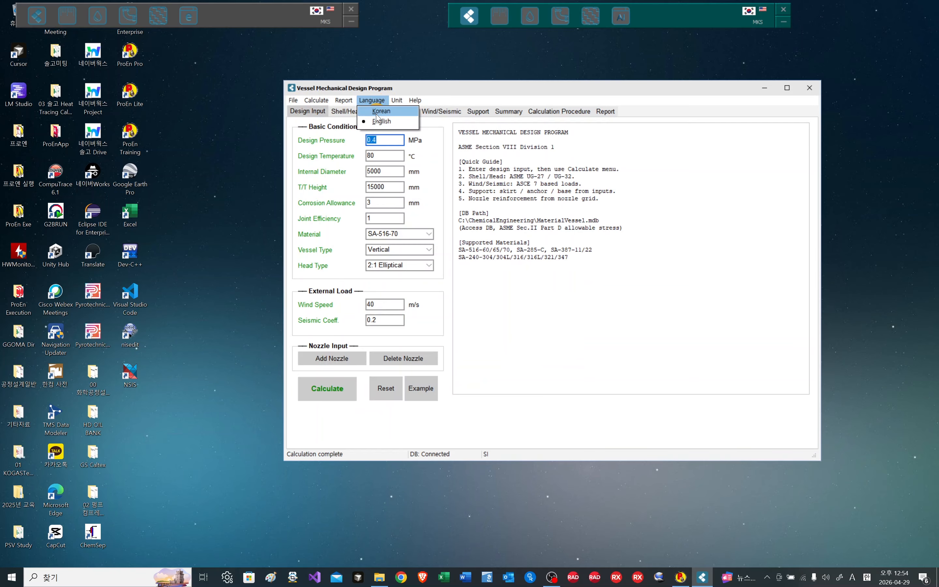
{"action": "left_click", "coordinate": [377, 115]}
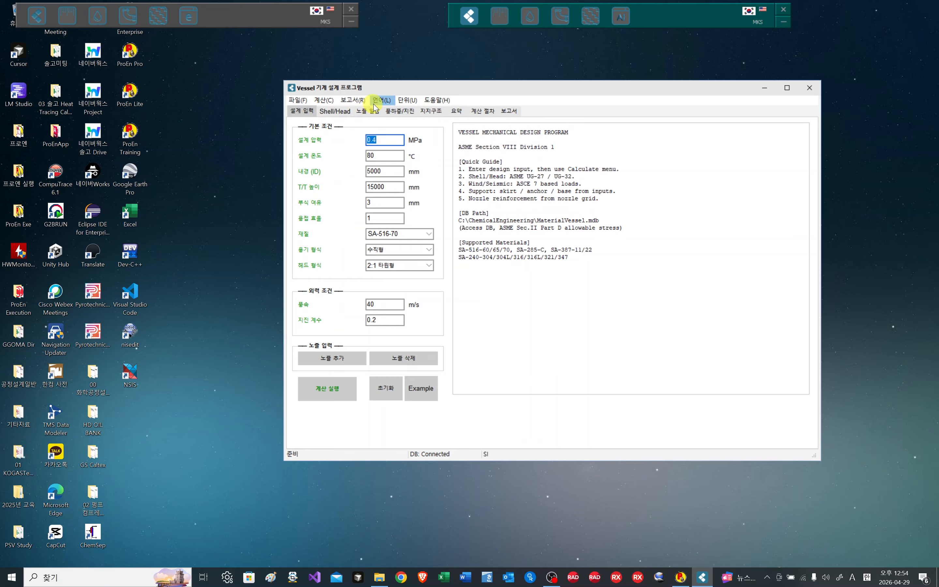
{"action": "left_click", "coordinate": [373, 103]}
{"action": "left_click", "coordinate": [378, 122]}
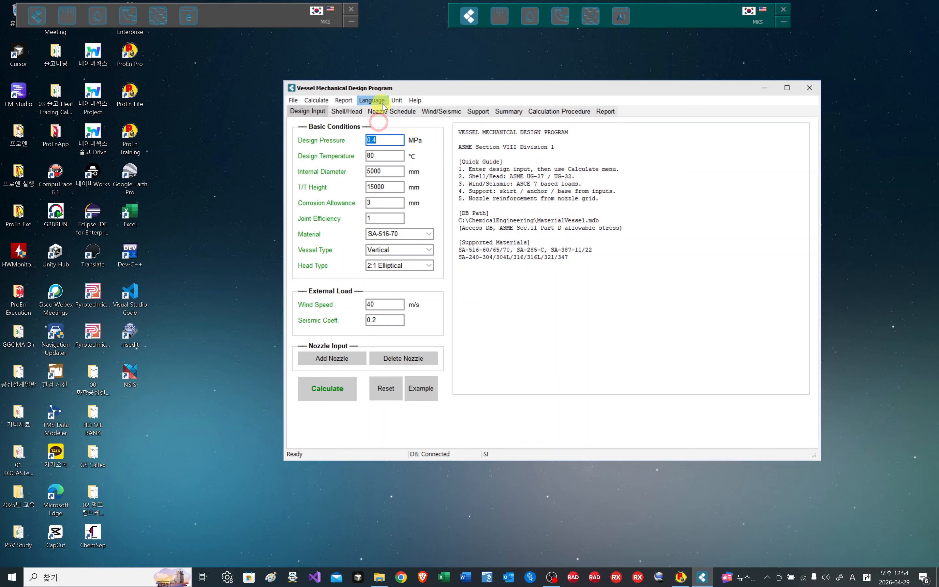
Step: Change the vessel design unit system to FPS and recalculate the design
{"action": "left_click", "coordinate": [396, 100]}
{"action": "left_click", "coordinate": [403, 132]}
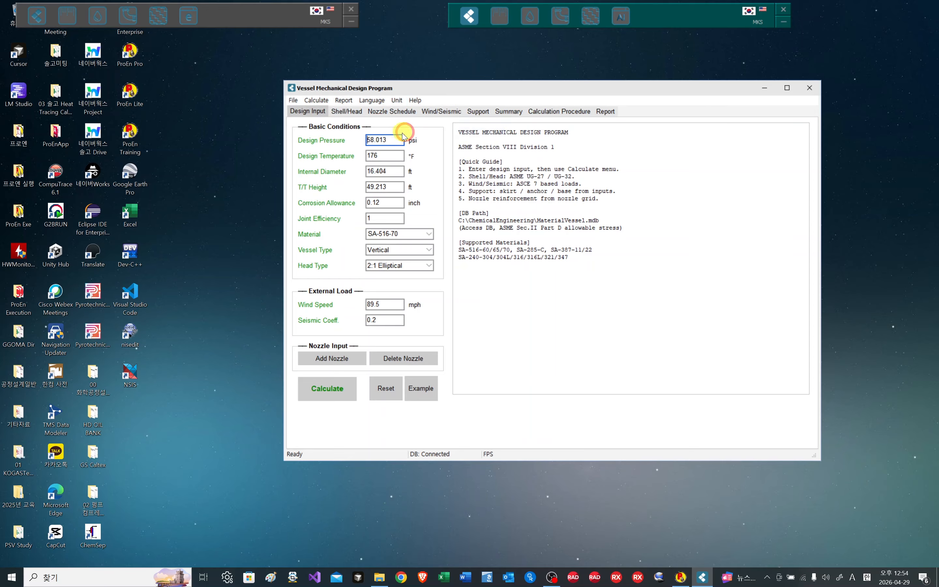
{"action": "left_click", "coordinate": [328, 390]}
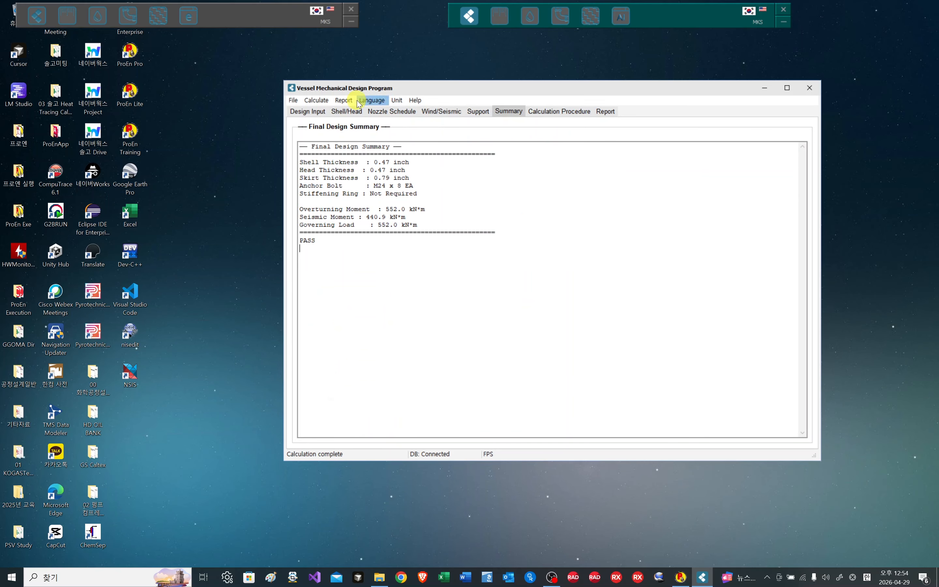
Step: View the support, calculation procedure, report and nozzle schedule pages in Korean, and return the interface to English
{"action": "left_click", "coordinate": [372, 100]}
{"action": "left_click", "coordinate": [378, 111]}
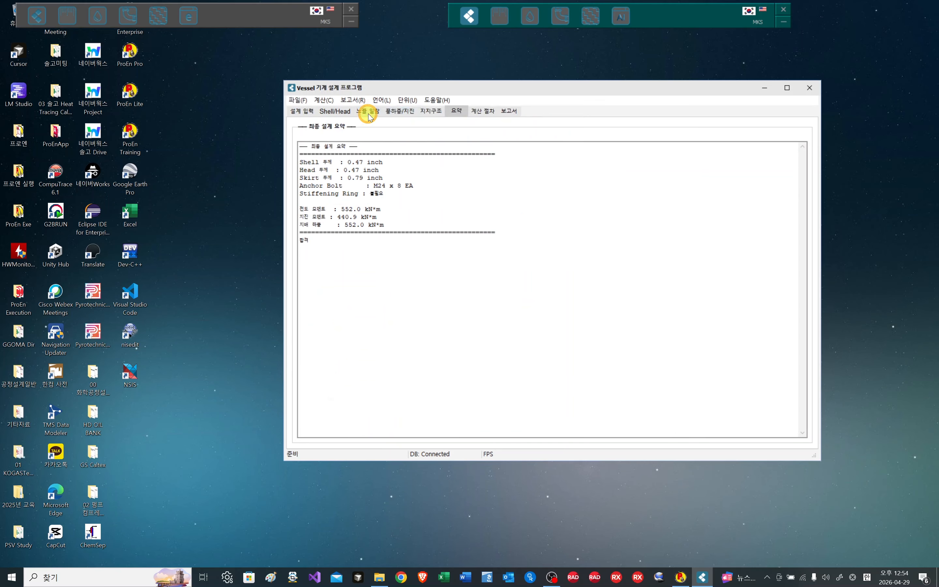
{"action": "left_click", "coordinate": [430, 111]}
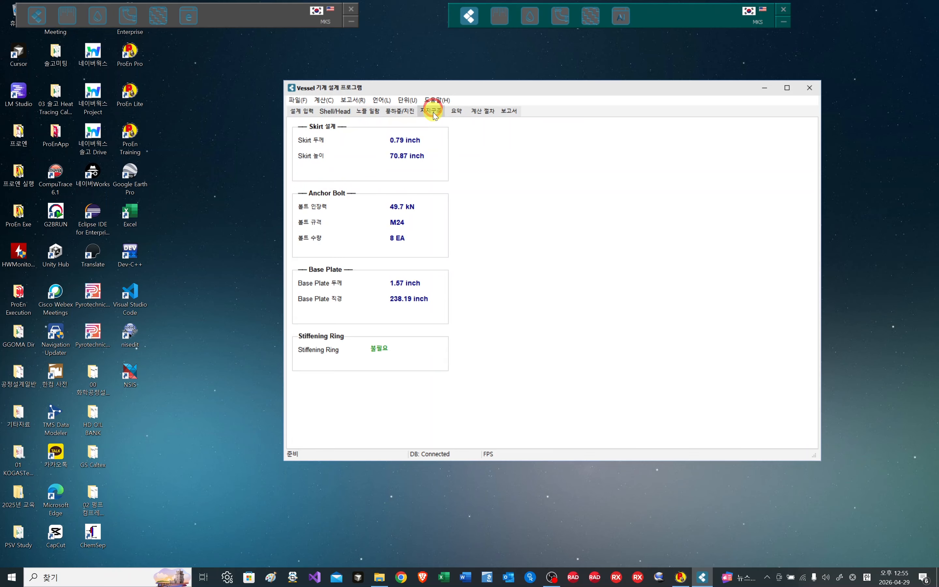
{"action": "left_click", "coordinate": [483, 111]}
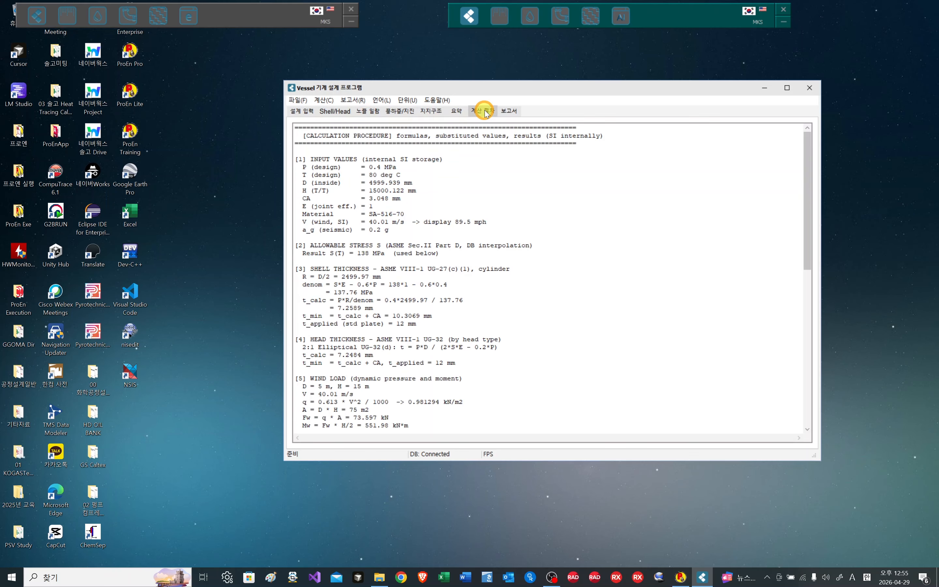
{"action": "left_click", "coordinate": [504, 112]}
{"action": "left_click", "coordinate": [376, 112]}
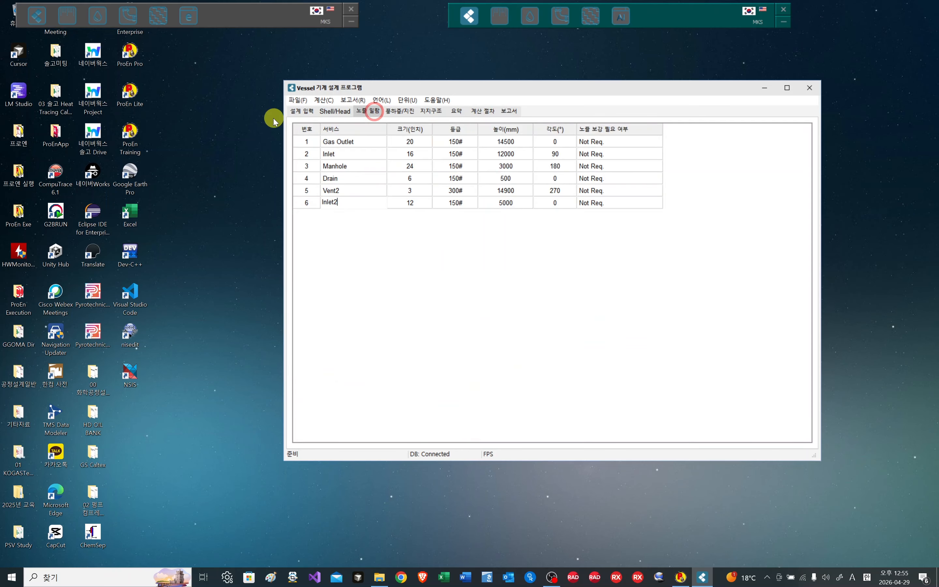
{"action": "left_click", "coordinate": [381, 100]}
{"action": "left_click", "coordinate": [387, 121]}
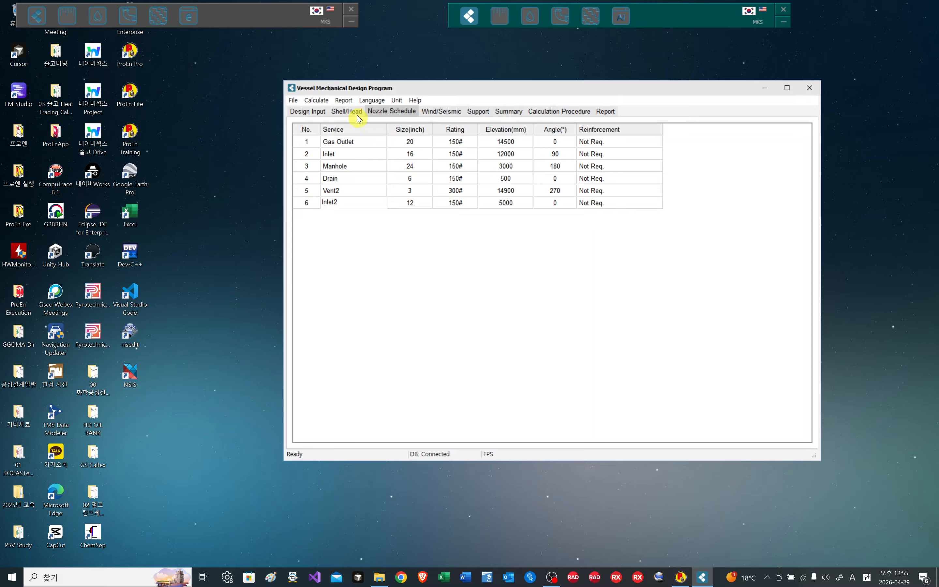
{"action": "left_click", "coordinate": [344, 101]}
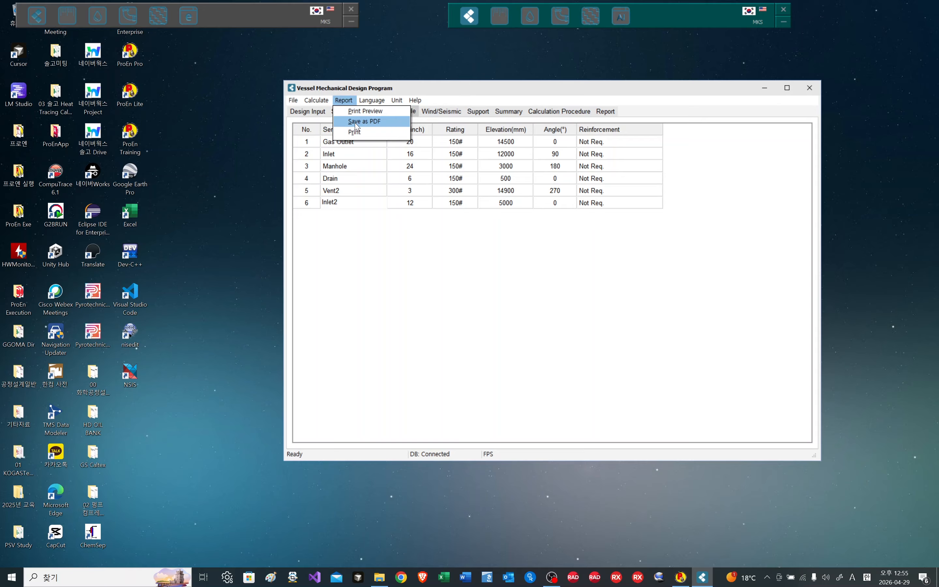
{"action": "left_click", "coordinate": [292, 101]}
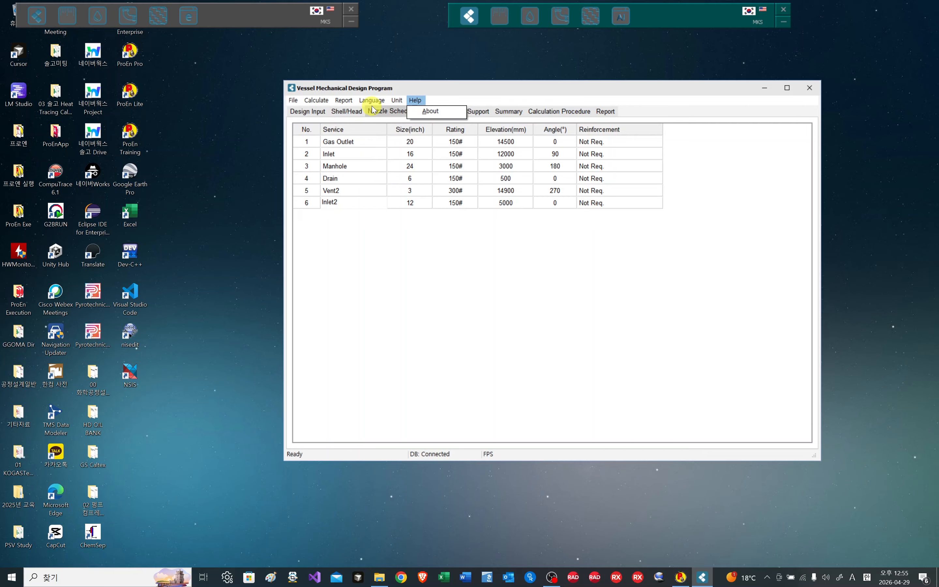
{"action": "left_click", "coordinate": [337, 101]}
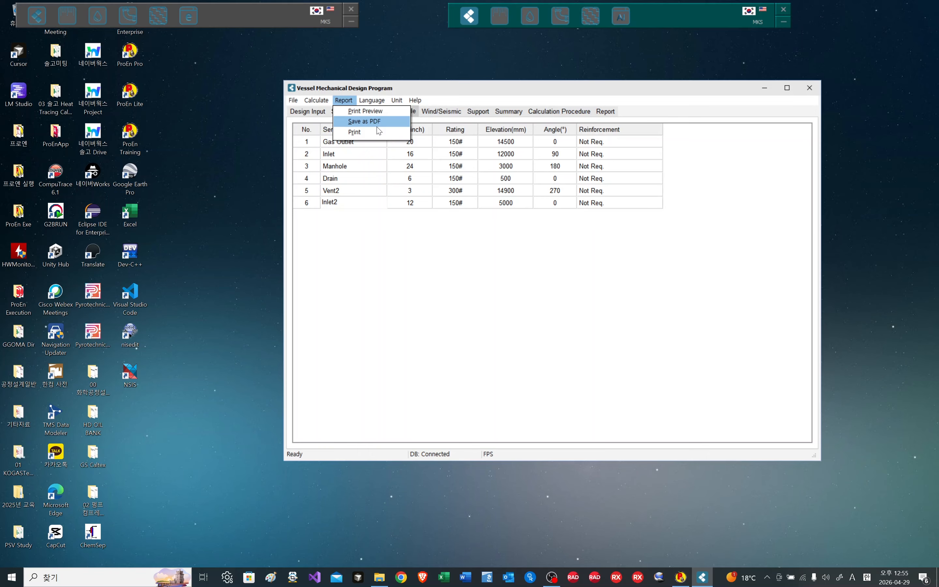
{"action": "left_click", "coordinate": [417, 254]}
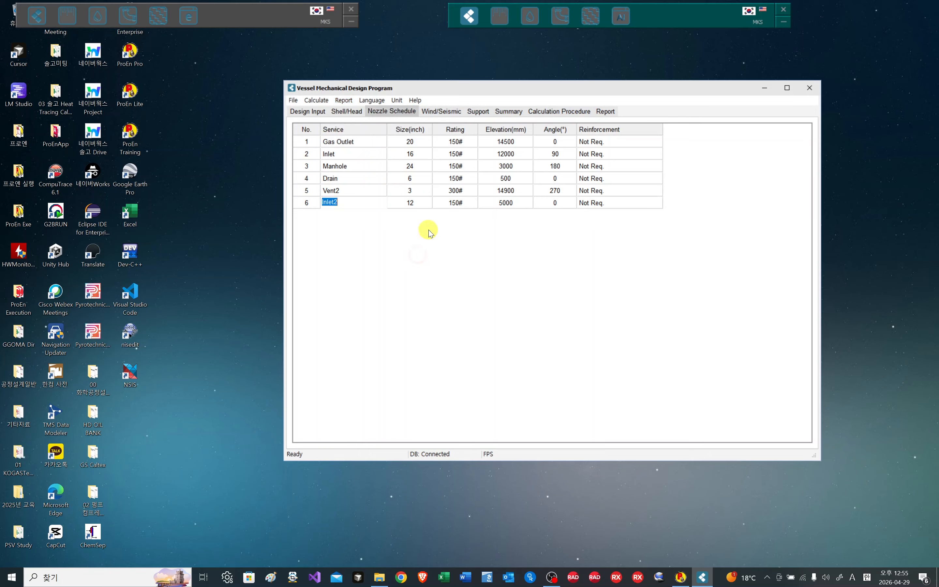
Step: Close the vessel design program, answering its save prompt, and open the Agitator Design Program from the ProEn+ launcher
{"action": "left_click", "coordinate": [810, 90]}
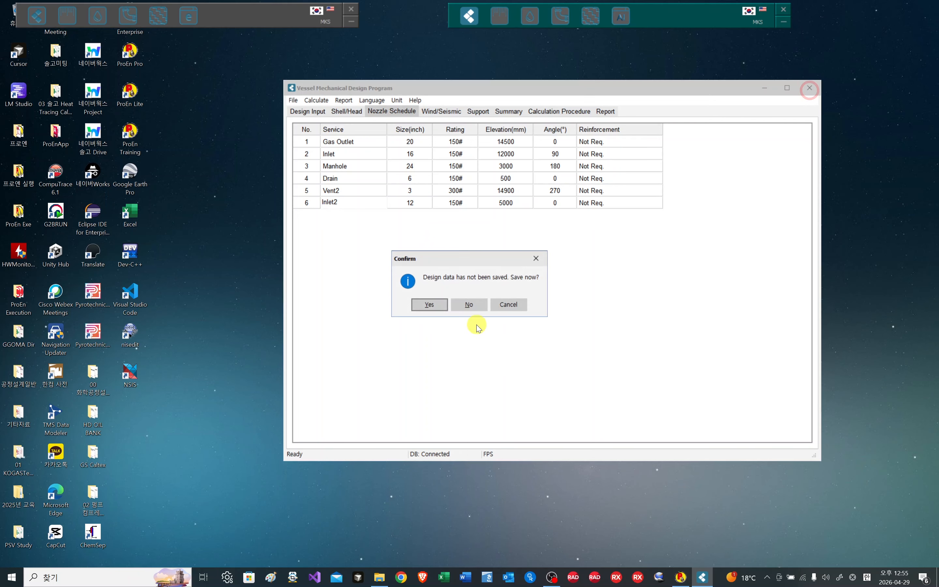
{"action": "left_click", "coordinate": [430, 305]}
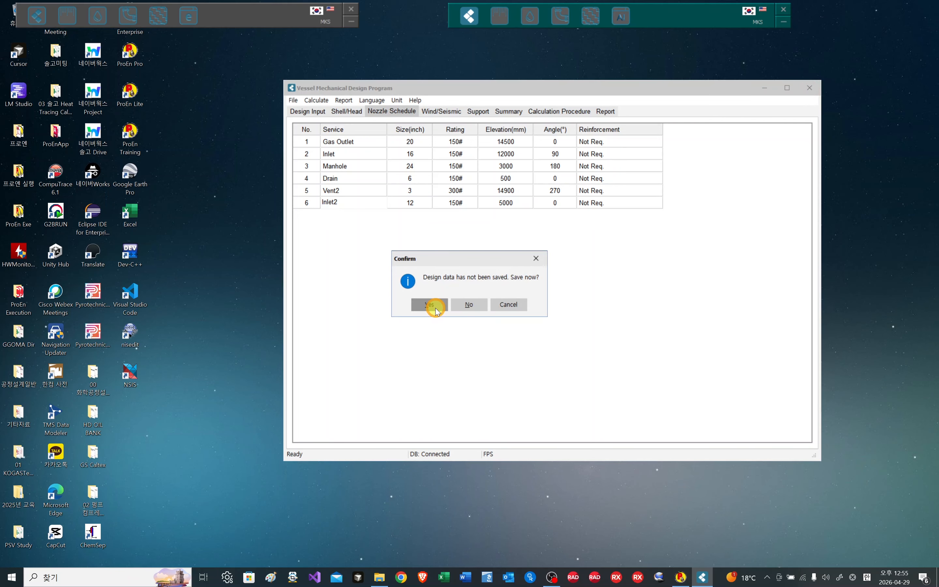
{"action": "left_click", "coordinate": [483, 305]}
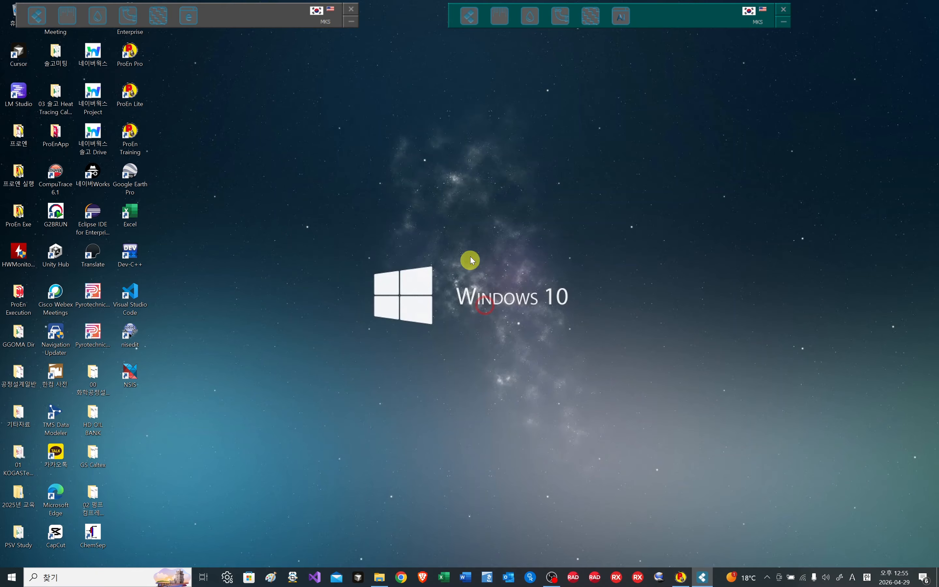
{"action": "left_click", "coordinate": [469, 16]}
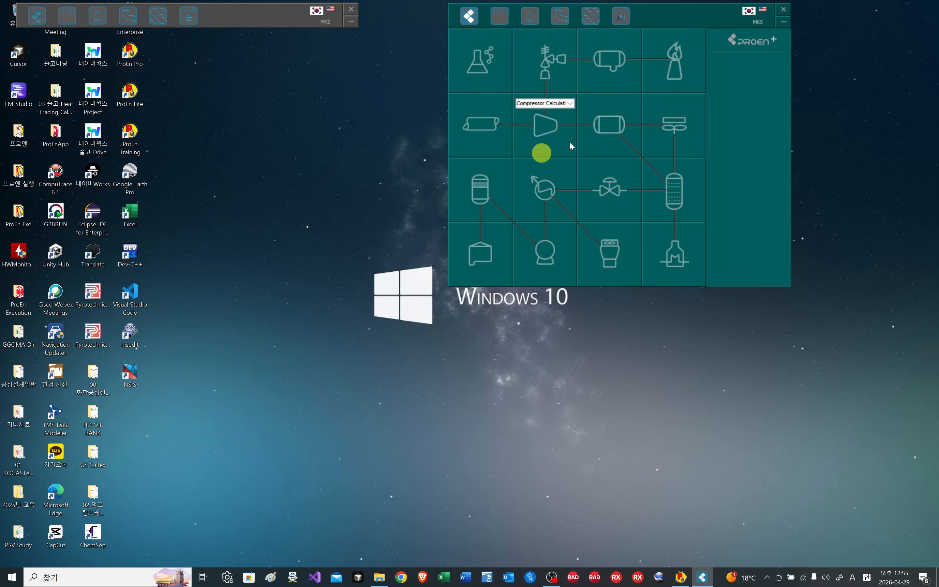
{"action": "left_click", "coordinate": [479, 208]}
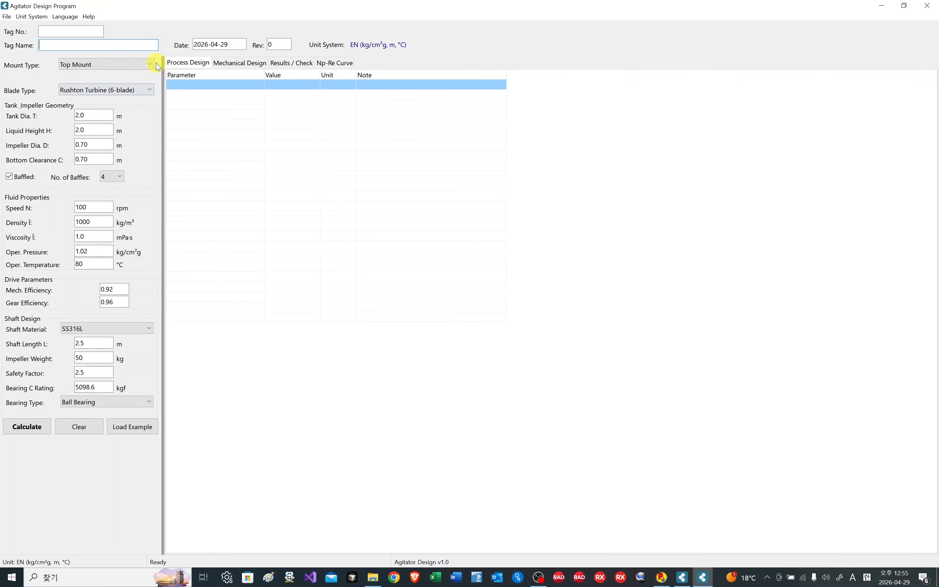
Step: Look through the available mount types and blade types for the agitator, keeping Top Mount and Rushton Turbine (6-blade)
{"action": "left_click", "coordinate": [148, 70]}
{"action": "left_click", "coordinate": [149, 70]}
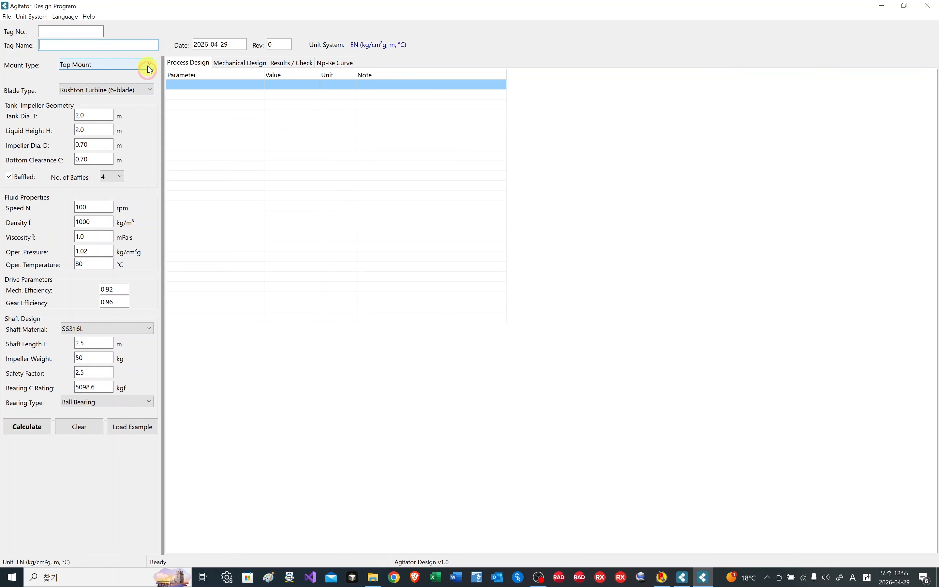
{"action": "left_click", "coordinate": [149, 70]}
{"action": "left_click", "coordinate": [149, 93]}
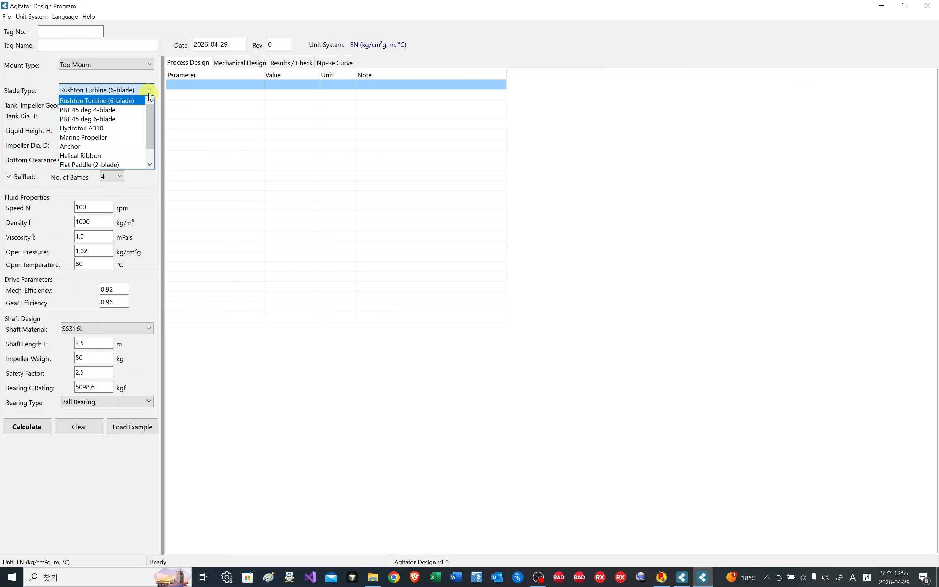
{"action": "mouse_move", "coordinate": [150, 116]}
{"action": "left_mouse_down"}
{"action": "mouse_move", "coordinate": [152, 141]}
{"action": "mouse_move", "coordinate": [155, 110]}
{"action": "left_mouse_up"}
{"action": "left_click", "coordinate": [149, 77]}
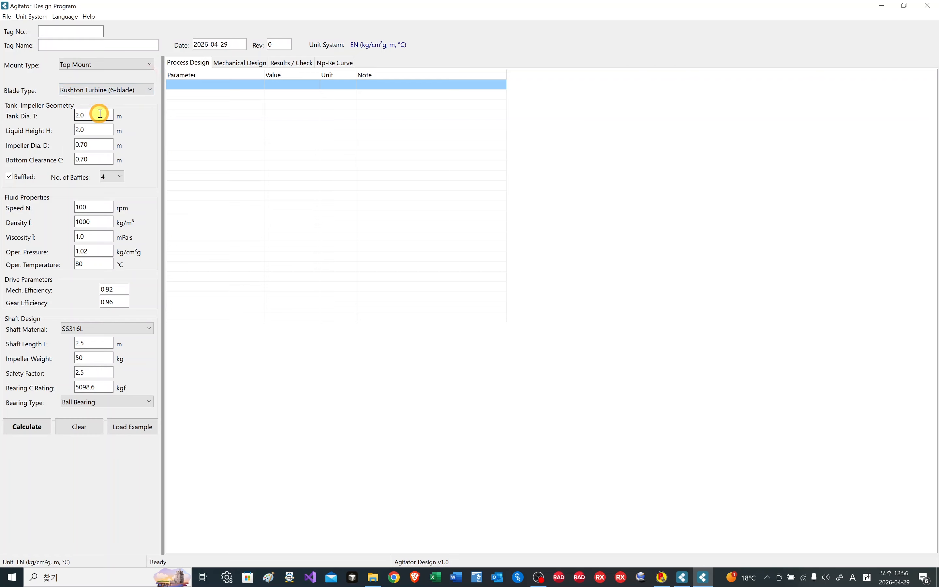
Step: Set the liquid height H to 3 m and check the bottom clearance and speed inputs
{"action": "double_click", "coordinate": [92, 129]}
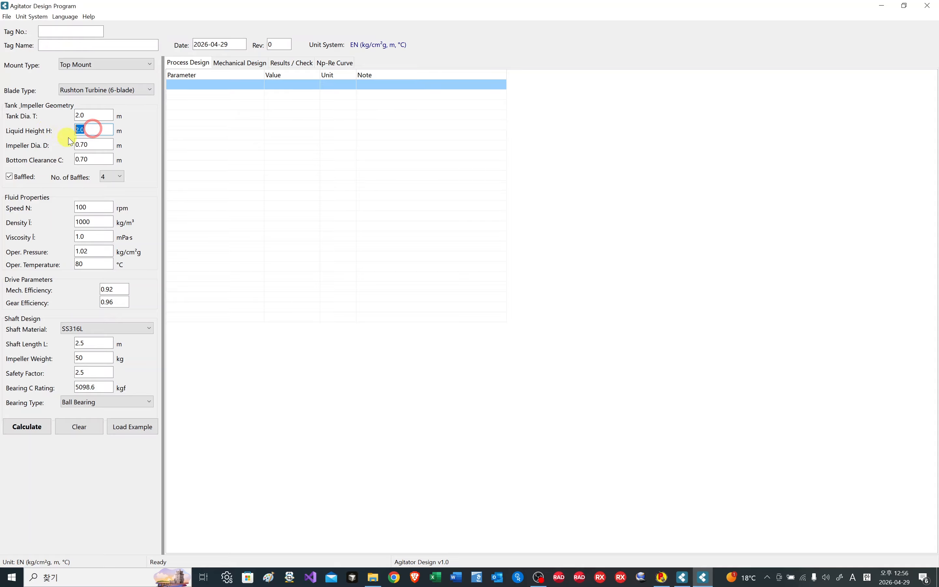
{"action": "type", "text": "3"}
{"action": "left_click", "coordinate": [103, 160]}
{"action": "left_click", "coordinate": [96, 207]}
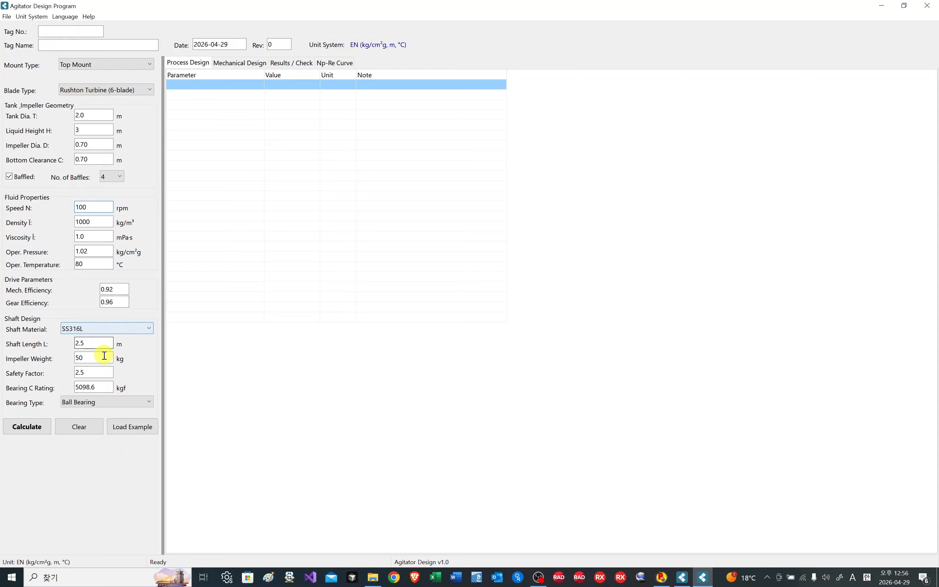
Step: Check the shaft material options, keeping SS316L, and go over the shaft length and safety factor inputs
{"action": "left_click", "coordinate": [148, 328]}
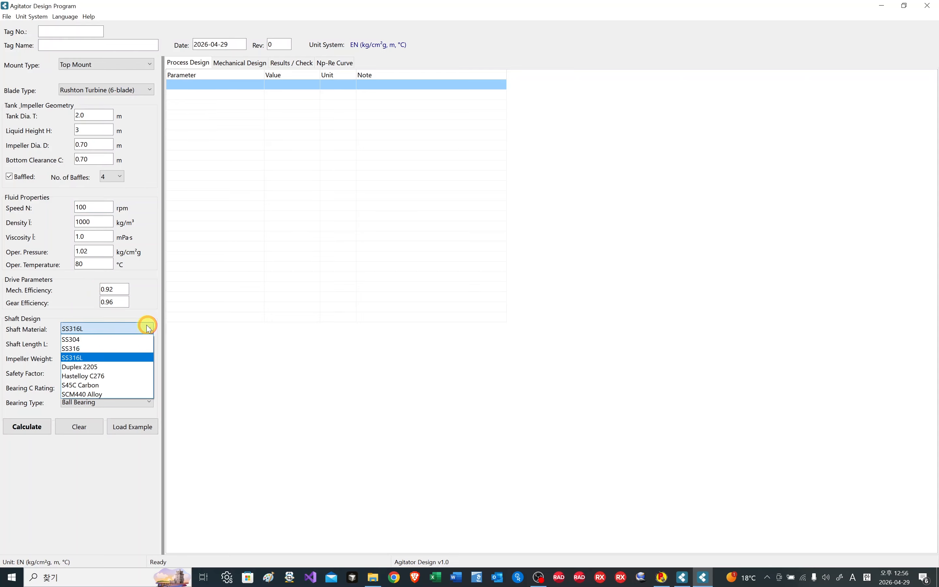
{"action": "left_click", "coordinate": [148, 328]}
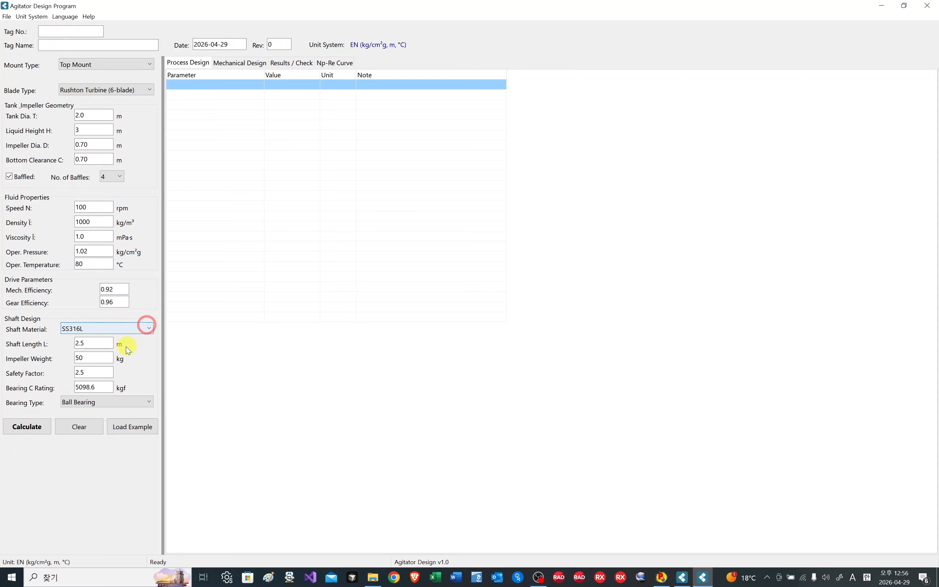
{"action": "left_click", "coordinate": [108, 344]}
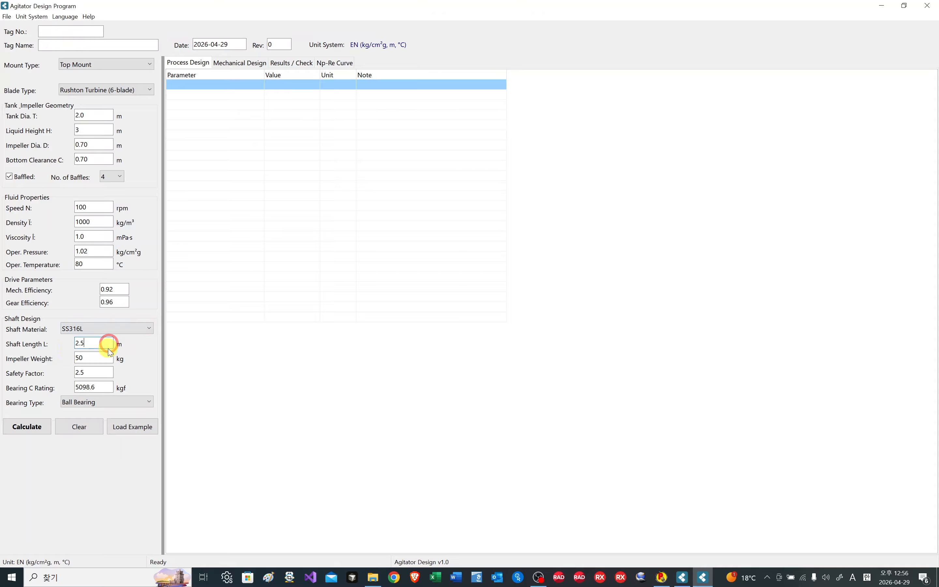
{"action": "left_click", "coordinate": [95, 373]}
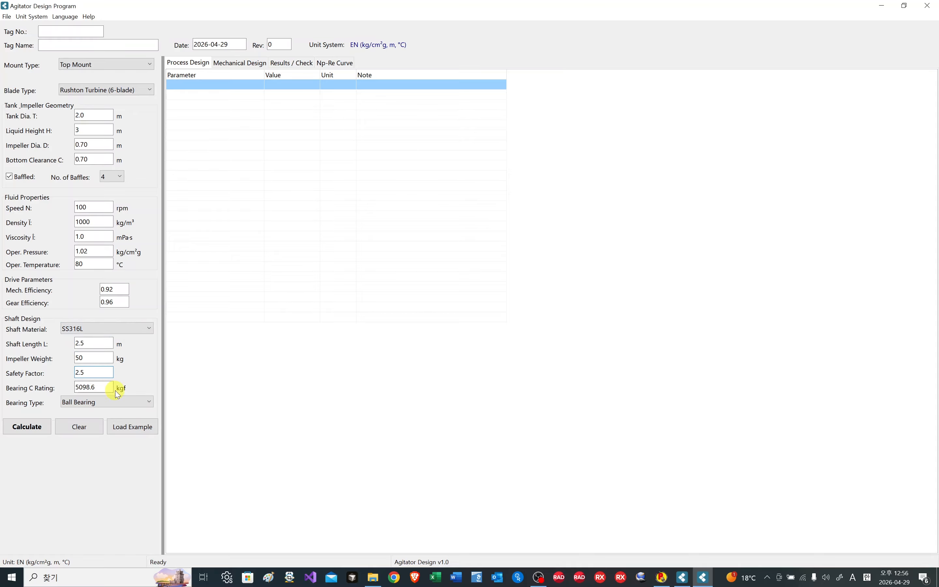
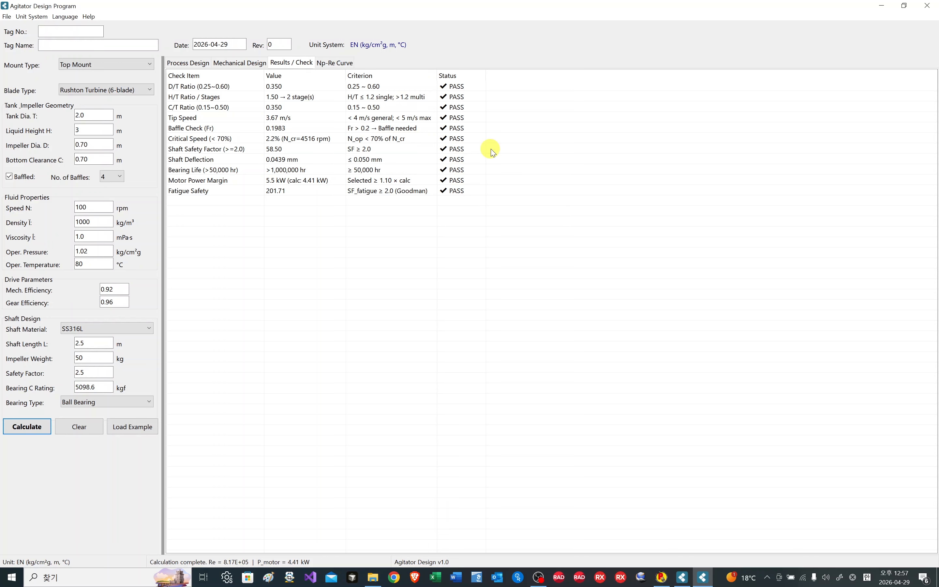
Step: Examine the Np-Re power curve of the calculated agitator and compare it with the available blade types
{"action": "left_click", "coordinate": [335, 63]}
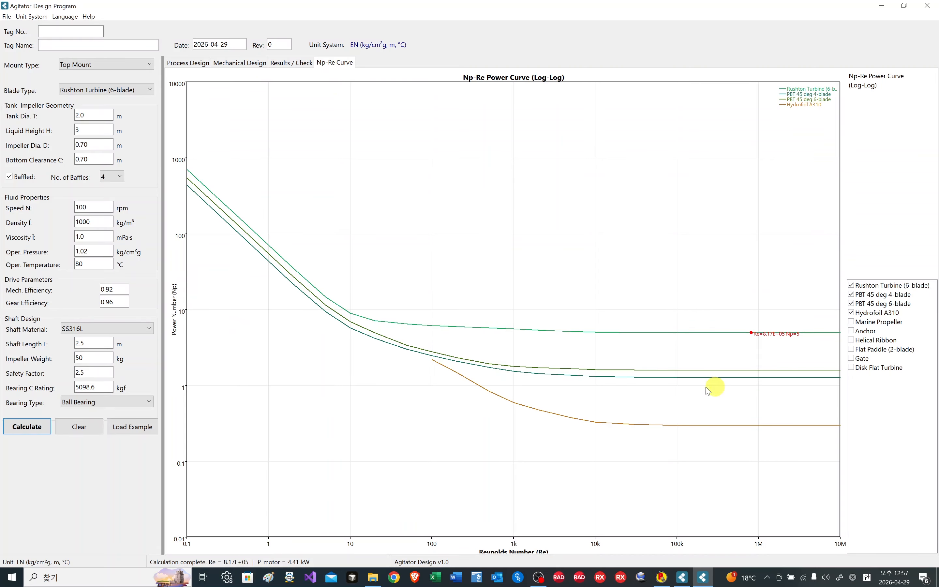
{"action": "left_click", "coordinate": [150, 90]}
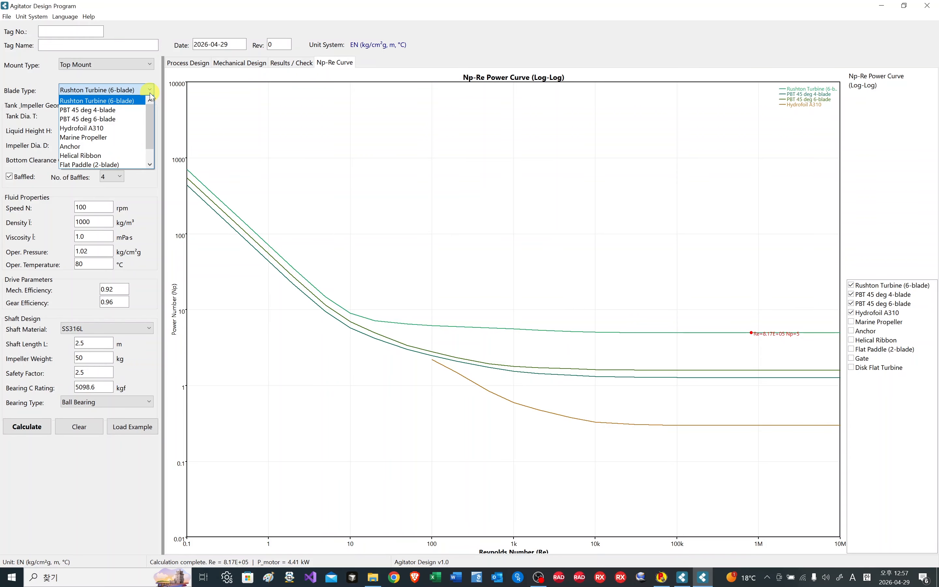
{"action": "left_click", "coordinate": [149, 91]}
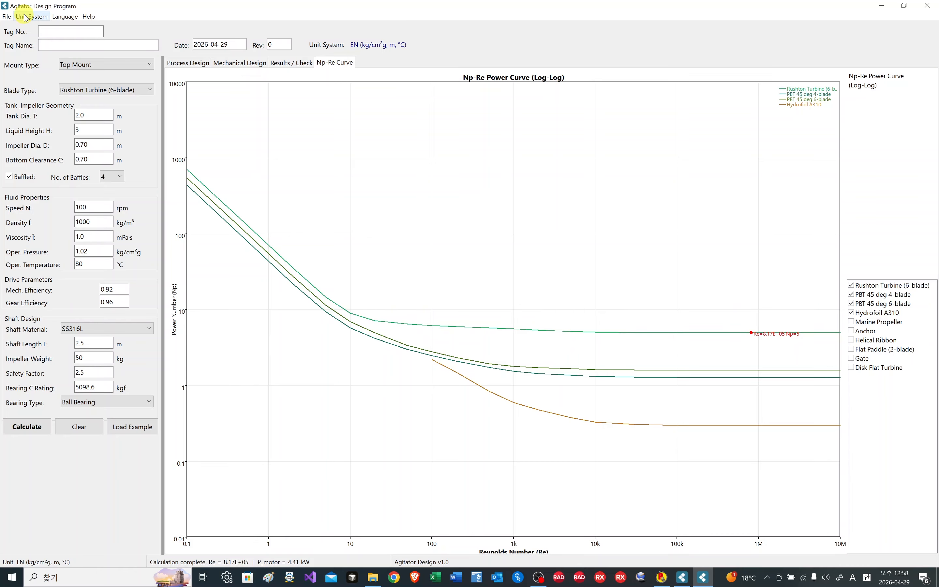
Step: Switch the agitator program's interface language to Korean and return it to English
{"action": "left_click", "coordinate": [66, 17]}
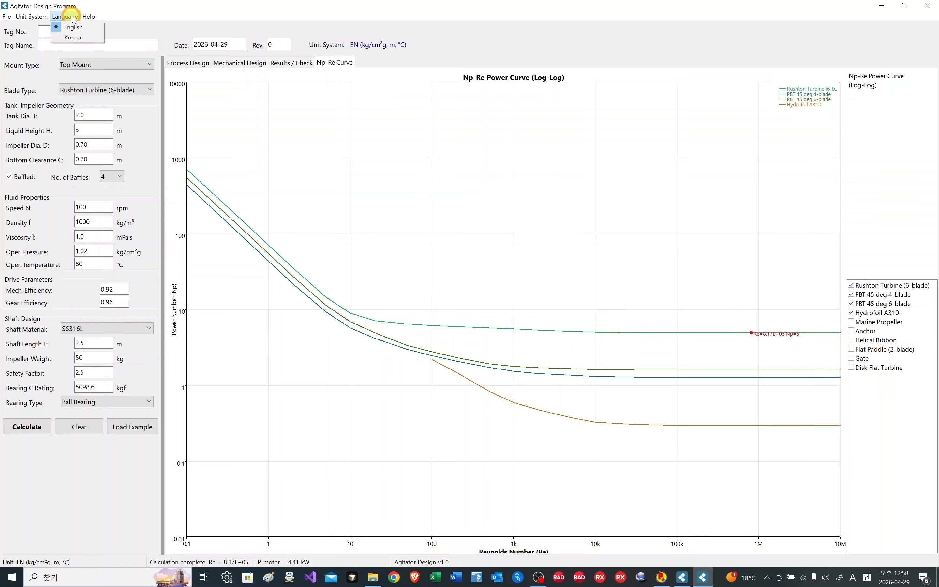
{"action": "left_click", "coordinate": [68, 38]}
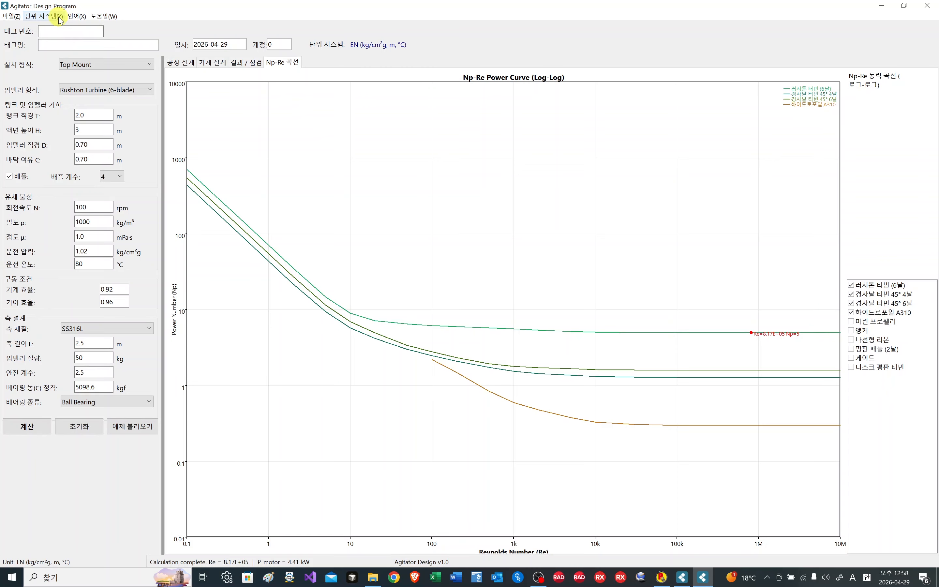
{"action": "left_click", "coordinate": [74, 17]}
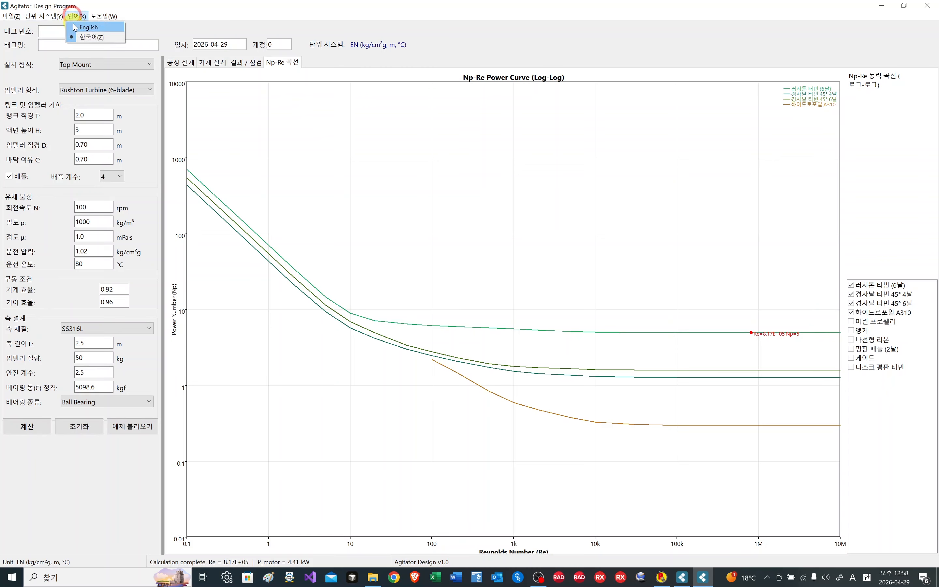
{"action": "left_click", "coordinate": [74, 27]}
Step: Change the agitator design's unit system to FPS (psi, ft, degF) and recalculate the results
{"action": "left_click", "coordinate": [33, 18]}
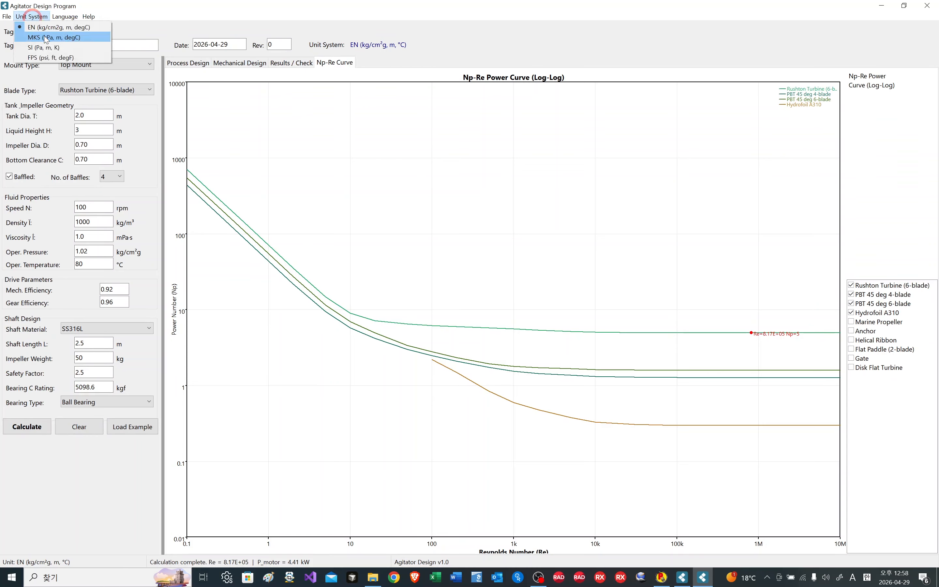
{"action": "left_click", "coordinate": [37, 58]}
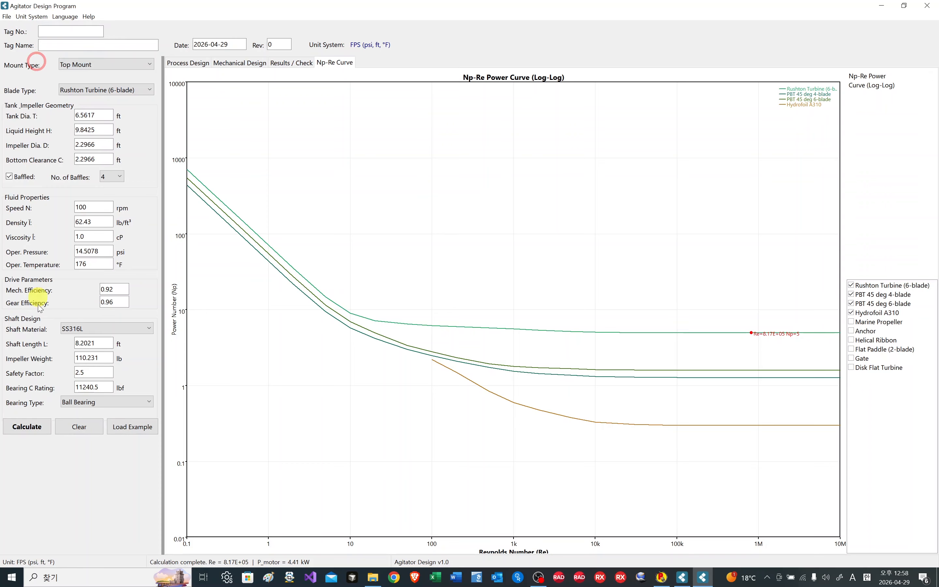
{"action": "left_click", "coordinate": [37, 426]}
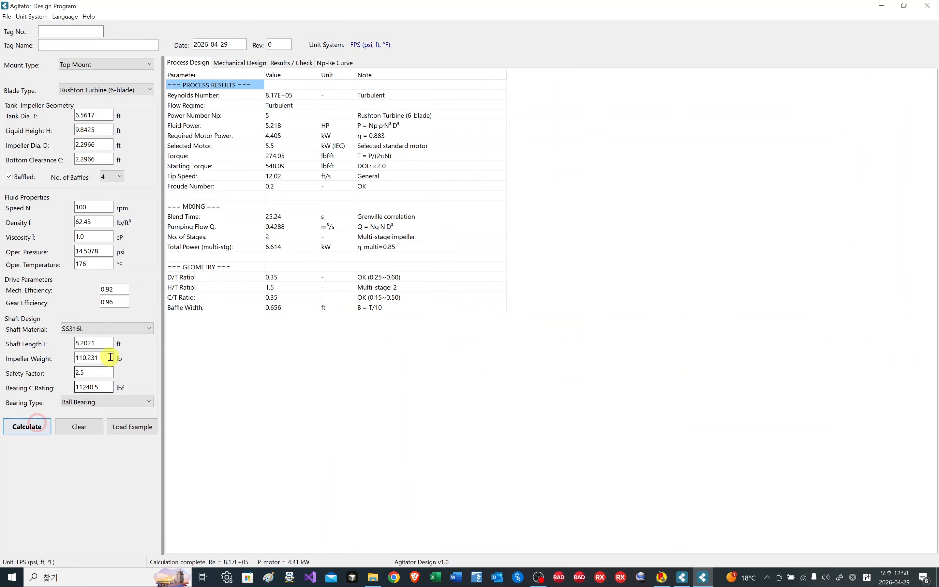
Step: Look over the language and file commands of the agitator program, and close it
{"action": "left_click", "coordinate": [89, 16]}
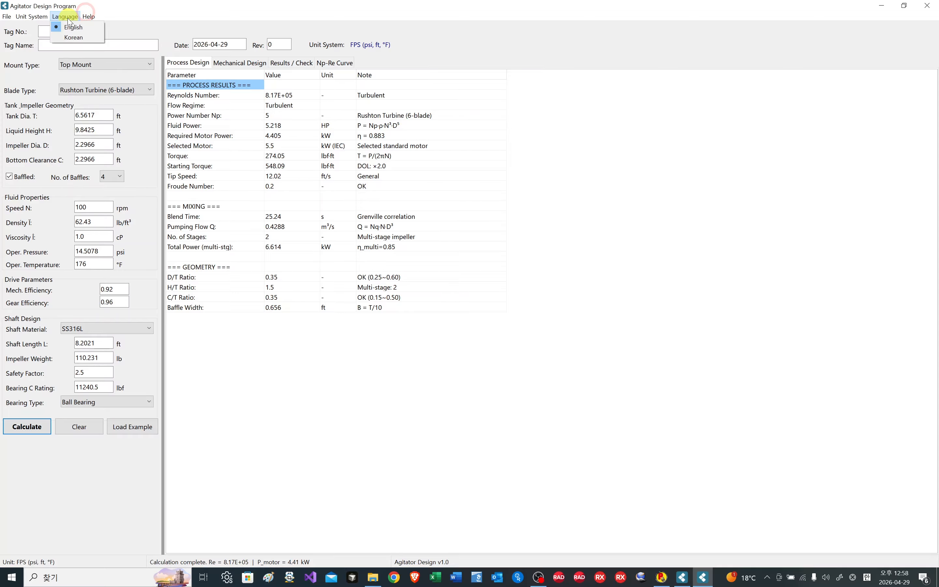
{"action": "mouse_move", "coordinate": [20, 17]}
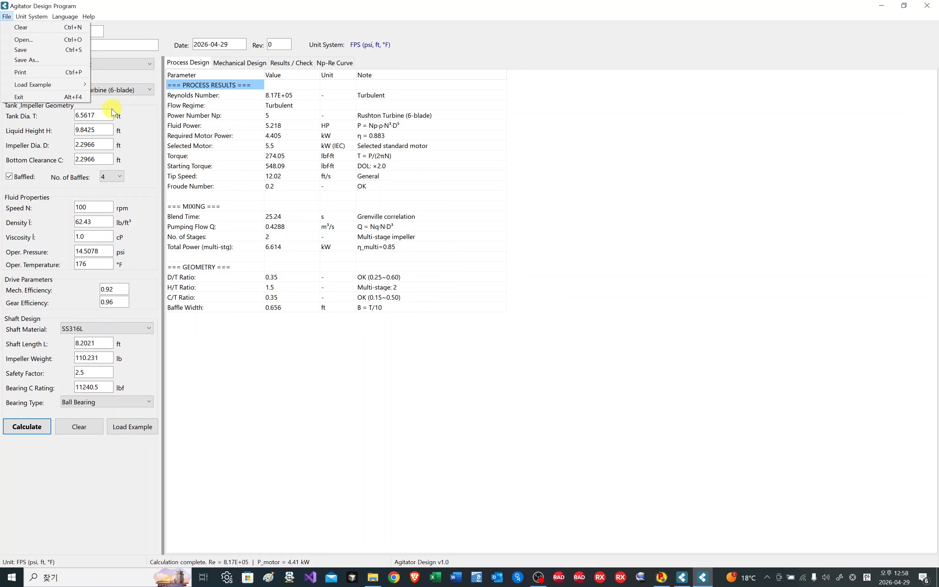
{"action": "left_click", "coordinate": [449, 400]}
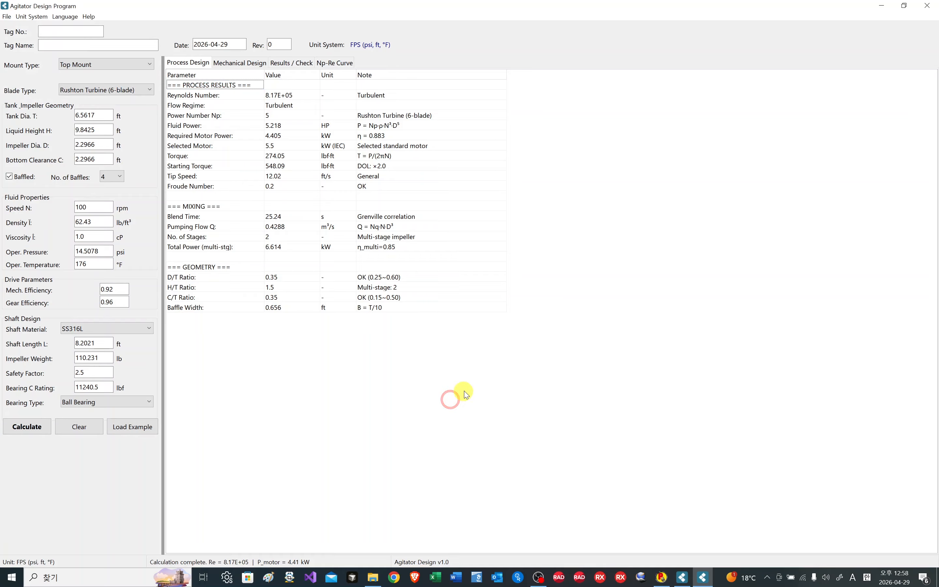
{"action": "left_click", "coordinate": [933, 7]}
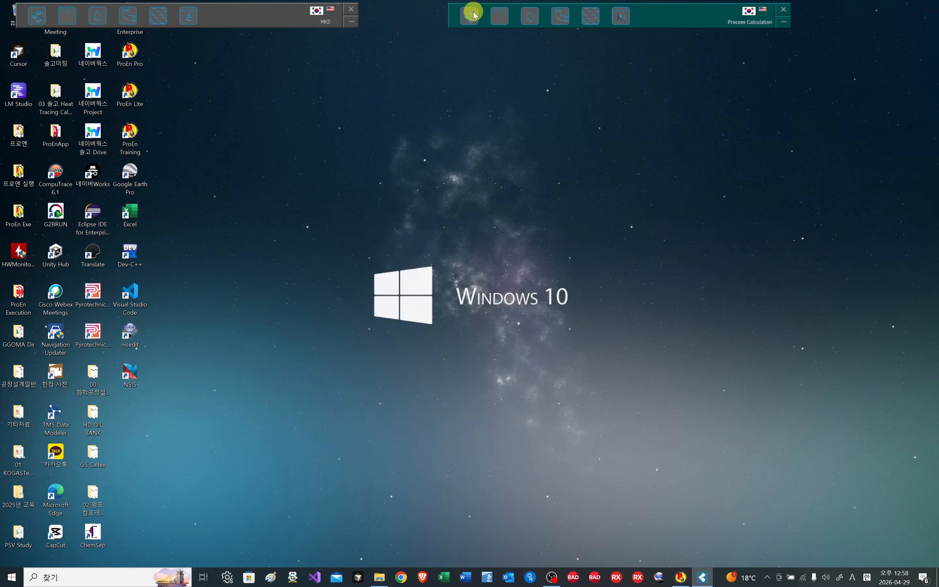
Step: Open the Cent Pump NPSHr tool from the process calculation launcher after checking the available pump calculations
{"action": "left_click", "coordinate": [470, 15]}
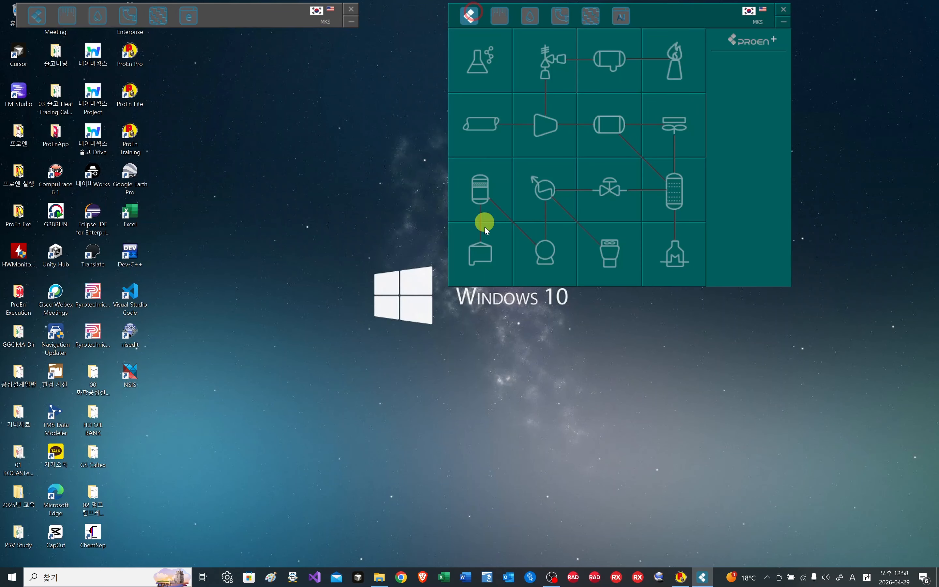
{"action": "mouse_move", "coordinate": [566, 256]}
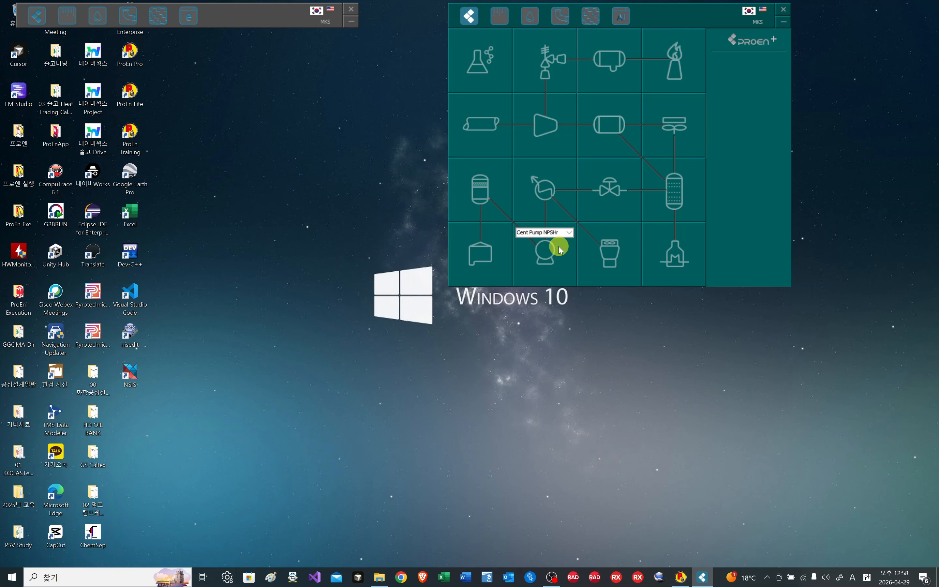
{"action": "left_click", "coordinate": [569, 234]}
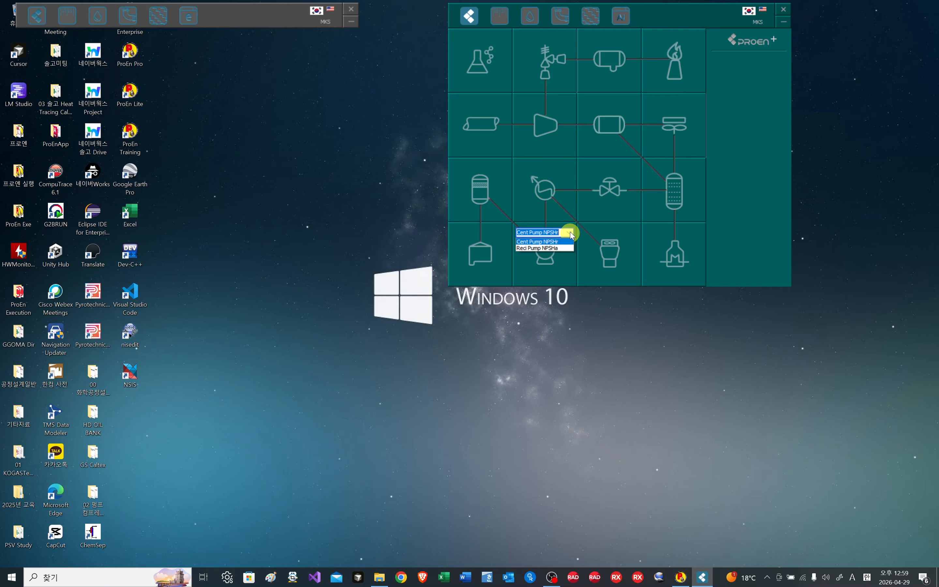
{"action": "left_click", "coordinate": [569, 233]}
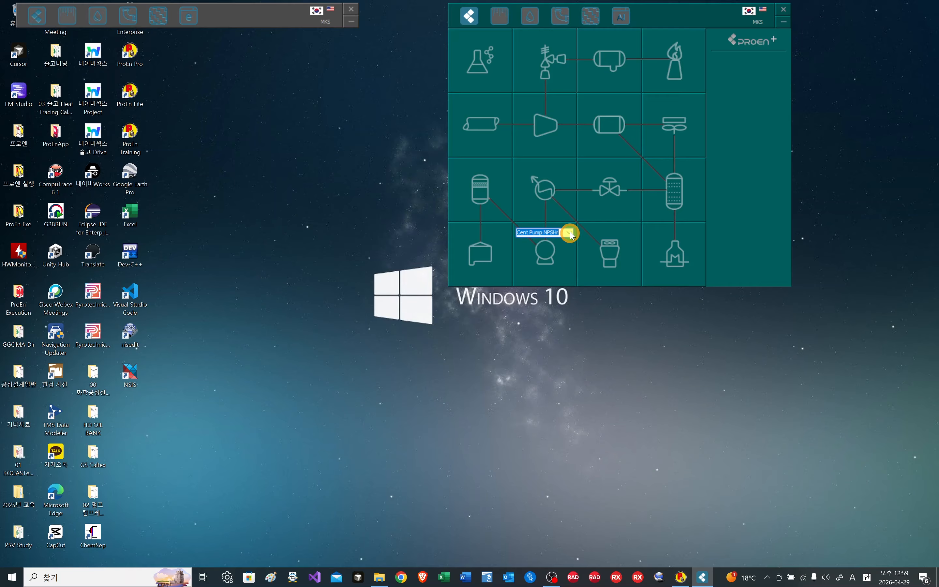
{"action": "left_click", "coordinate": [548, 263]}
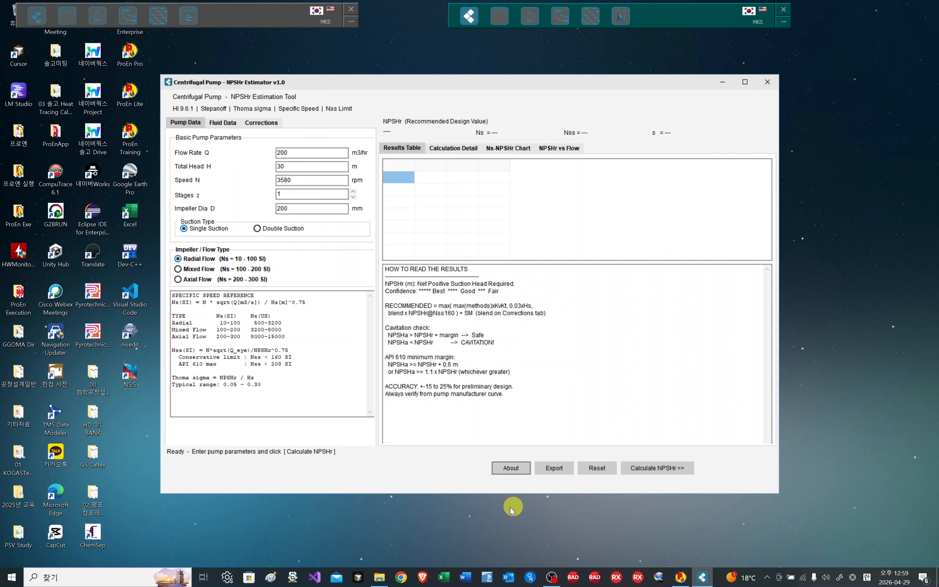
Step: Calculate NPSHr for the default centrifugal pump data and review the fluid data and correction inputs
{"action": "left_click", "coordinate": [669, 468]}
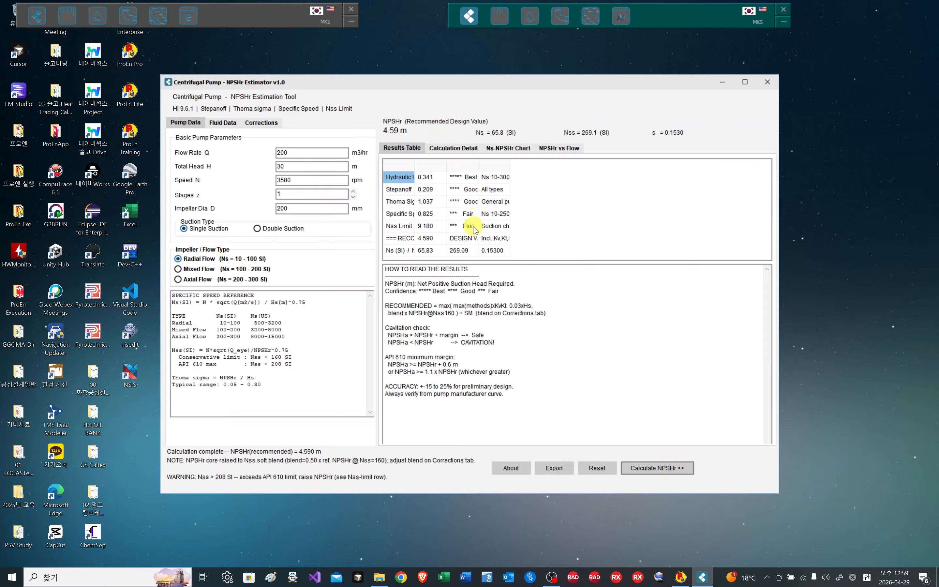
{"action": "left_click", "coordinate": [223, 123]}
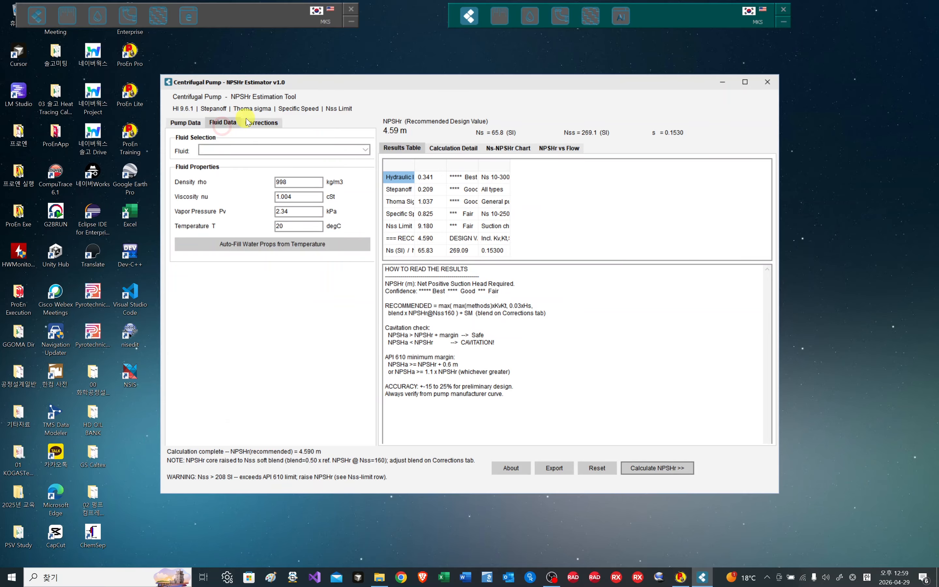
{"action": "left_click", "coordinate": [261, 124]}
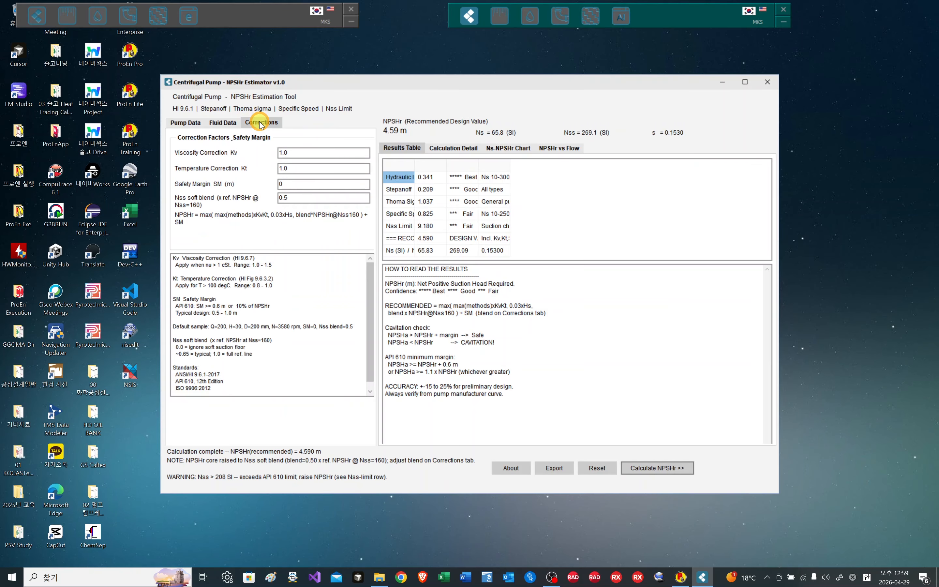
{"action": "left_click", "coordinate": [194, 124]}
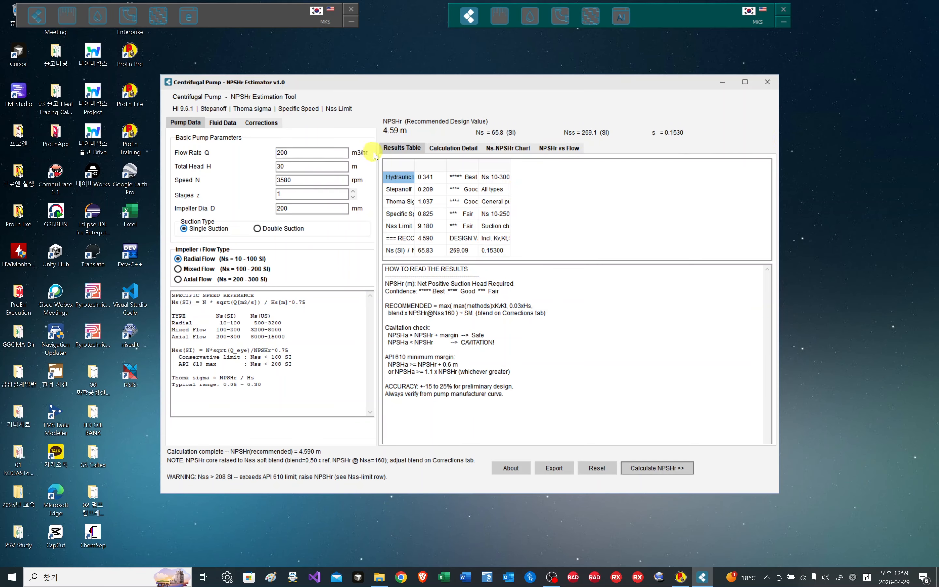
Step: Set the Nss soft blend correction to 1 and recalculate NPSHr
{"action": "left_click", "coordinate": [273, 125]}
{"action": "left_click", "coordinate": [305, 198]}
{"action": "left_click_drag", "start_coordinate": [305, 199], "coordinate": [257, 216]}
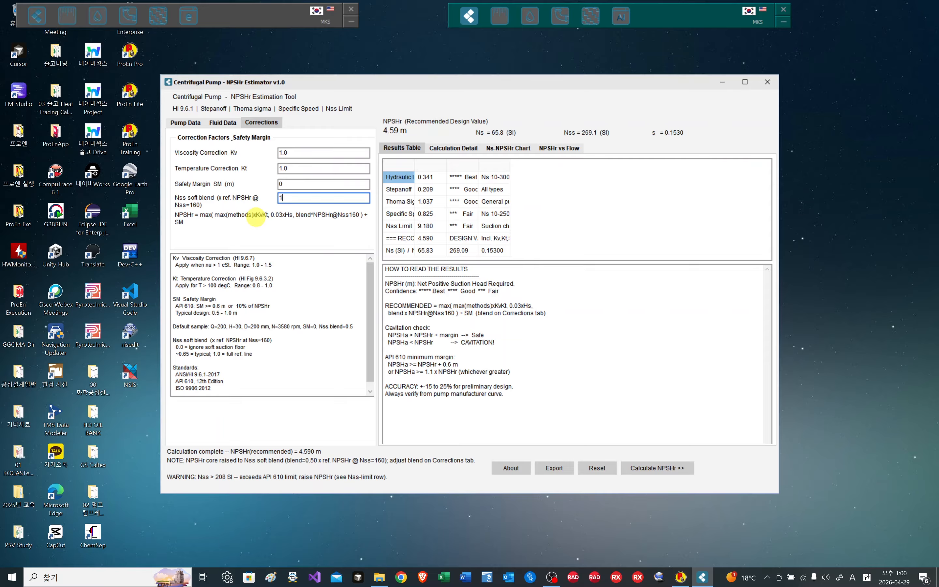
{"action": "left_click", "coordinate": [652, 472]}
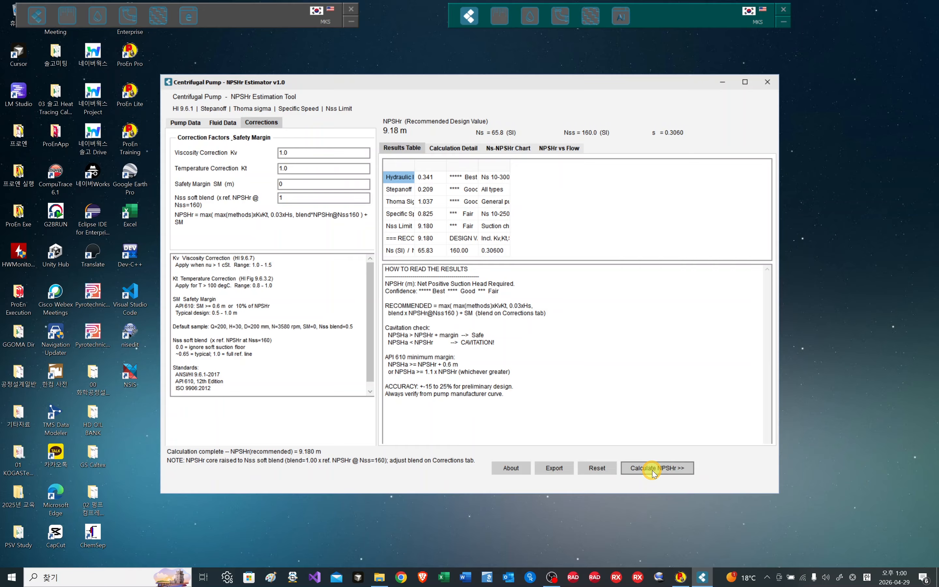
Step: Set the Nss soft blend correction to 0.2 and recalculate NPSHr
{"action": "double_click", "coordinate": [300, 199]}
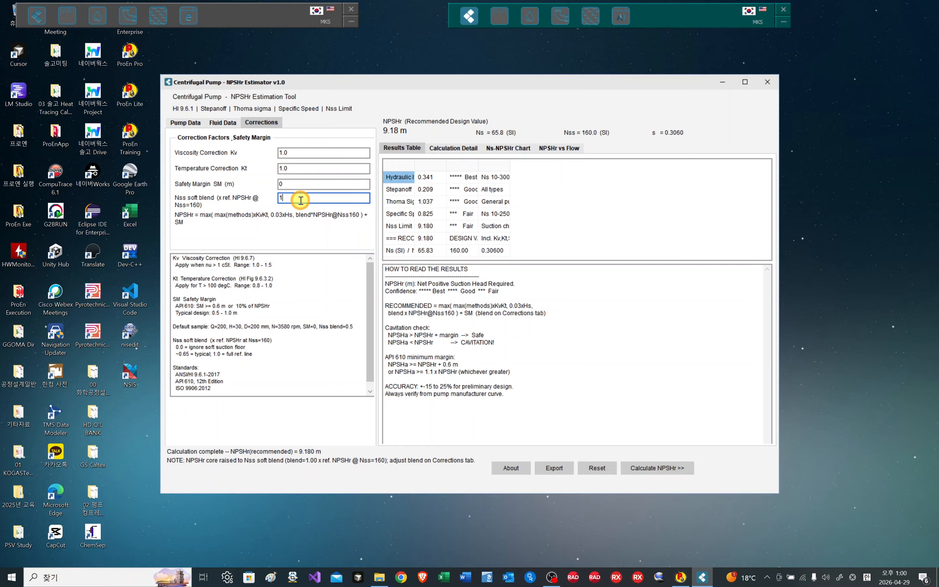
{"action": "type", "text": "0.2"}
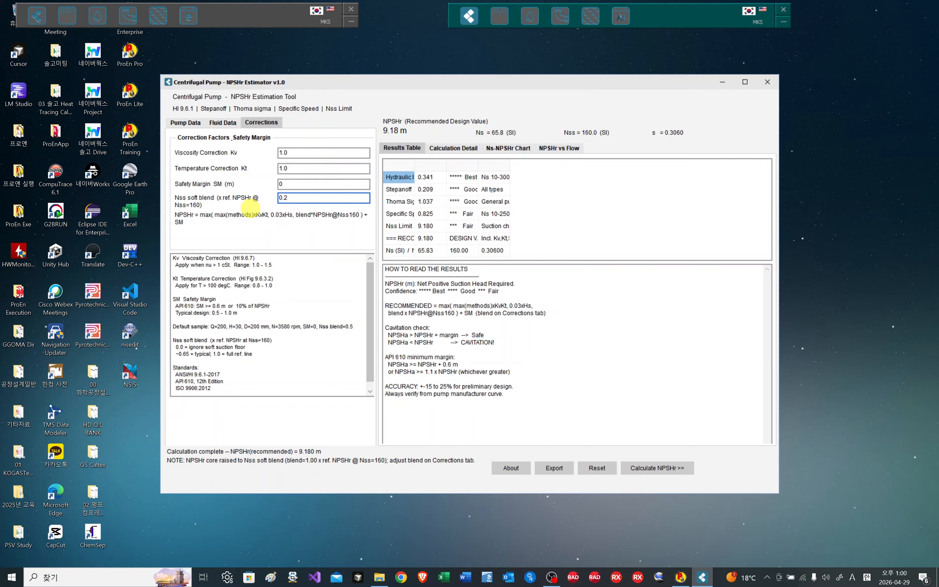
{"action": "left_click", "coordinate": [673, 468]}
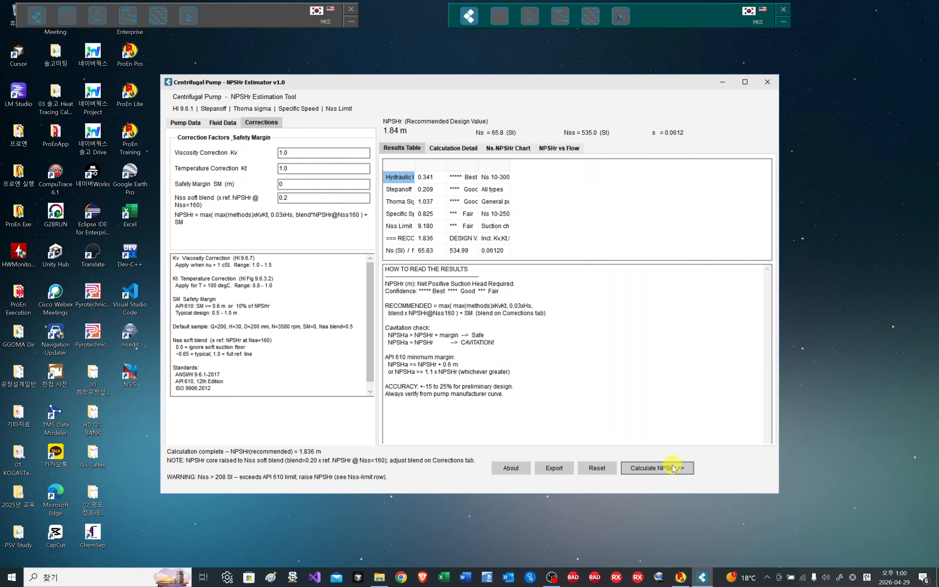
Step: Set the Nss soft blend correction to 0.5, recalculate NPSHr and close the estimator
{"action": "left_click", "coordinate": [304, 151]}
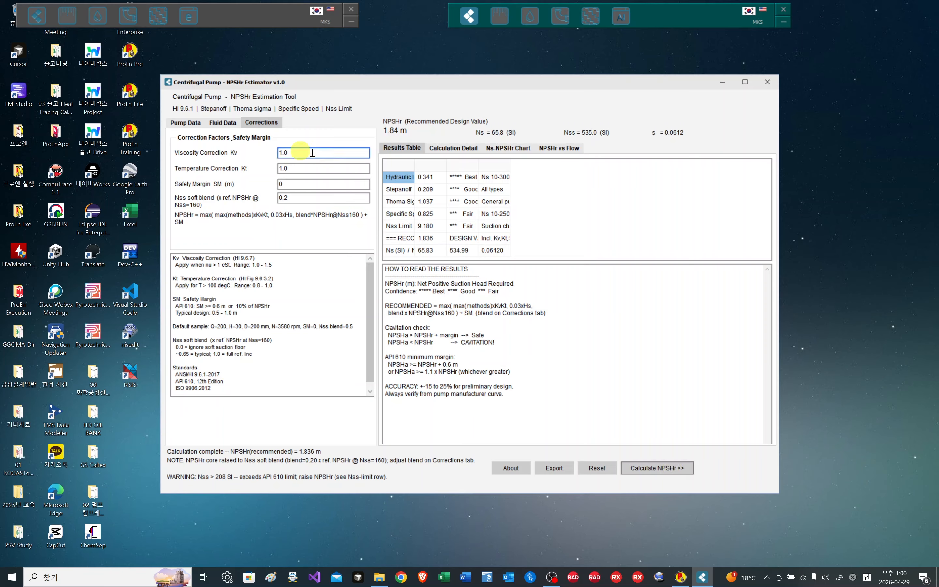
{"action": "left_click", "coordinate": [308, 198]}
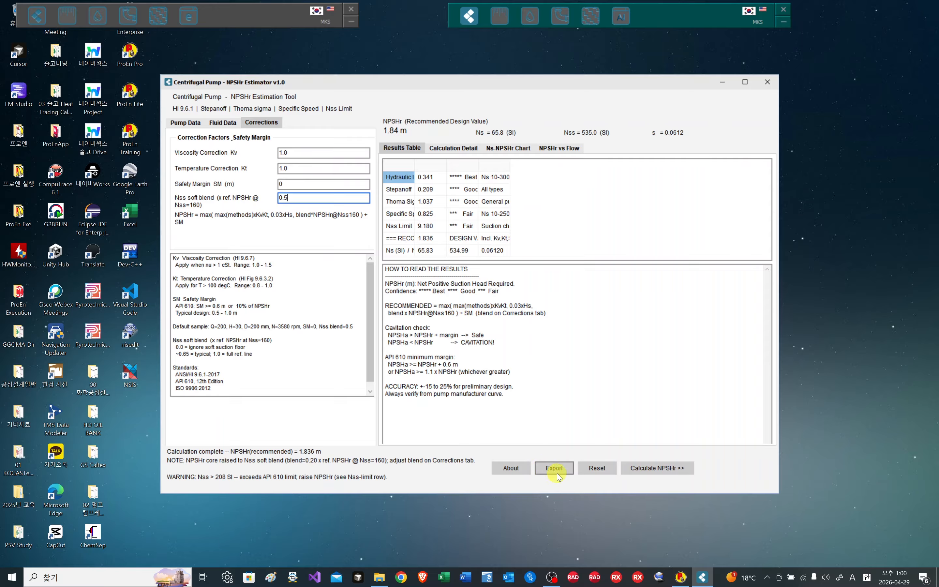
{"action": "left_click", "coordinate": [645, 474]}
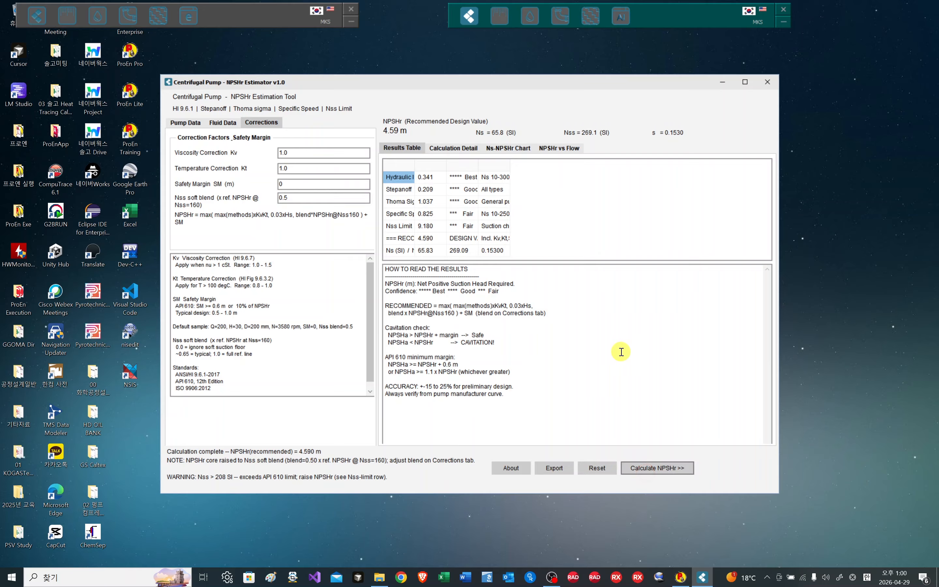
{"action": "left_click", "coordinate": [773, 85]}
Step: Open the Reci Pump NPSHa calculator from the launcher and calculate NPSHa with the example data
{"action": "left_click", "coordinate": [471, 16]}
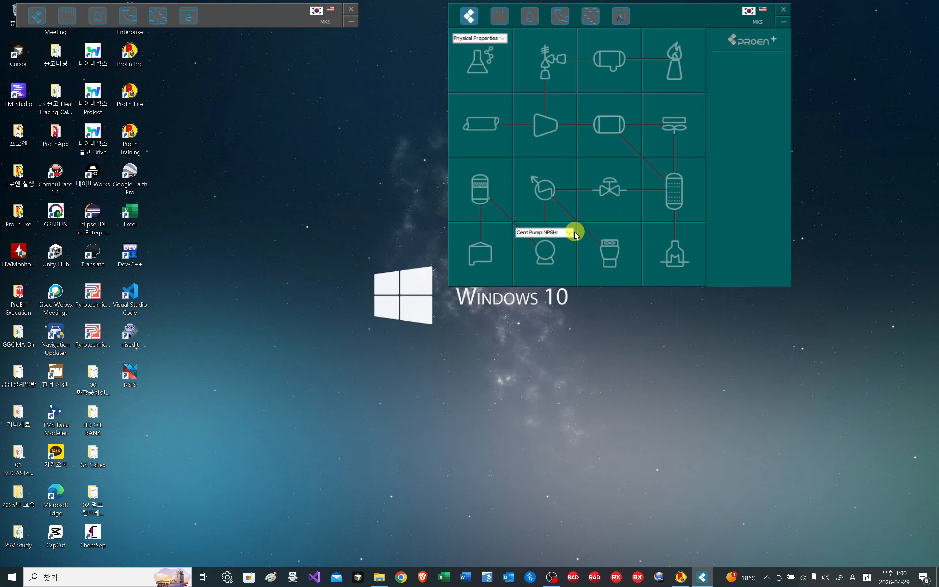
{"action": "left_click", "coordinate": [568, 232]}
{"action": "left_click", "coordinate": [543, 248]}
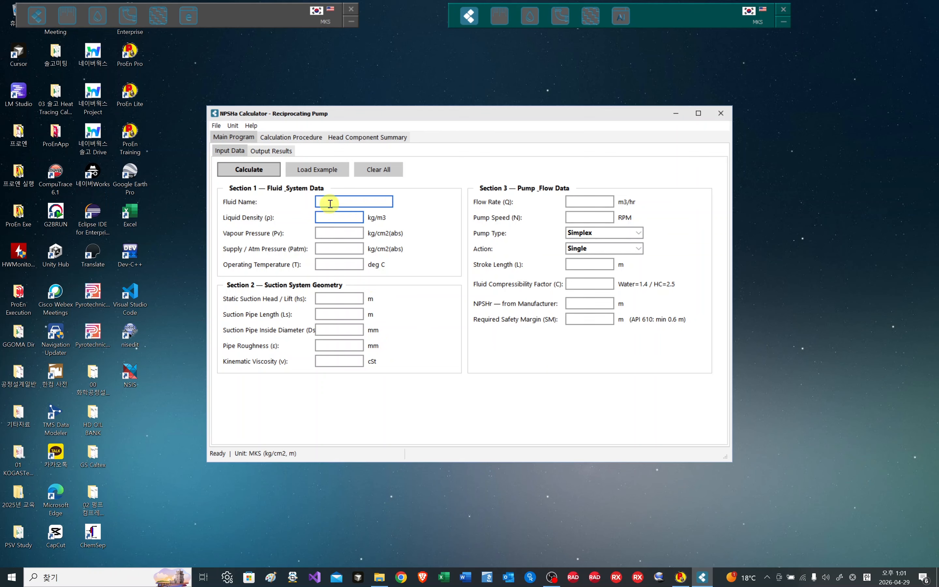
{"action": "left_click", "coordinate": [317, 173]}
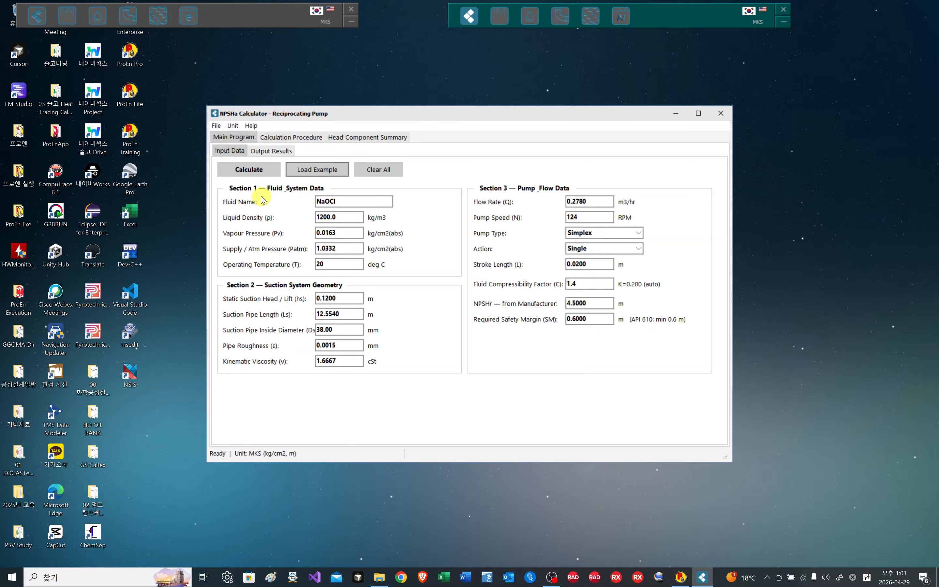
{"action": "left_click", "coordinate": [239, 177]}
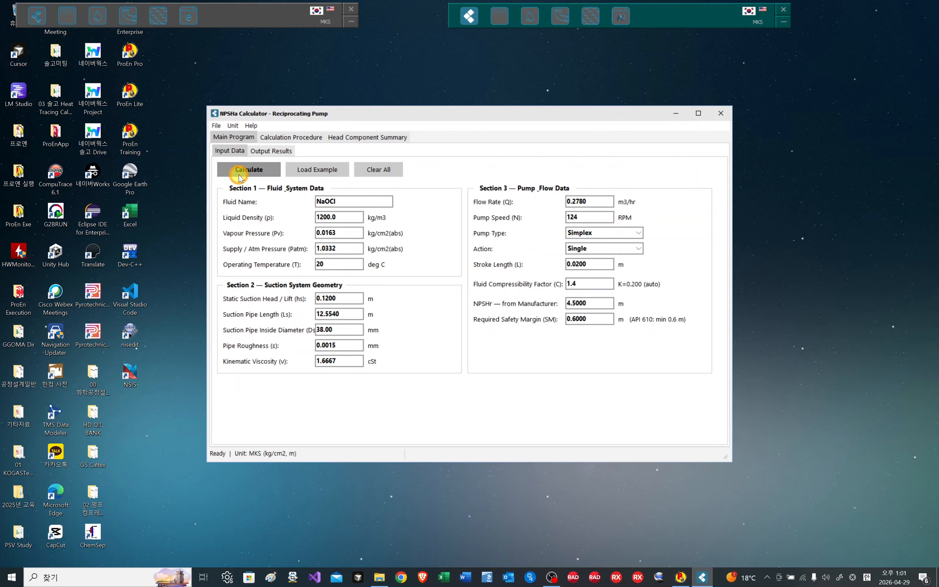
Step: Review the reciprocating pump's input data against its output results, paying attention to the acceleration head
{"action": "left_click", "coordinate": [231, 150]}
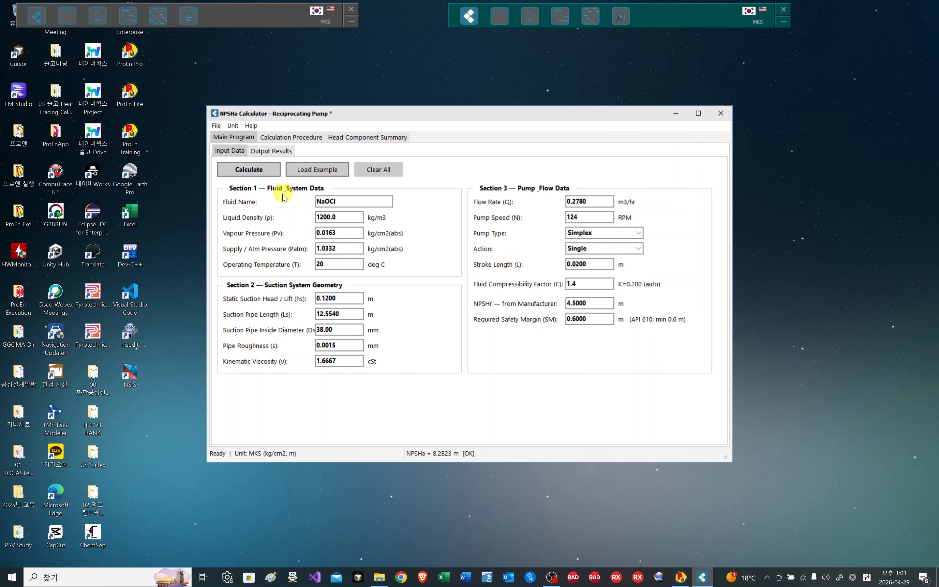
{"action": "left_click", "coordinate": [287, 153]}
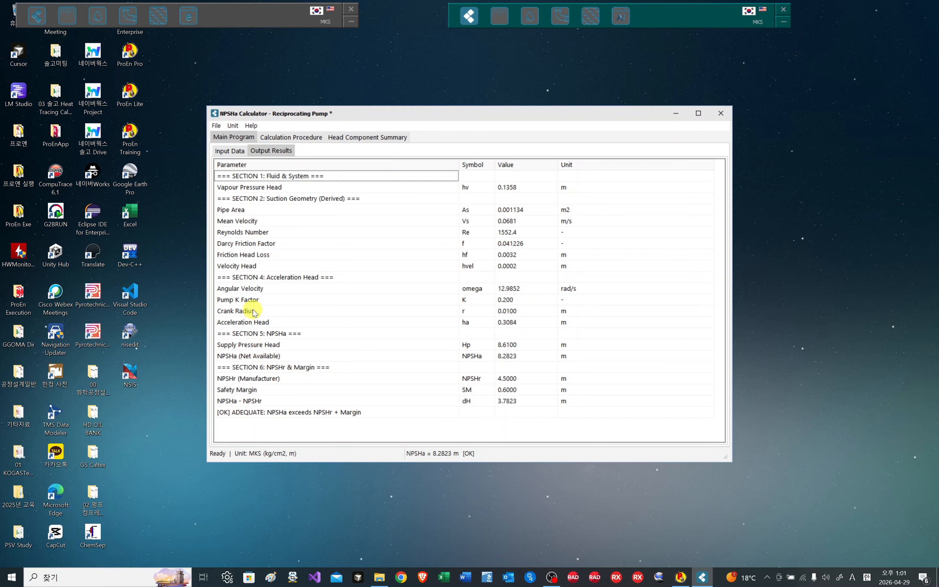
{"action": "left_click", "coordinate": [247, 322]}
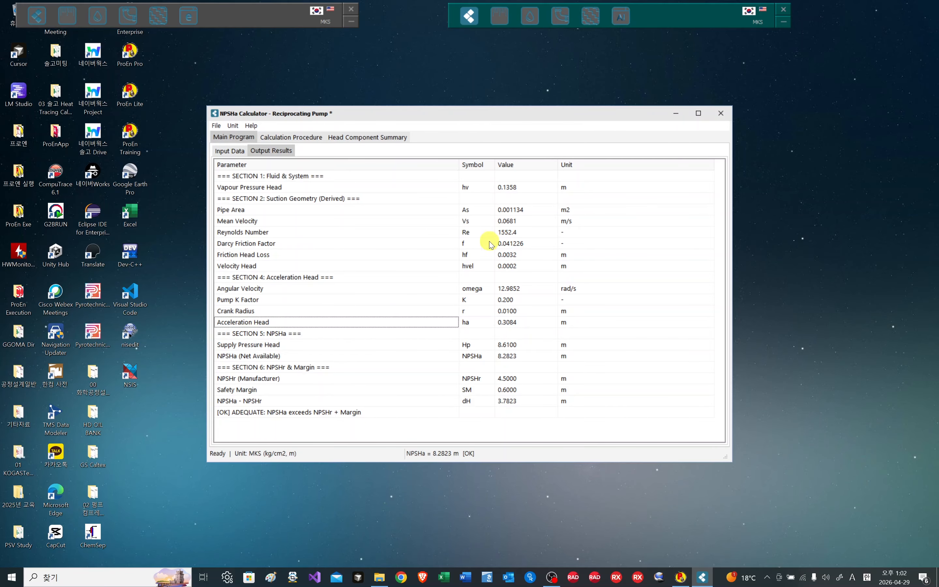
{"action": "left_click", "coordinate": [237, 152]}
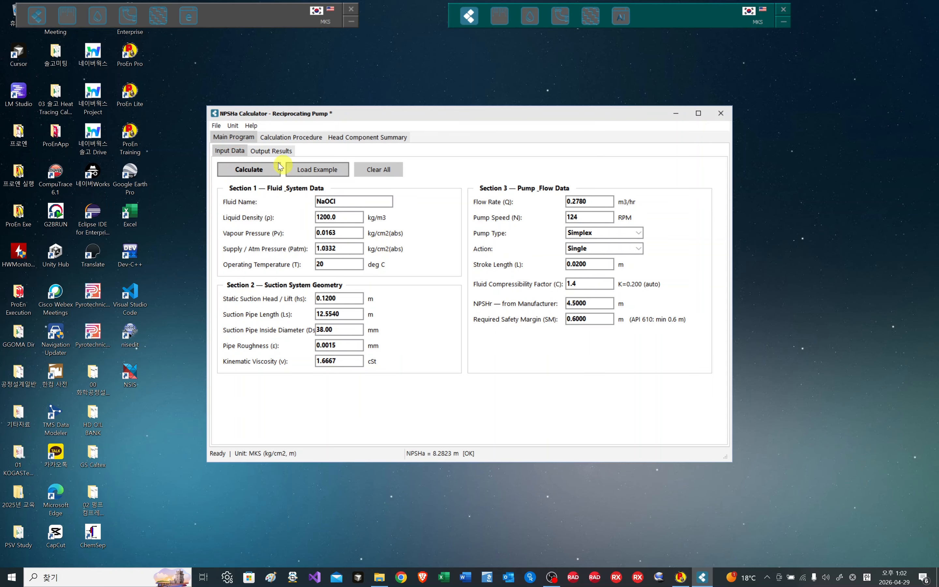
Step: Compare the reciprocating pump's input data with its output results and the suction geometry calculation procedure
{"action": "left_click", "coordinate": [273, 151]}
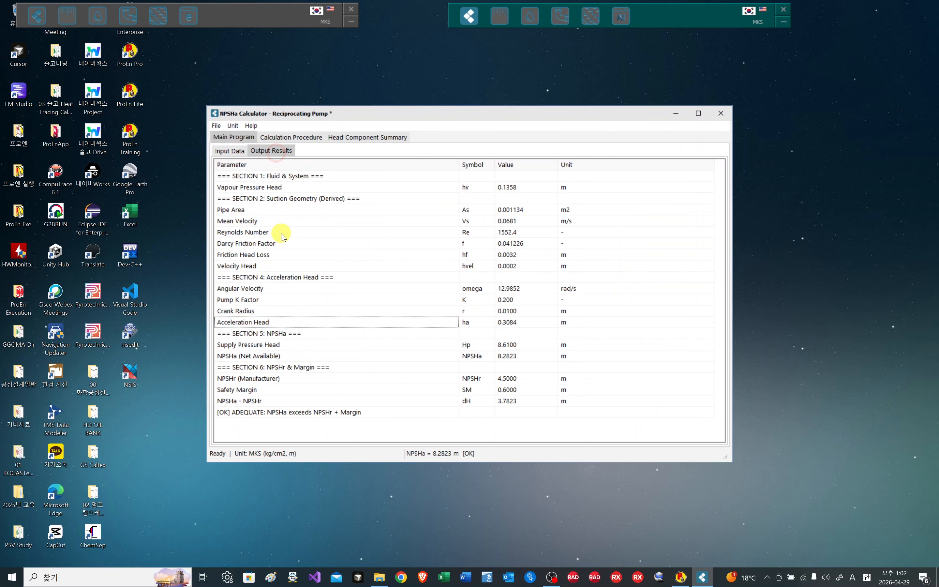
{"action": "left_click", "coordinate": [237, 154]}
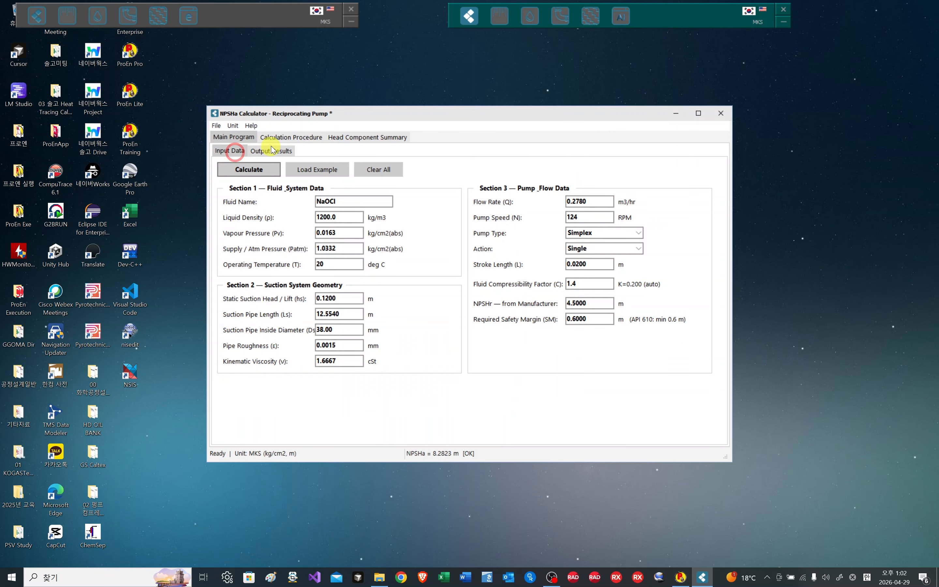
{"action": "left_click", "coordinate": [282, 139]}
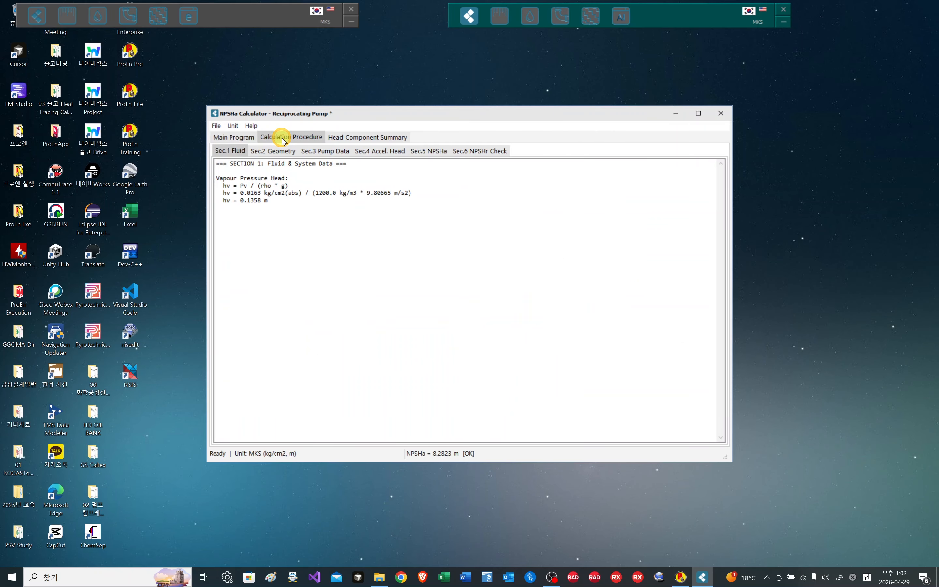
{"action": "left_click", "coordinate": [278, 155]}
{"action": "left_click", "coordinate": [233, 137]}
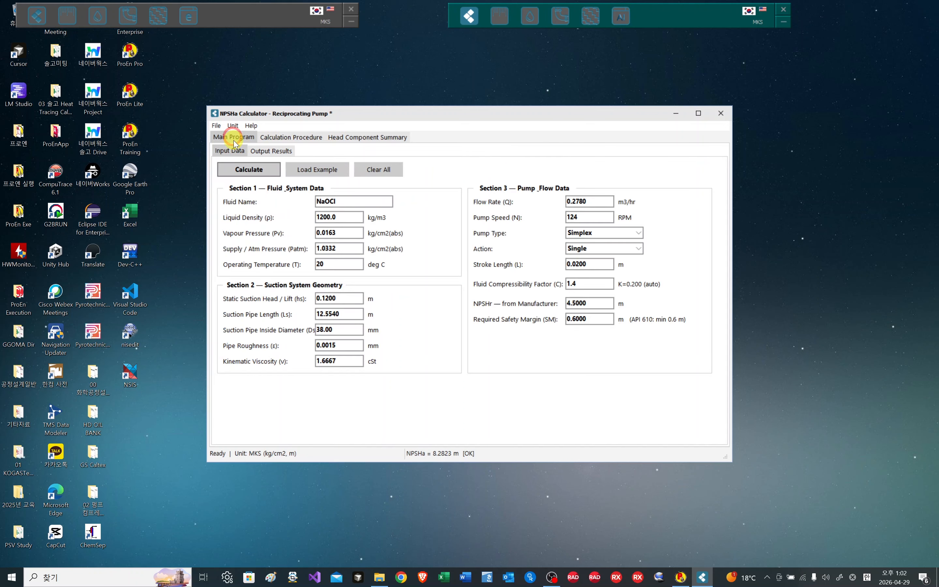
{"action": "left_click", "coordinate": [260, 153]}
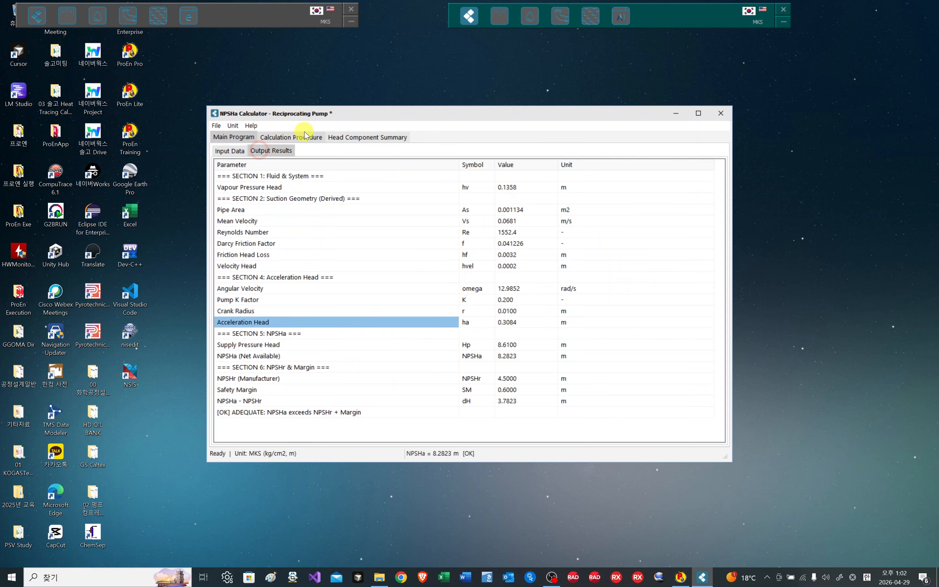
Step: Read the reciprocating pump's calculation procedure section by section, from the fluid data to the NPSHr check
{"action": "left_click", "coordinate": [299, 141]}
{"action": "left_click", "coordinate": [221, 152]}
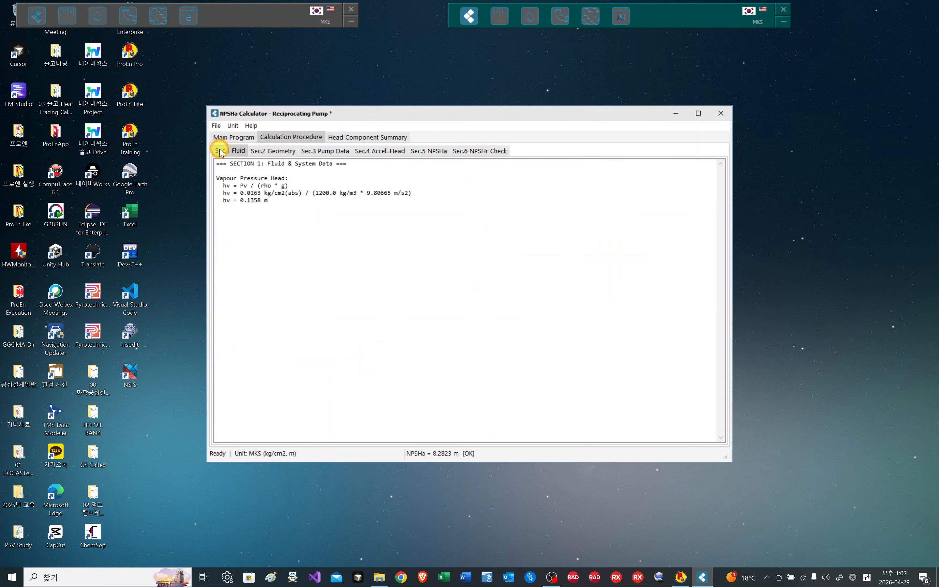
{"action": "left_click", "coordinate": [272, 151]}
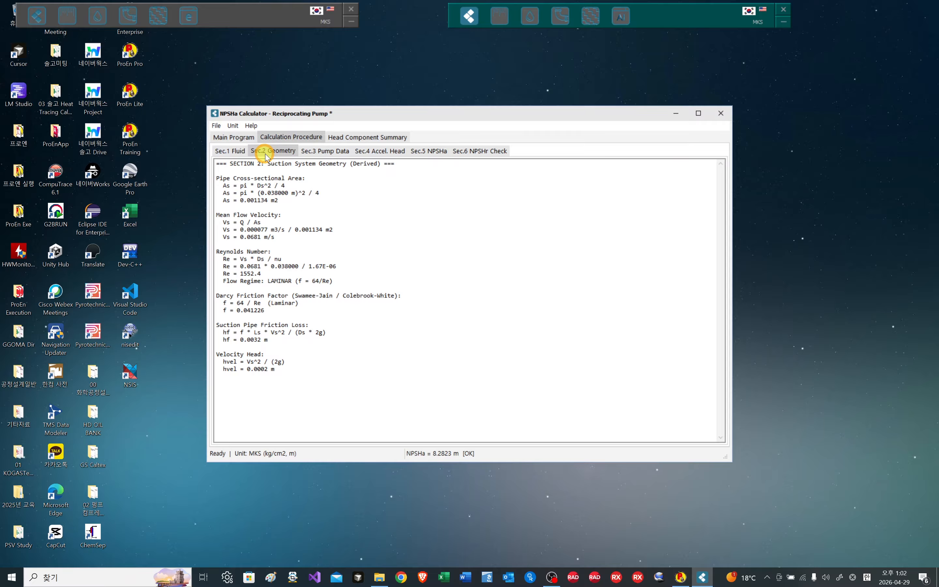
{"action": "left_click", "coordinate": [317, 152]}
{"action": "left_click", "coordinate": [365, 153]}
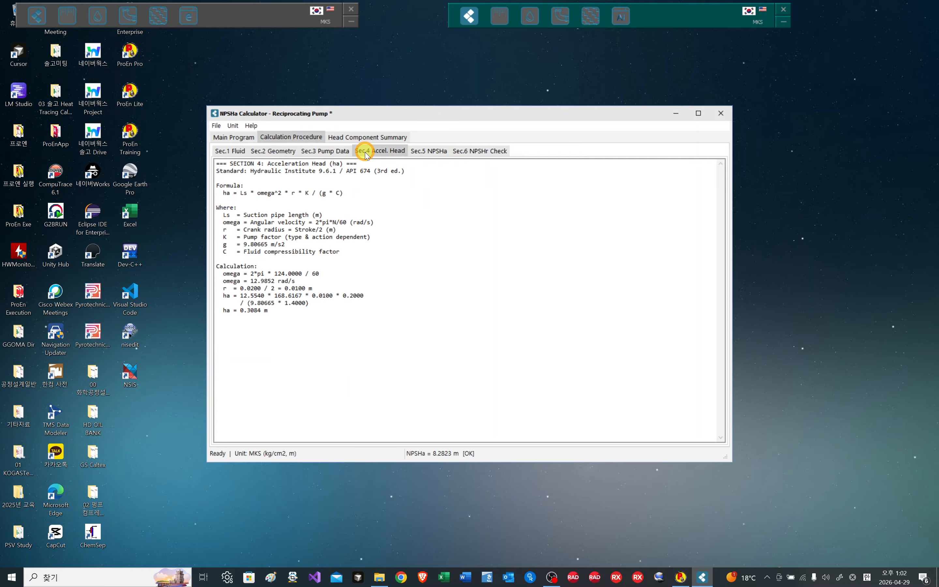
{"action": "left_click", "coordinate": [426, 154]}
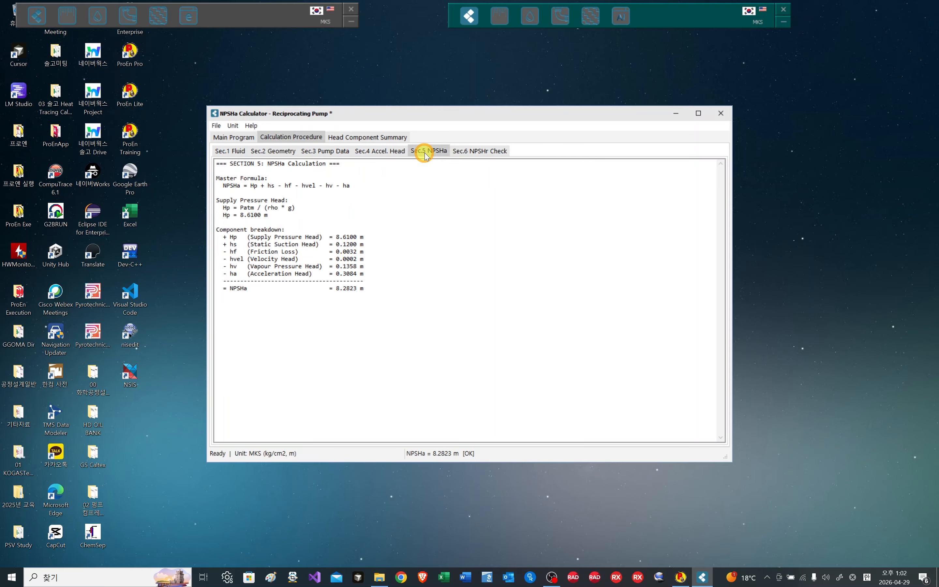
{"action": "left_click", "coordinate": [476, 153]}
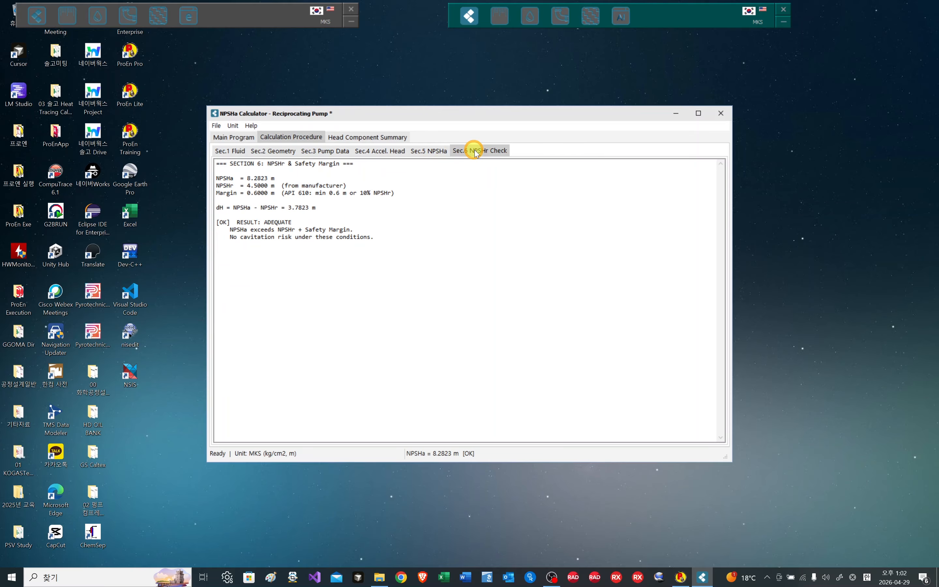
Step: Recheck the six calculation procedure sections and examine the head component summary of the reciprocating pump
{"action": "left_click", "coordinate": [223, 153]}
{"action": "left_click", "coordinate": [278, 155]}
{"action": "left_click", "coordinate": [316, 152]}
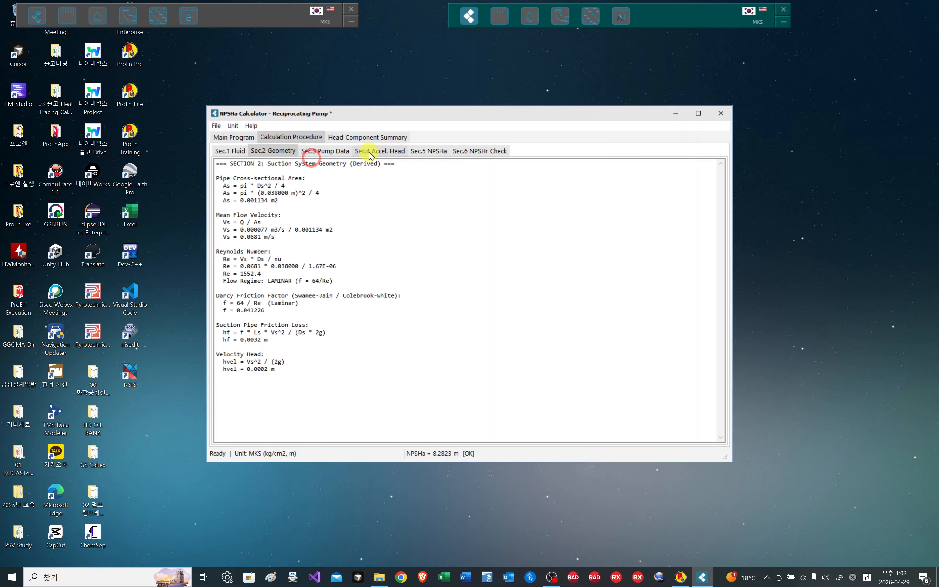
{"action": "left_click", "coordinate": [372, 152]}
{"action": "left_click", "coordinate": [418, 155]}
{"action": "left_click", "coordinate": [465, 153]}
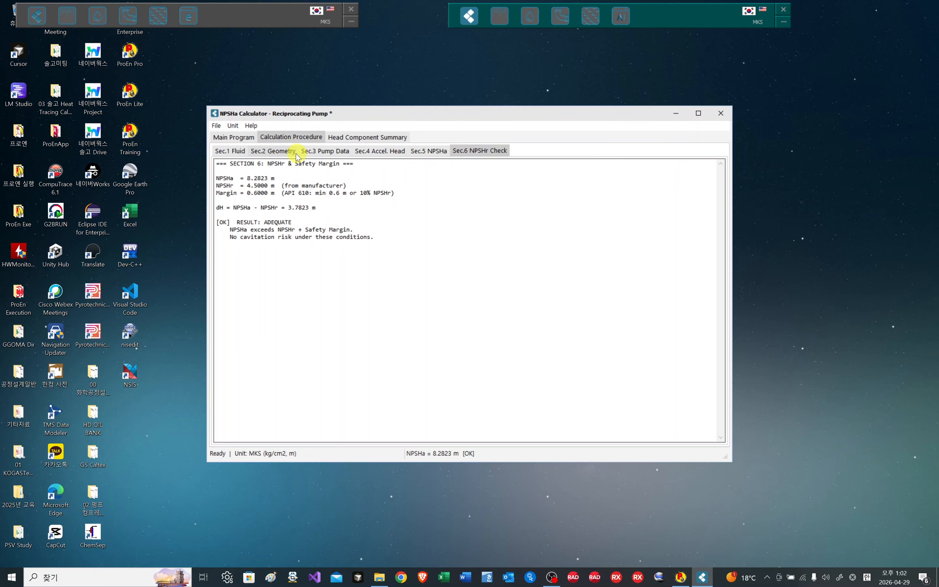
{"action": "left_click", "coordinate": [236, 151]}
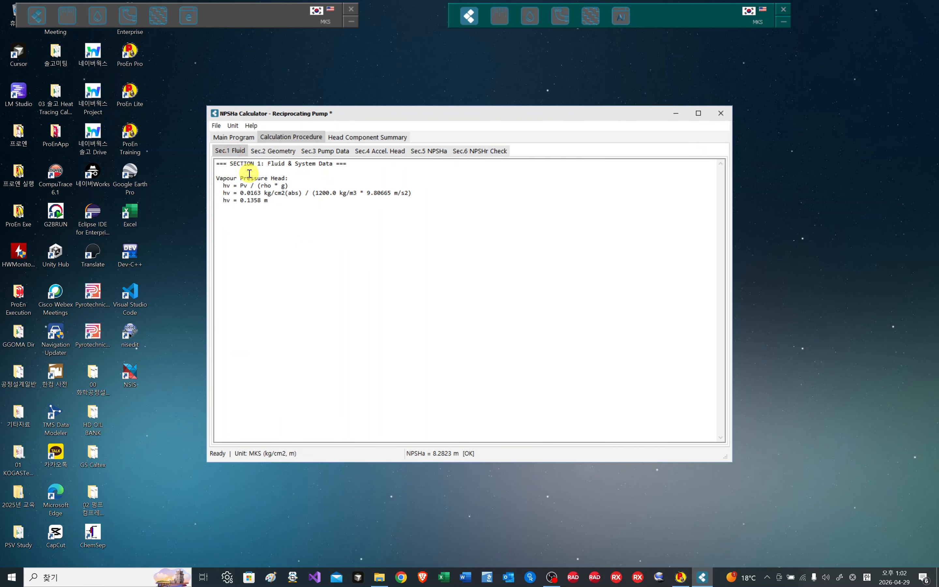
{"action": "left_click", "coordinate": [355, 139]}
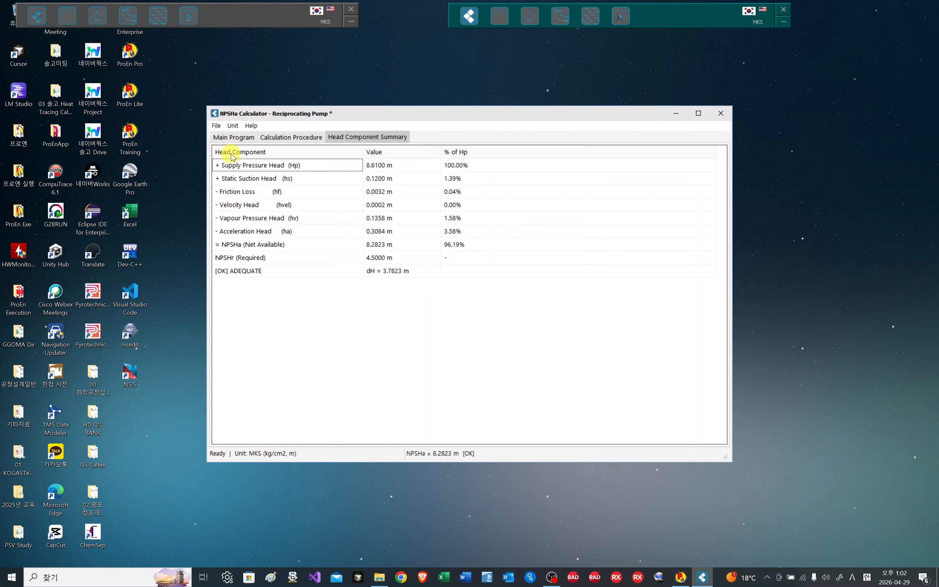
{"action": "left_click", "coordinate": [229, 141]}
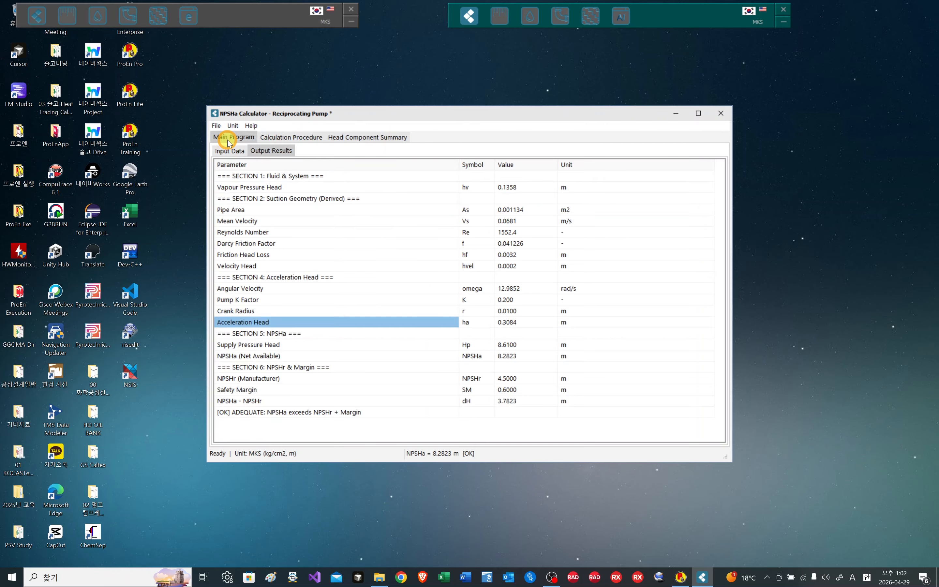
Step: Close the reciprocating pump calculator and open the Cooling Tower Design & Calculation tool from the ProEn+ launcher
{"action": "left_click", "coordinate": [726, 115]}
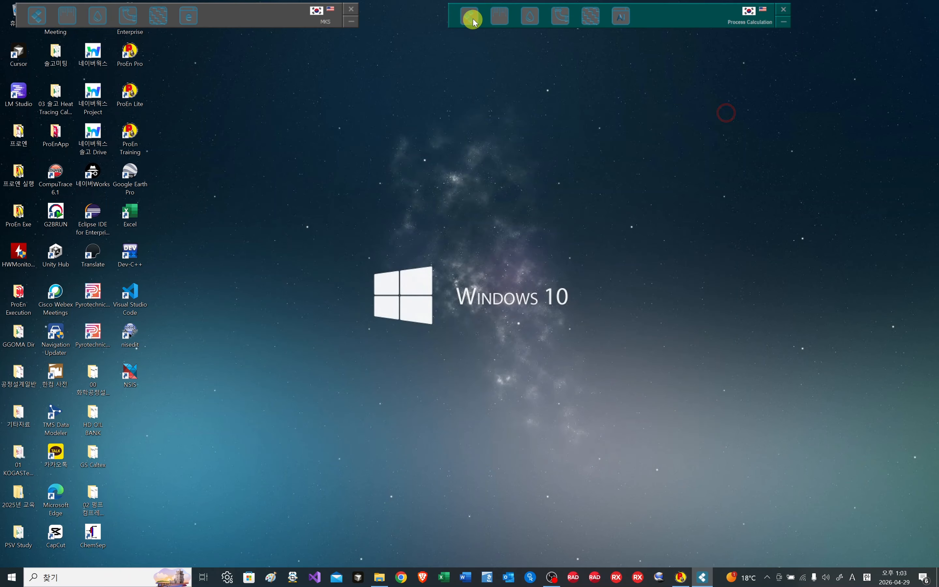
{"action": "left_click", "coordinate": [470, 16]}
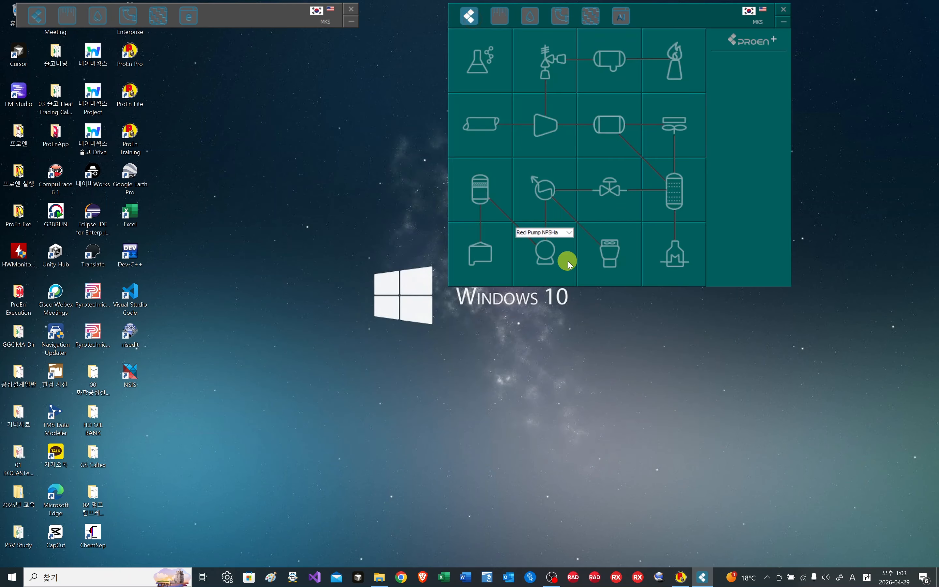
{"action": "left_click", "coordinate": [622, 267]}
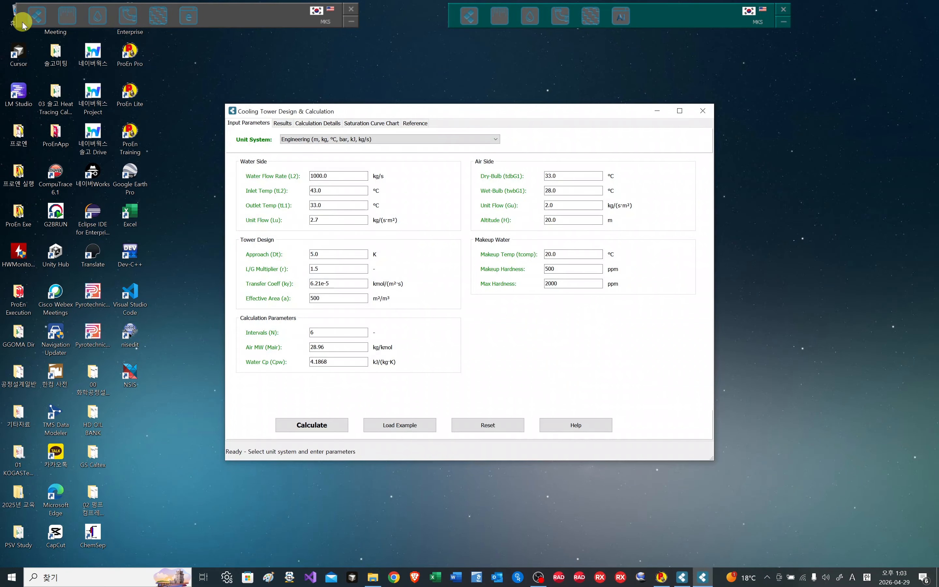
Step: Open the Cooling Tower Form from the standard ProEn launcher for comparison, and close it after viewing
{"action": "left_click", "coordinate": [37, 17]}
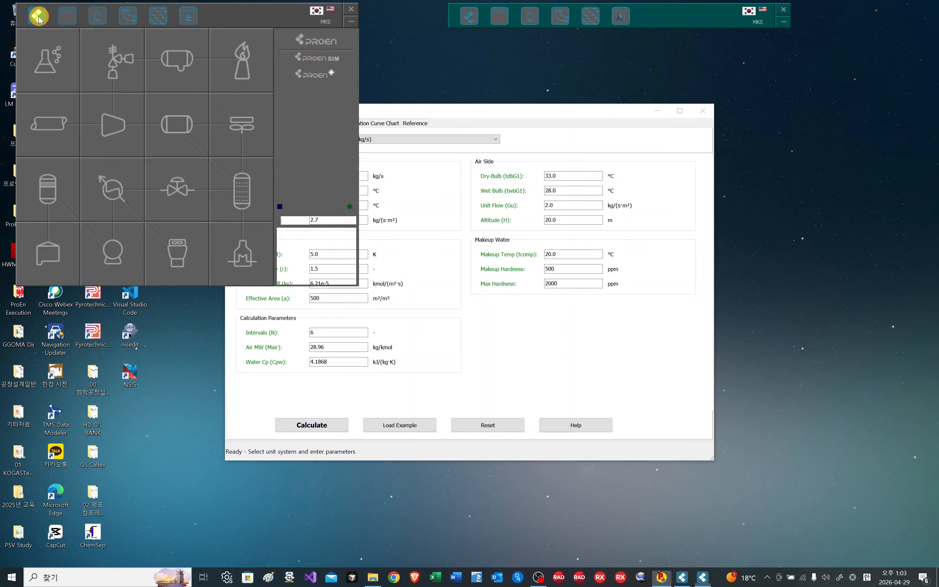
{"action": "left_click", "coordinate": [165, 253]}
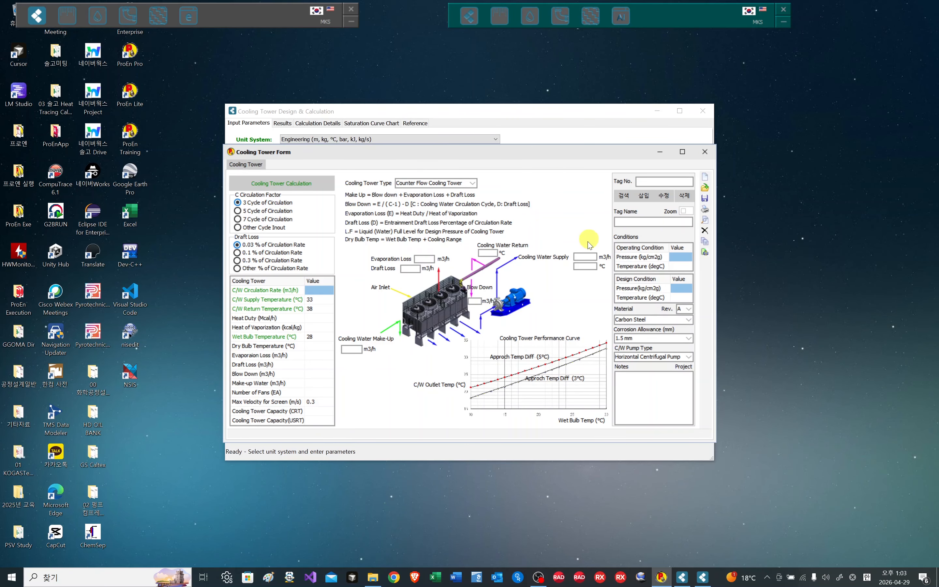
{"action": "left_click", "coordinate": [704, 151]}
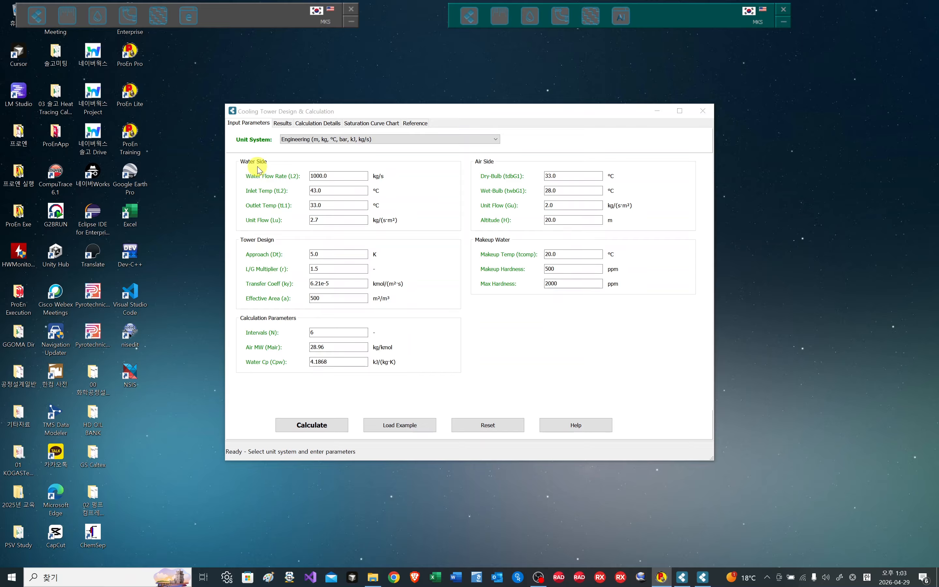
Step: Check the outlet temperature, unit flow and L/G multiplier inputs, and calculate the cooling tower with the default parameters
{"action": "left_click", "coordinate": [331, 202]}
{"action": "left_click_drag", "start_coordinate": [330, 202], "coordinate": [287, 200]}
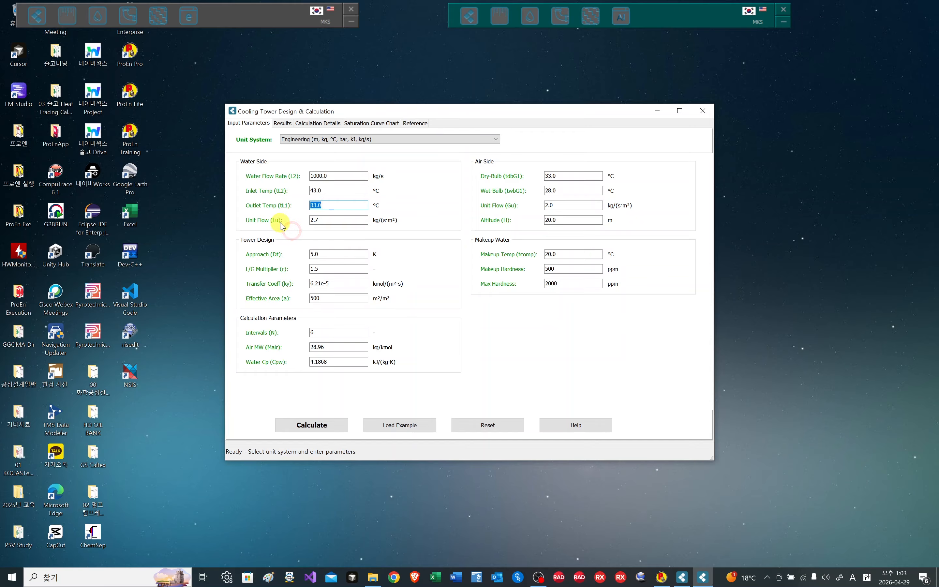
{"action": "left_click_drag", "start_coordinate": [328, 222], "coordinate": [308, 224]}
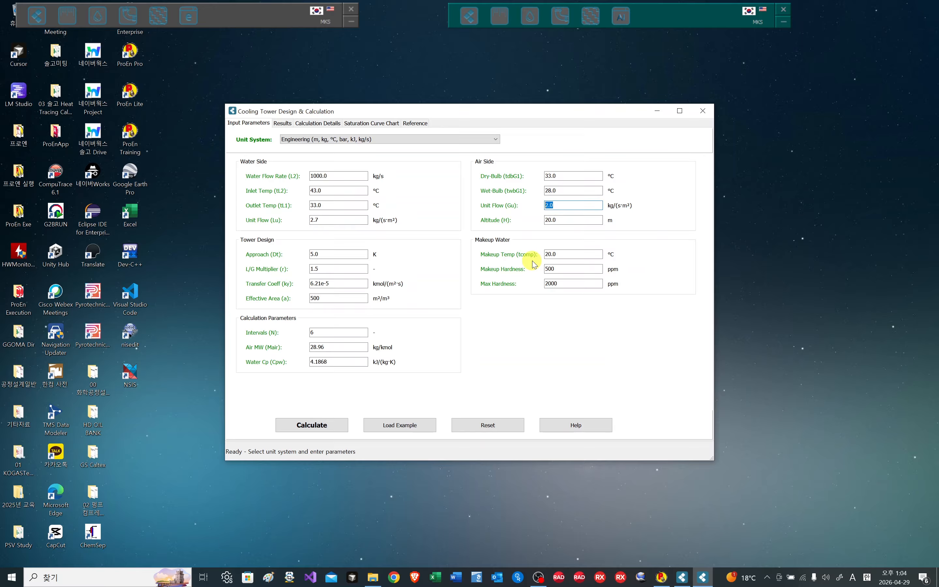
{"action": "left_click", "coordinate": [327, 270]}
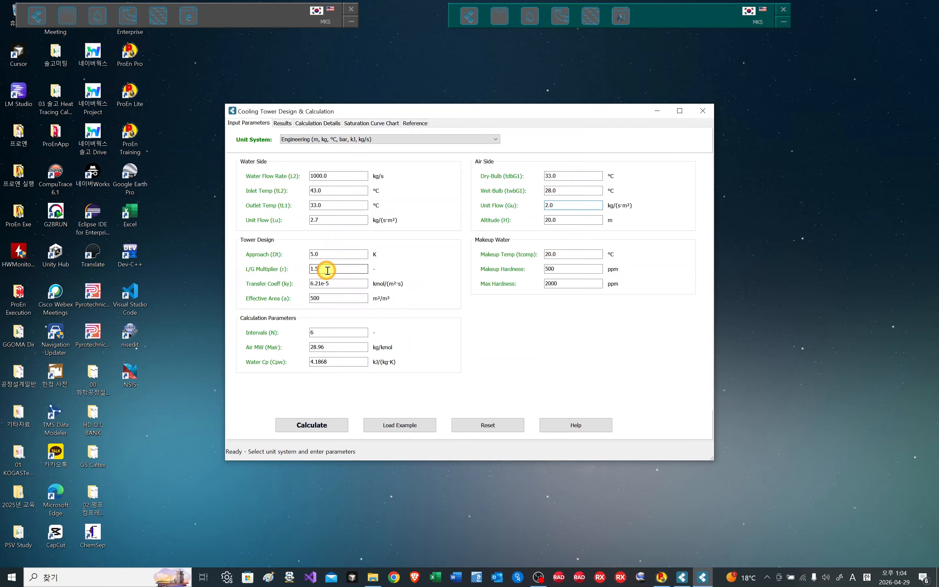
{"action": "left_click_drag", "start_coordinate": [328, 270], "coordinate": [290, 269]}
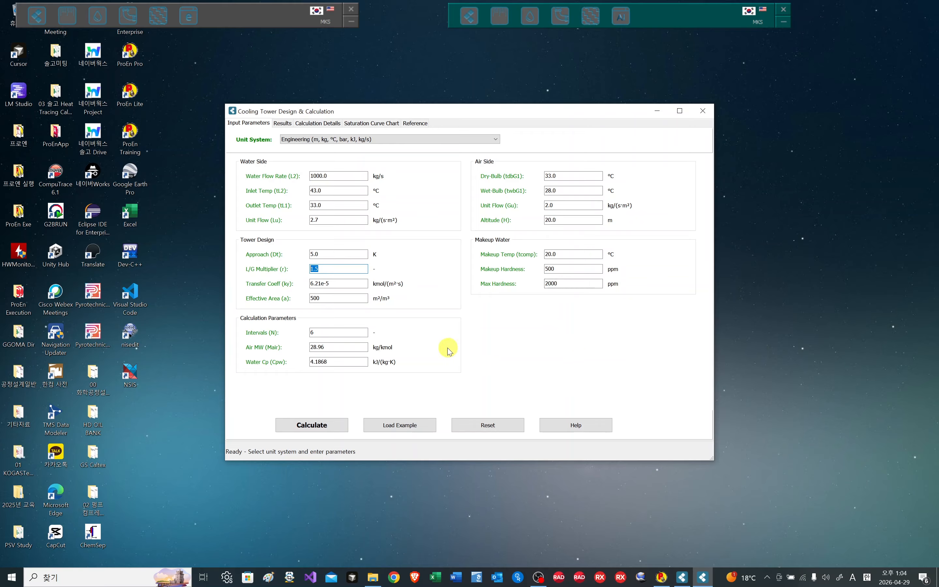
{"action": "left_click", "coordinate": [327, 425]}
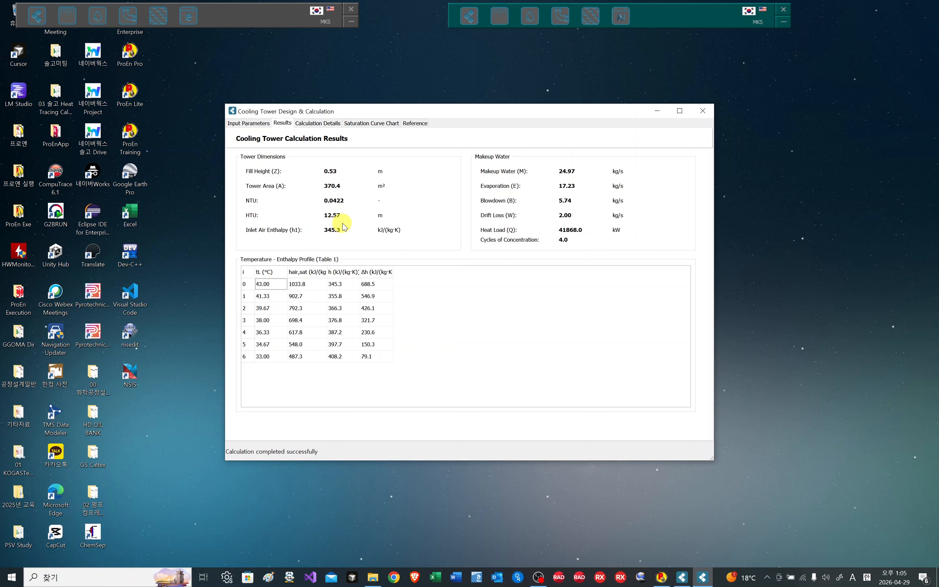
Step: Review the cooling tower's full calculation details, from the input summary to the final results summary
{"action": "left_click", "coordinate": [321, 124]}
{"action": "left_click", "coordinate": [282, 152]}
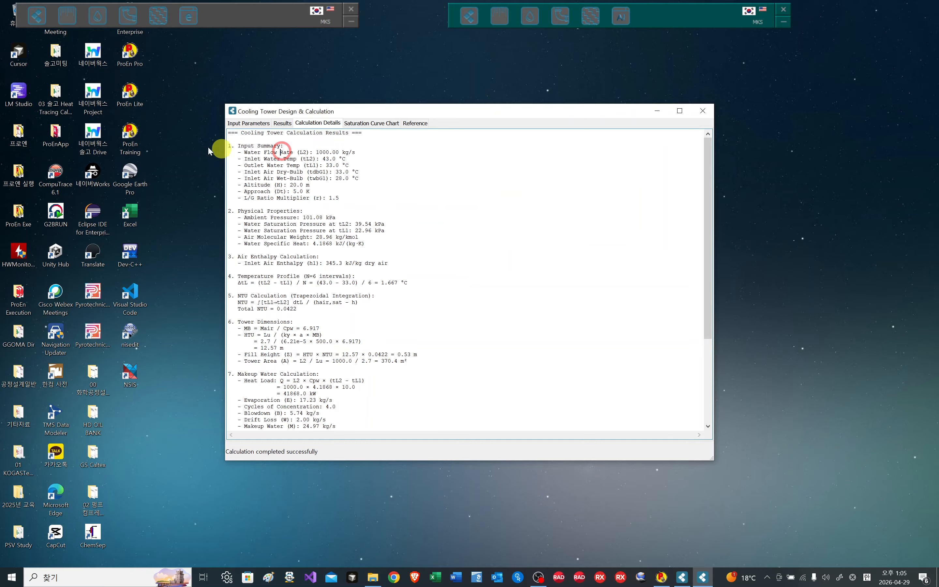
{"action": "left_click_drag", "start_coordinate": [241, 134], "coordinate": [360, 439]}
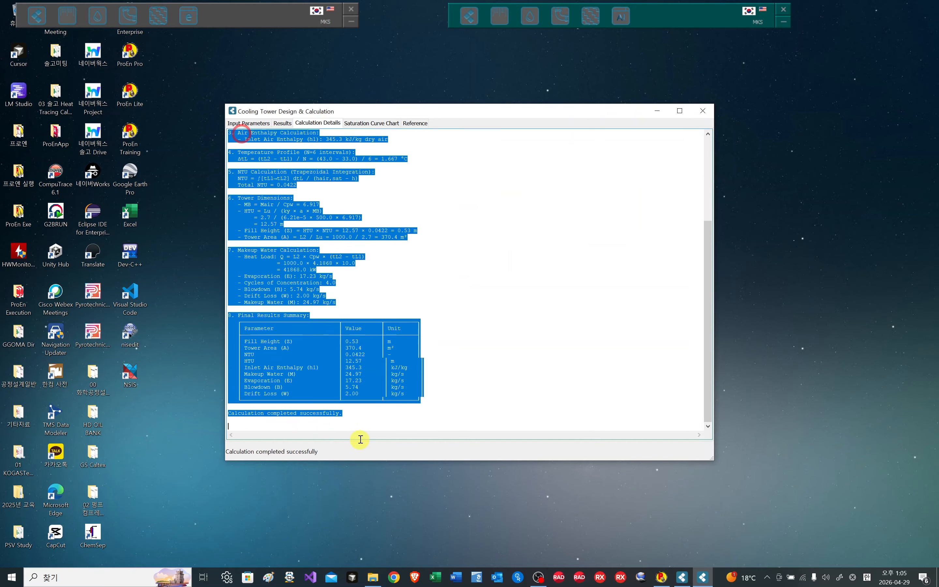
{"action": "scroll", "coordinate": [371, 372], "scroll_direction": "up", "scroll_amount": 6}
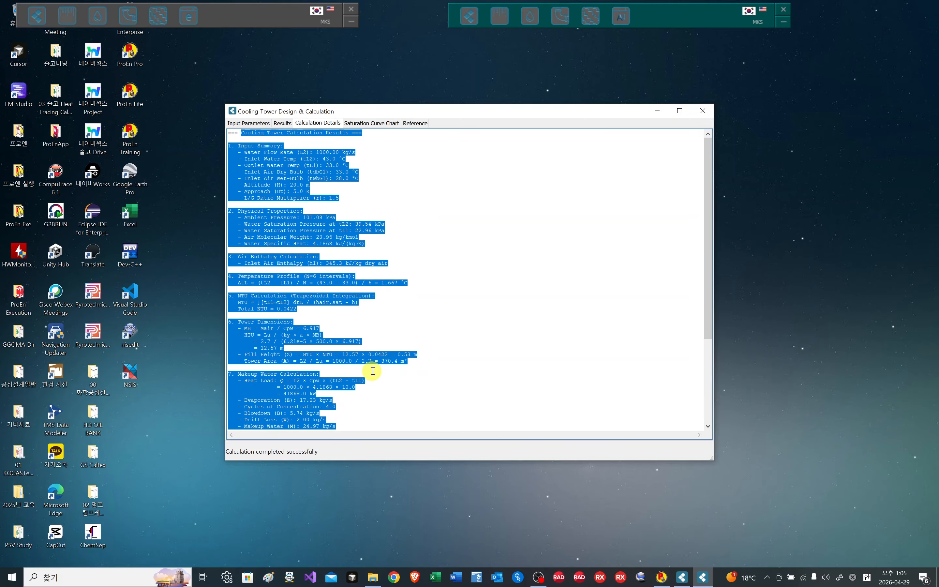
{"action": "left_click", "coordinate": [373, 369]}
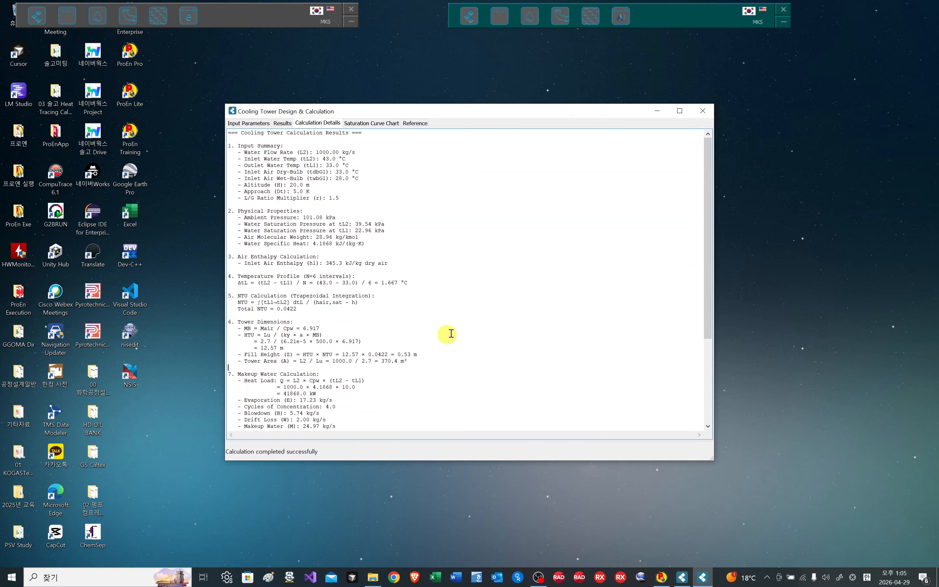
Step: Examine the cooling tower's saturation curve chart and the reference equations and constants
{"action": "left_click", "coordinate": [368, 124]}
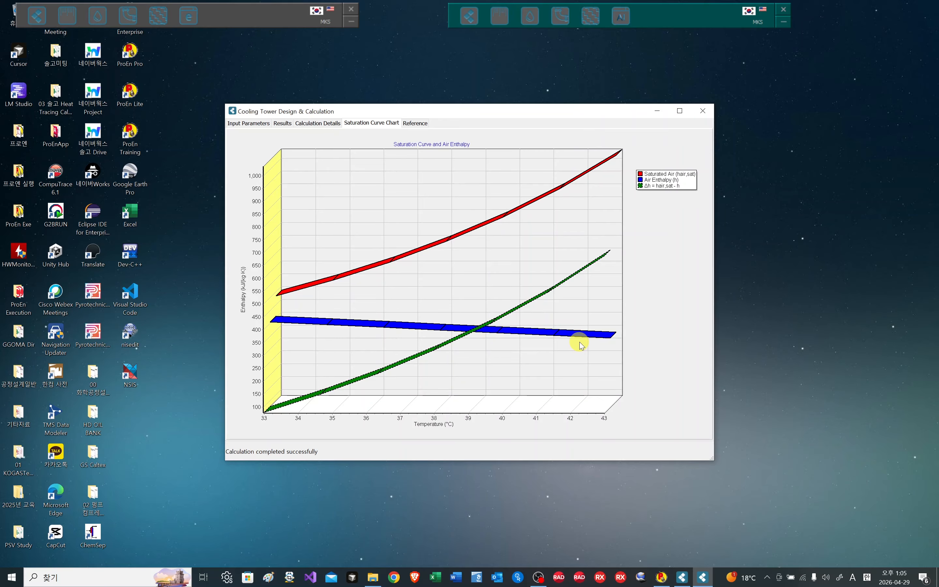
{"action": "left_click", "coordinate": [429, 124]}
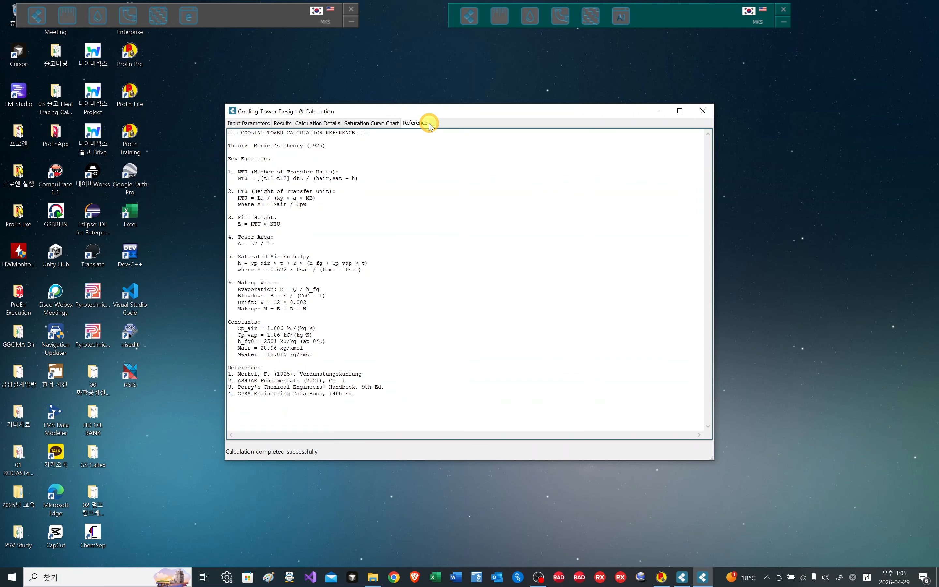
{"action": "left_click_drag", "start_coordinate": [333, 275], "coordinate": [331, 325]}
{"action": "left_click", "coordinate": [331, 325]}
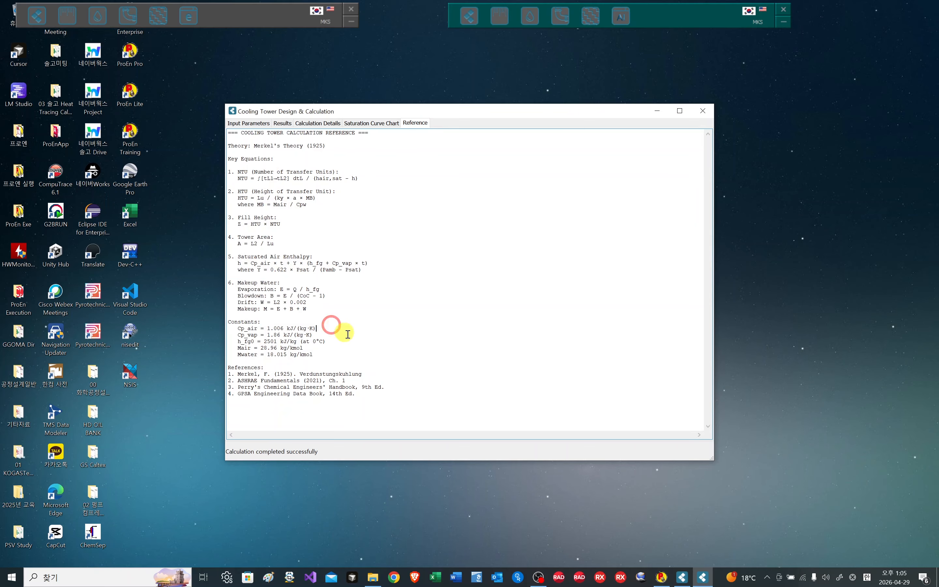
Step: Reset the cooling tower inputs to the example data and read the program's help
{"action": "left_click", "coordinate": [247, 125]}
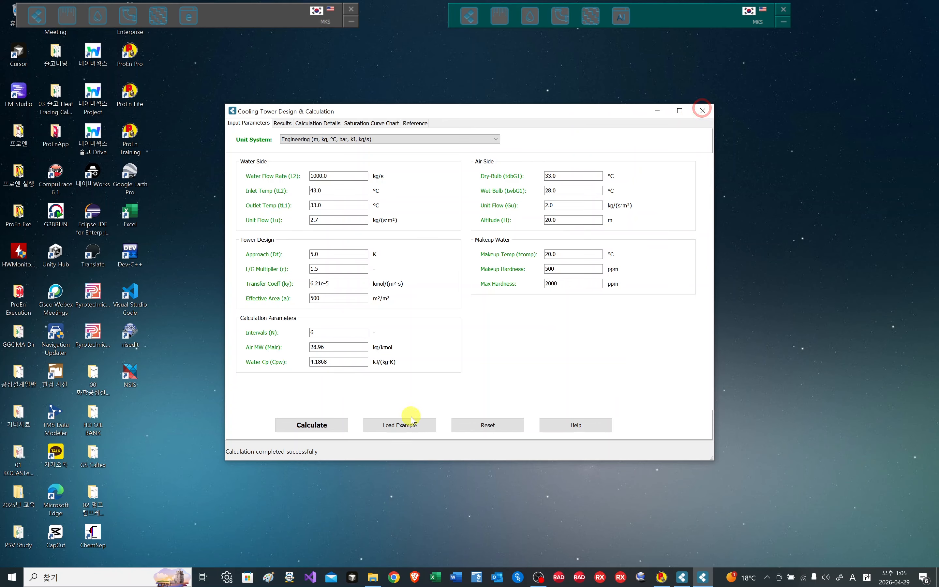
{"action": "left_click", "coordinate": [477, 430]}
{"action": "left_click", "coordinate": [384, 425]}
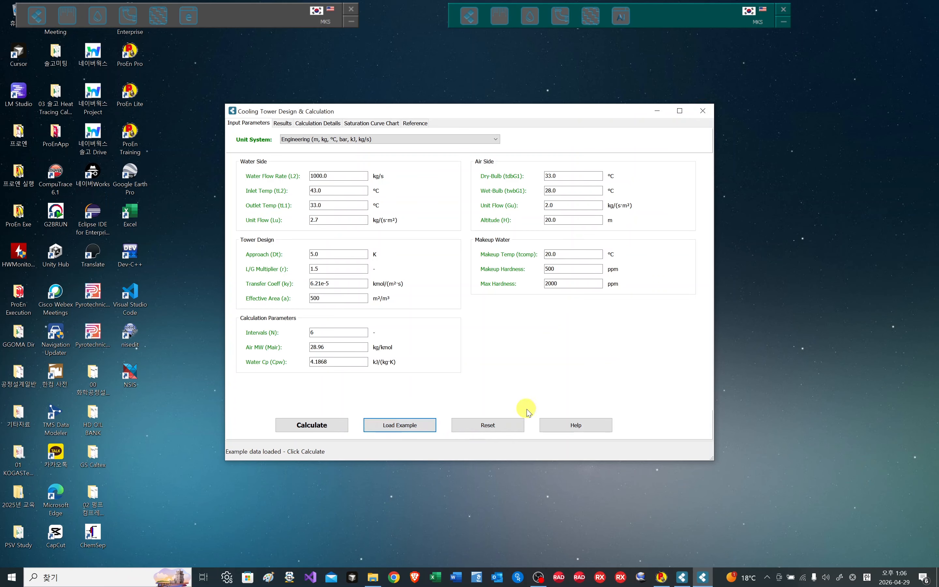
{"action": "left_click", "coordinate": [570, 427]}
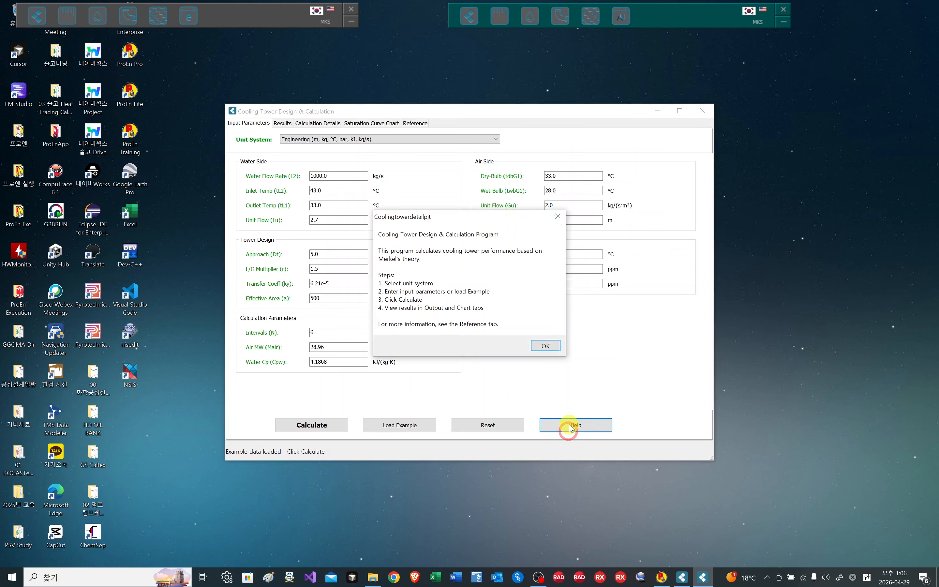
{"action": "left_click", "coordinate": [548, 346]}
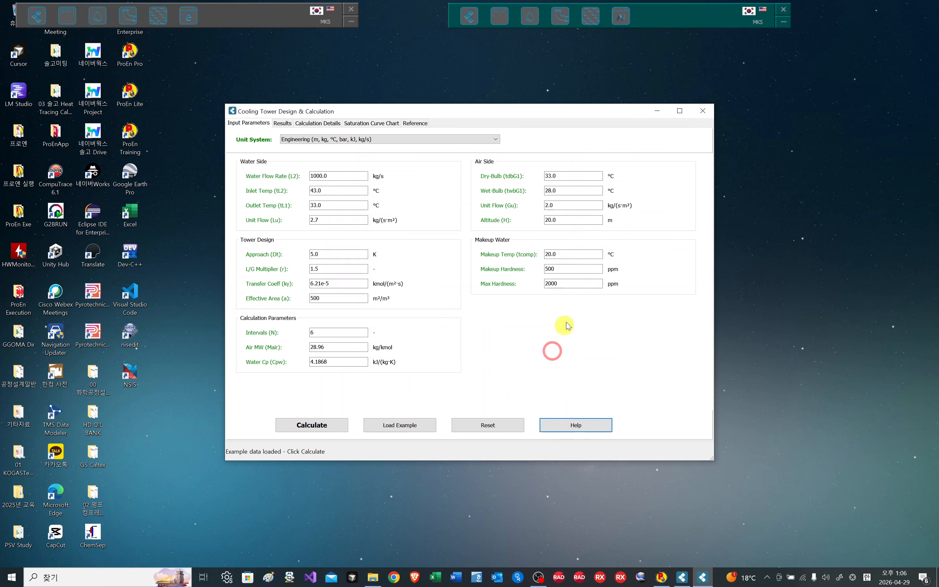
Step: Close the cooling tower calculator and expand both the ProEn+ and the standard ProEn launchers
{"action": "left_click", "coordinate": [706, 114]}
{"action": "left_click", "coordinate": [469, 16]}
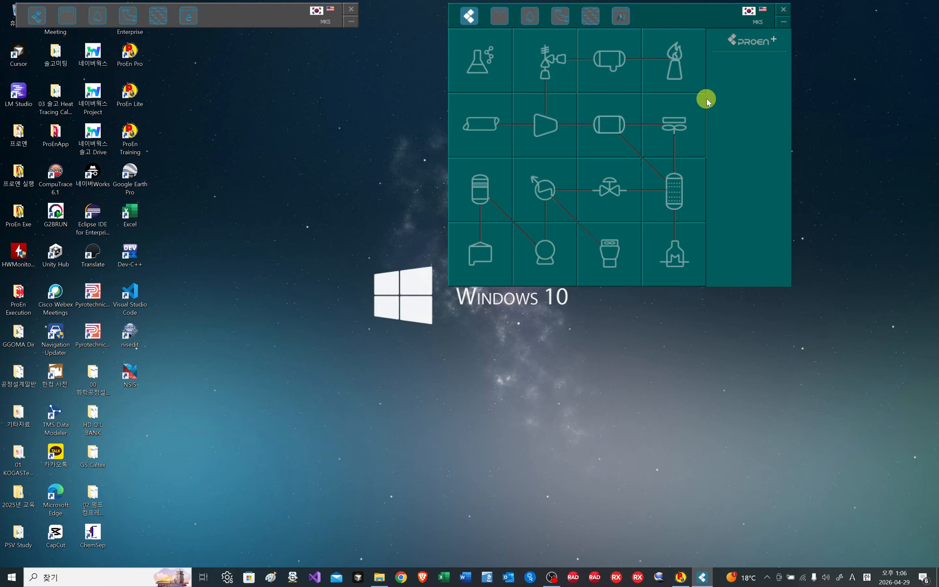
{"action": "left_click", "coordinate": [37, 17]}
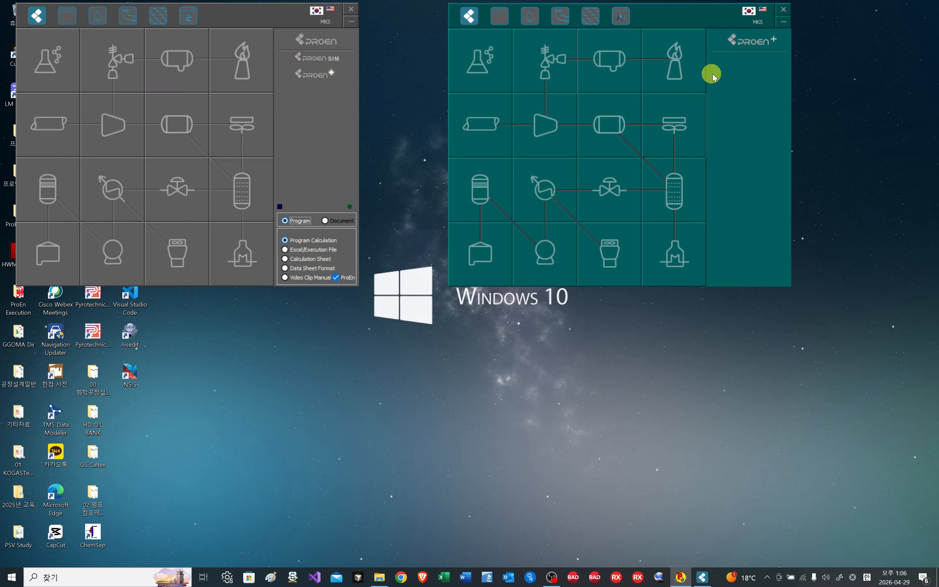